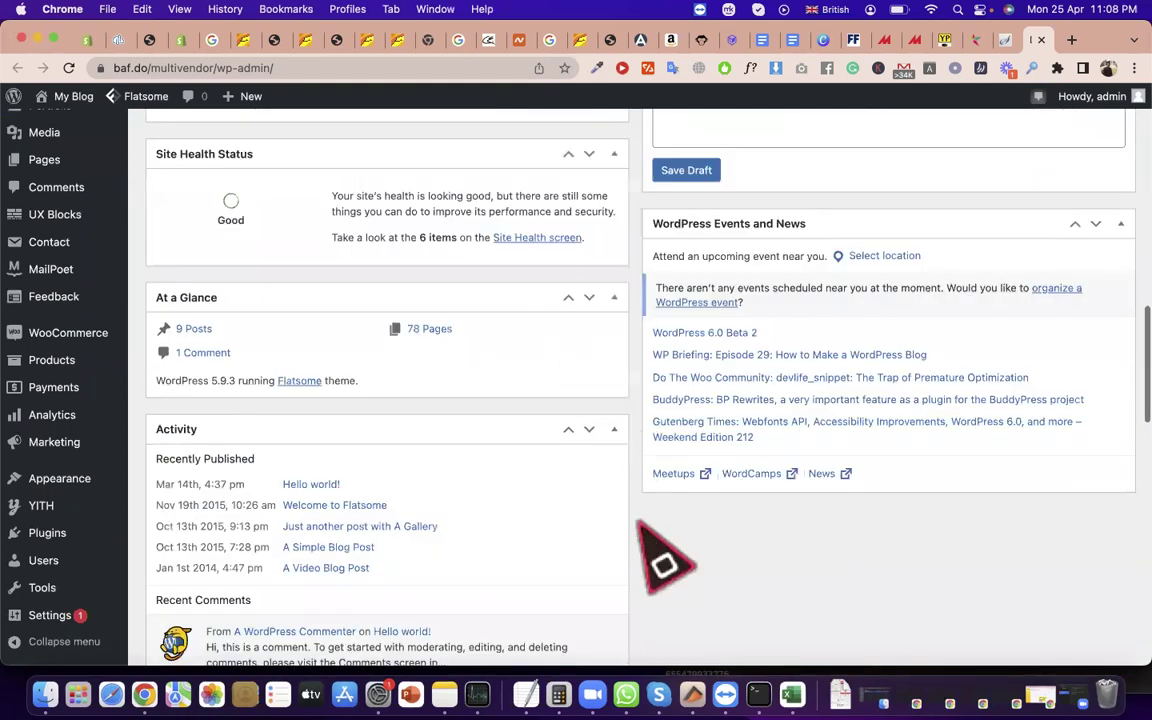
triple_click(205, 360)
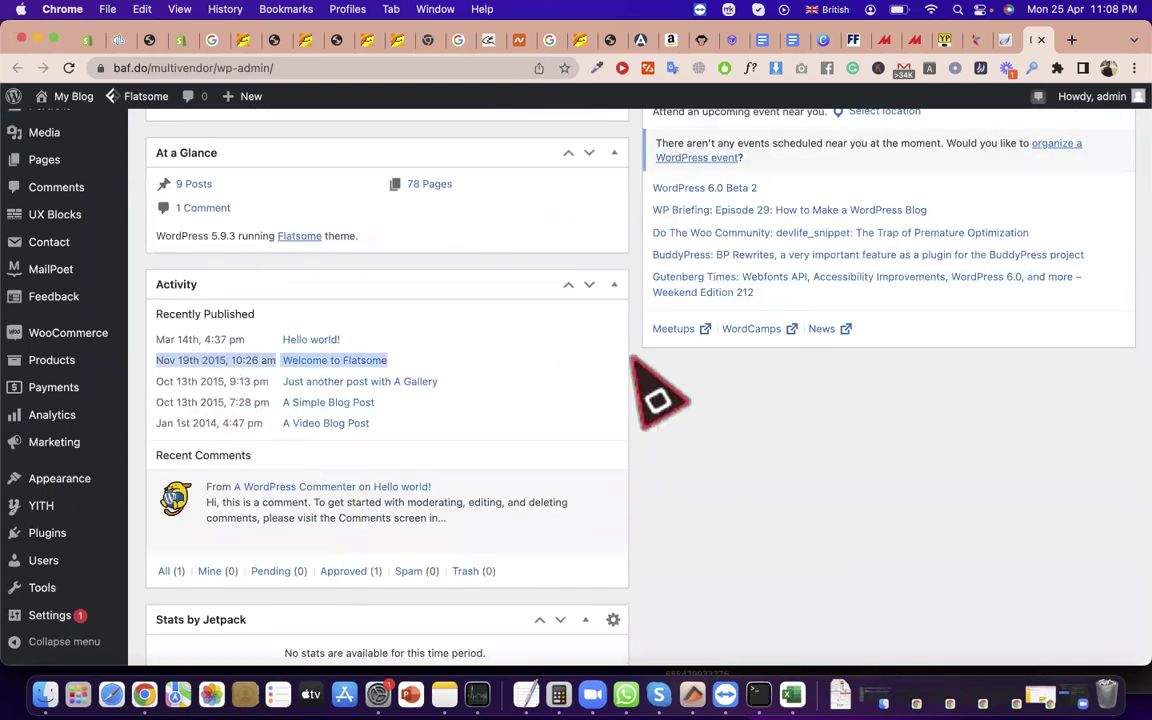
scroll(670, 420, up, 10)
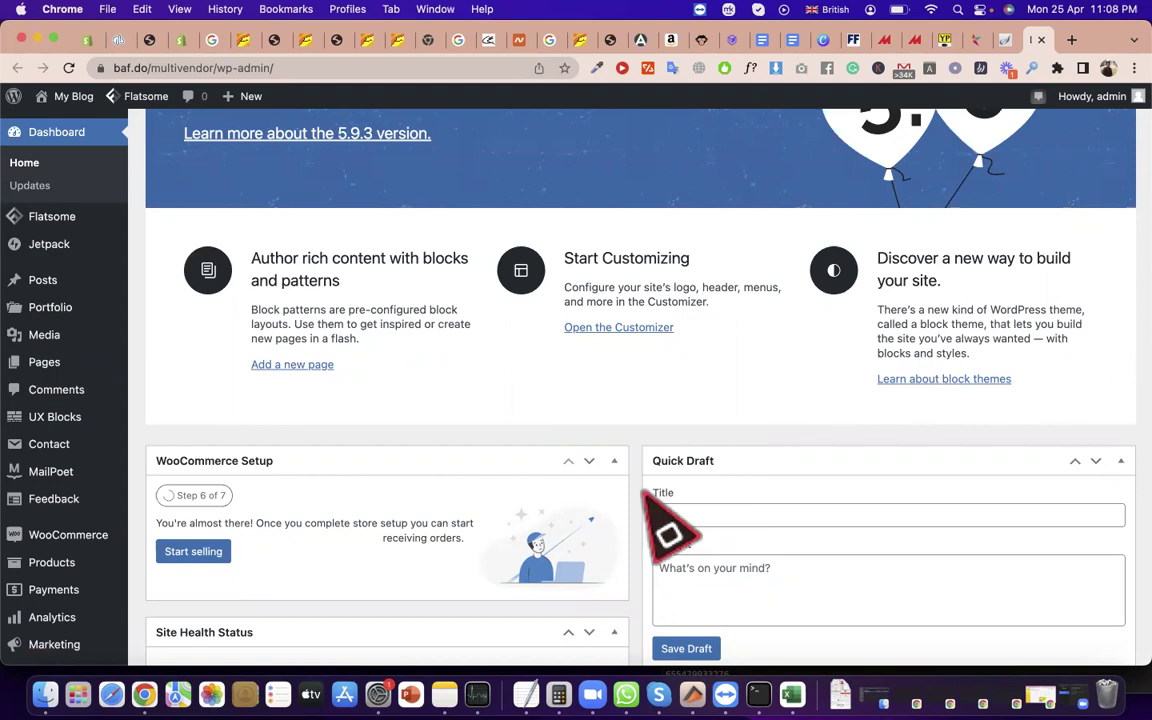
- Switch to the Notes app and open the note "For Full store setup:" from its beginning
click(444, 694)
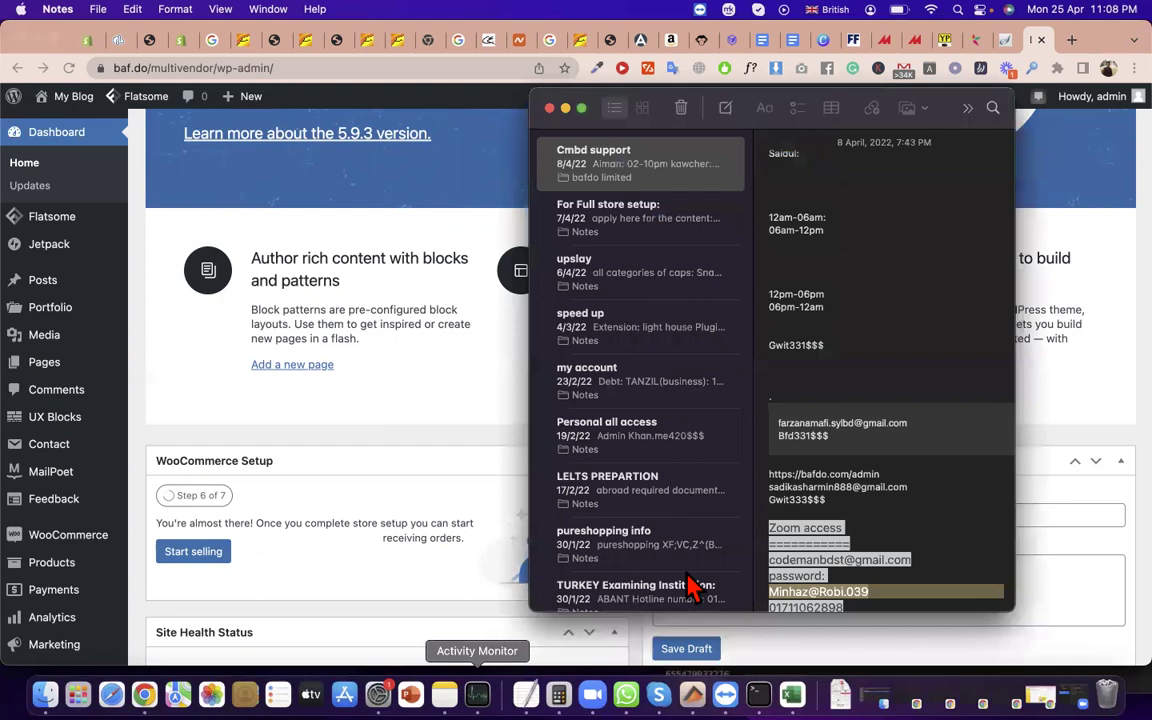
click(624, 214)
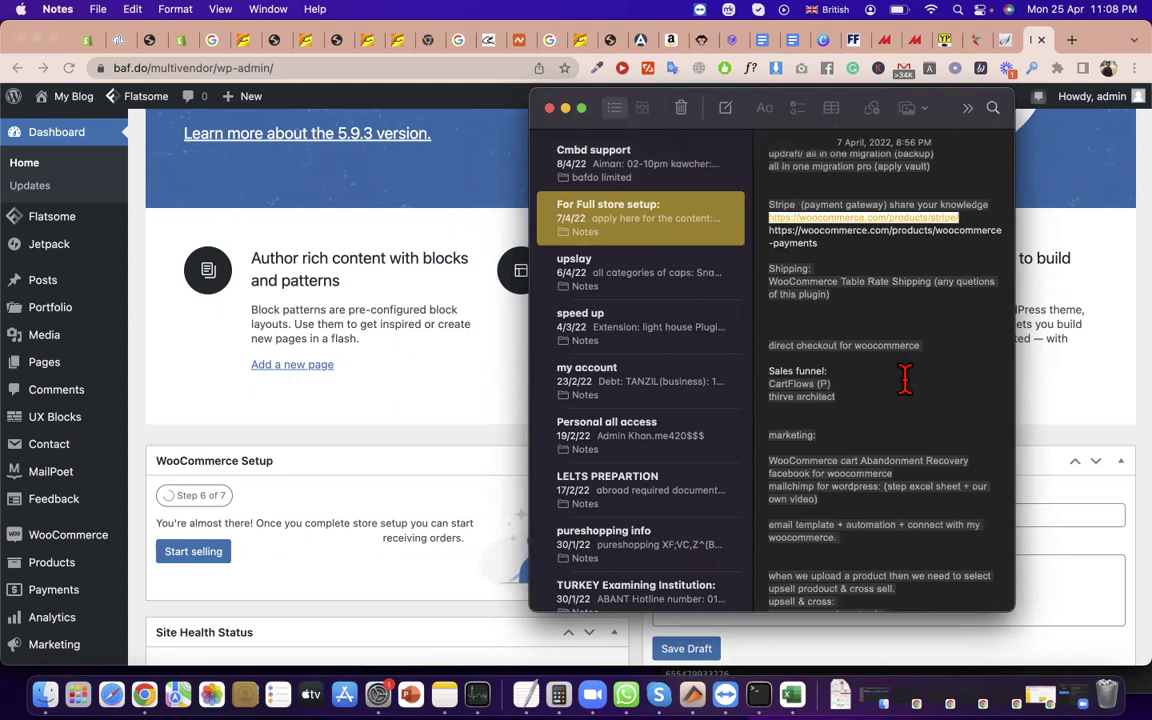
scroll(856, 420, up, 3)
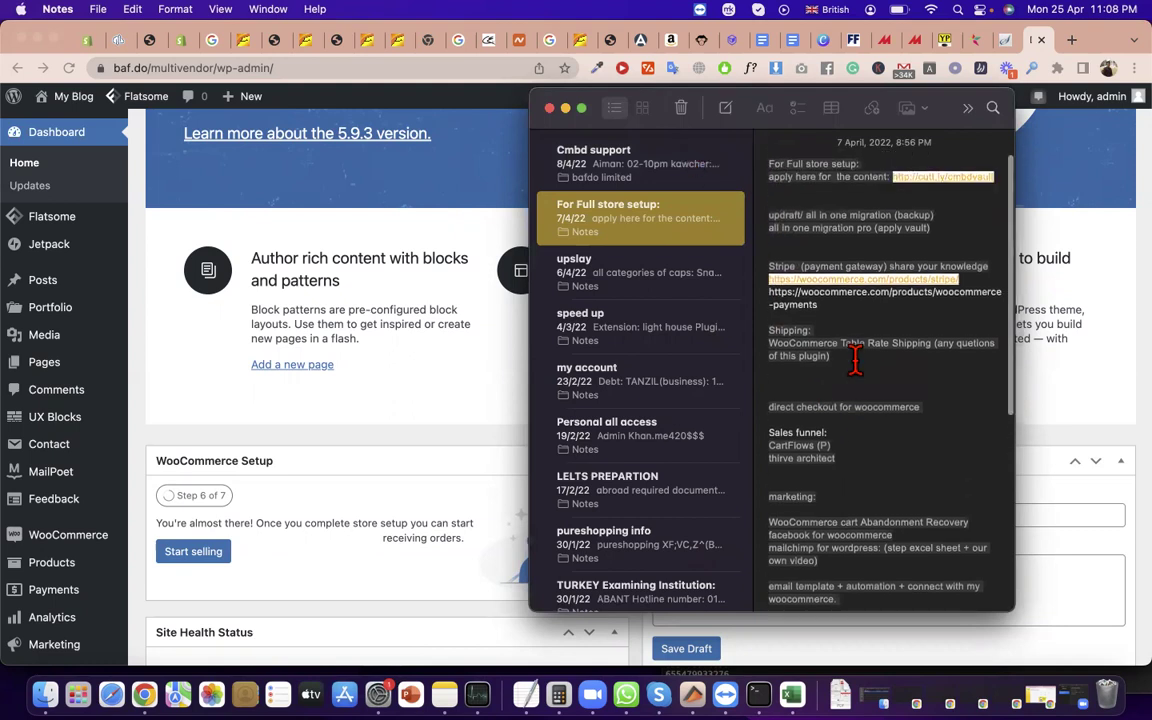
click(876, 195)
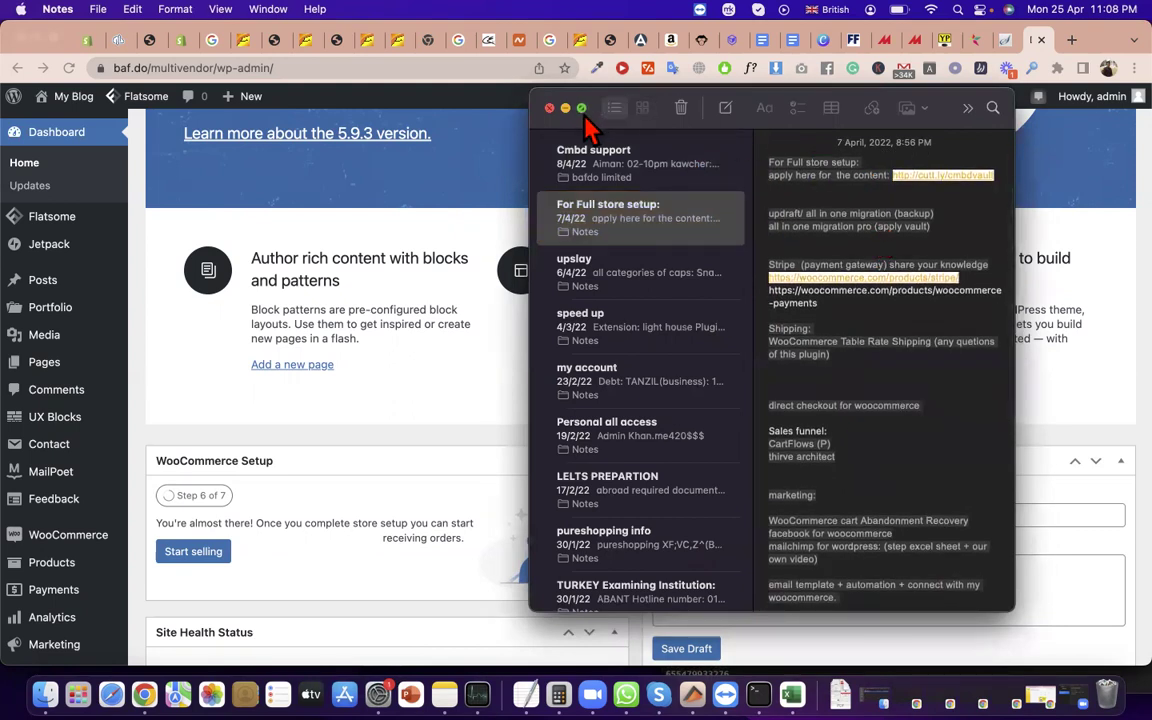
click(581, 108)
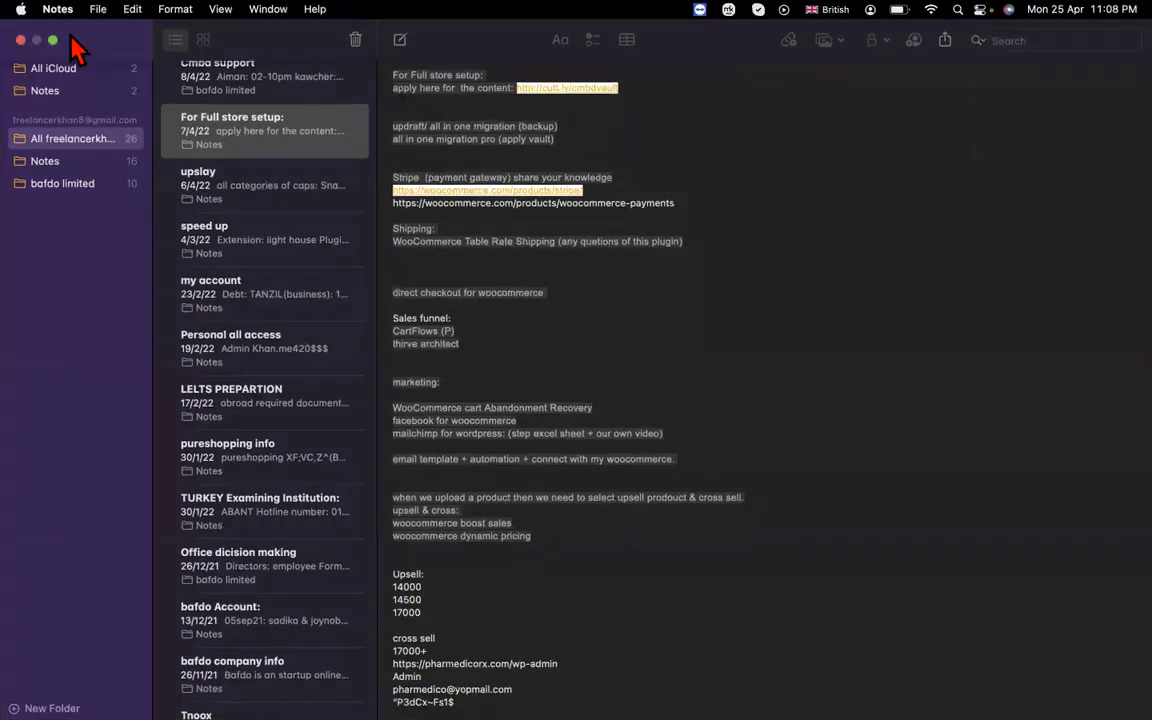
click(53, 40)
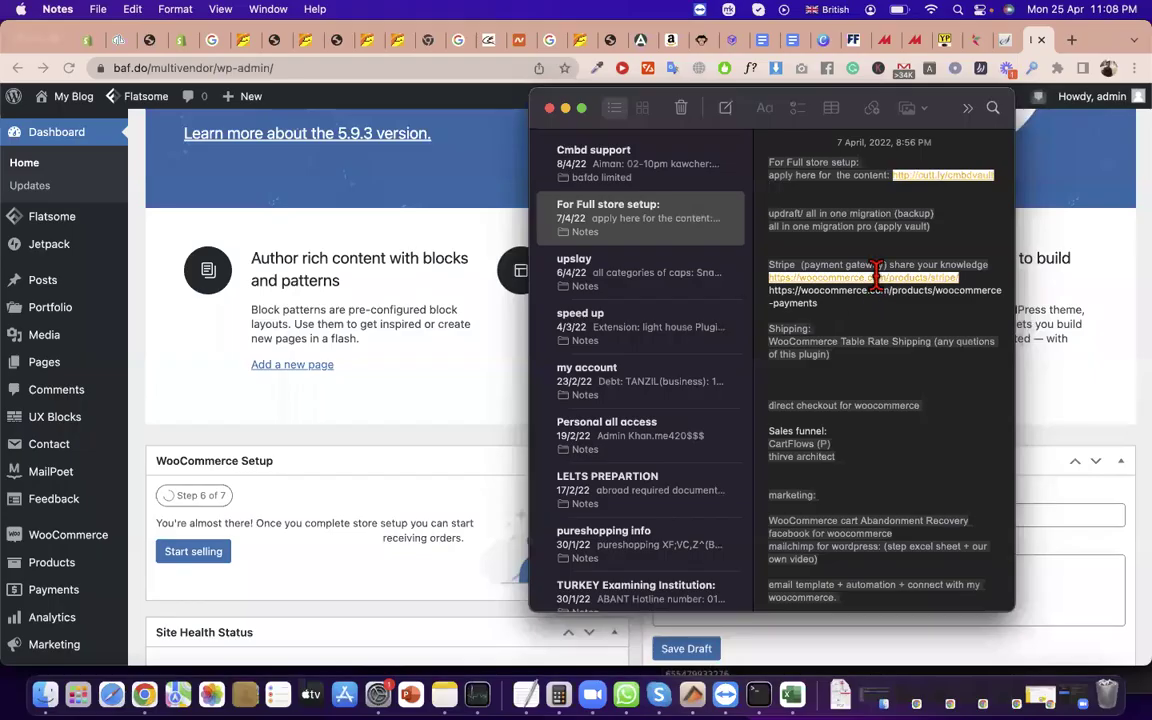
- Copy the note's text from "For Full store setup:" through "thirve architect" and paste it into a notepad.pw page in a new Chrome tab
drag(772, 168, 851, 453)
key(super+c)
click(1075, 75)
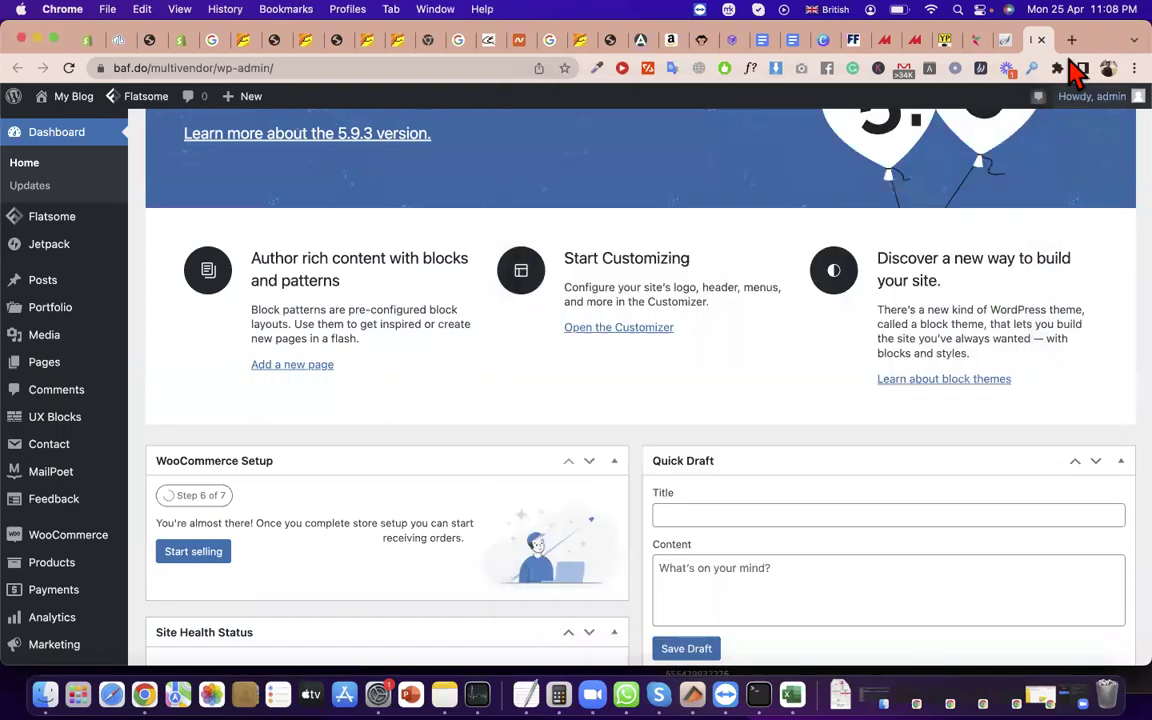
click(1072, 42)
text(n)
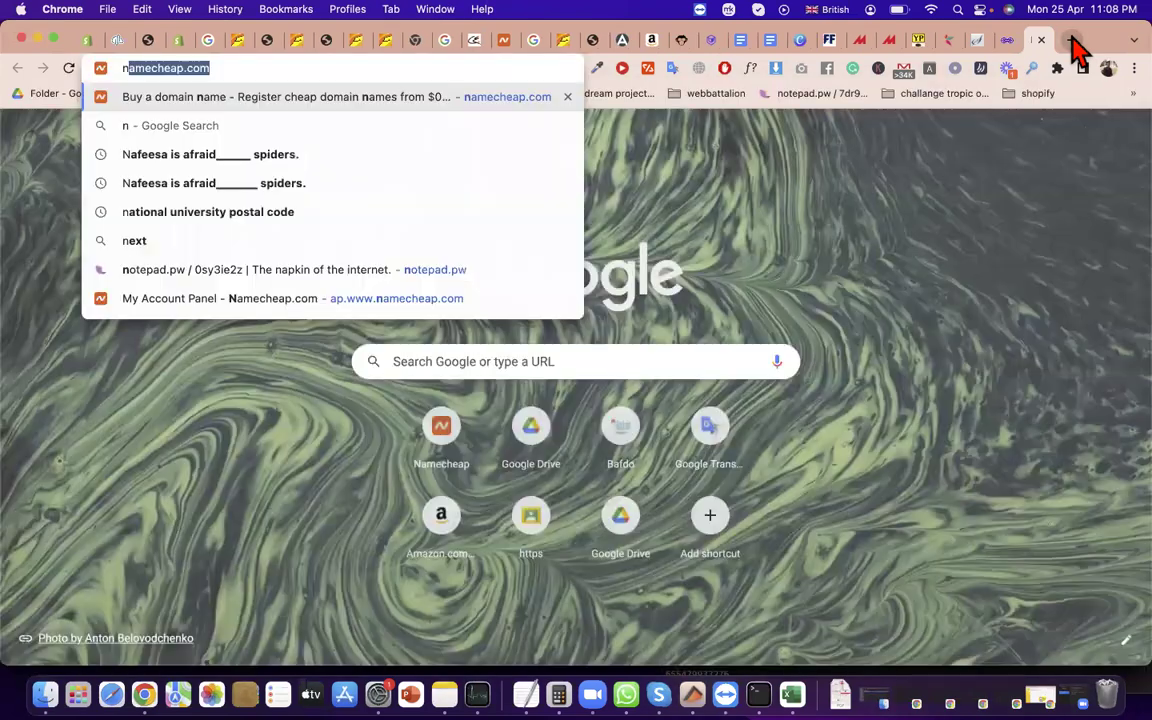
text(o)
key(Return)
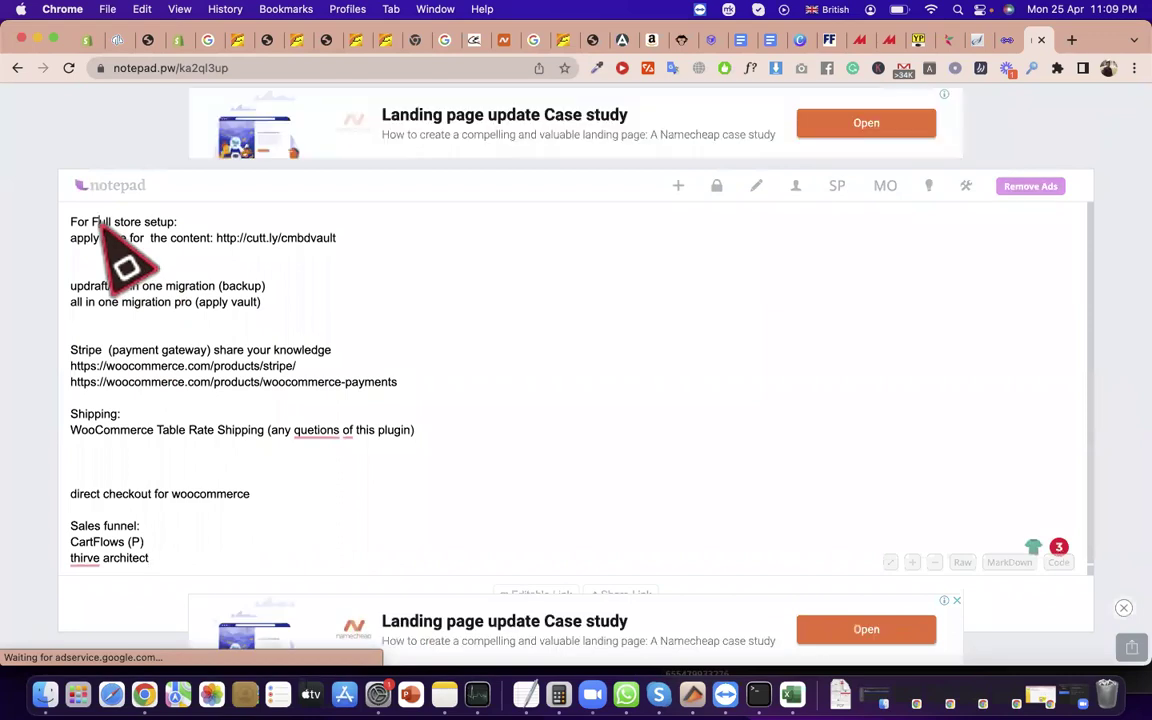
- Review the pasted store setup notes, highlighting the heading, the content request line and the Stripe line
triple_click(100, 220)
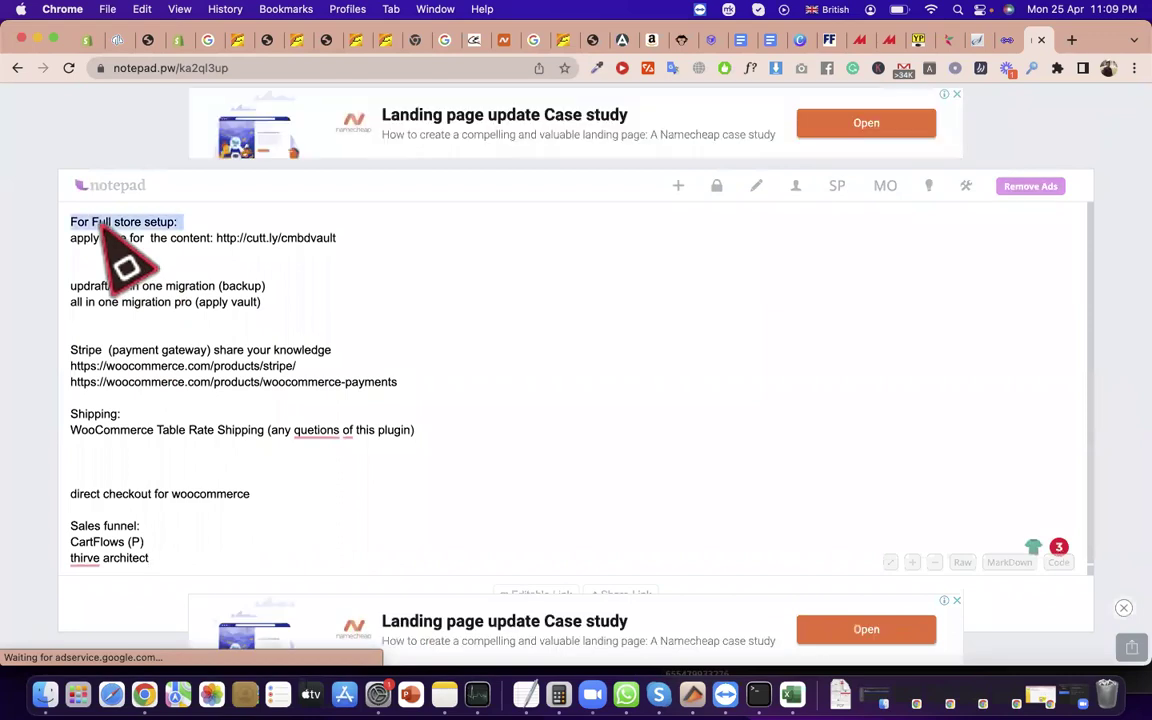
triple_click(165, 240)
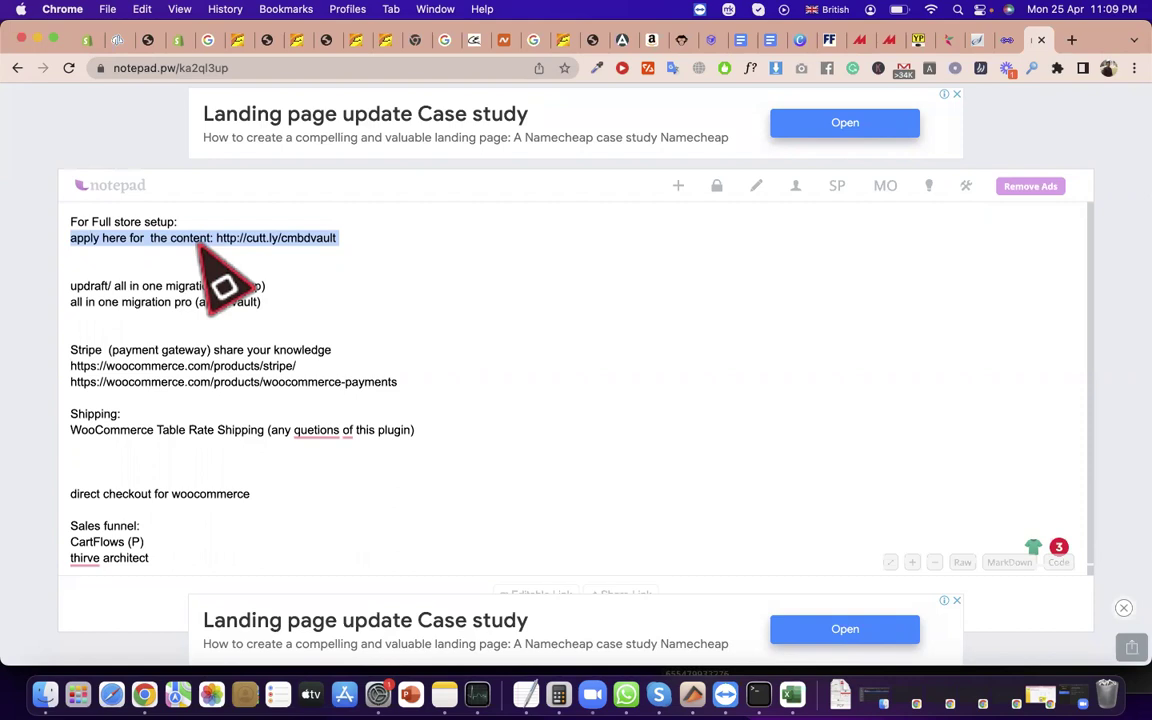
scroll(240, 256, down, 1)
double_click(84, 236)
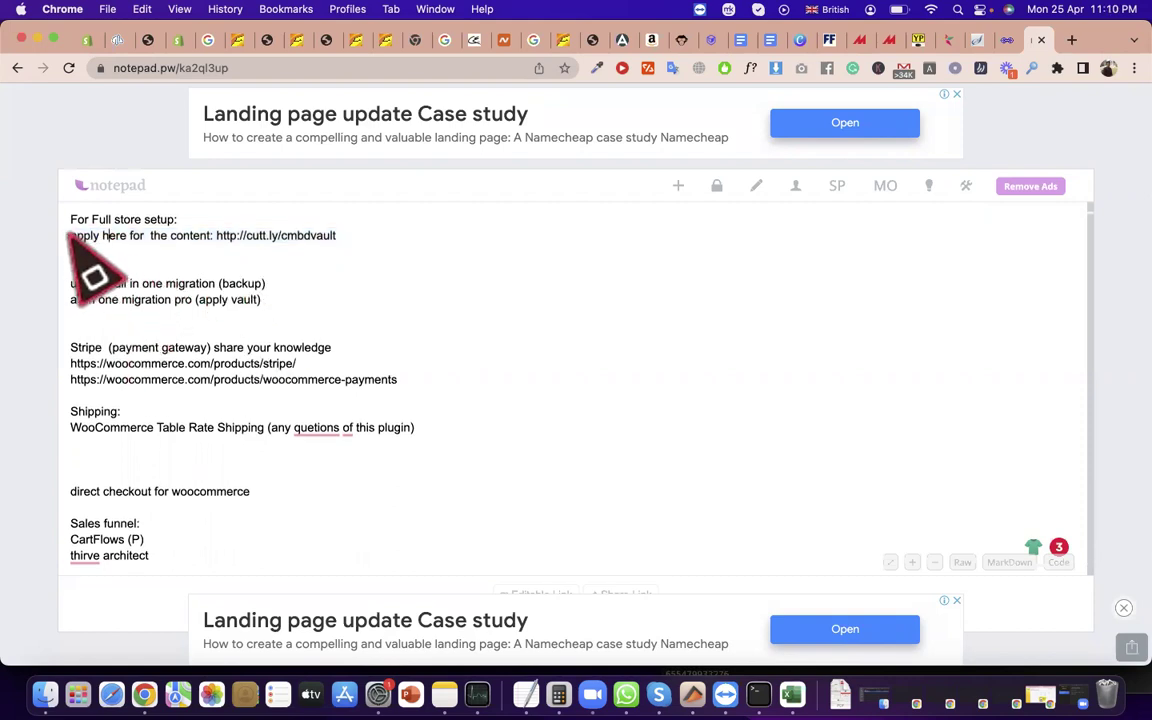
drag(112, 244, 330, 235)
click(330, 236)
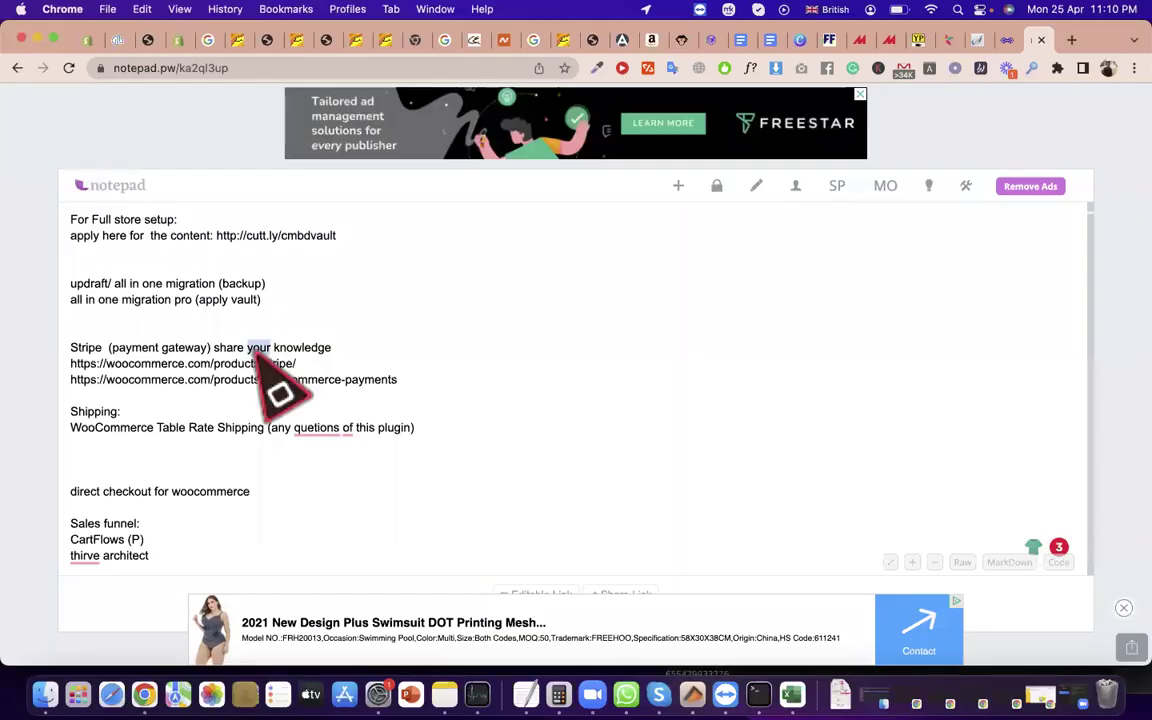
triple_click(253, 351)
click(152, 232)
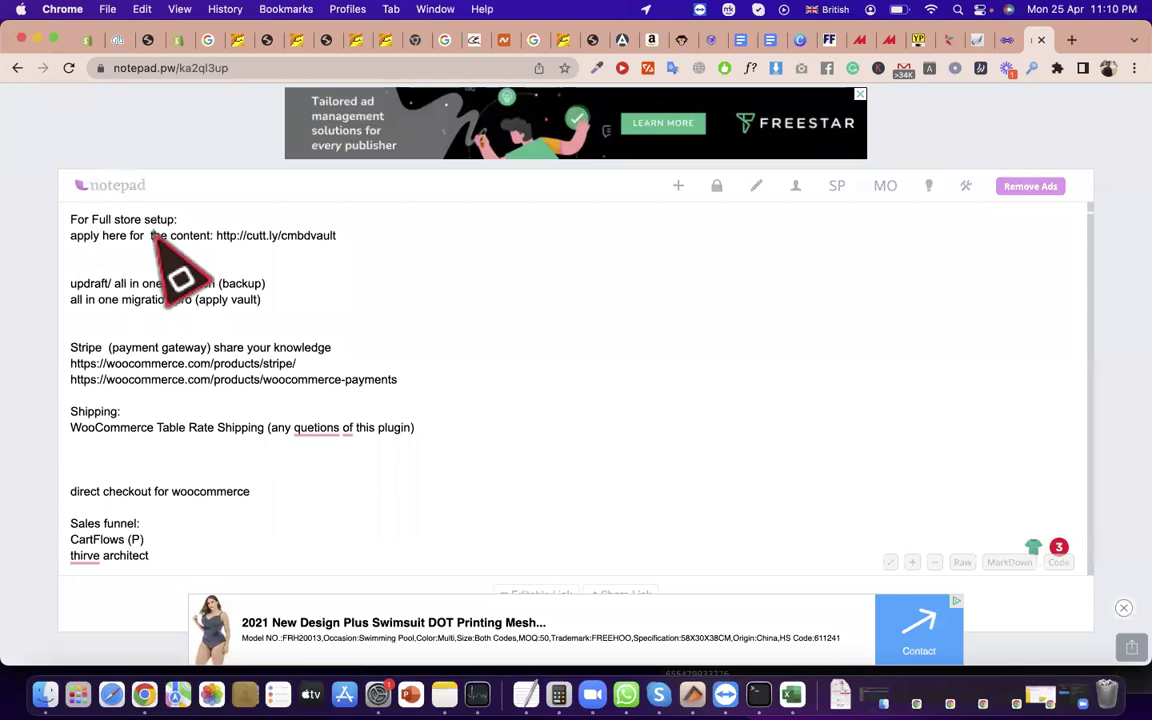
double_click(226, 236)
drag(264, 240, 340, 238)
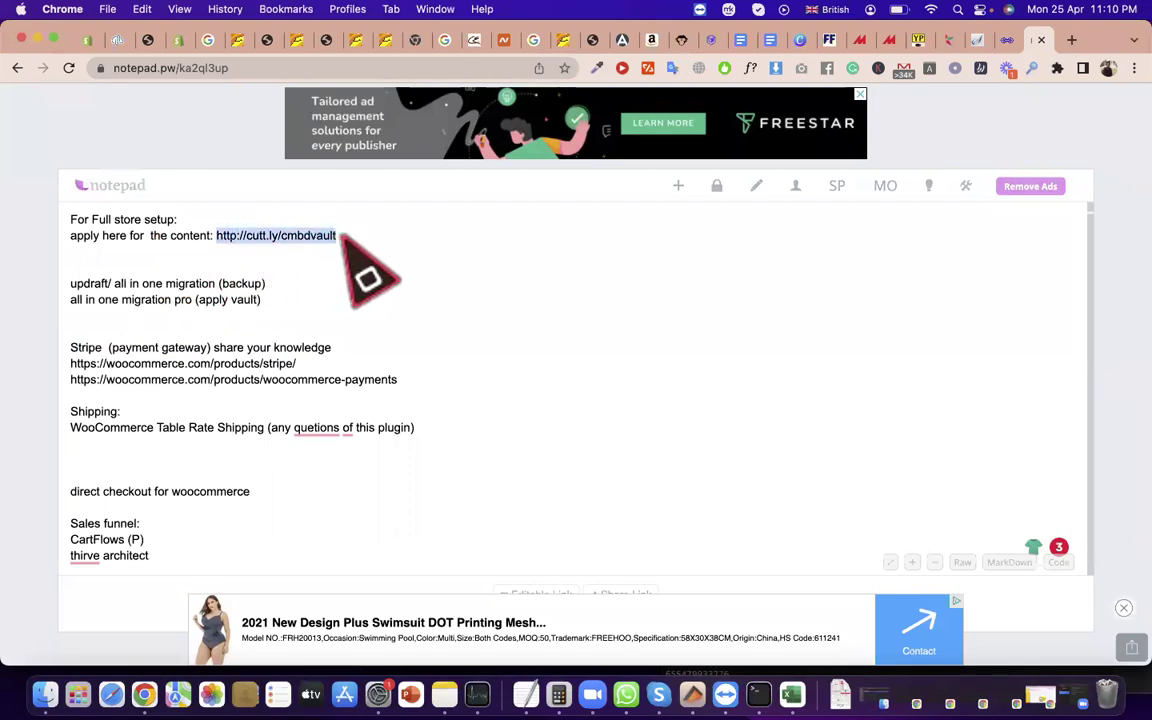
right_click(320, 238)
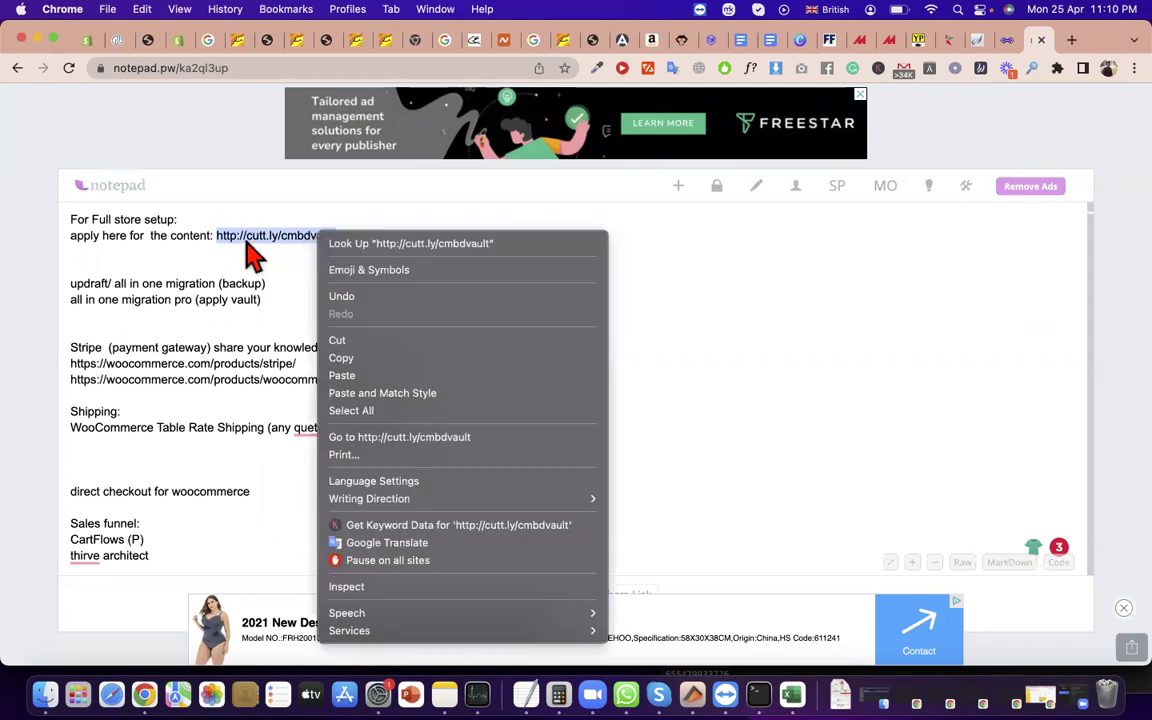
key(Escape)
click(272, 285)
drag(252, 238, 216, 238)
key(super+c)
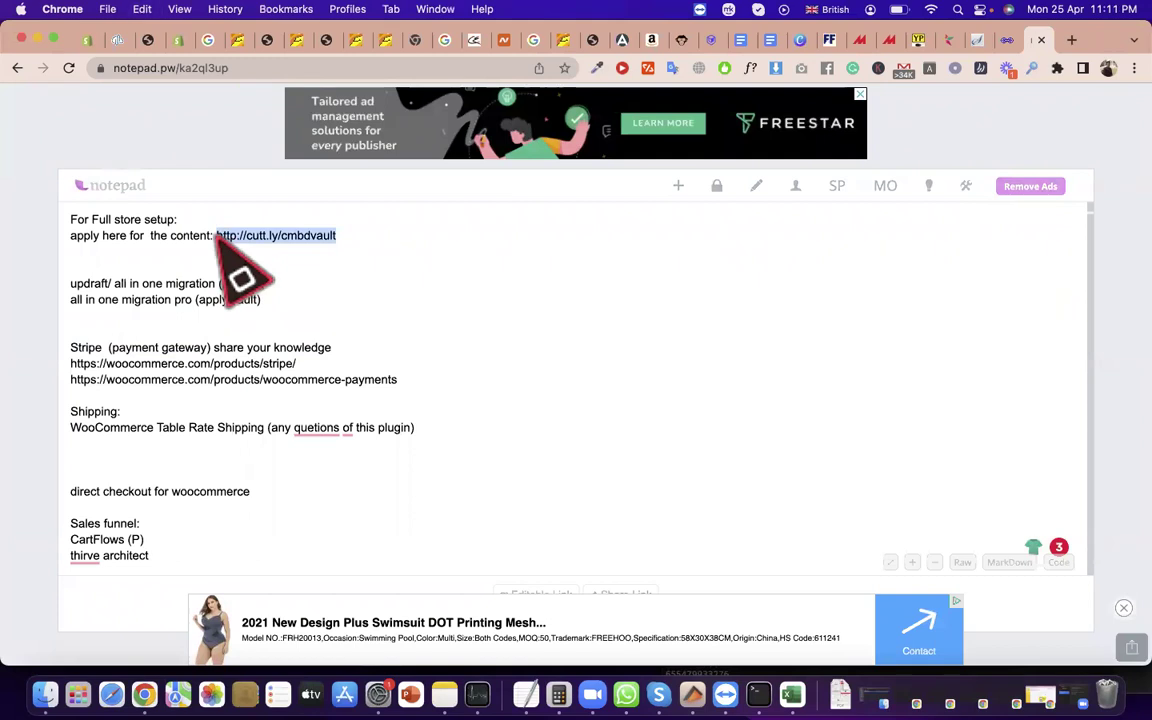
key(super+t)
key(super+v)
key(Return)
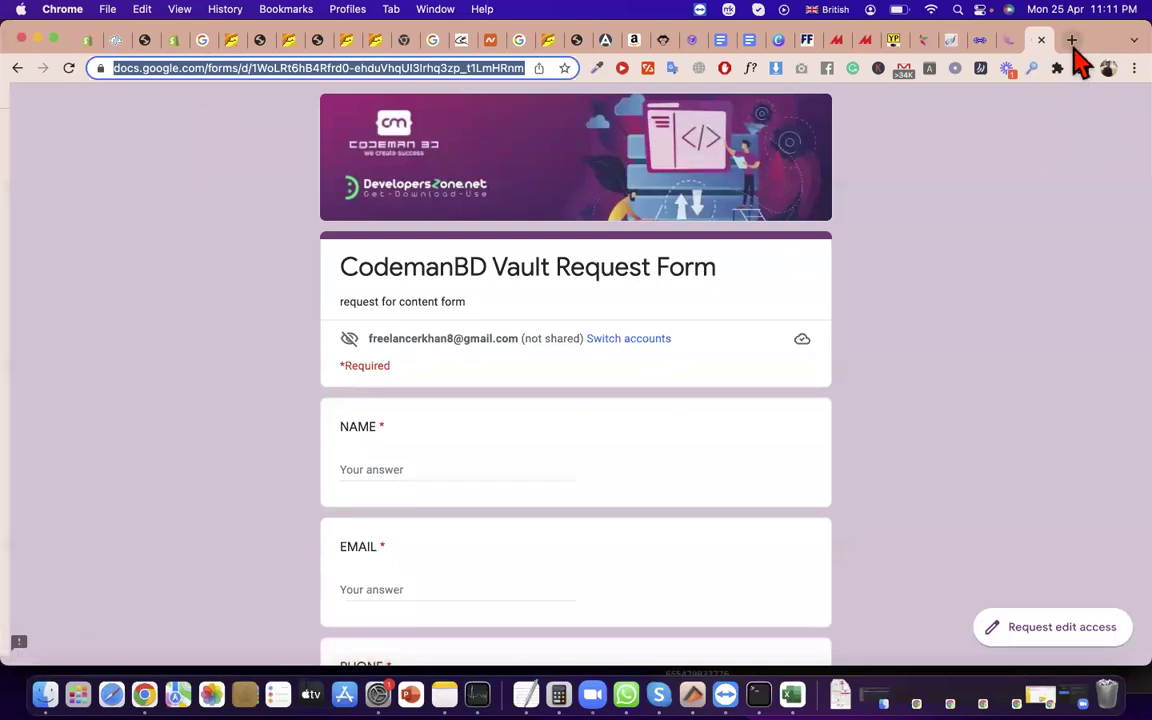
- Open developerszone.net in a new tab, look through its home page of themes and plugins, and reload it
click(1072, 40)
text(deve)
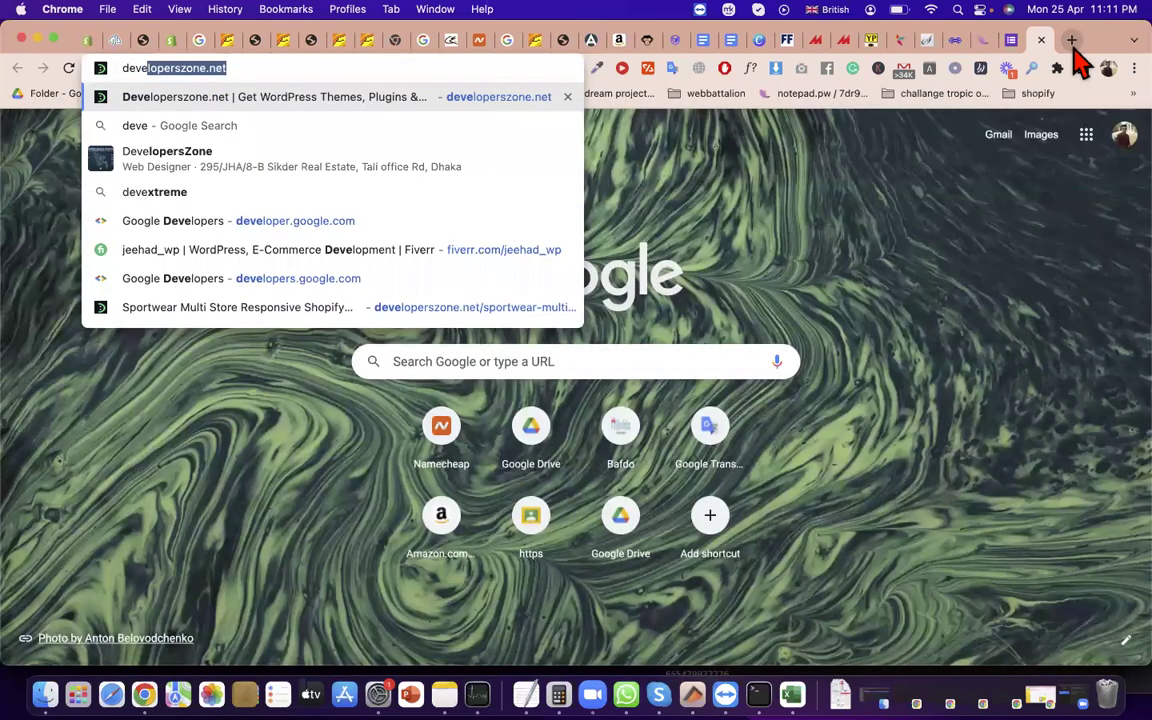
key(Return)
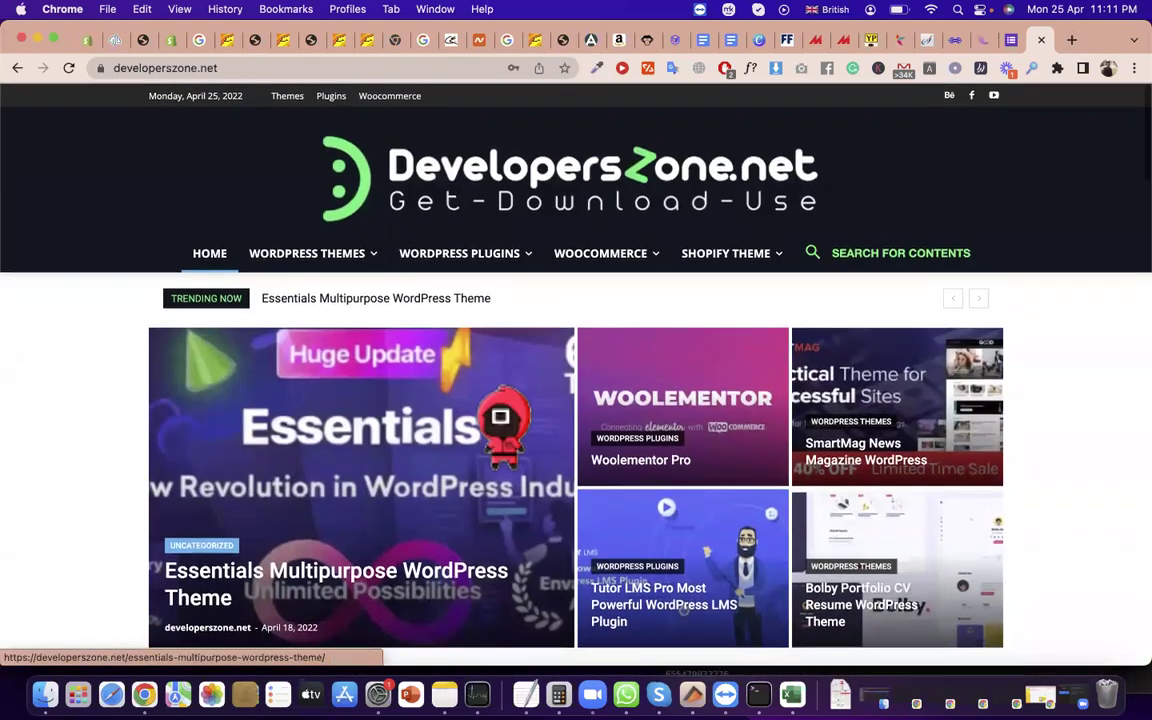
scroll(500, 418, down, 10)
scroll(514, 411, up, 5)
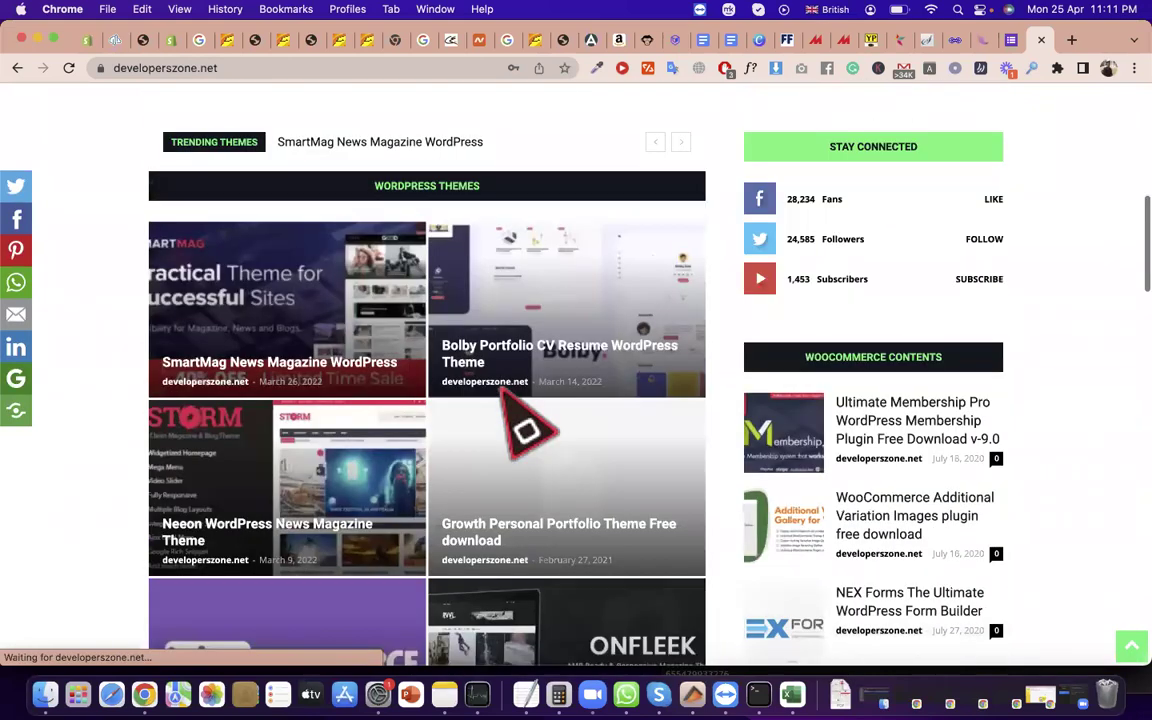
scroll(525, 430, up, 5)
scroll(670, 392, down, 2)
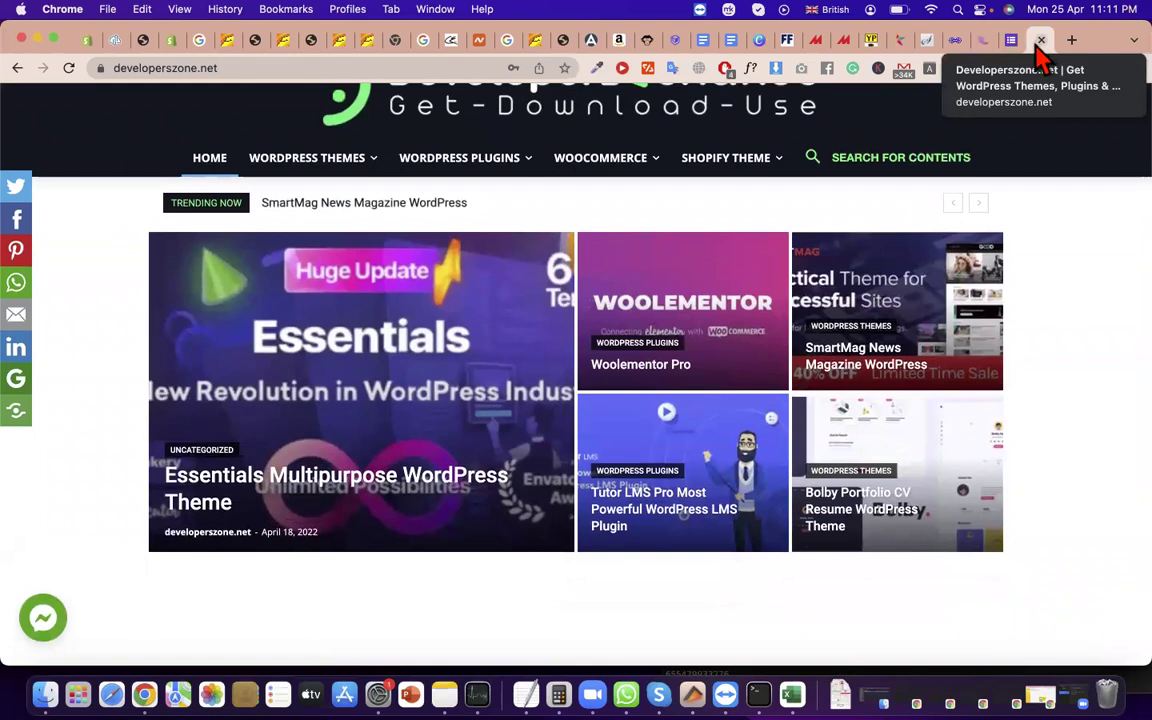
key(super+r)
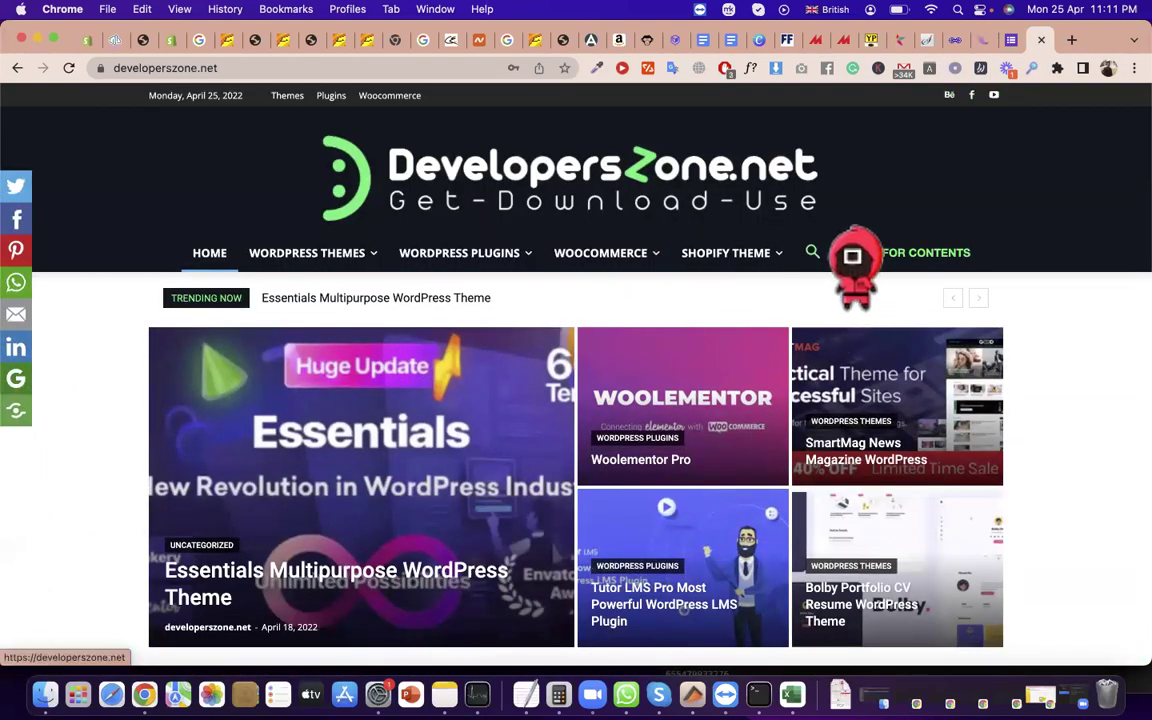
key(super+r)
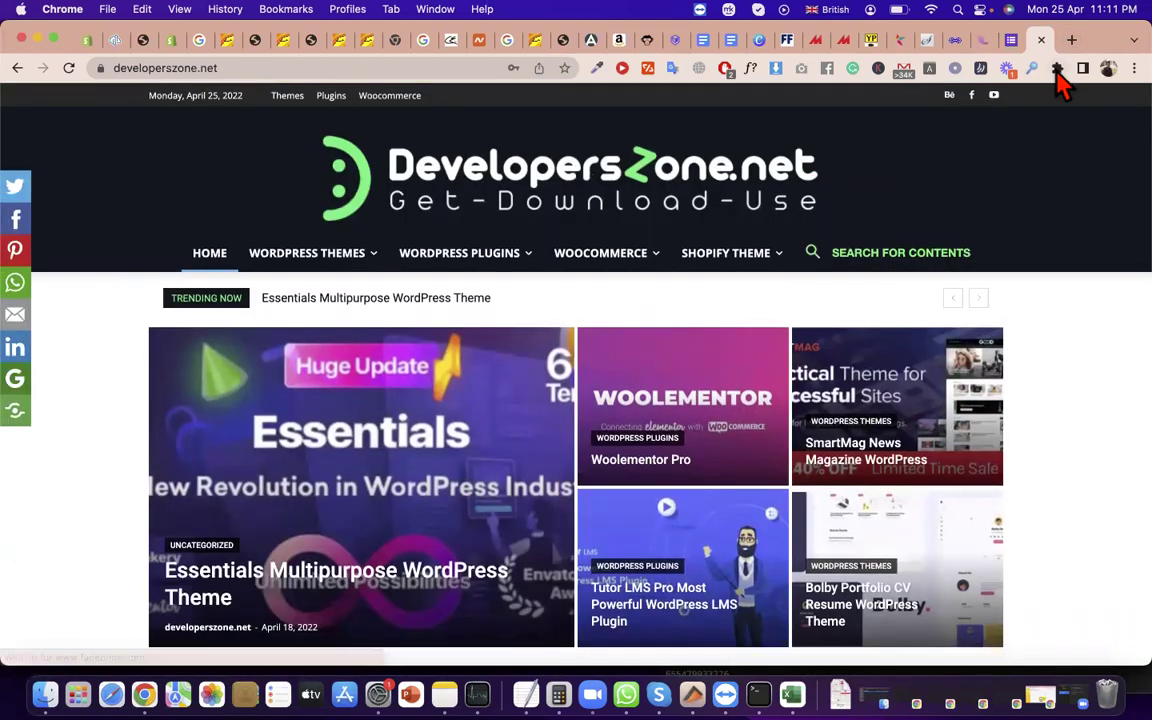
- Find Custom Cursor for Chrome among the browser extensions and turn its custom cursor off
click(1056, 70)
scroll(892, 432, down, 5)
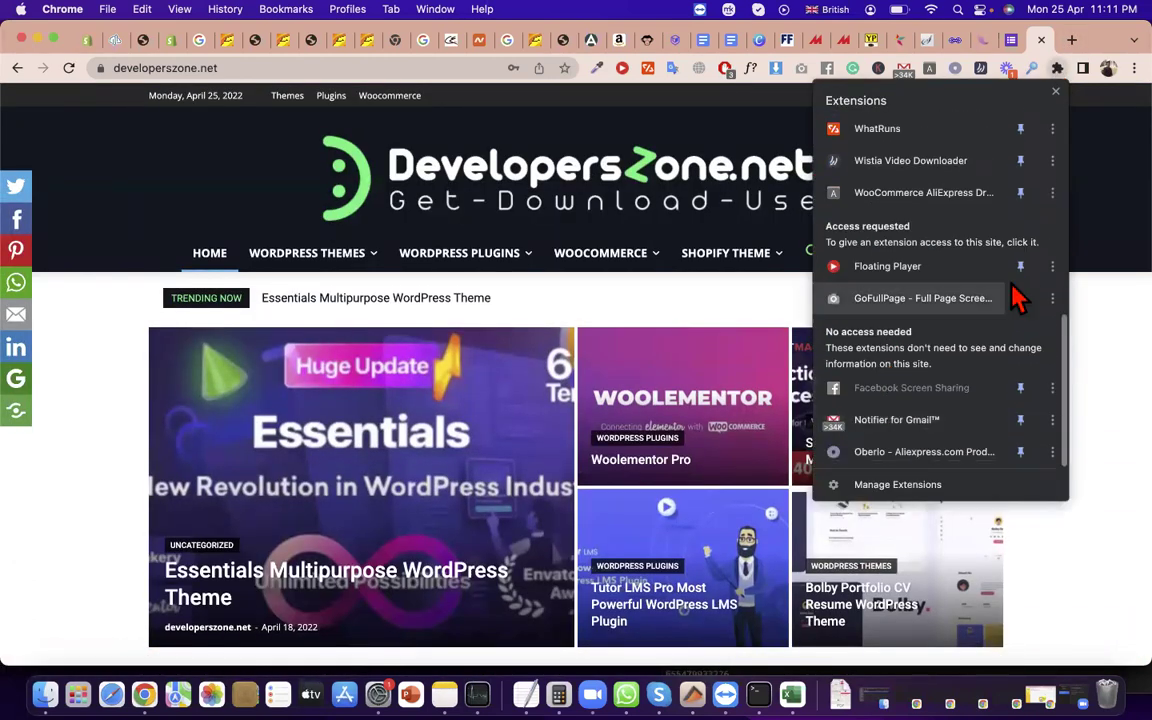
scroll(977, 288, up, 5)
scroll(880, 283, up, 5)
scroll(876, 276, down, 3)
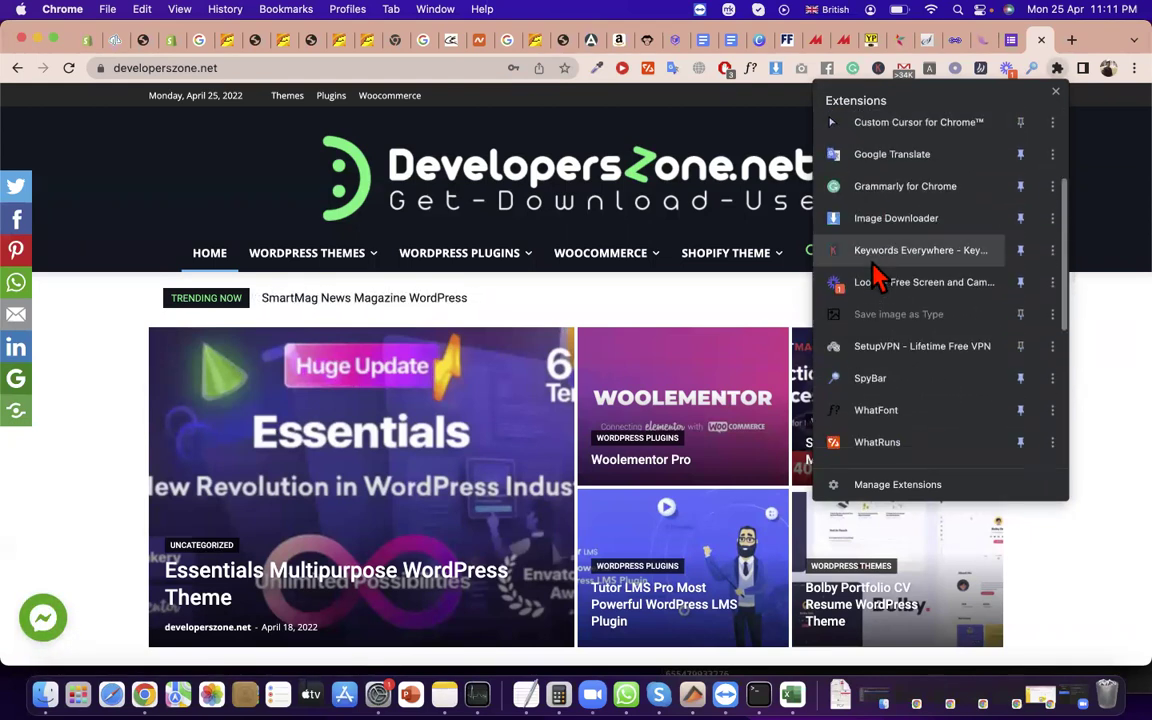
scroll(876, 276, down, 3)
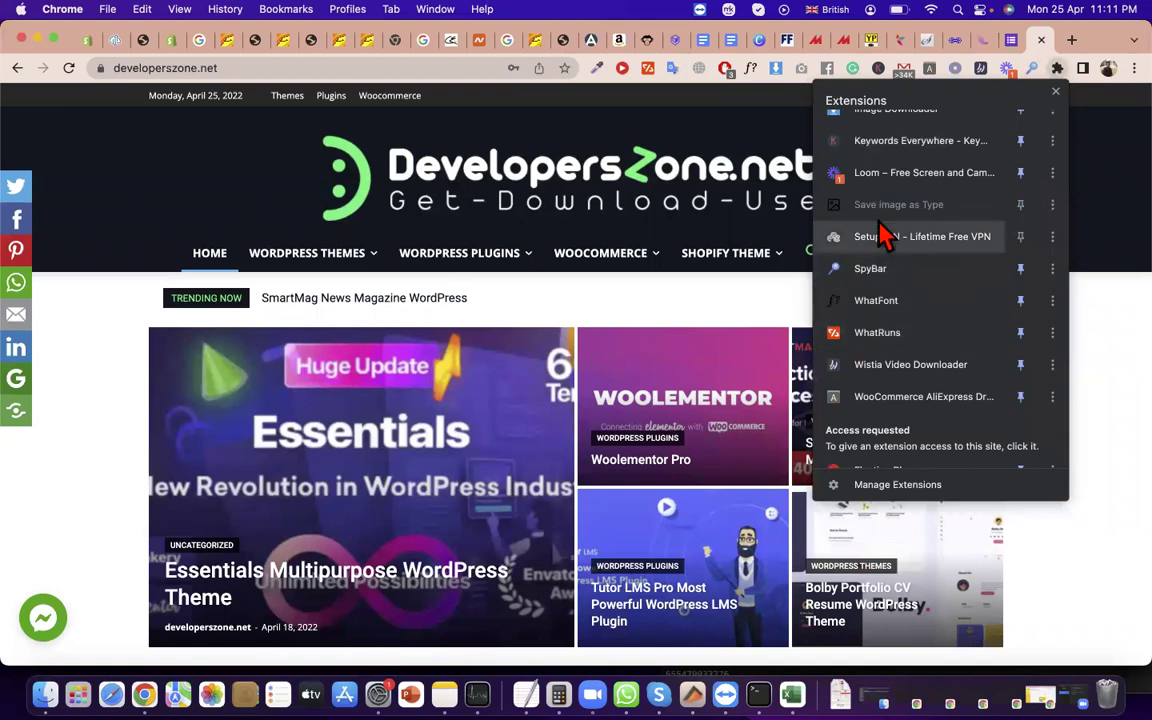
scroll(882, 240, down, 2)
scroll(868, 250, up, 5)
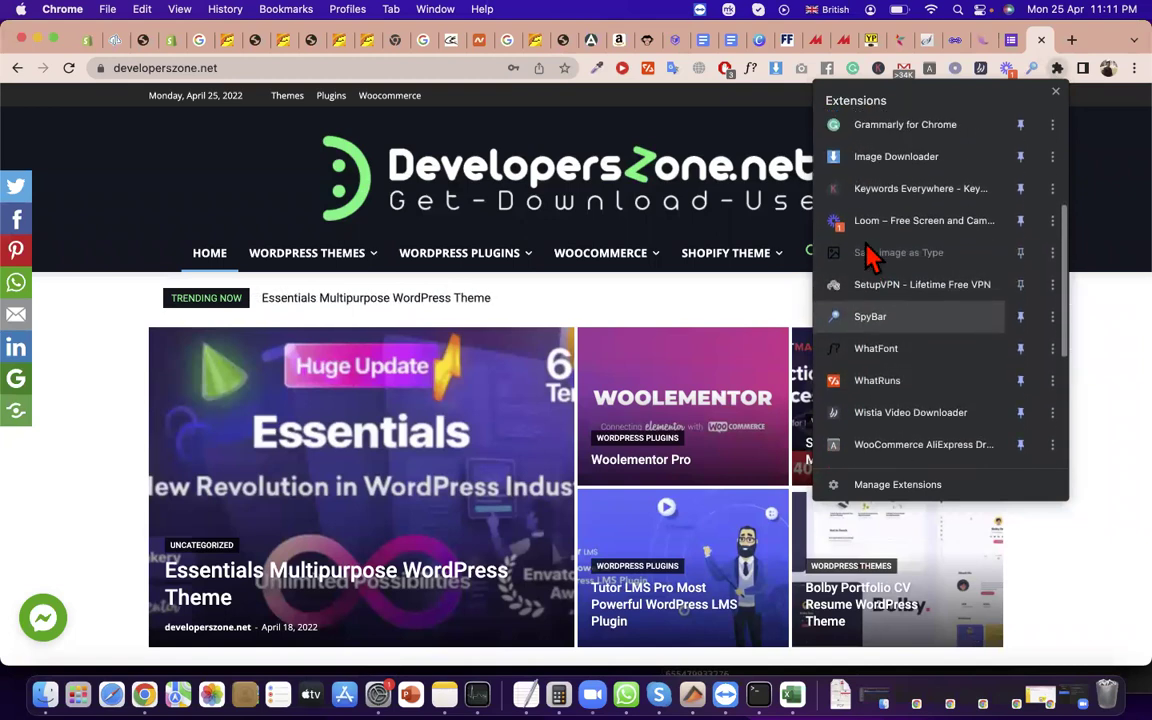
scroll(900, 190, up, 1)
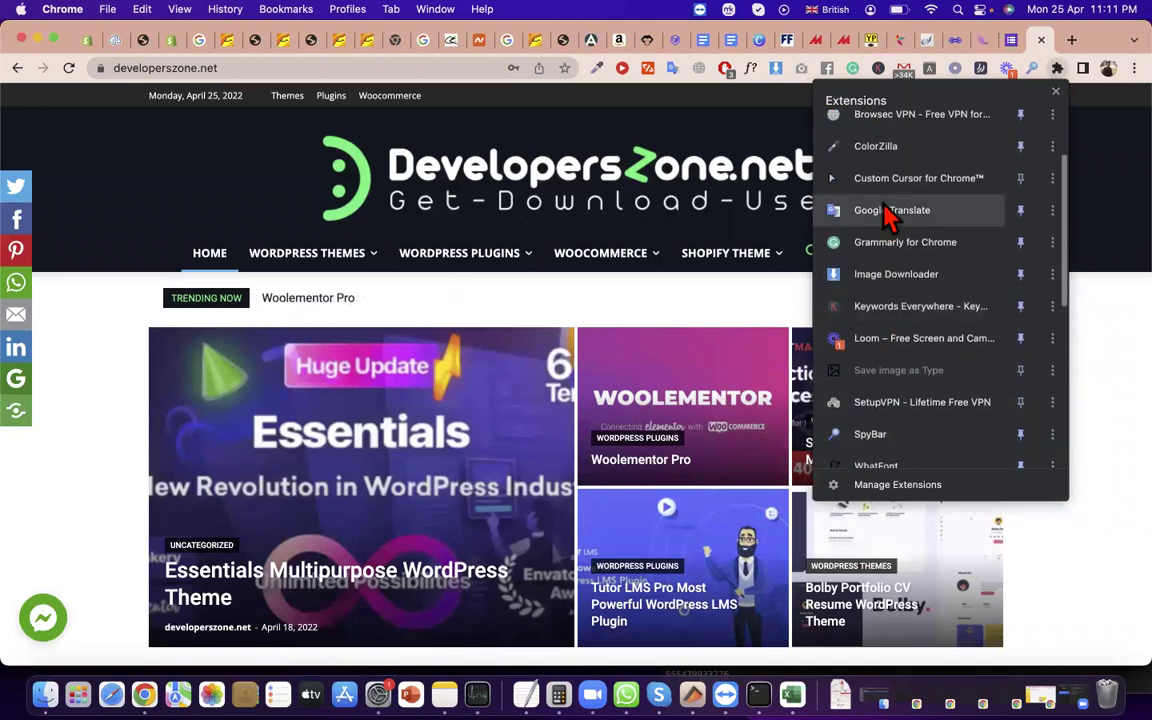
click(920, 175)
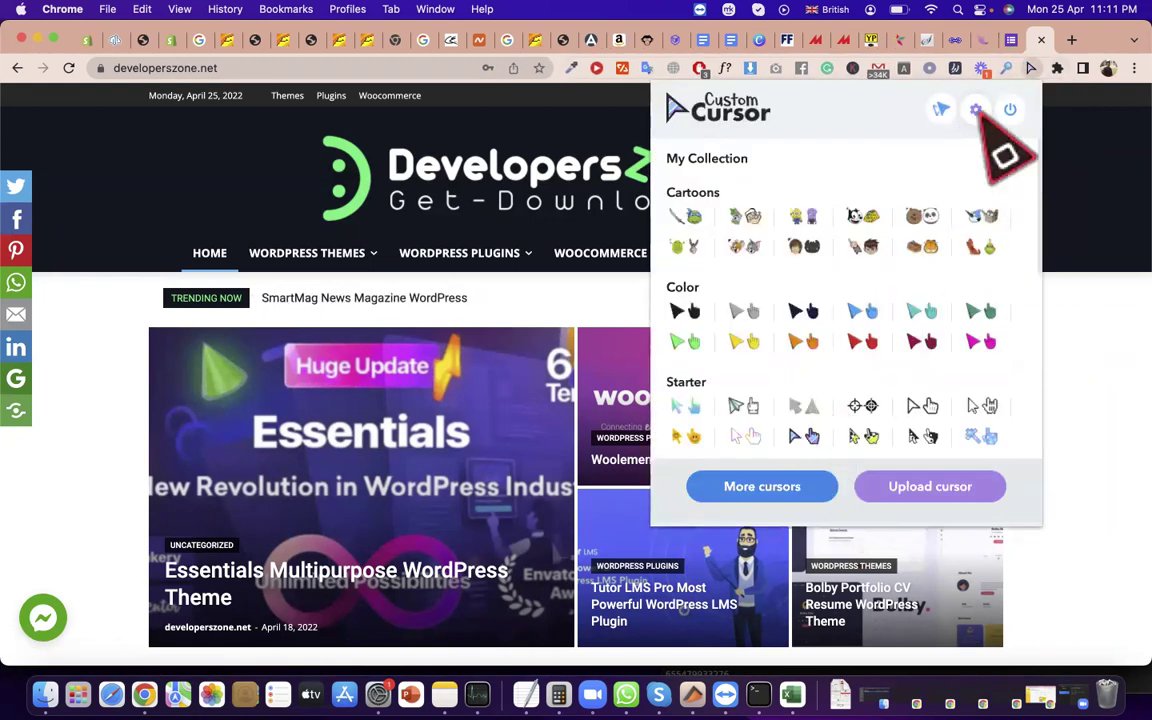
click(1014, 111)
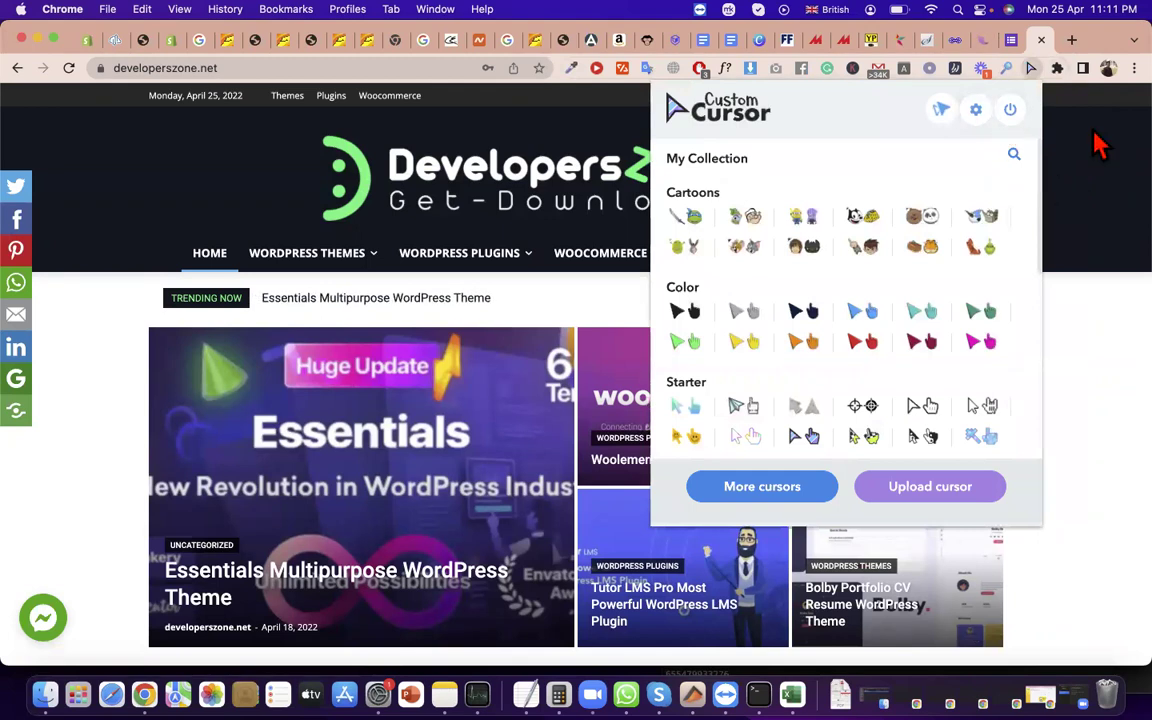
- Close the developerszone.net page and the CodemanBD Vault Request Form to return to the notepad.pw notes
click(1040, 41)
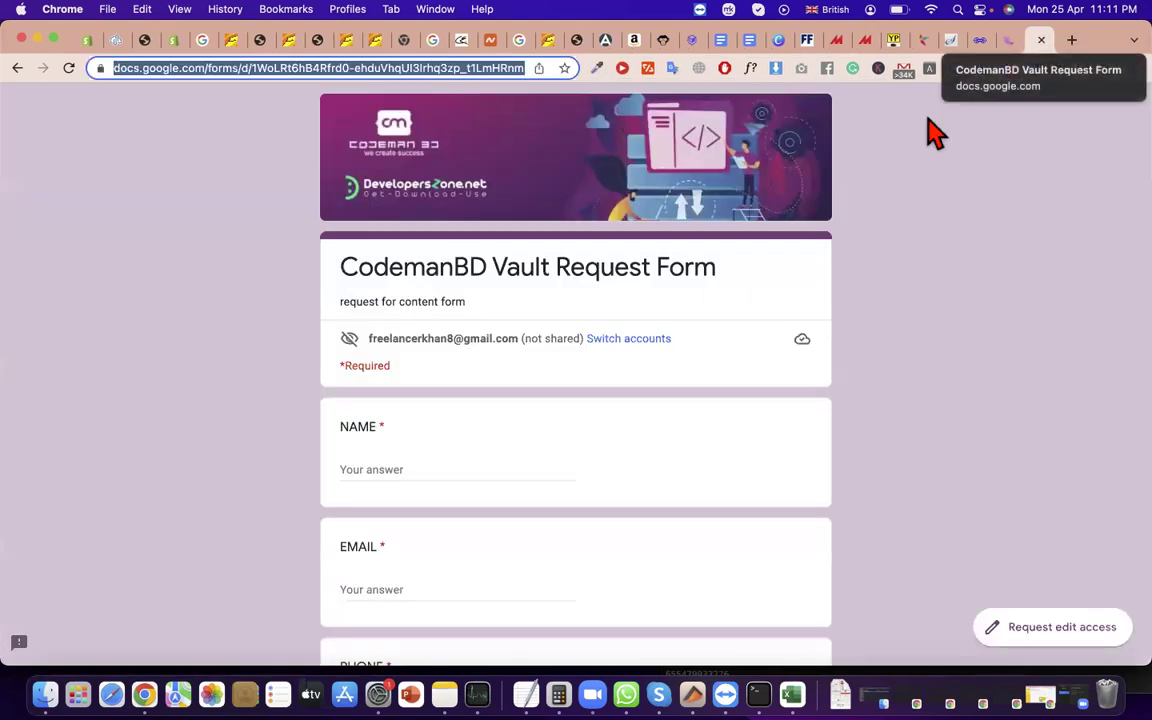
click(1041, 41)
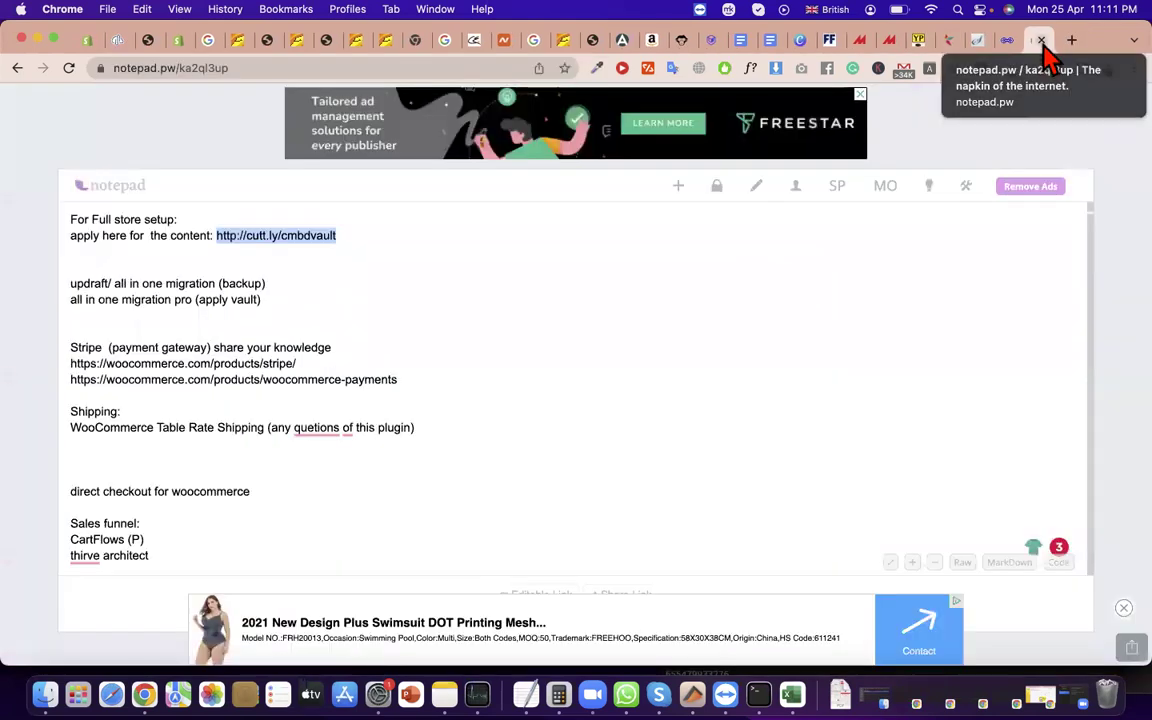
click(361, 243)
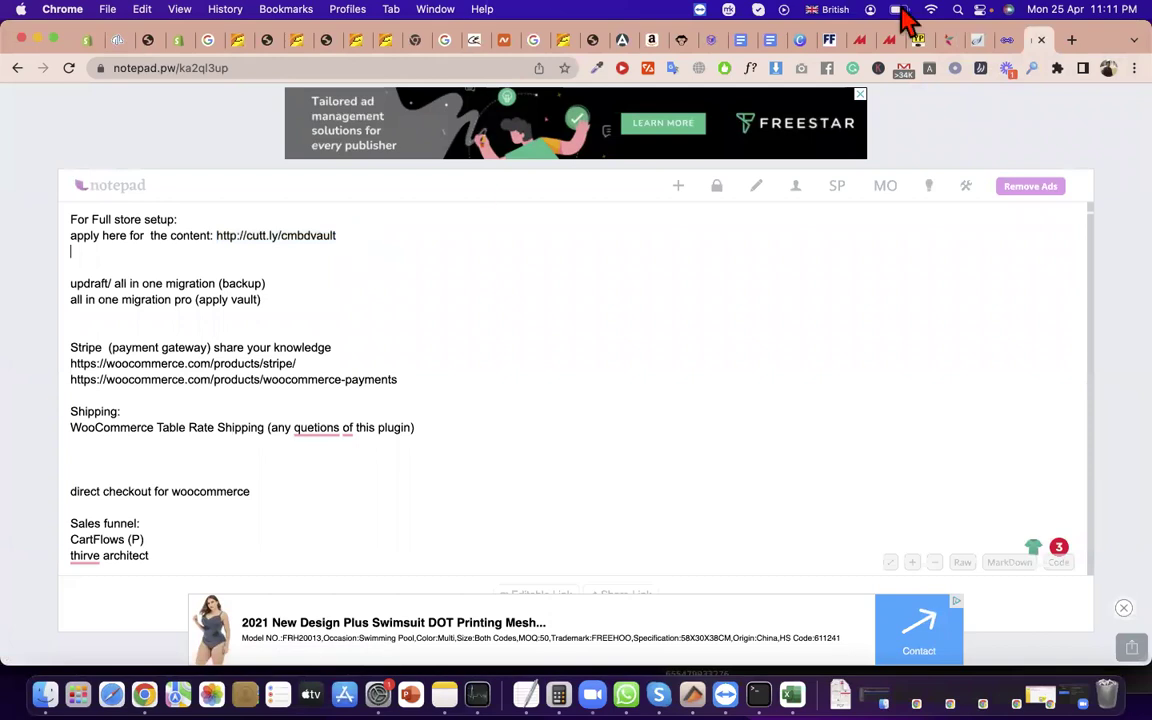
click(1071, 43)
text(dev)
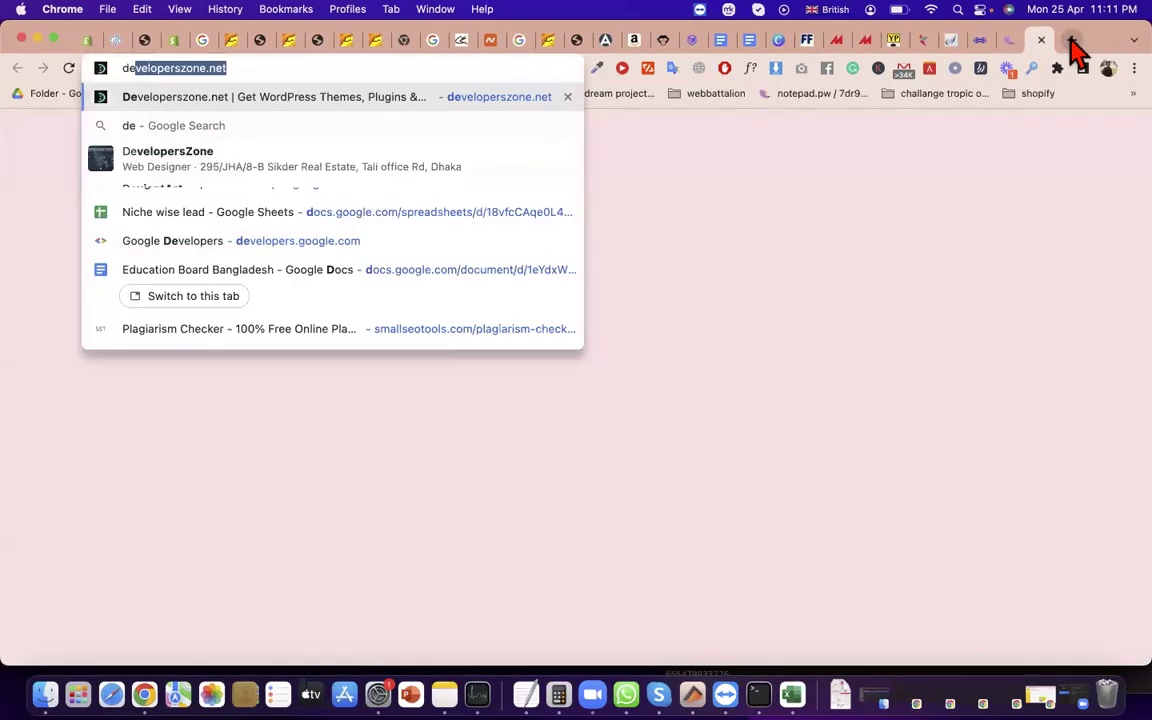
key(Escape)
key(Escape)
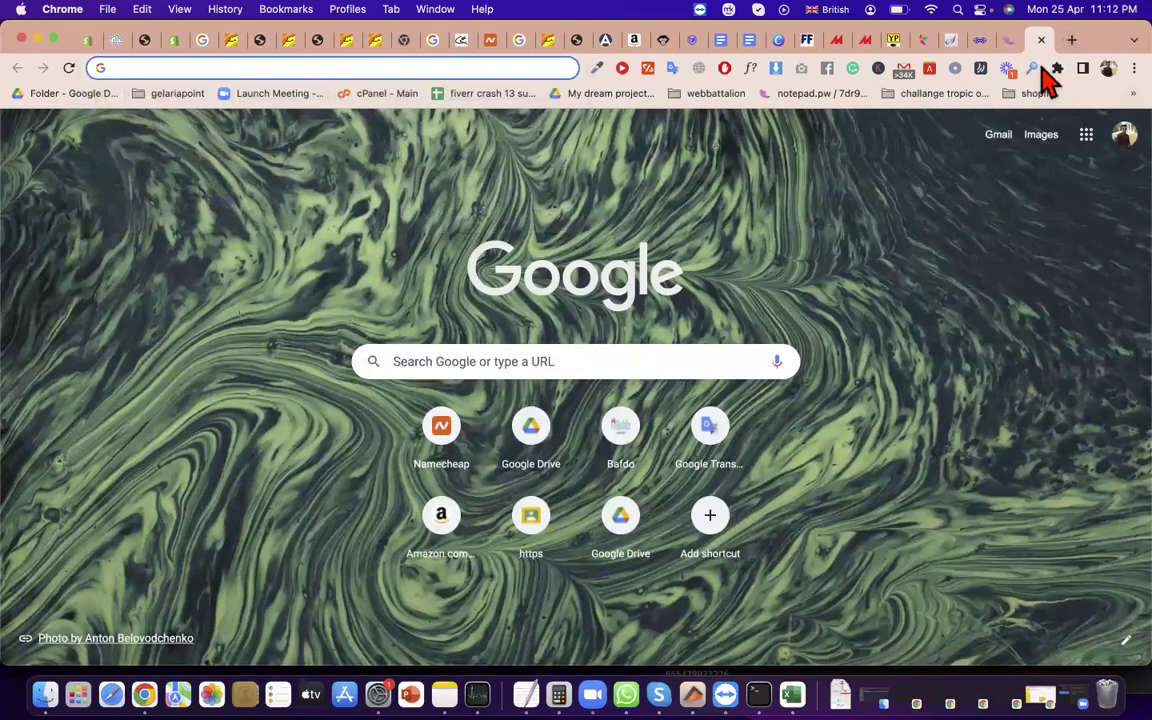
click(1008, 42)
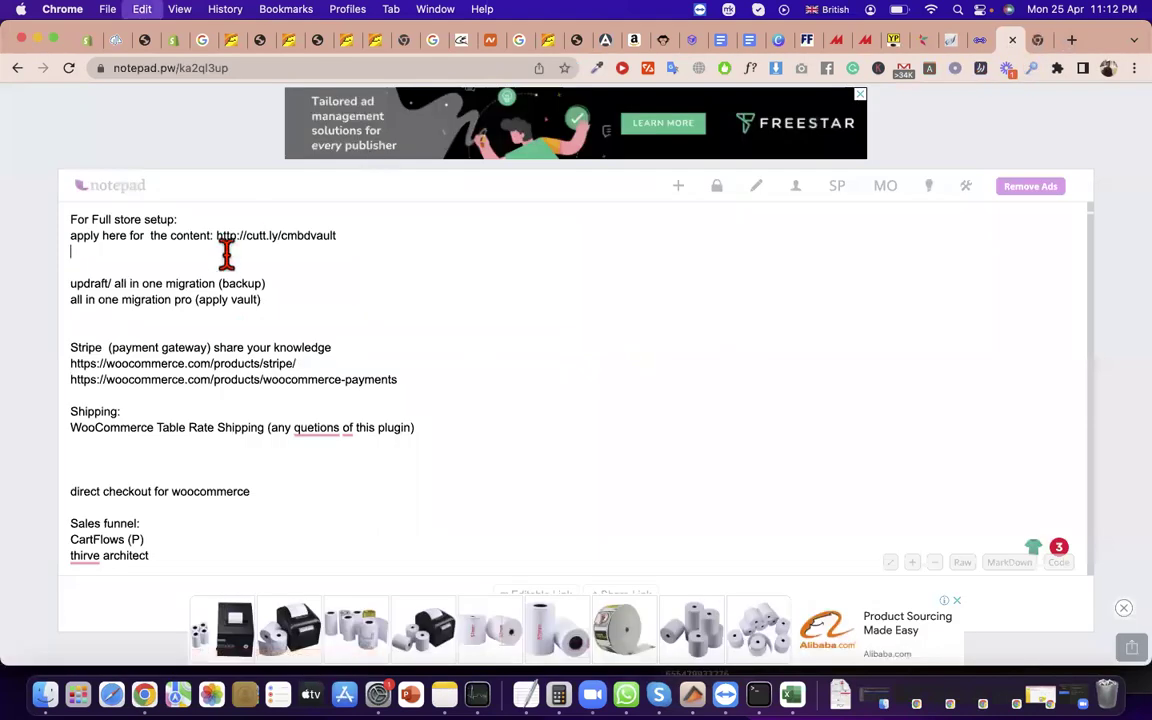
text(https://developerszone.net/)
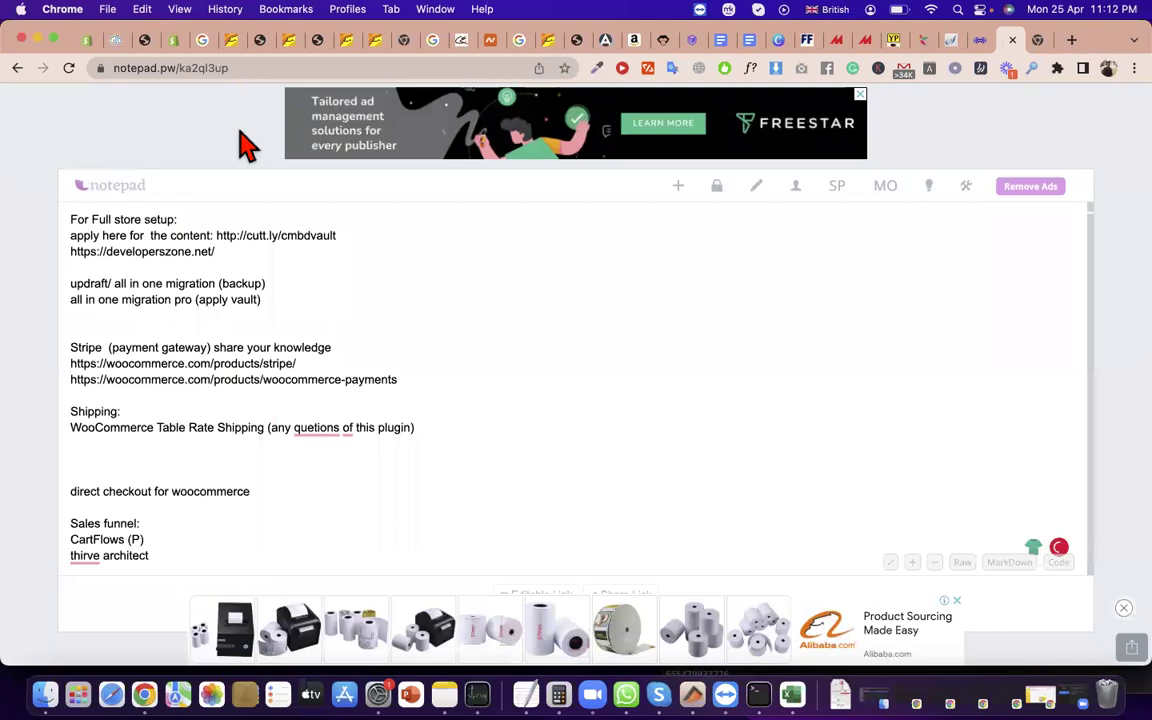
key(ctrl+Up)
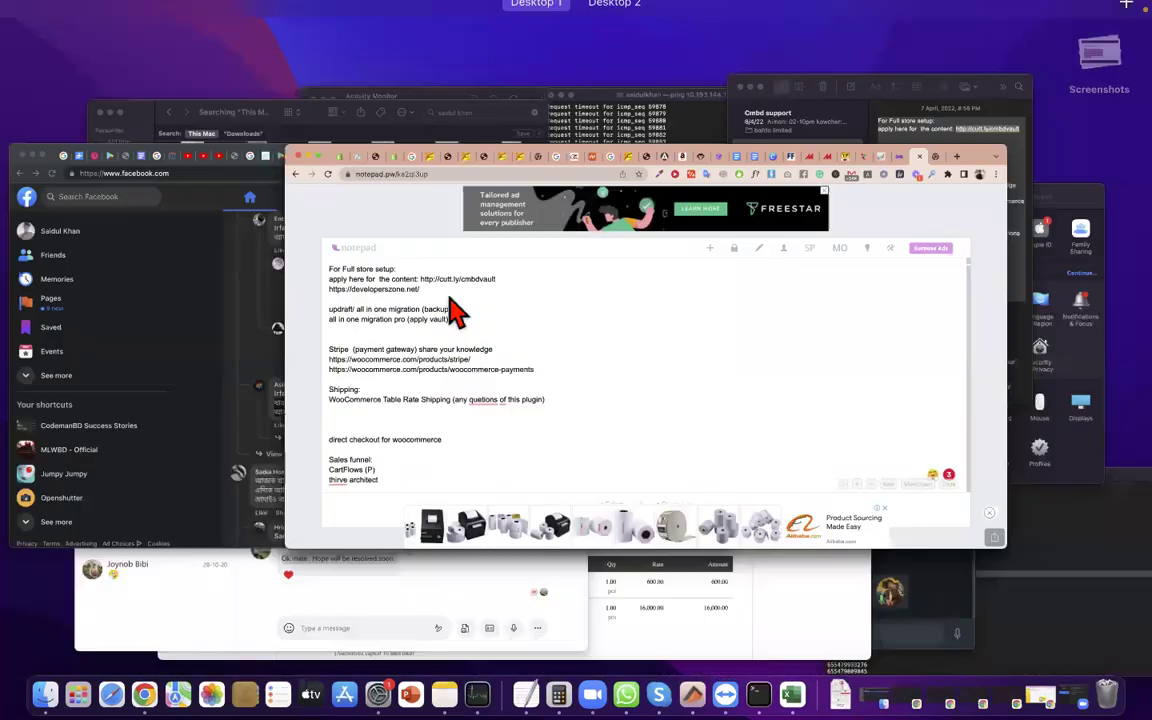
click(596, 357)
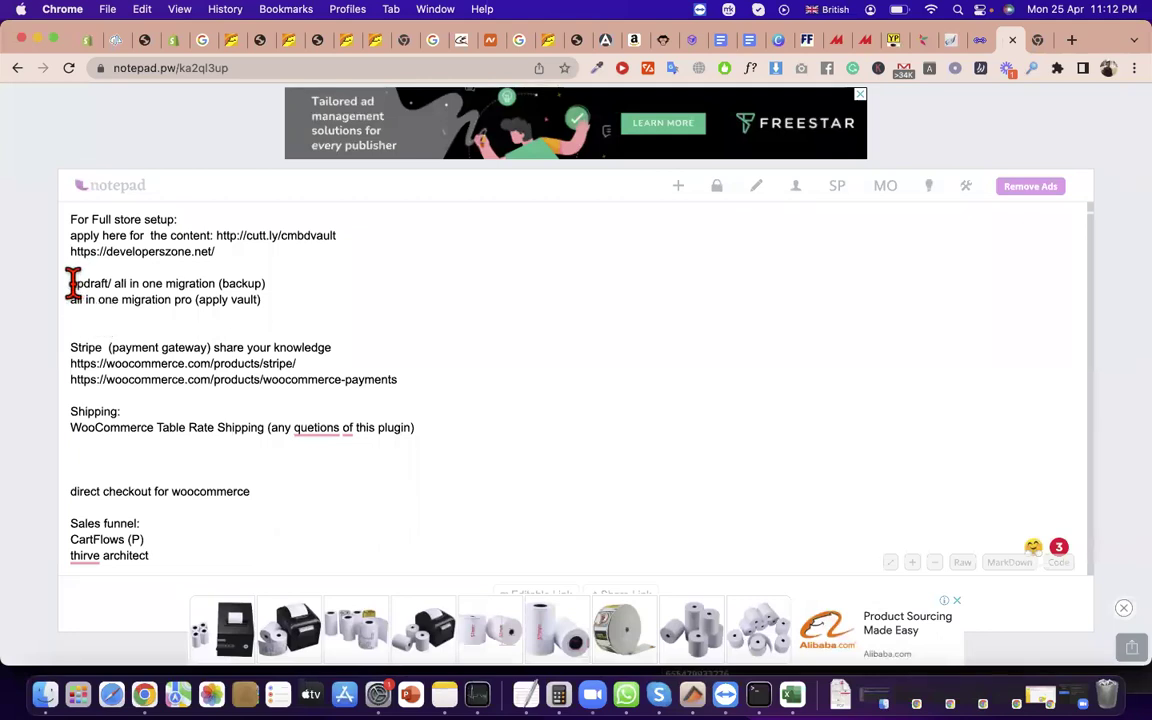
drag(85, 283, 225, 281)
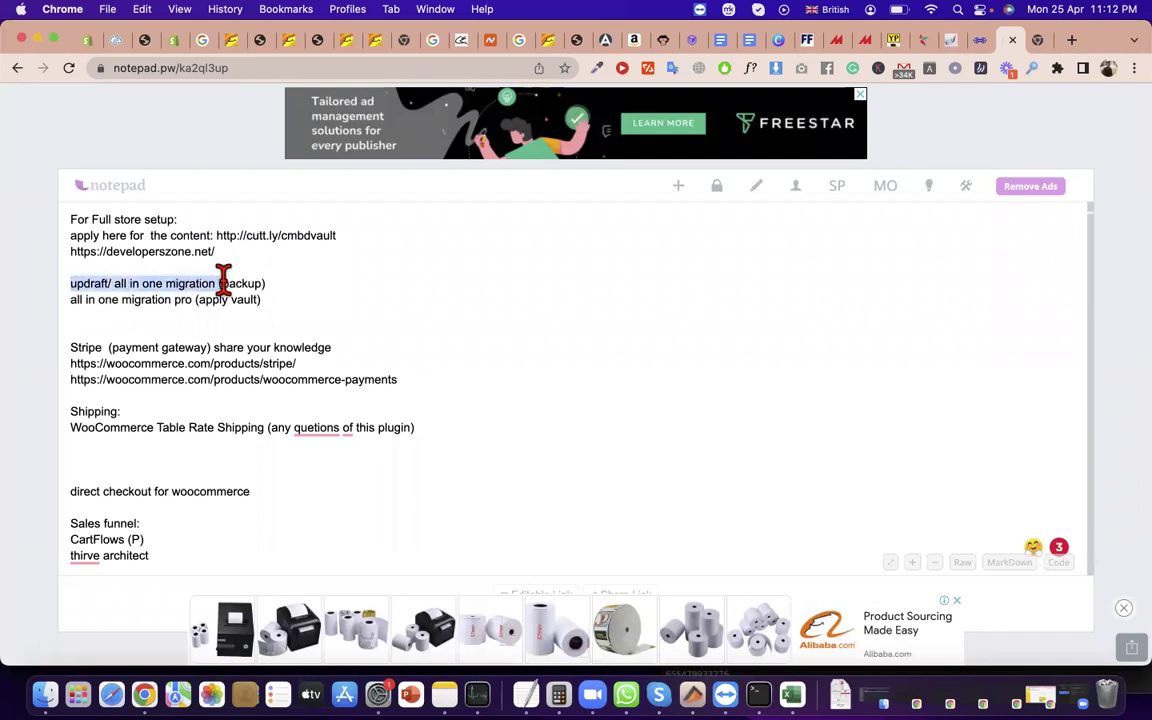
click(186, 286)
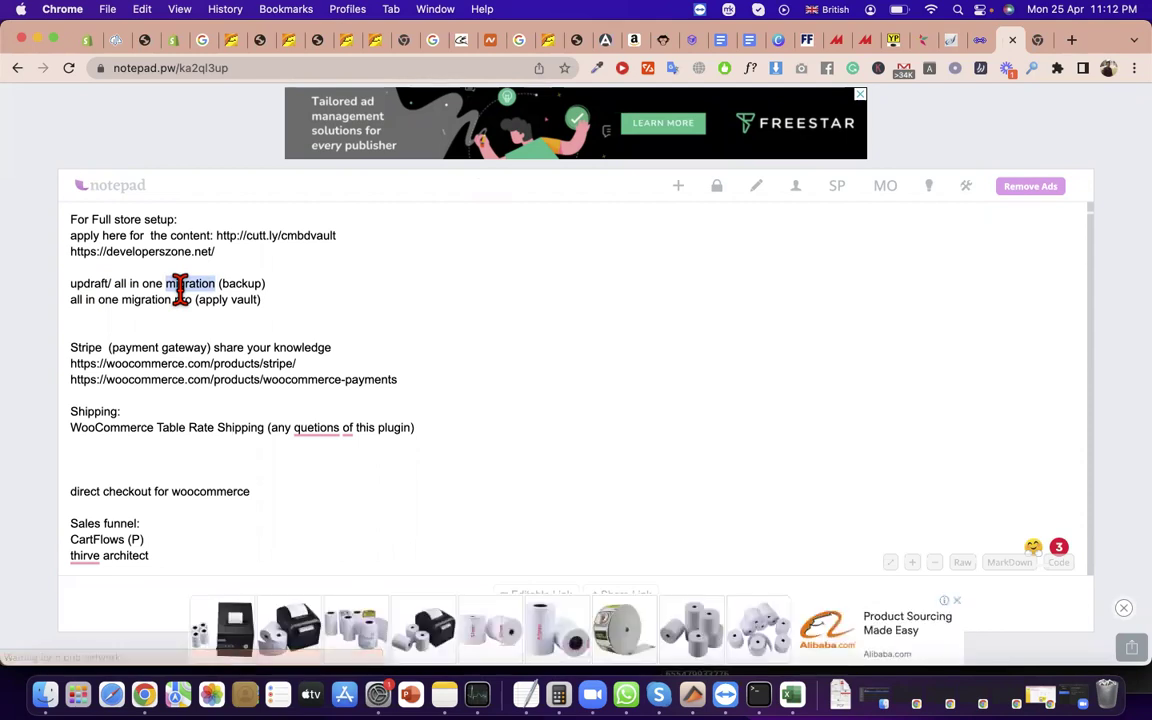
key(Right)
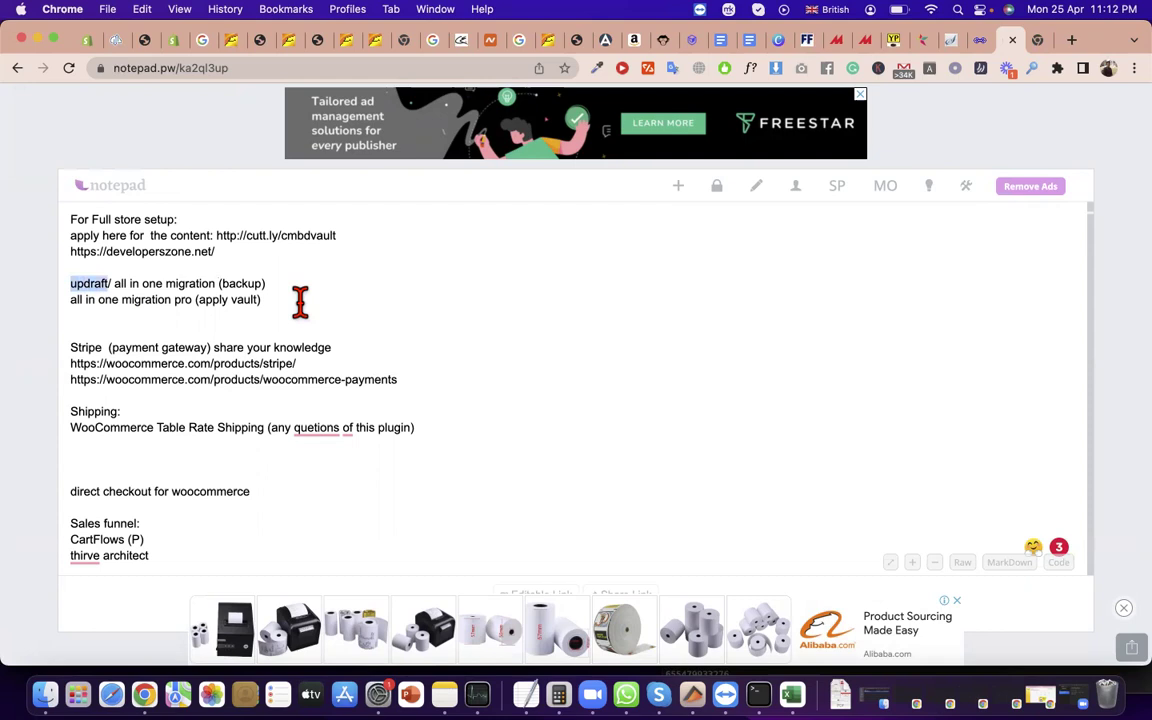
- Switch to the baf.do/multivendor WordPress dashboard and open the page for adding new plugins
click(978, 40)
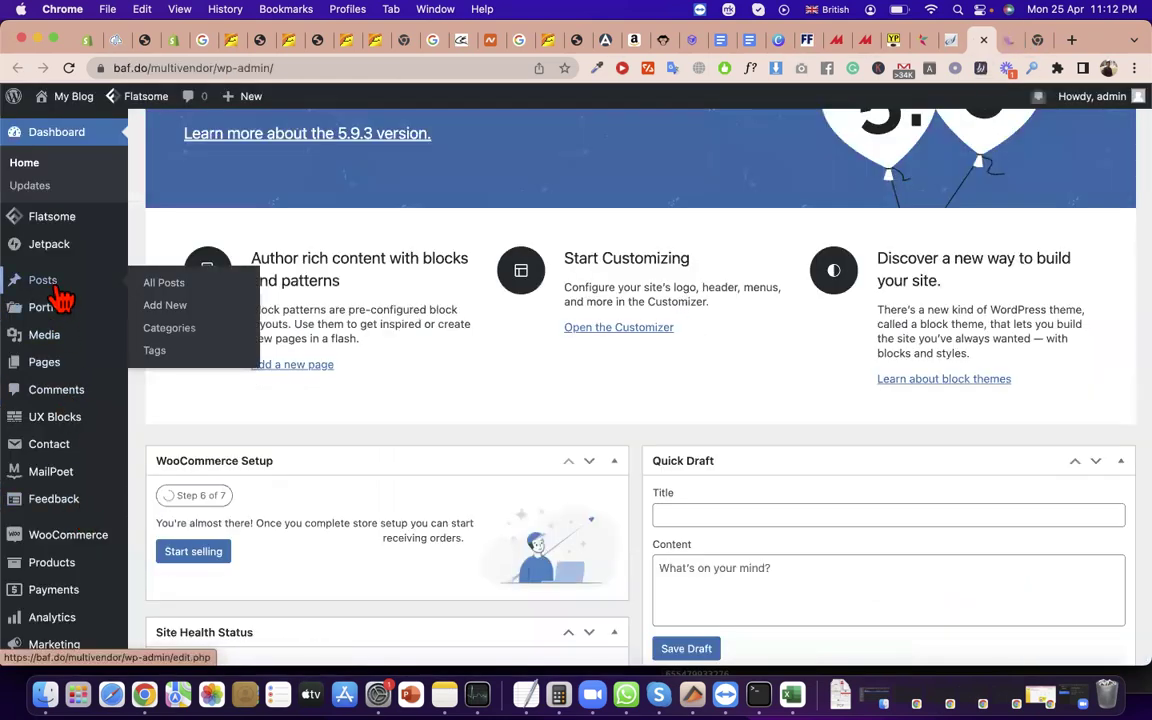
scroll(70, 320, down, 2)
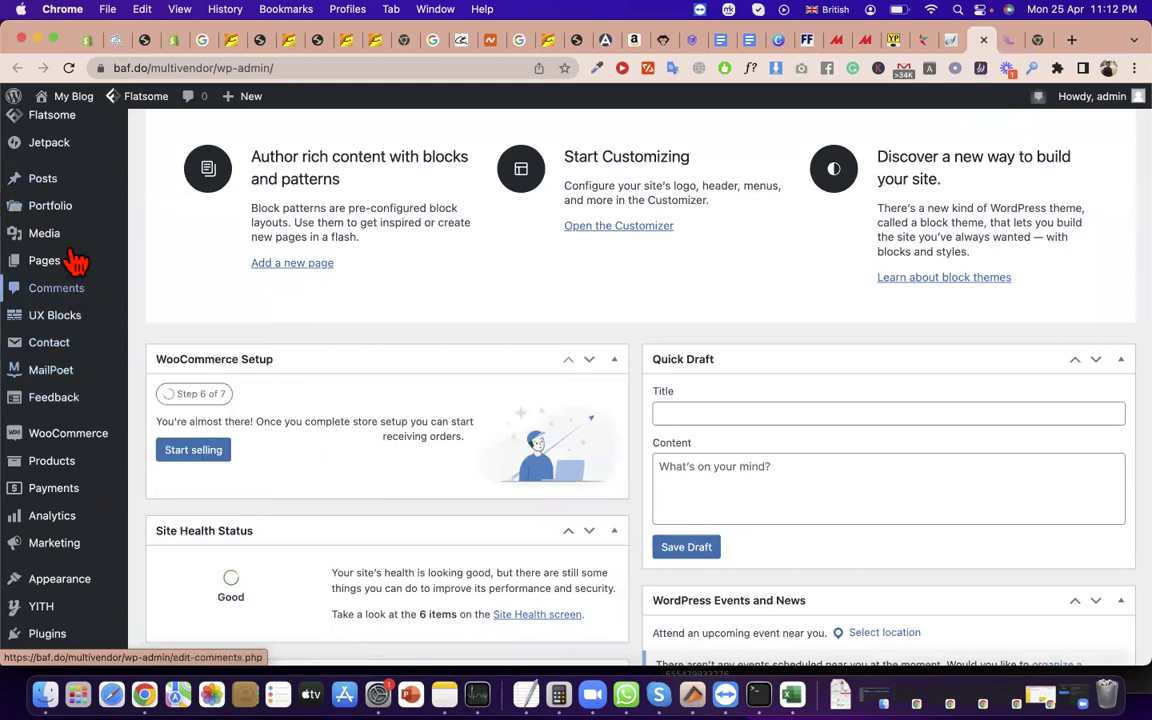
scroll(72, 250, down, 3)
mouse_move(72, 535)
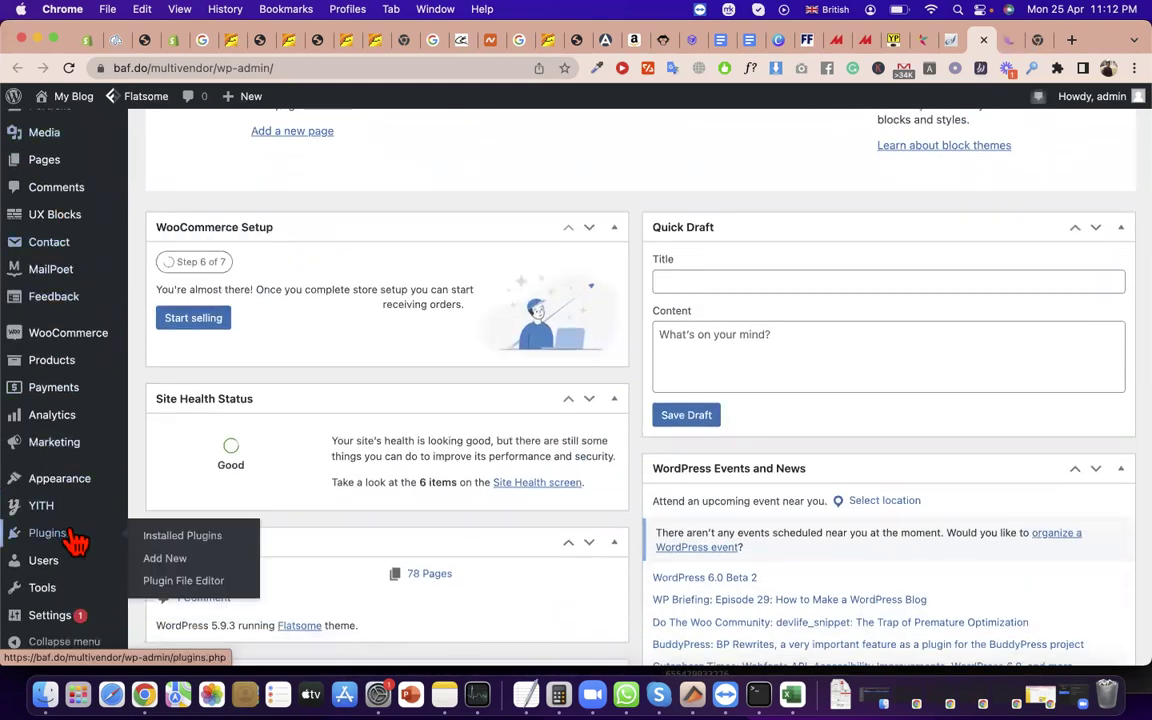
click(152, 584)
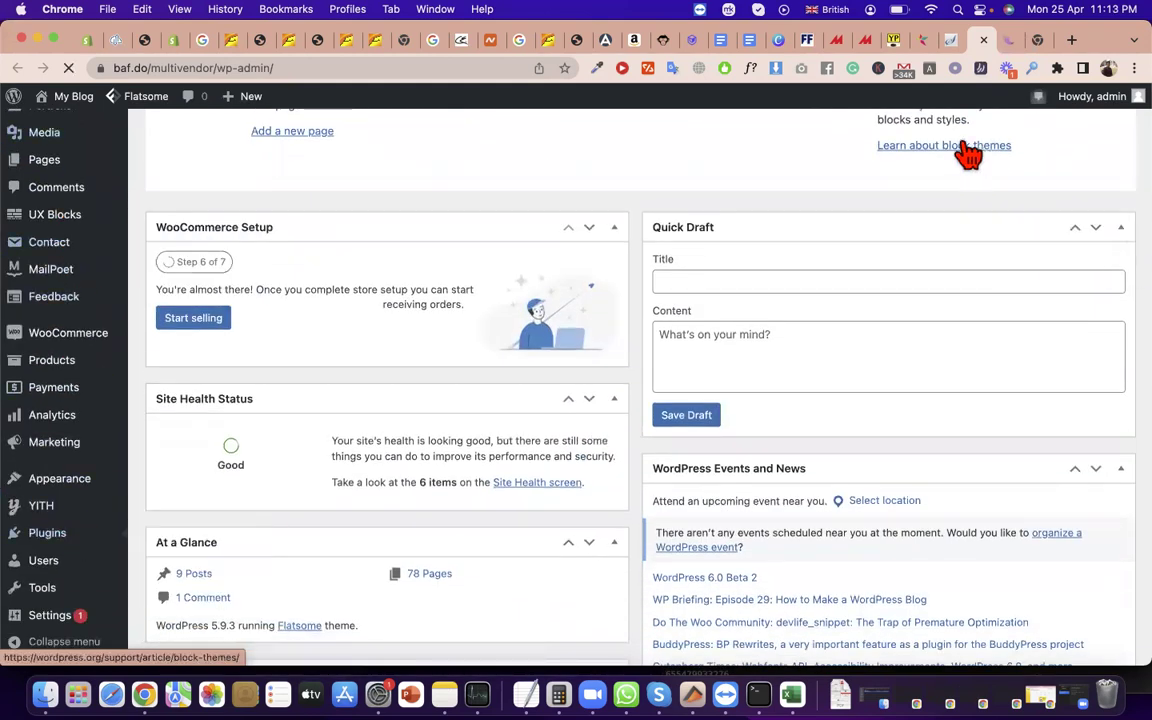
scroll(807, 224, up, 2)
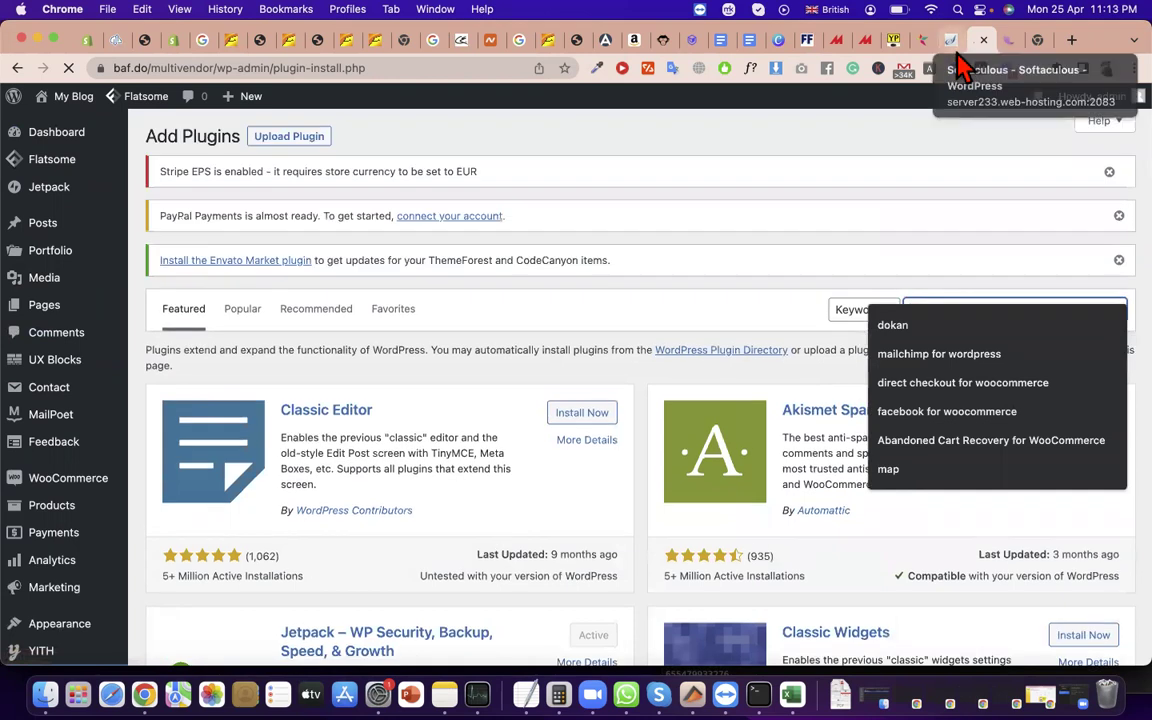
- Search the WordPress plugin directory for updraft, as named in the notes
click(950, 40)
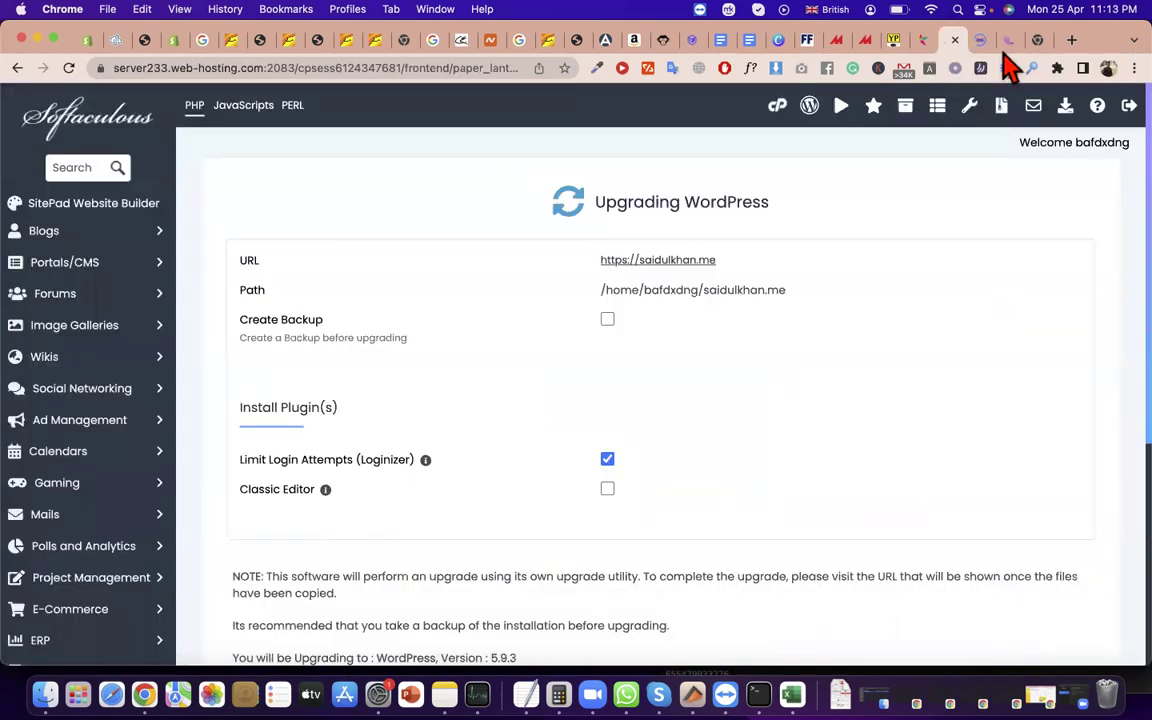
click(1008, 40)
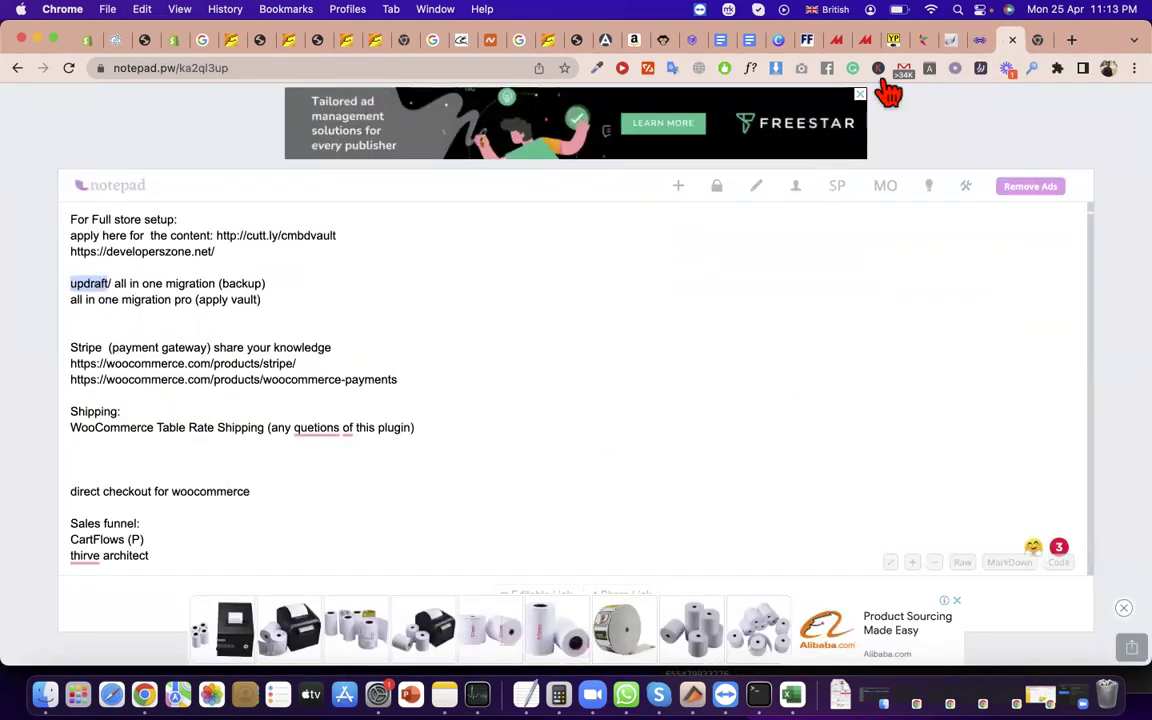
click(980, 40)
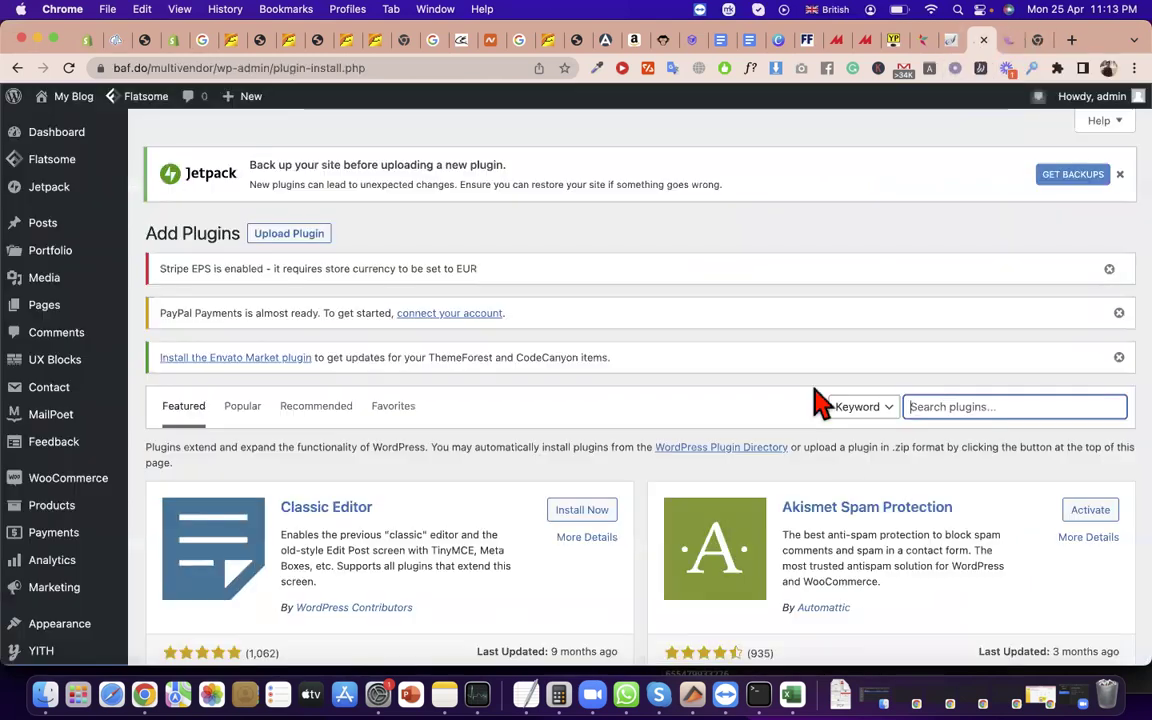
click(968, 406)
text(updraft)
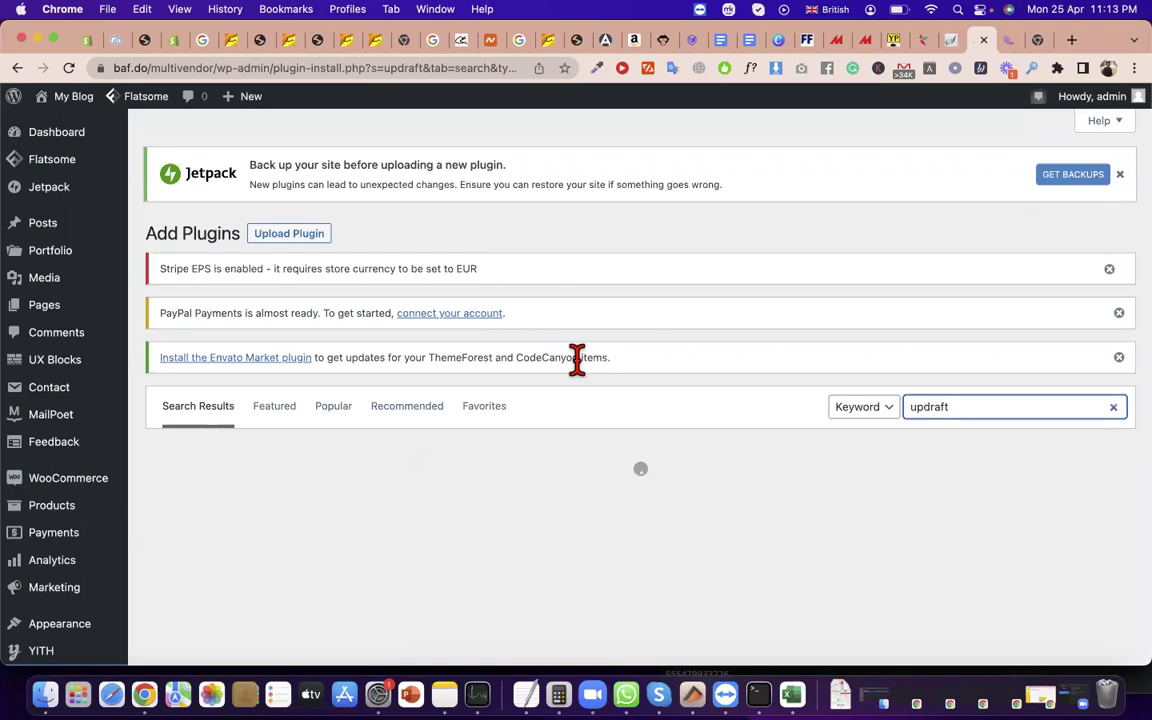
- Install and activate the UpdraftPlus WordPress Backup Plugin
triple_click(577, 360)
scroll(607, 437, down, 1)
click(597, 441)
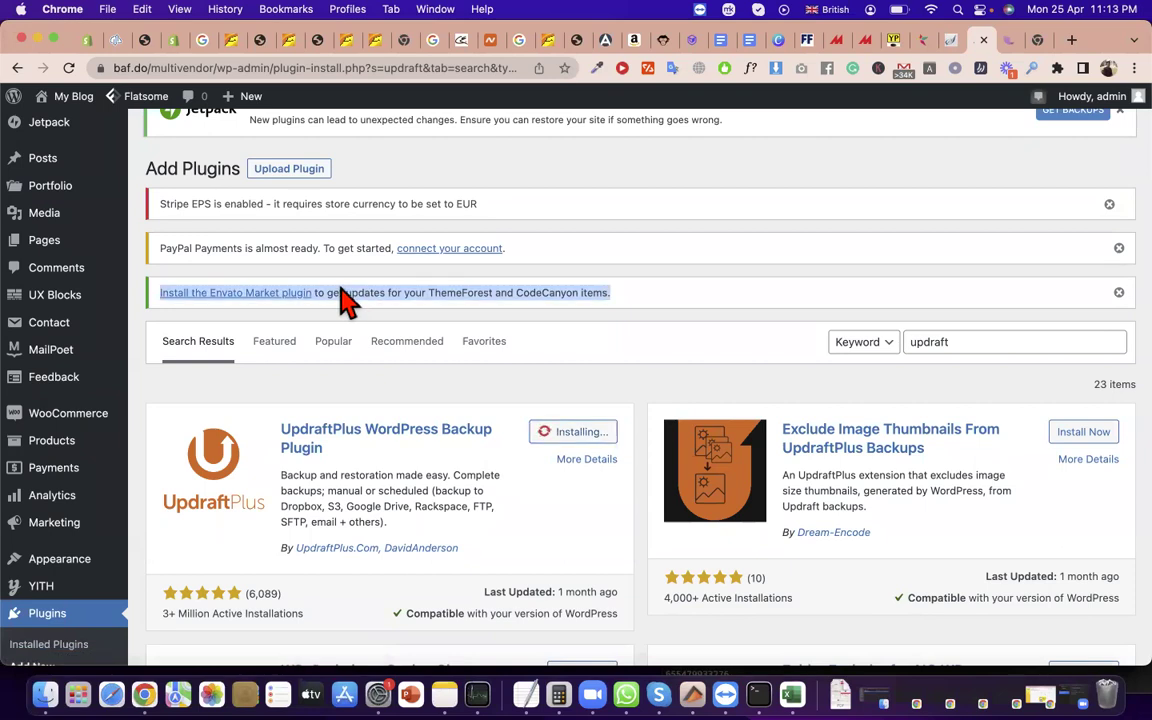
scroll(340, 300, down, 2)
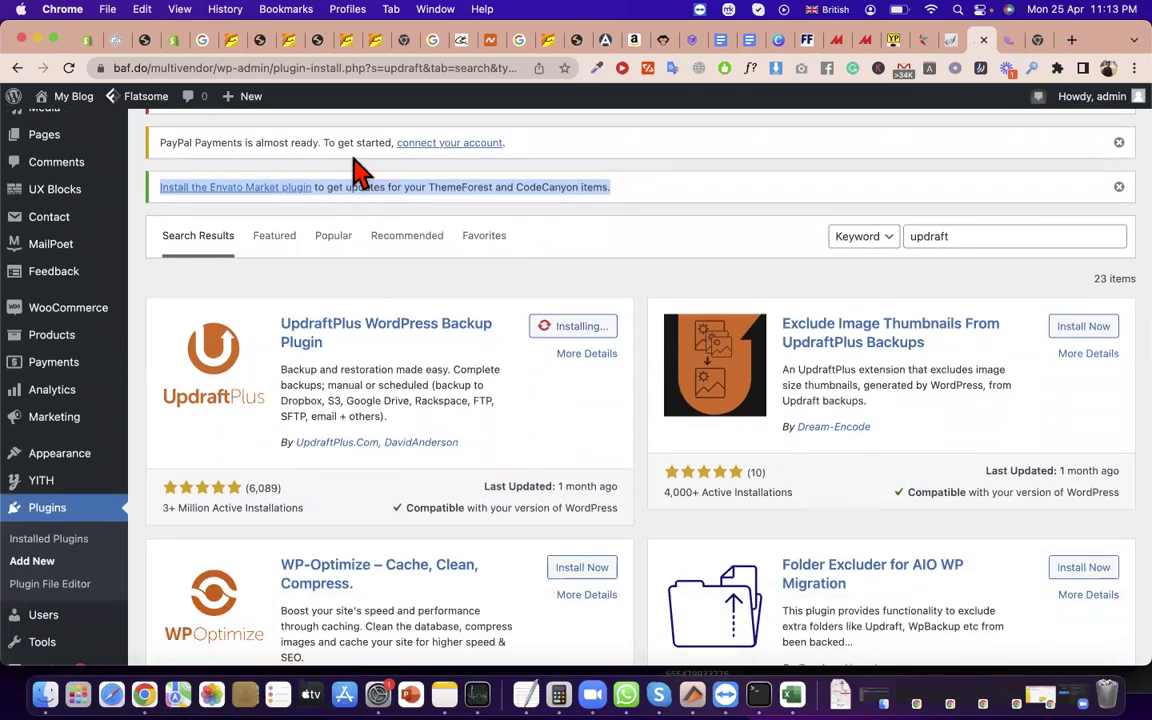
scroll(360, 170, down, 3)
scroll(540, 327, up, 2)
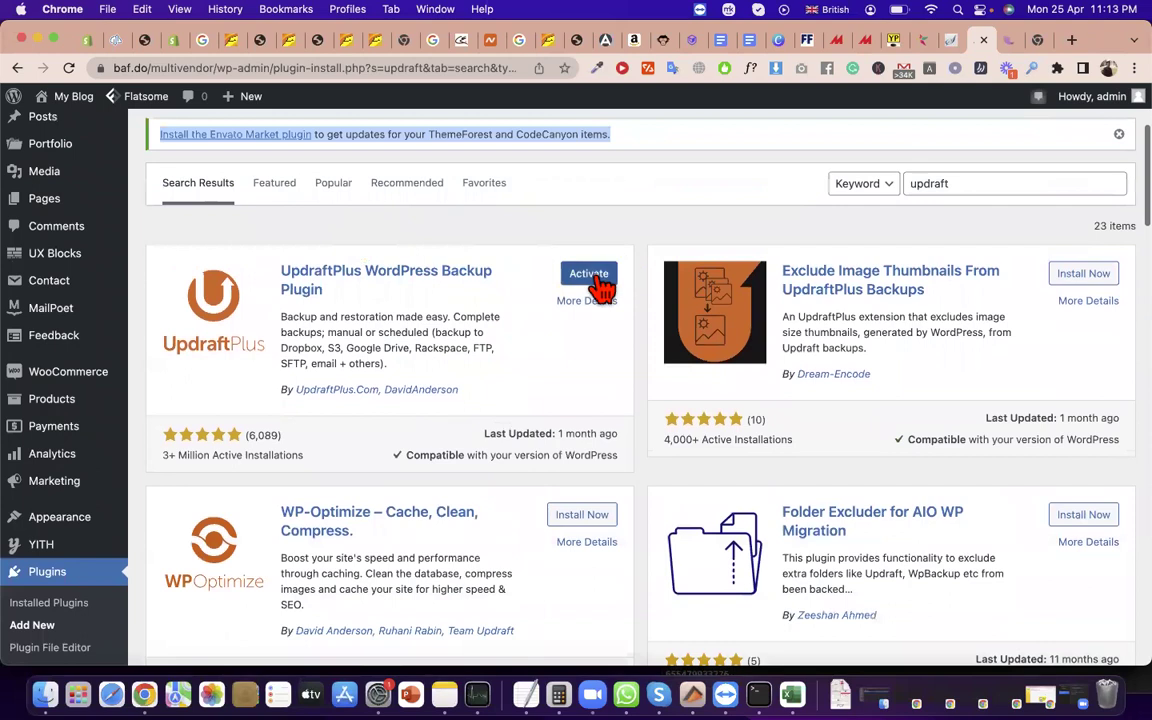
click(594, 279)
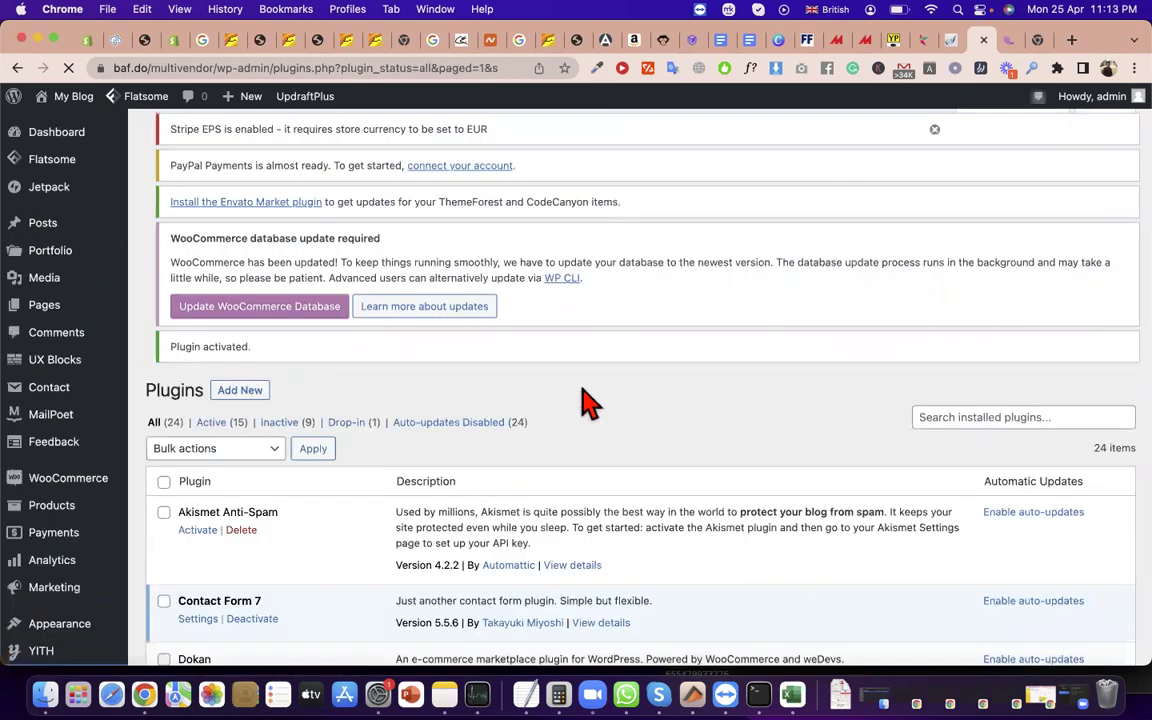
- Open the settings of UpdraftPlus - Backup/Restore from the installed plugins and look over its backup and restore page
scroll(548, 458, down, 4)
scroll(205, 540, down, 10)
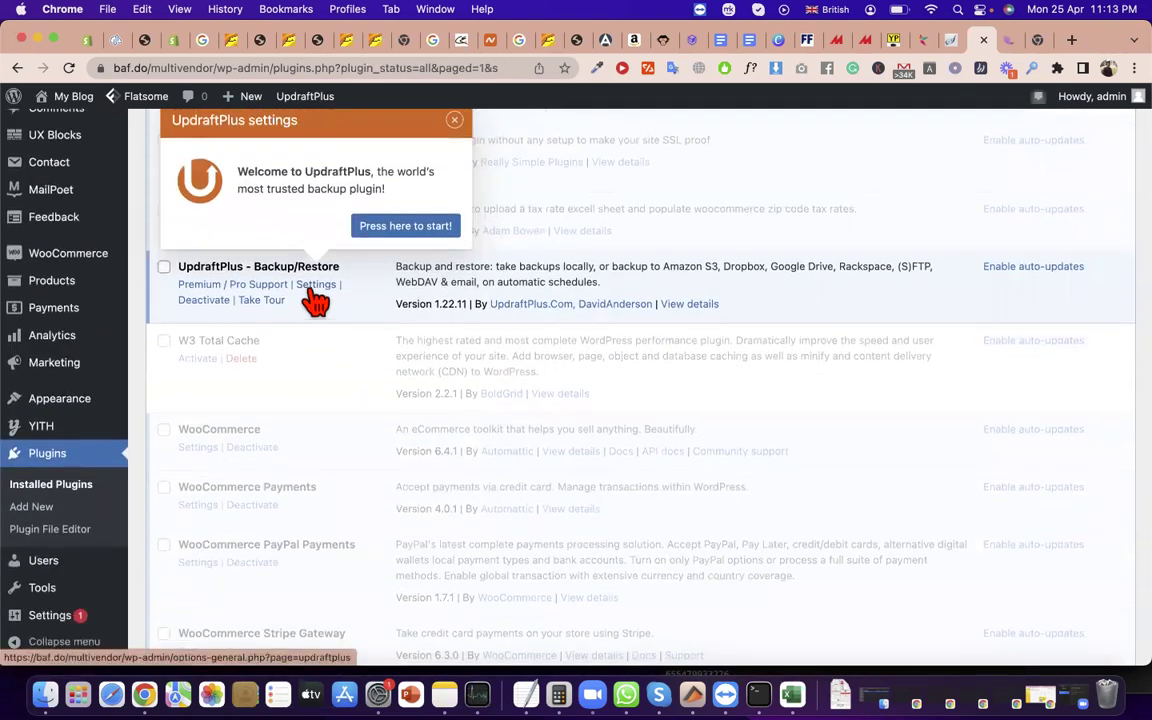
click(315, 286)
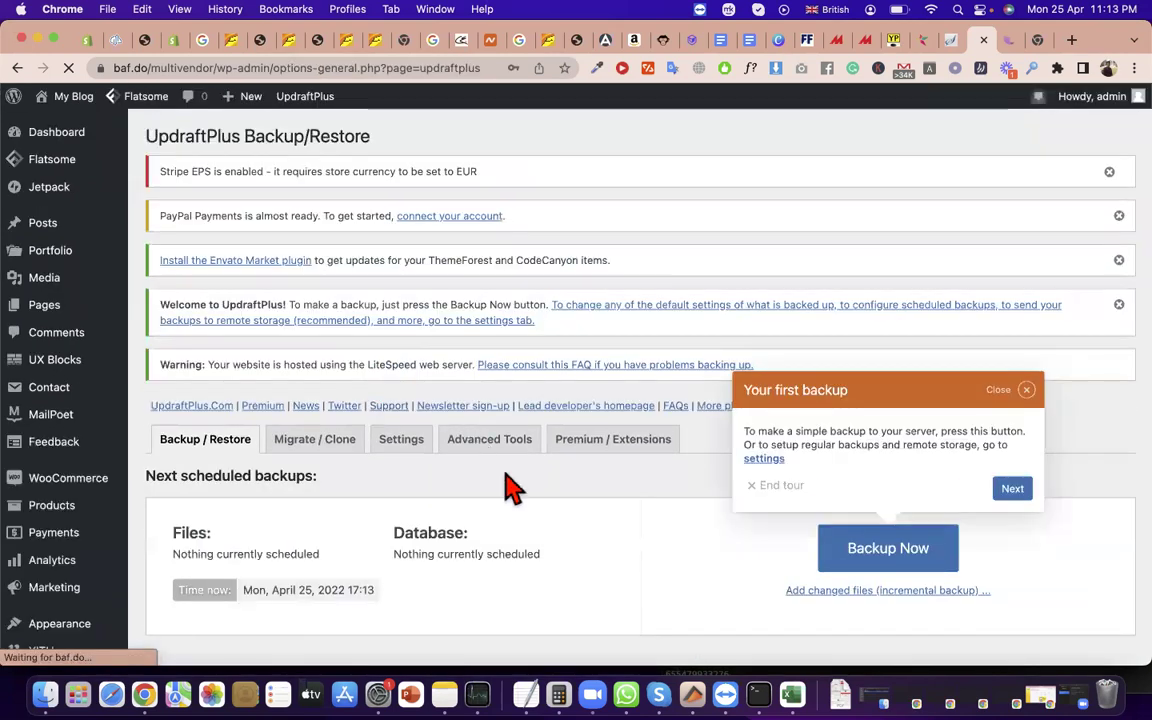
scroll(512, 487, down, 4)
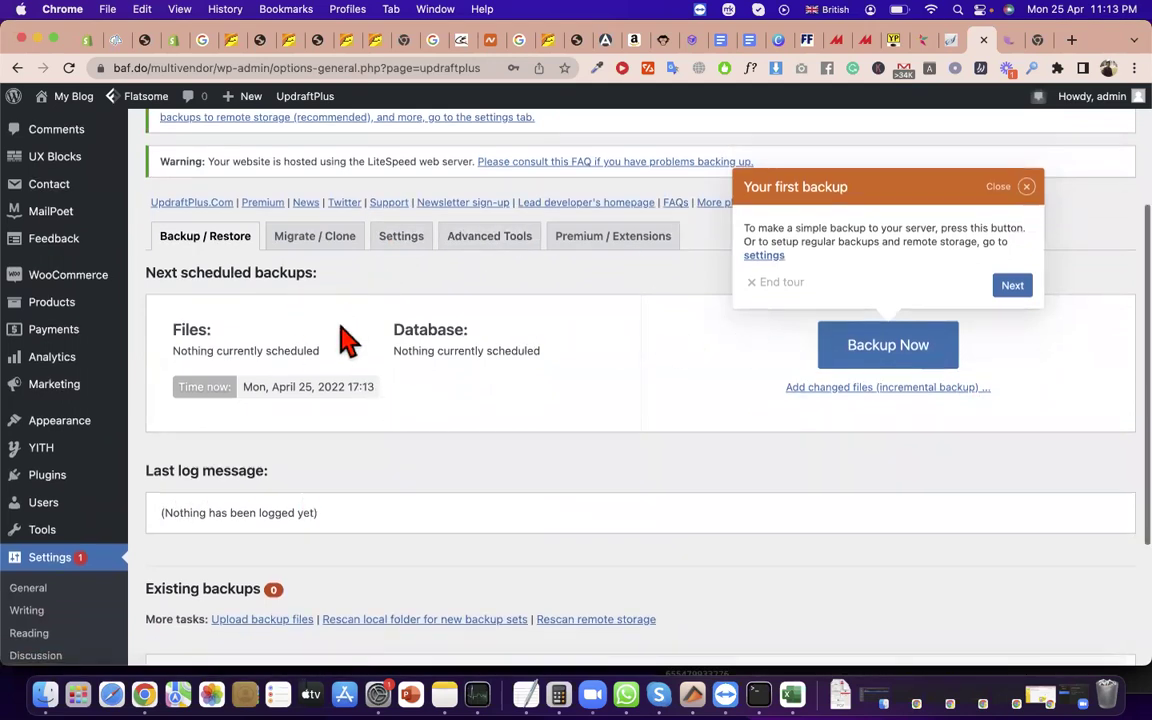
scroll(400, 340, down, 4)
scroll(155, 602, up, 8)
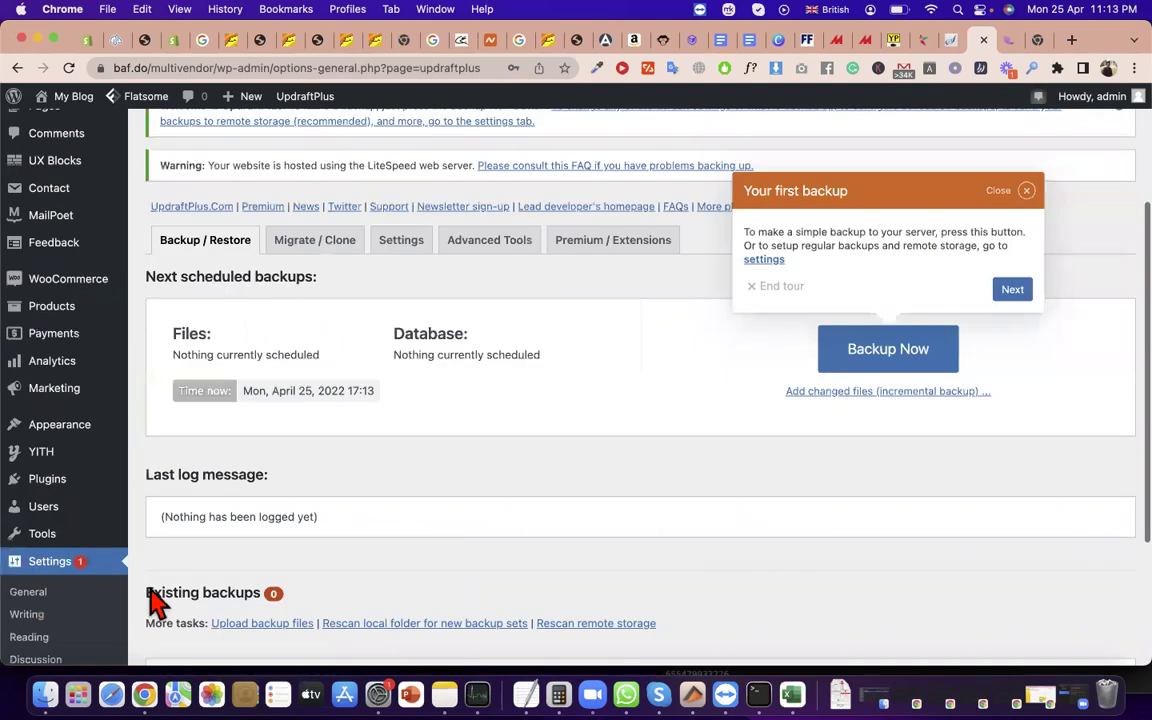
- Choose Microsoft OneDrive as the remote storage in the UpdraftPlus backup settings, after trying Google Drive
click(411, 419)
scroll(418, 425, down, 2)
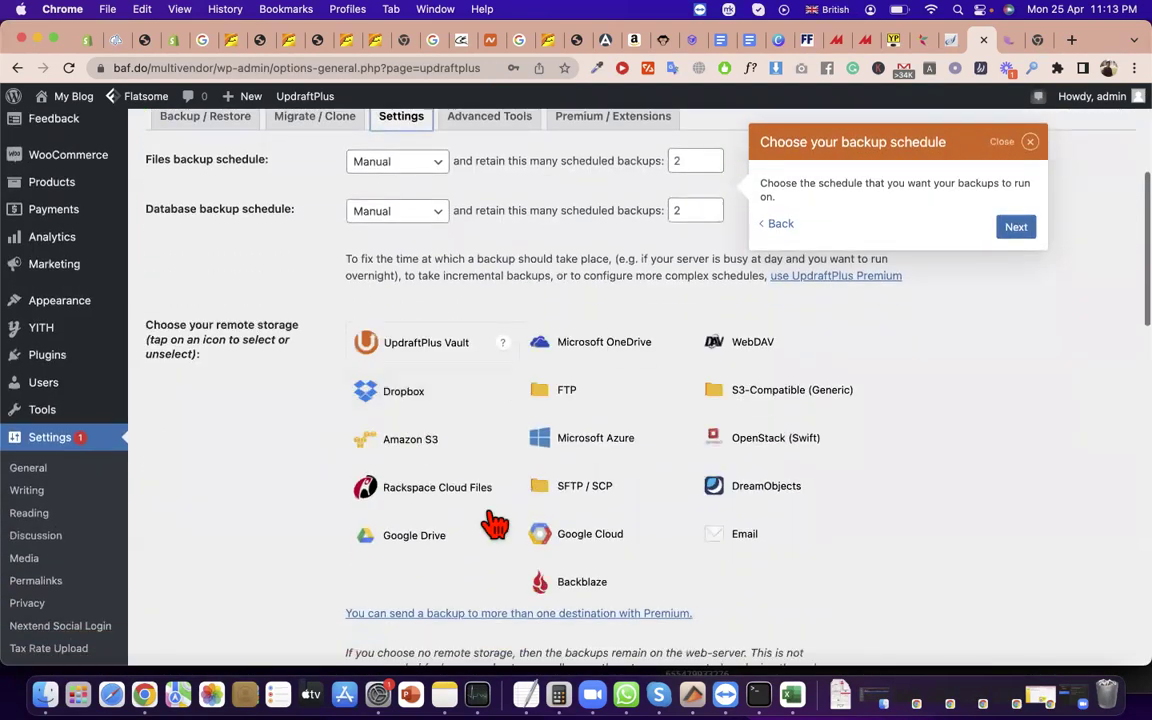
scroll(490, 467, down, 1)
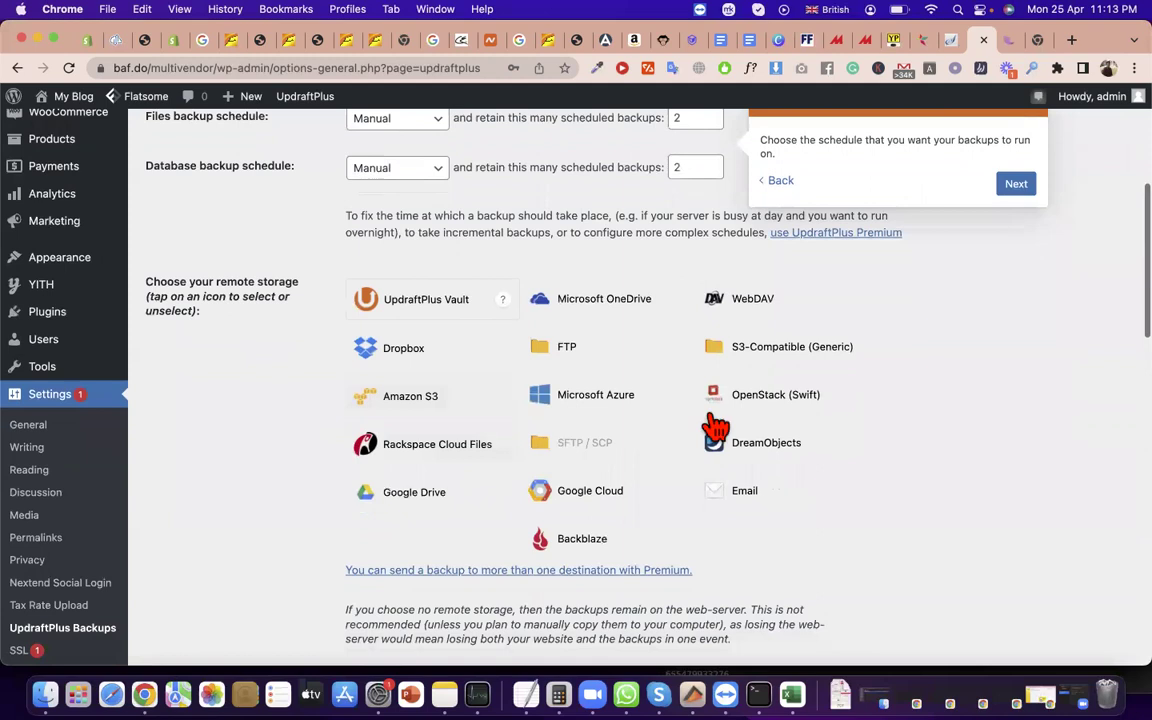
click(396, 494)
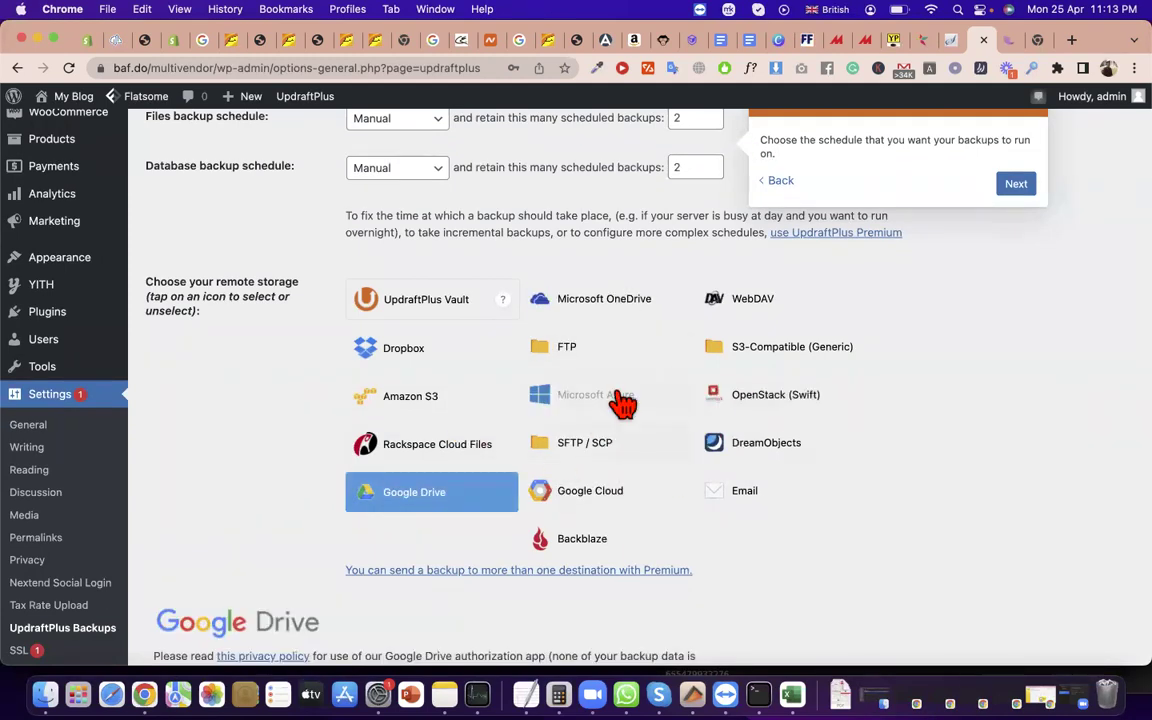
click(617, 318)
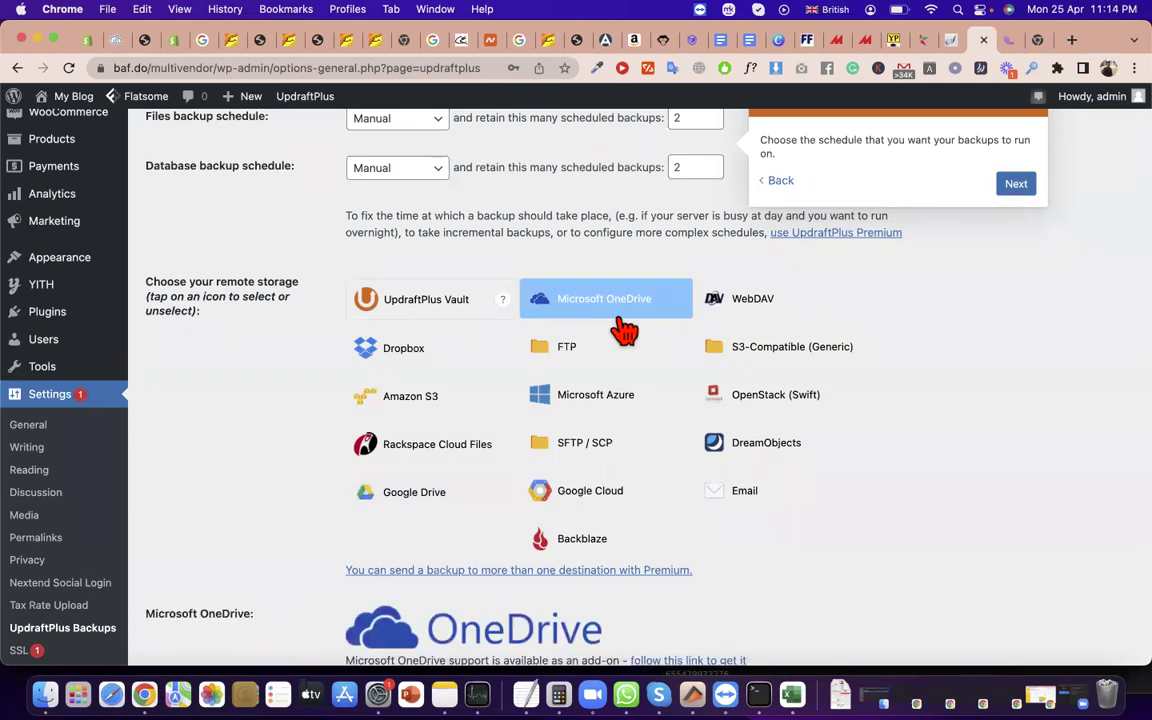
- Look through the remaining UpdraftPlus file backup options, save the settings and close the tour message
scroll(617, 545, down, 3)
scroll(617, 545, down, 7)
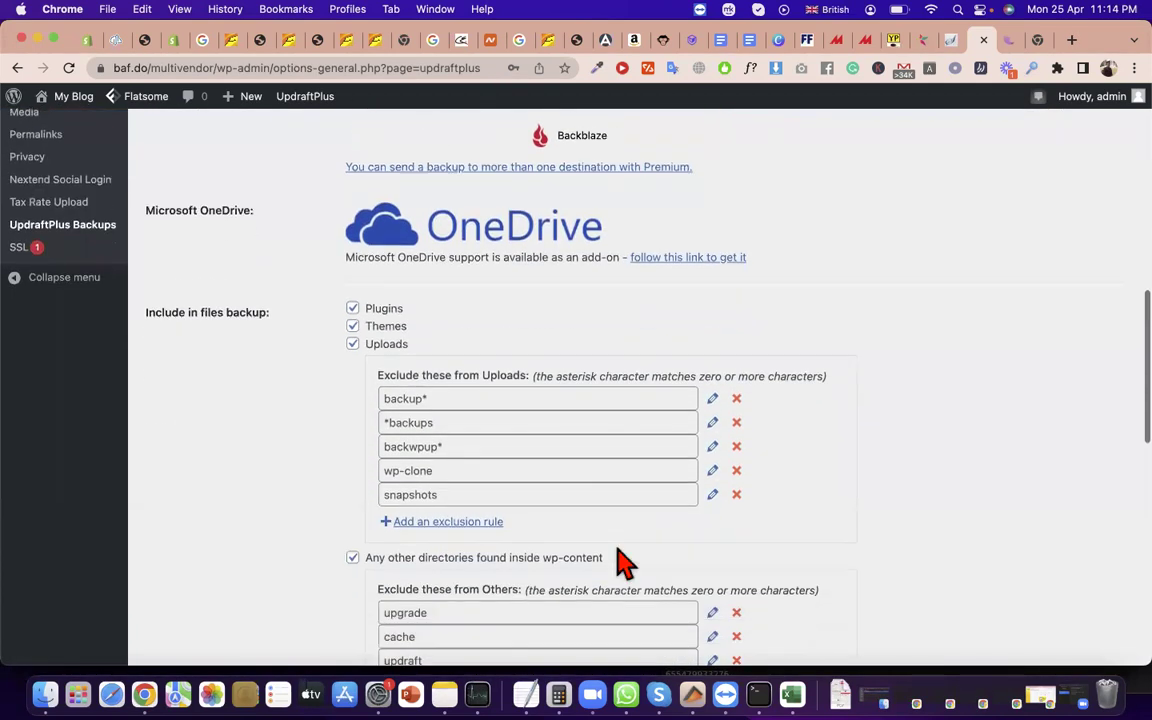
scroll(515, 582, down, 4)
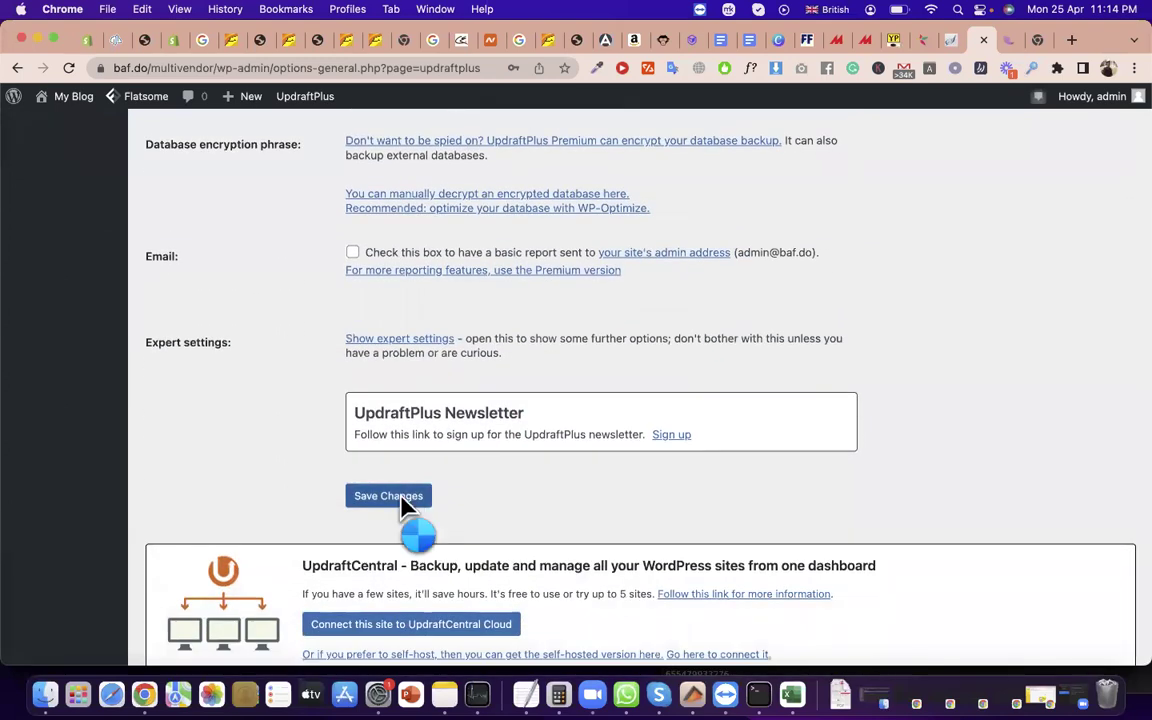
click(402, 505)
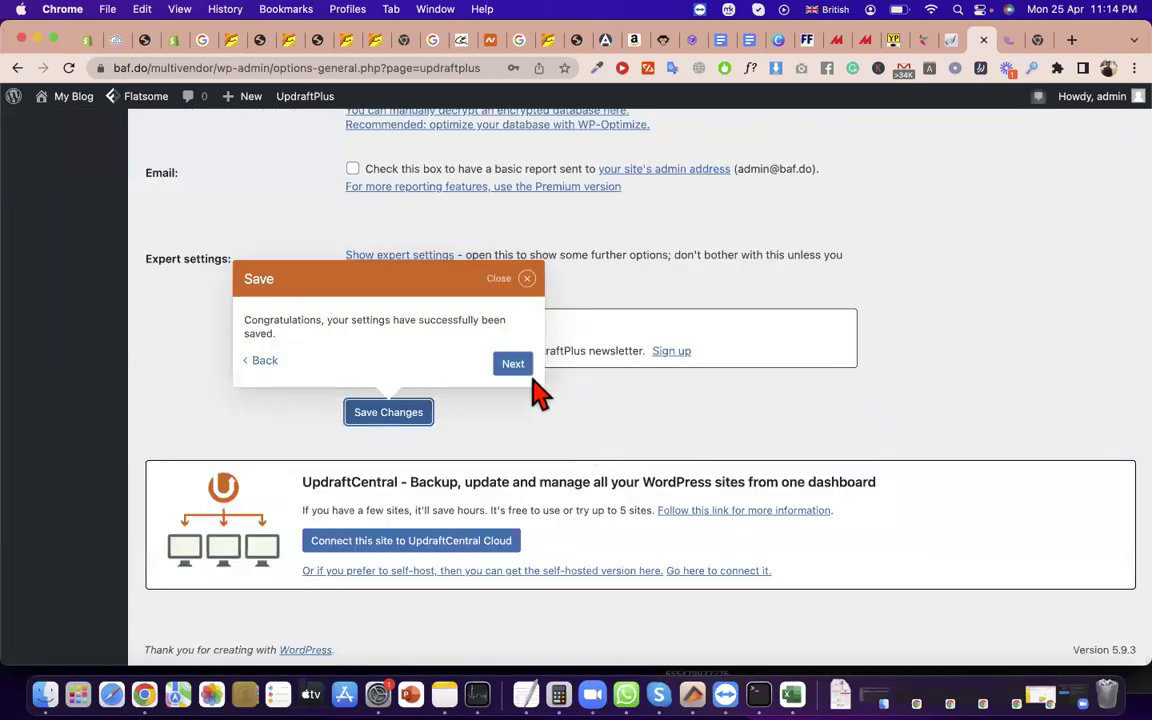
click(527, 279)
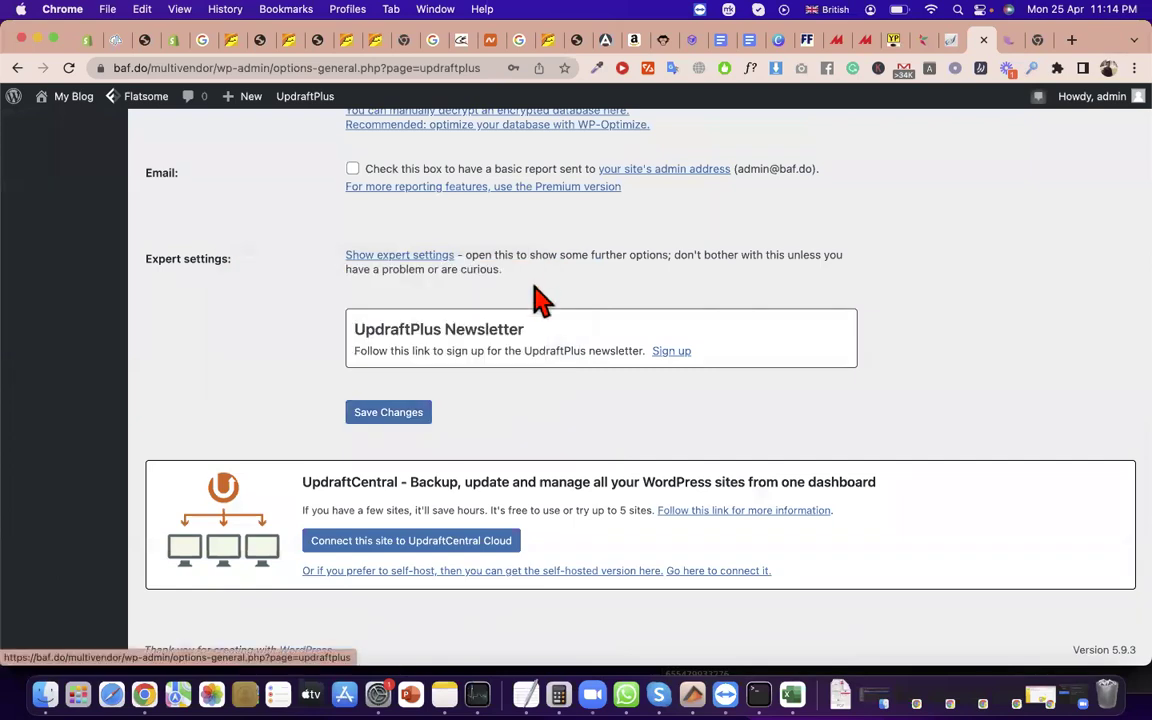
- Review the saved UpdraftPlus settings, including the backup schedules, remote storage choice and the exclusion rules for uploads and other directories
scroll(505, 452, up, 15)
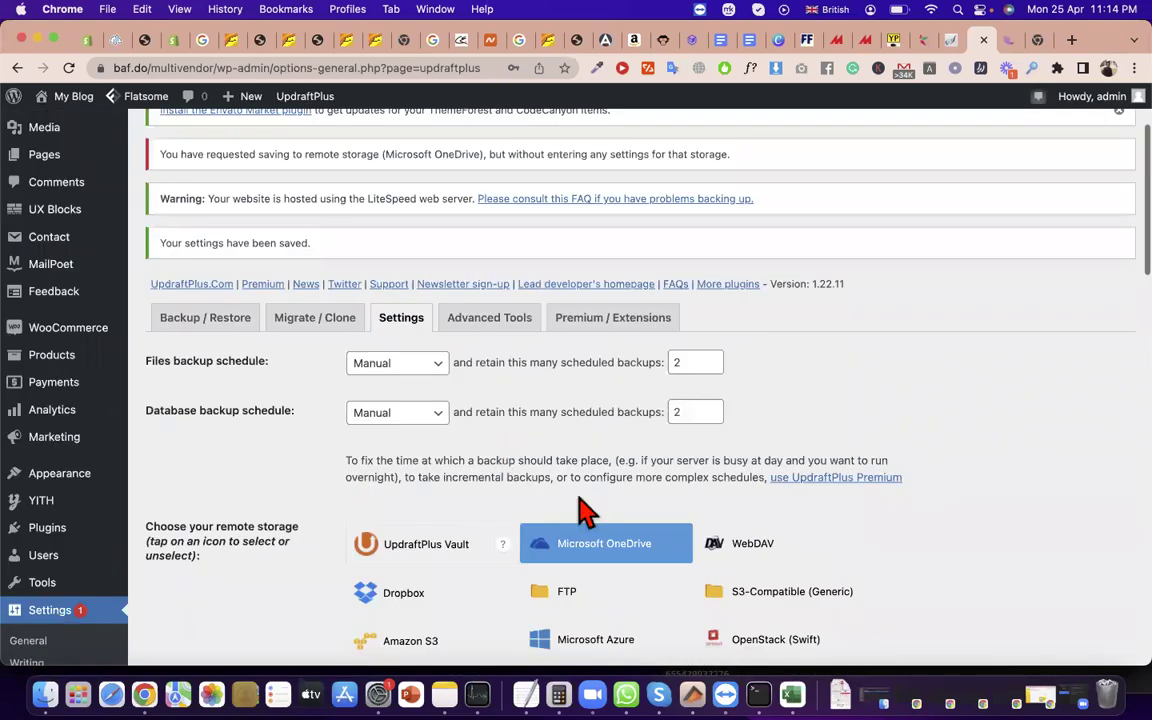
scroll(627, 548, down, 15)
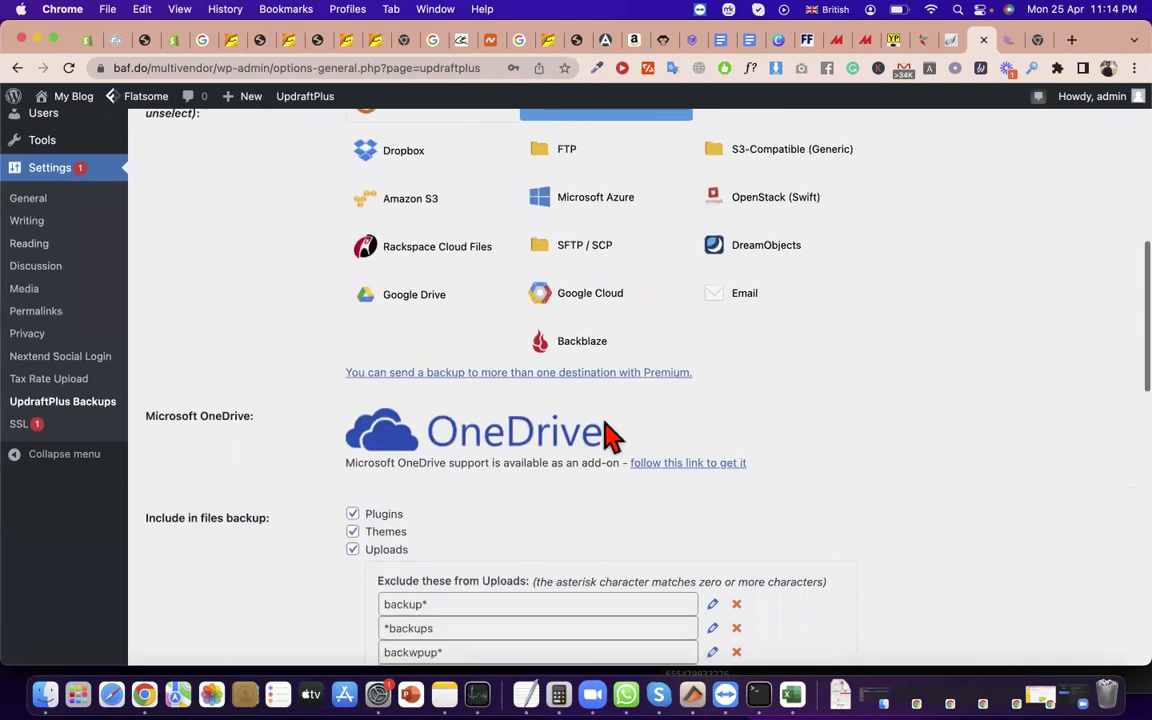
scroll(591, 358, down, 5)
scroll(570, 420, up, 5)
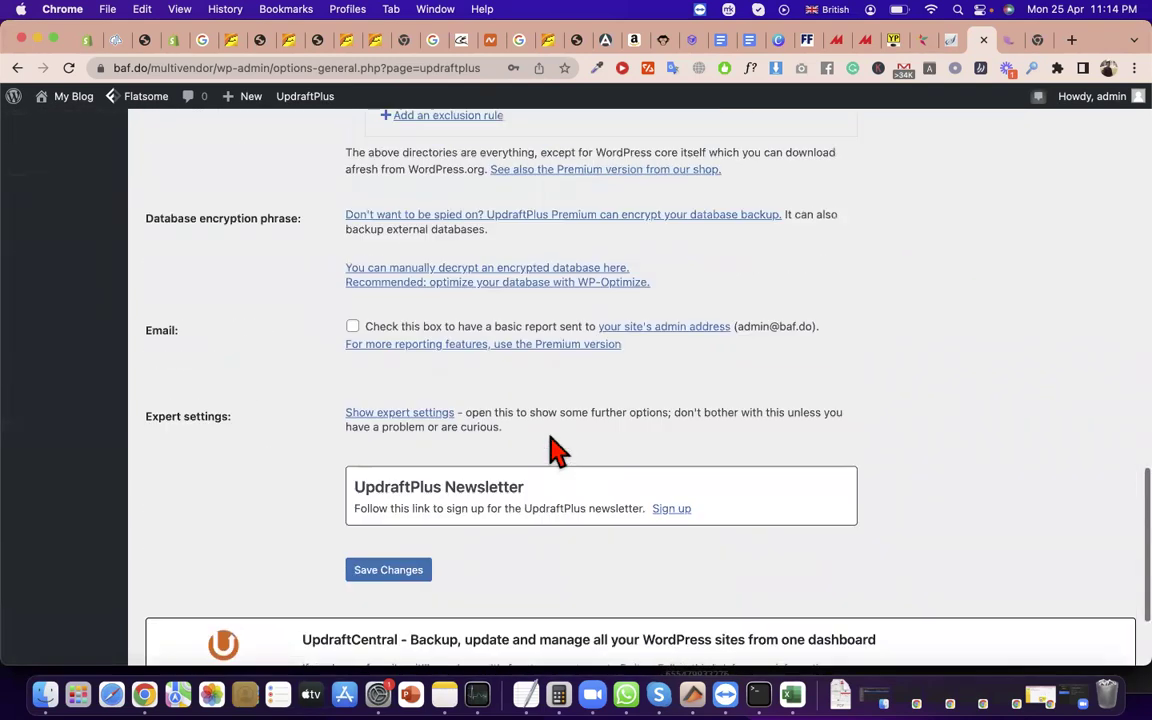
click(409, 459)
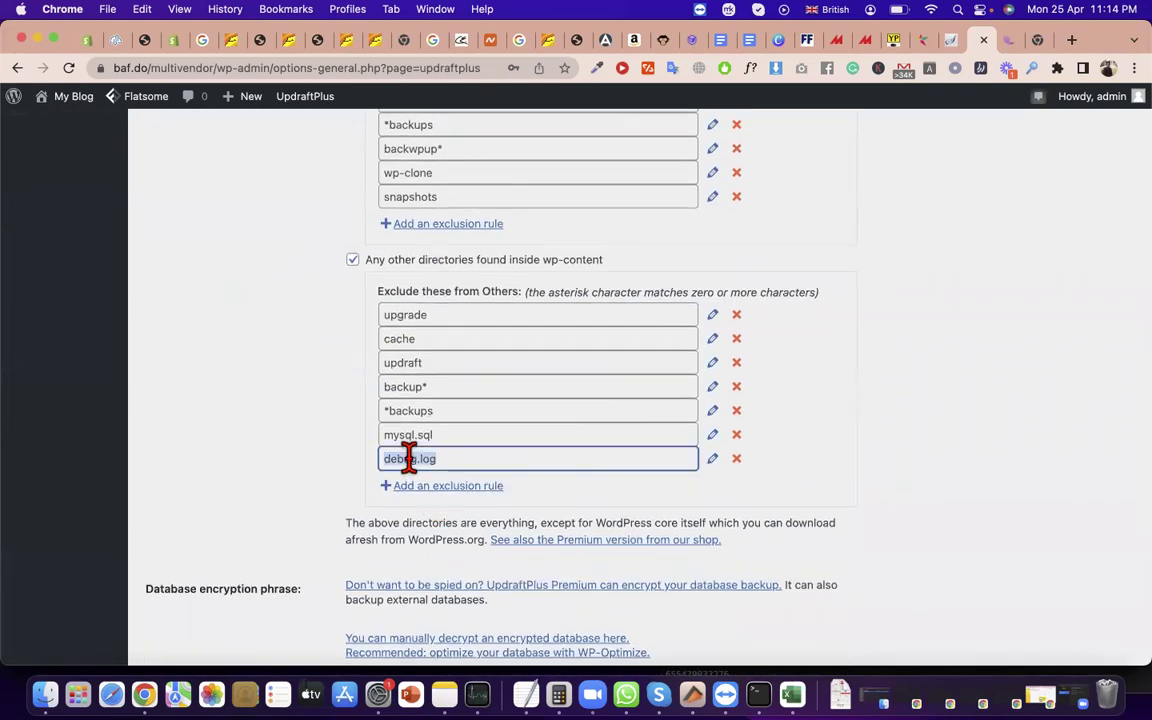
click(409, 386)
scroll(430, 372, up, 3)
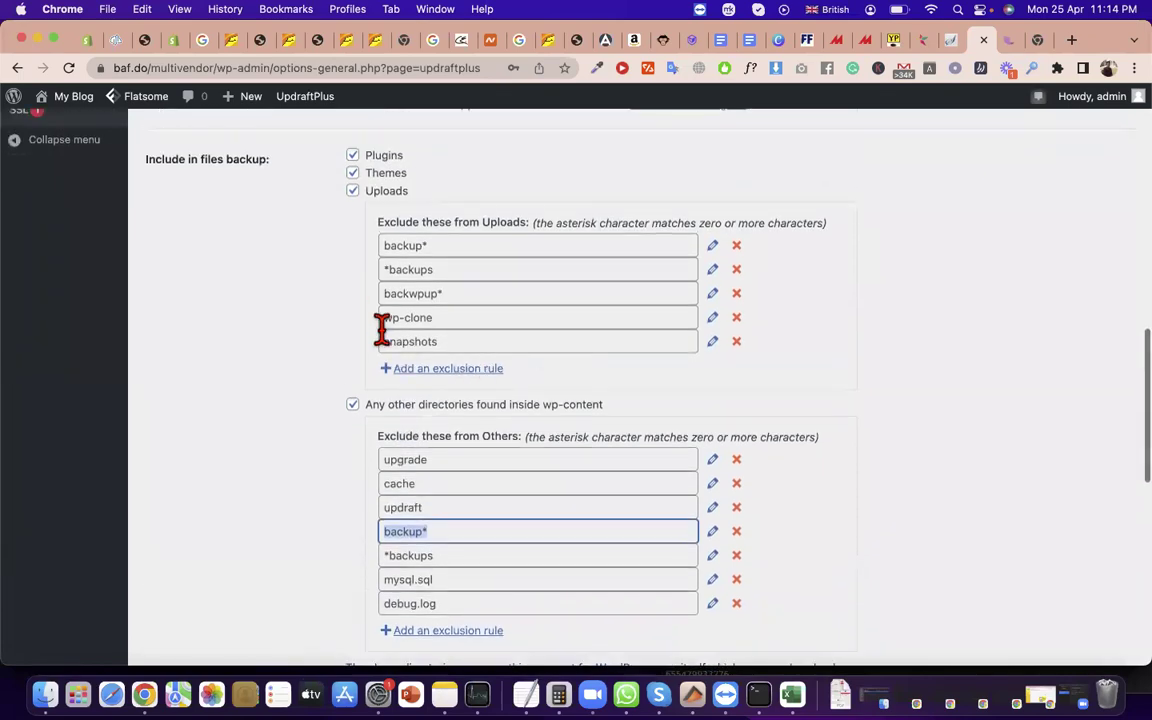
scroll(385, 340, down, 10)
click(395, 444)
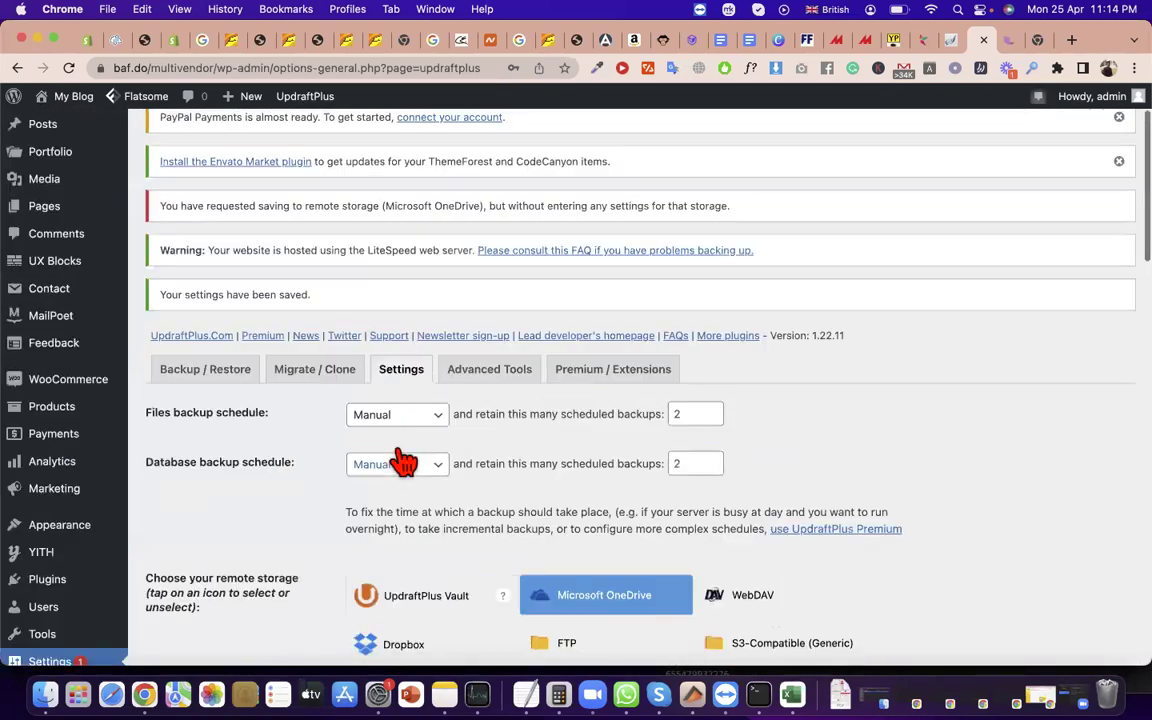
scroll(617, 527, down, 5)
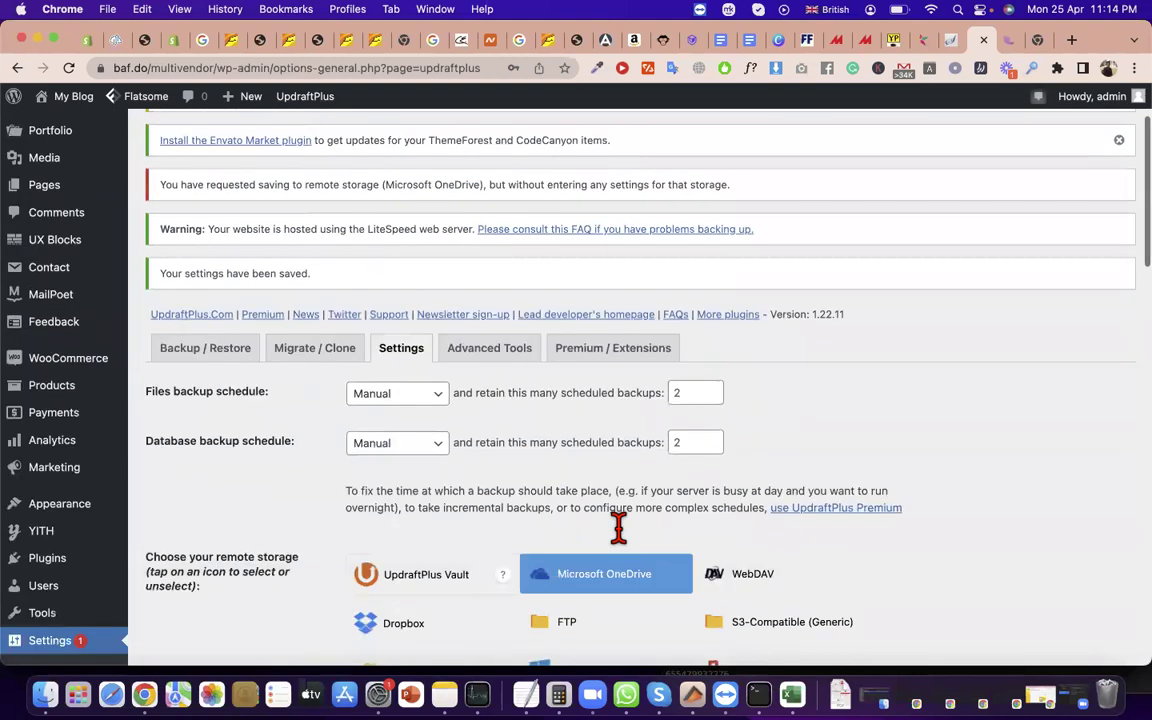
- Choose Google Drive as the remote storage for the UpdraftPlus backups and save the changes
scroll(579, 548, down, 4)
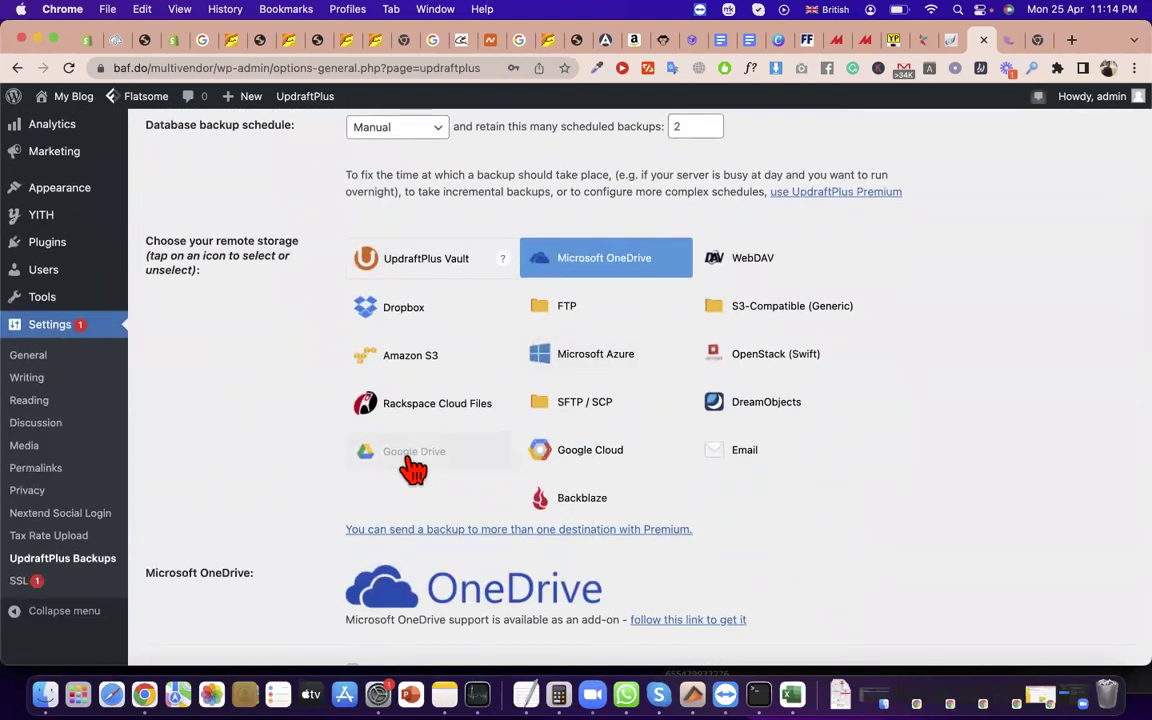
click(412, 455)
scroll(476, 540, down, 15)
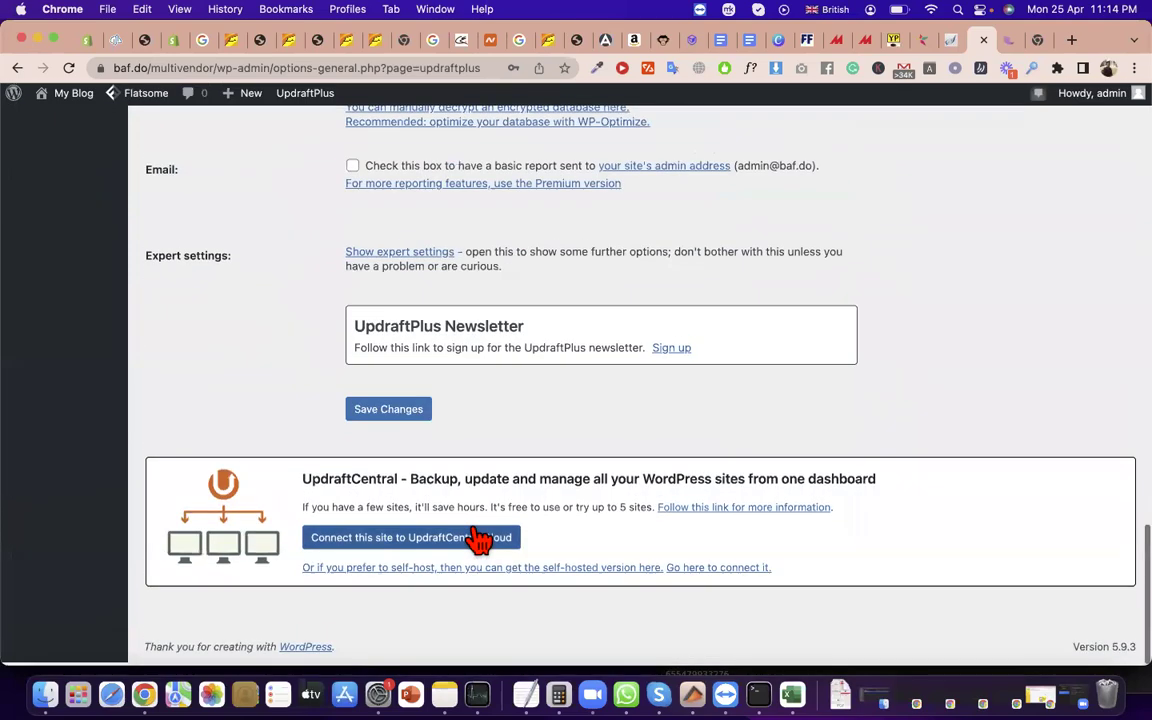
click(387, 421)
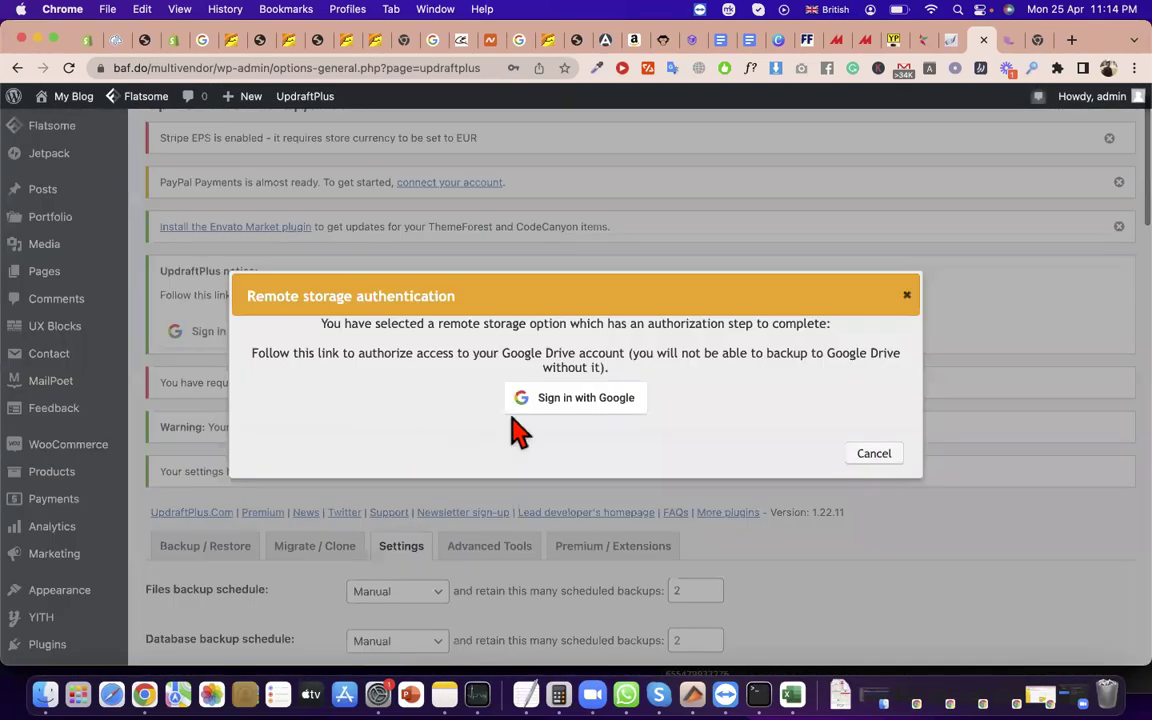
- Authorize UpdraftPlus to access Google Drive with the first listed Google account and complete the setup
click(593, 398)
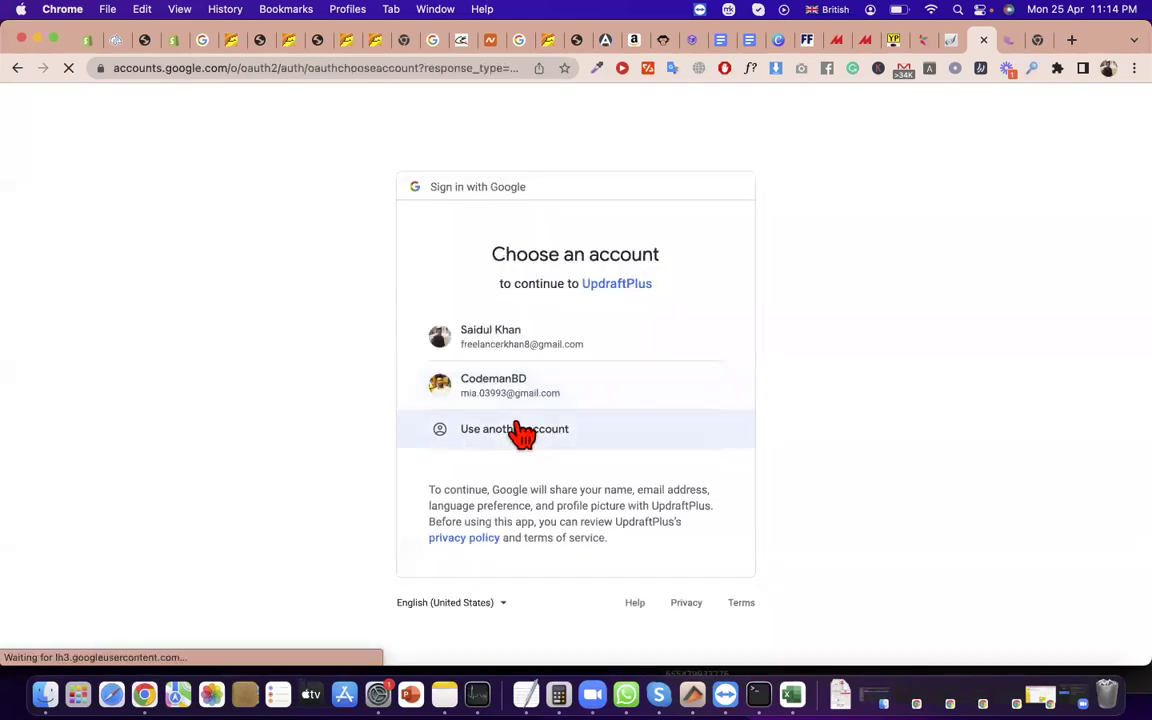
click(530, 356)
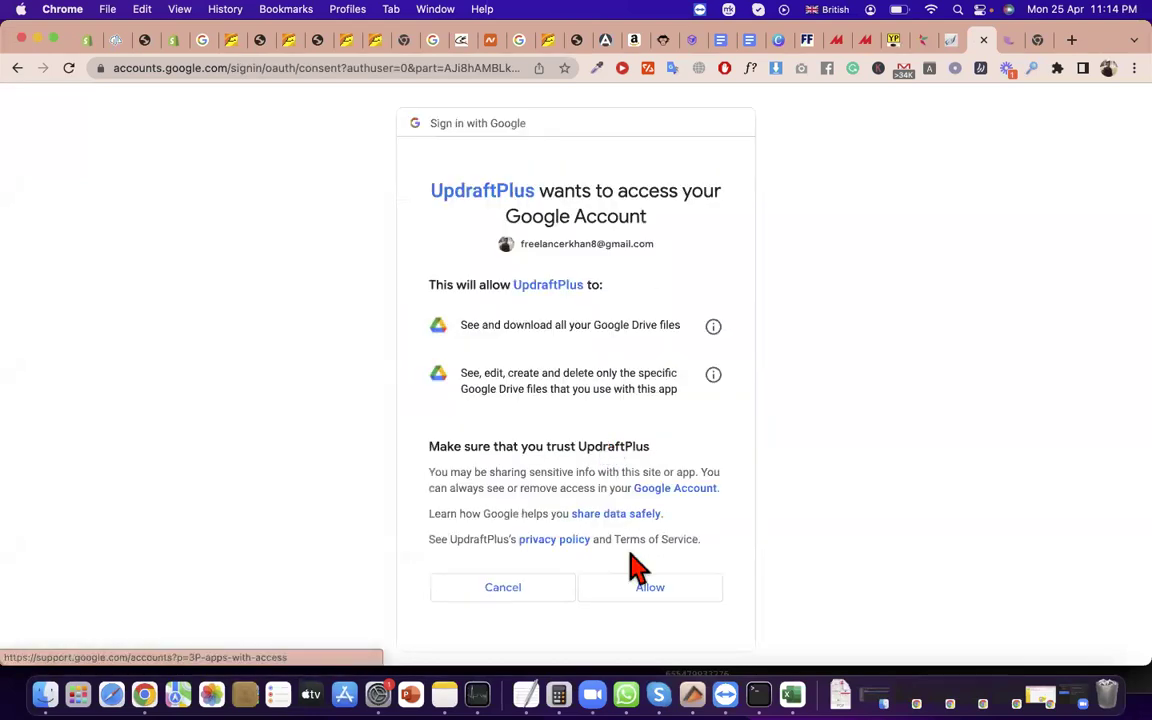
click(660, 597)
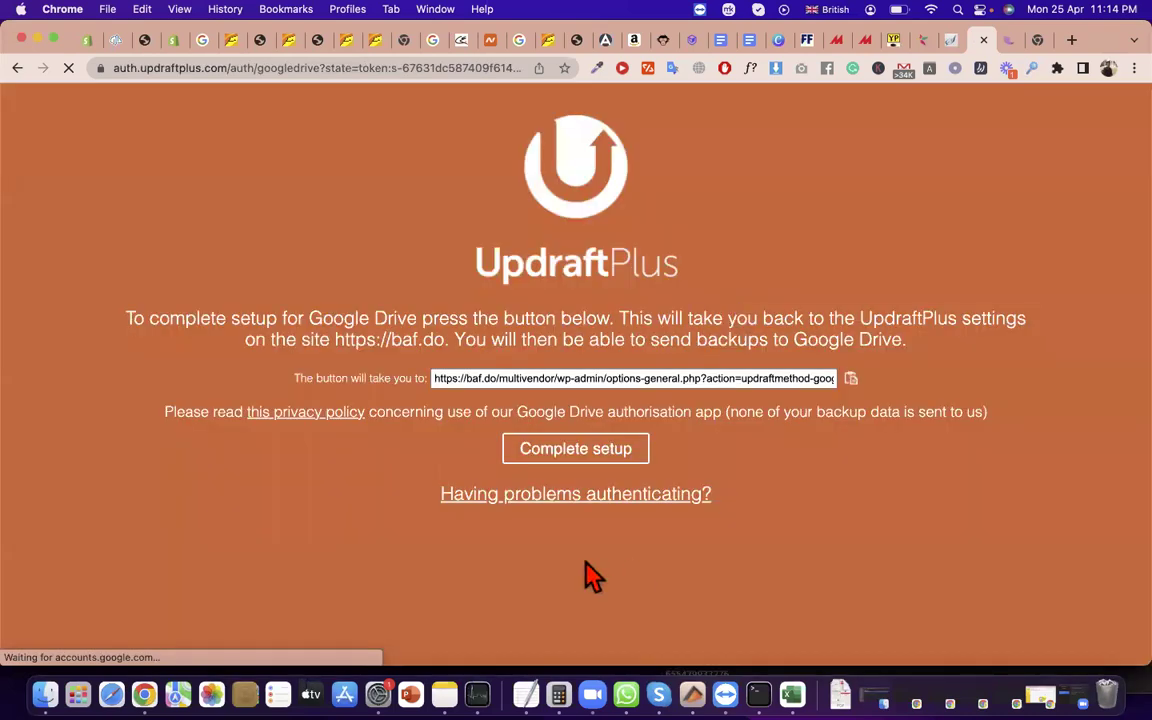
click(587, 468)
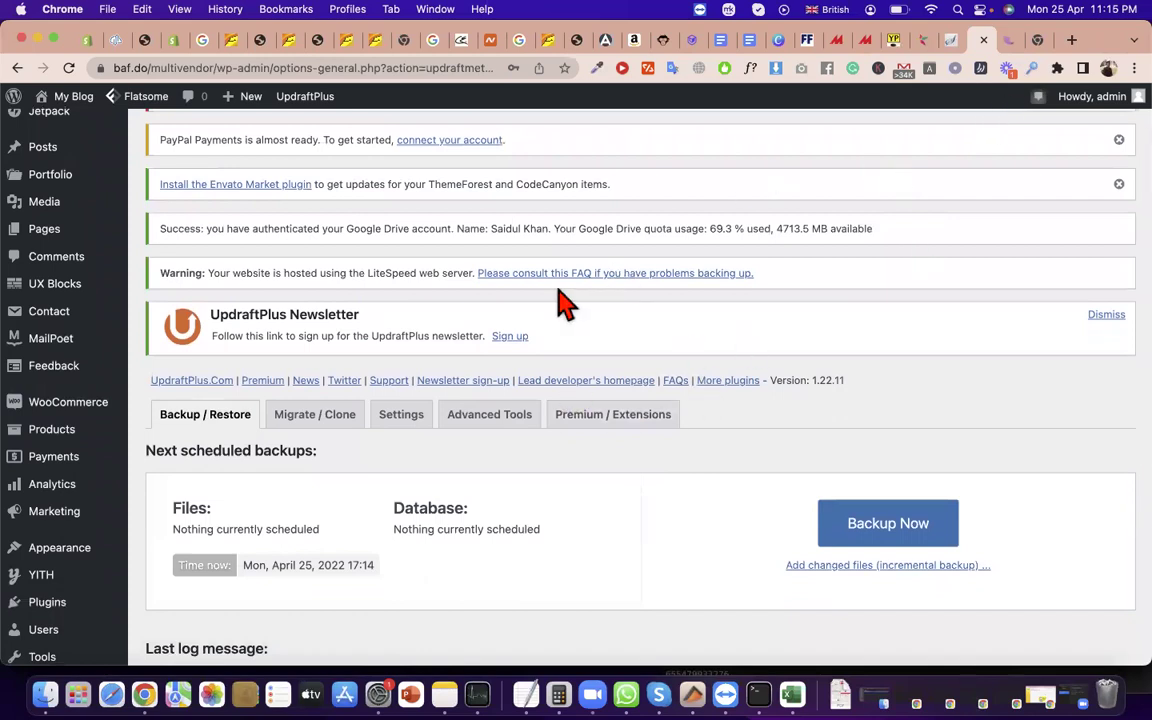
- Look over the options for taking a new backup and close the dialog without starting one
scroll(565, 305, down, 1)
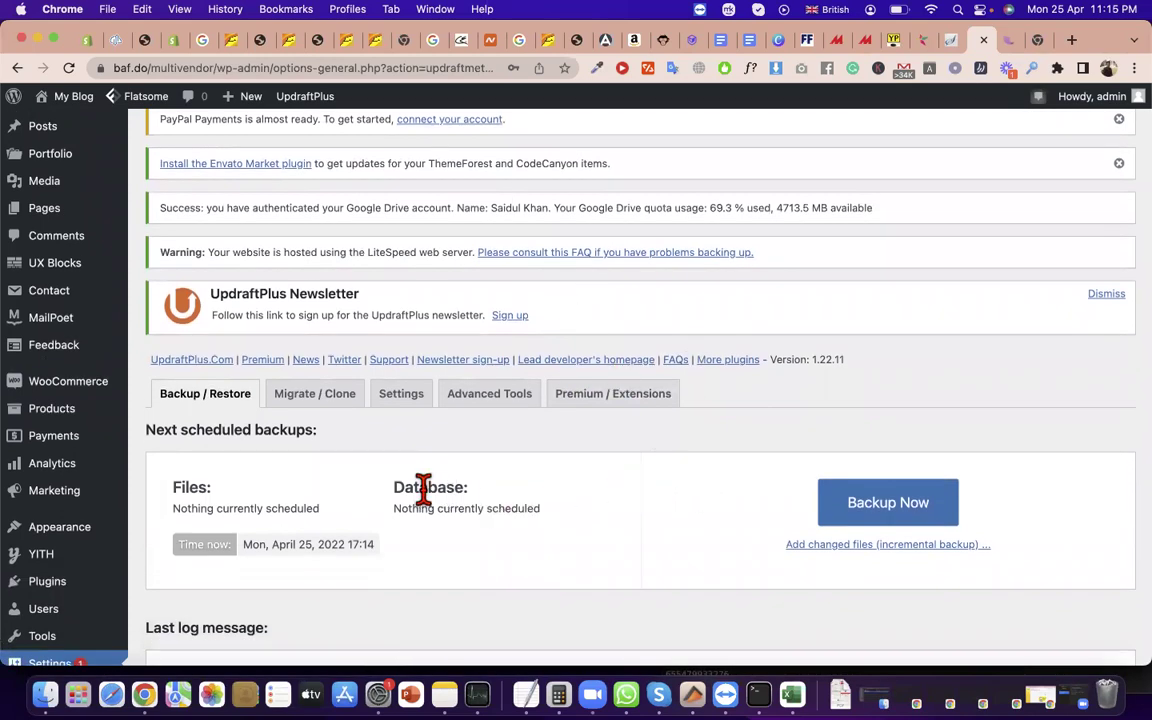
triple_click(424, 489)
click(940, 512)
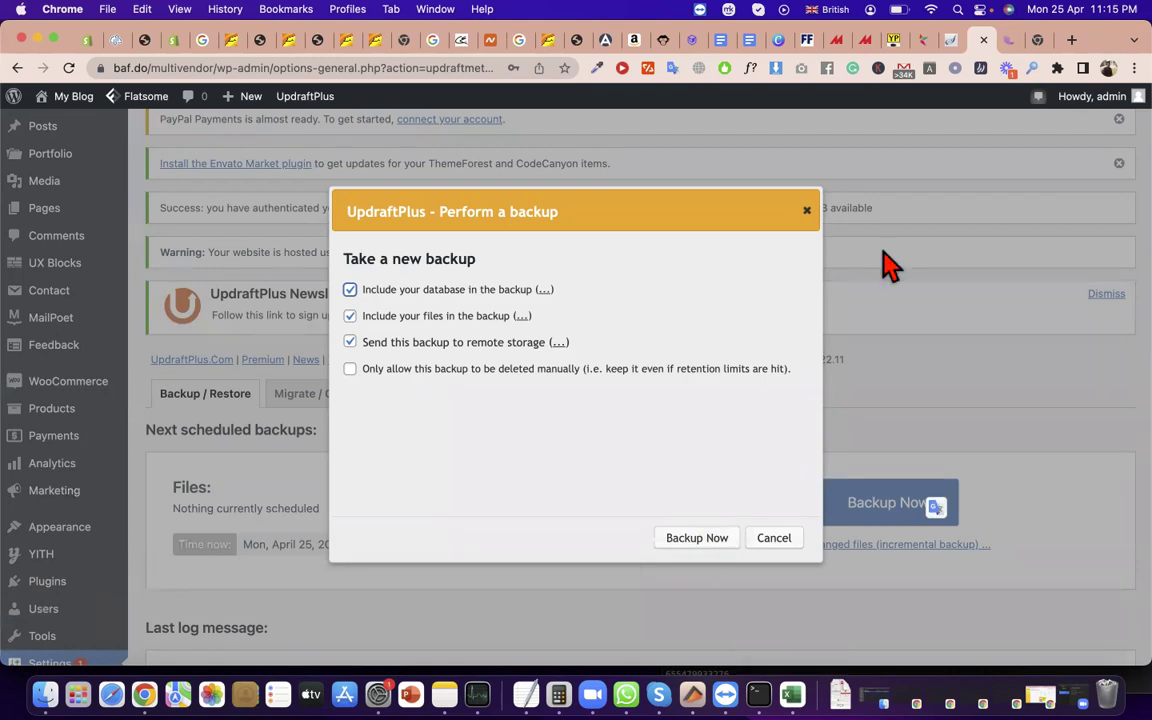
click(806, 211)
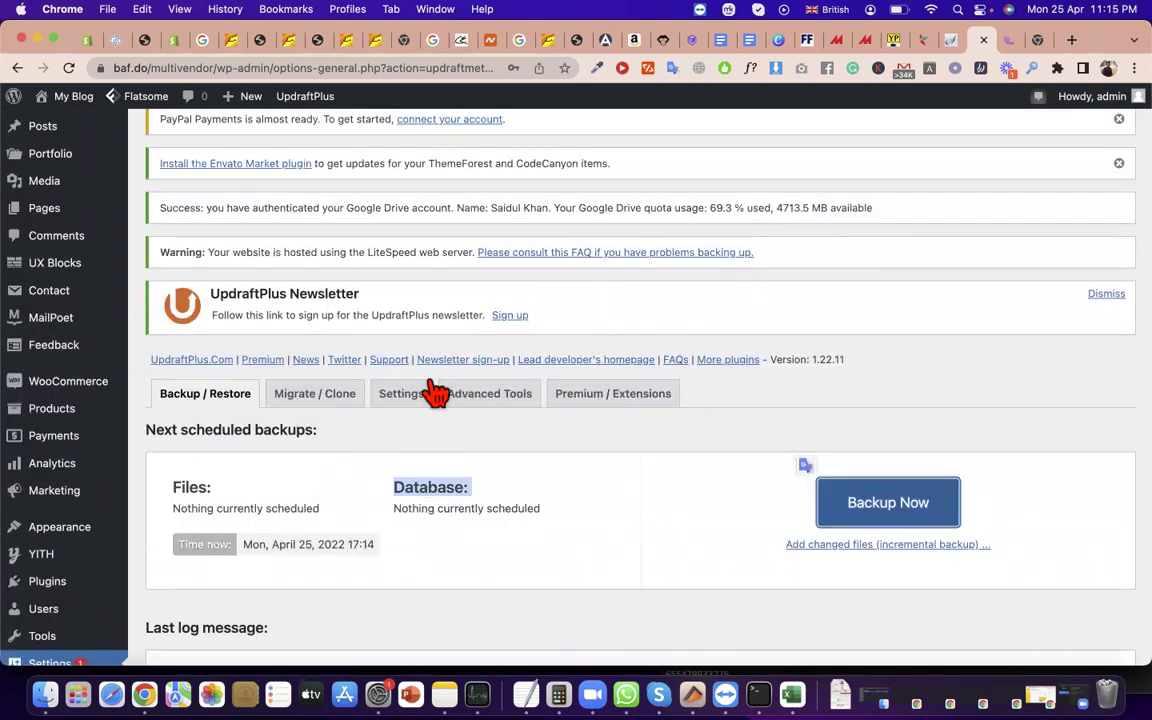
click(868, 510)
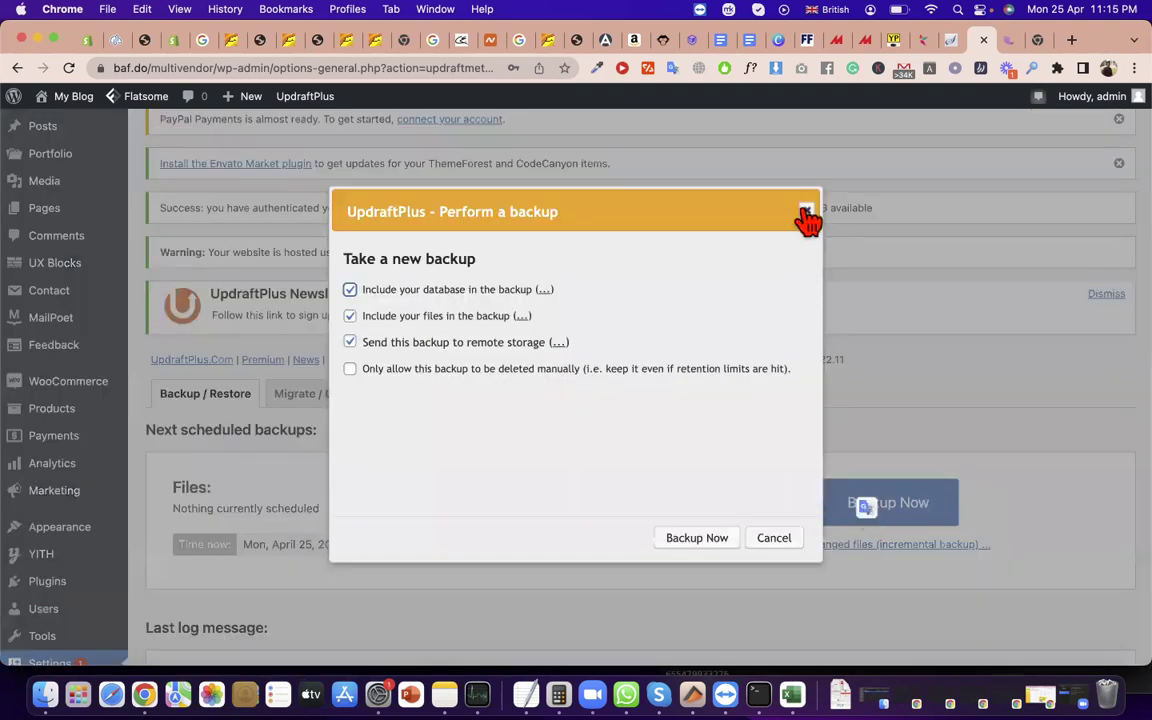
click(808, 216)
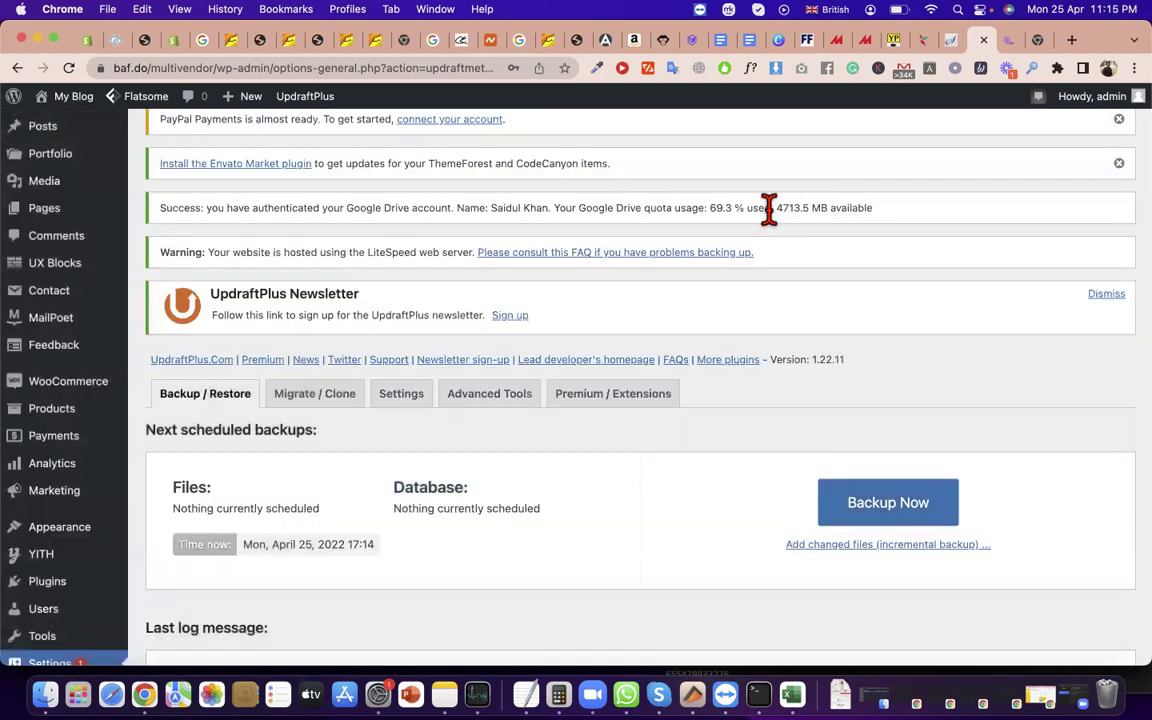
- Read the Google Drive authentication notice, including the account, quota usage and available storage
triple_click(769, 208)
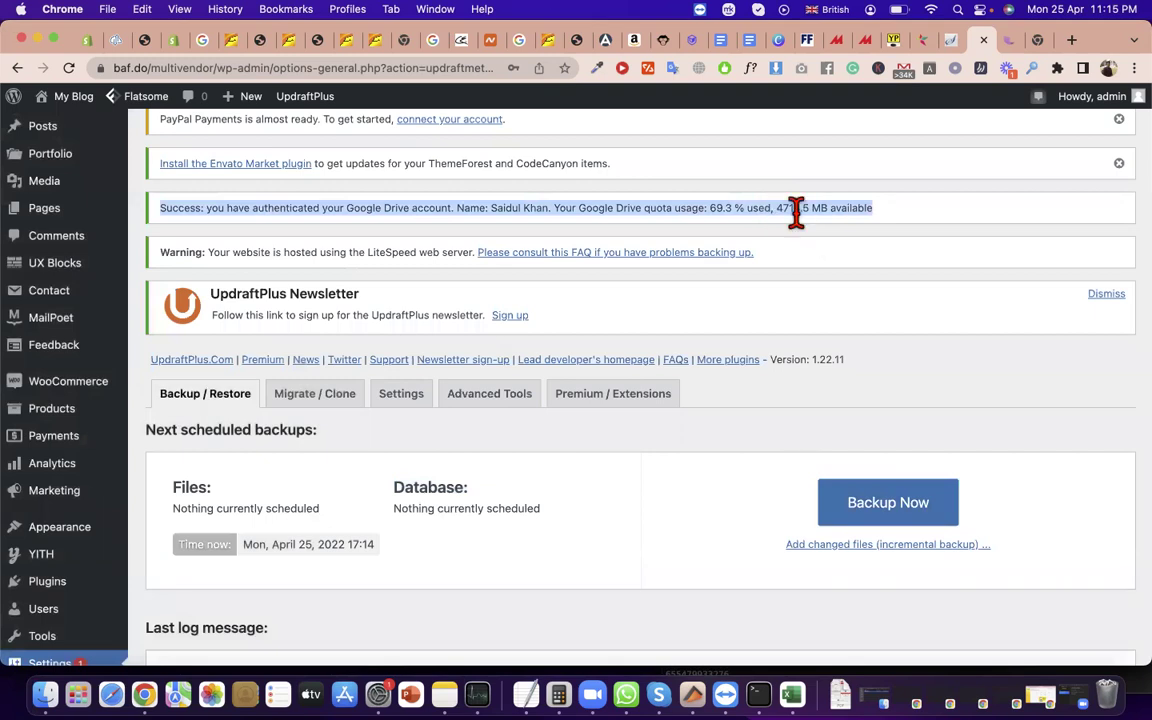
drag(776, 208, 796, 210)
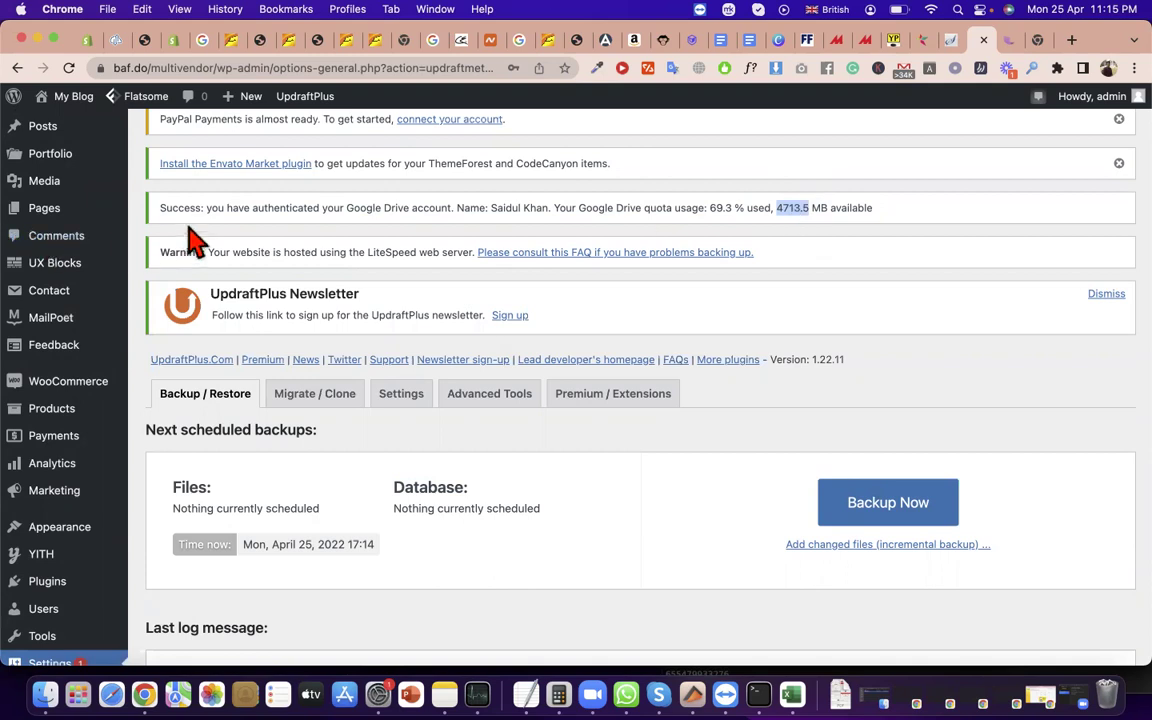
click(241, 210)
double_click(241, 210)
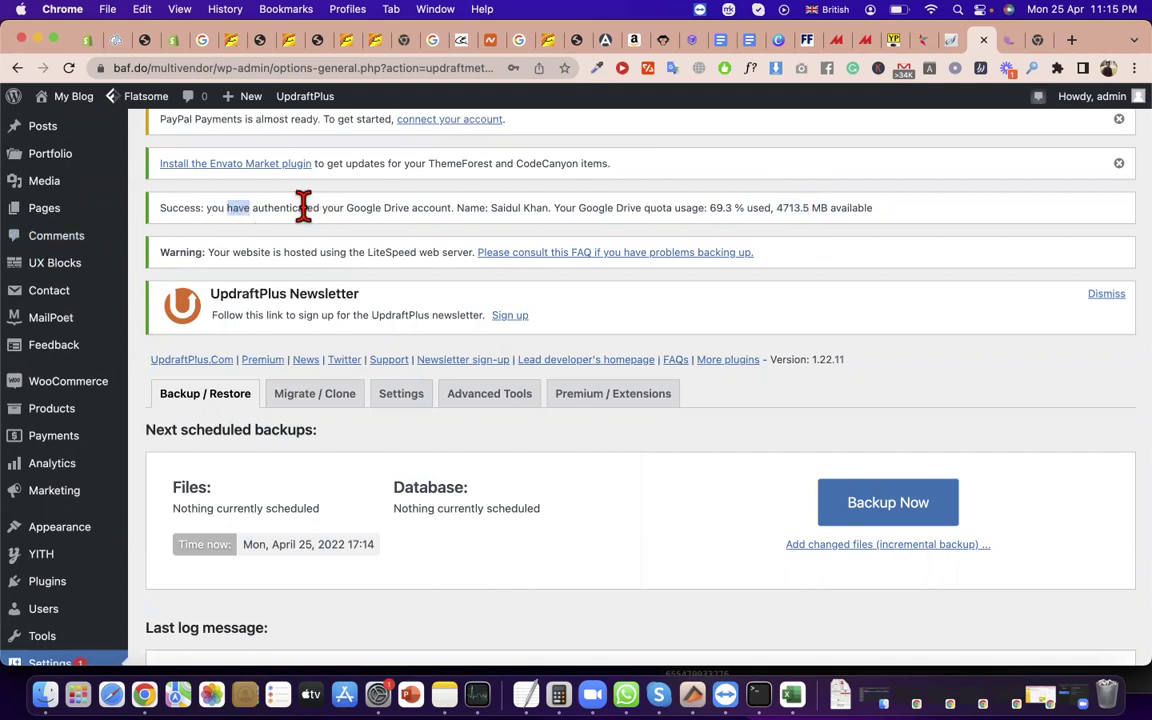
double_click(303, 207)
triple_click(373, 210)
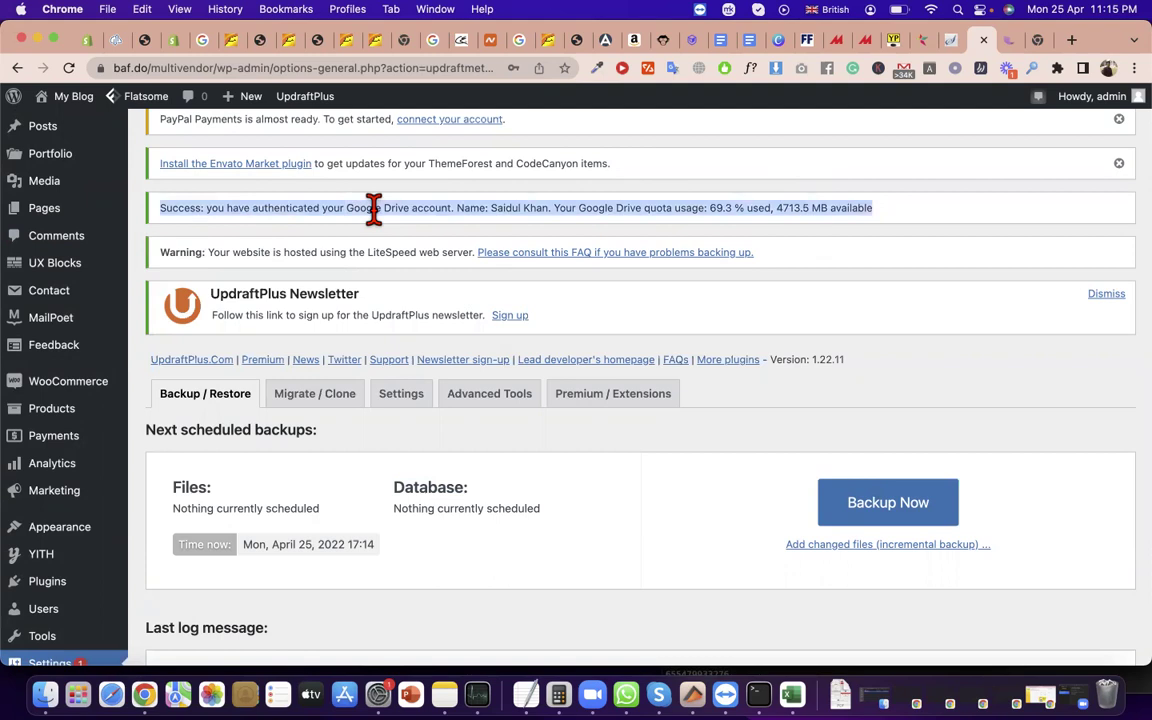
double_click(505, 207)
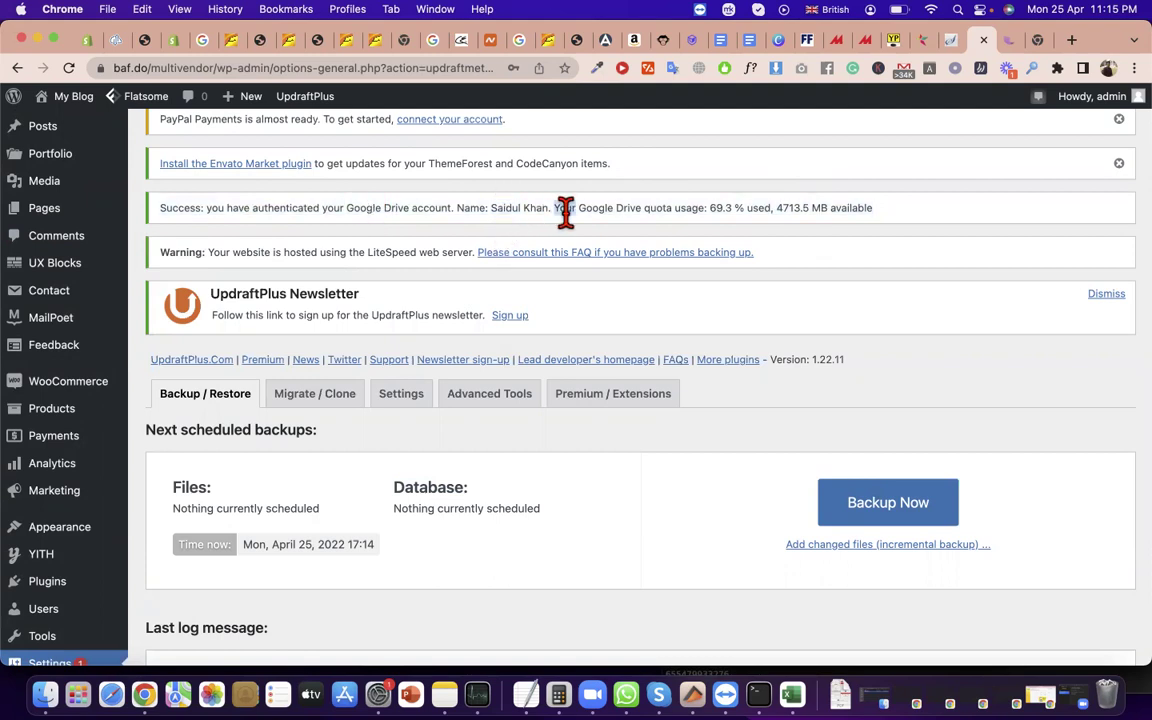
click(604, 210)
double_click(604, 210)
click(722, 208)
double_click(722, 208)
click(786, 208)
double_click(790, 208)
- Start a new backup that includes the database and files and is sent to remote storage
scroll(800, 208, down, 1)
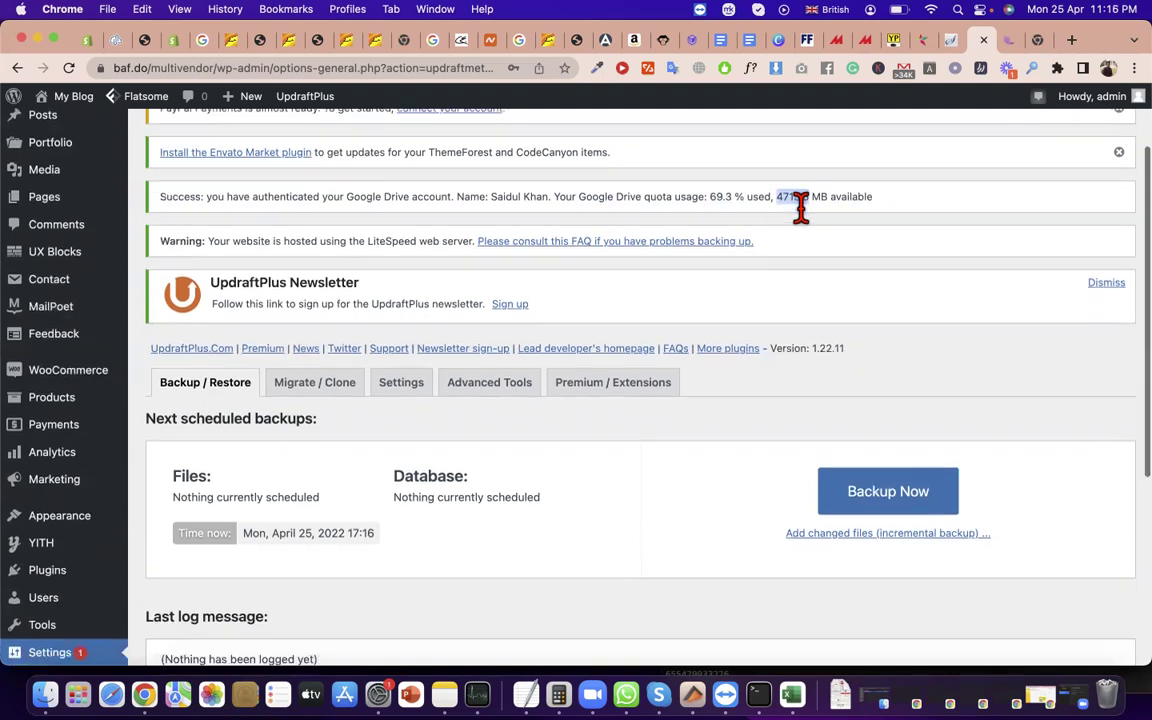
scroll(761, 360, down, 1)
scroll(855, 404, down, 1)
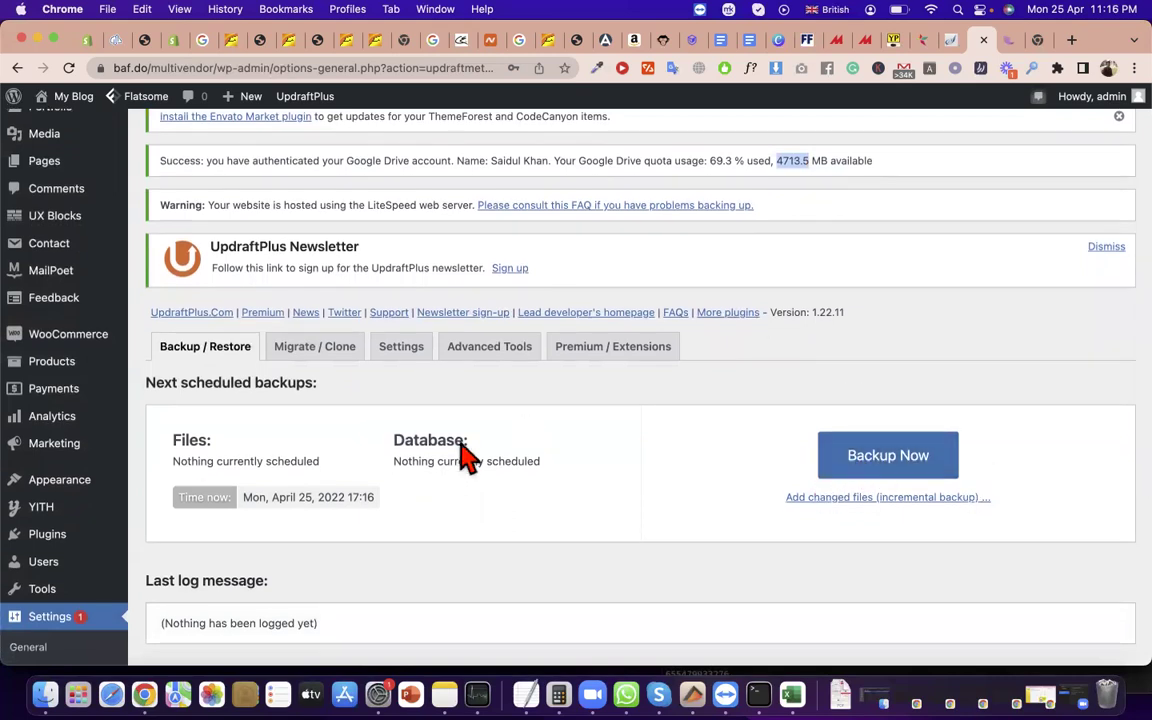
click(905, 464)
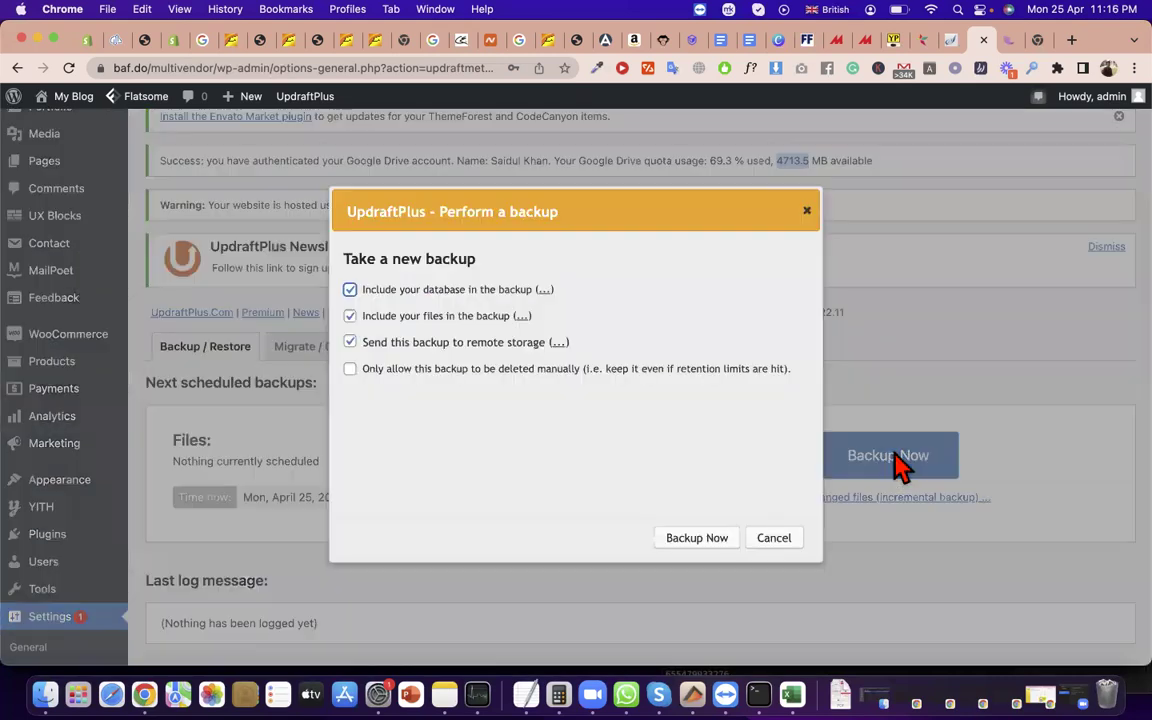
click(712, 540)
scroll(516, 502, down, 3)
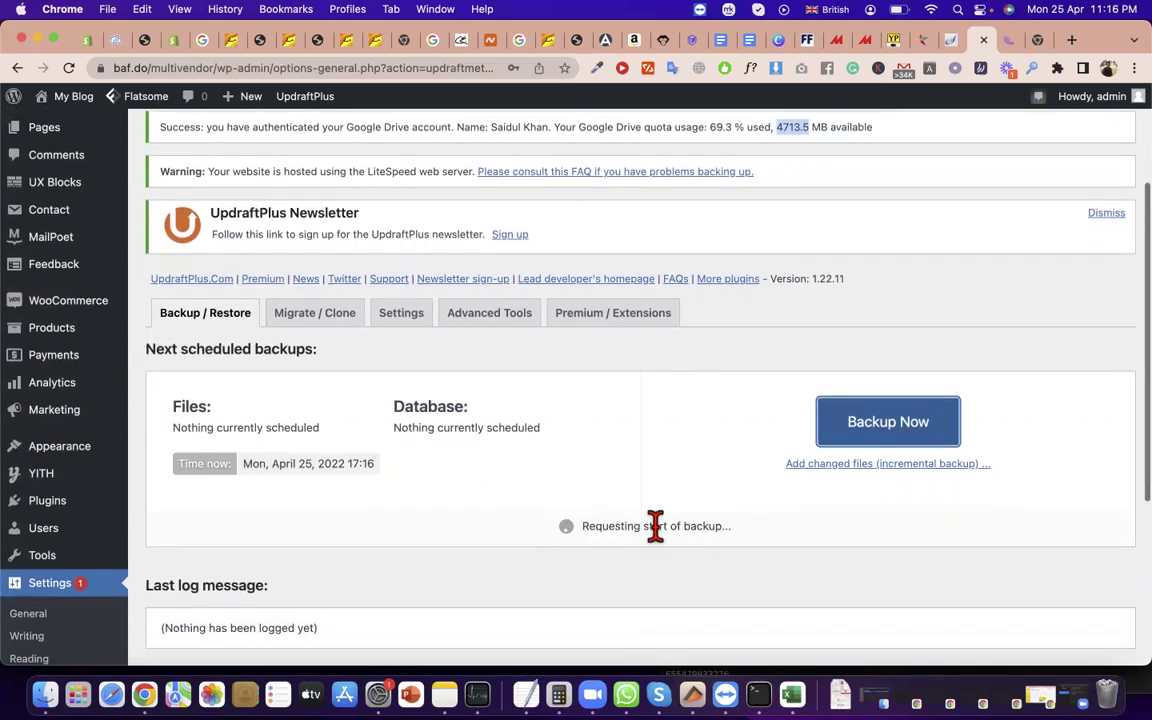
click(645, 527)
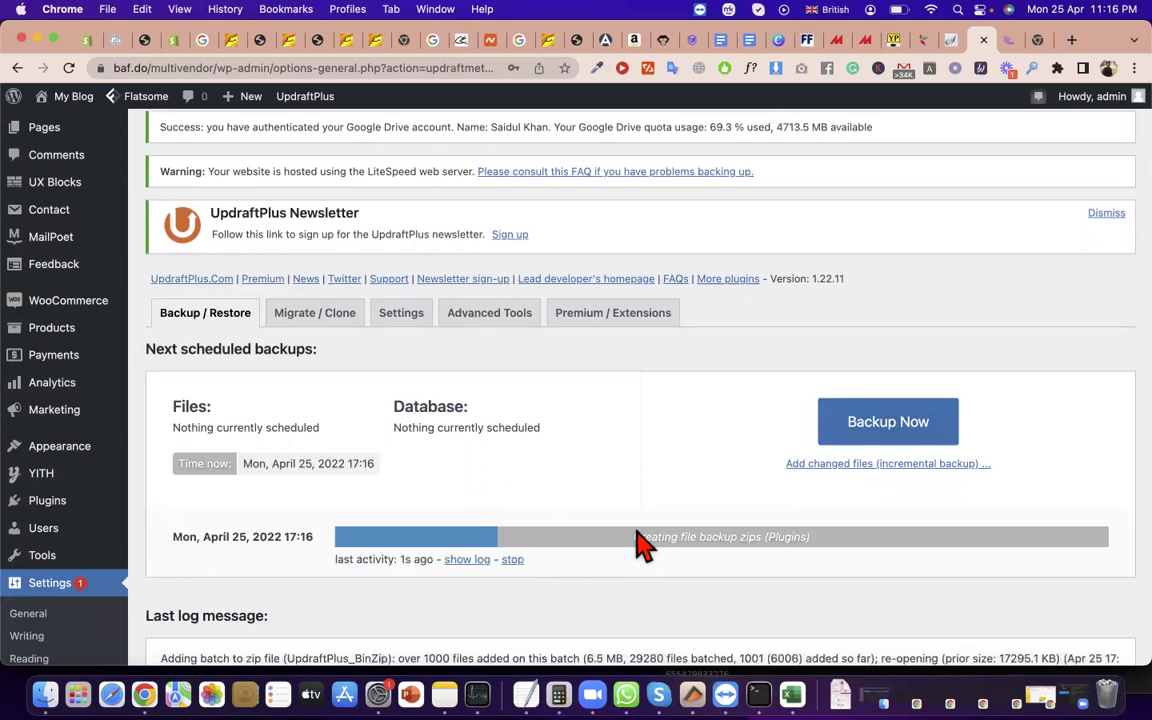
- Examine the running backup's progress, log message and existing backups section, and highlight the multivendor folder in the site address
scroll(861, 378, down, 5)
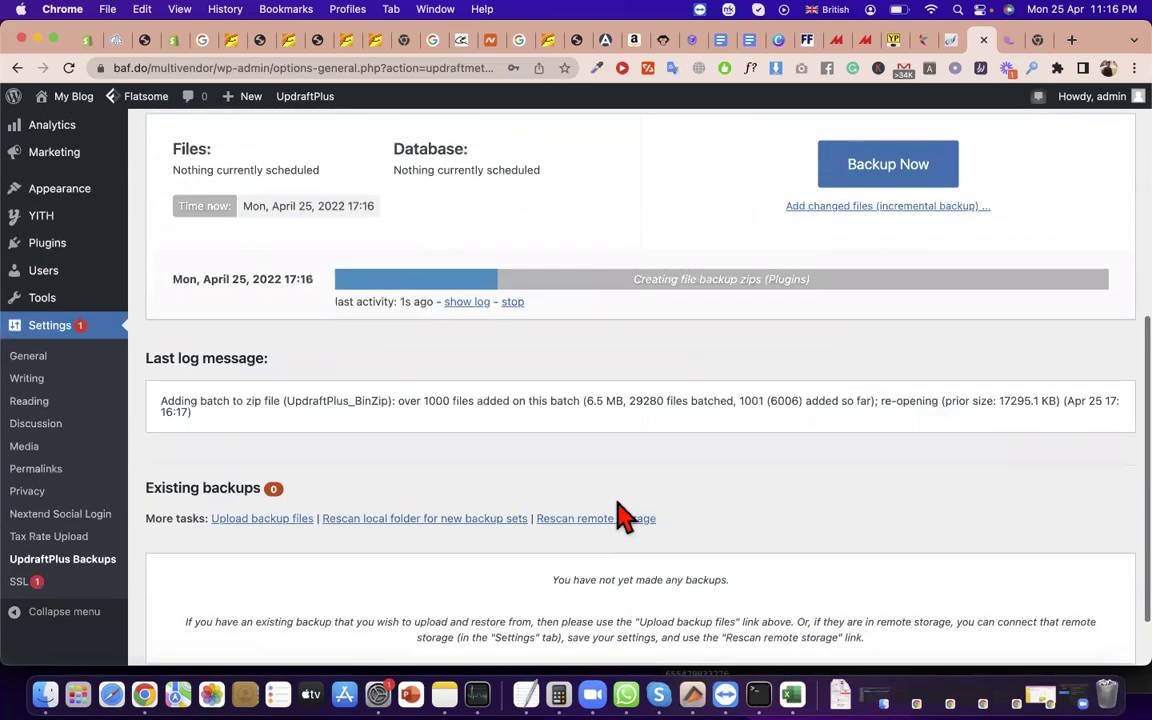
scroll(650, 560, down, 2)
scroll(560, 540, up, 6)
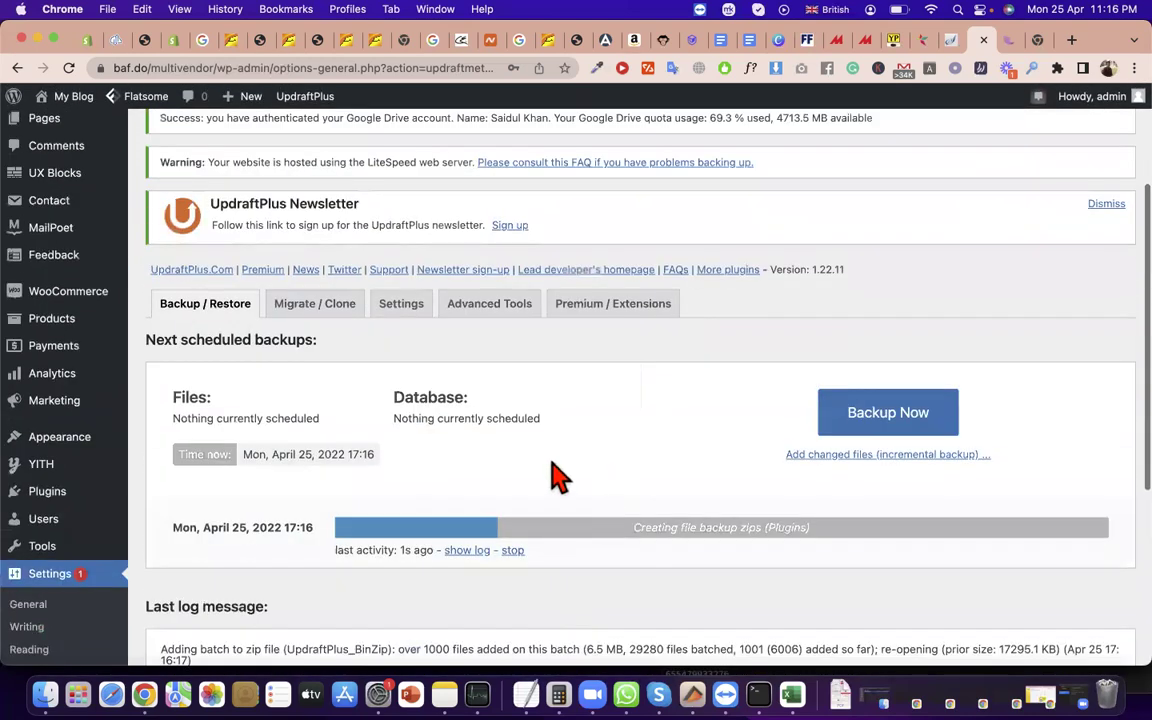
triple_click(445, 420)
scroll(448, 430, down, 1)
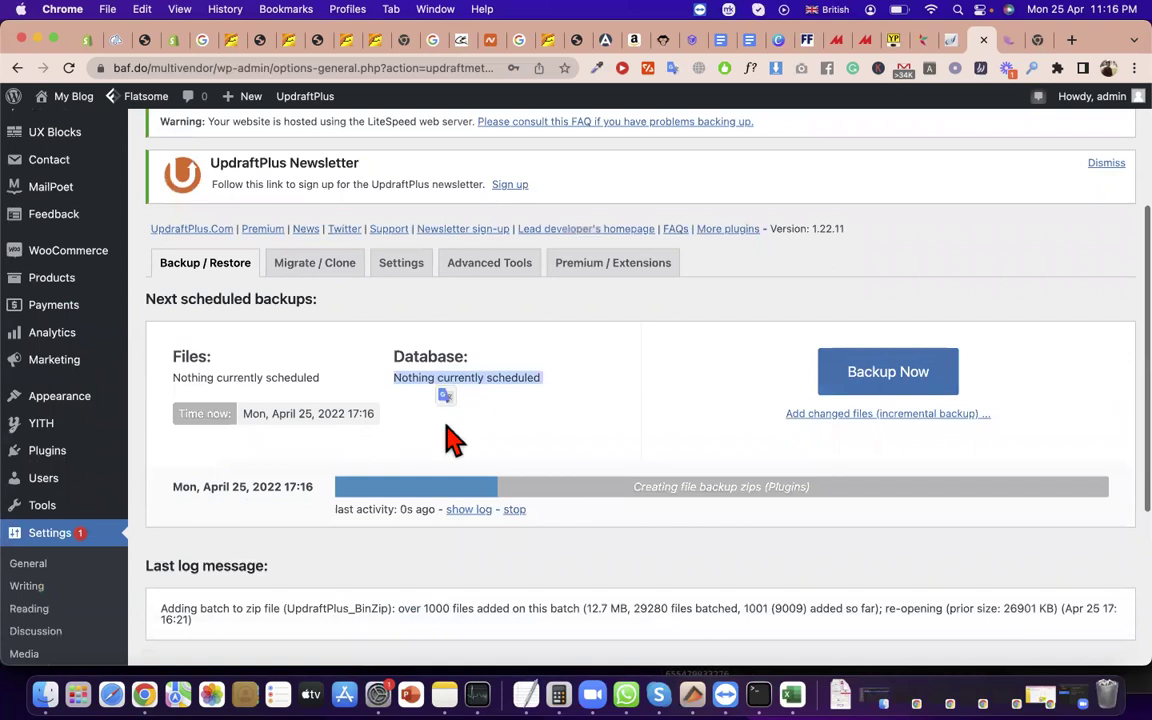
triple_click(372, 507)
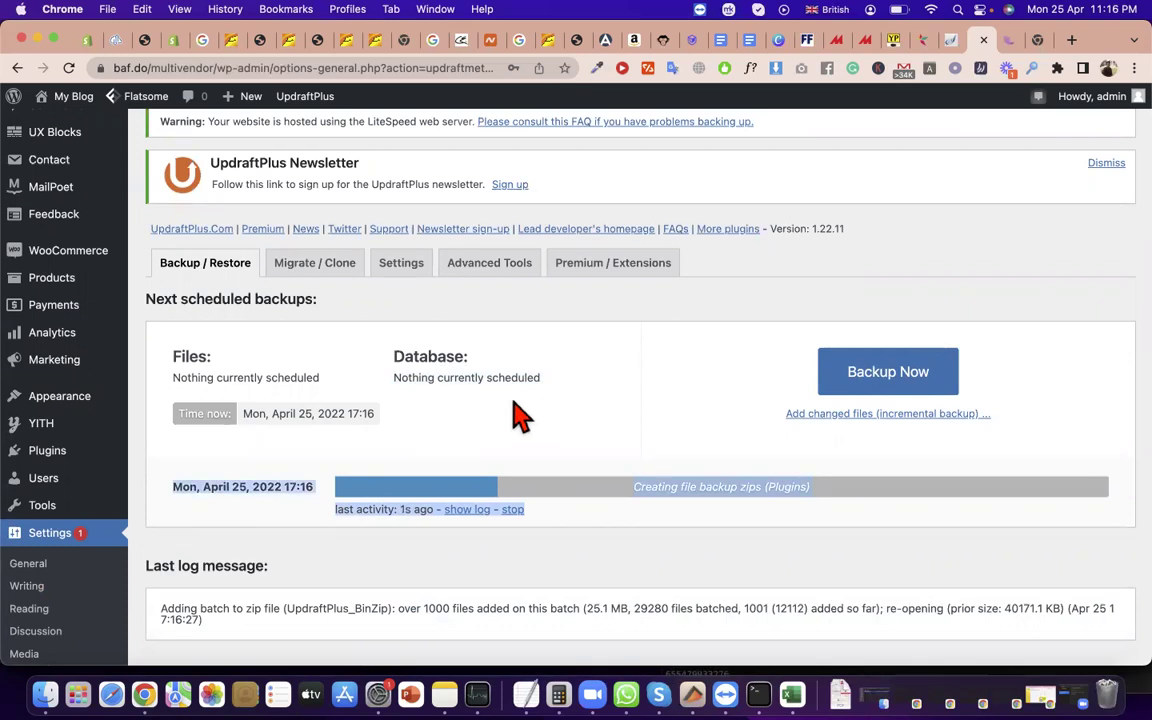
drag(215, 68, 100, 70)
click(170, 68)
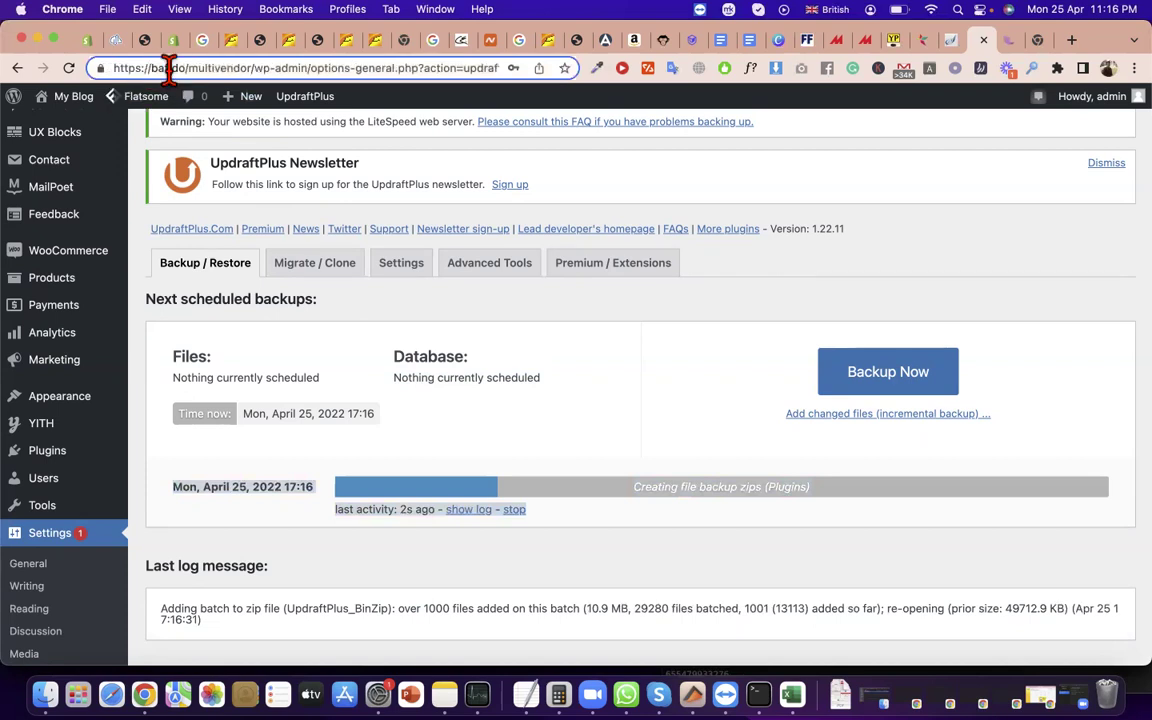
double_click(205, 68)
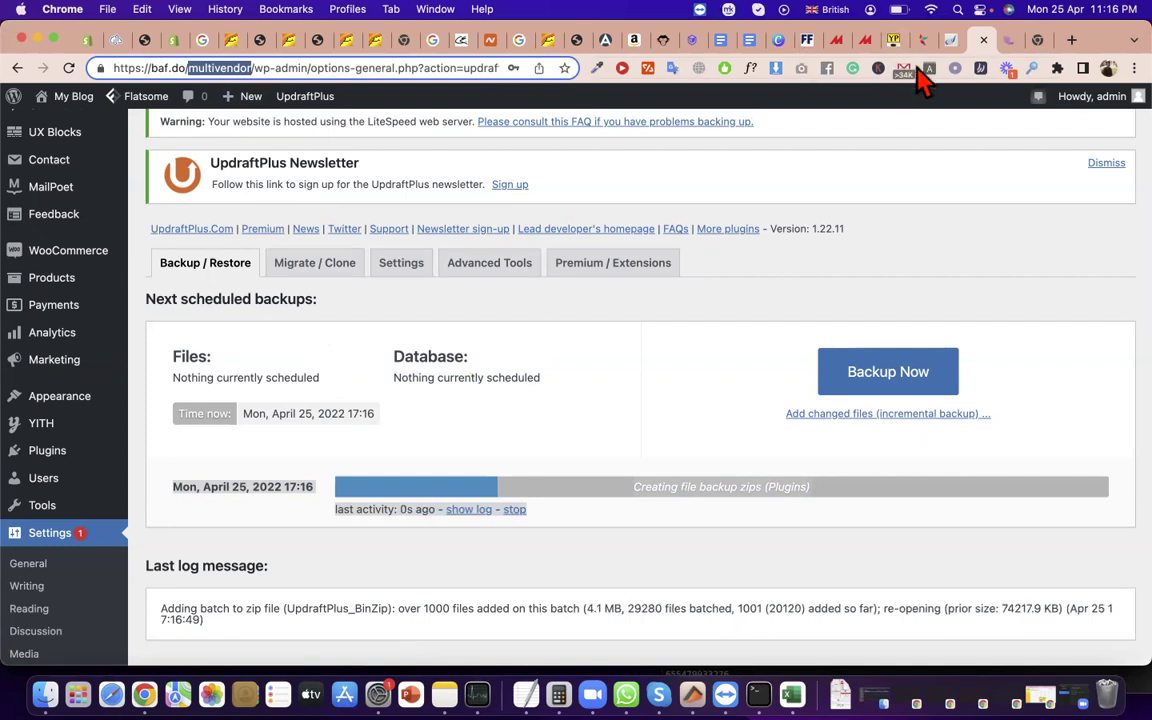
- Examine the running backup's progress, schedule and last log message, and highlight the site's base address and its multivendor folder
click(262, 68)
drag(262, 68, 116, 69)
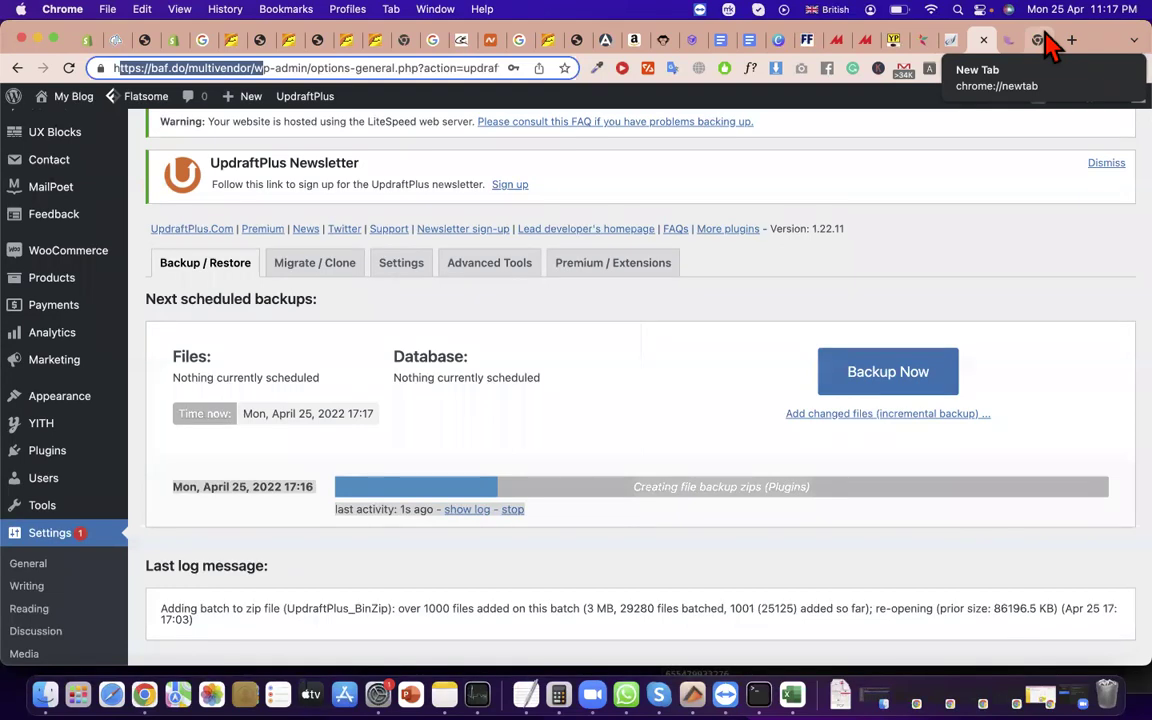
triple_click(425, 385)
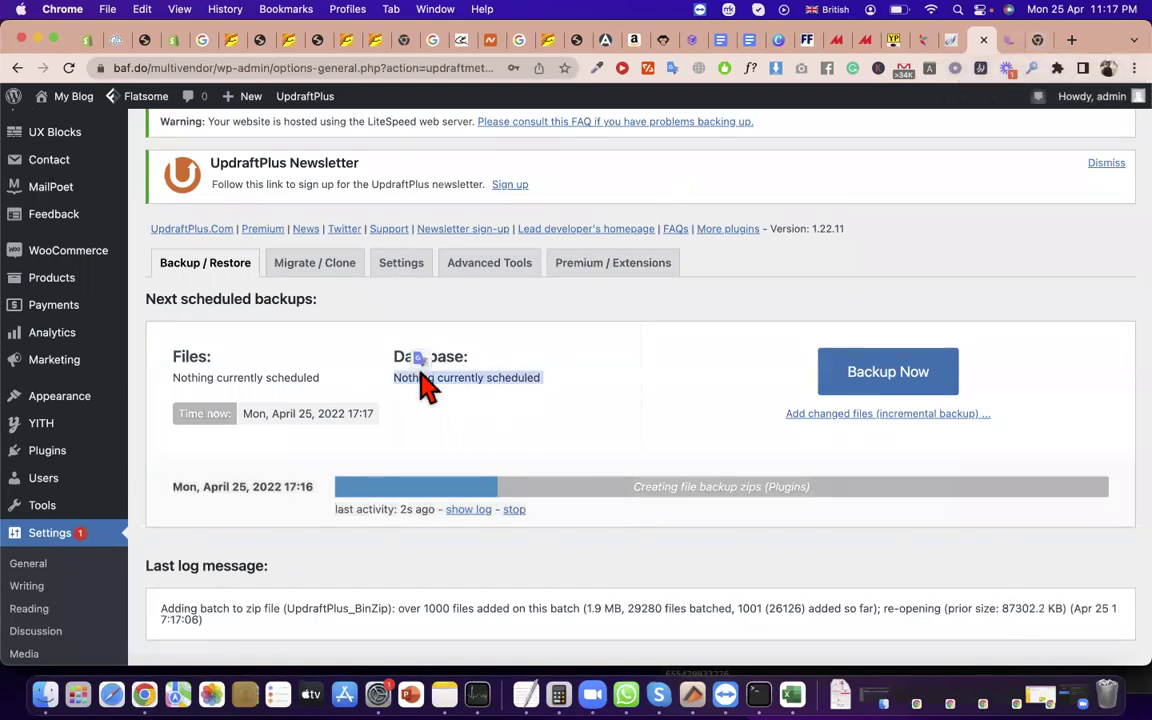
click(677, 499)
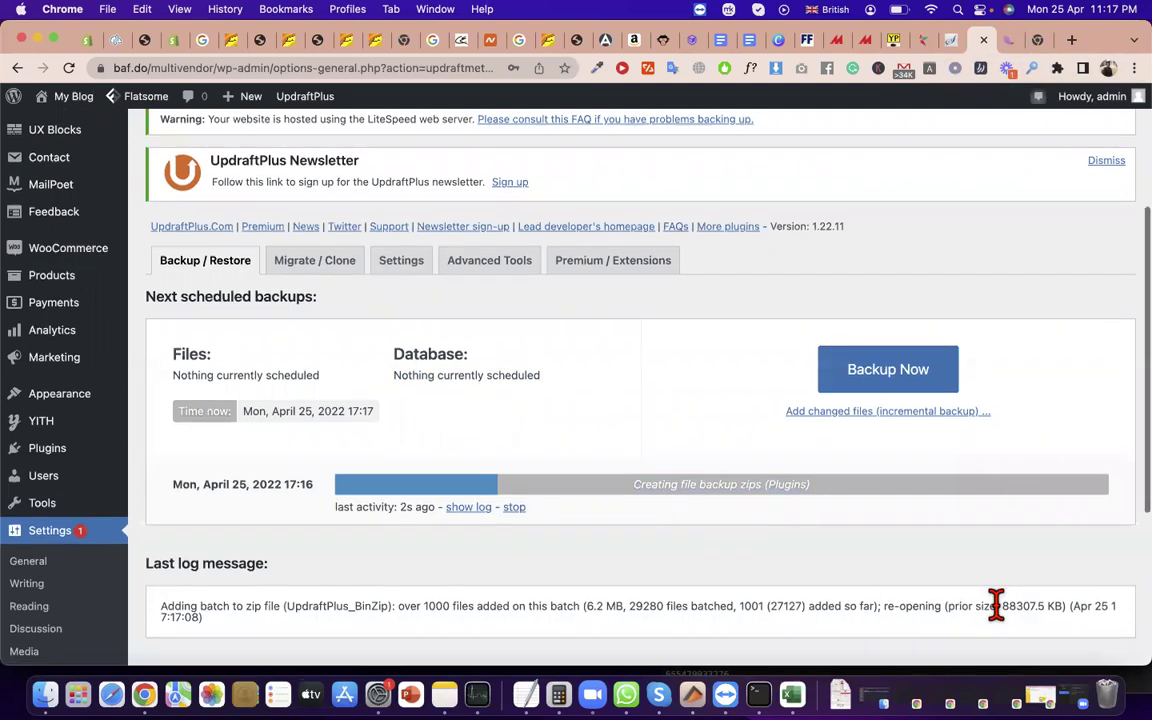
scroll(913, 535, down, 5)
scroll(768, 476, up, 9)
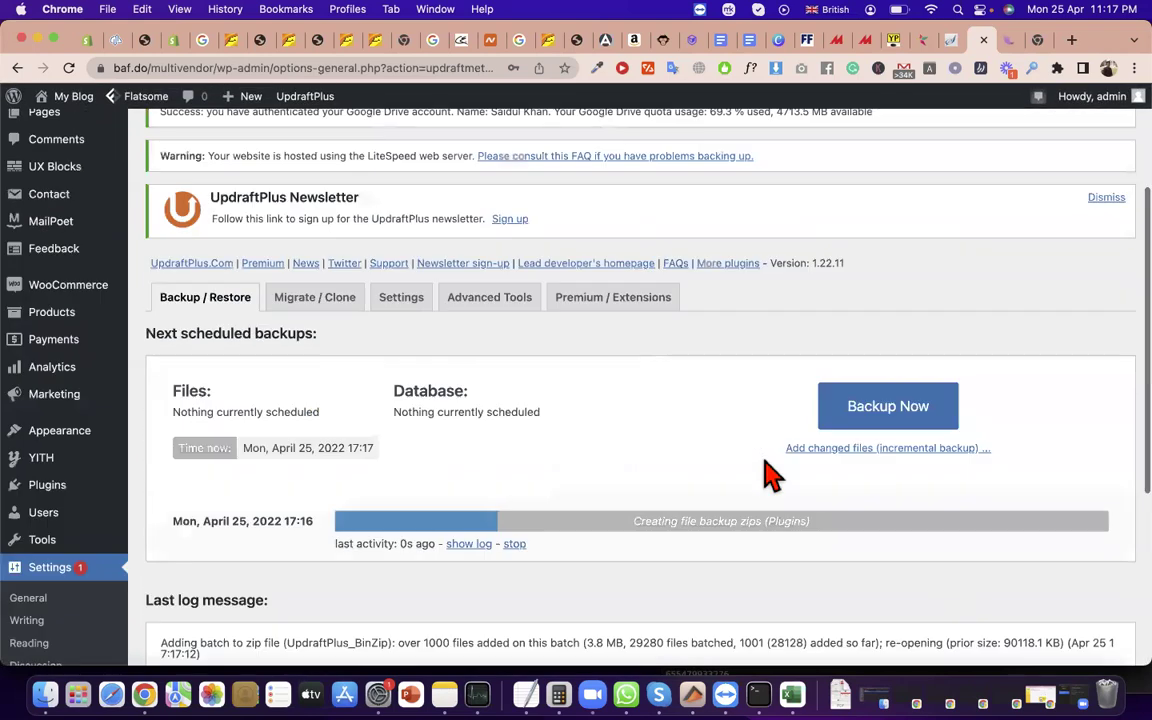
scroll(764, 476, down, 2)
scroll(764, 458, down, 1)
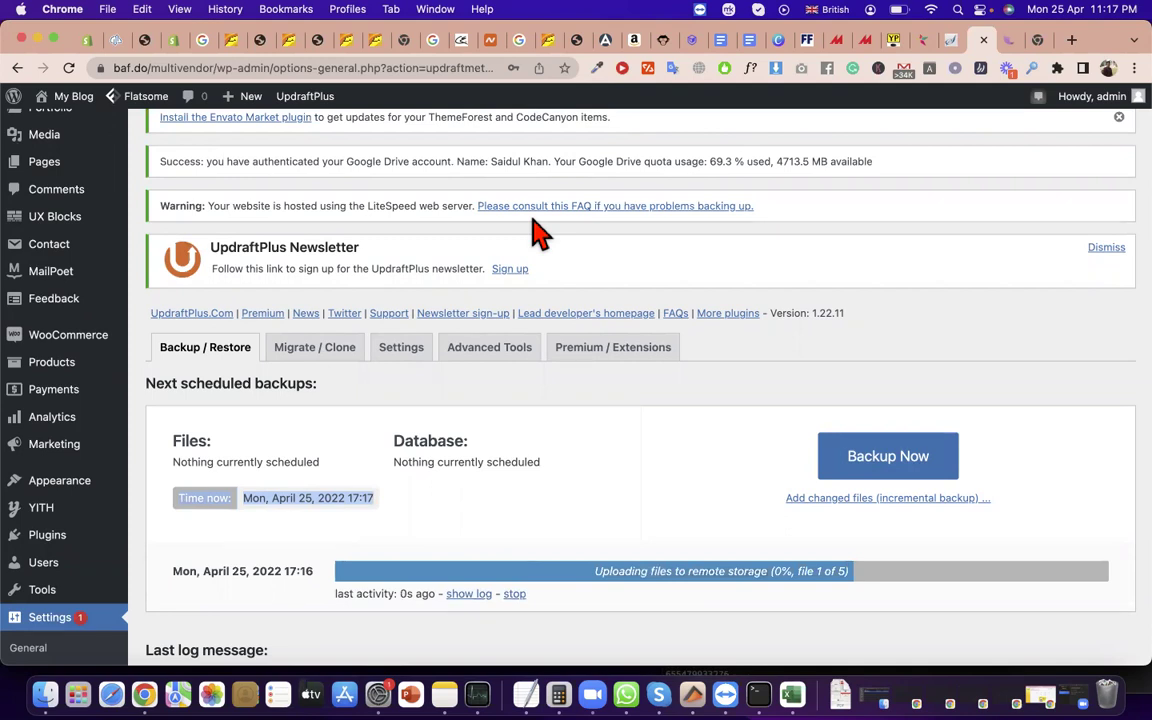
double_click(163, 70)
mouse_move(225, 100)
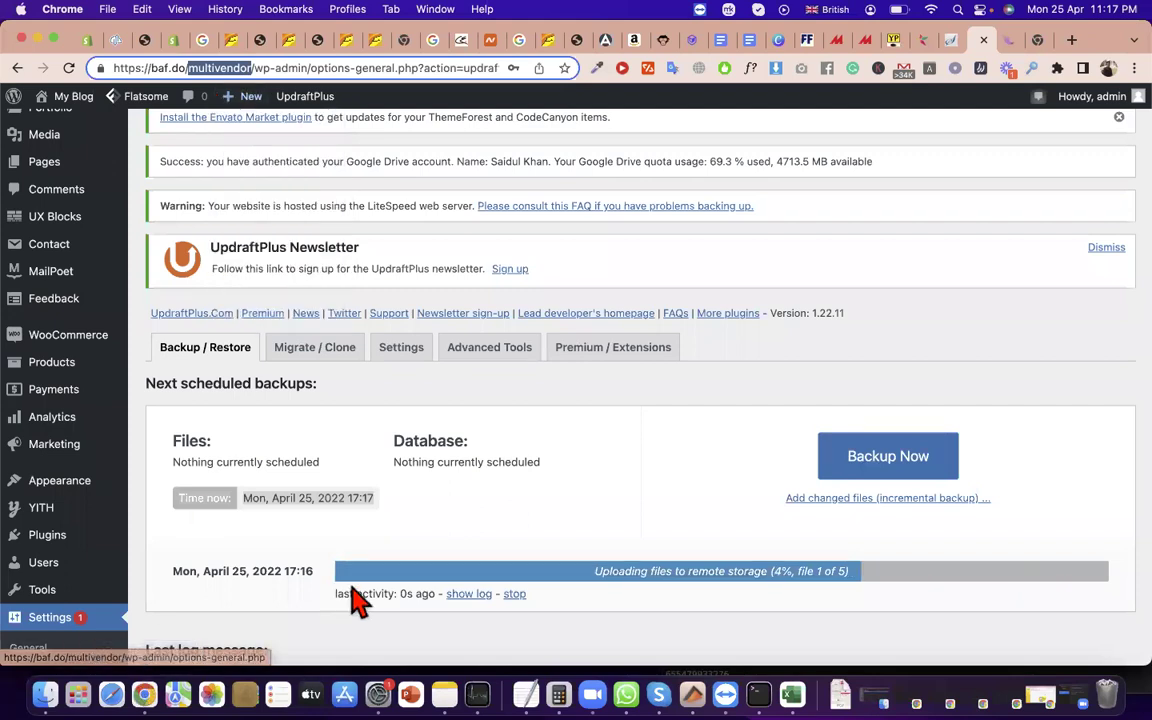
- Switch to the online notepad and highlight the all in one migration backup and migration pro notes
click(1005, 38)
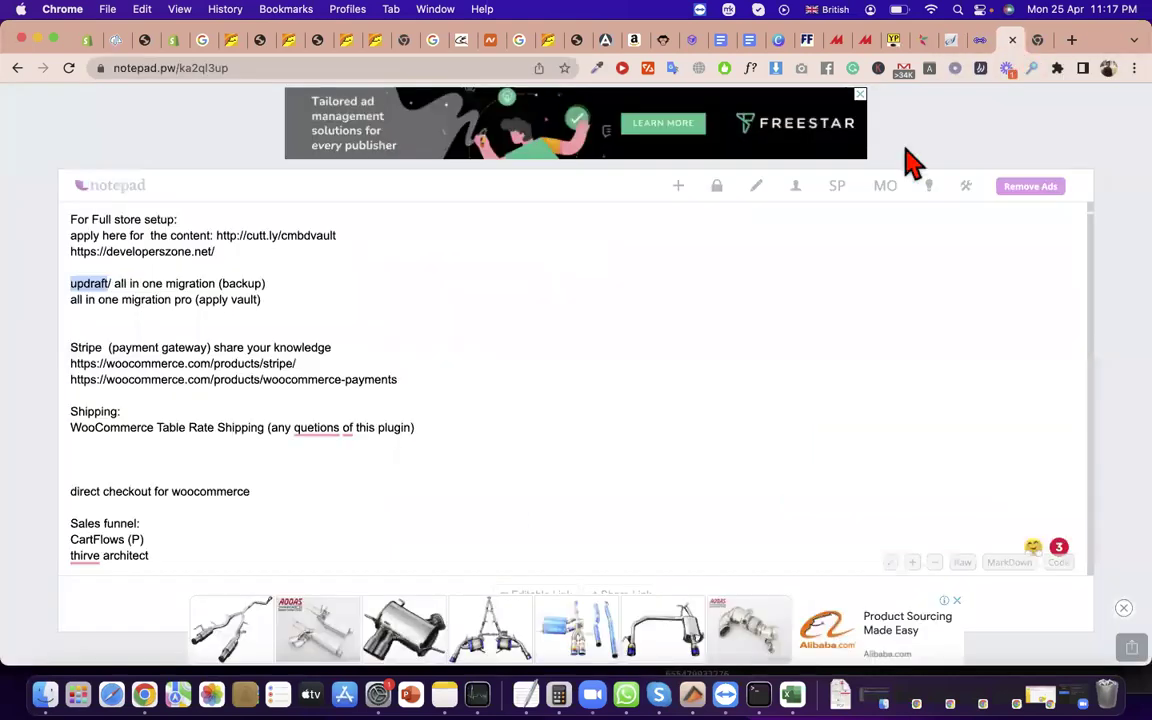
click(116, 285)
shift+click(199, 299)
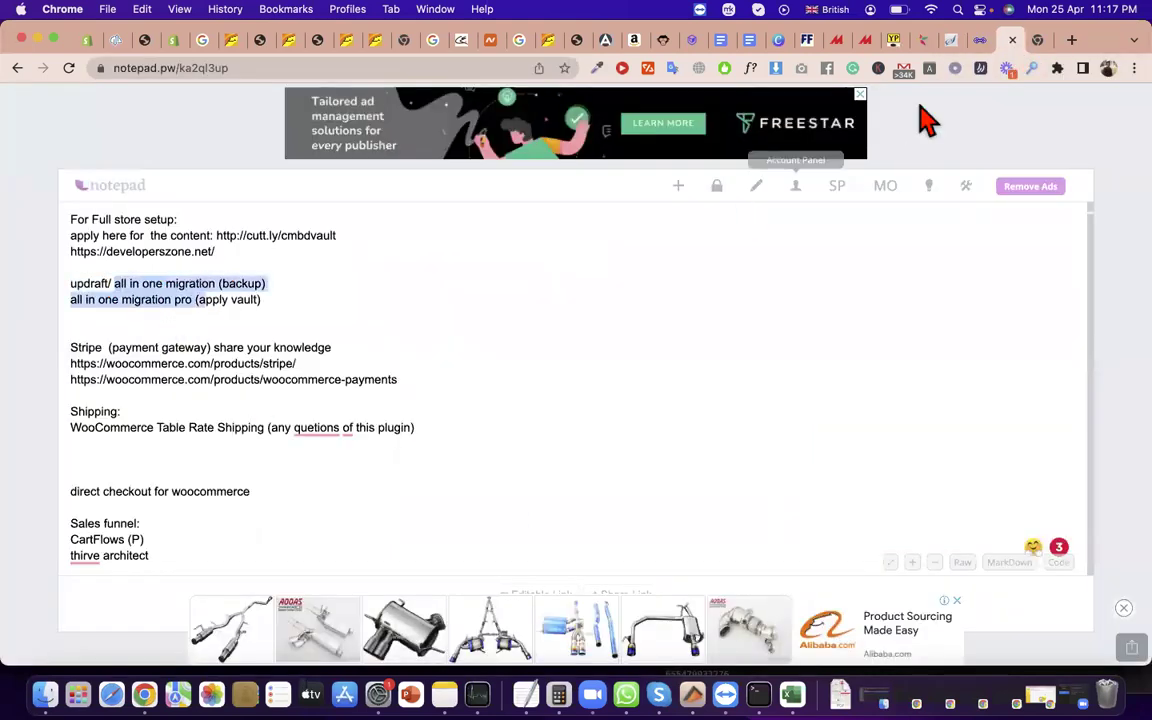
- Return to the UpdraftPlus page and examine the backup's remote upload progress, date and Google Drive upload percentage in the last log message
click(985, 40)
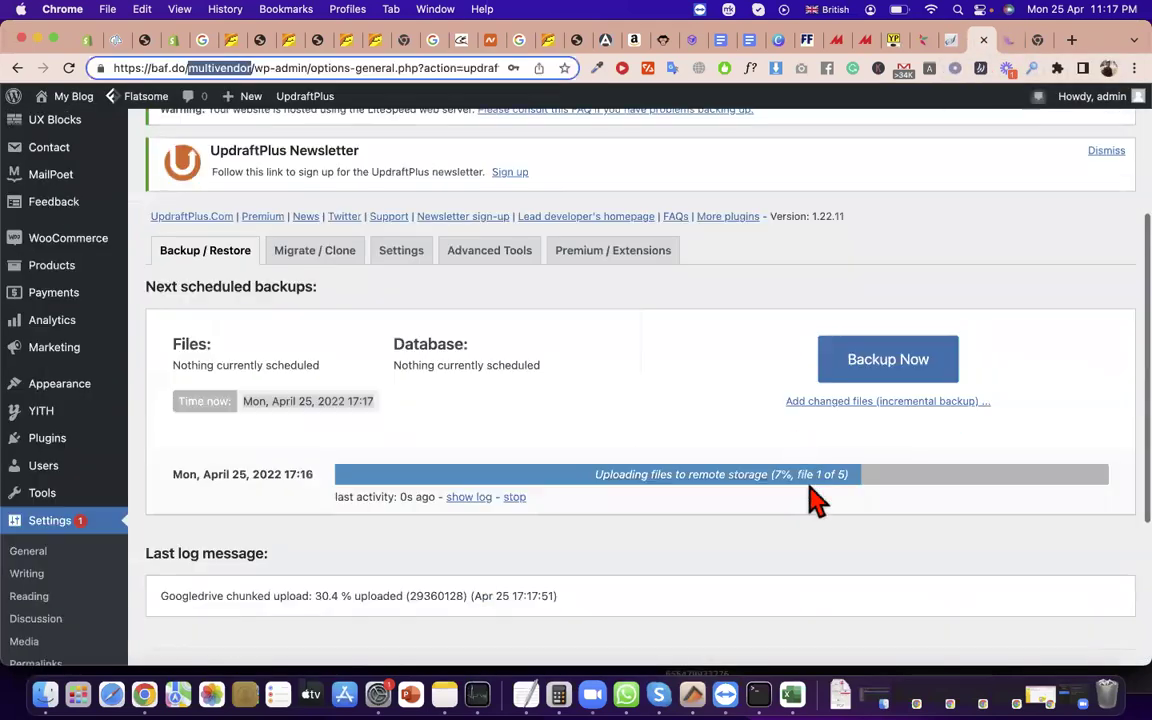
click(808, 478)
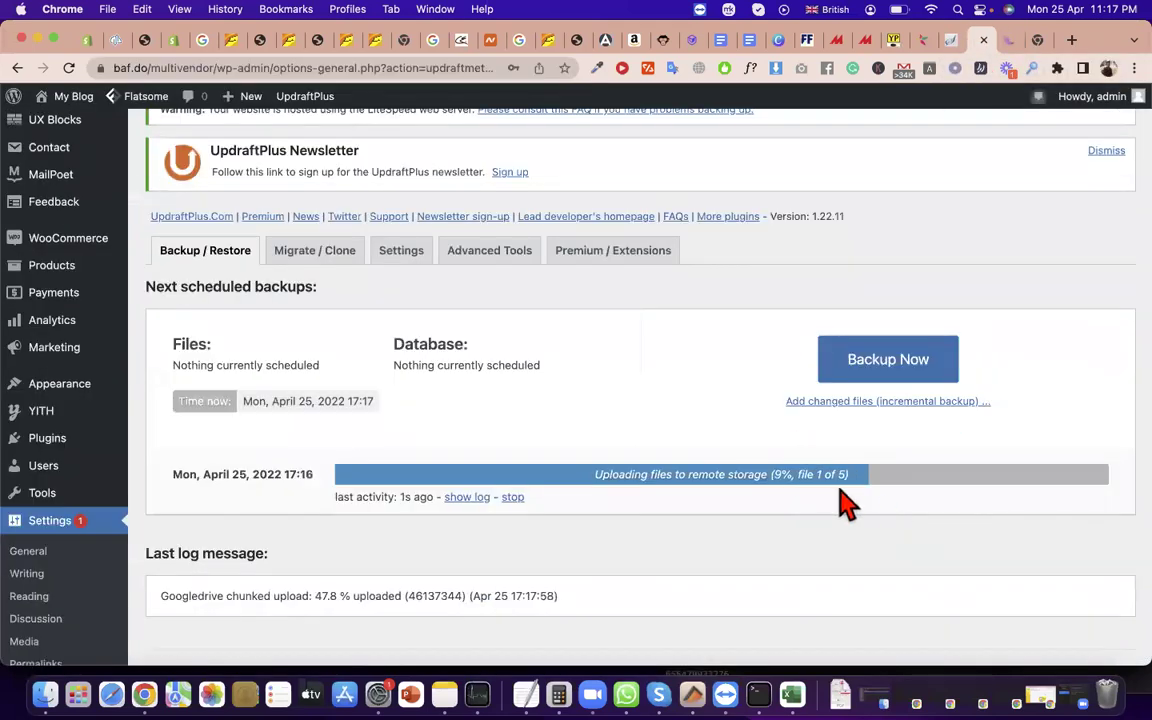
scroll(790, 505, down, 1)
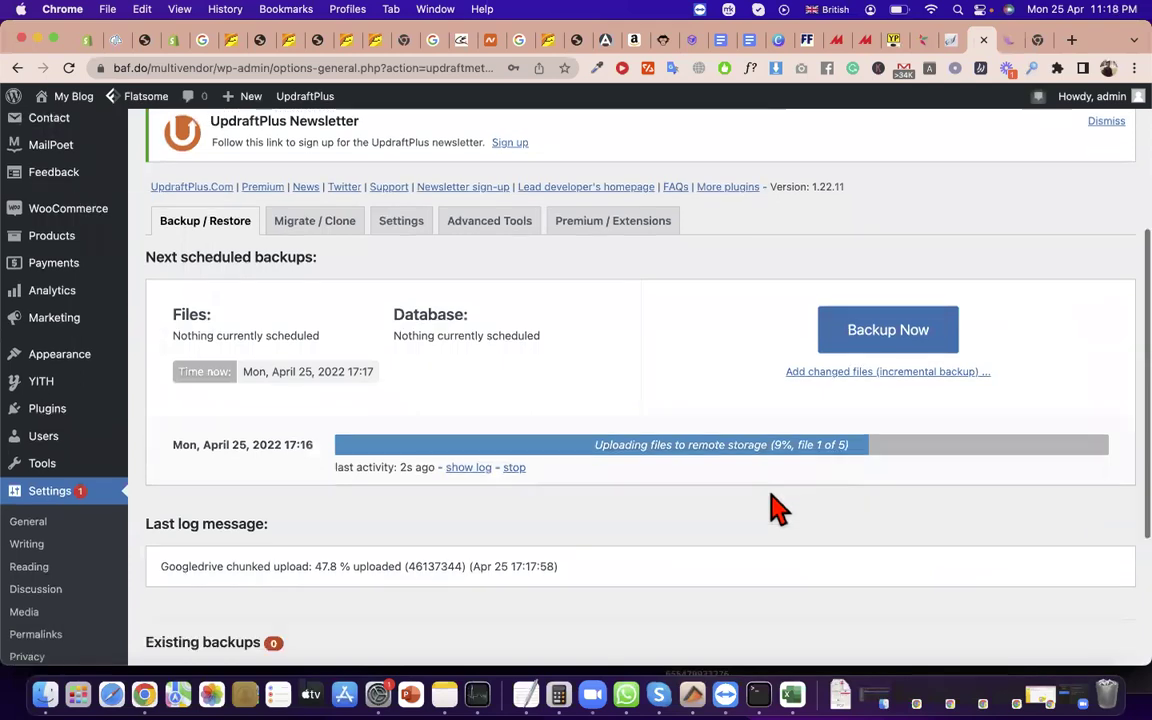
triple_click(256, 458)
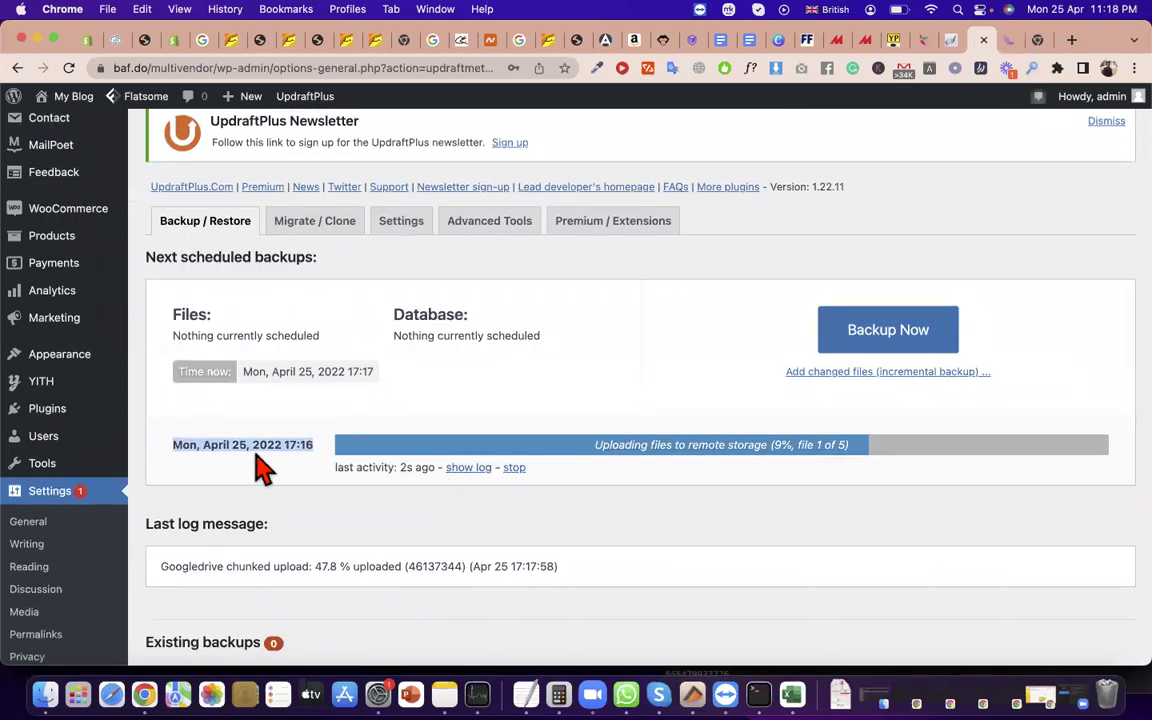
scroll(404, 530, down, 3)
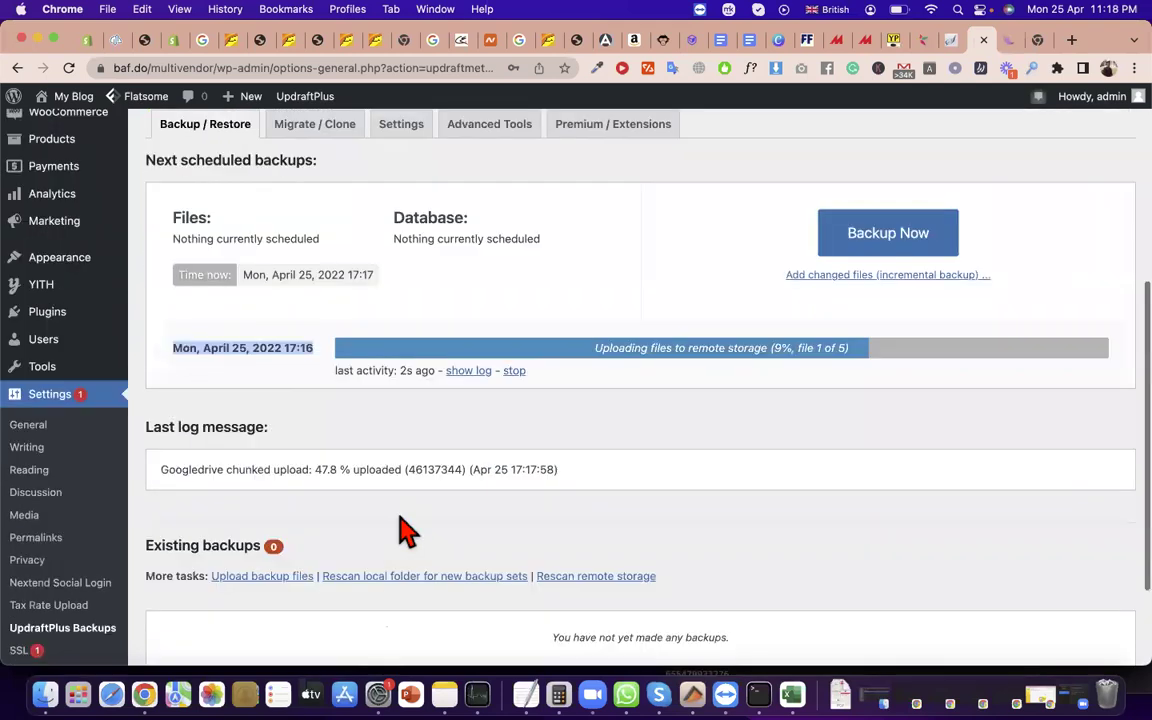
triple_click(314, 484)
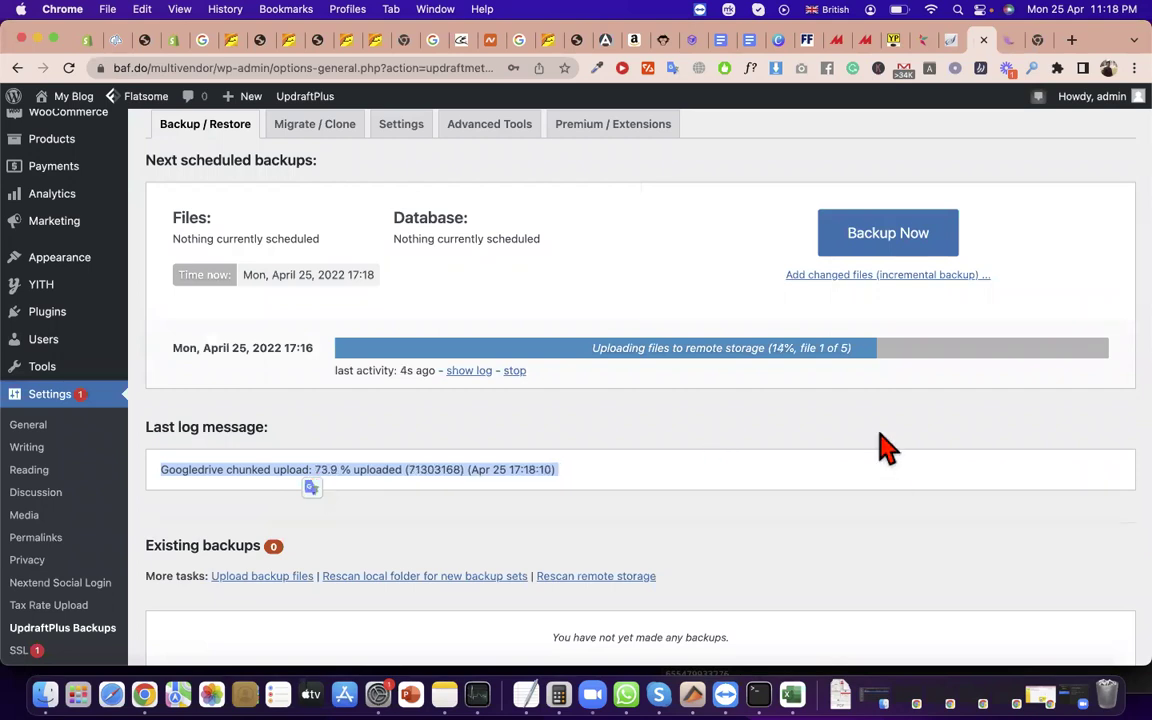
click(442, 540)
double_click(327, 469)
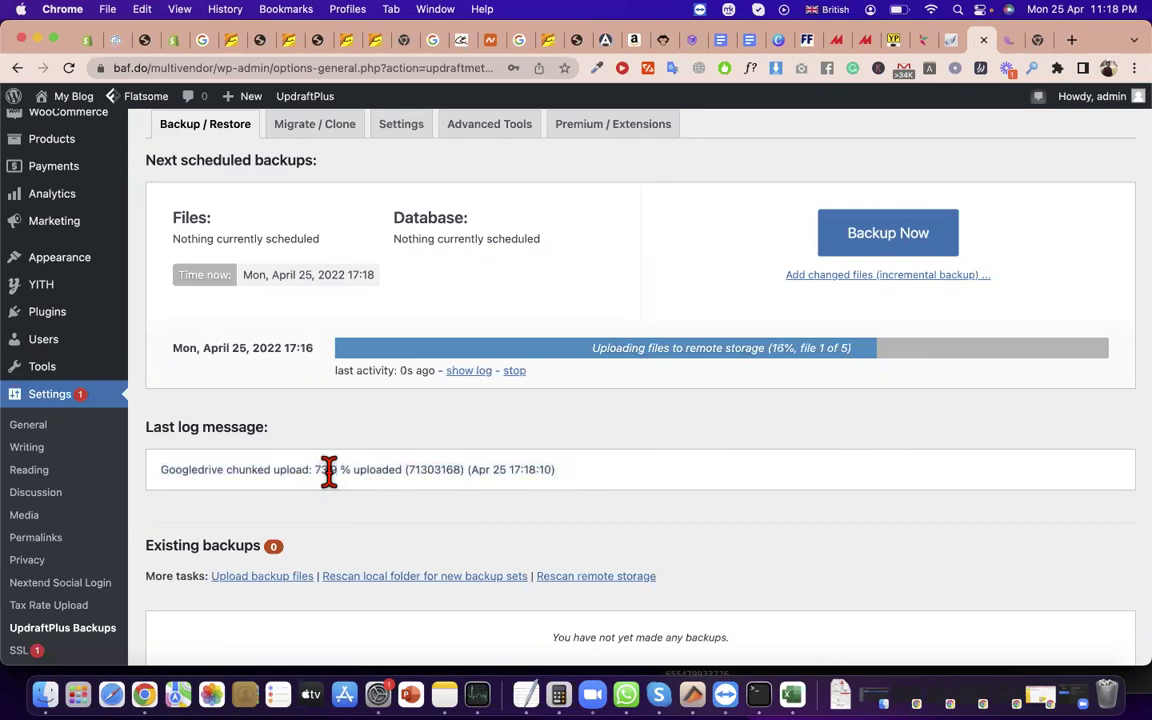
scroll(329, 471, down, 1)
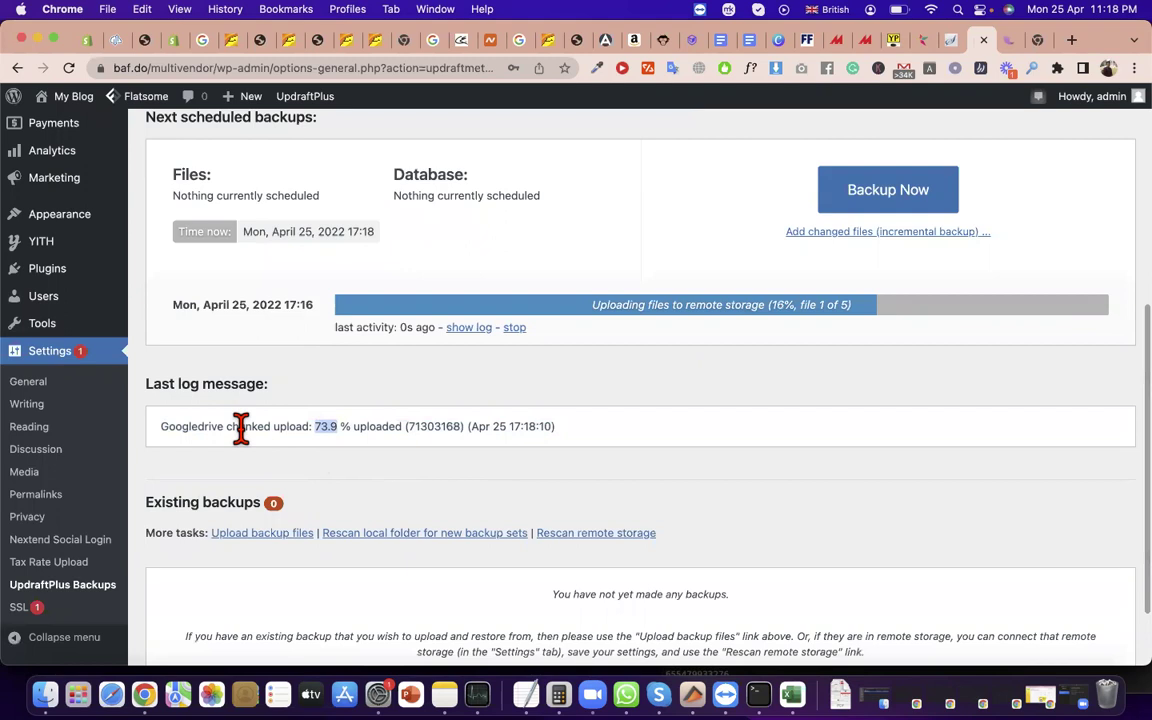
triple_click(241, 428)
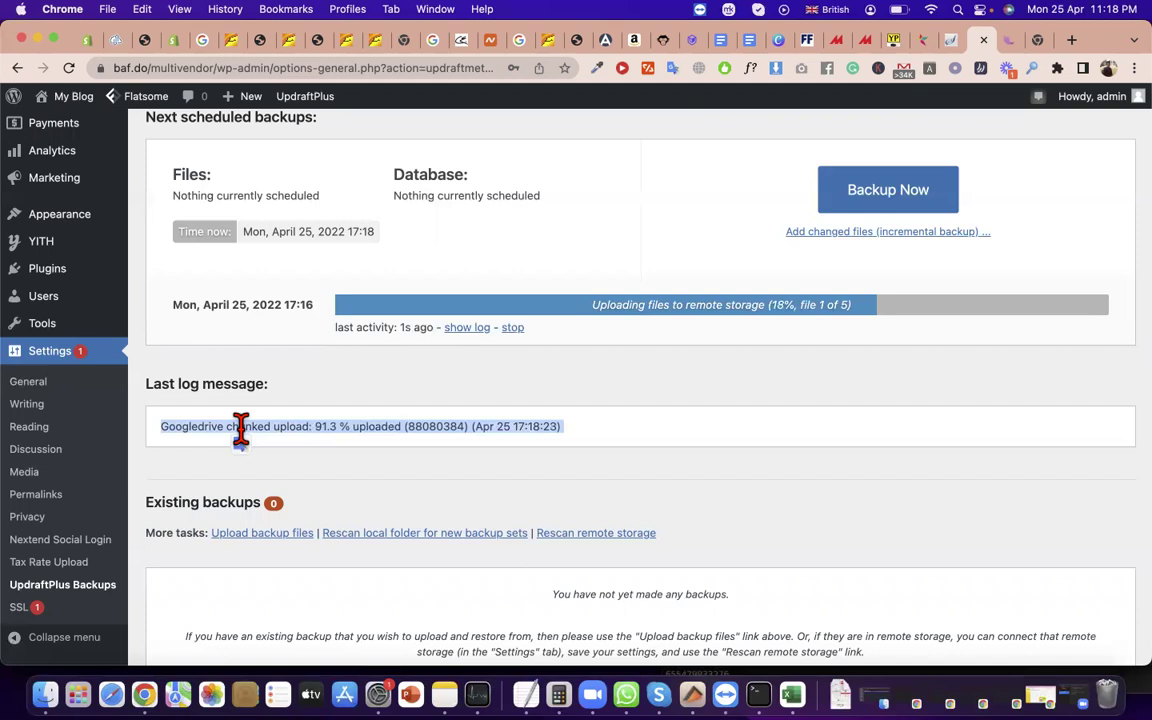
- Monitor the upload to remote storage from the Google Drive authentication notice down to the existing backups section
scroll(840, 535, up, 2)
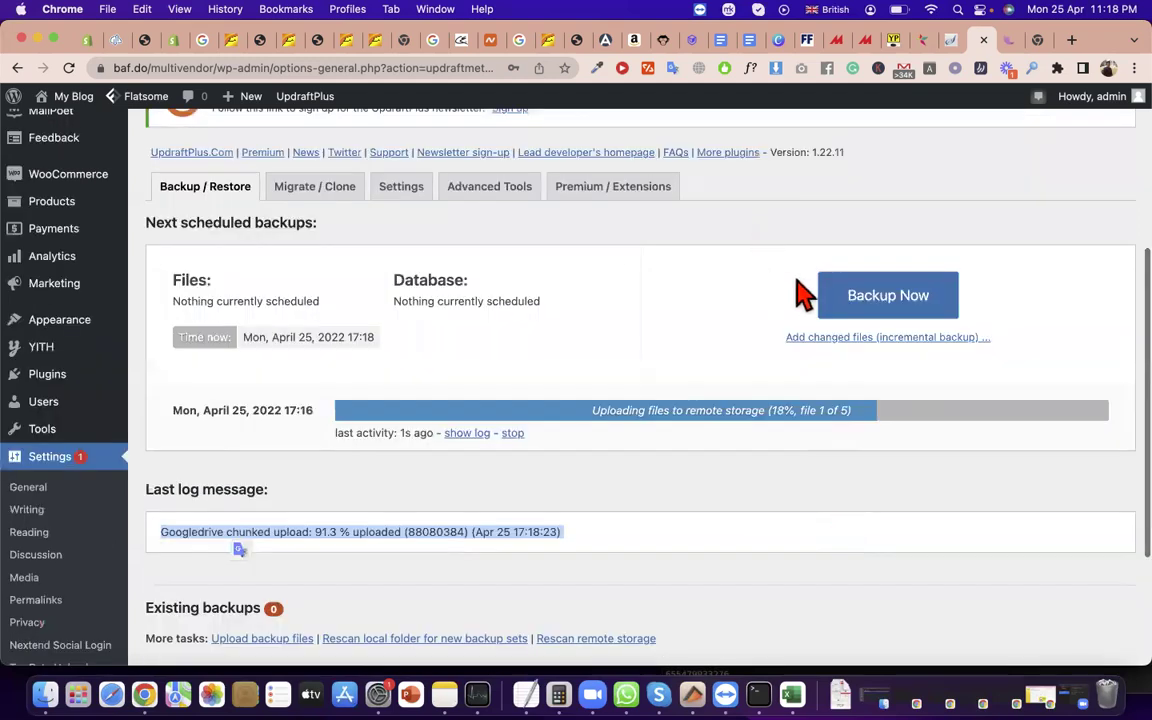
scroll(800, 292, up, 3)
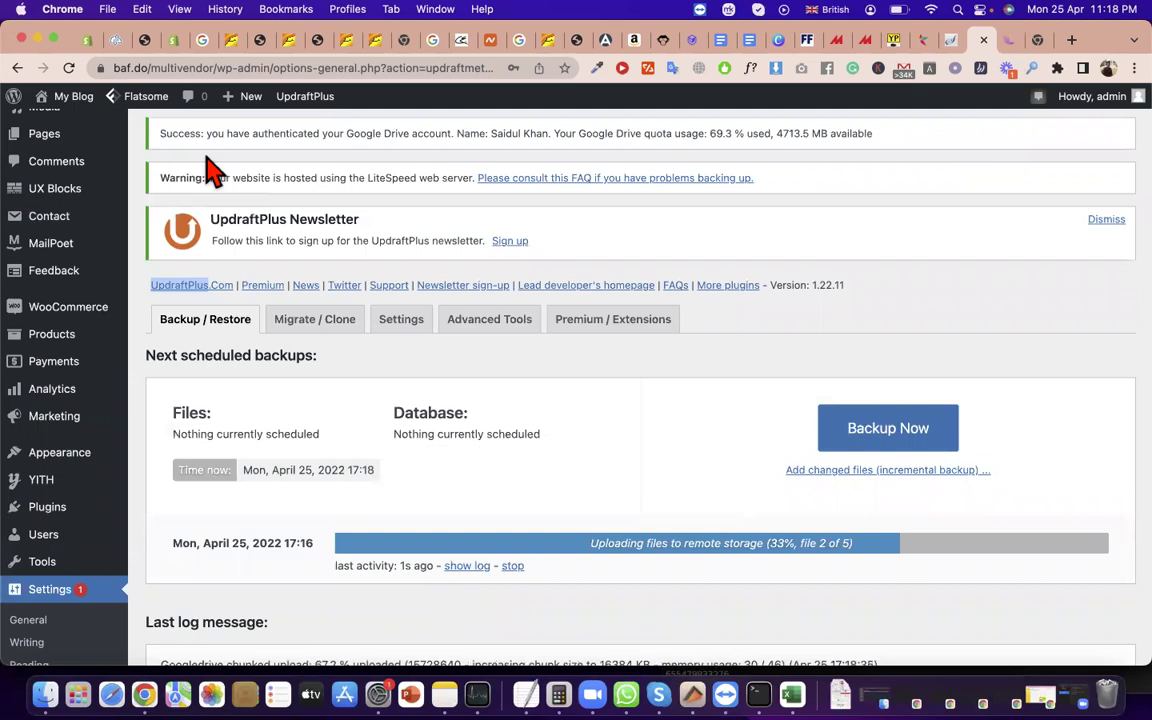
scroll(150, 283, down, 1)
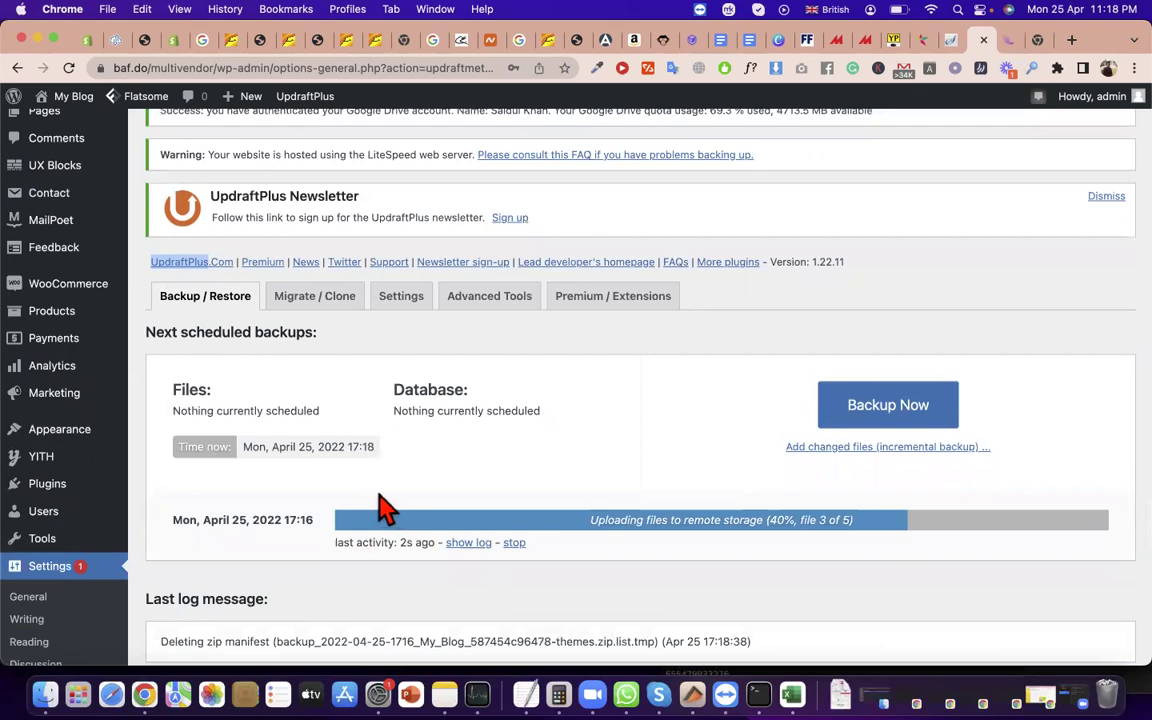
scroll(386, 510, down, 3)
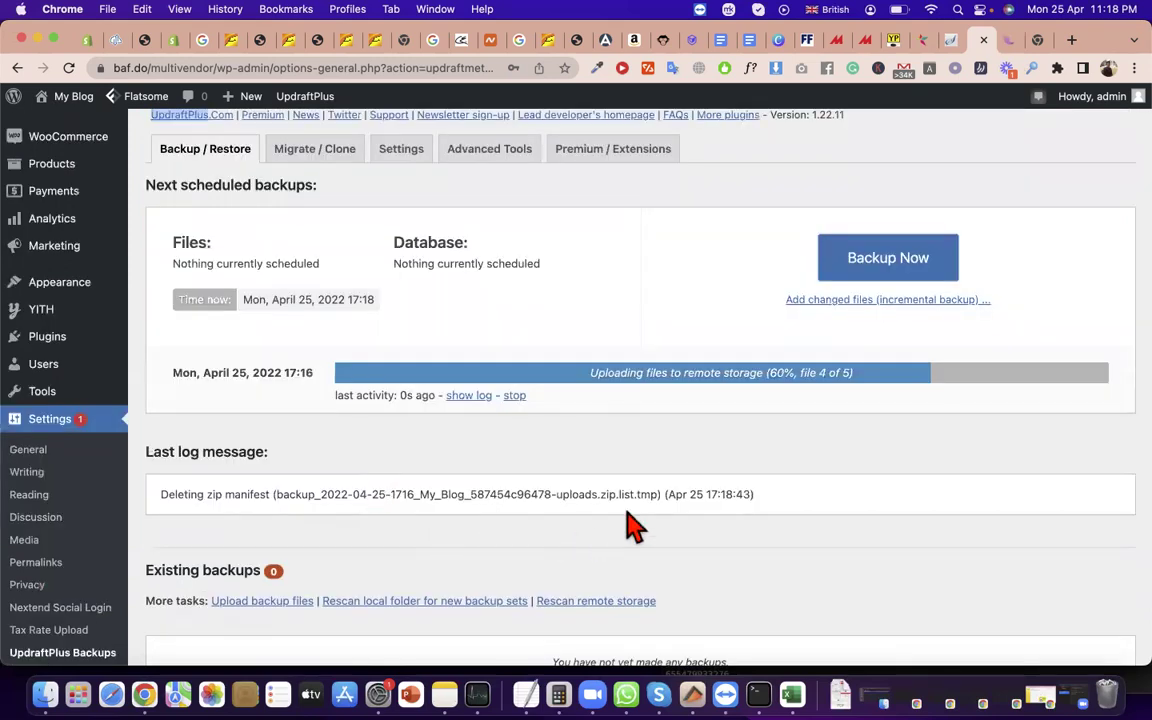
scroll(630, 525, down, 3)
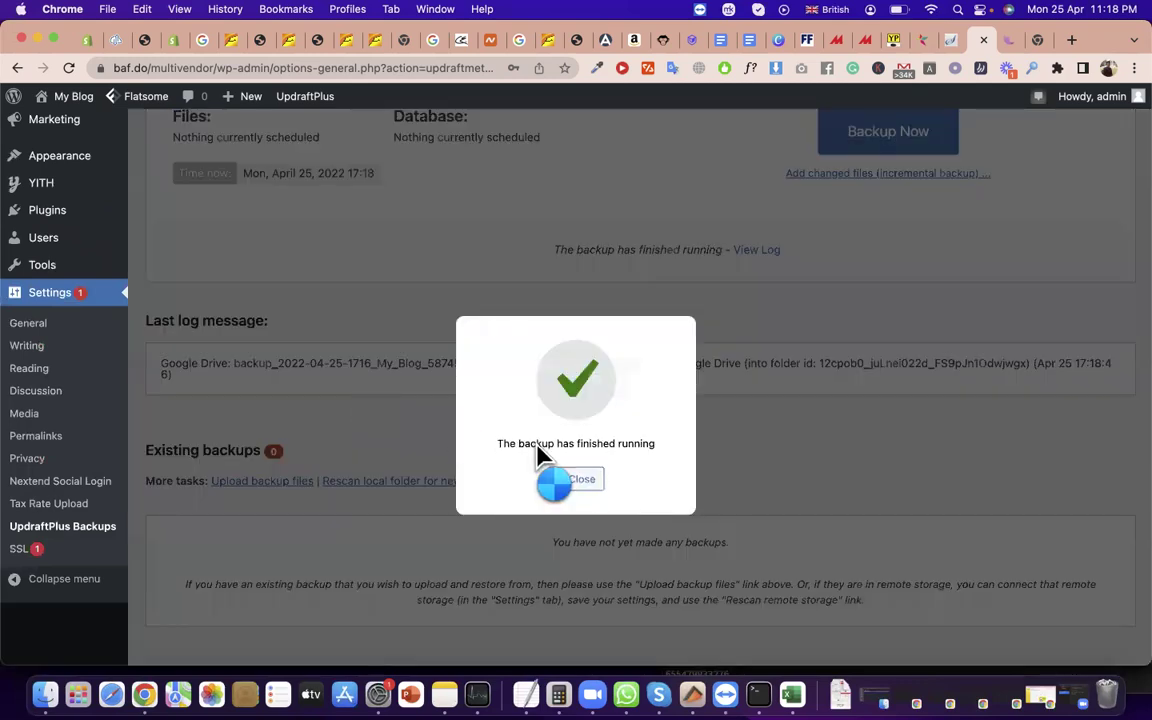
- Dismiss the backup completion notice and look over the raw backup history of the Apr 25, 2022 17:16 backup
click(602, 487)
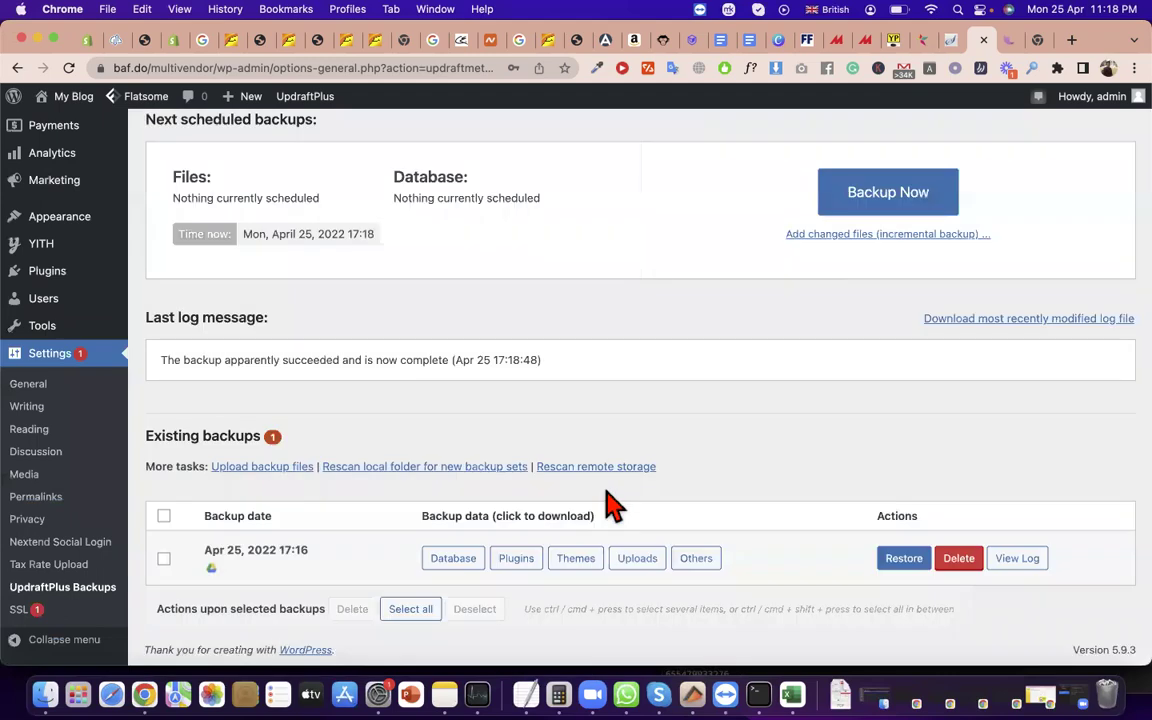
click(228, 550)
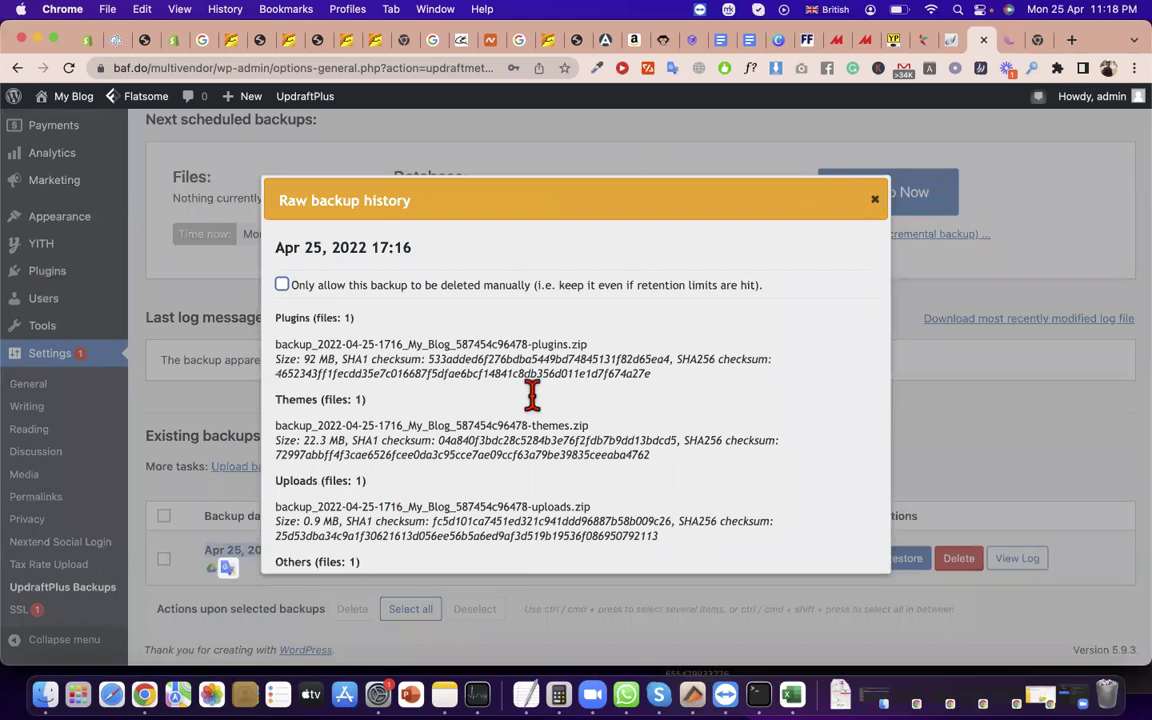
click(876, 200)
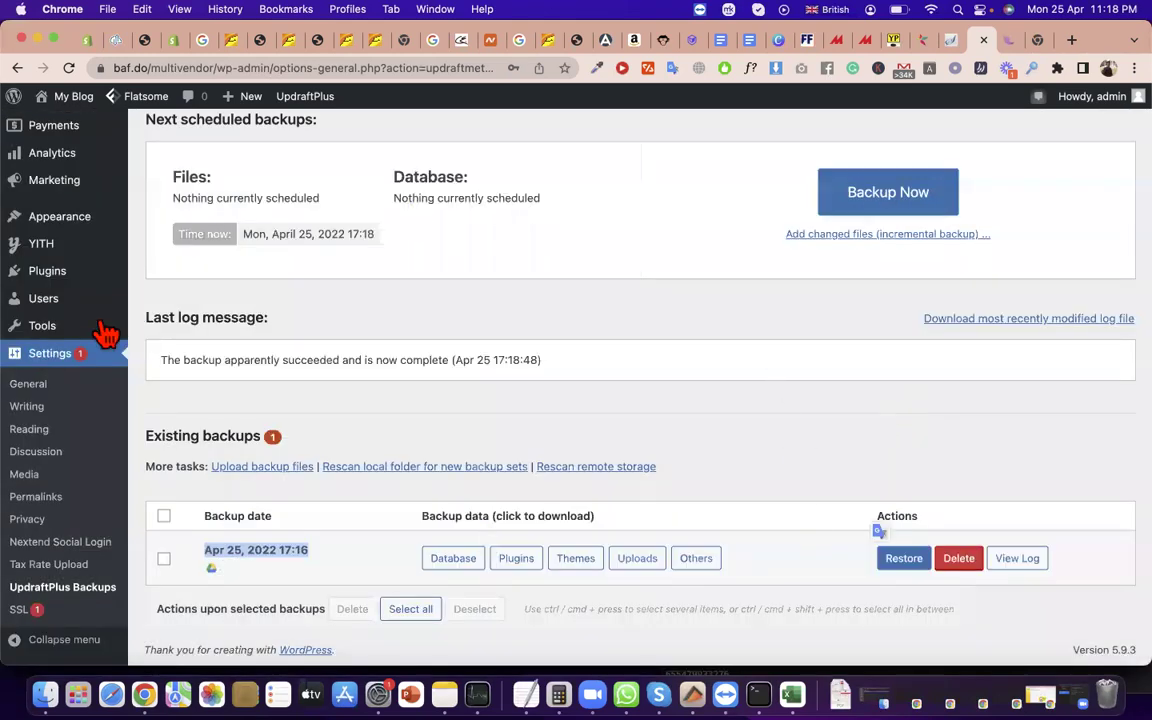
- Open the site's Pages list and go back to the existing backups in the UpdraftPlus Backups settings
scroll(105, 333, up, 5)
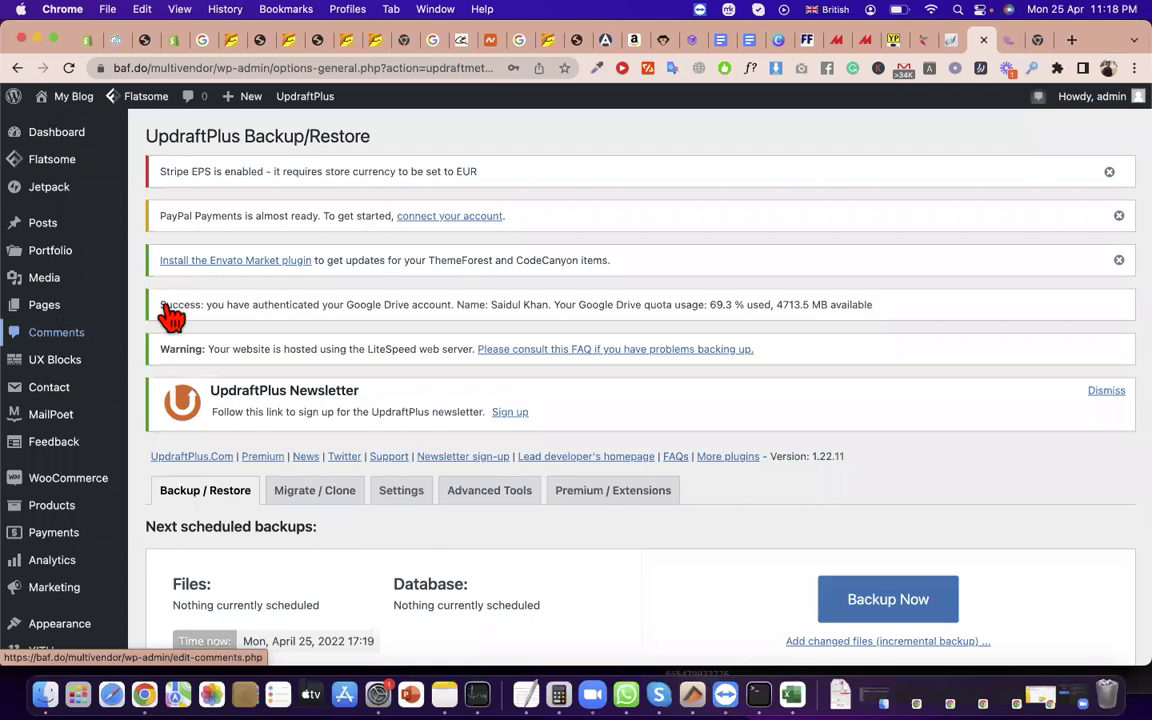
click(110, 586)
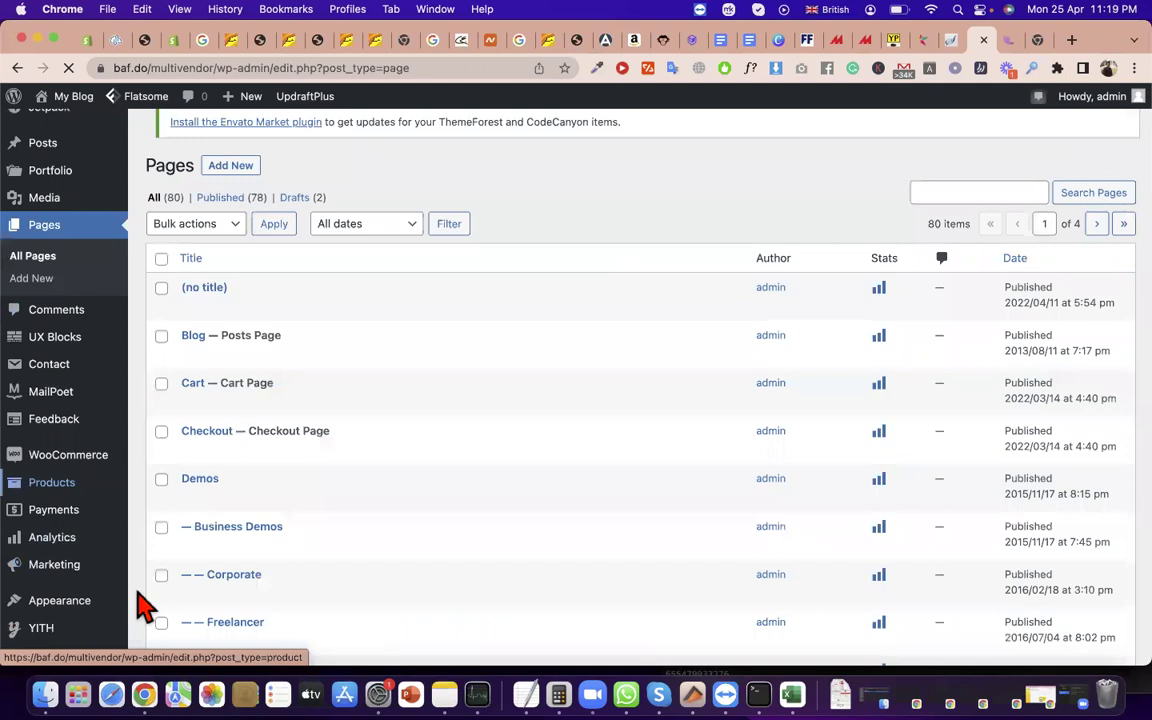
scroll(80, 460, down, 5)
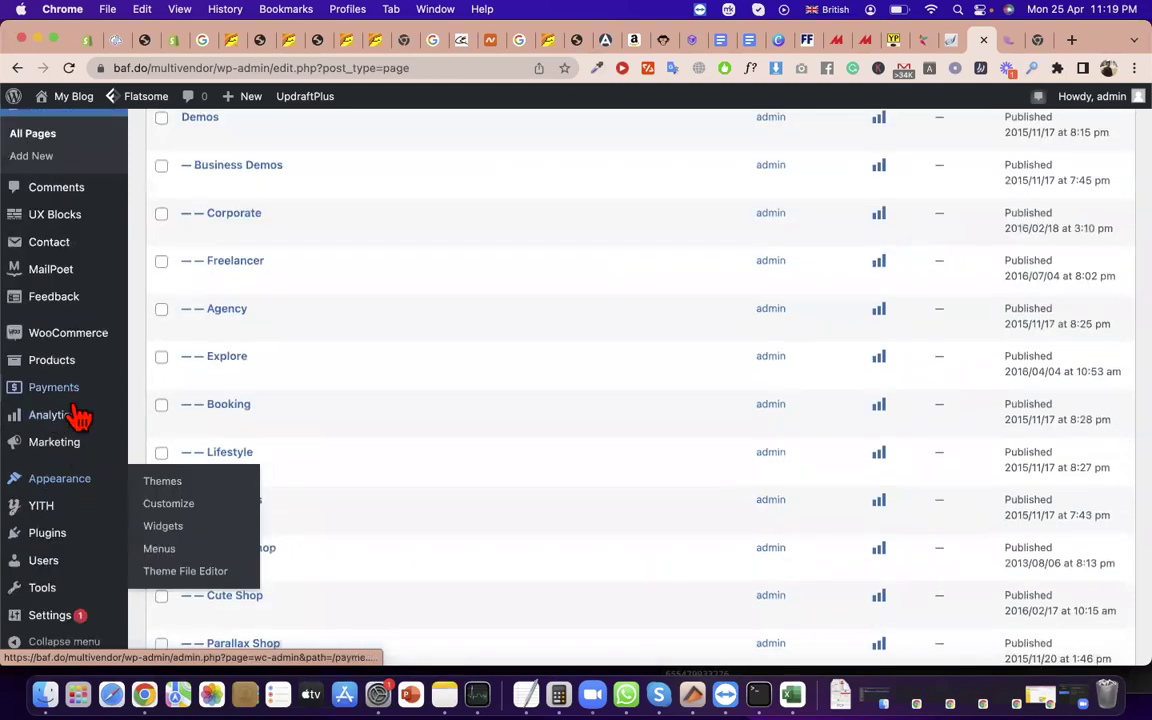
click(168, 598)
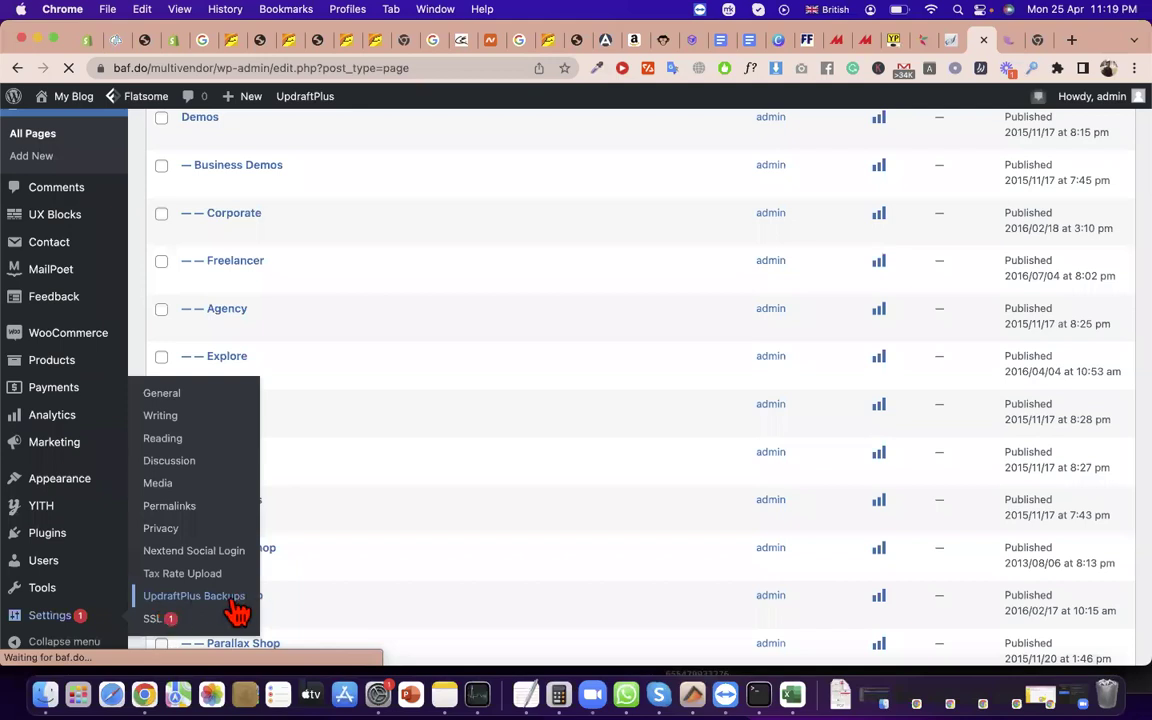
scroll(690, 570, down, 5)
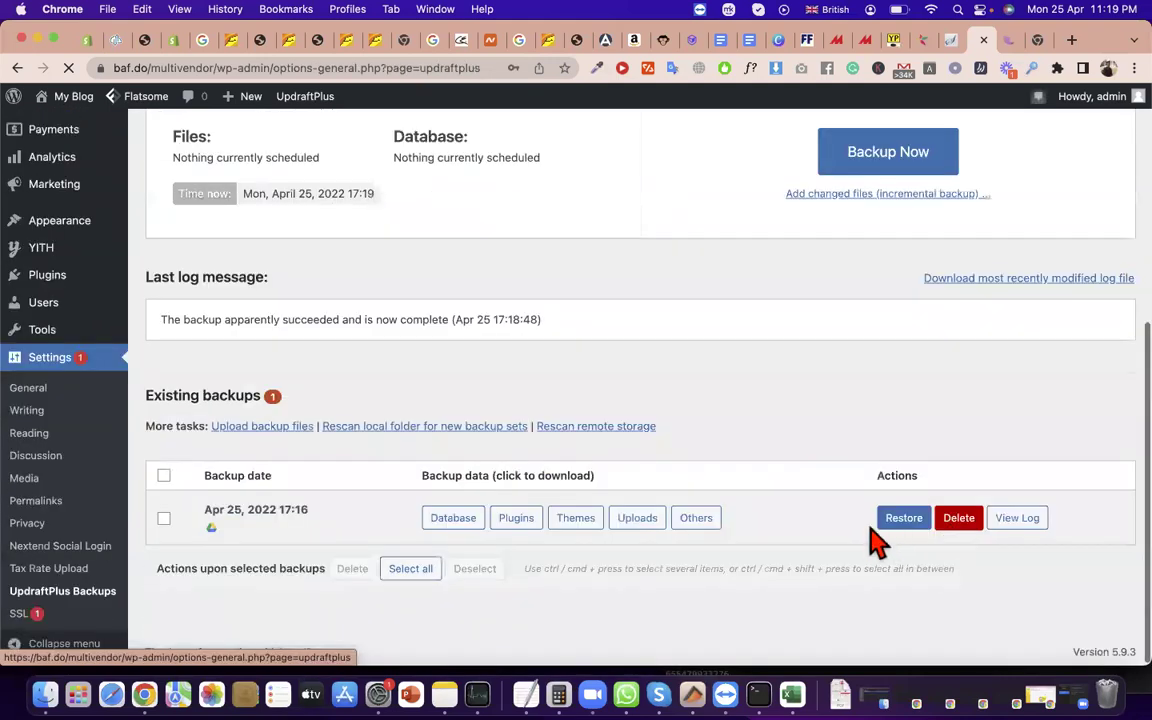
- Begin restoring the Apr 25, 2022 17:16 backup with the Plugins, Themes, Uploads, Others and Database components selected
click(900, 527)
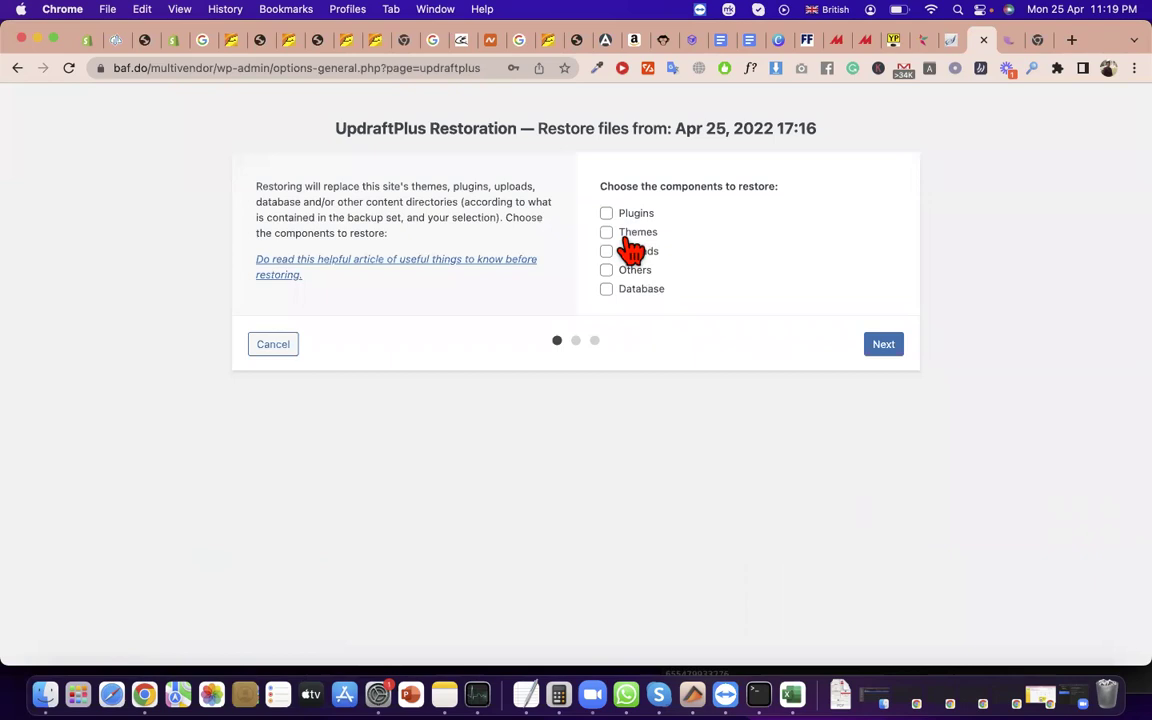
click(606, 213)
click(606, 232)
click(606, 251)
click(606, 270)
click(607, 289)
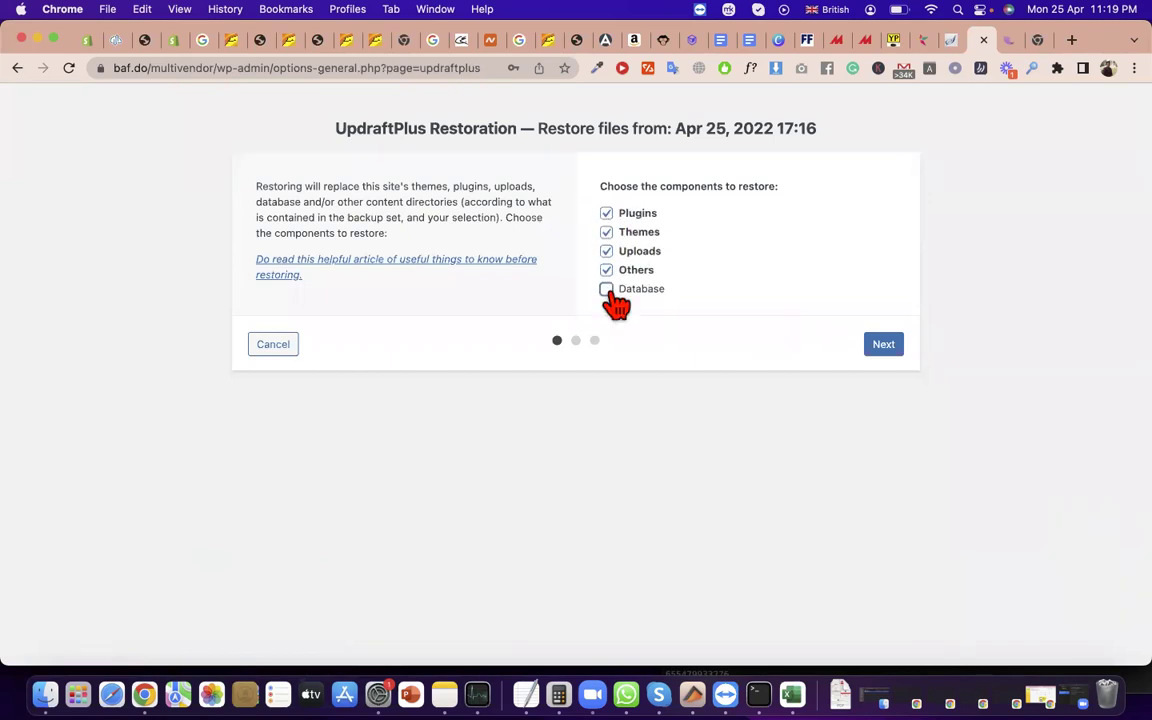
- Proceed with the restoration to retrieve the backup files from Google Drive, and try to continue to the following stage
click(883, 345)
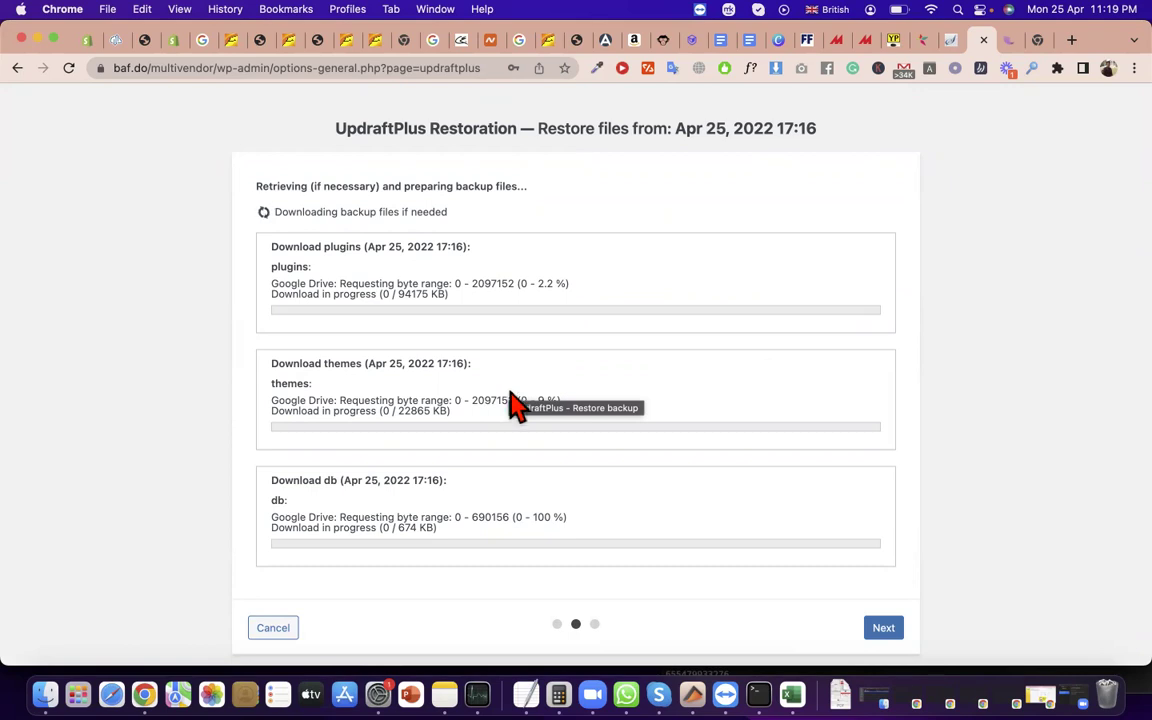
click(893, 628)
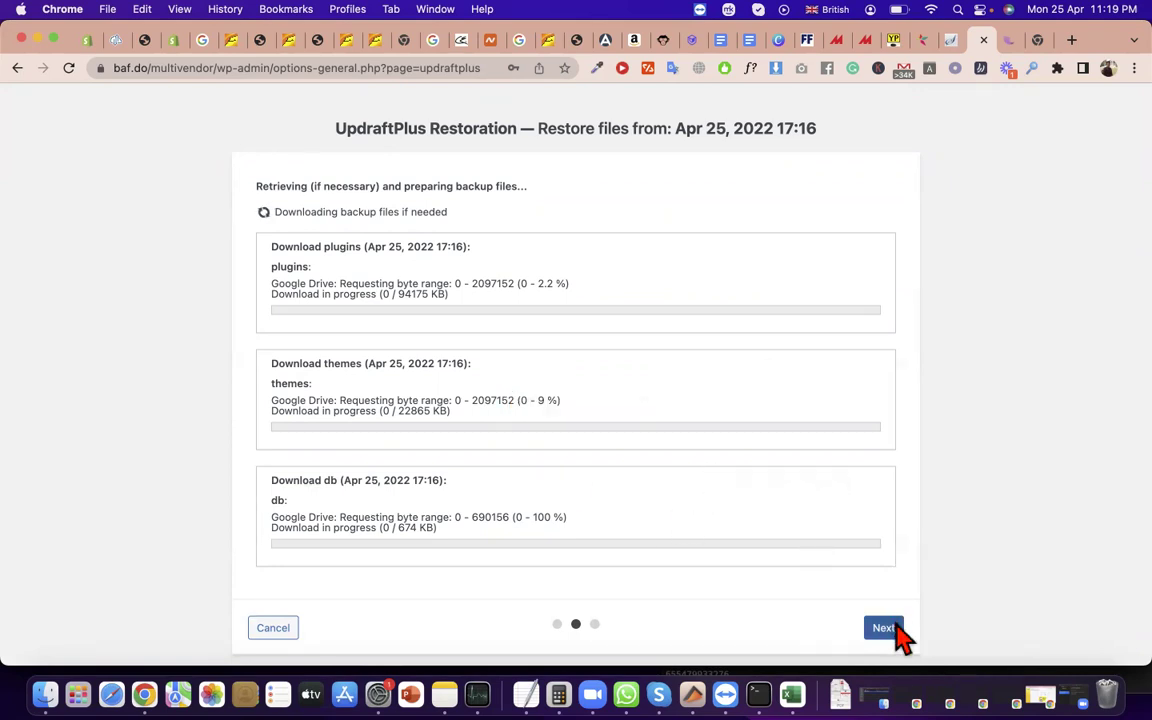
click(718, 184)
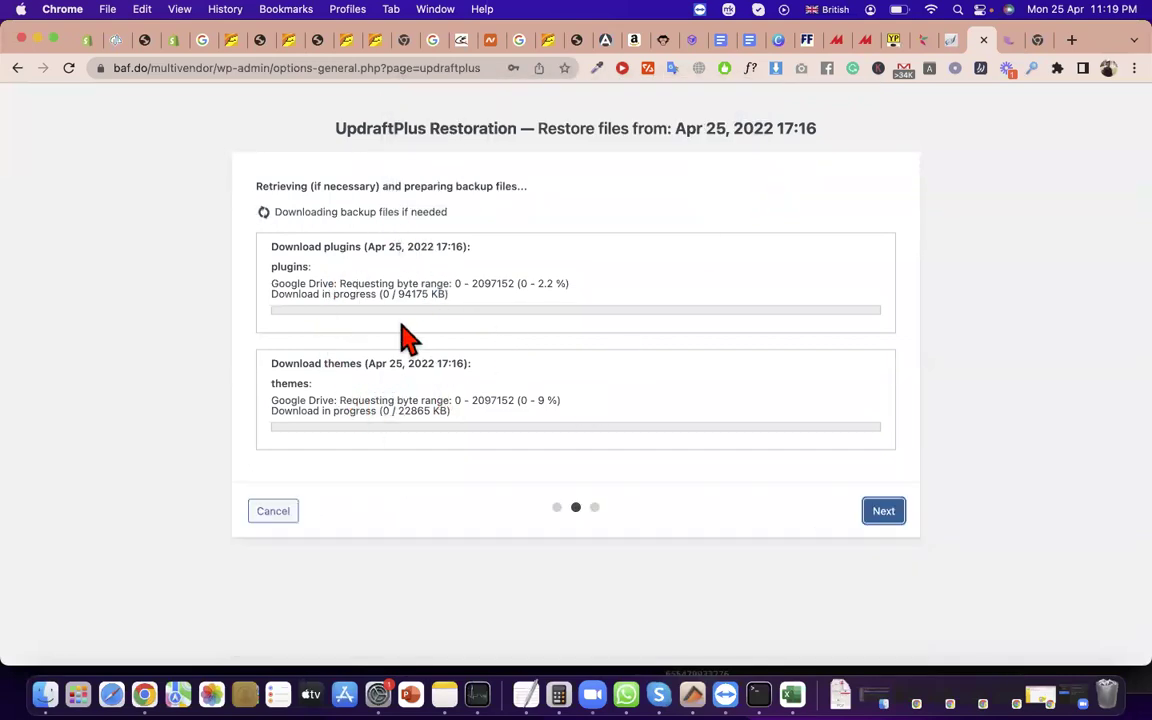
- Check the Google Drive download status of the plugins and themes backup files in the restoration
double_click(340, 278)
click(340, 281)
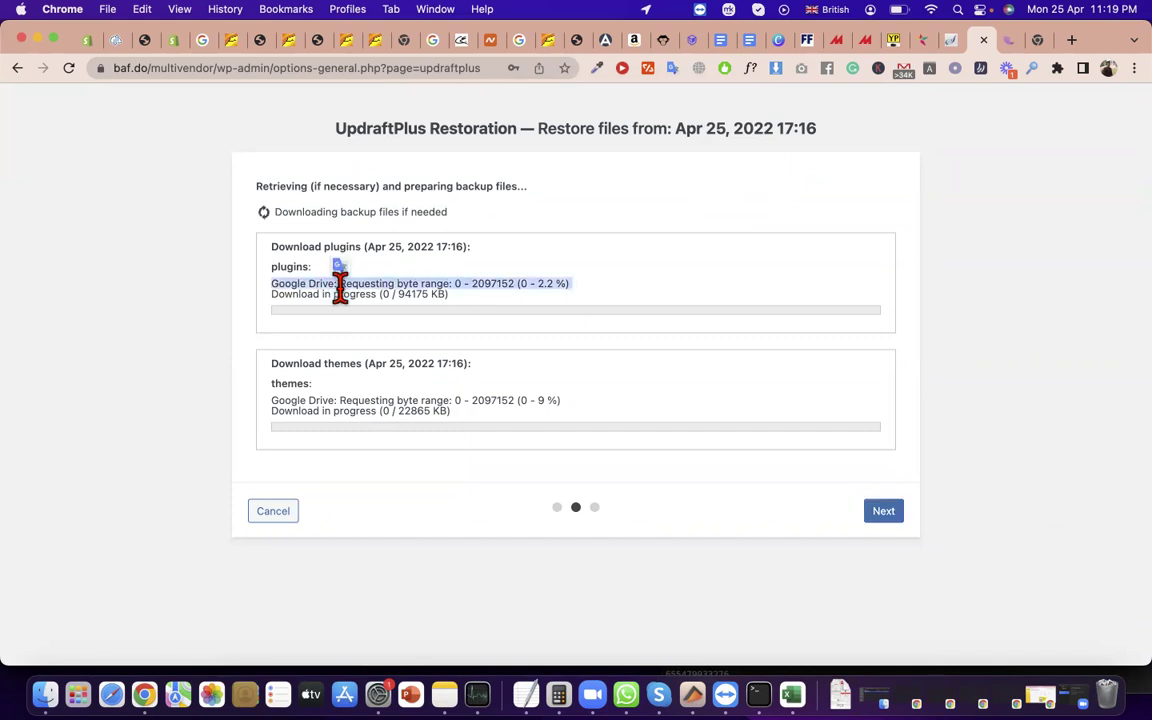
triple_click(366, 410)
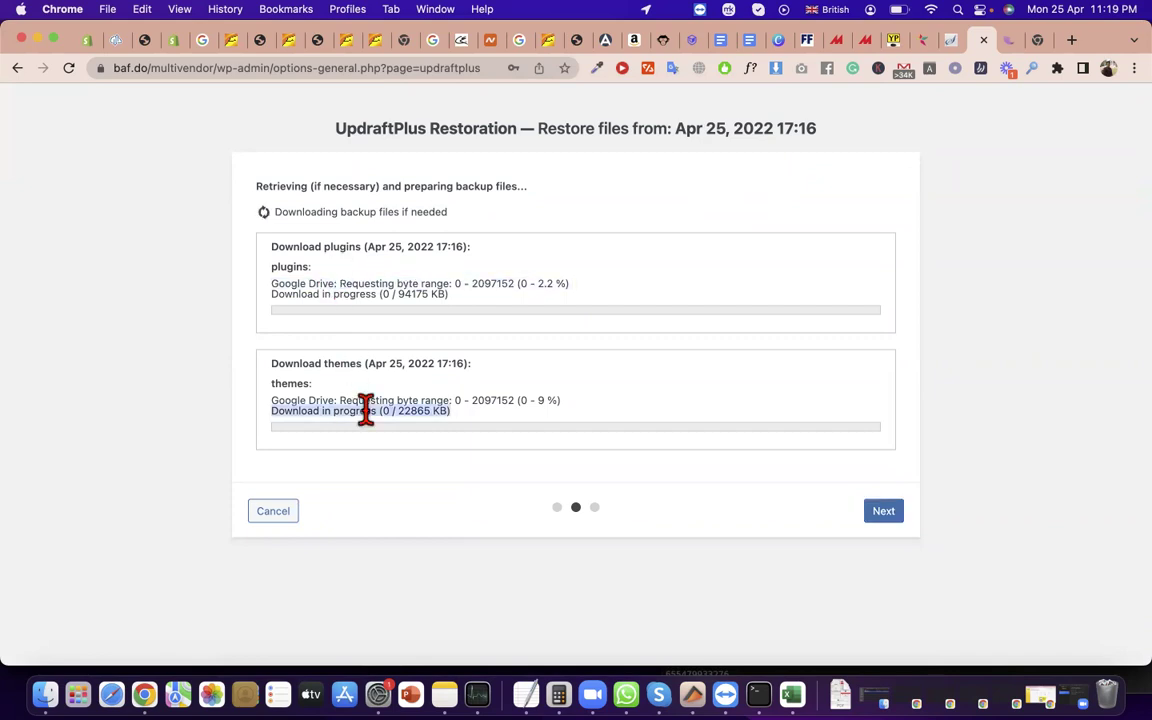
triple_click(447, 401)
triple_click(450, 402)
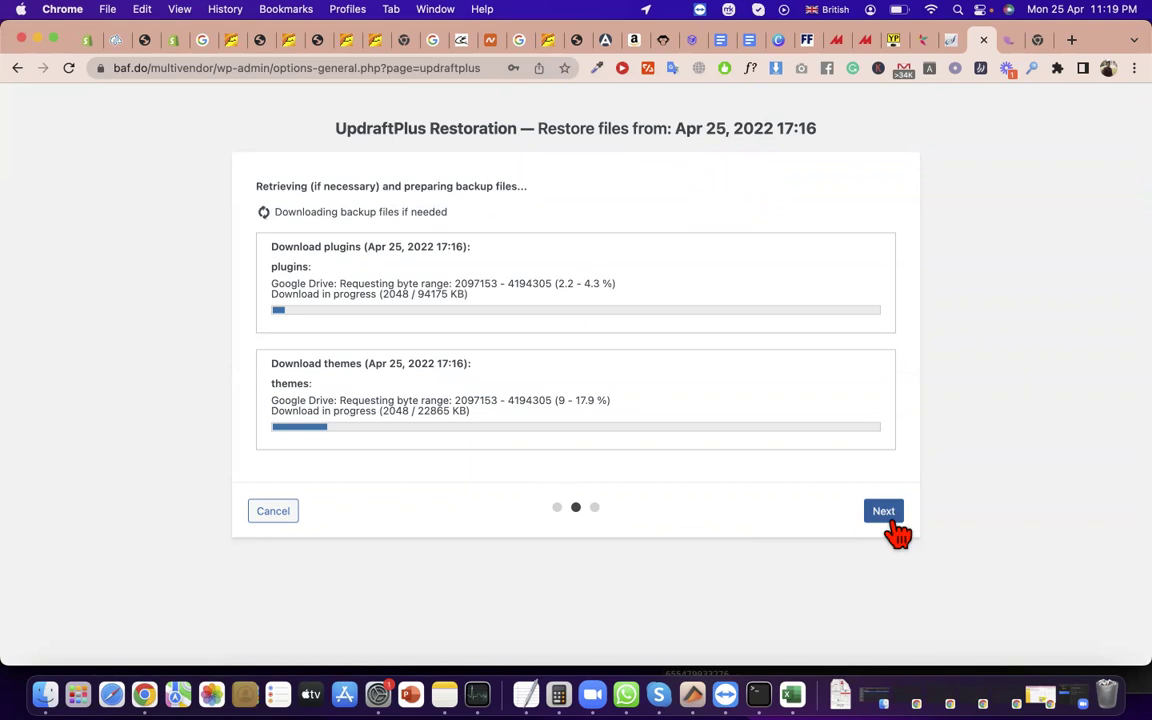
triple_click(455, 400)
triple_click(393, 363)
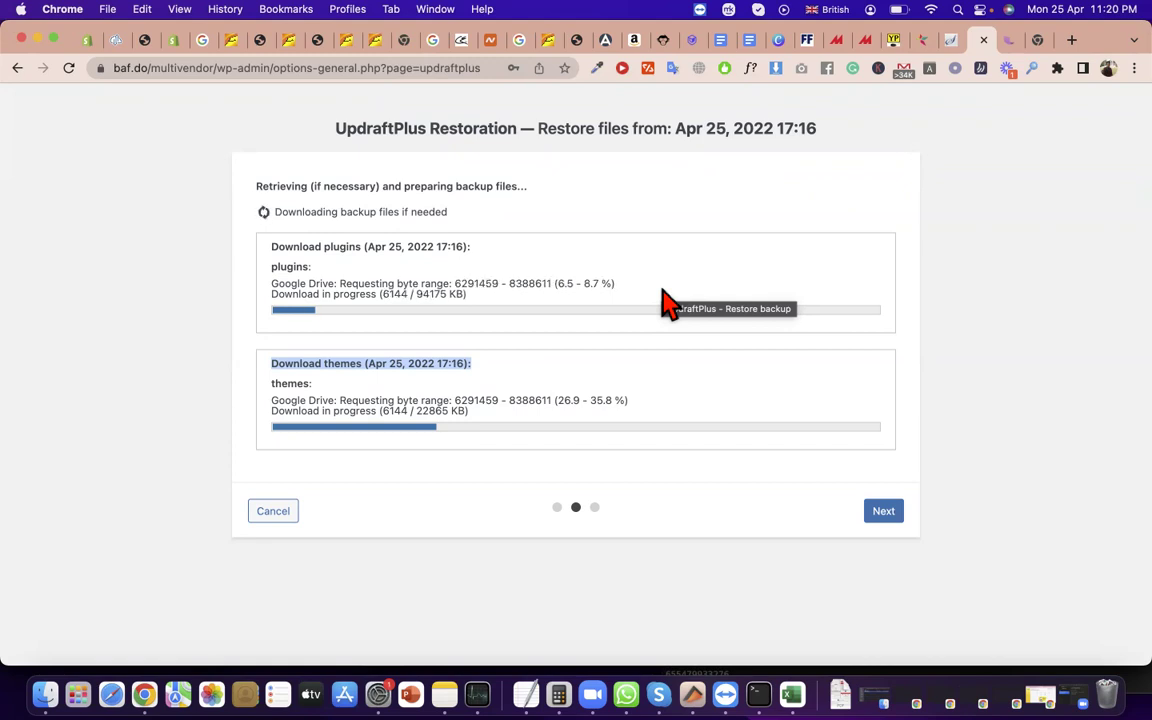
- Review the plugins download progress and try to continue the restoration to the following stage
click(603, 285)
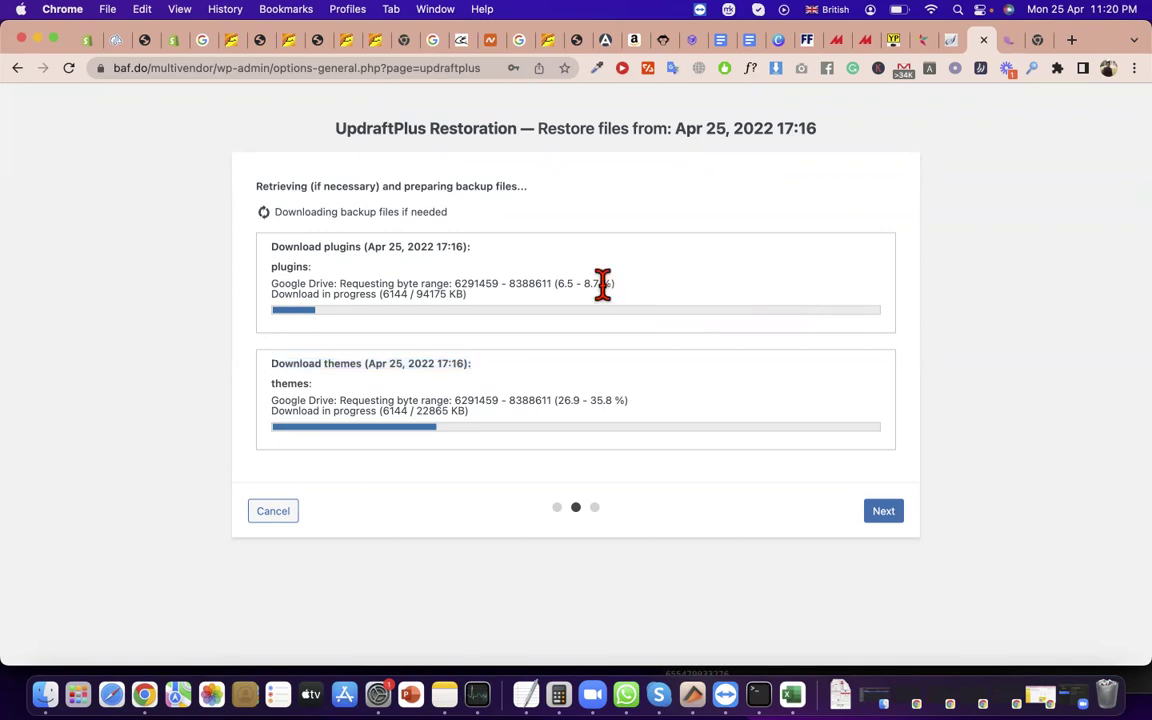
triple_click(603, 285)
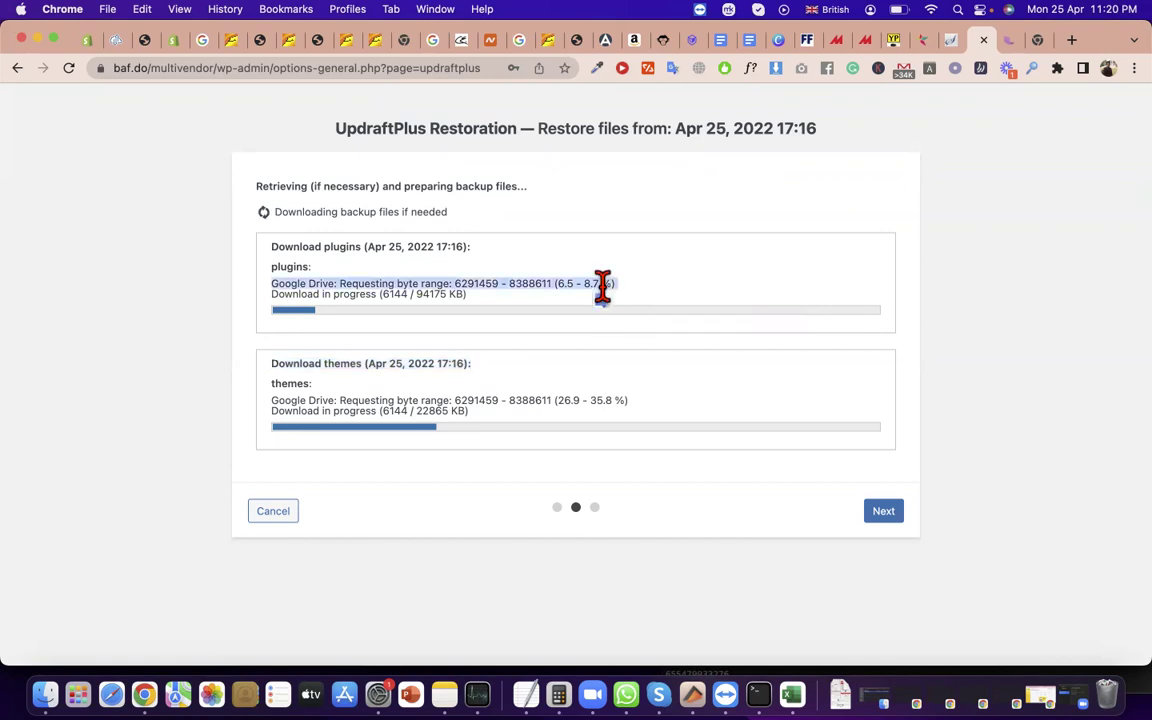
double_click(403, 237)
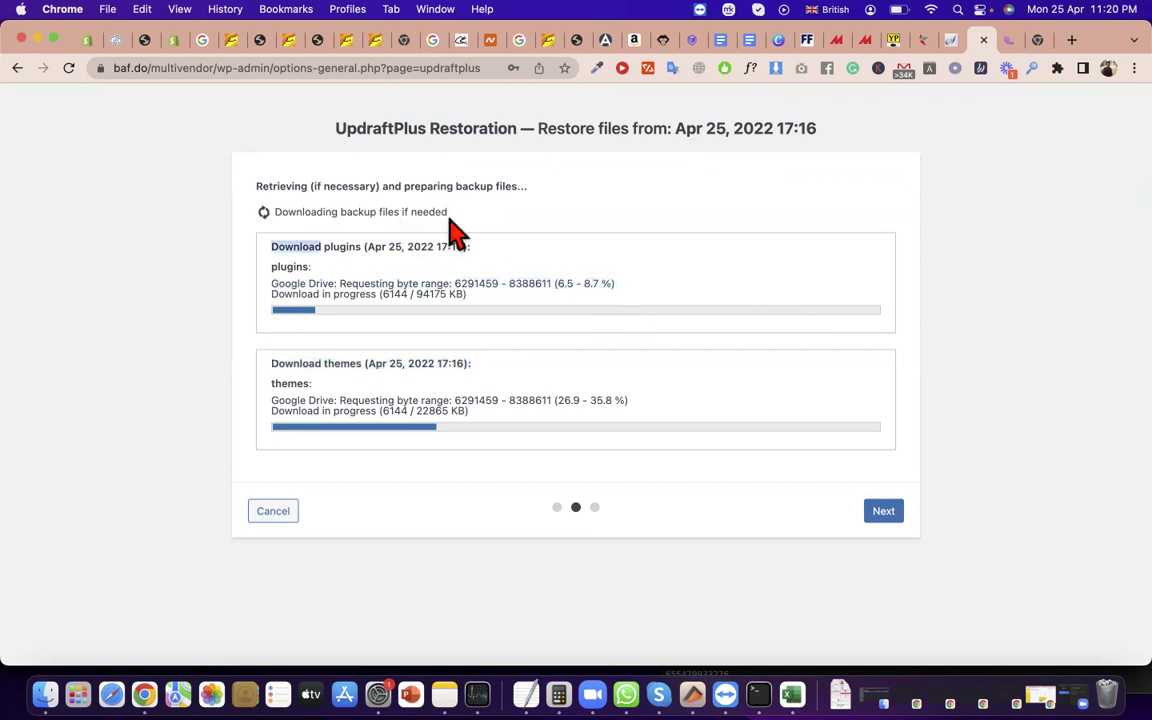
triple_click(437, 215)
triple_click(440, 245)
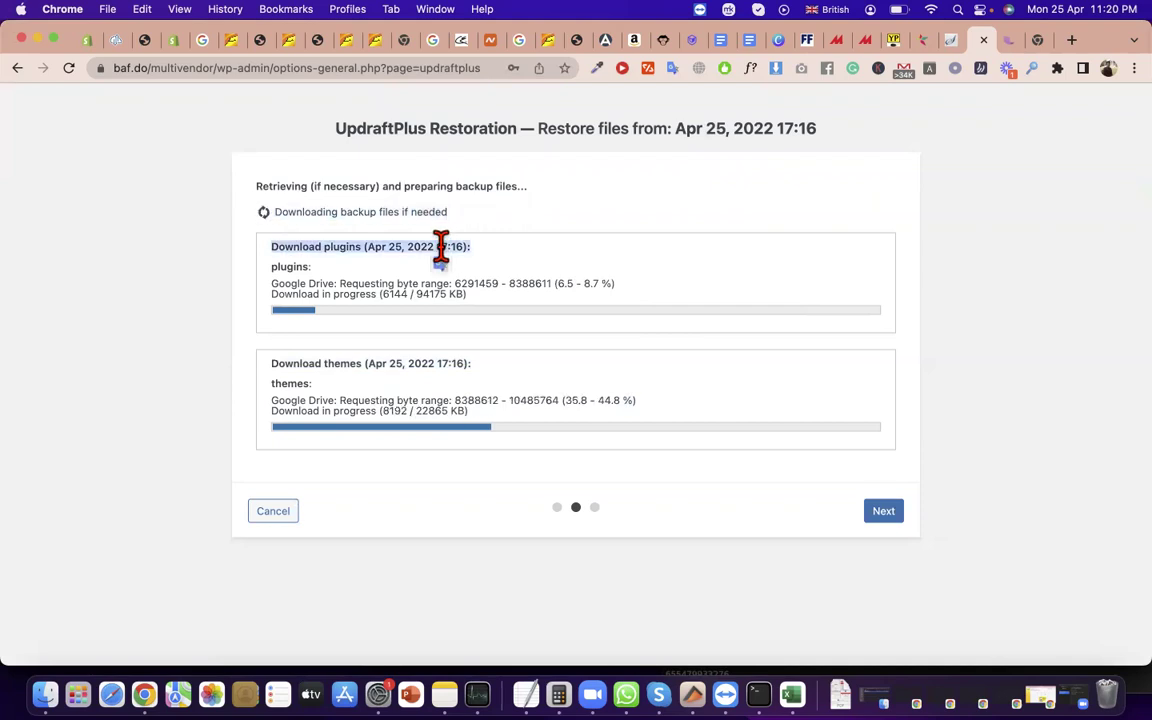
triple_click(469, 283)
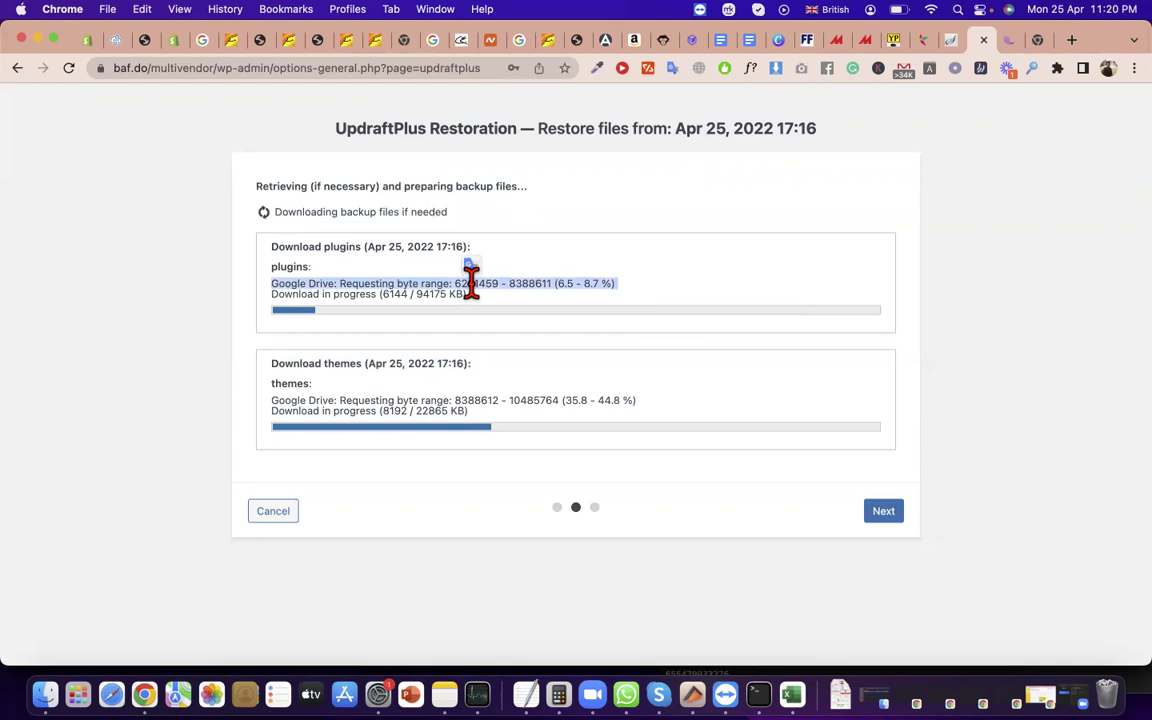
triple_click(432, 296)
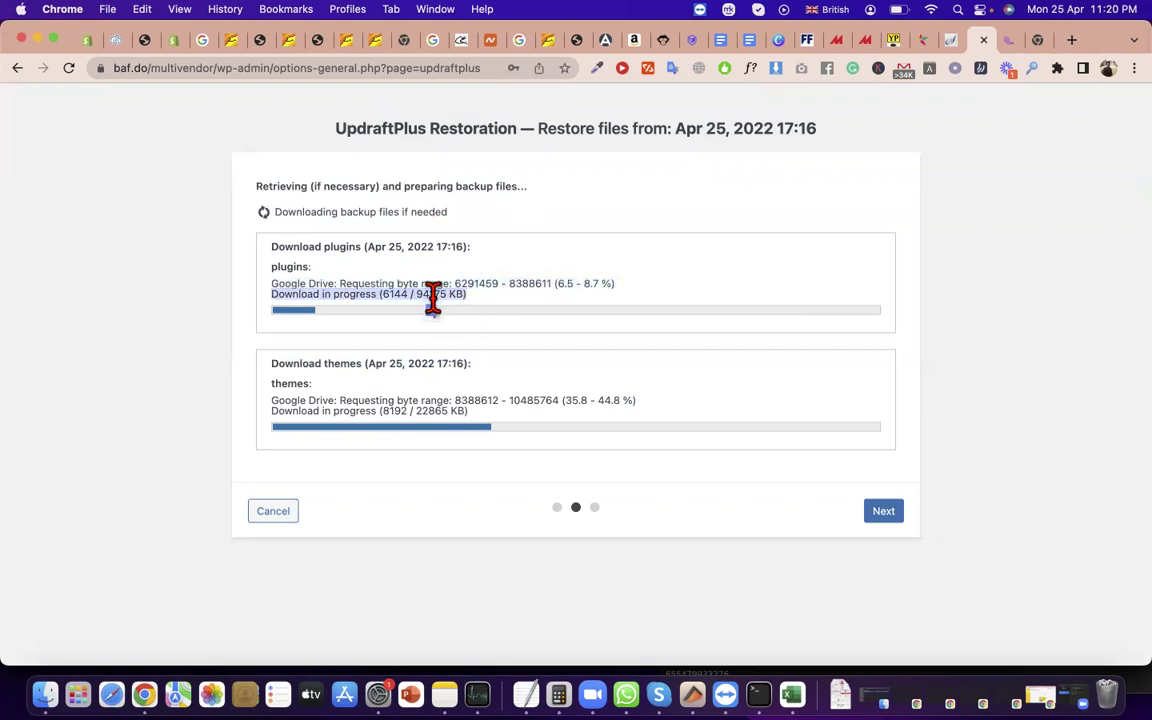
triple_click(432, 296)
double_click(481, 283)
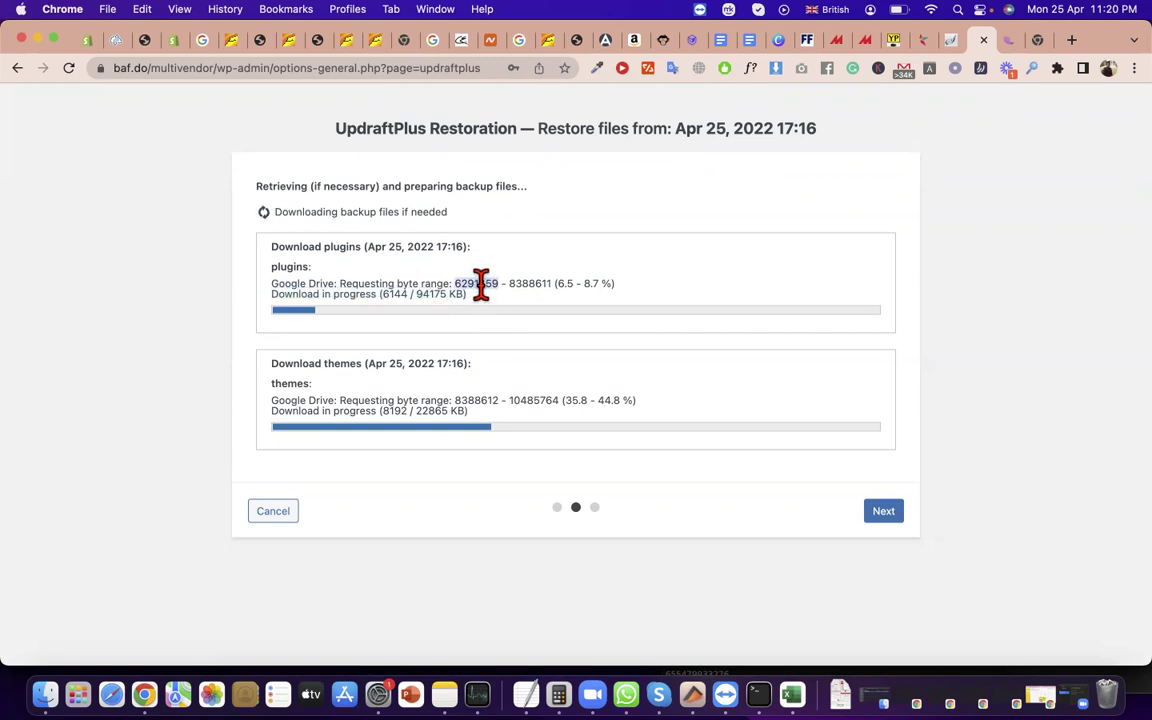
triple_click(481, 283)
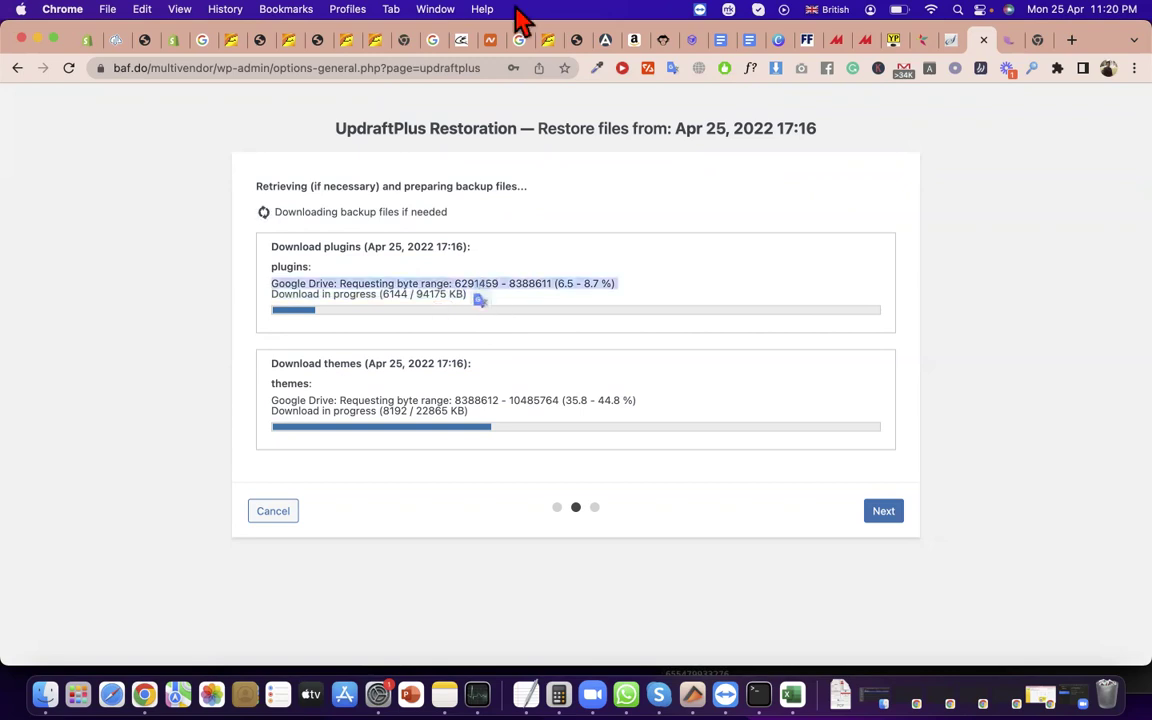
click(886, 512)
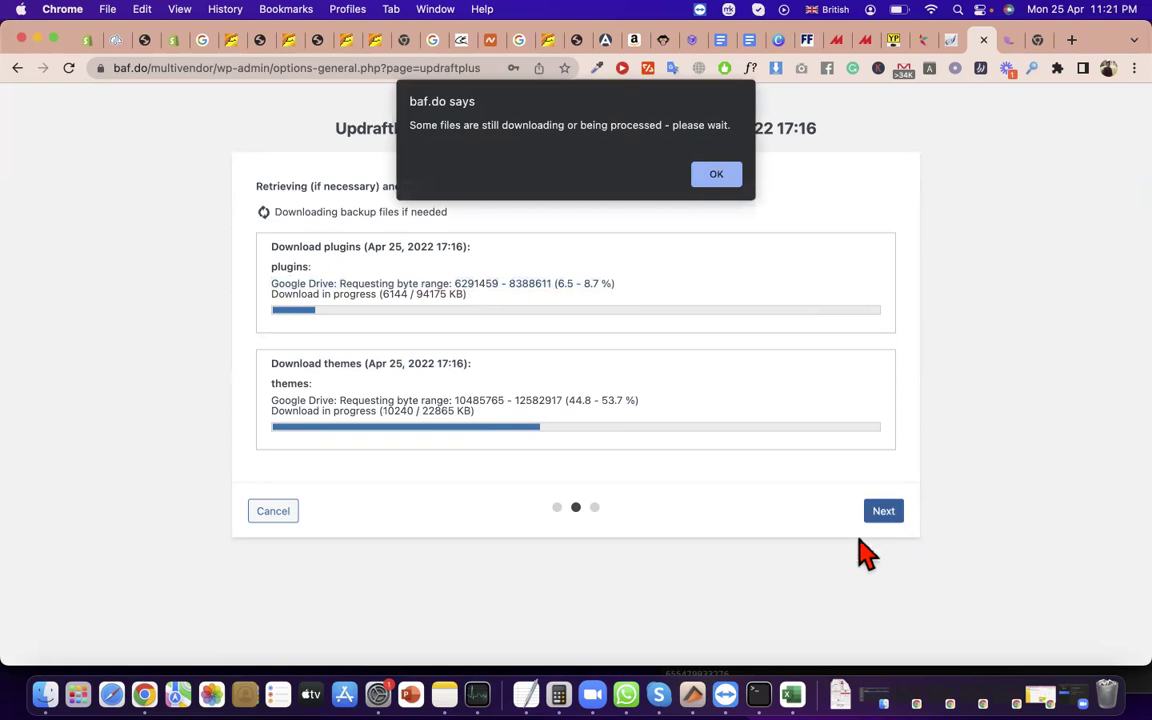
click(722, 178)
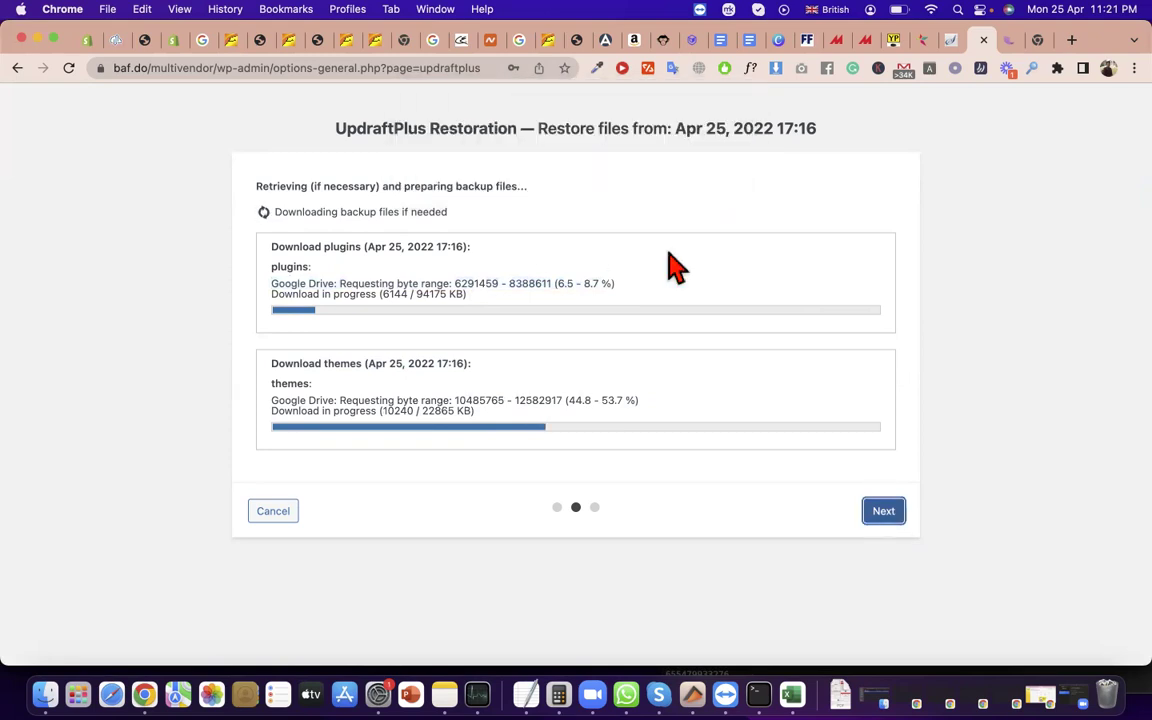
- Monitor the themes and plugins downloads of the Apr 25, 2022 17:16 restoration, comparing their byte ranges and progress
triple_click(423, 188)
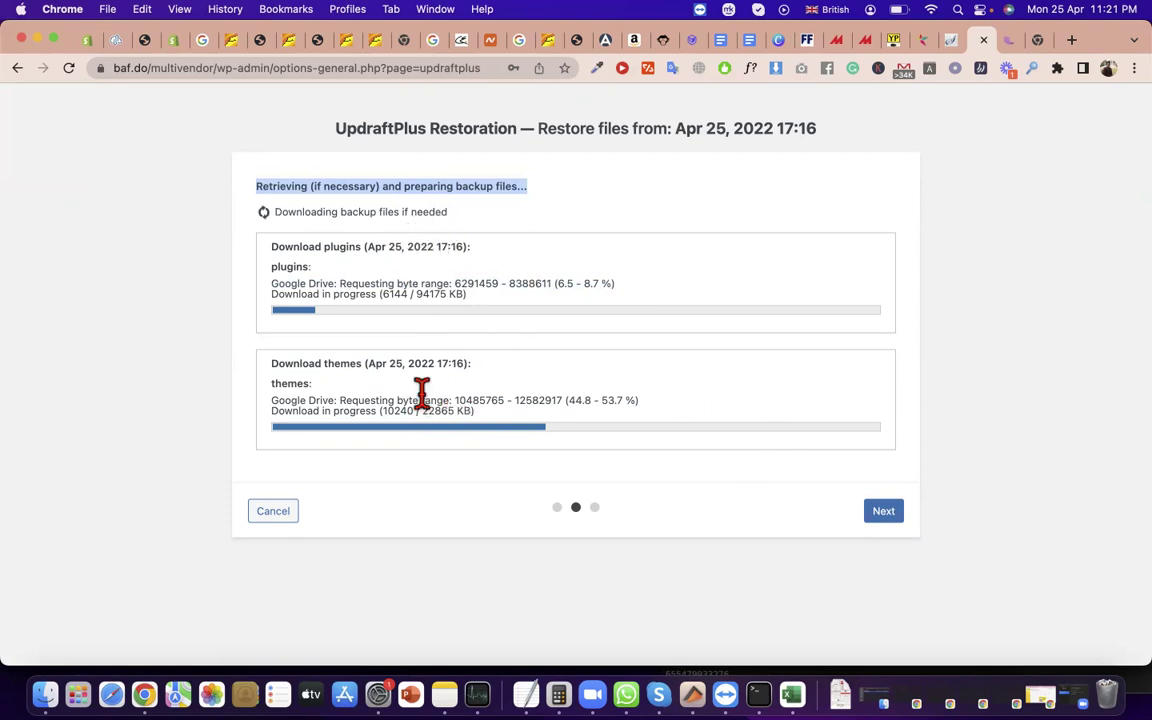
triple_click(319, 211)
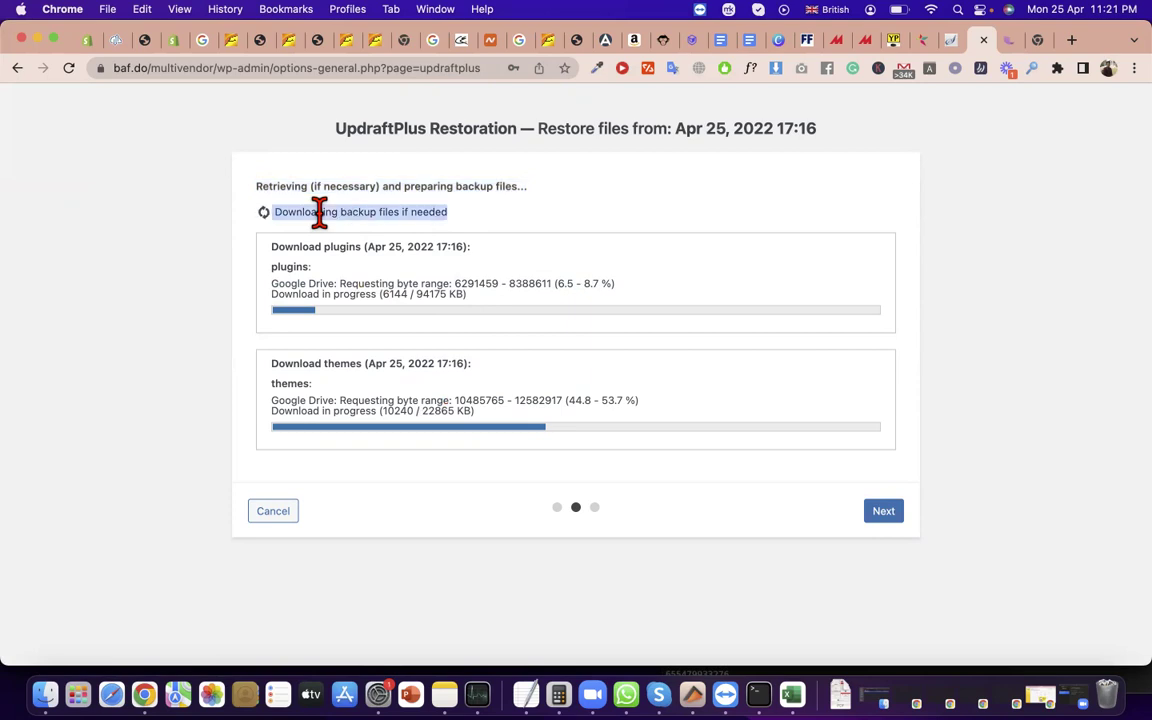
triple_click(502, 400)
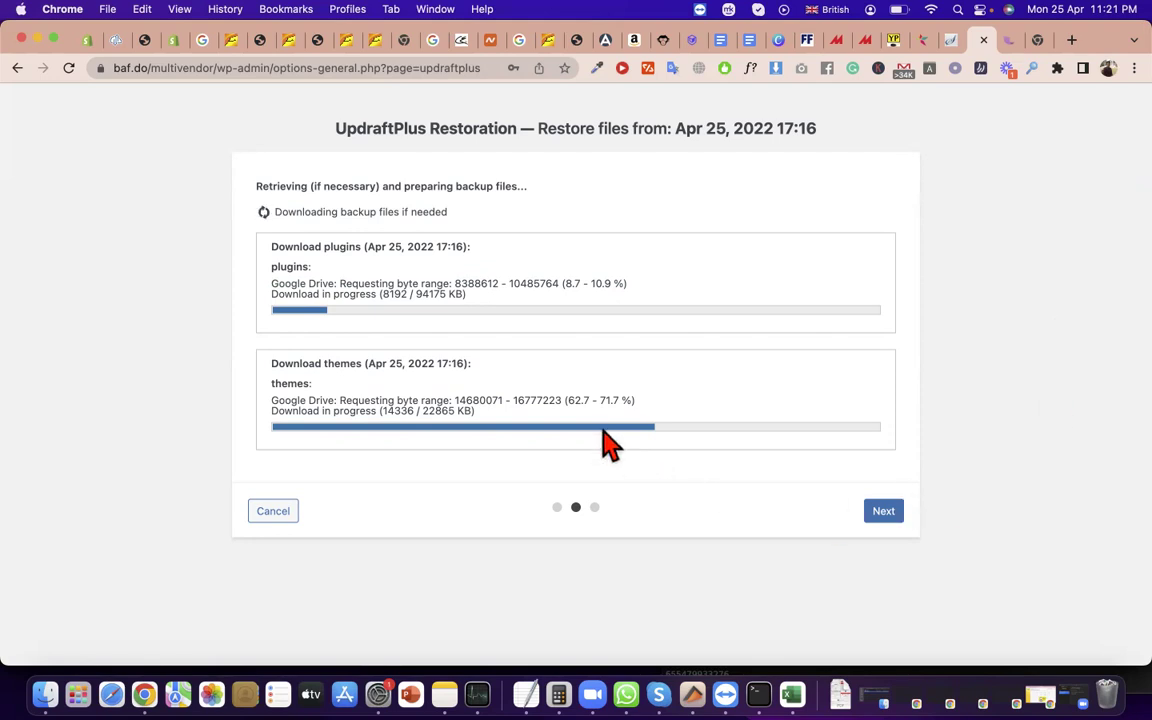
triple_click(569, 400)
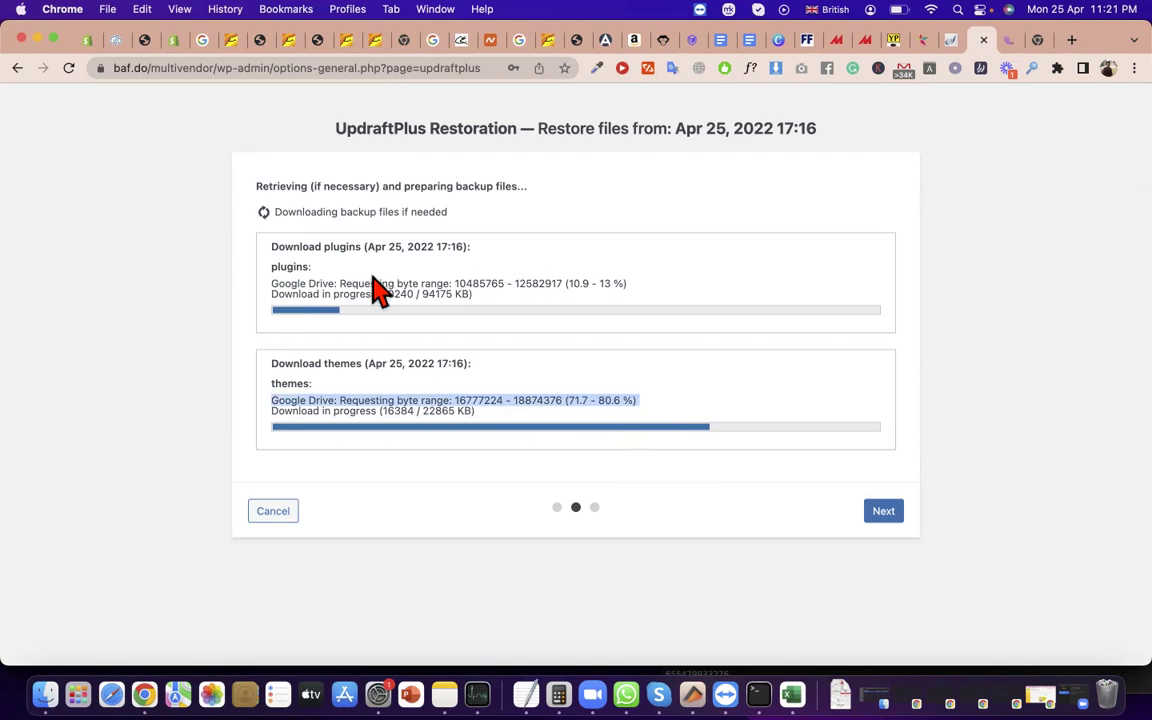
double_click(300, 284)
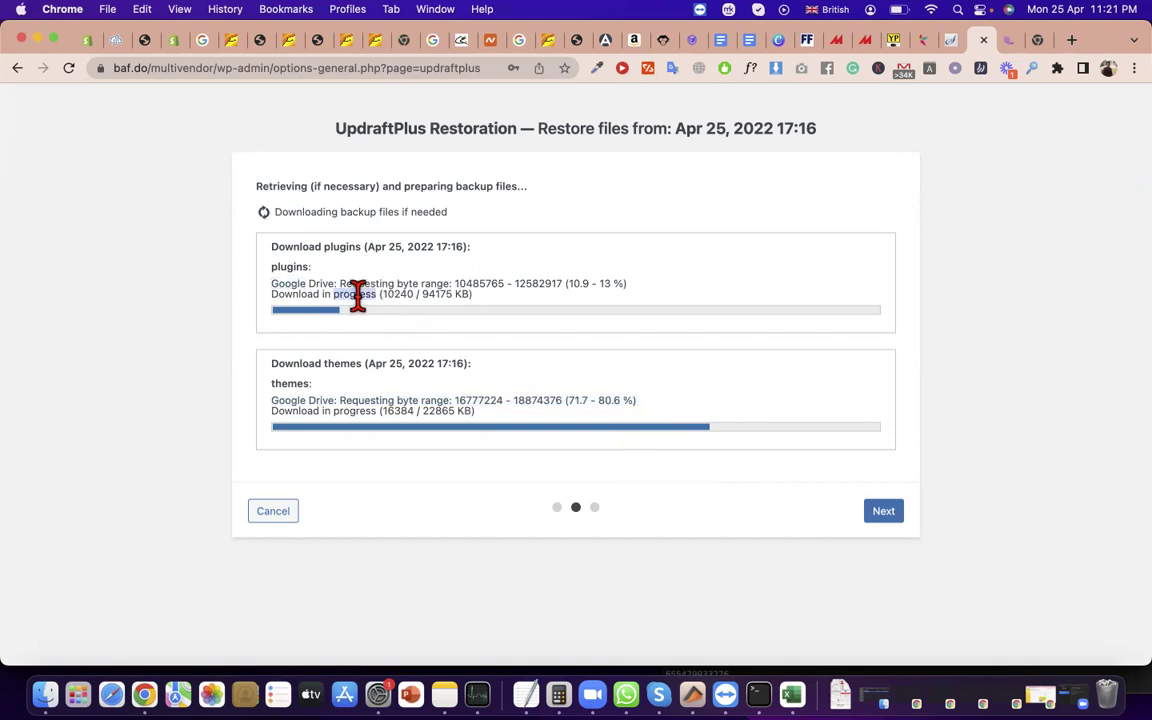
triple_click(357, 294)
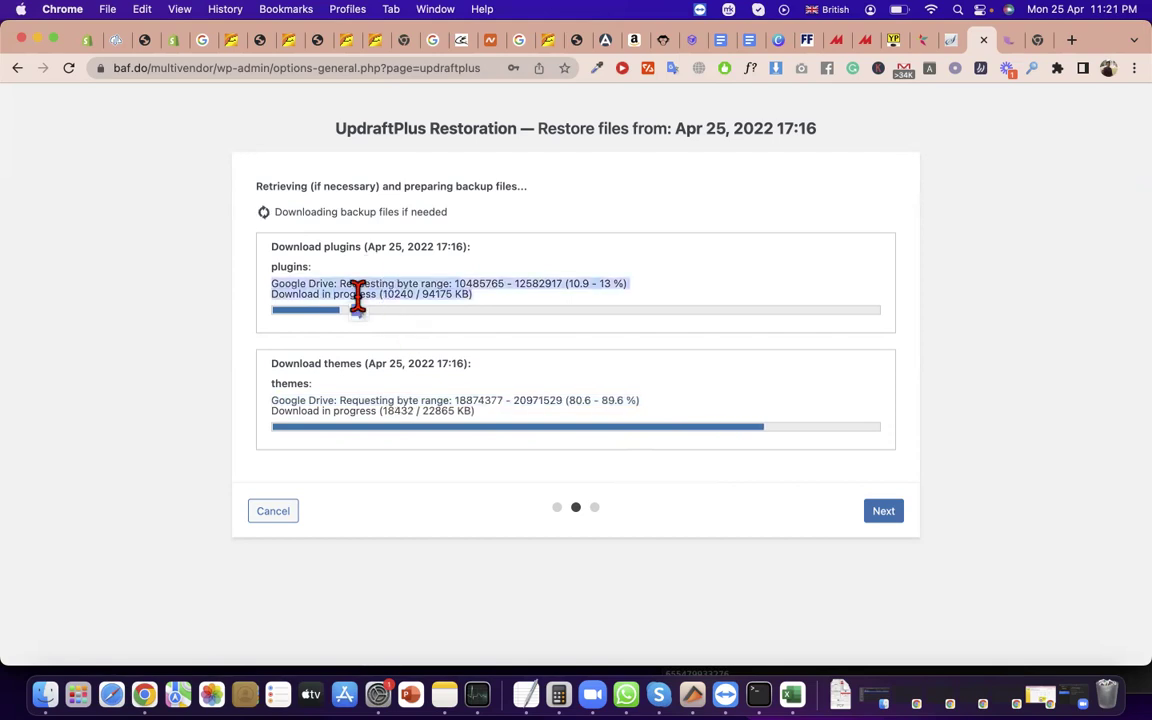
triple_click(407, 398)
click(596, 460)
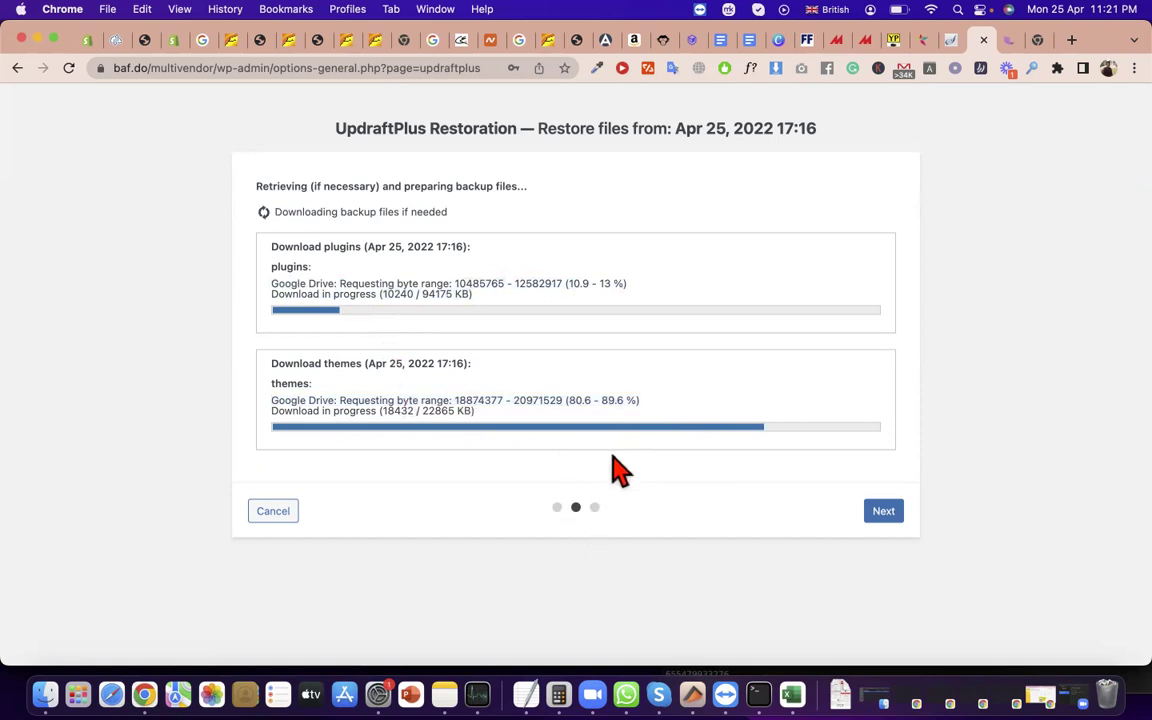
triple_click(568, 400)
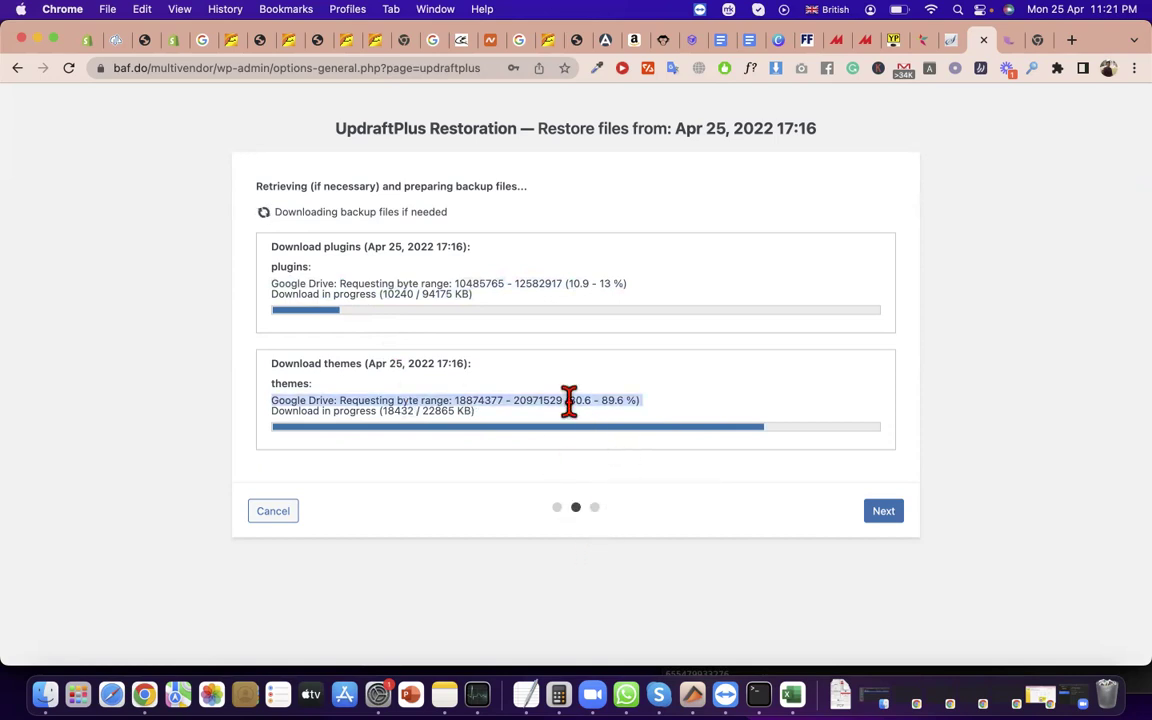
click(487, 287)
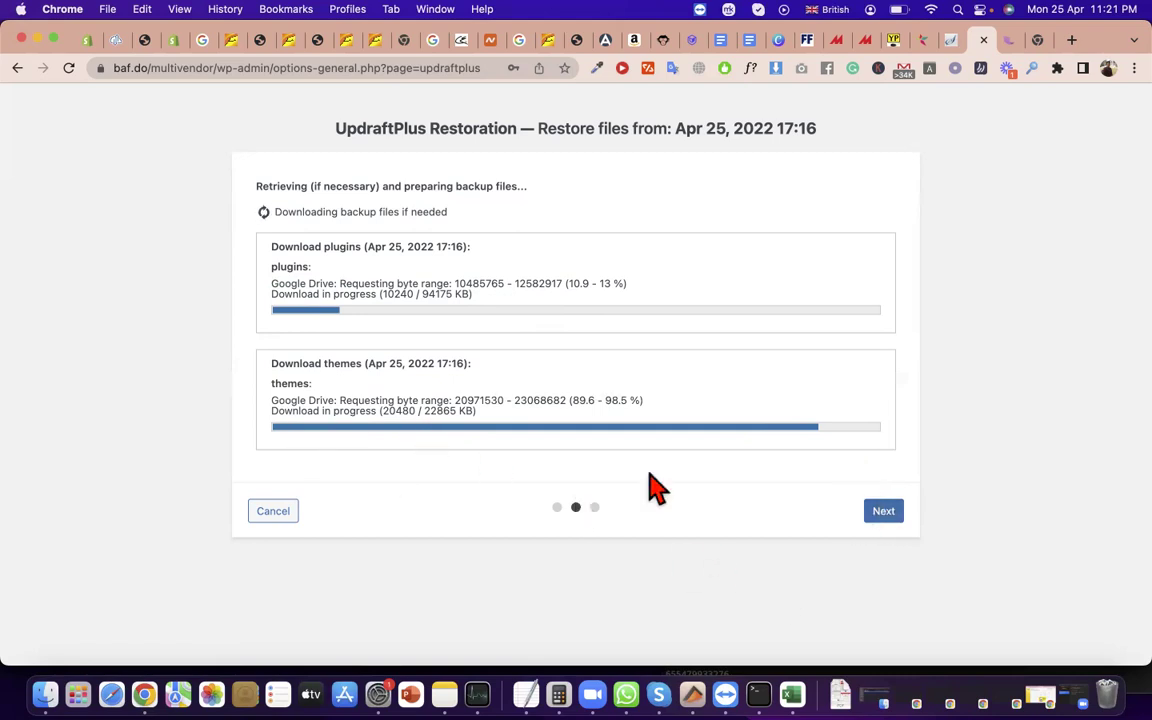
triple_click(460, 398)
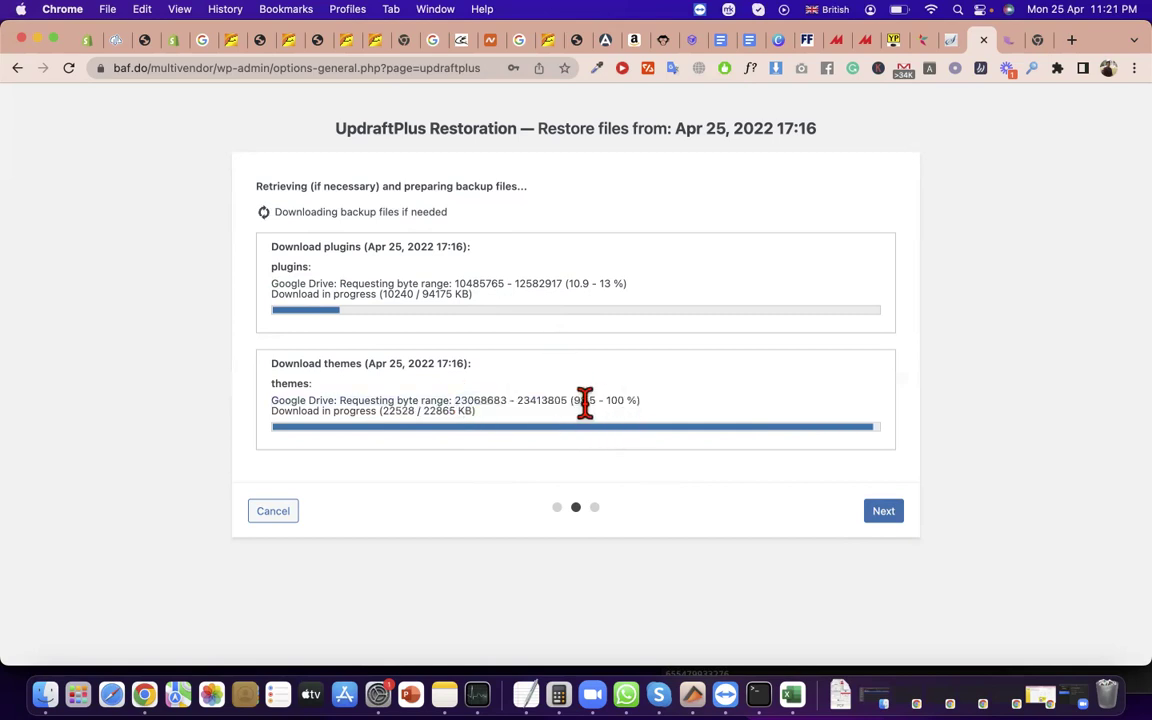
triple_click(583, 400)
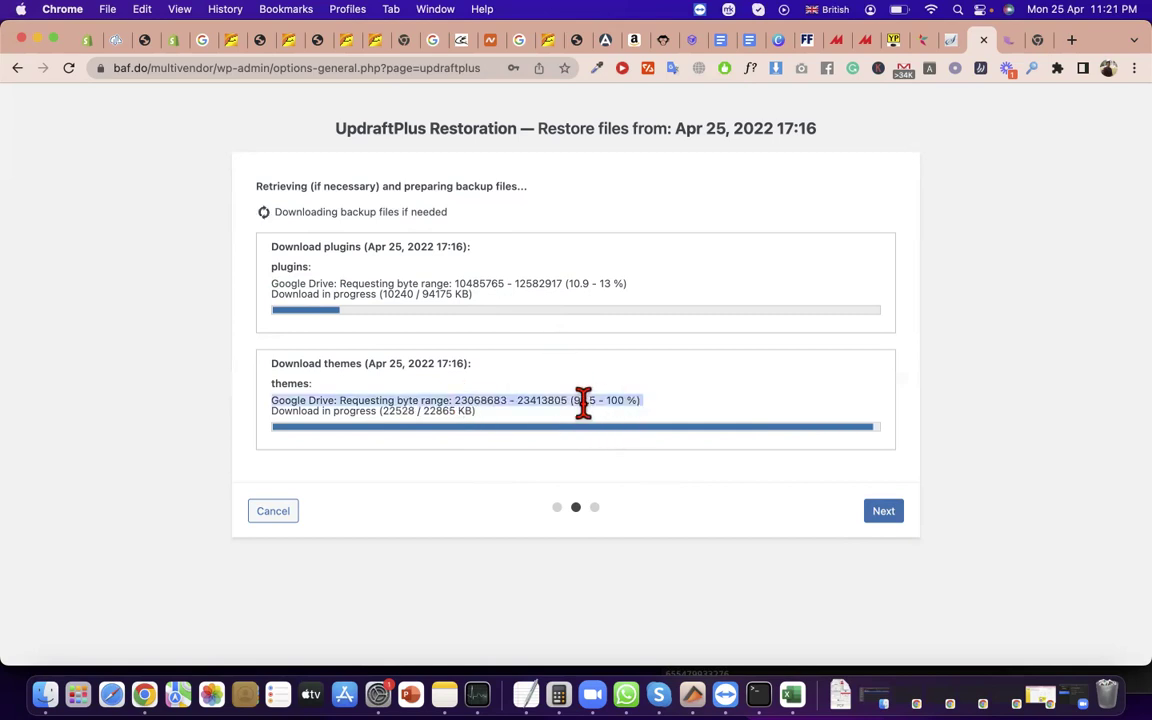
triple_click(450, 294)
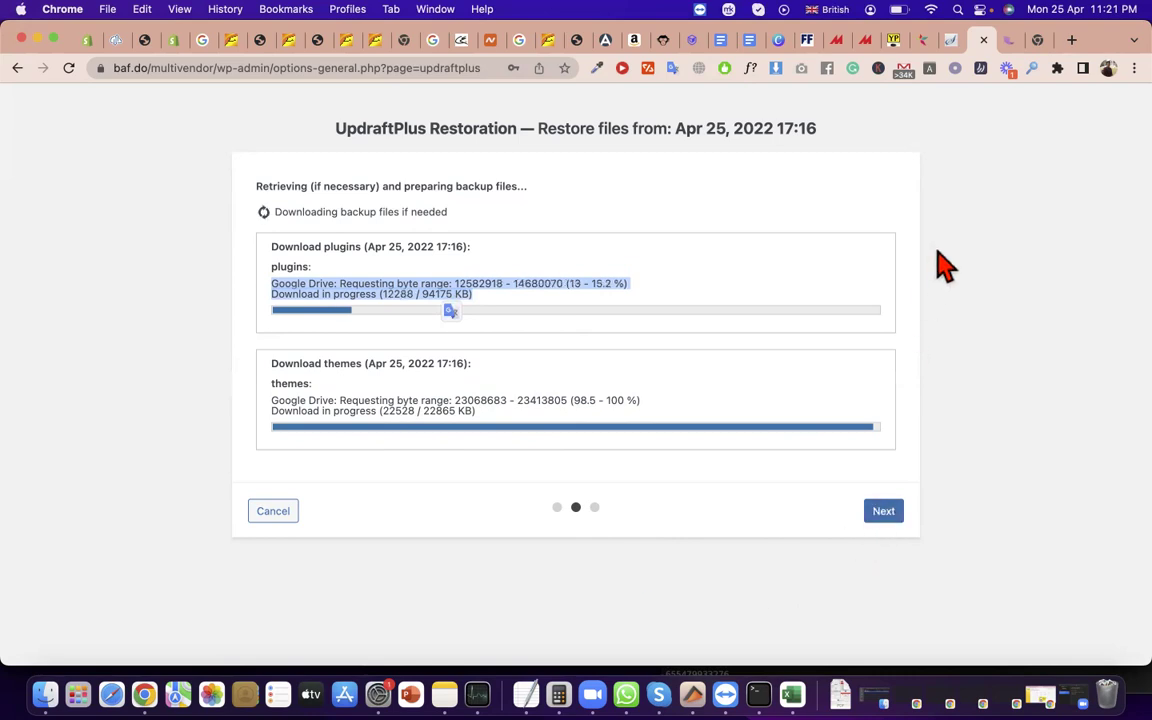
triple_click(556, 126)
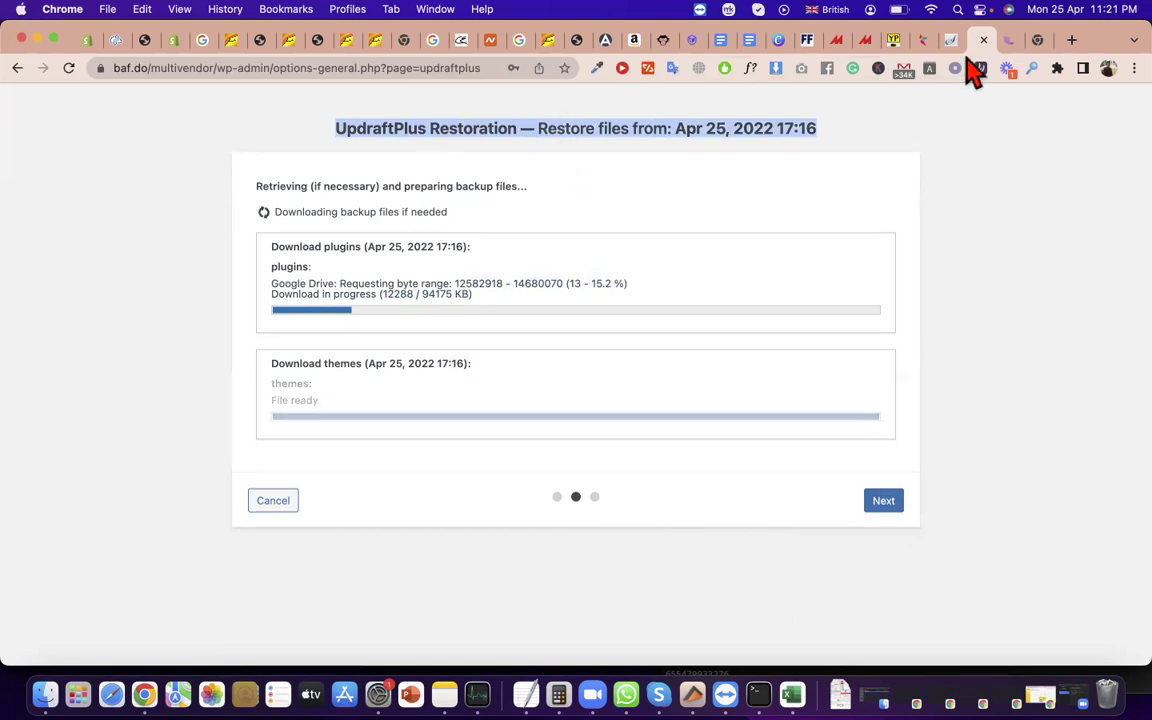
- Switch to the hosting cPanel, find the Backup tool by searching for "back", and look over its full and partial backup options
click(966, 45)
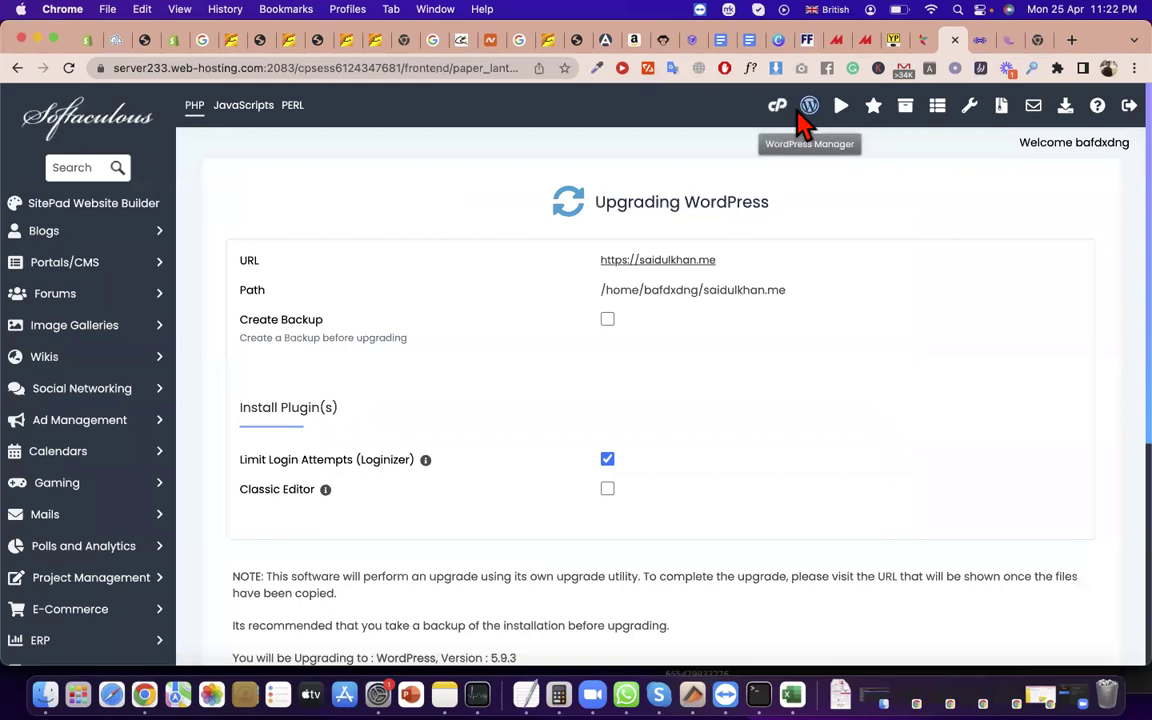
click(778, 108)
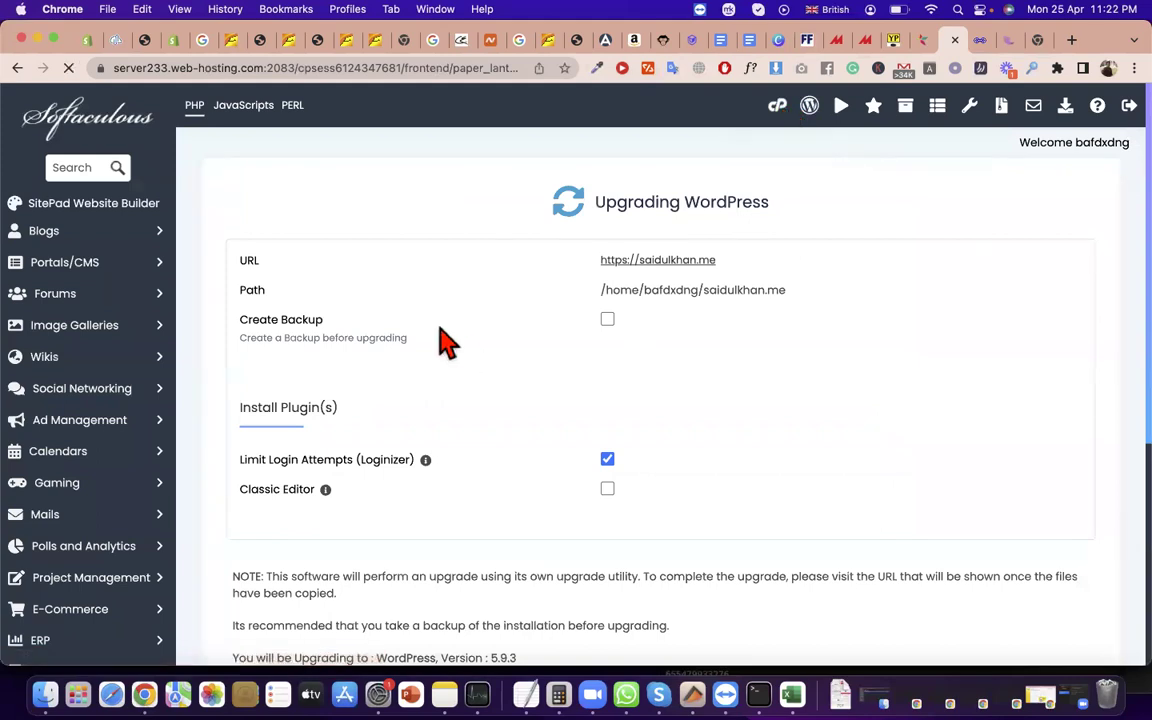
scroll(515, 399, down, 3)
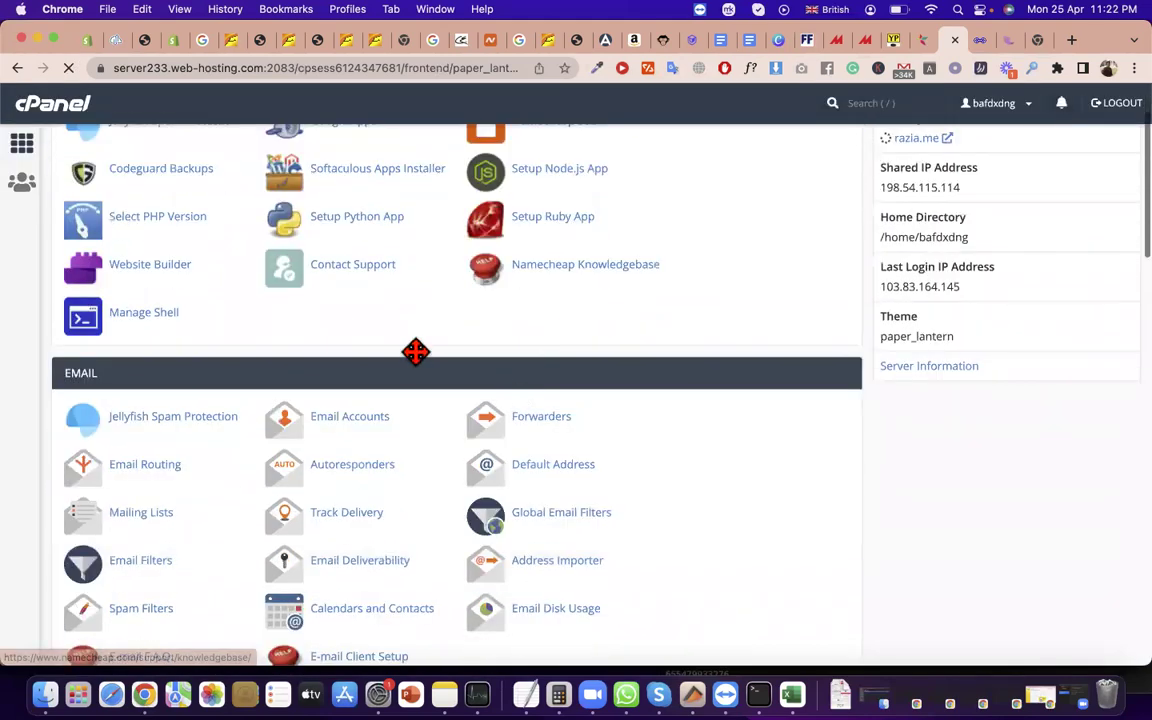
click(301, 144)
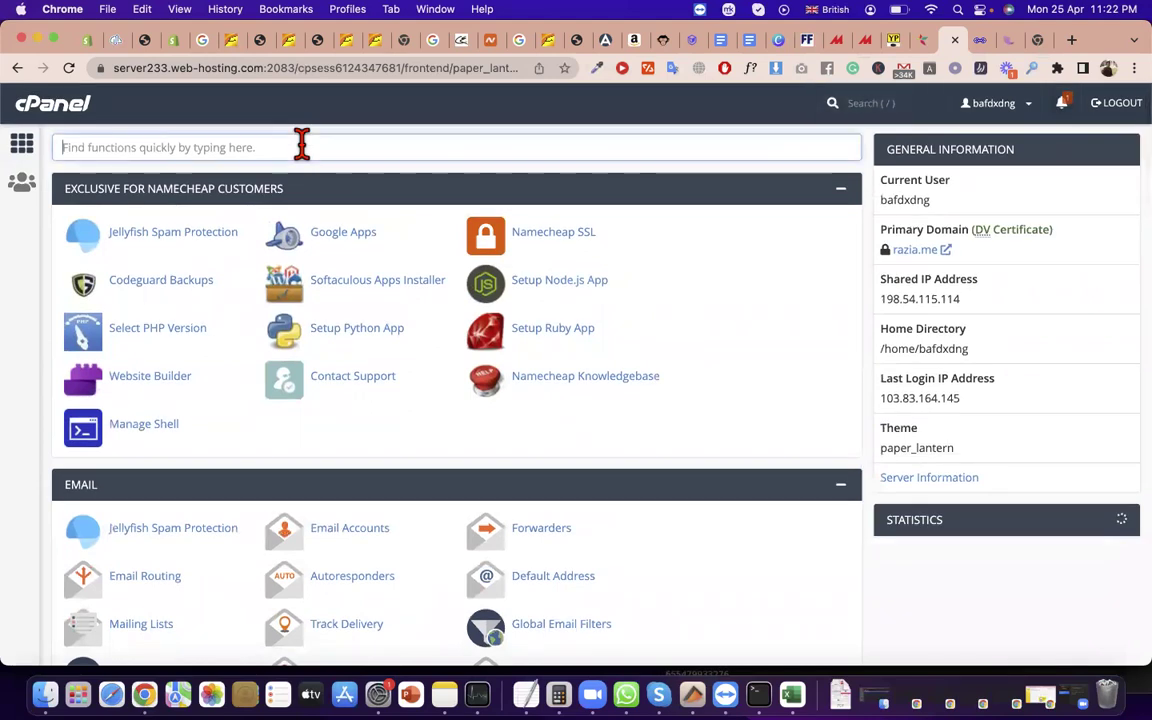
text(back)
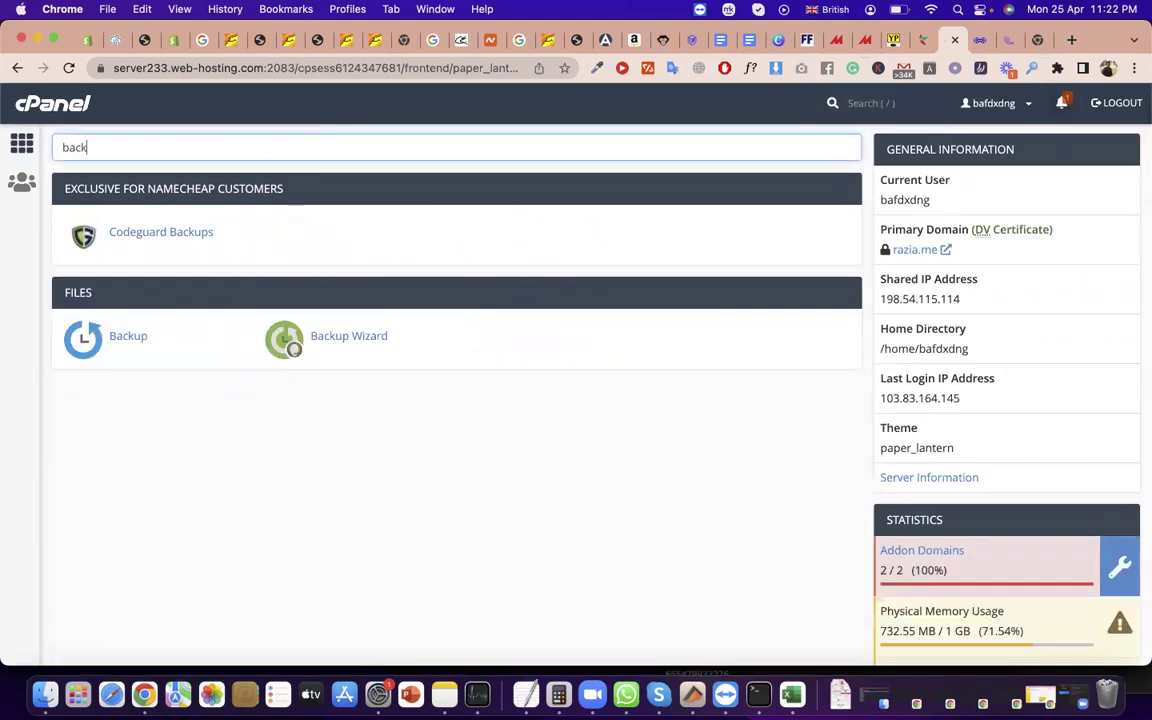
click(125, 350)
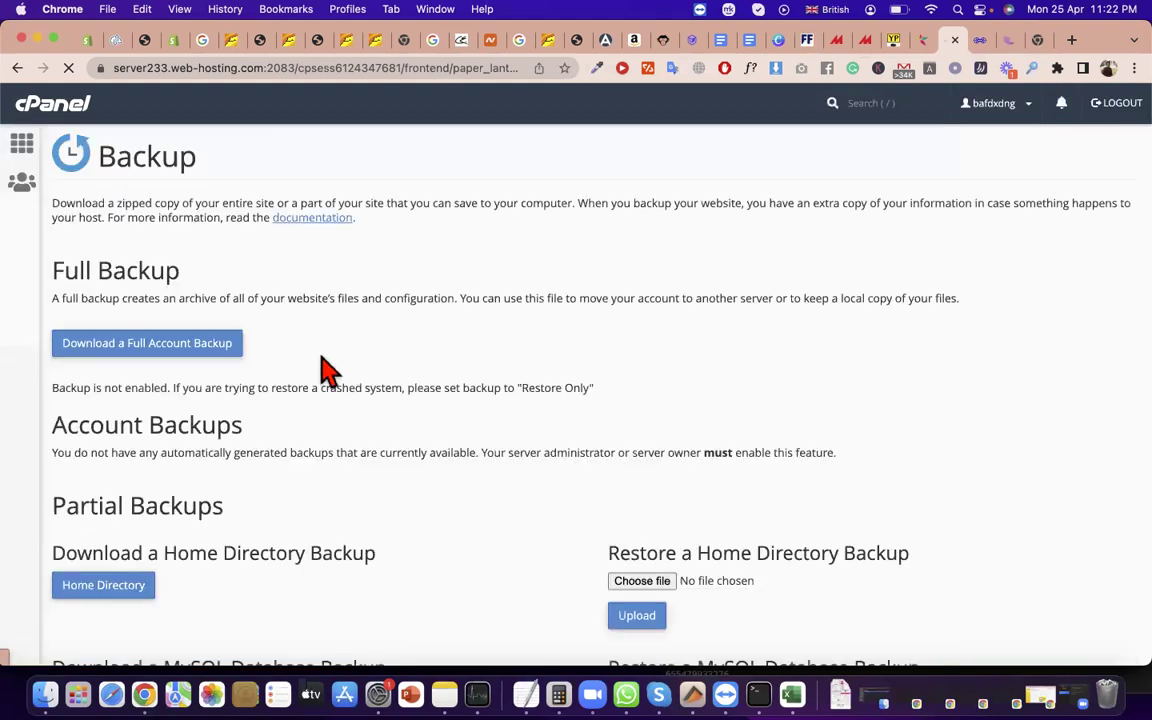
scroll(280, 400, down, 5)
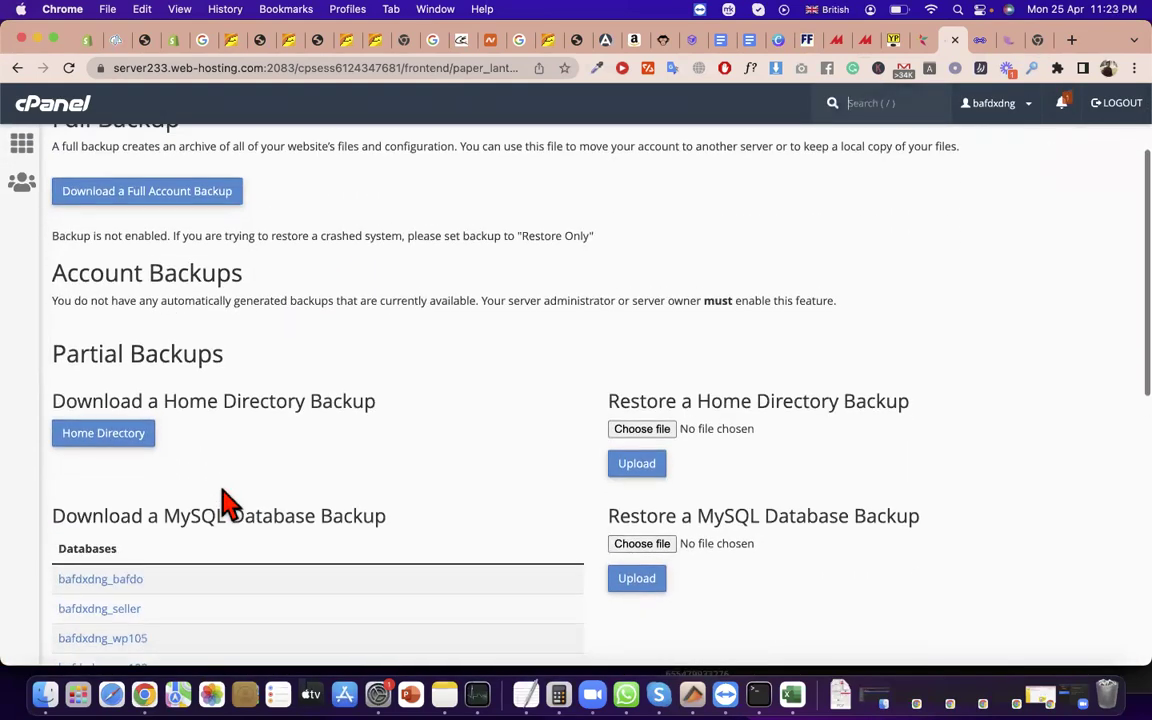
scroll(222, 508, up, 5)
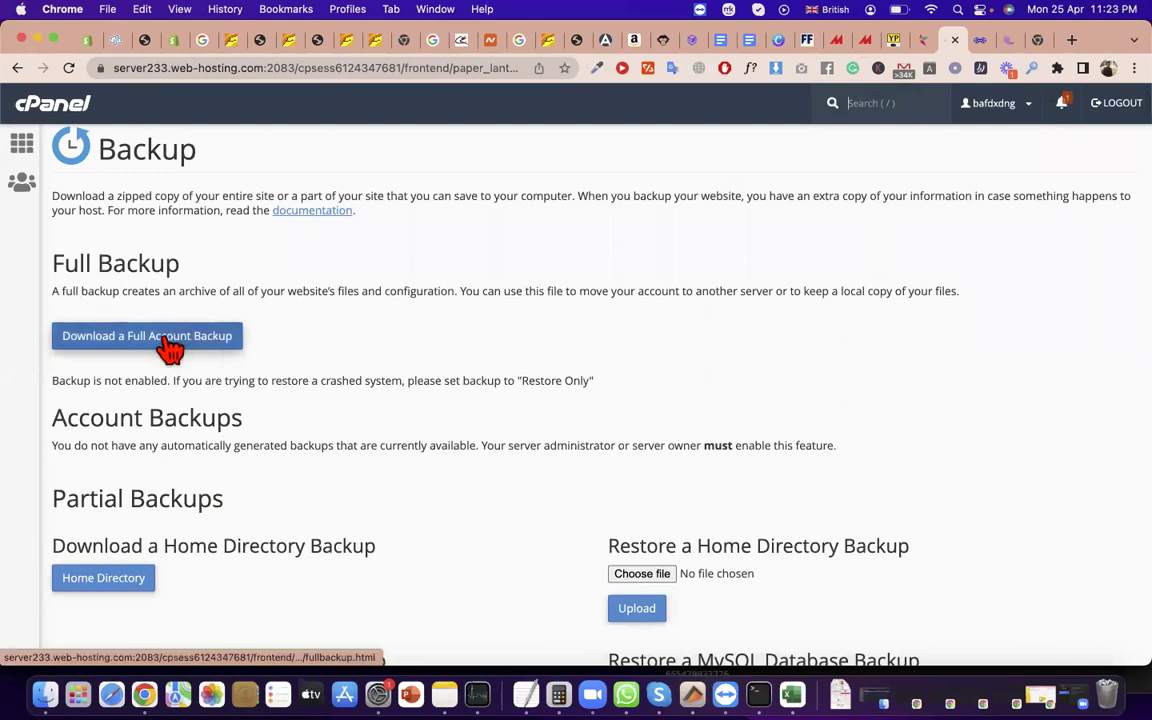
- Read the full backup description and look through the partial backup and restore options on the Backup page
triple_click(254, 283)
scroll(254, 283, down, 3)
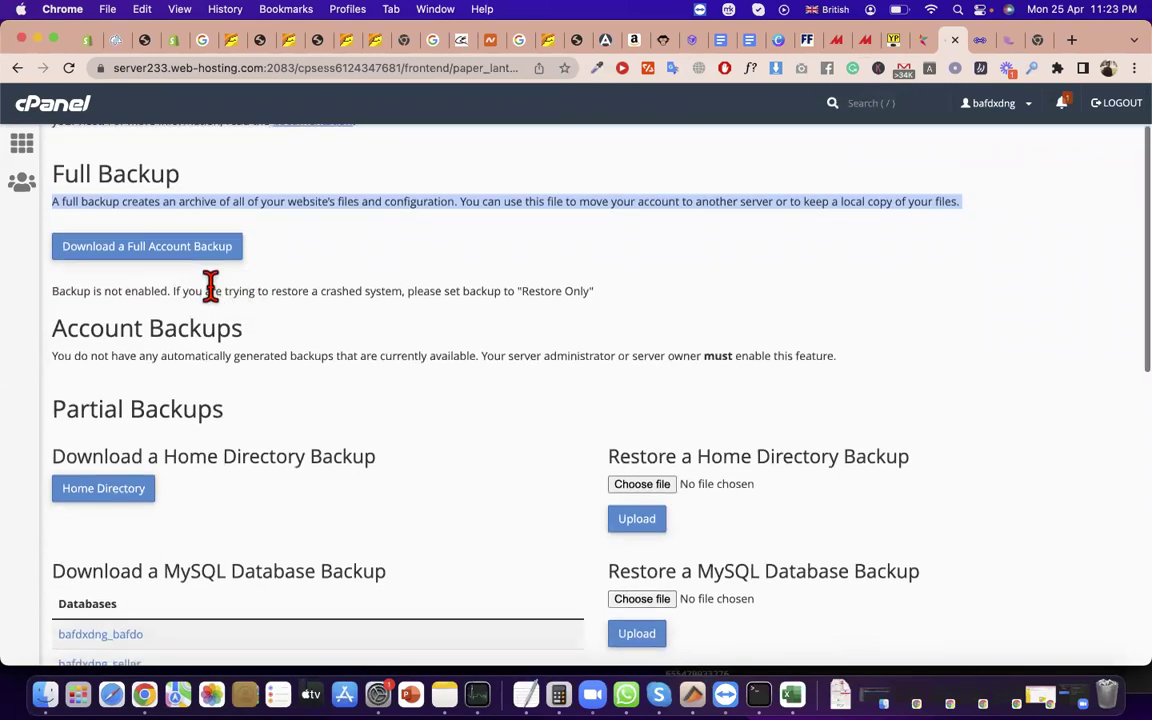
scroll(347, 360, down, 5)
scroll(347, 360, up, 1)
scroll(347, 360, up, 5)
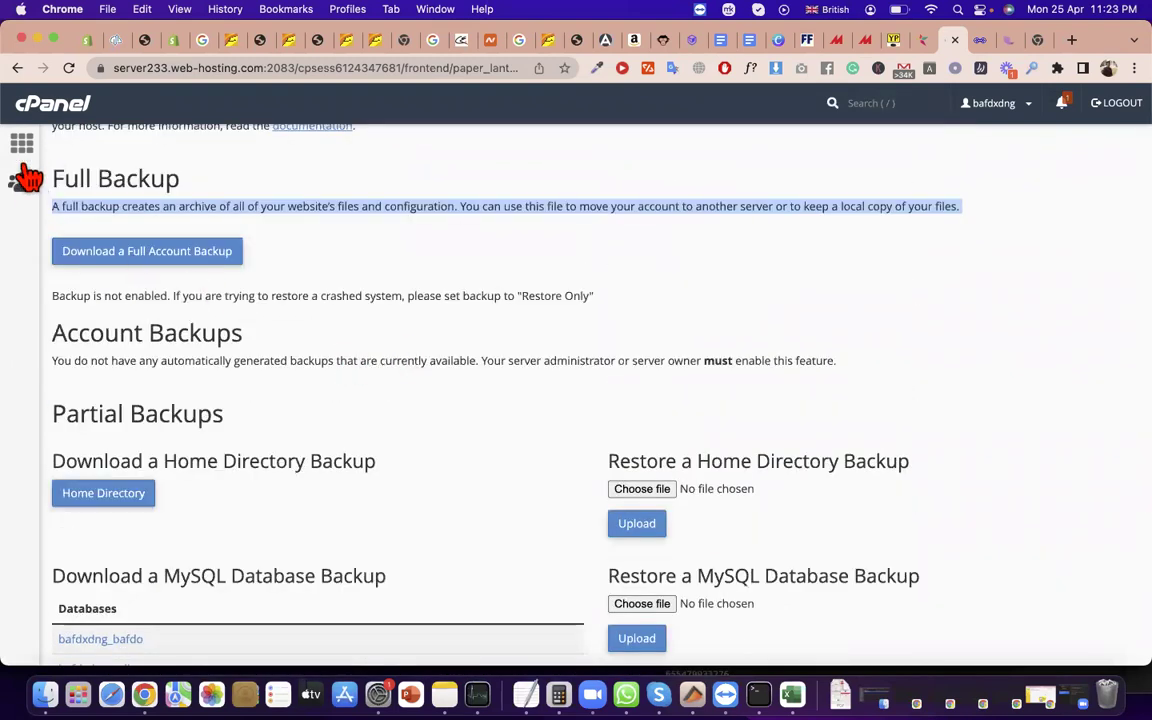
- Return to the cPanel tools filtered by "back", open the Backup Wizard, and review its Back Up and Restore descriptions
click(16, 68)
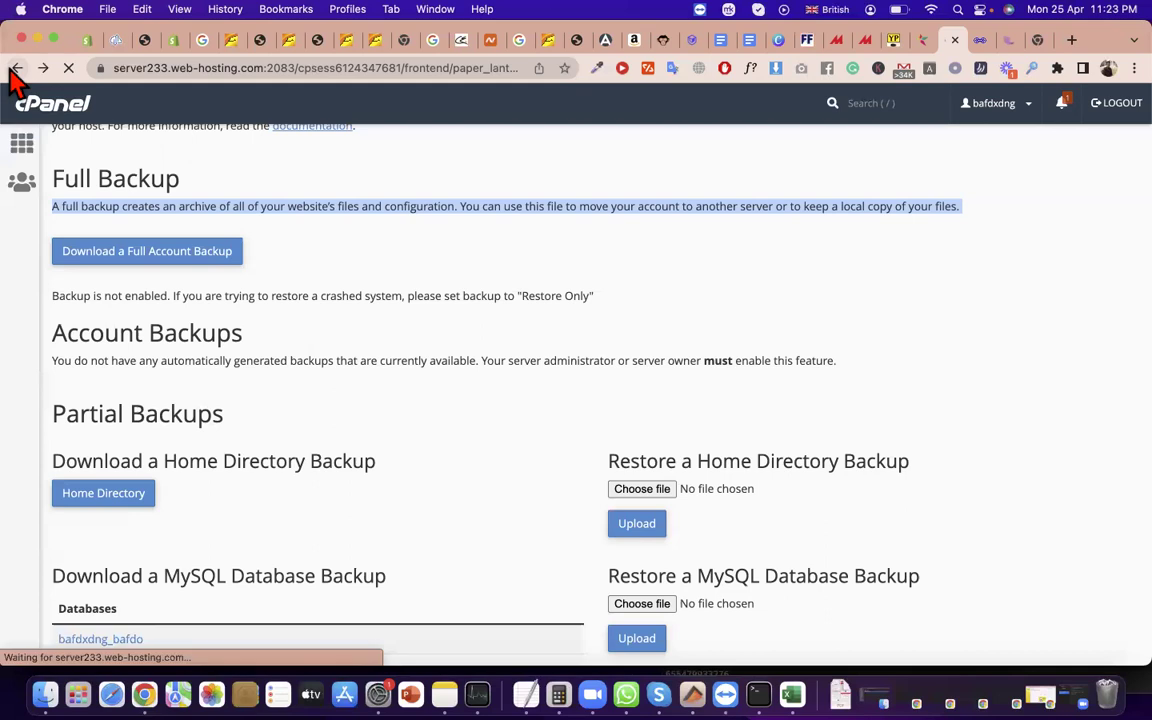
text(back)
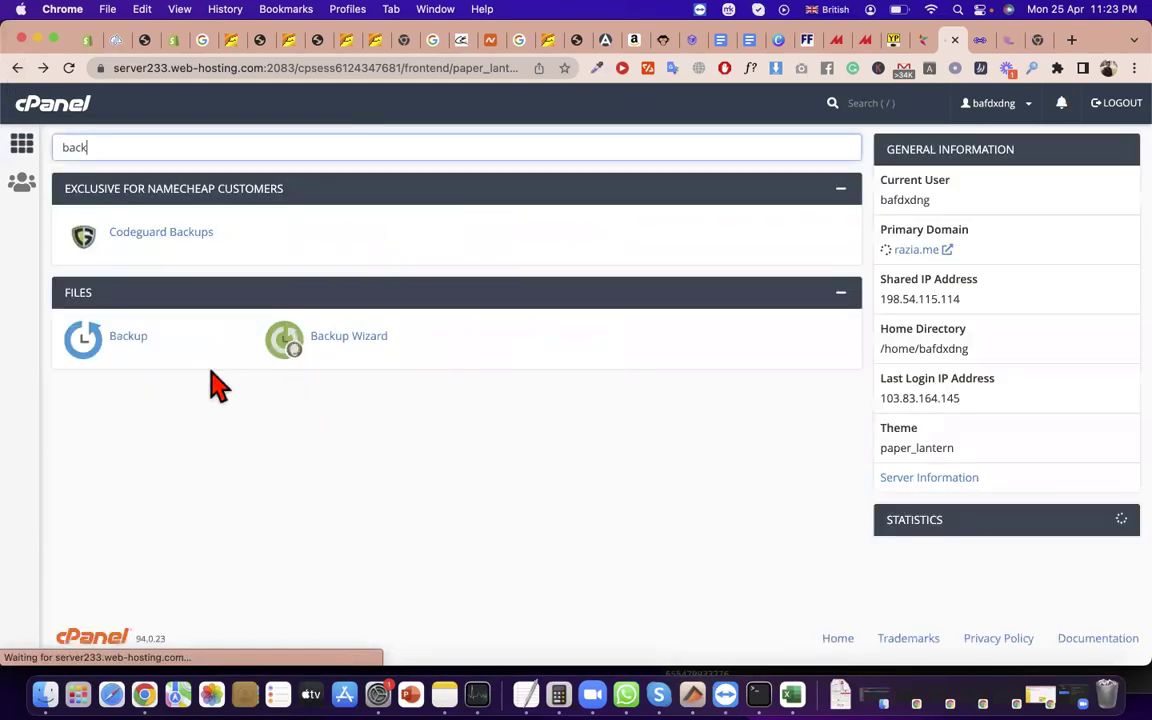
click(334, 338)
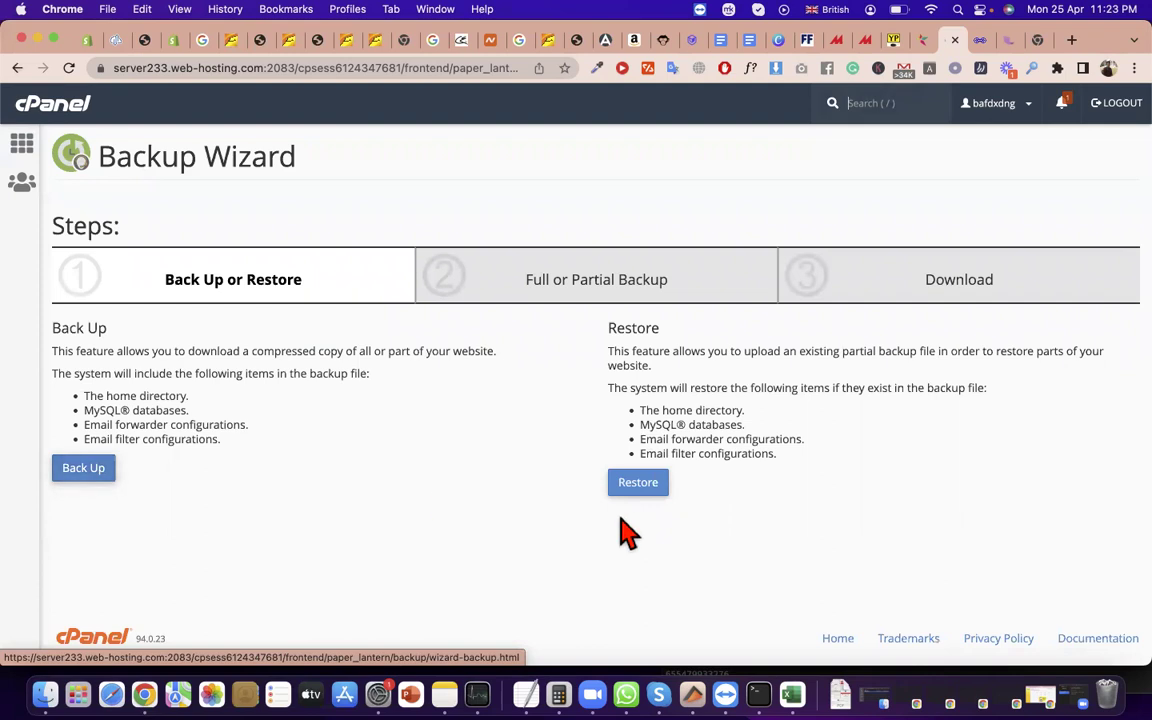
double_click(614, 351)
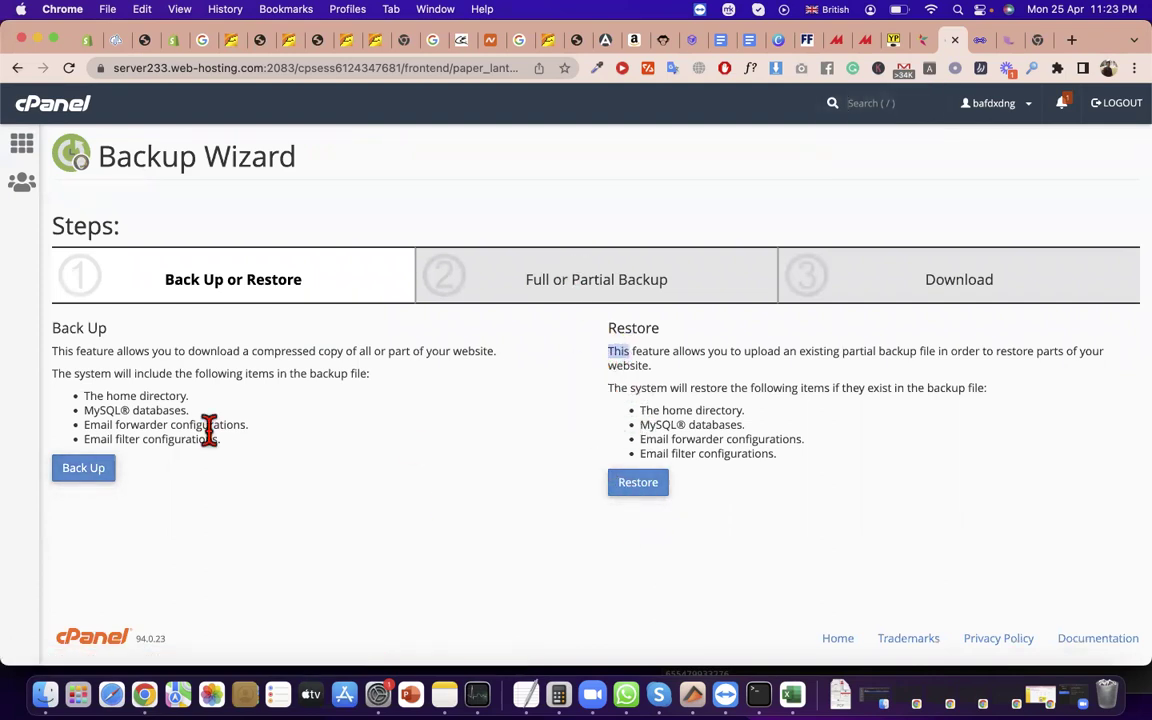
- Generate a full account backup with the Backup Wizard, using Home Directory as the destination and email notification on completion
click(103, 476)
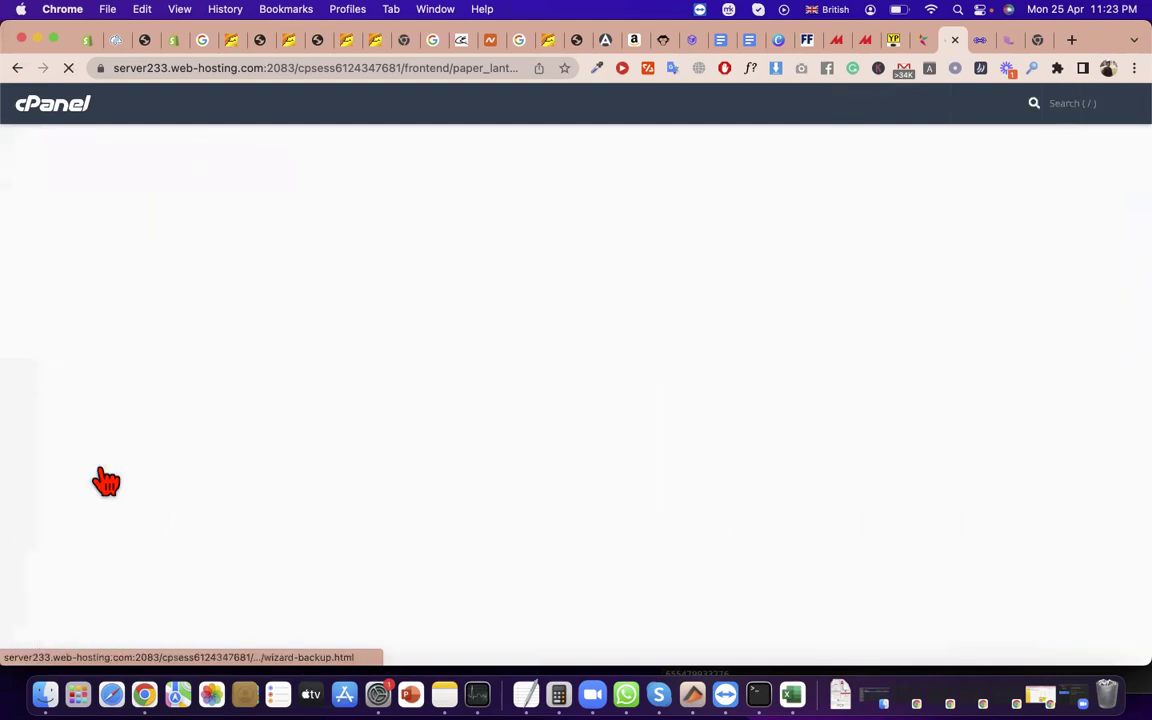
click(92, 400)
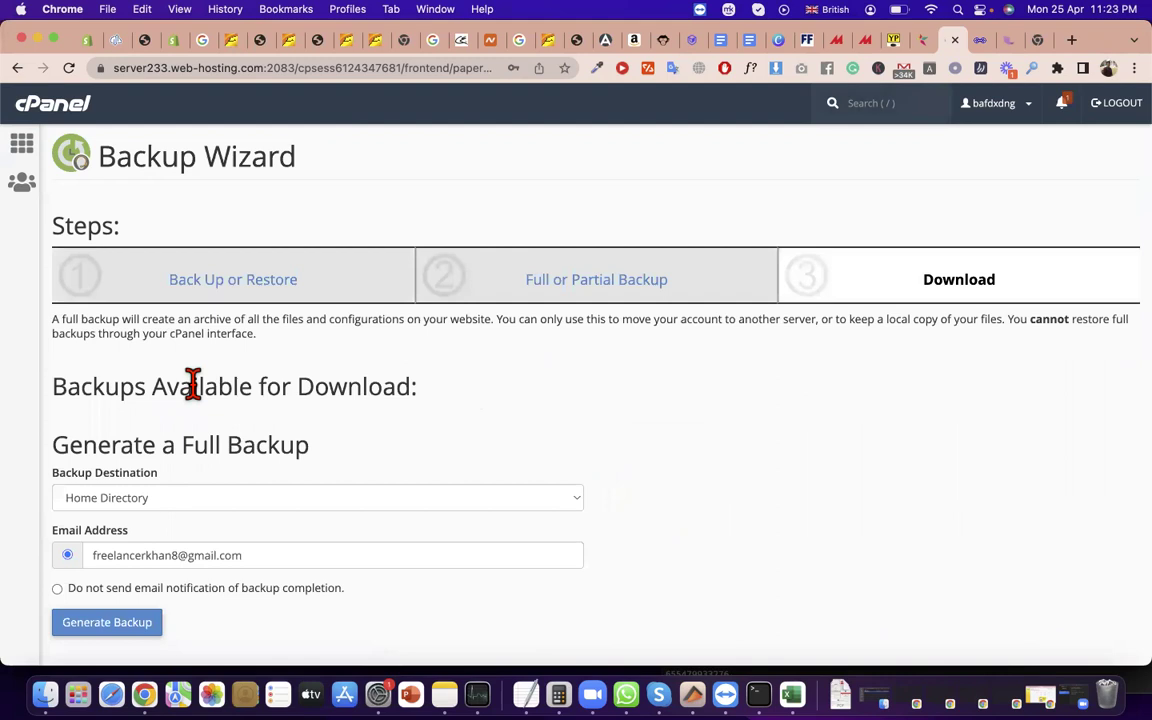
triple_click(192, 386)
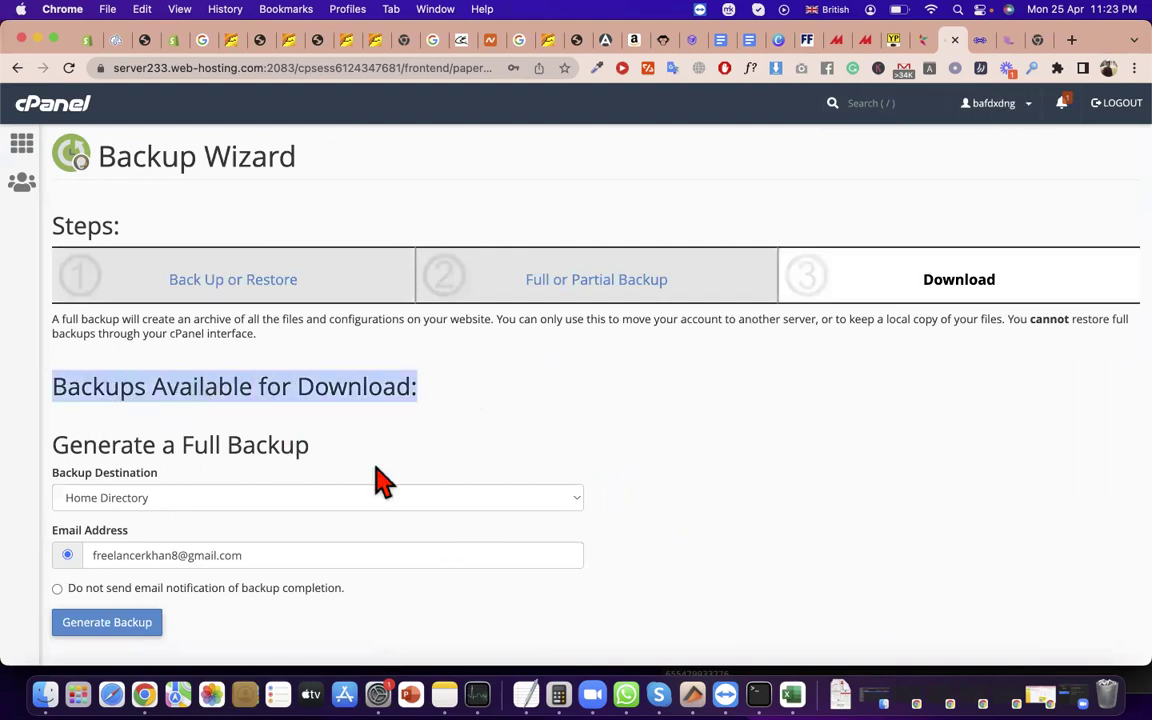
triple_click(103, 320)
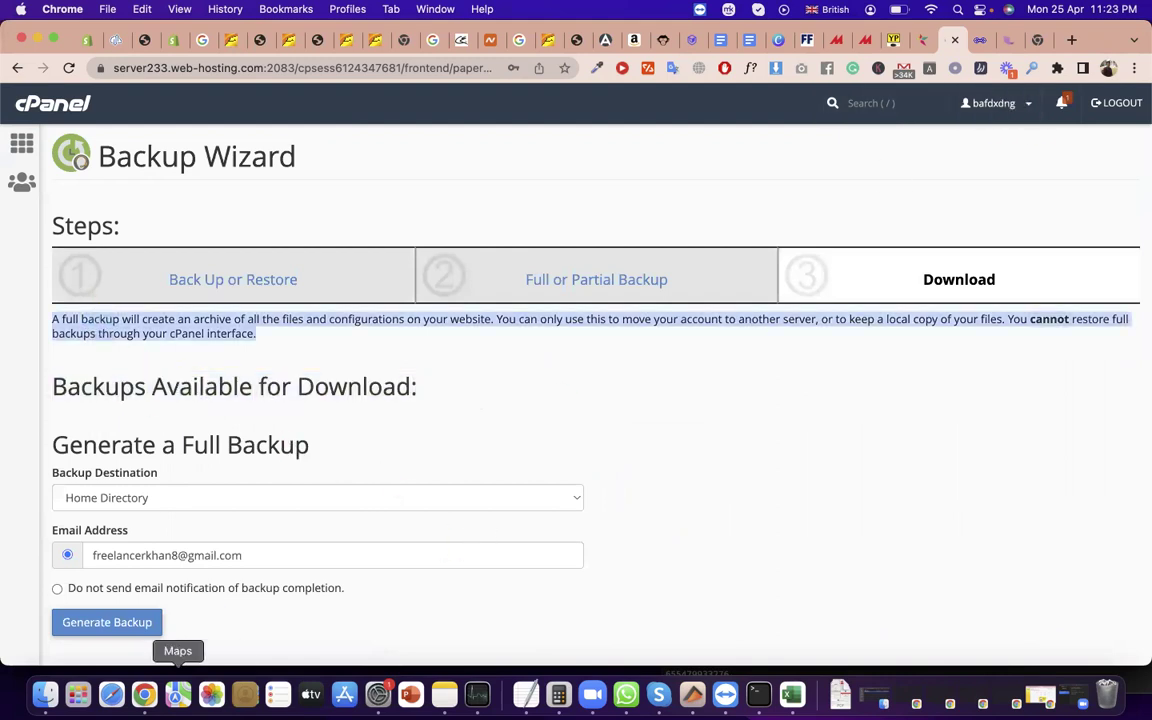
click(110, 630)
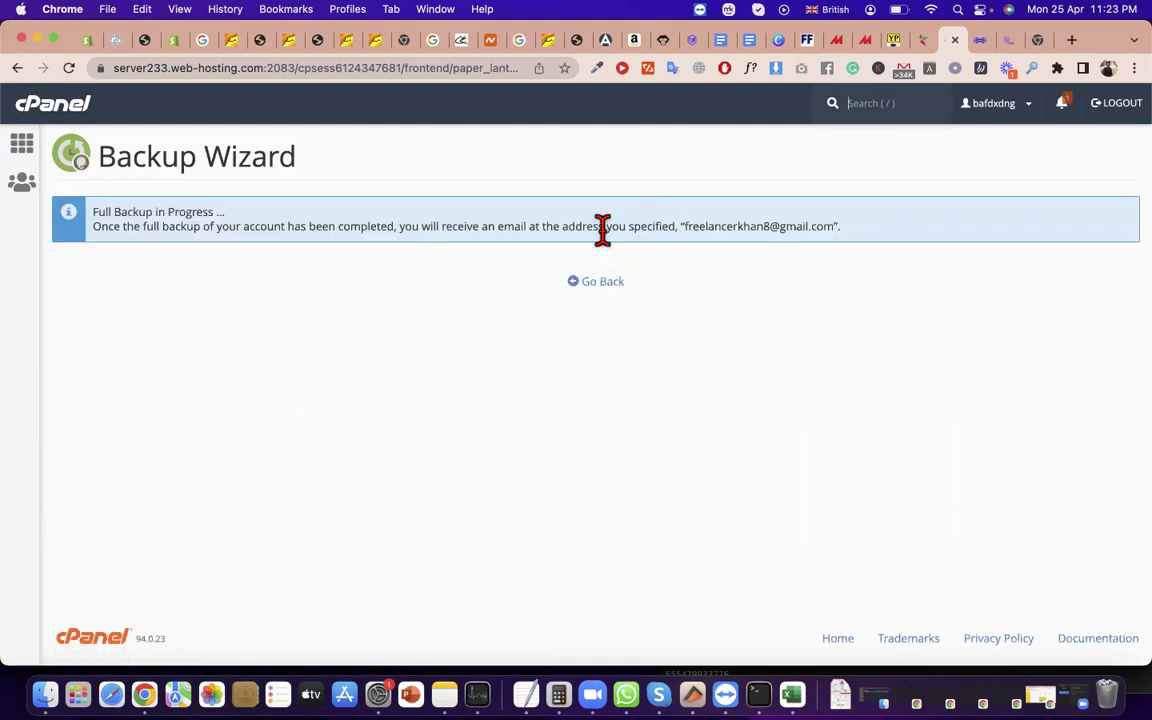
- Return to the wizard's available backups and download the backup archive dated Apr 25 13:23:39 2022
click(605, 284)
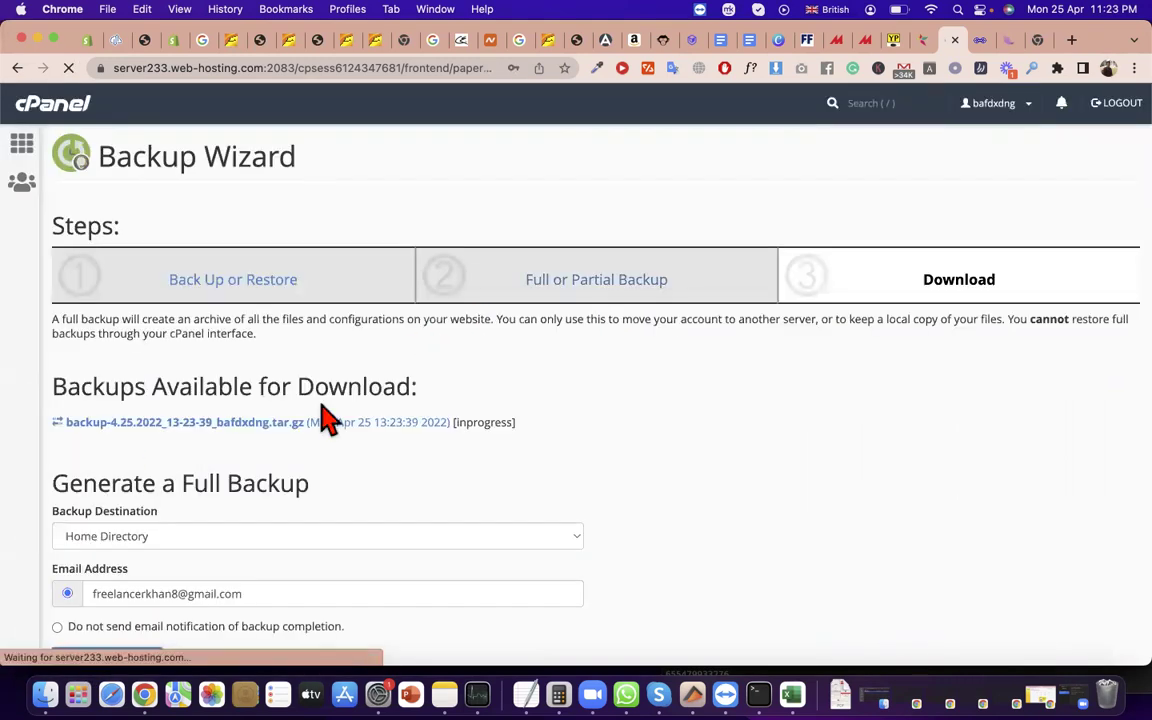
scroll(330, 420, down, 1)
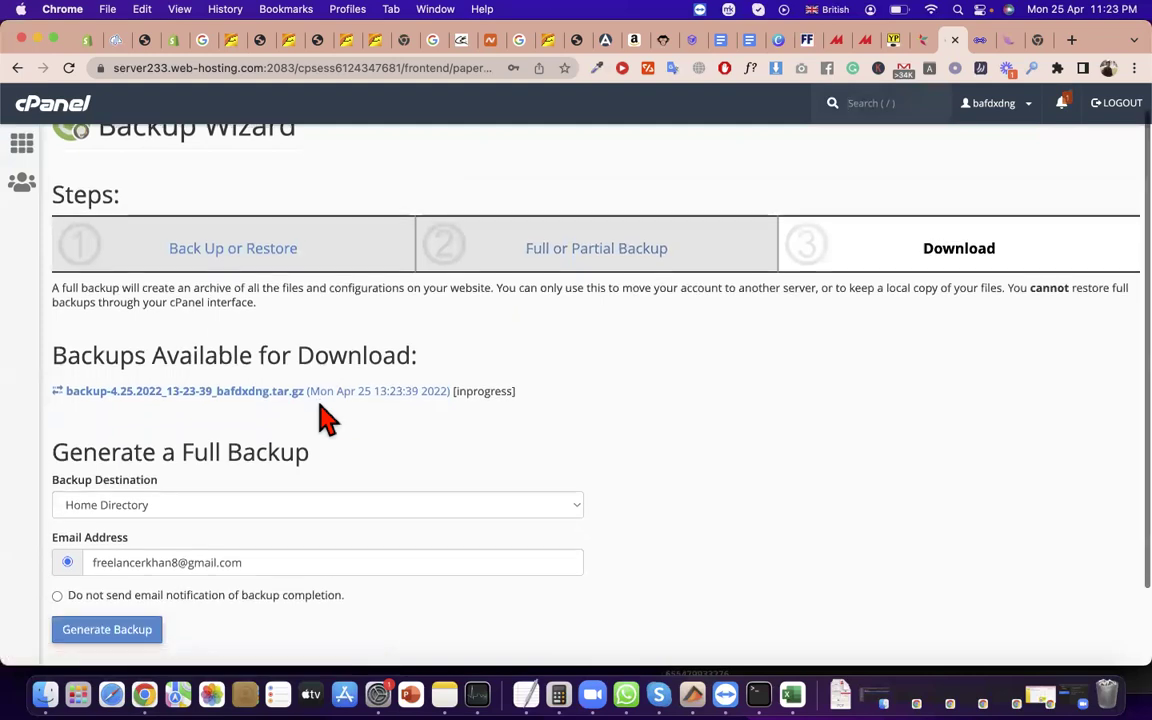
click(227, 400)
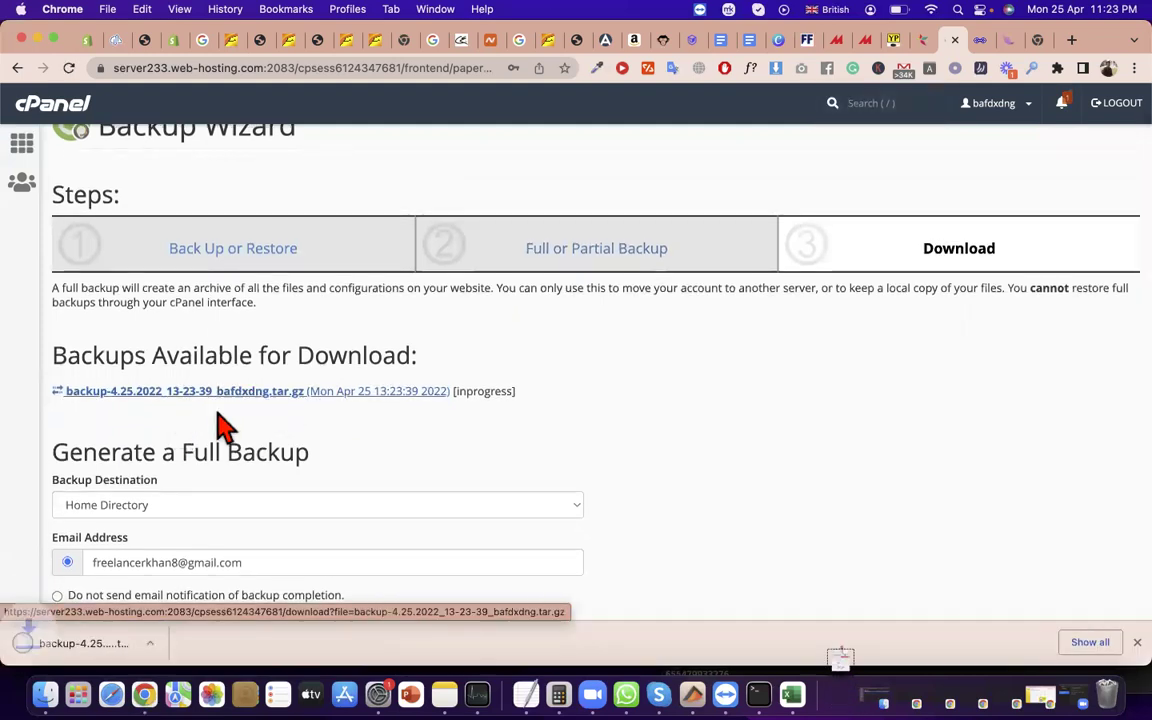
click(173, 648)
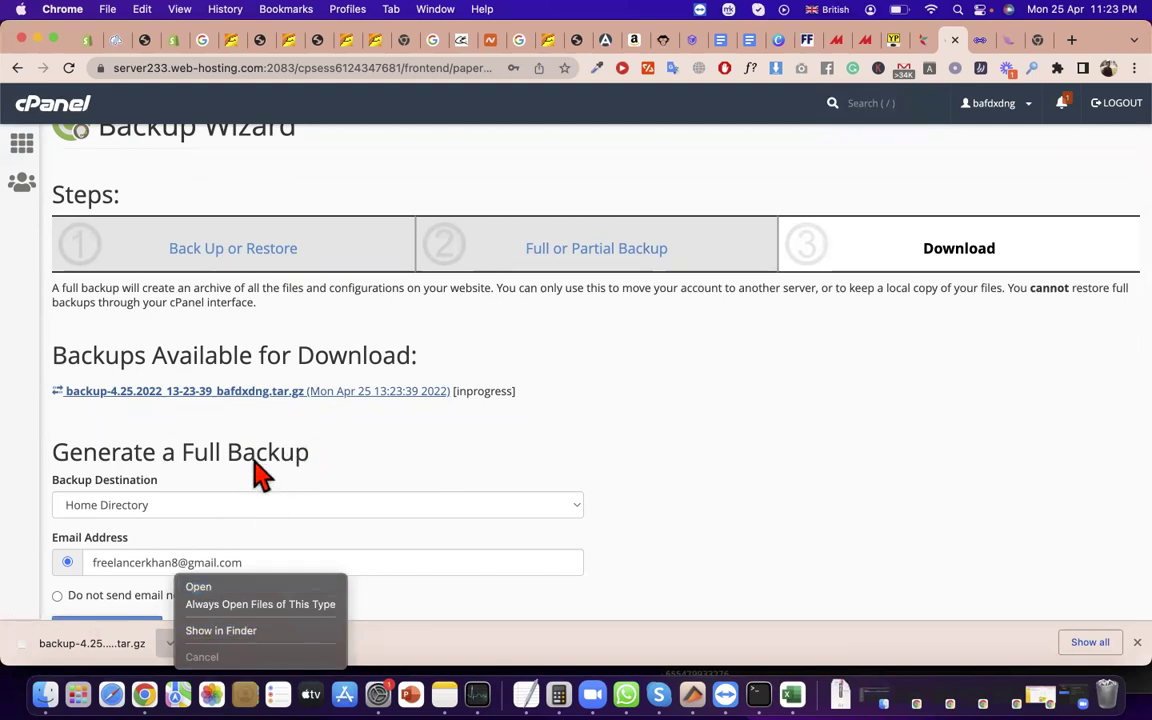
click(238, 435)
scroll(245, 460, down, 3)
scroll(235, 480, up, 3)
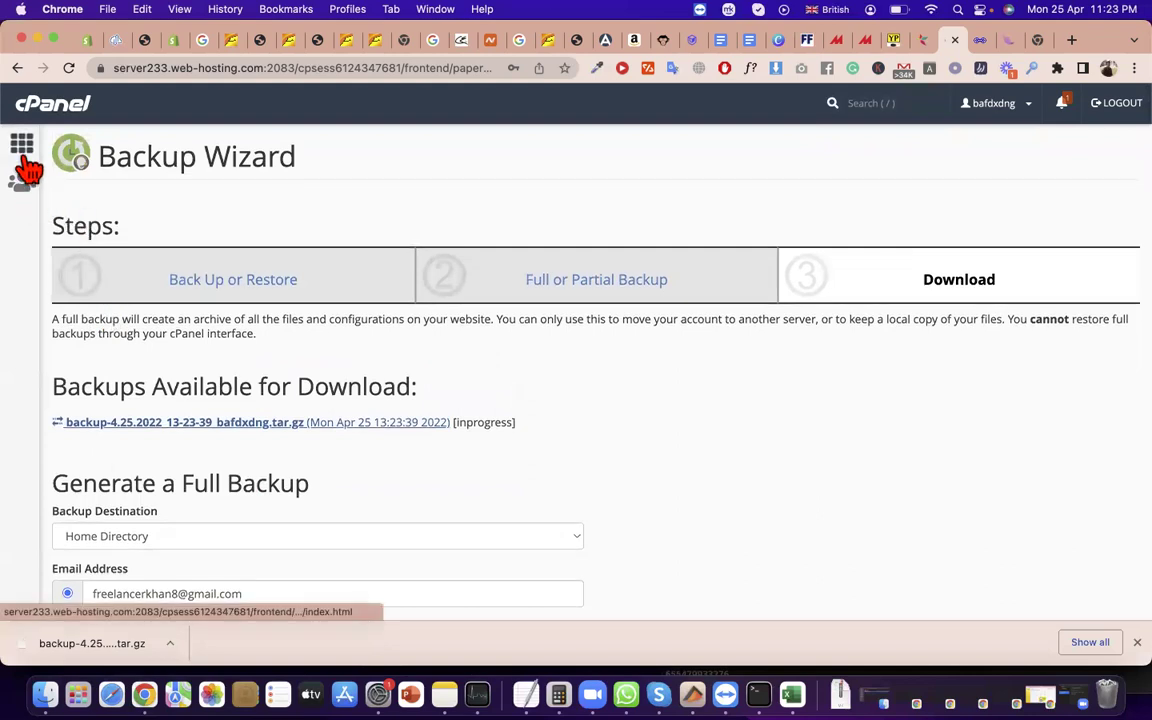
- Go back to the cPanel home page, search for "back", and open the Backup tool at its Partial Backups section
click(290, 290)
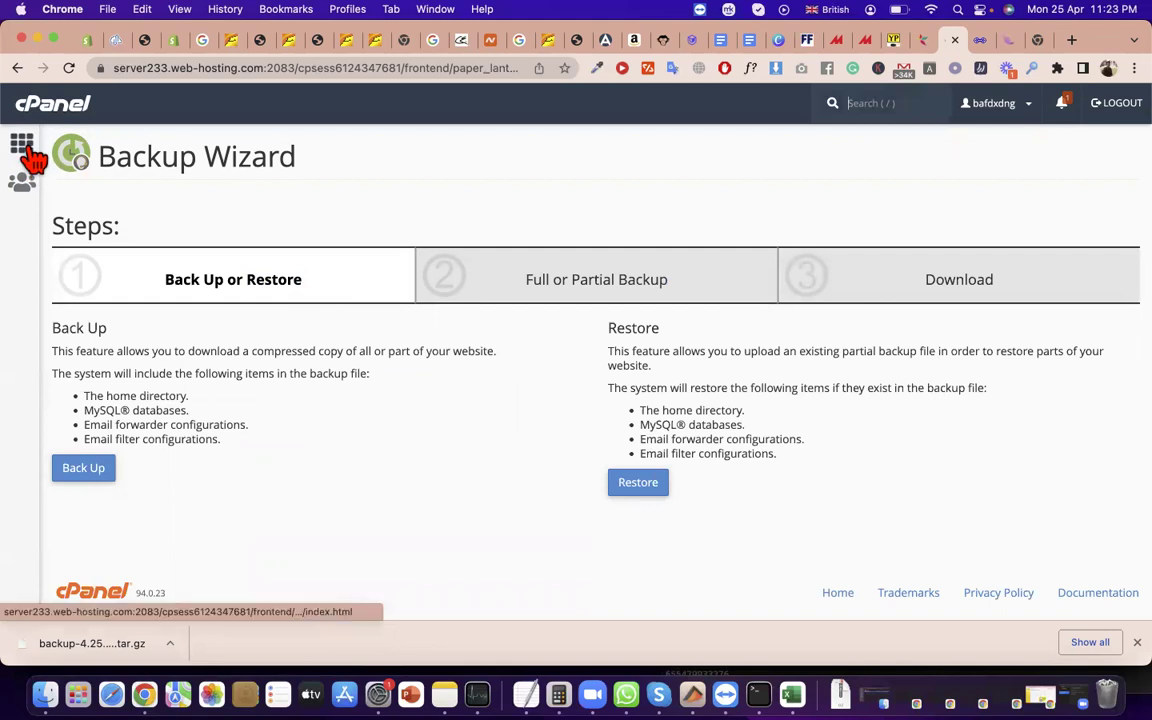
click(32, 110)
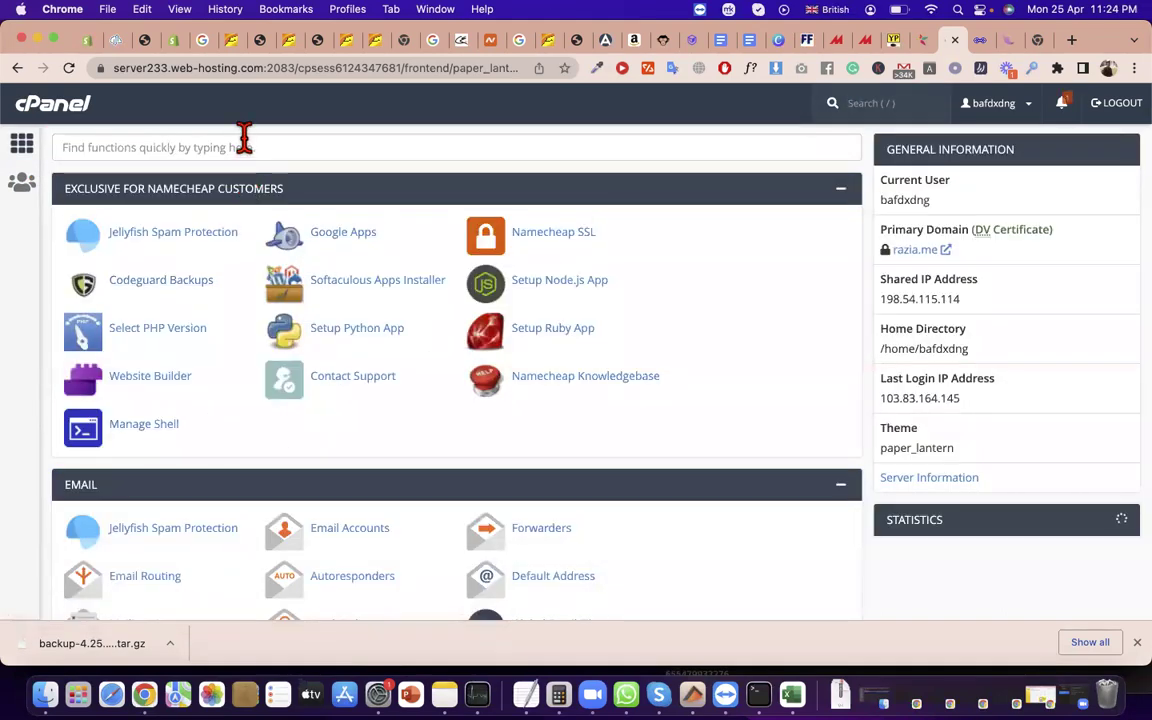
text(b)
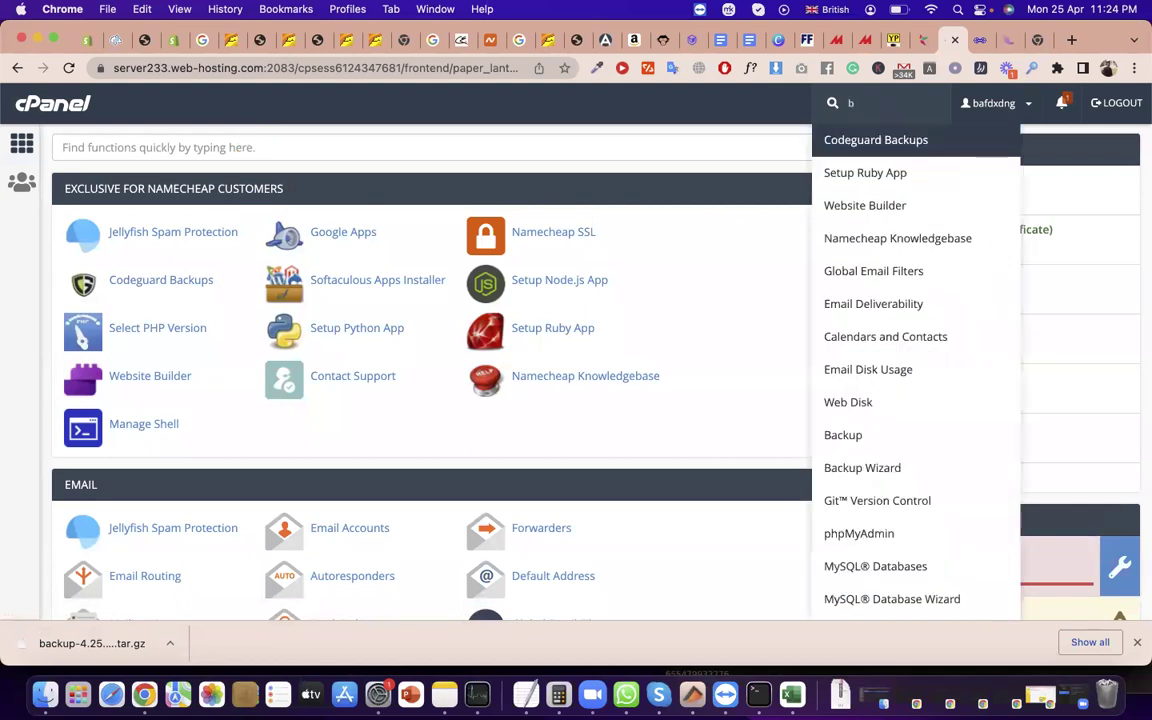
click(244, 140)
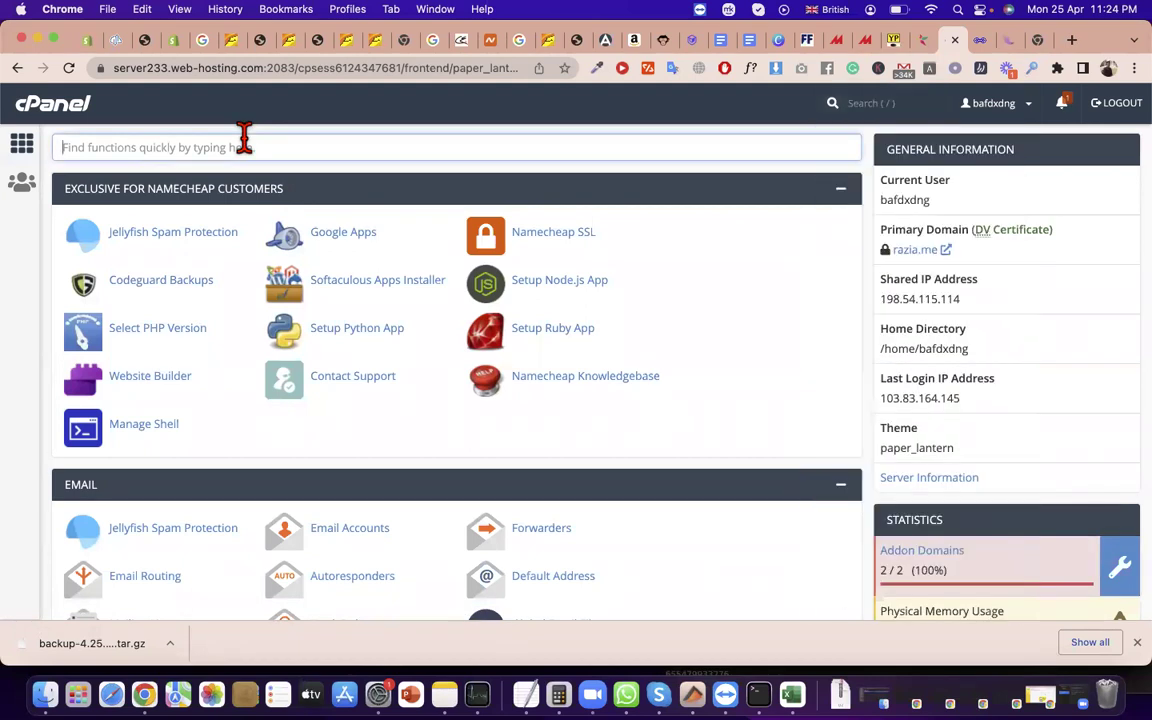
text(back)
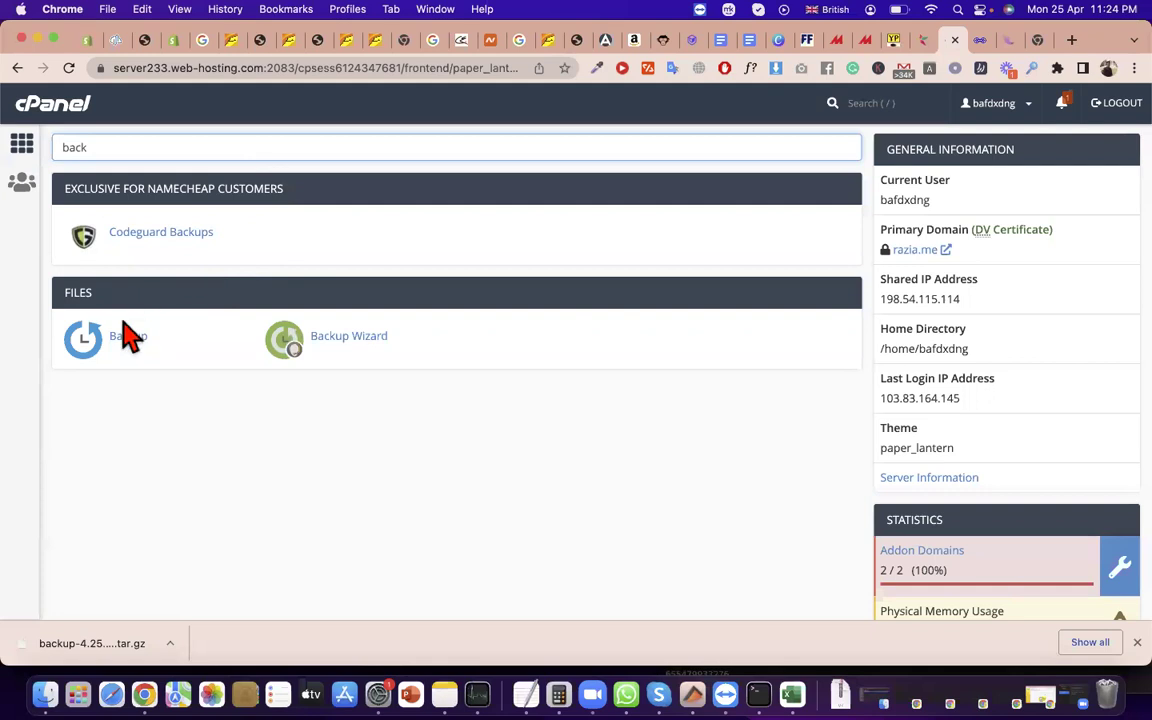
click(120, 345)
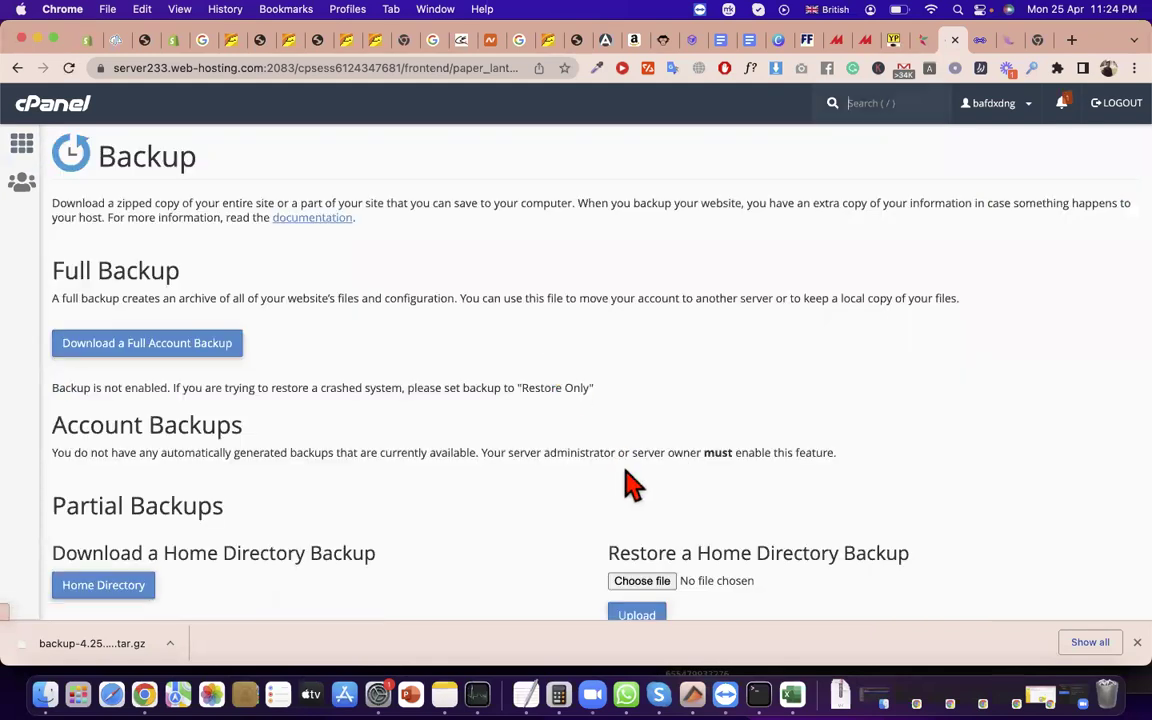
scroll(630, 483, down, 3)
scroll(630, 530, down, 2)
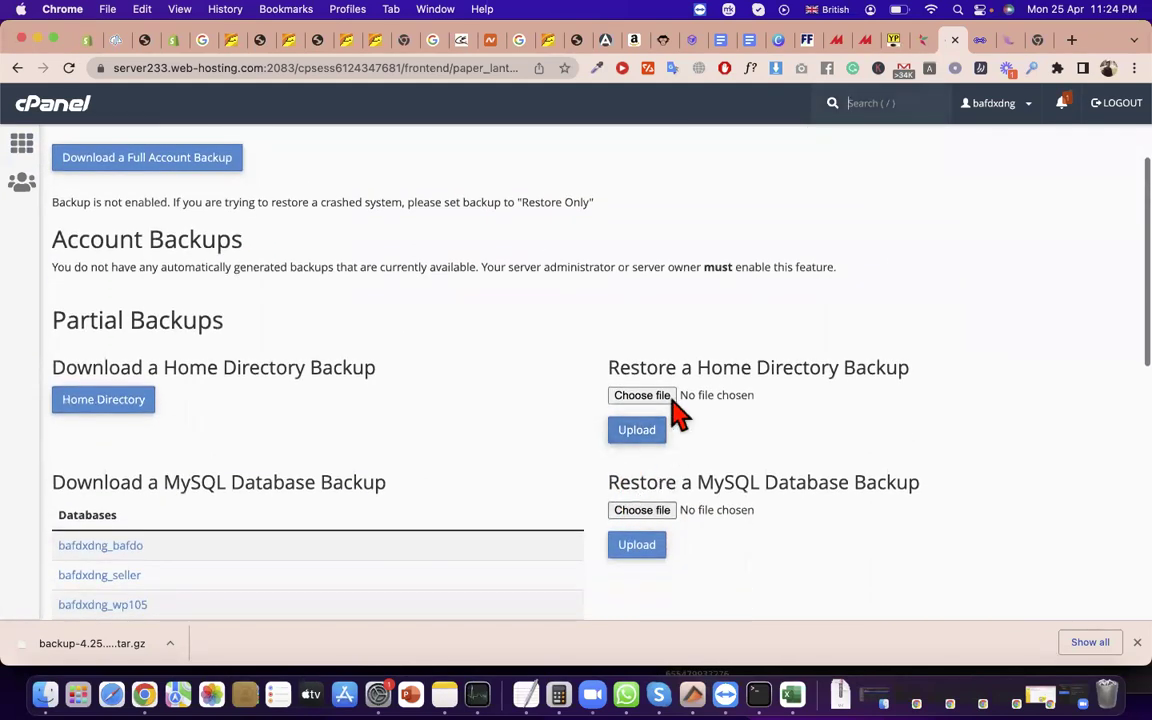
- Try to restore a home directory backup by uploading the downloaded backup-4.25.2022 tar.gz archive from Downloads
triple_click(706, 366)
click(636, 431)
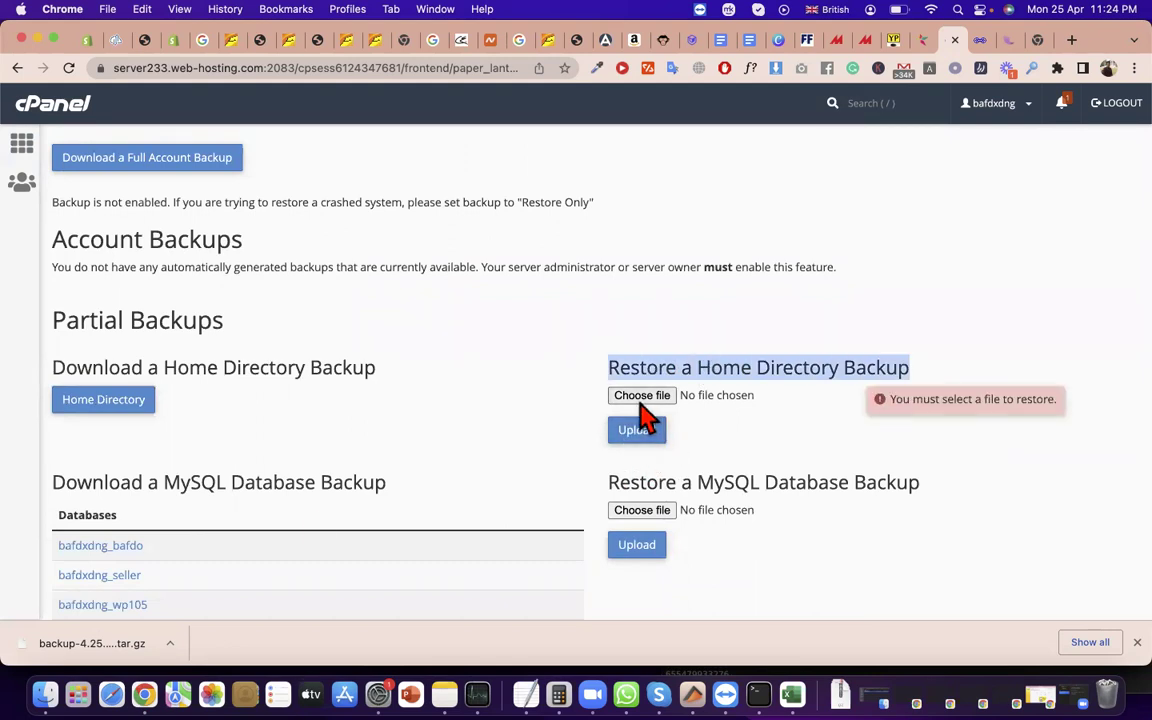
click(641, 396)
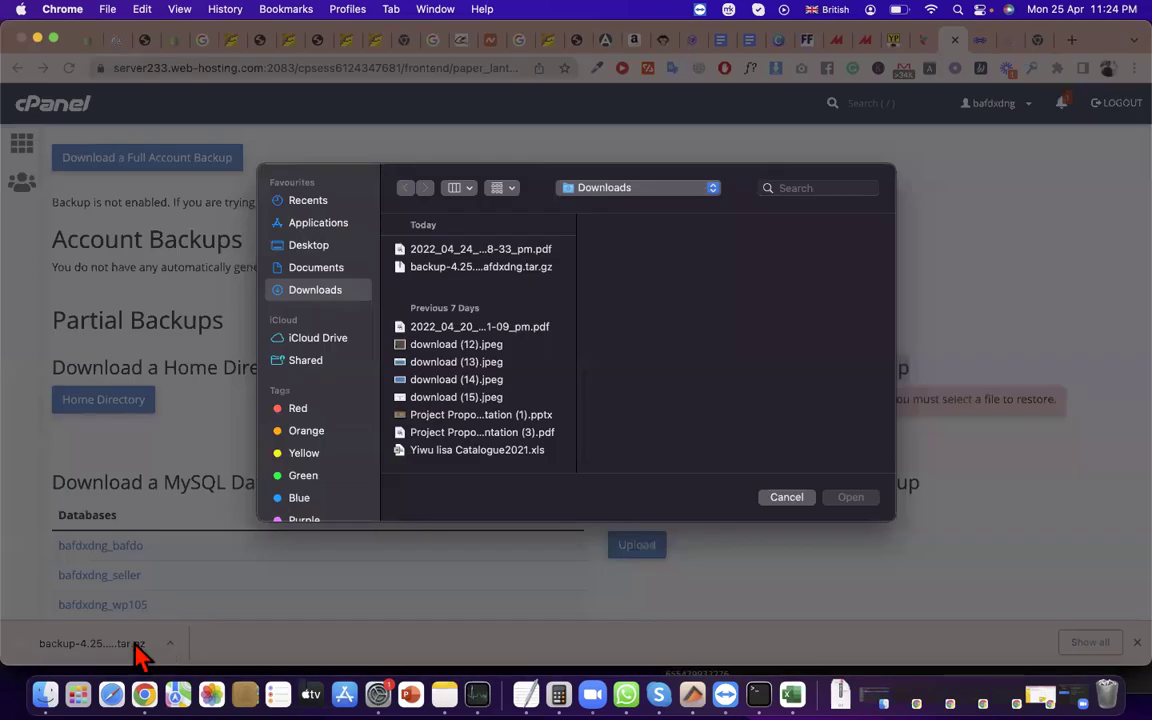
click(516, 268)
click(851, 497)
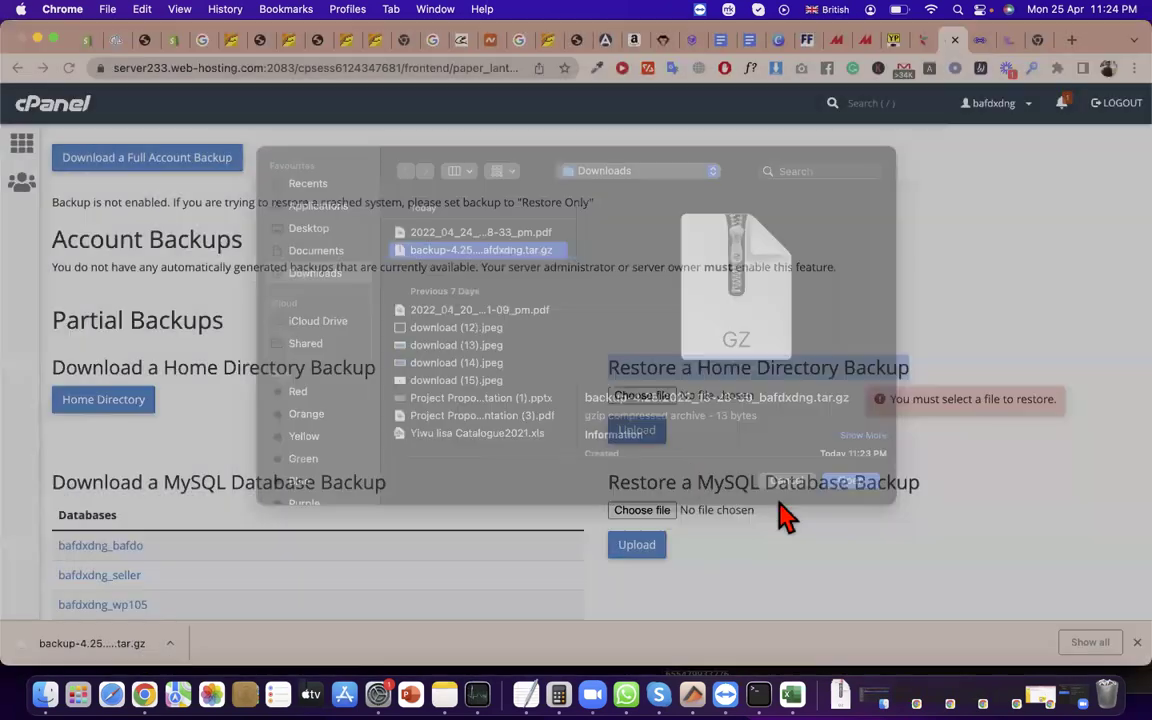
click(640, 433)
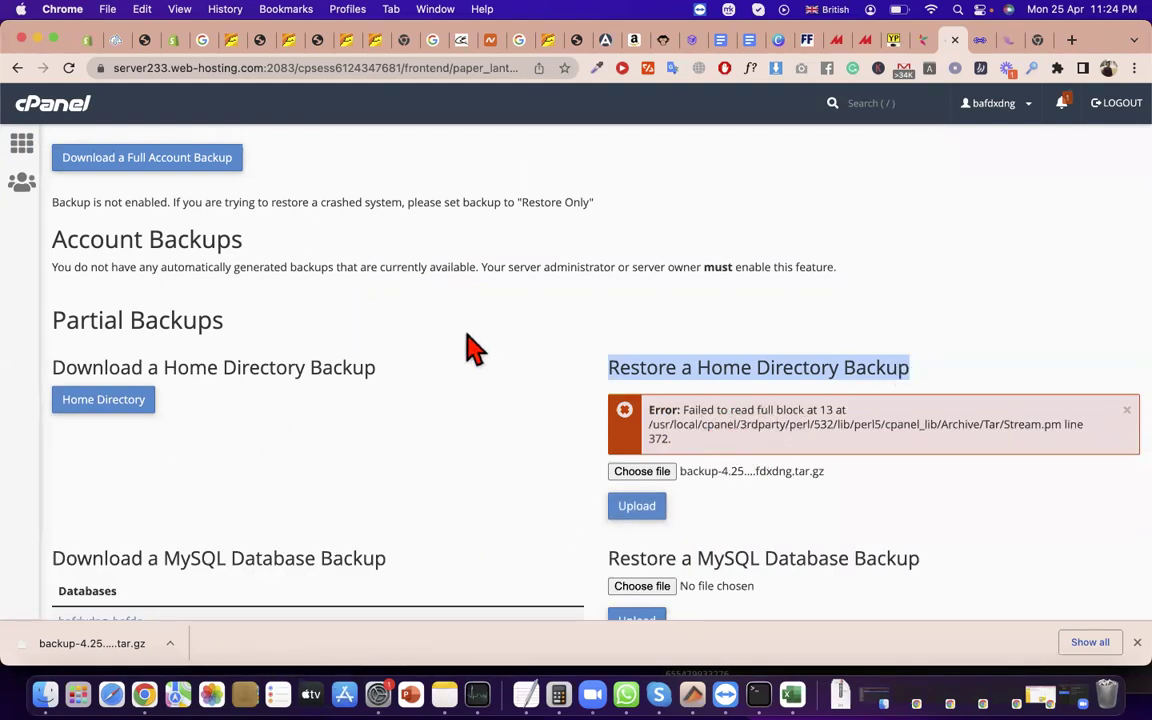
scroll(244, 360, down, 5)
scroll(136, 278, up, 2)
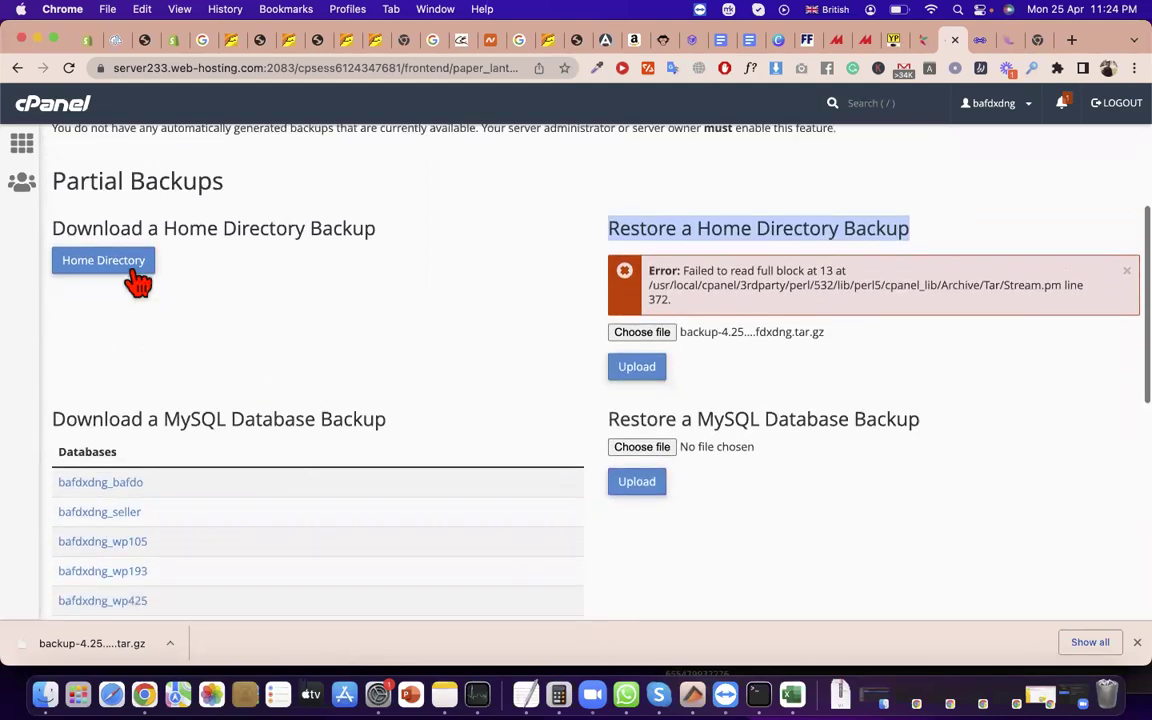
- Switch to the UpdraftPlus restoration, check the plugins download progress, and try to continue to the following stage
click(980, 39)
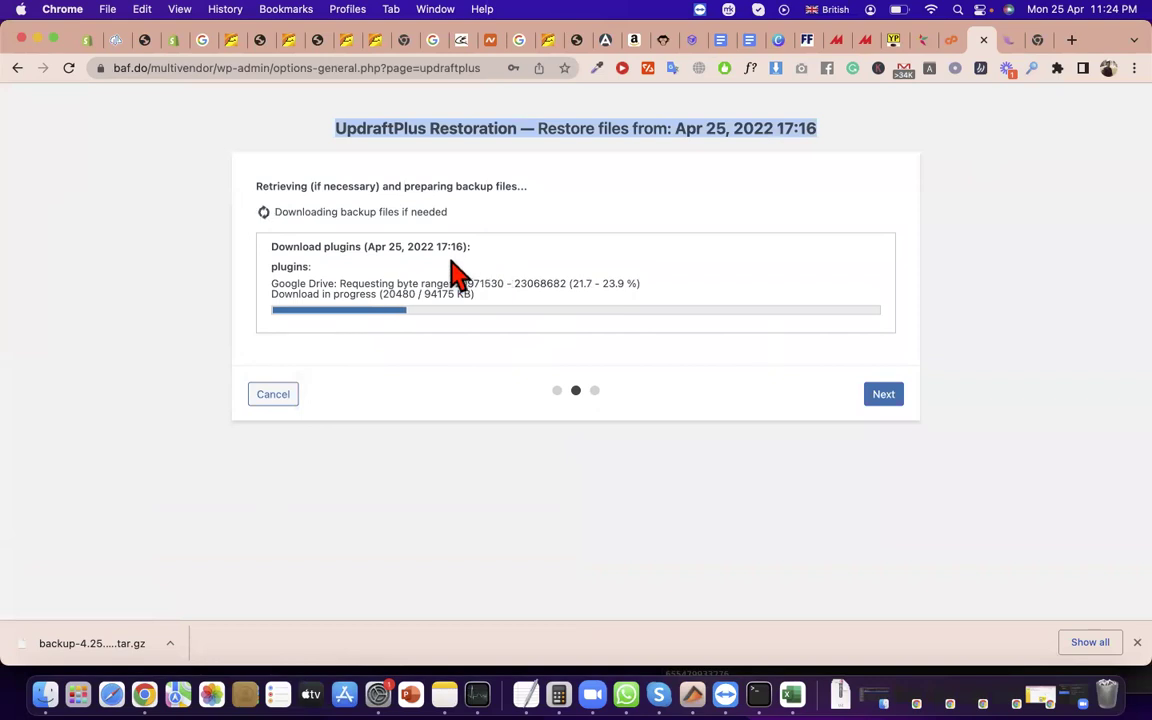
triple_click(437, 283)
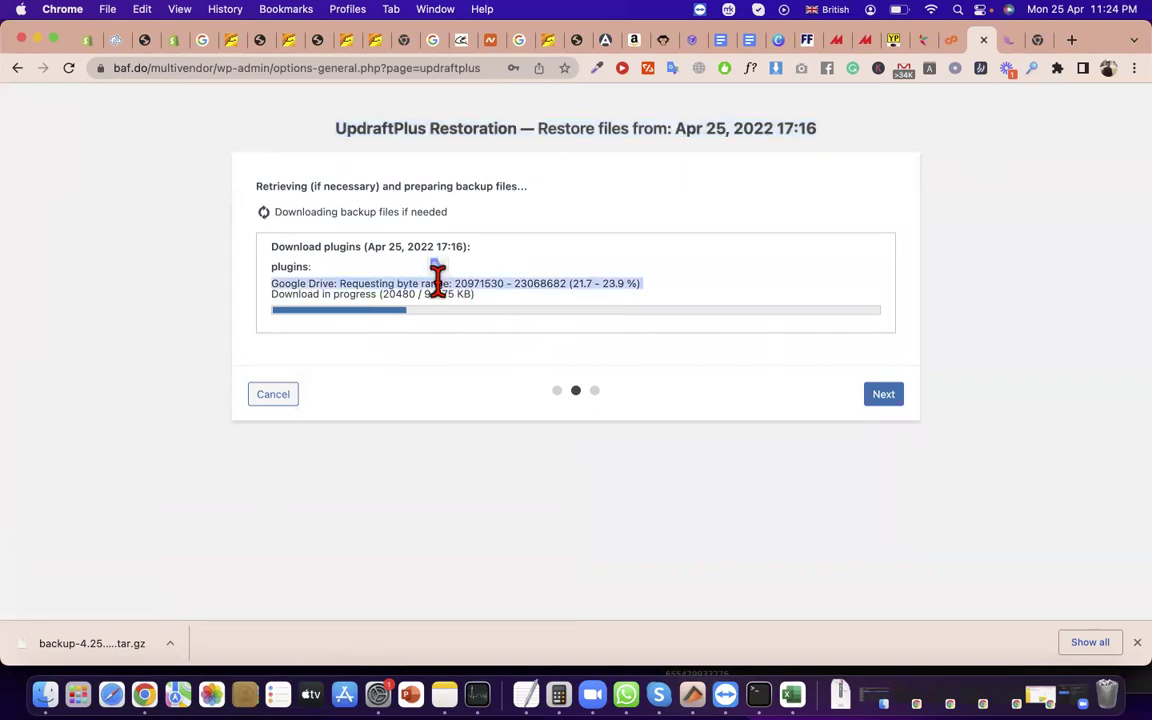
click(884, 396)
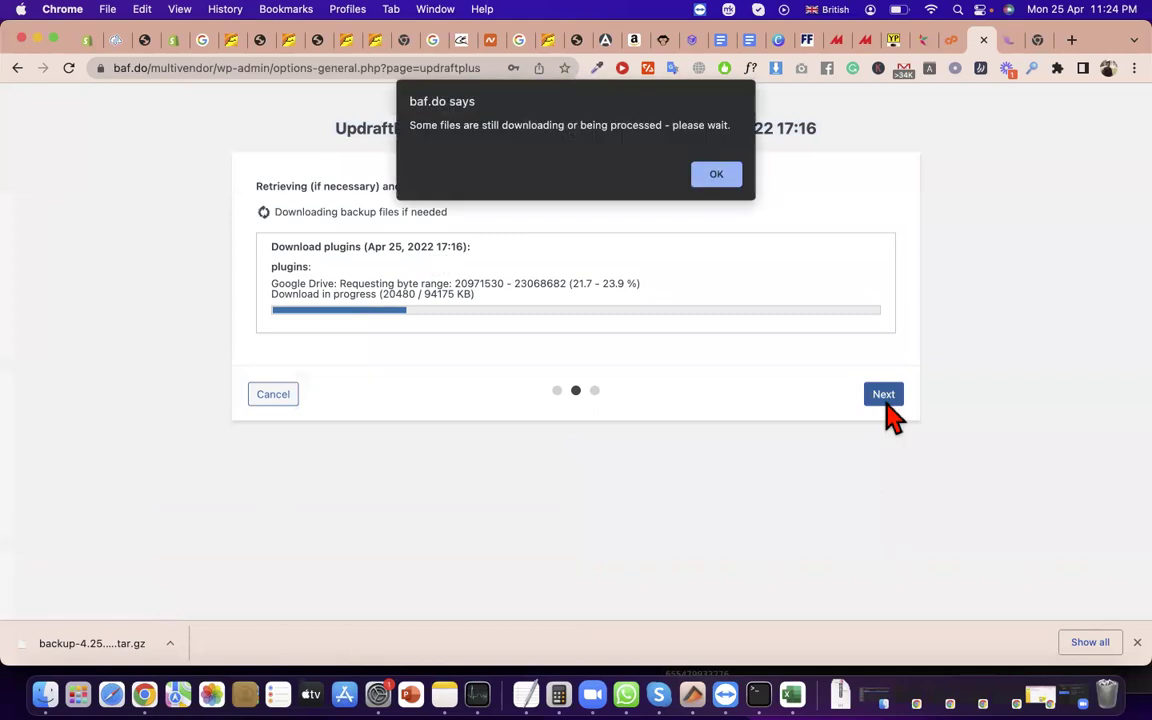
click(717, 178)
- Check which Wi-Fi network the Mac is connected to while monitoring the UpdraftPlus plugins download
click(929, 10)
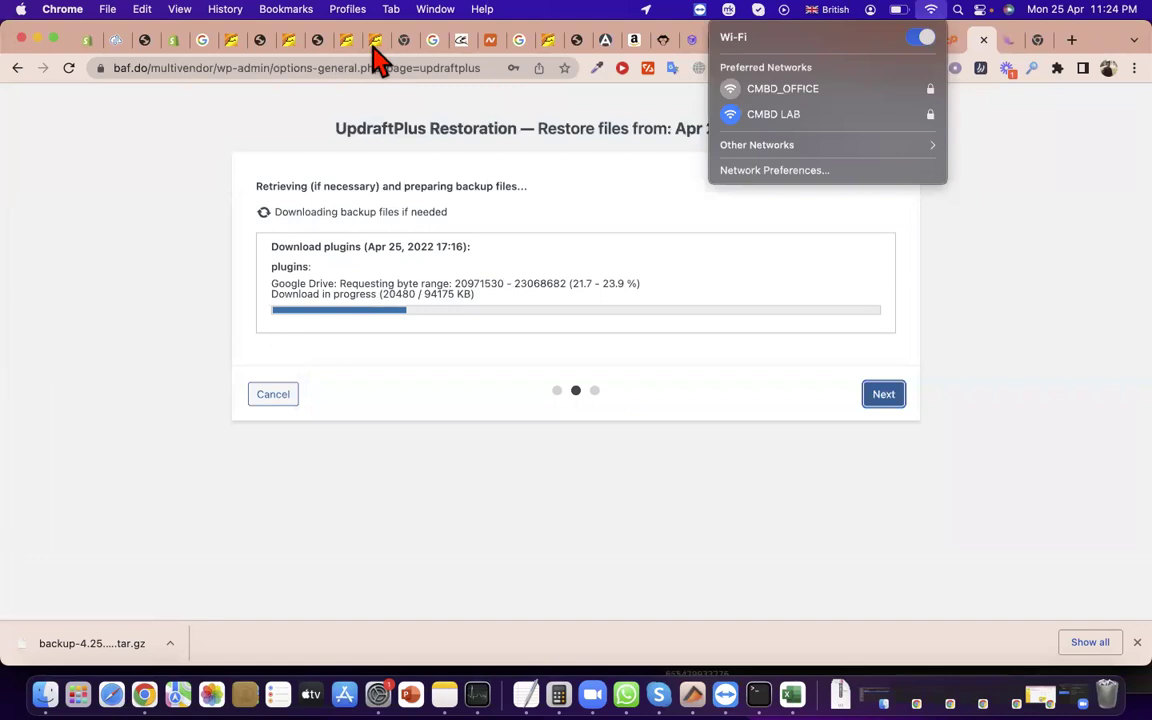
click(440, 72)
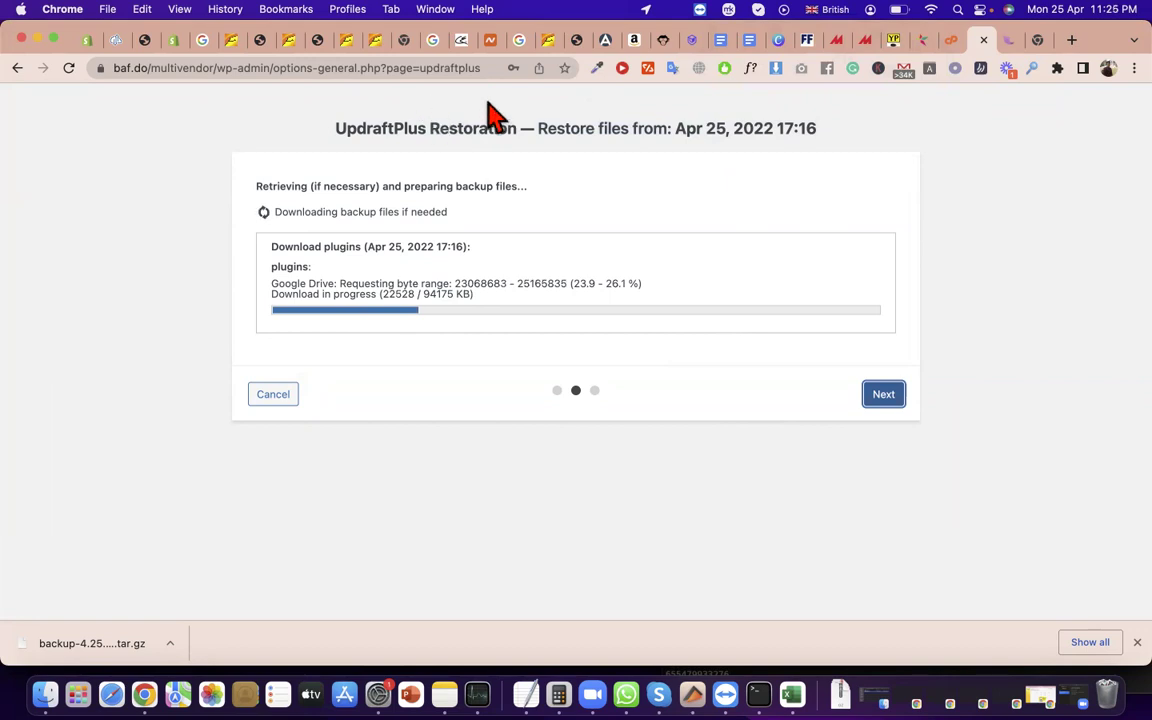
click(932, 10)
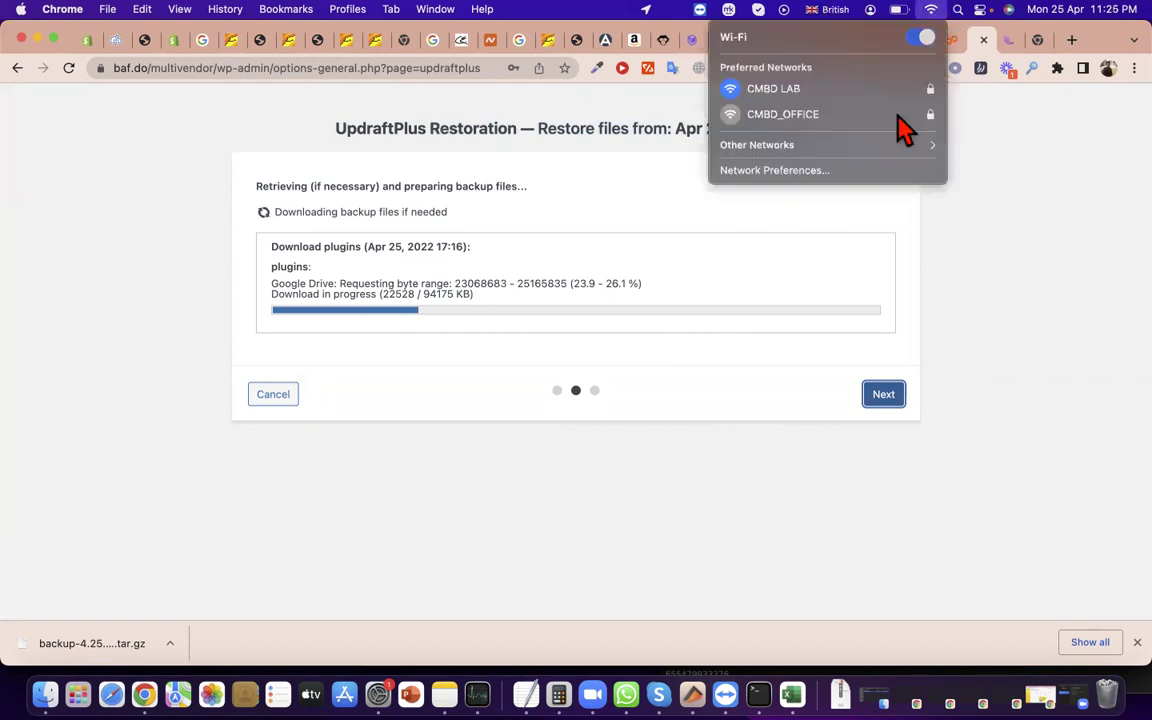
click(885, 399)
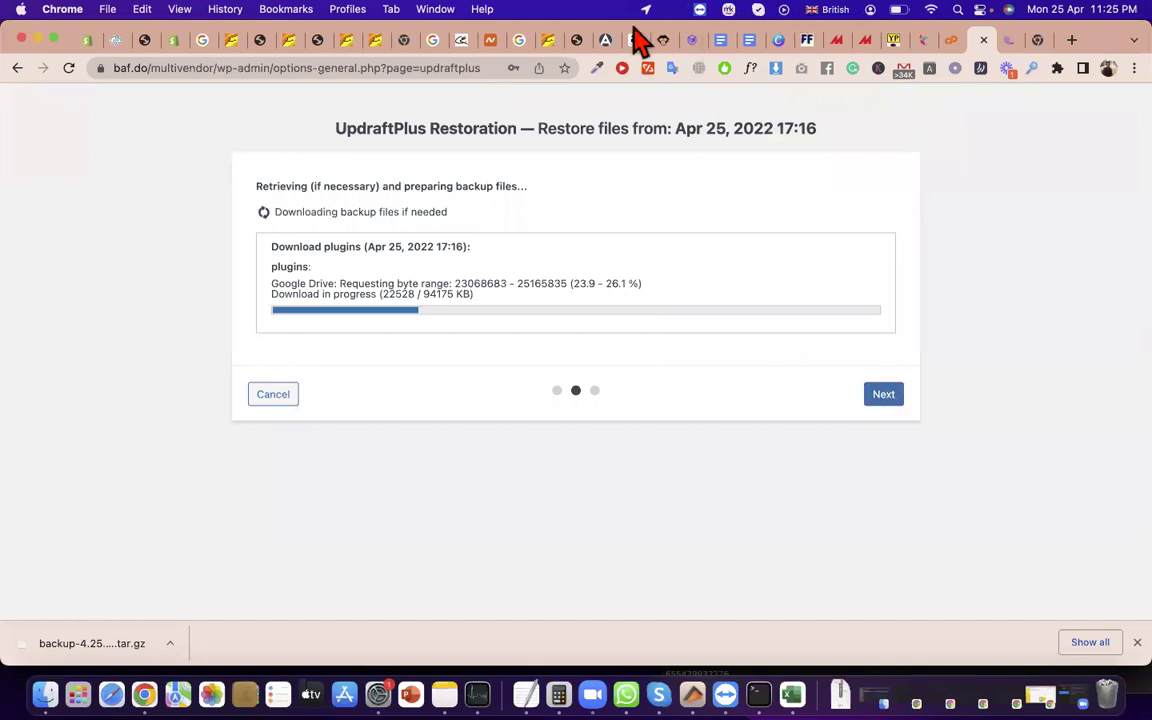
- Check the Mac's available Wi-Fi networks, then review the UpdraftPlus restoration heading and its file retrieval status
click(931, 10)
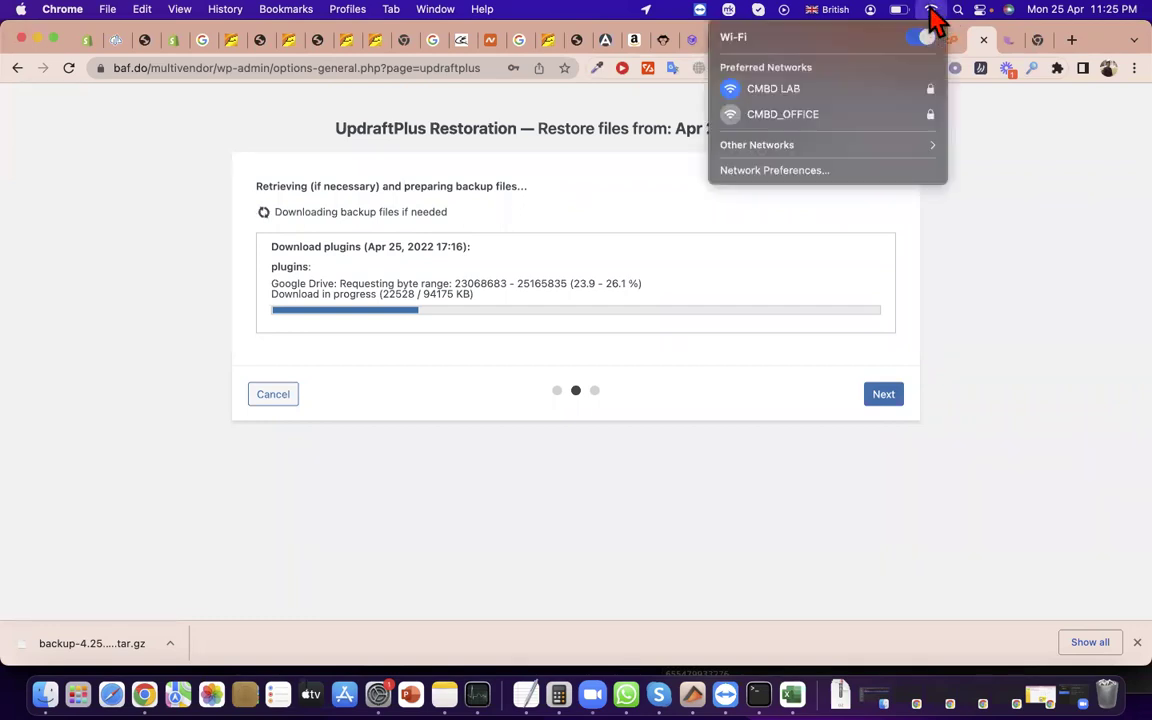
triple_click(440, 188)
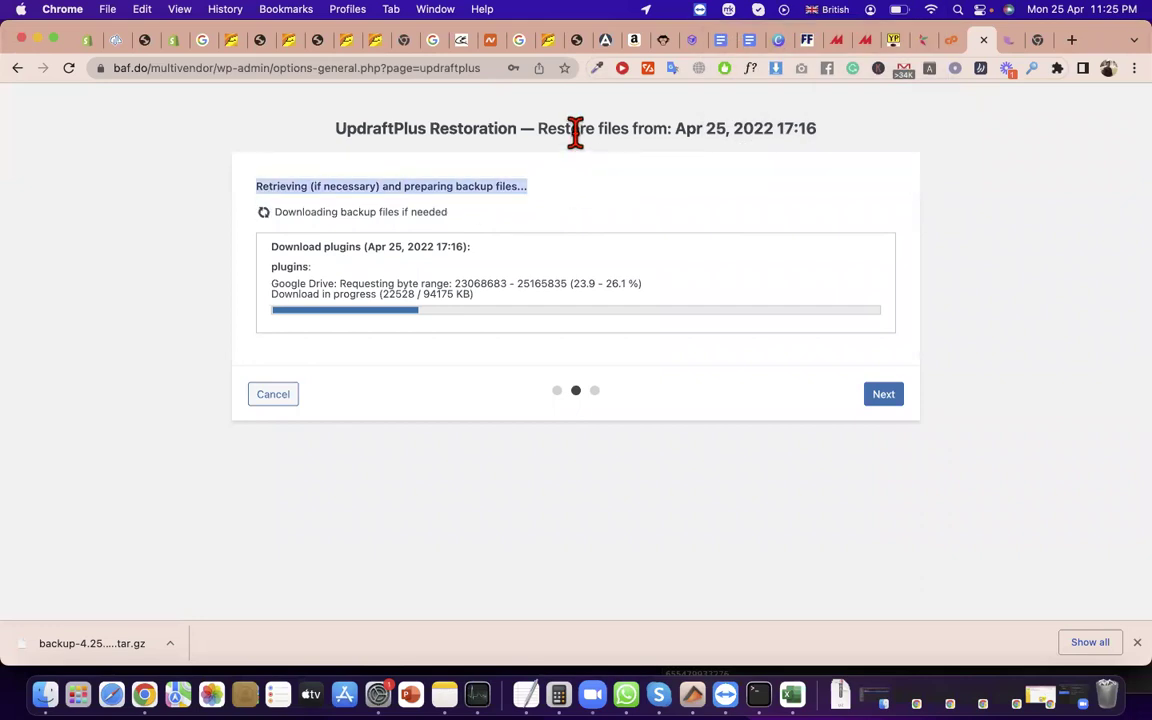
triple_click(585, 130)
triple_click(408, 214)
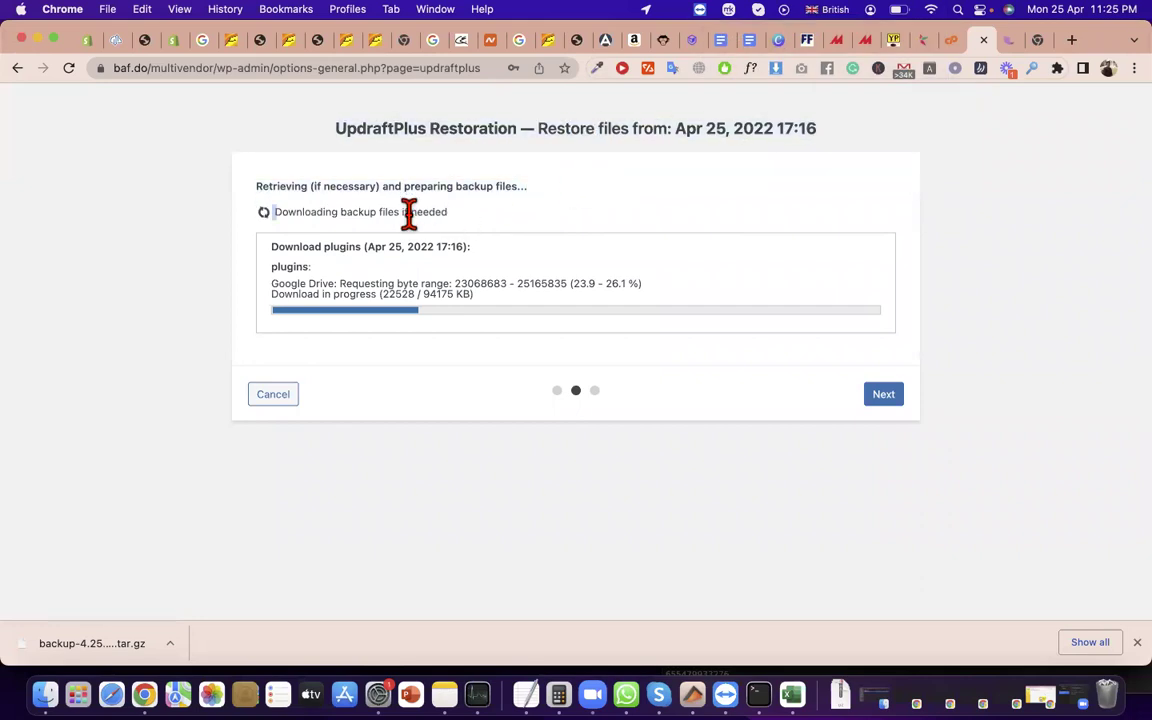
- Check the plugins download progress and try to continue the restoration to the following stage
triple_click(447, 294)
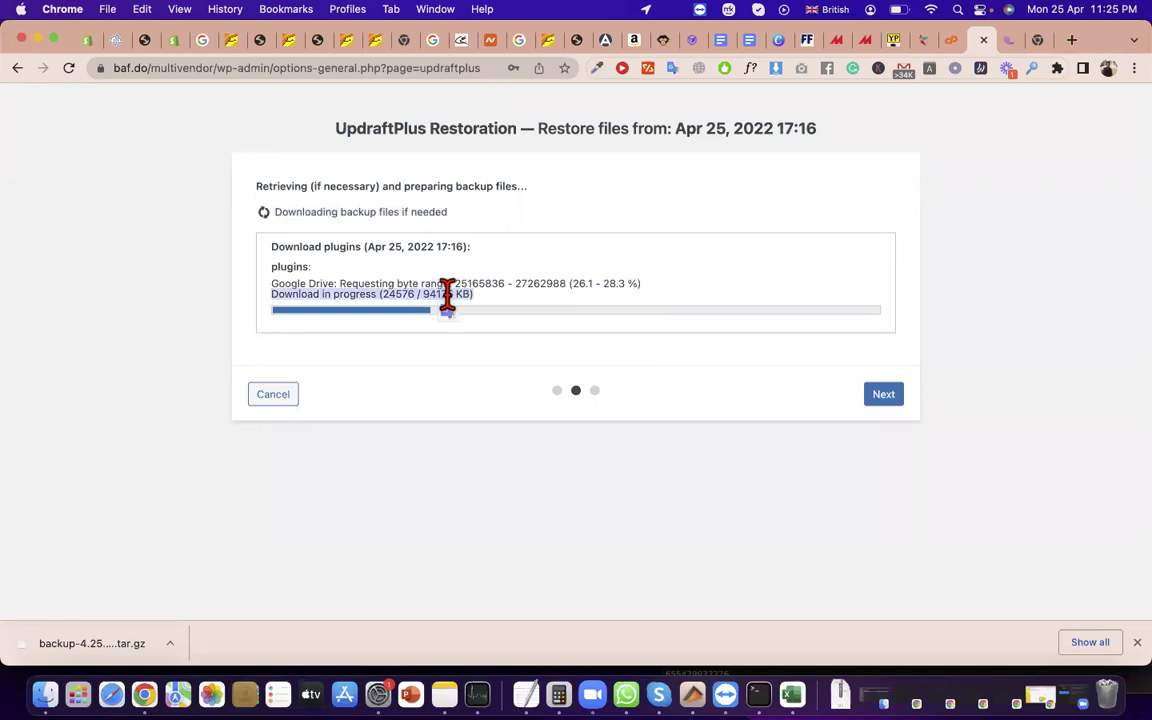
triple_click(447, 294)
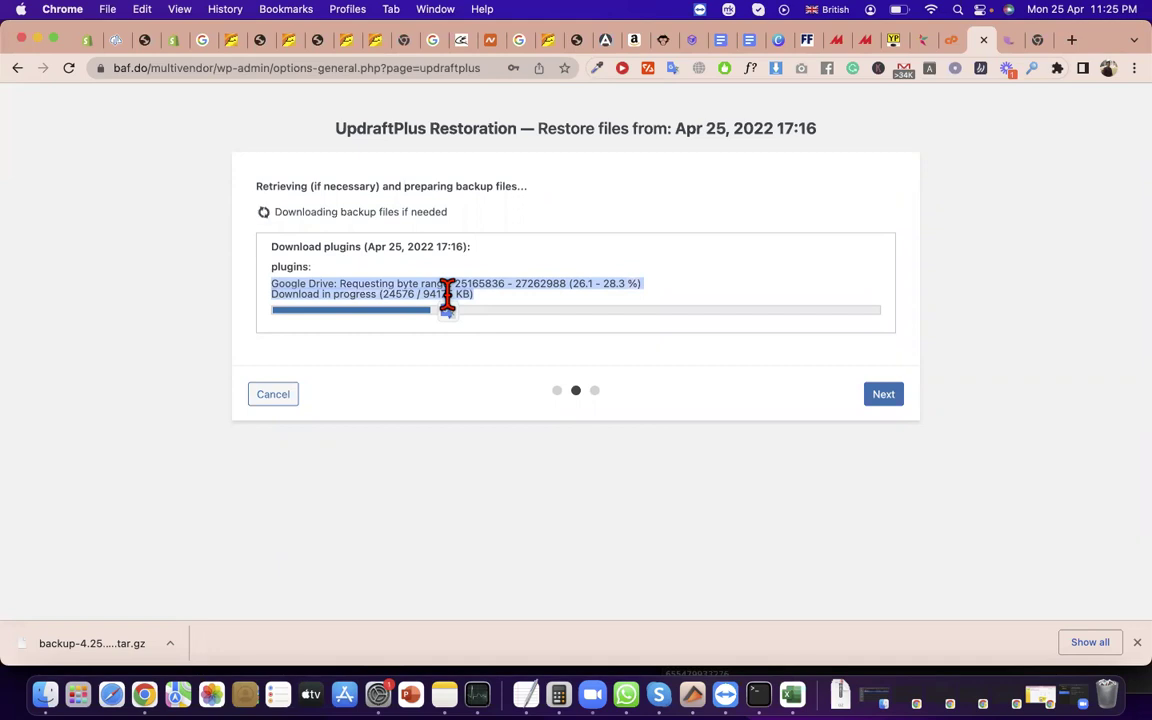
click(882, 402)
click(710, 177)
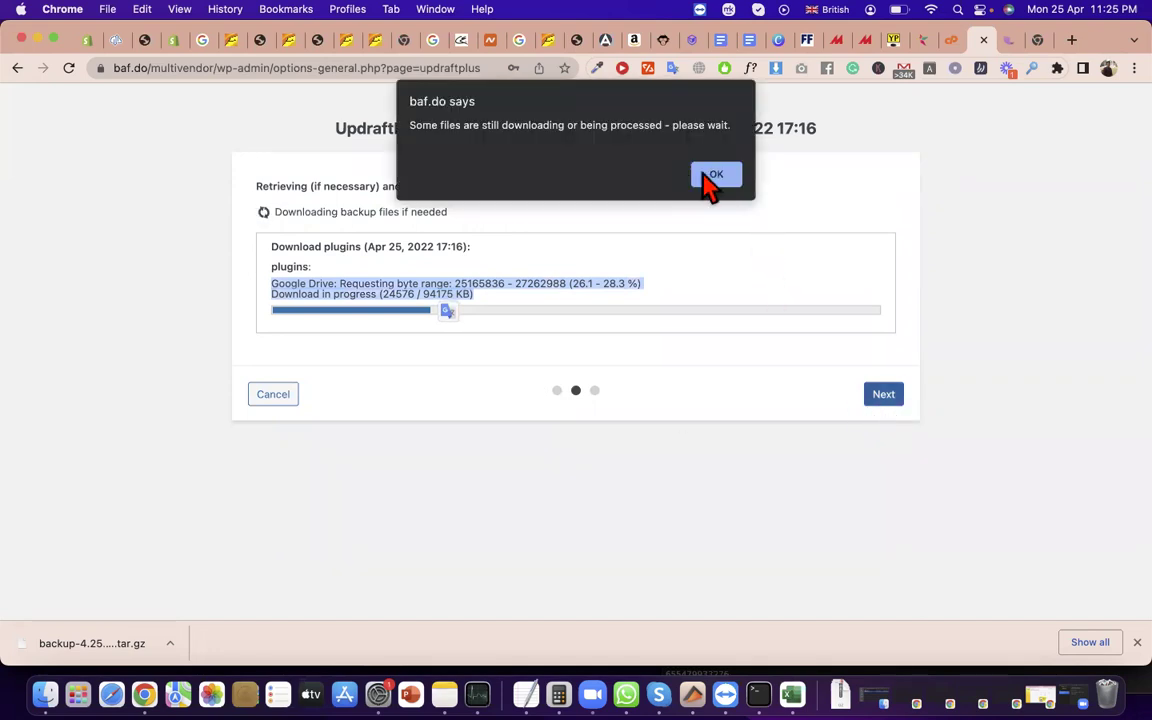
- Examine the plugins download details, including the Google Drive byte range, the progress line and the backup date being restored
click(424, 213)
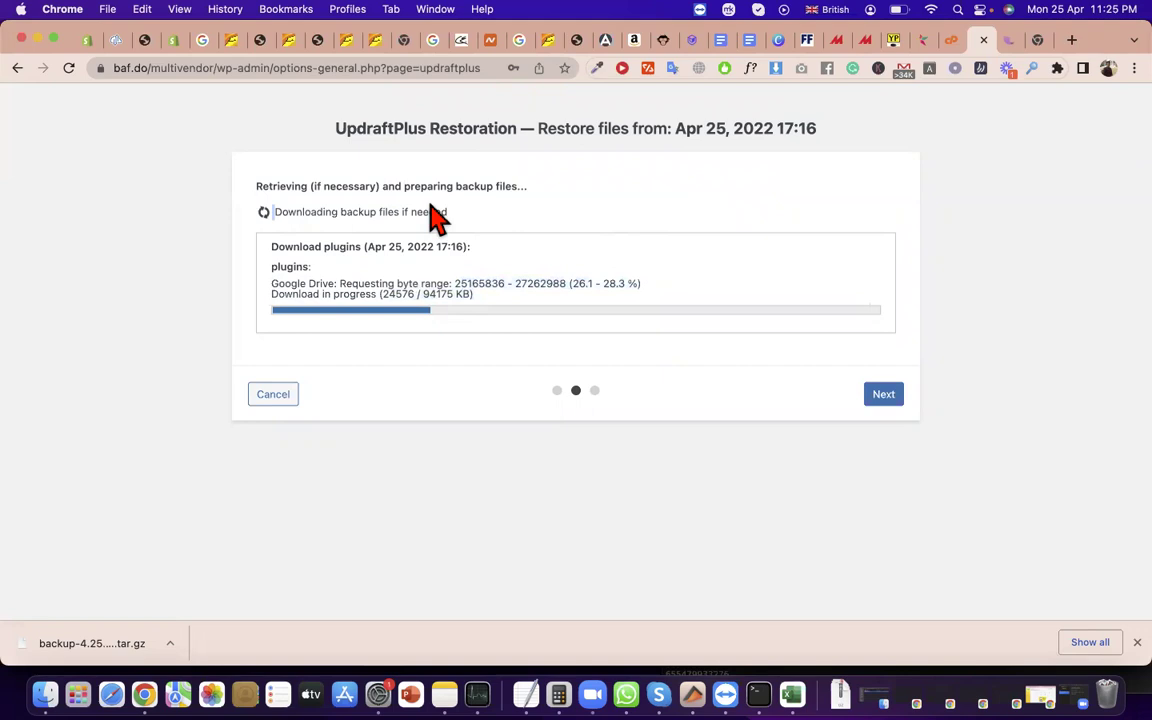
triple_click(442, 210)
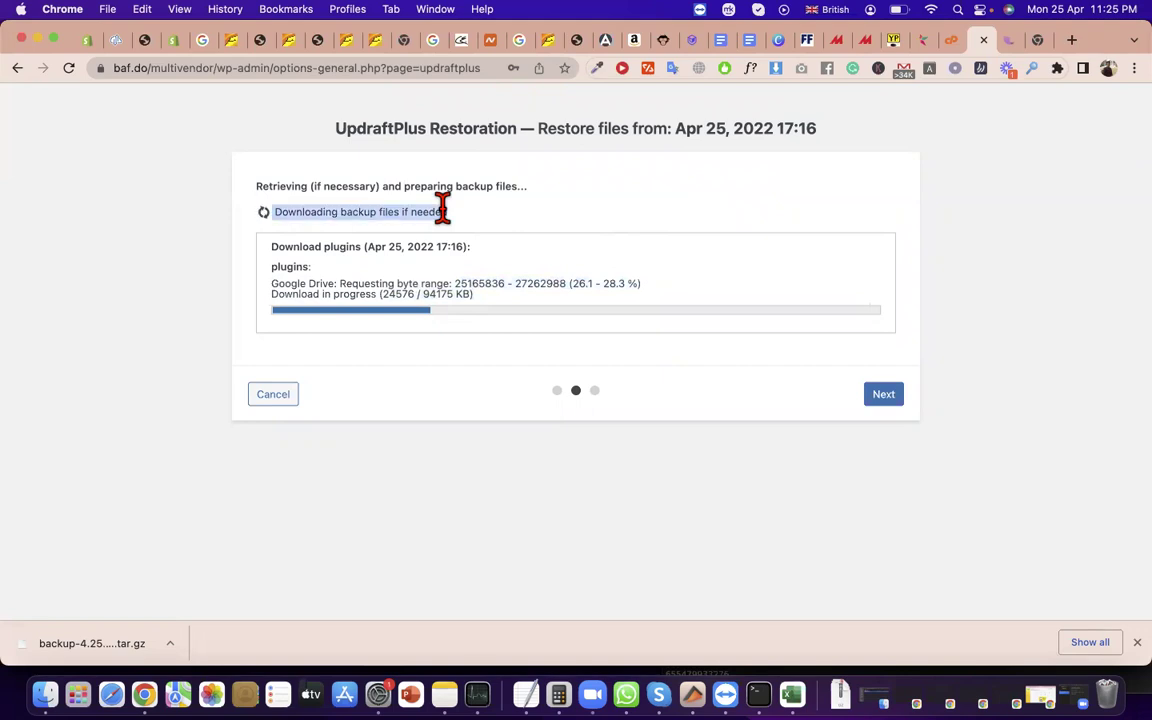
triple_click(445, 288)
drag(445, 288, 643, 309)
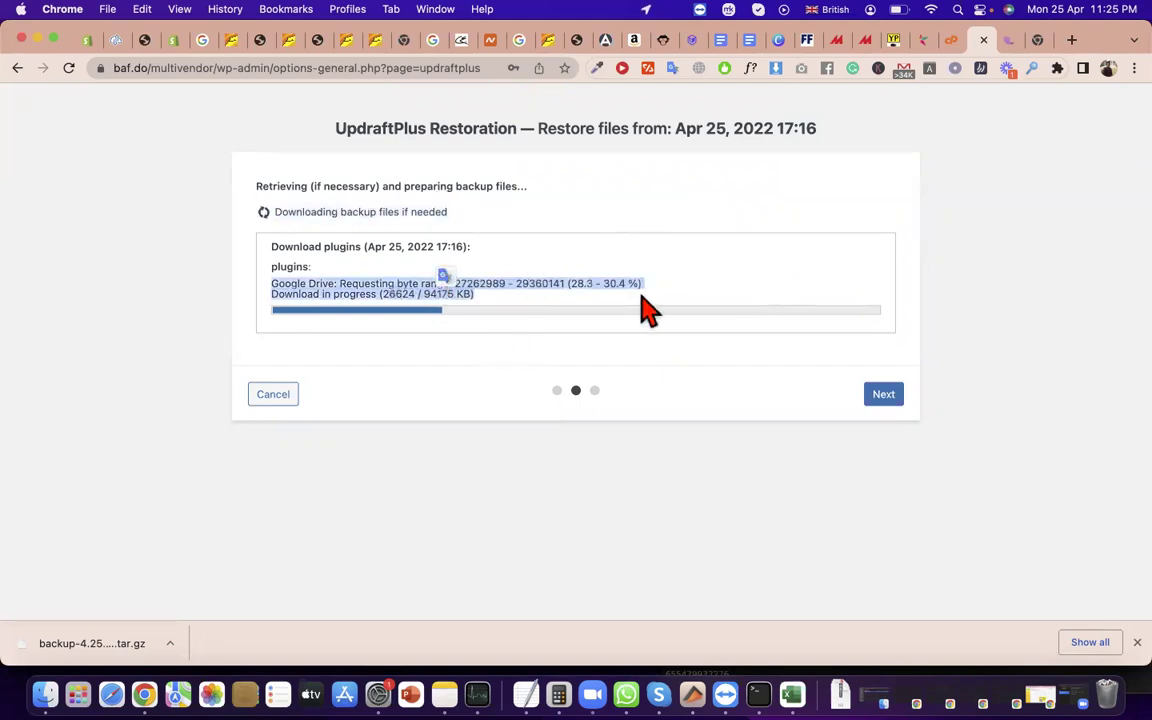
click(610, 293)
triple_click(610, 295)
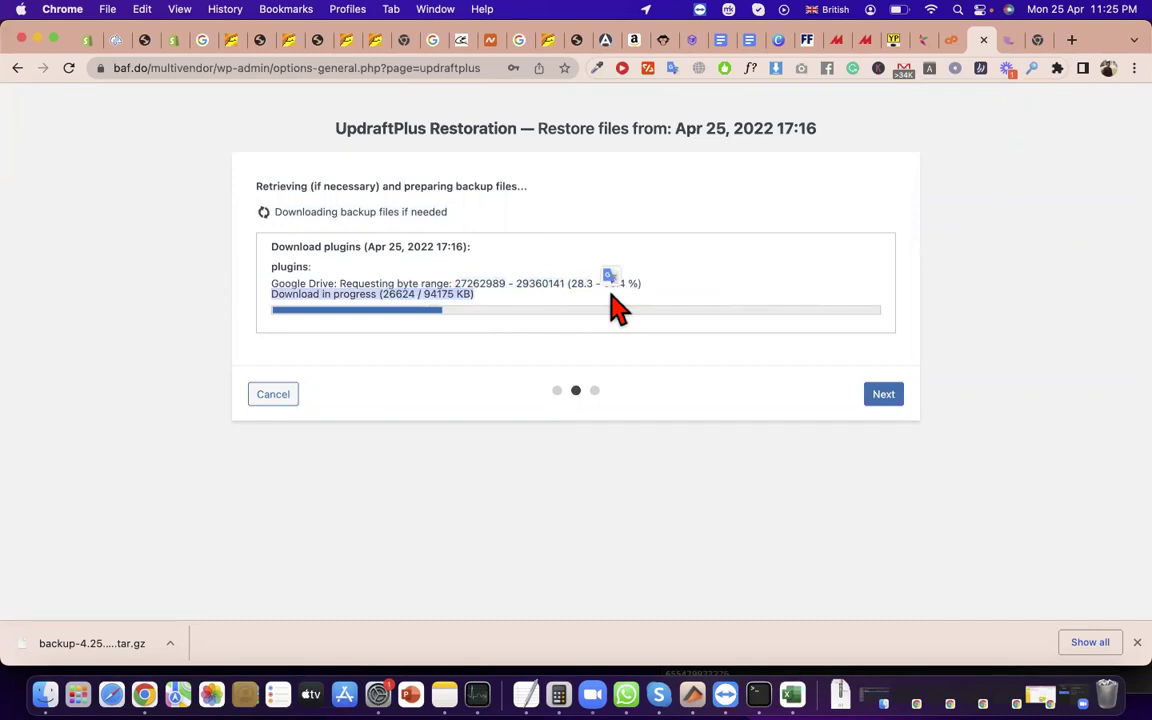
click(537, 294)
drag(540, 308, 319, 278)
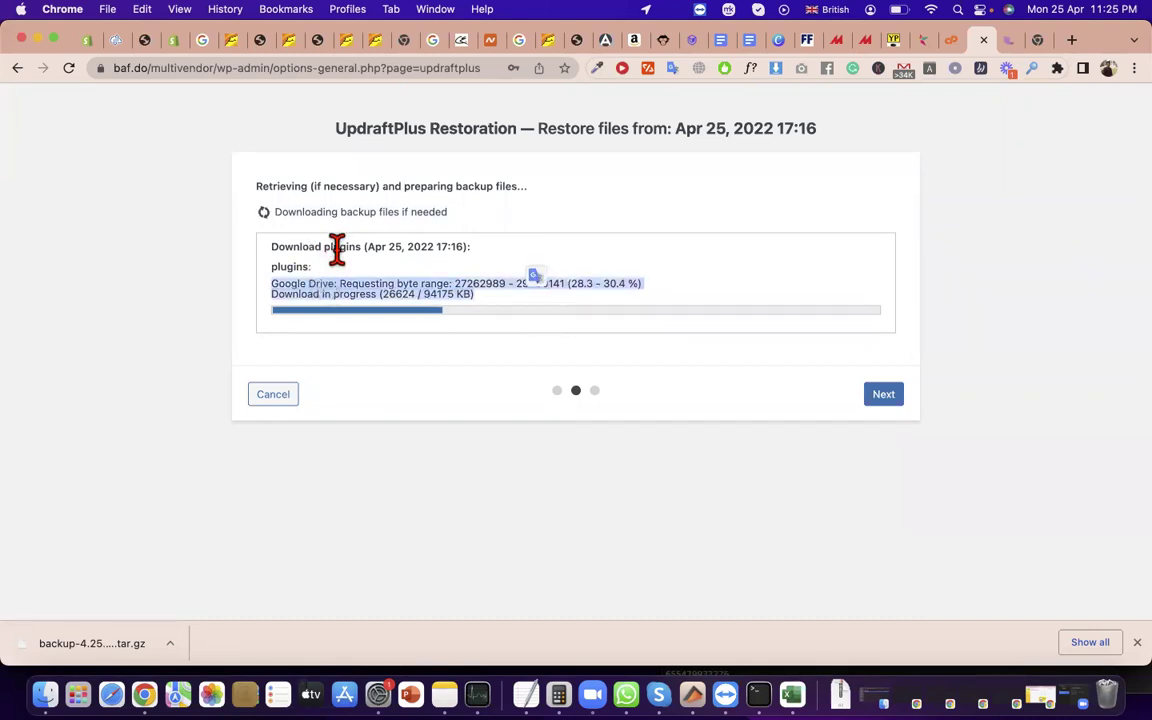
click(334, 252)
triple_click(336, 251)
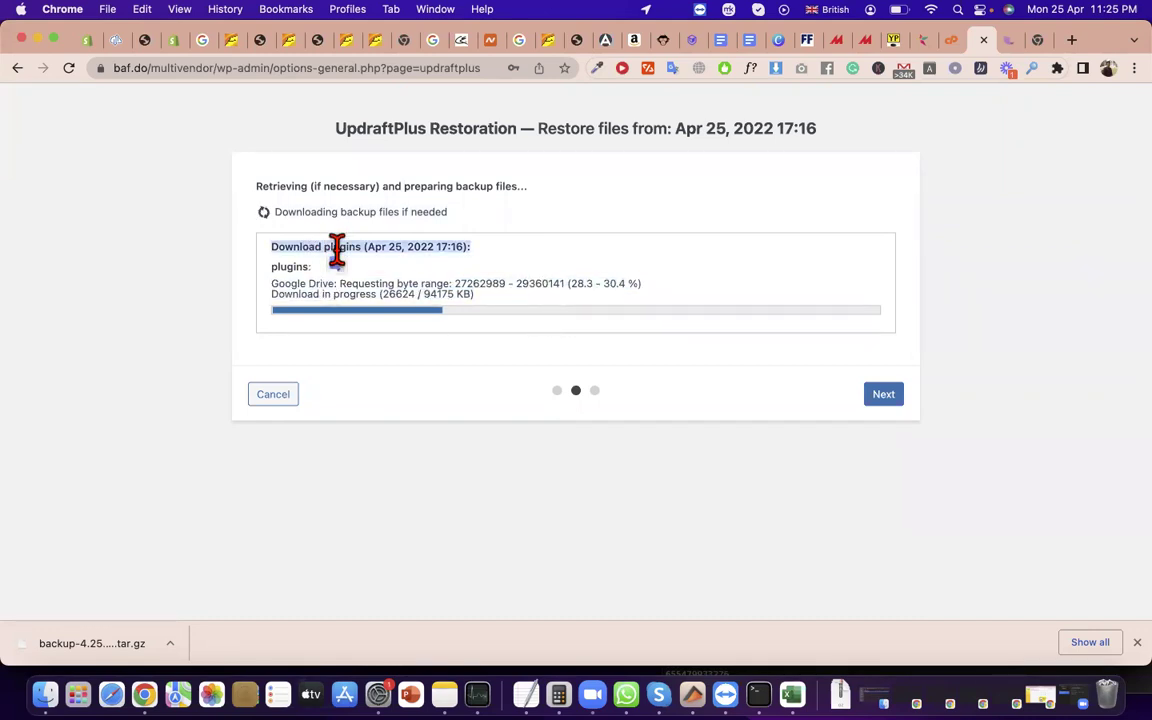
click(609, 118)
triple_click(612, 118)
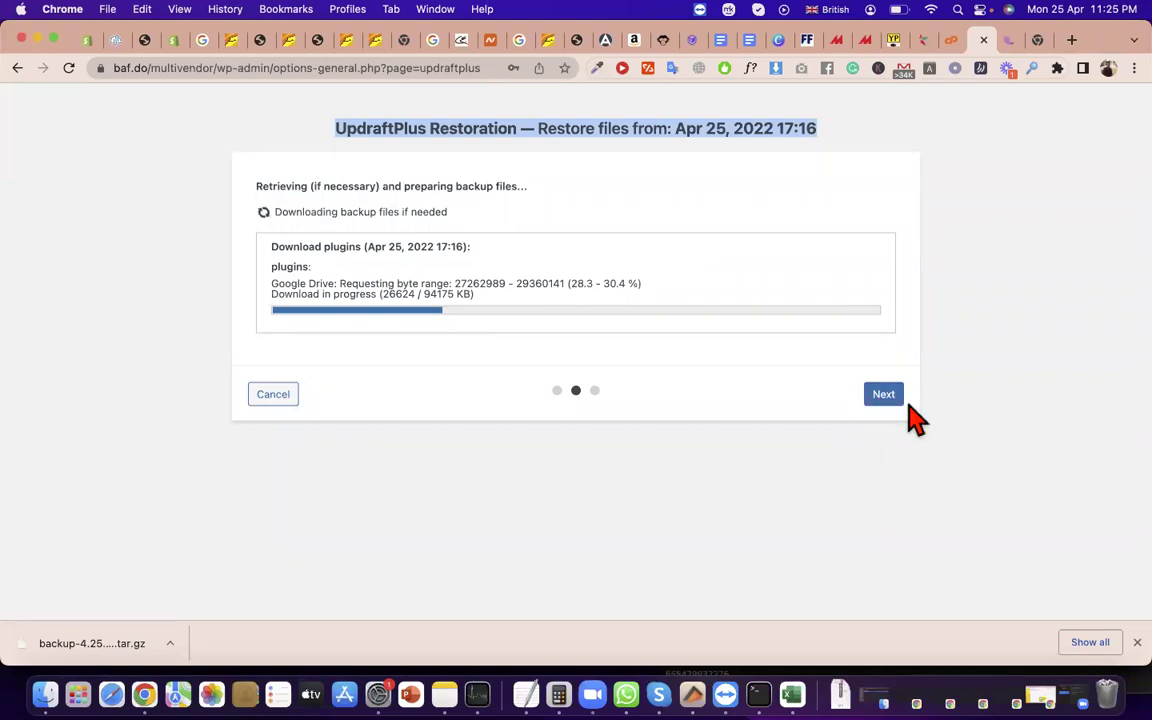
- Review the file retrieval and preparation lines, the plugins download title and the restoration heading
double_click(402, 183)
triple_click(402, 183)
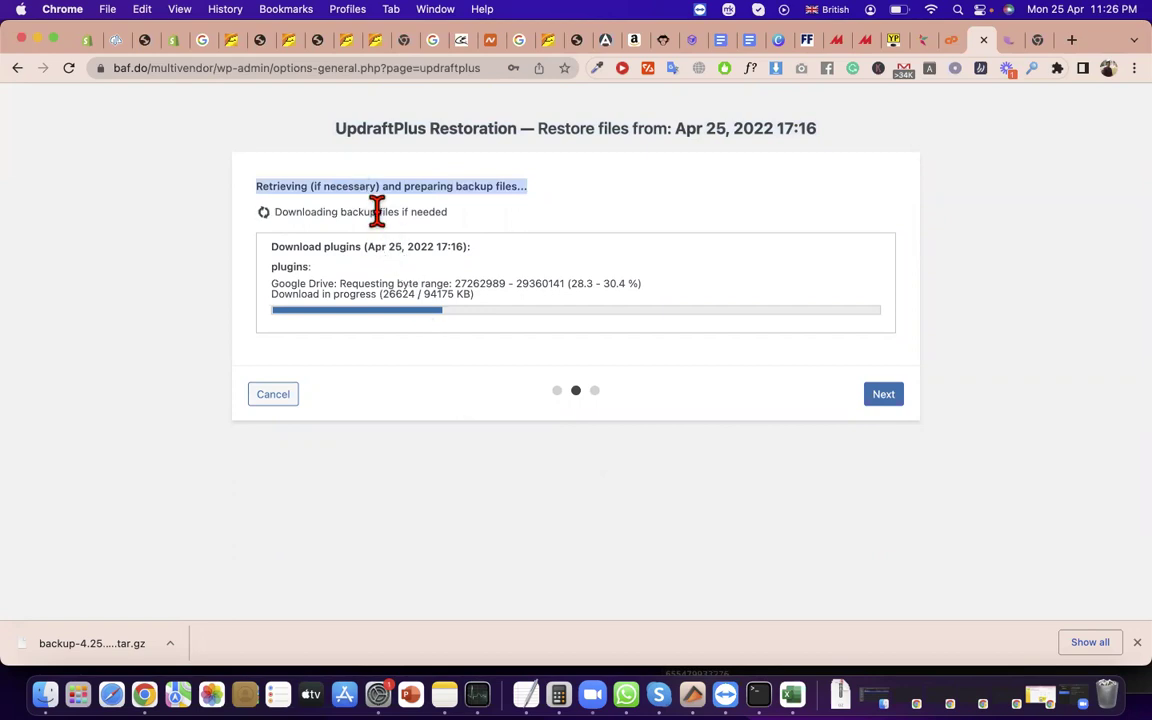
triple_click(377, 211)
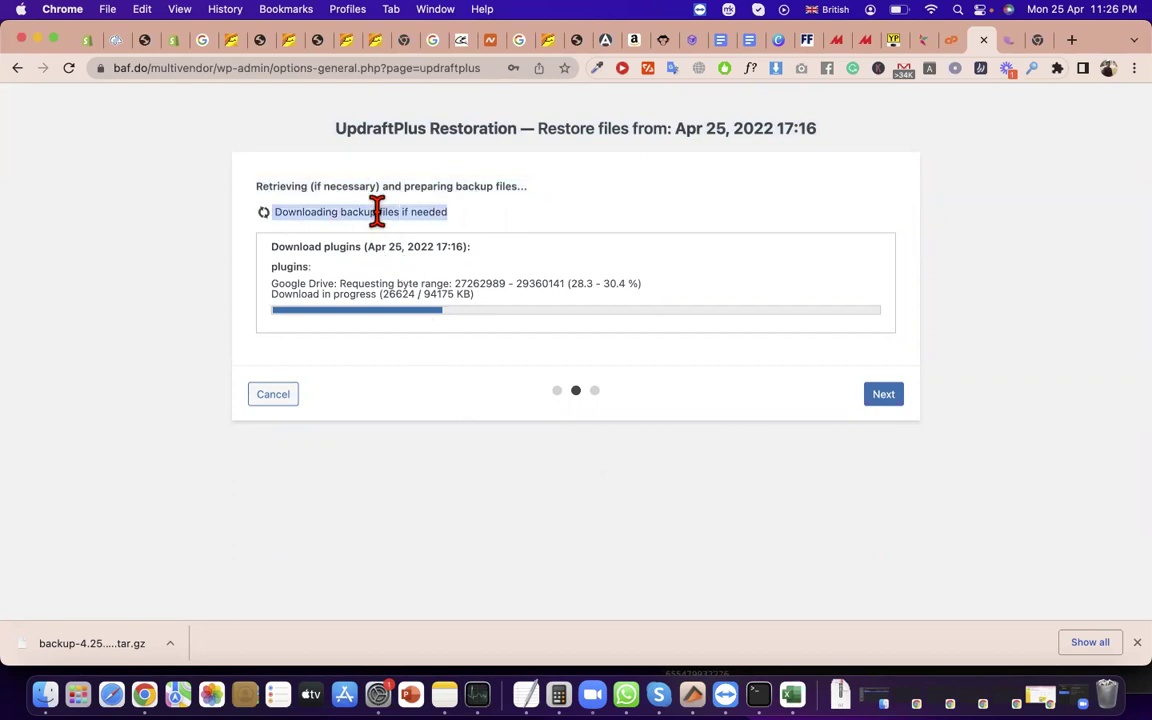
triple_click(435, 249)
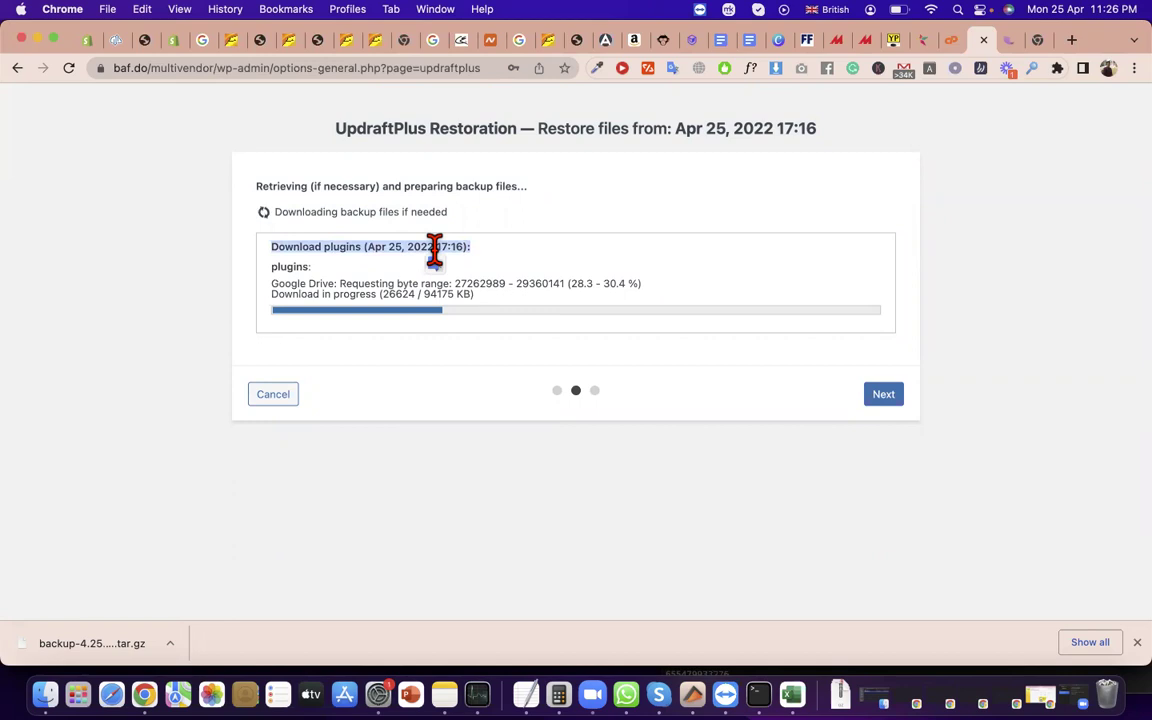
triple_click(359, 183)
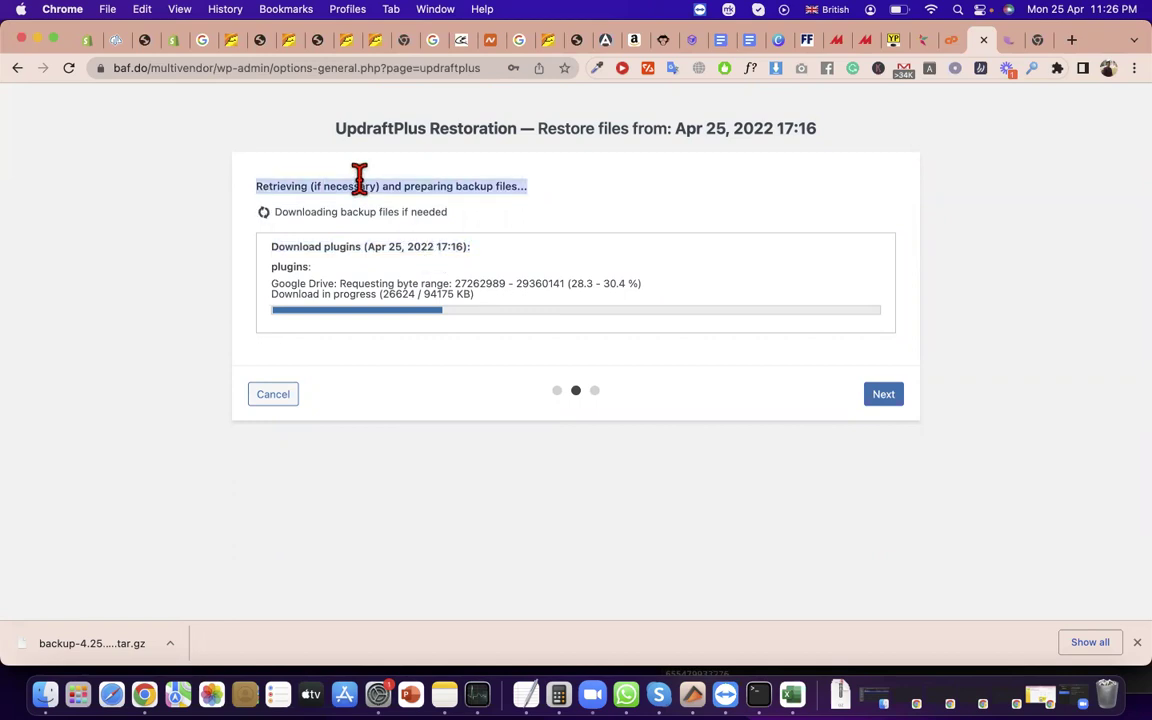
click(398, 155)
double_click(398, 155)
triple_click(388, 131)
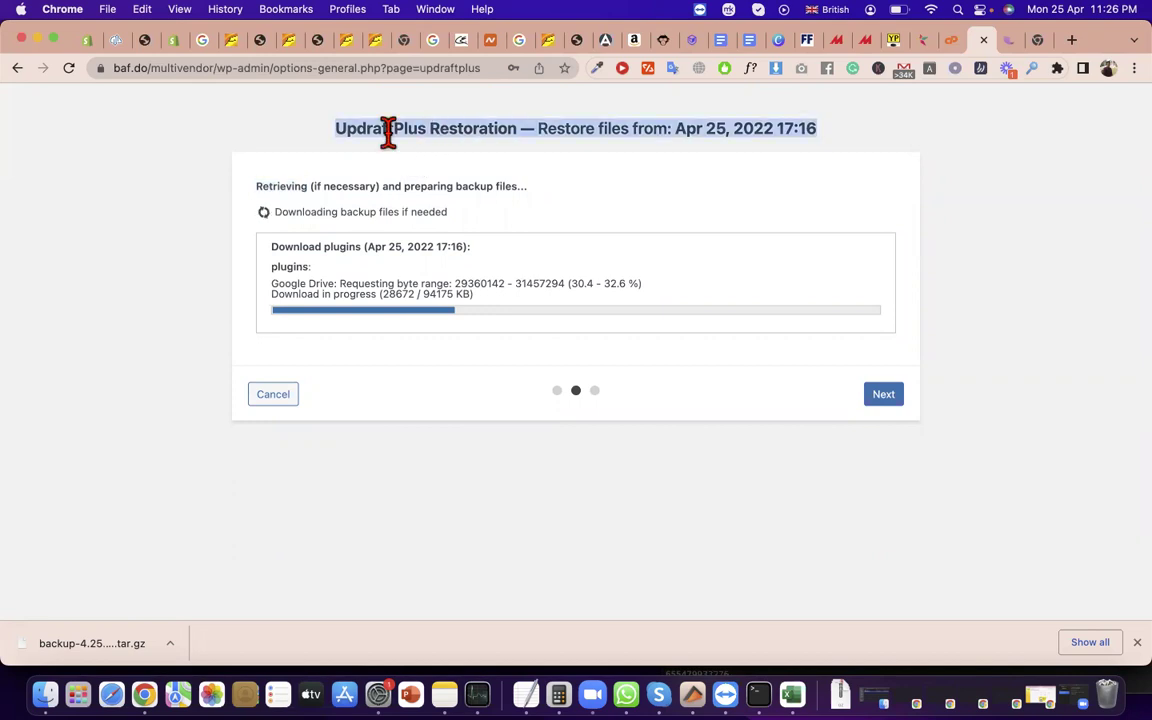
click(170, 68)
double_click(160, 68)
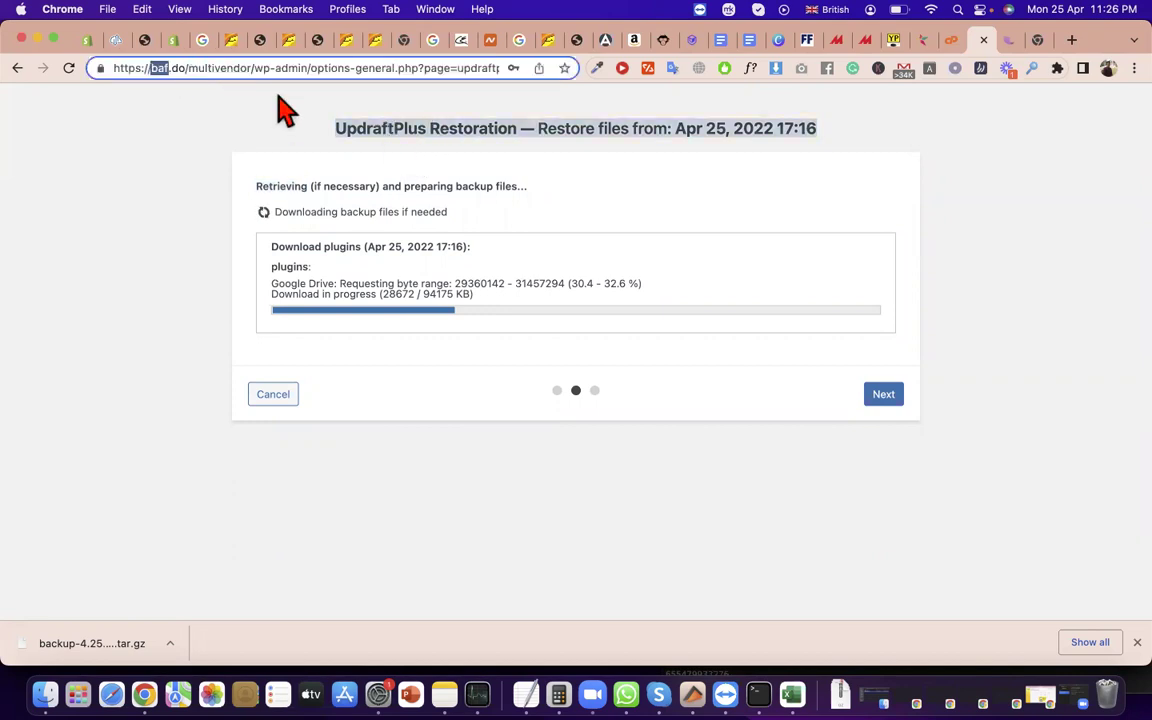
click(252, 68)
drag(252, 68, 90, 69)
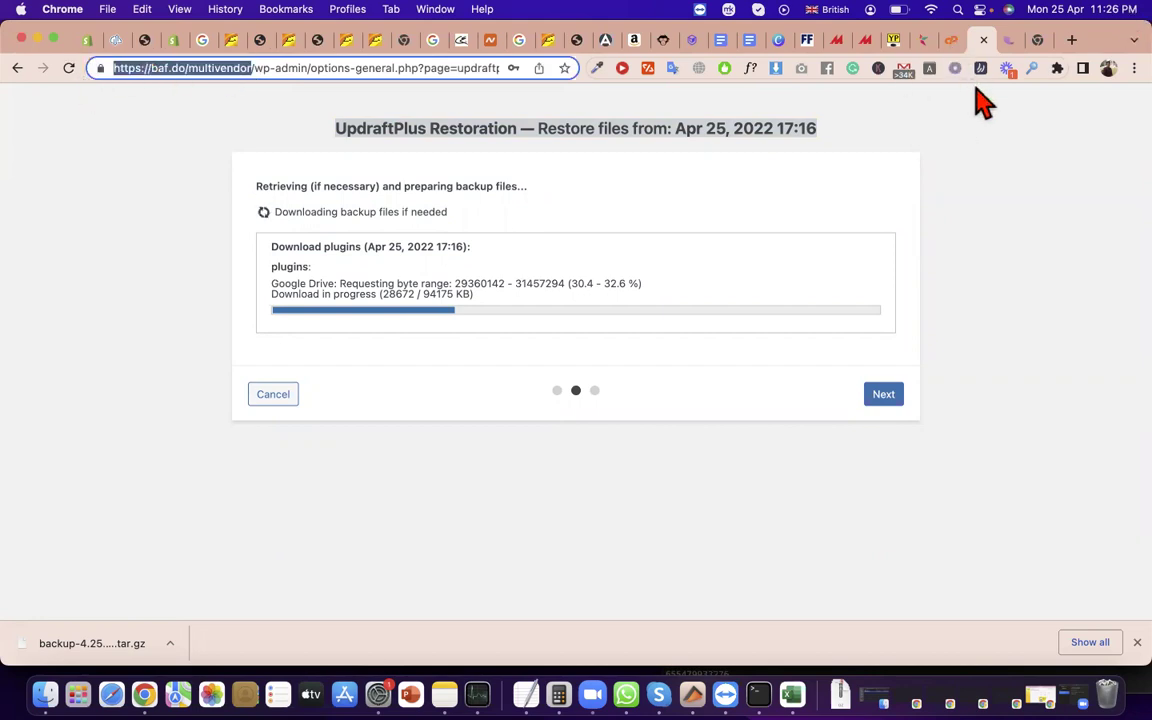
- Recheck the backup files download status and the restoration heading while the plugins backup is being retrieved
click(447, 212)
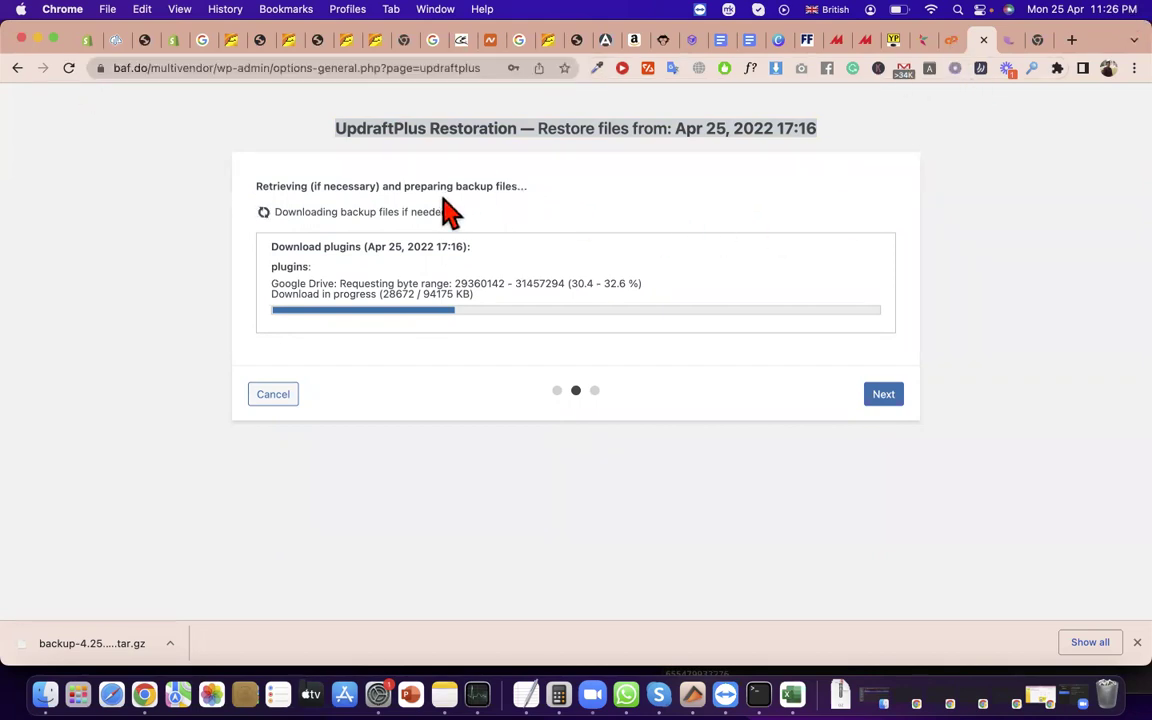
triple_click(447, 212)
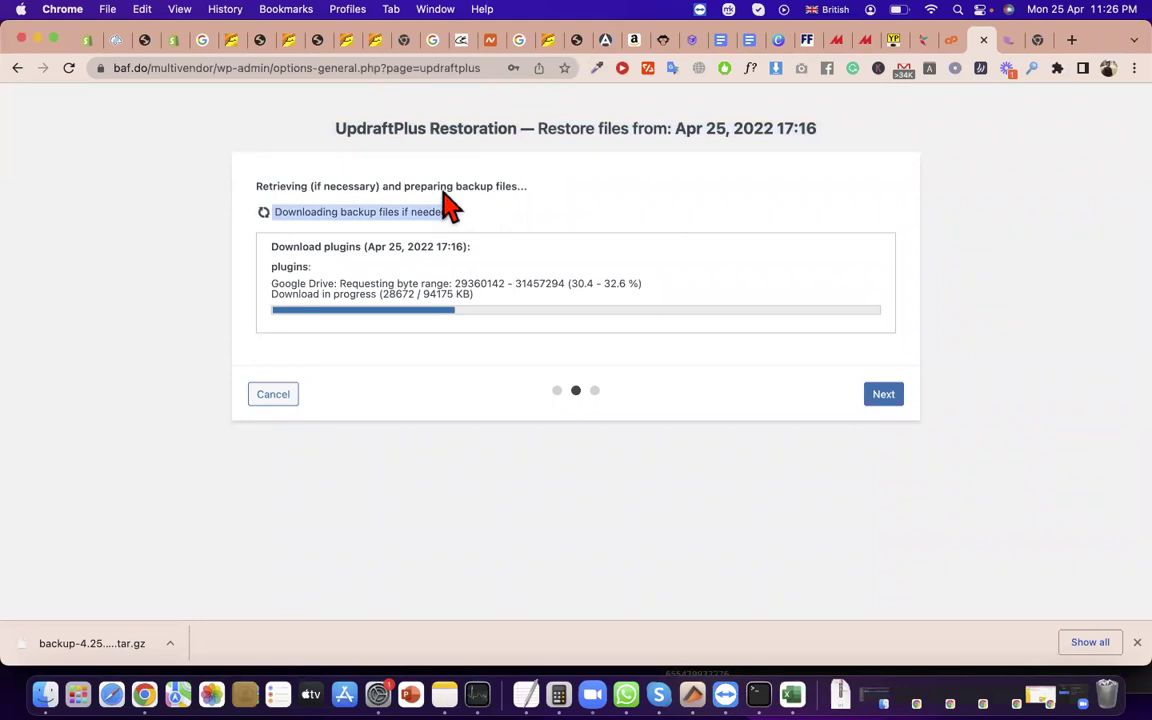
triple_click(465, 122)
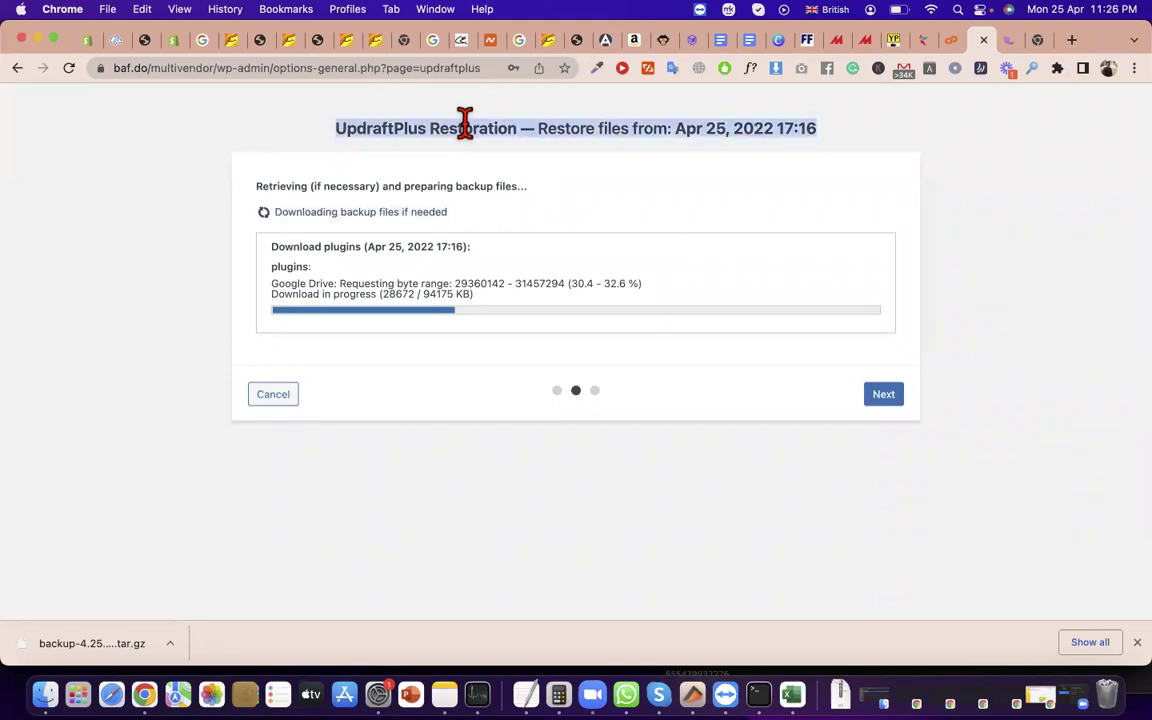
triple_click(424, 184)
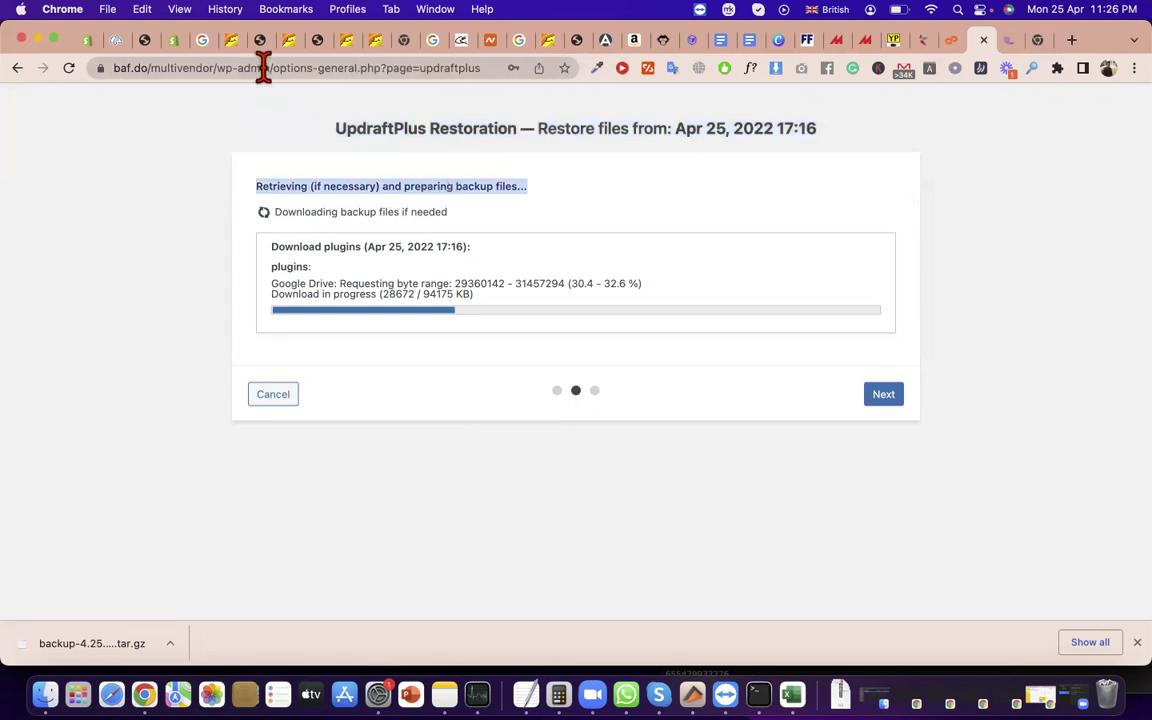
- Open the site's WordPress admin at baf.do/multivendor/wp-admin/ in a separate tab and close the leftover blank tab
drag(262, 68, 22, 88)
key(super+c)
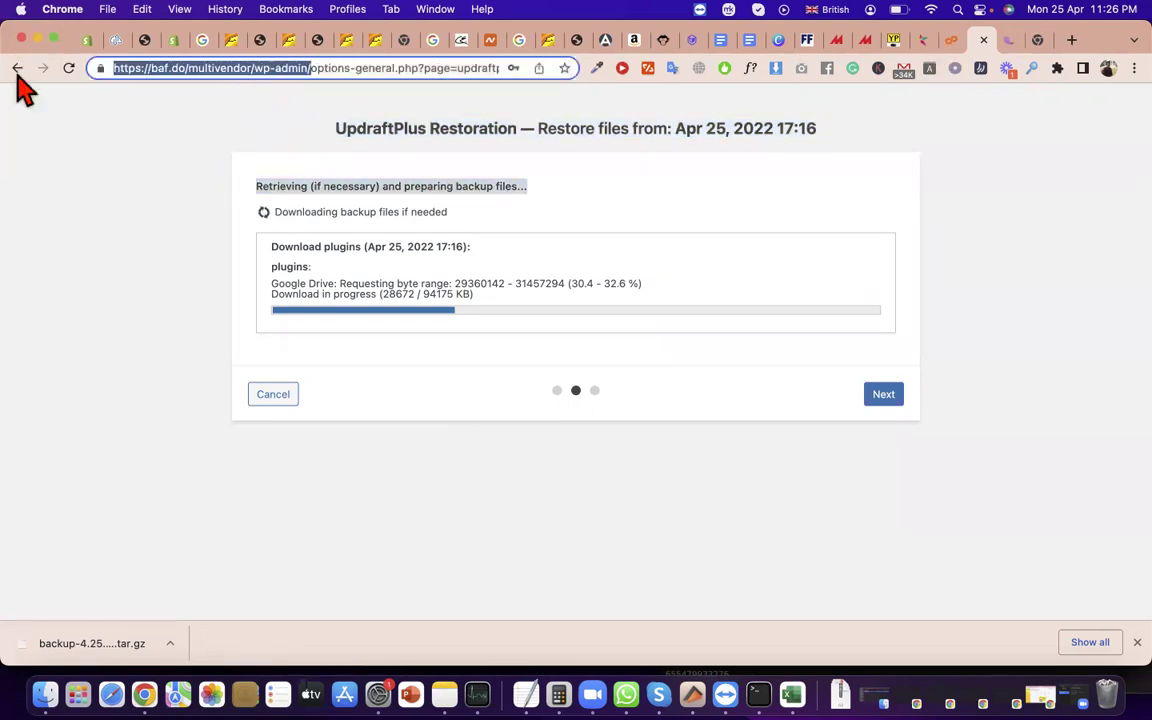
key(super+t)
key(super+v)
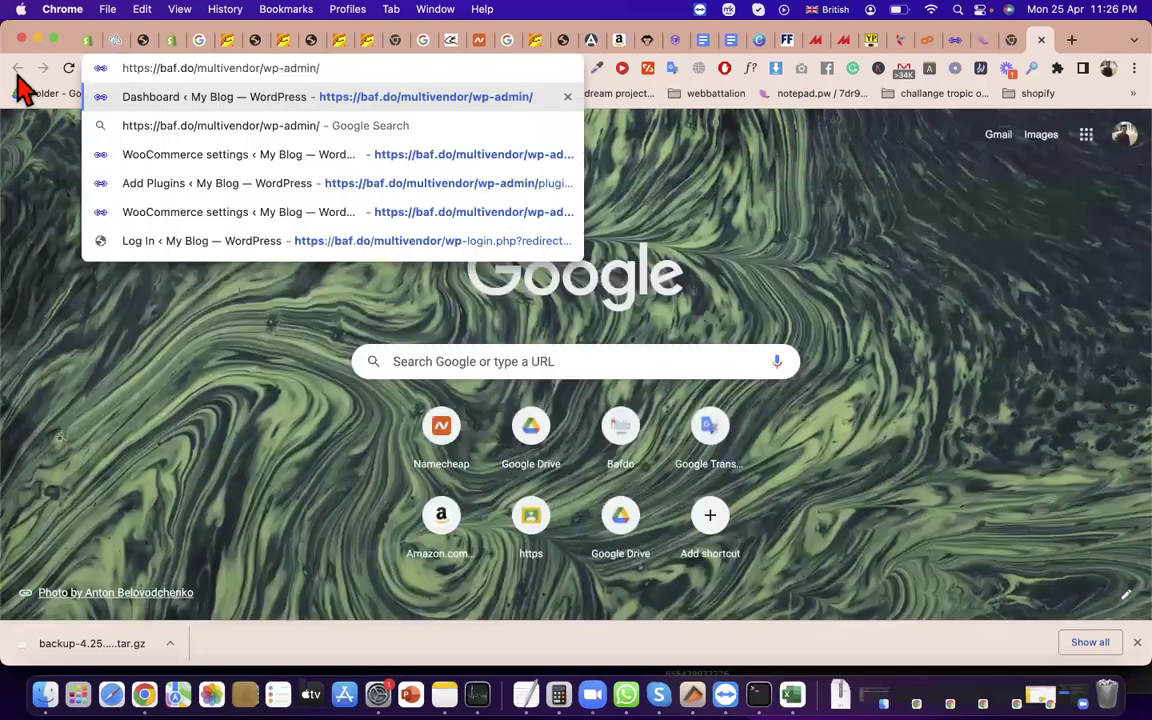
key(super+Return)
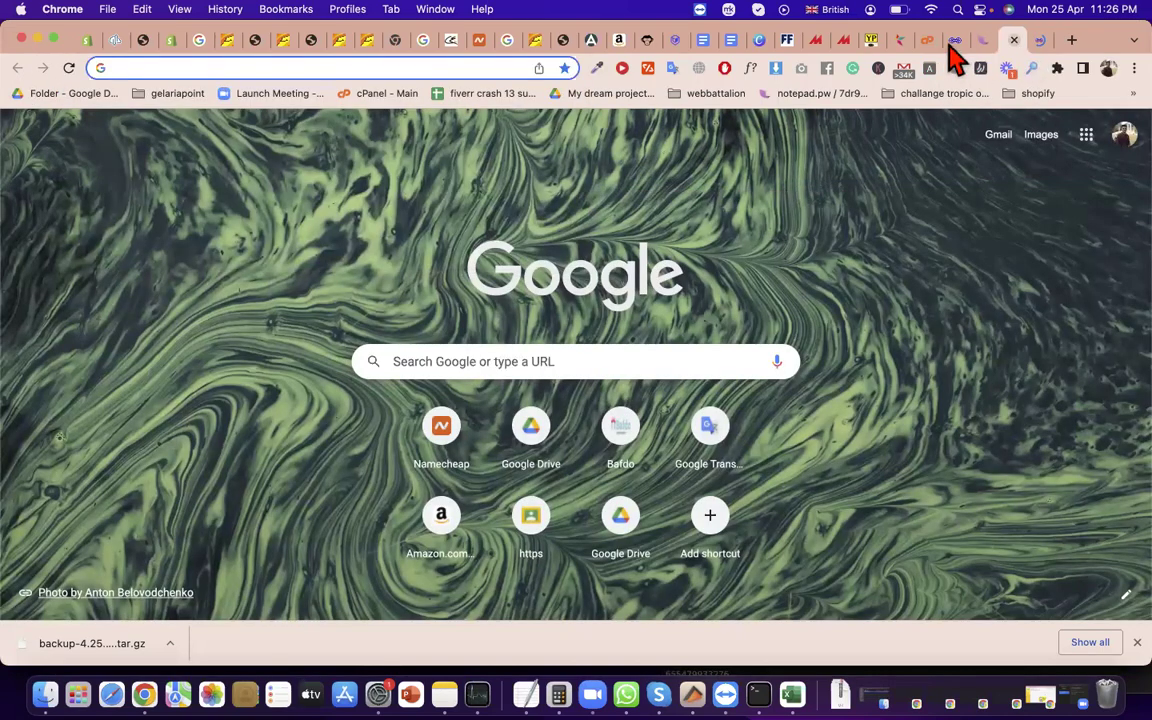
key(super+w)
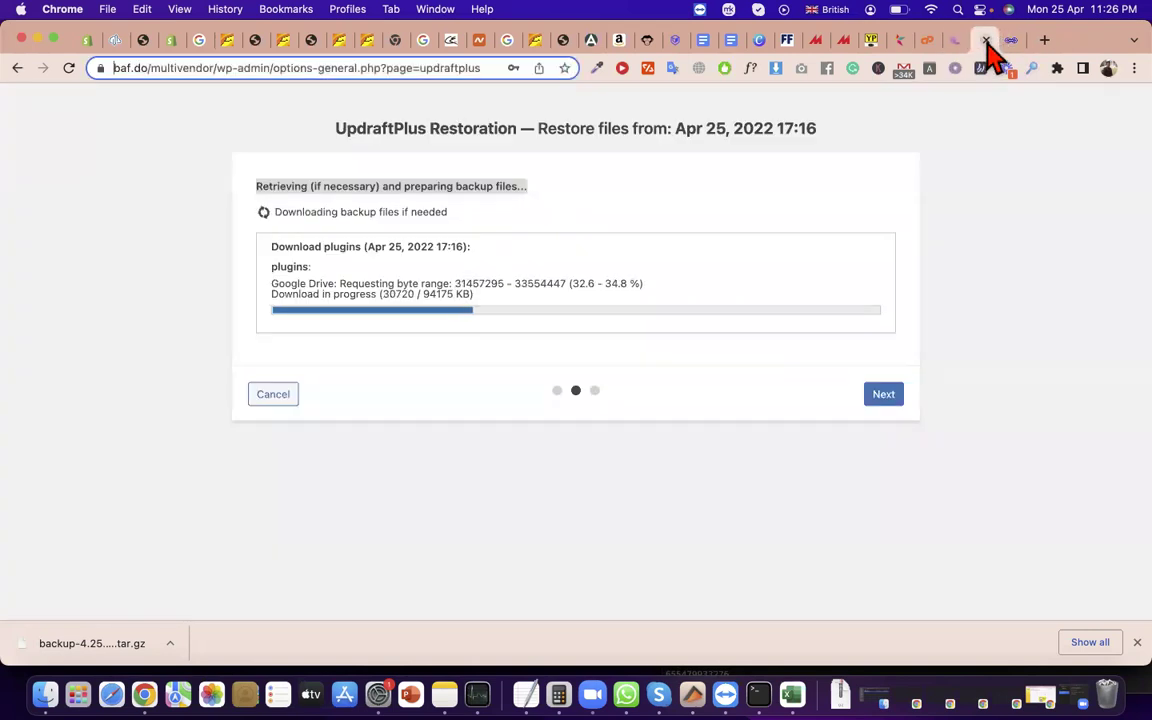
- Try to advance the UpdraftPlus restoration to its next stage and dismiss the notice
triple_click(637, 282)
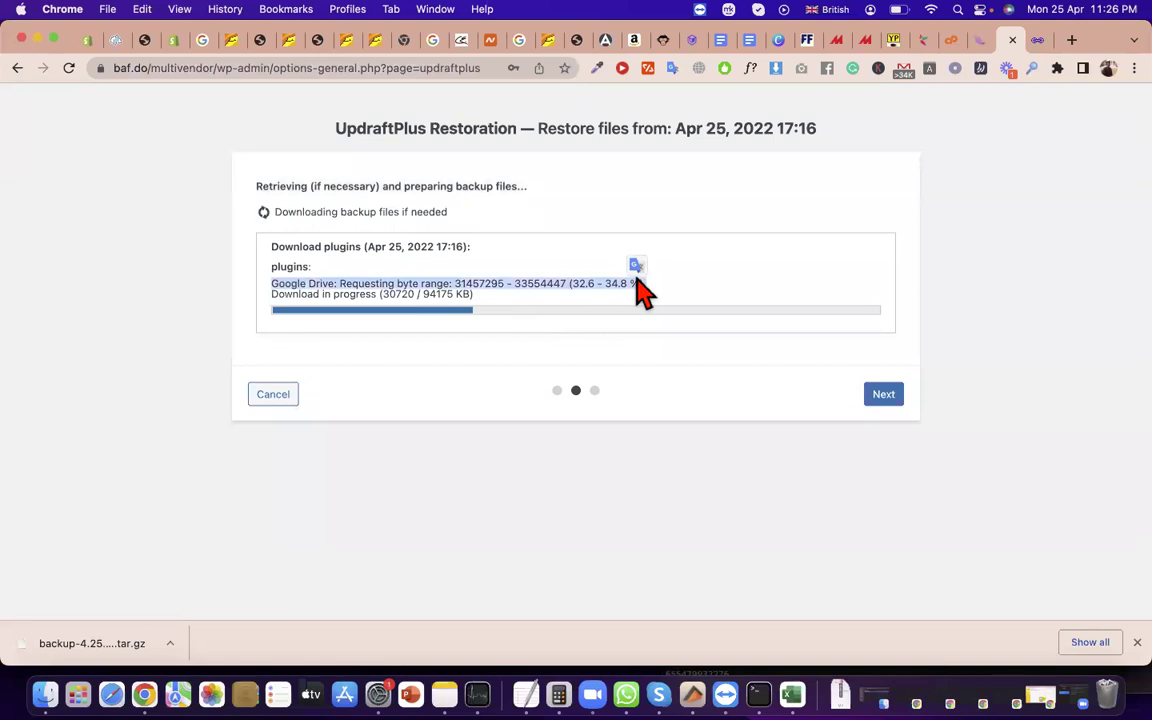
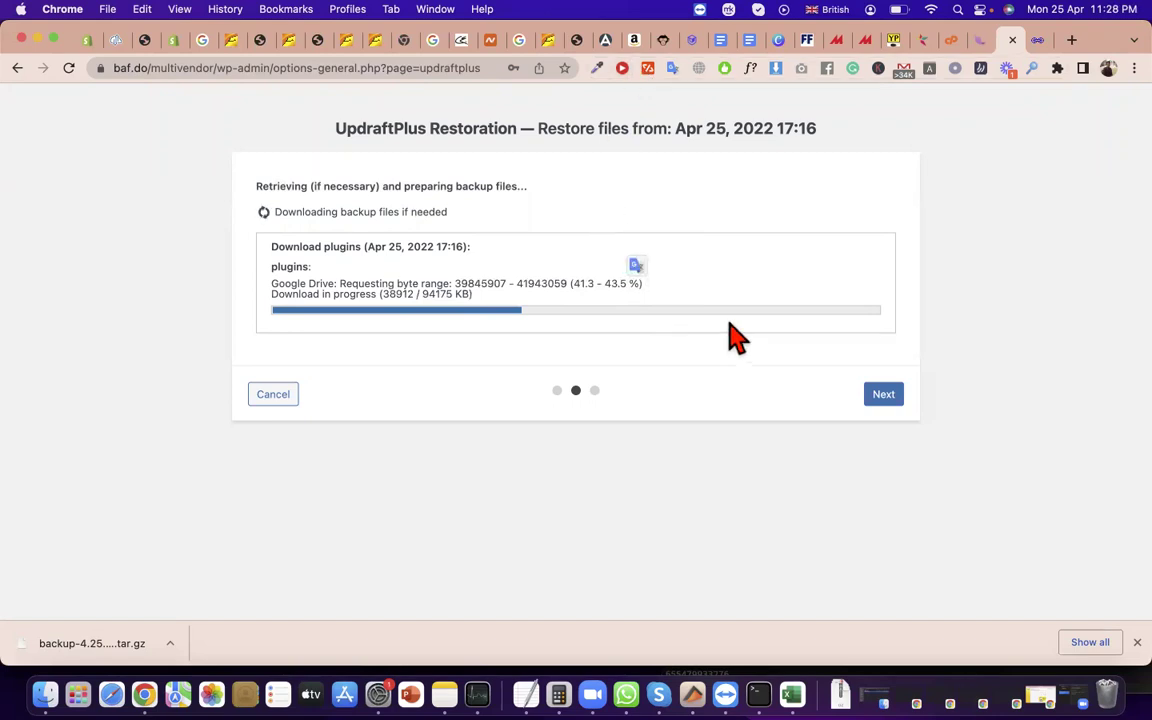
click(882, 404)
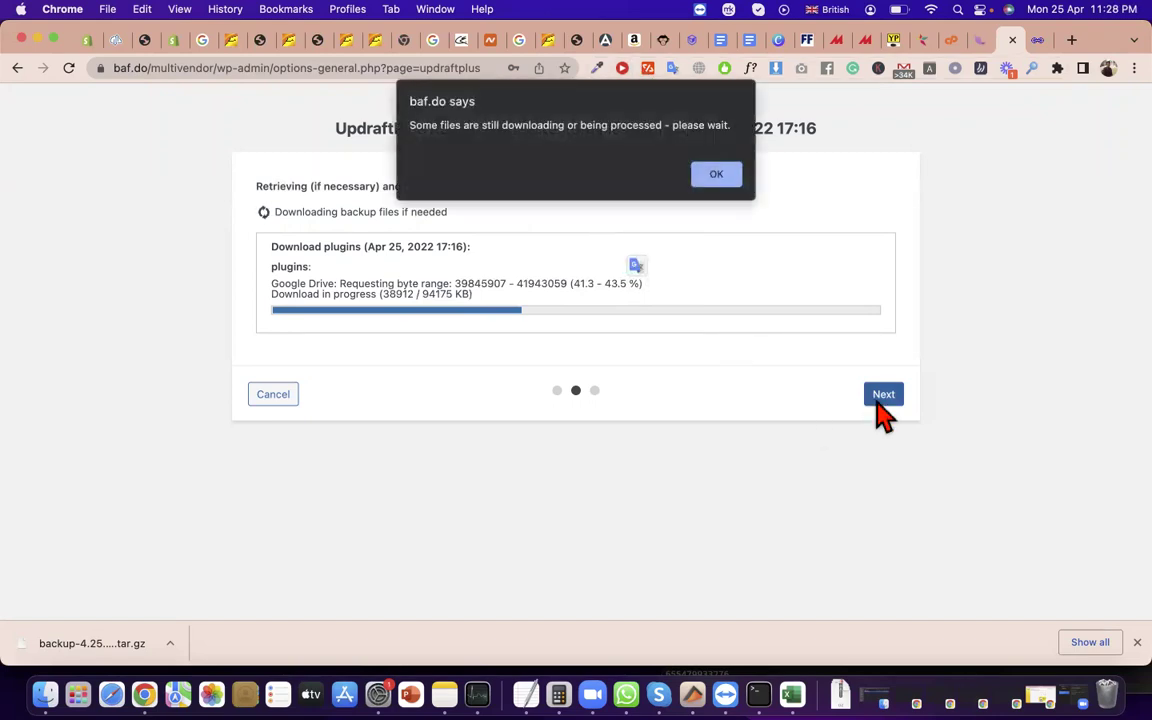
click(727, 183)
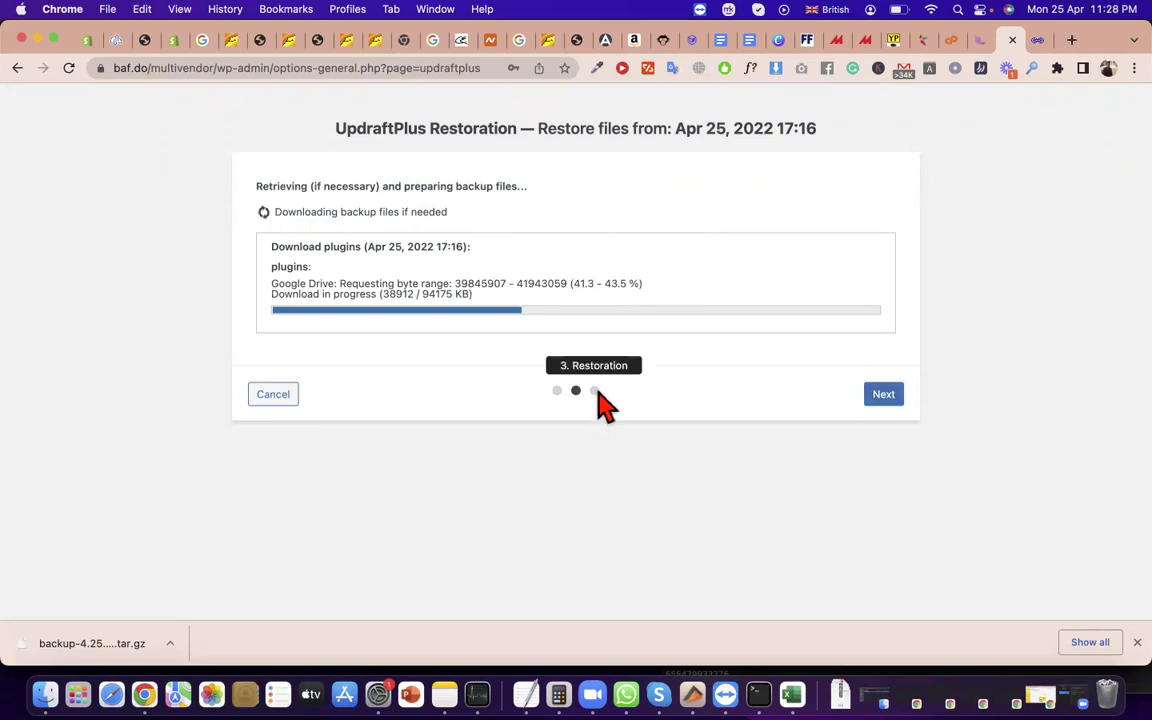
- Examine the plugin backup's download progress on the UpdraftPlus restoration page and the computer's Wi-Fi connection
triple_click(432, 205)
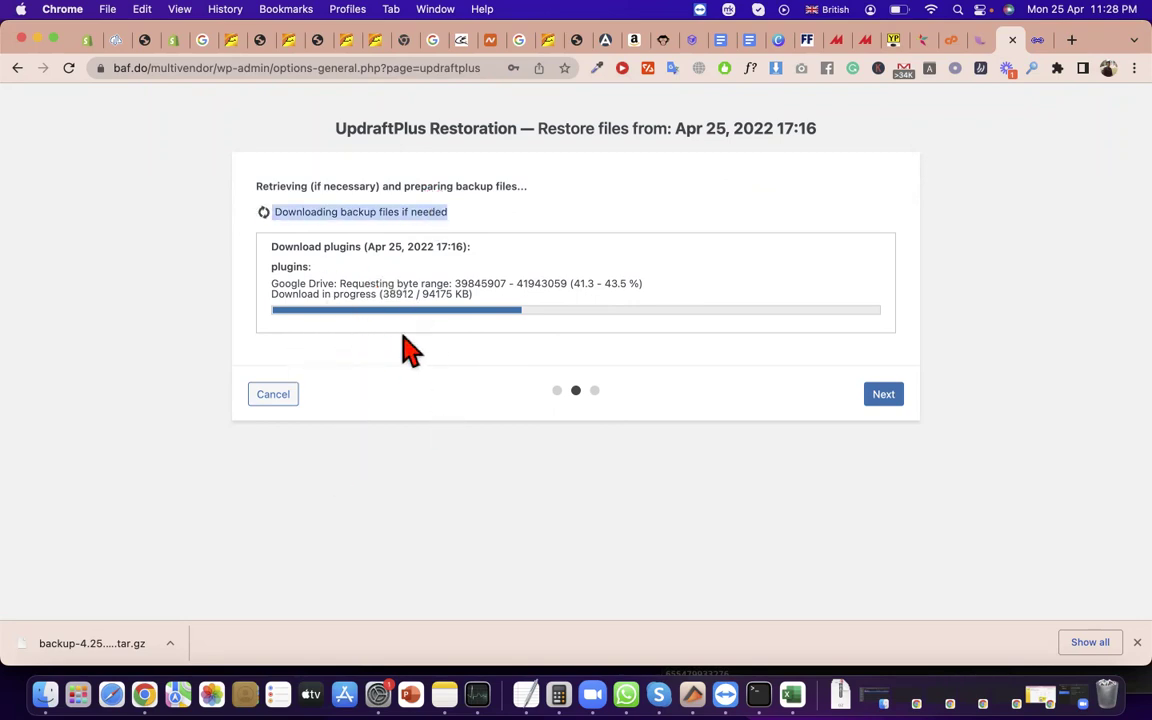
triple_click(345, 294)
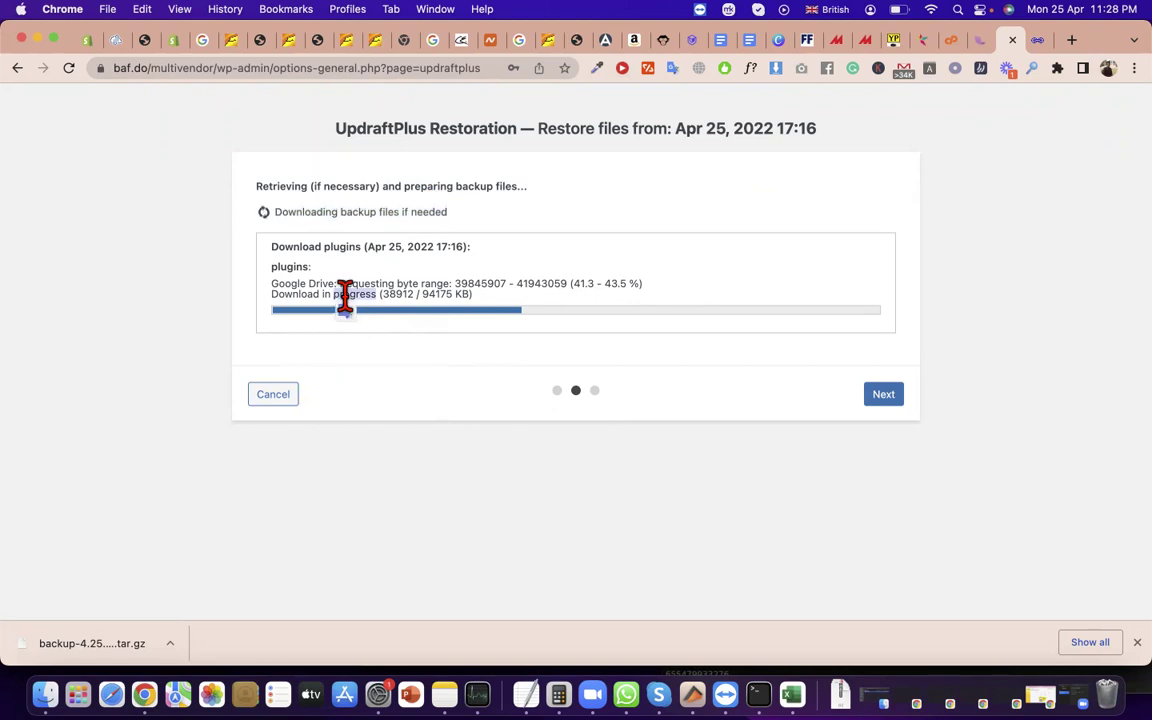
triple_click(337, 245)
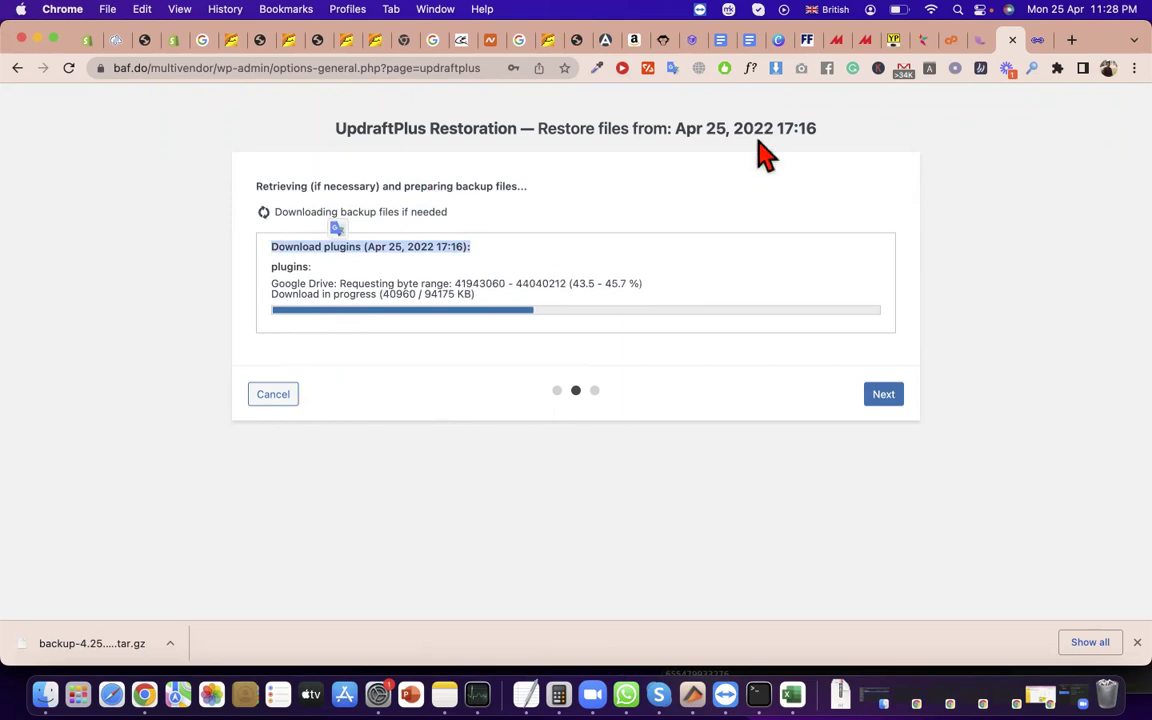
triple_click(467, 292)
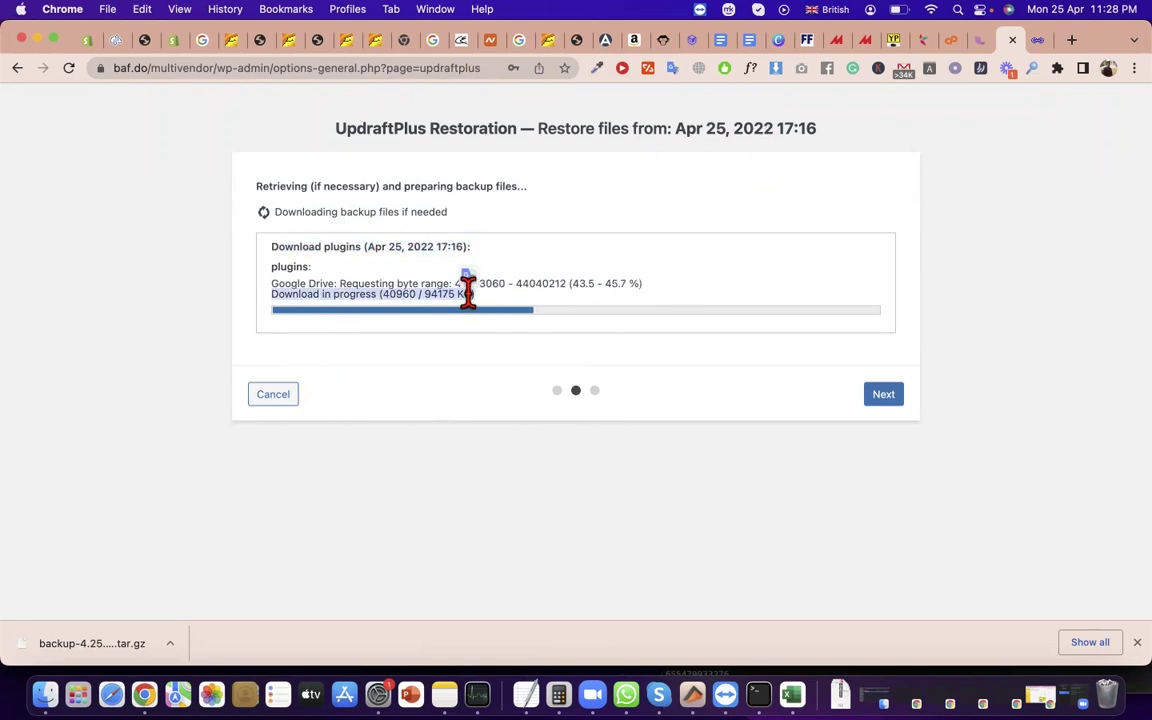
click(930, 10)
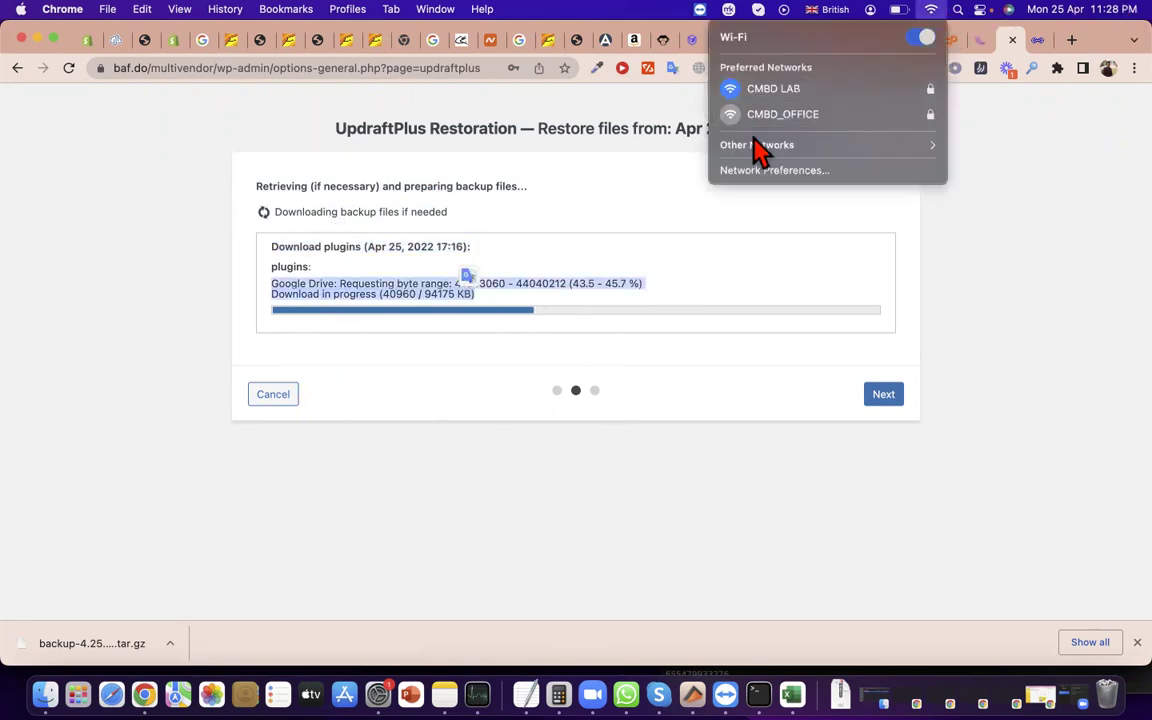
click(411, 334)
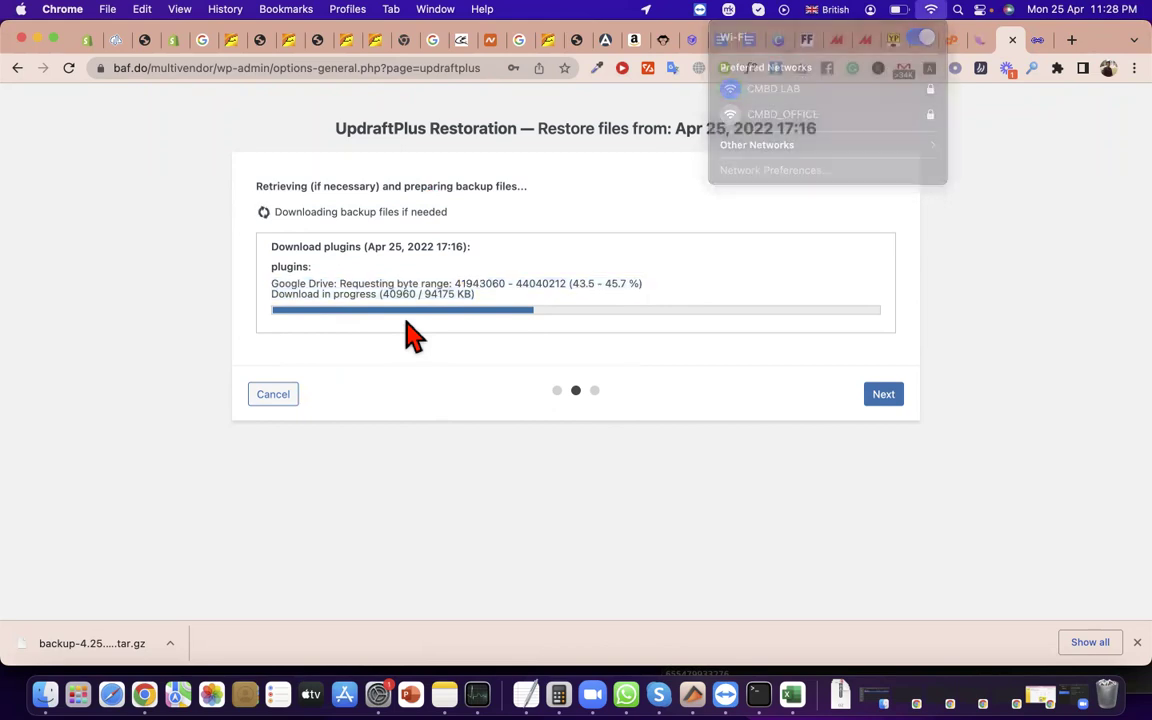
triple_click(414, 211)
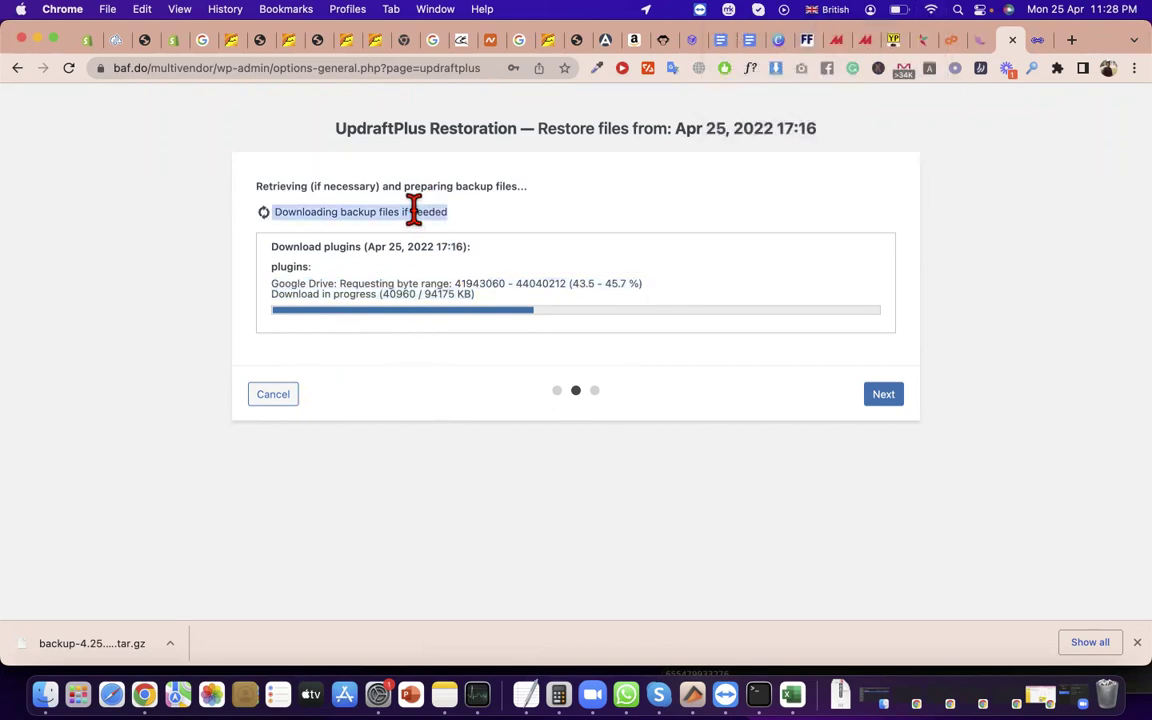
triple_click(550, 125)
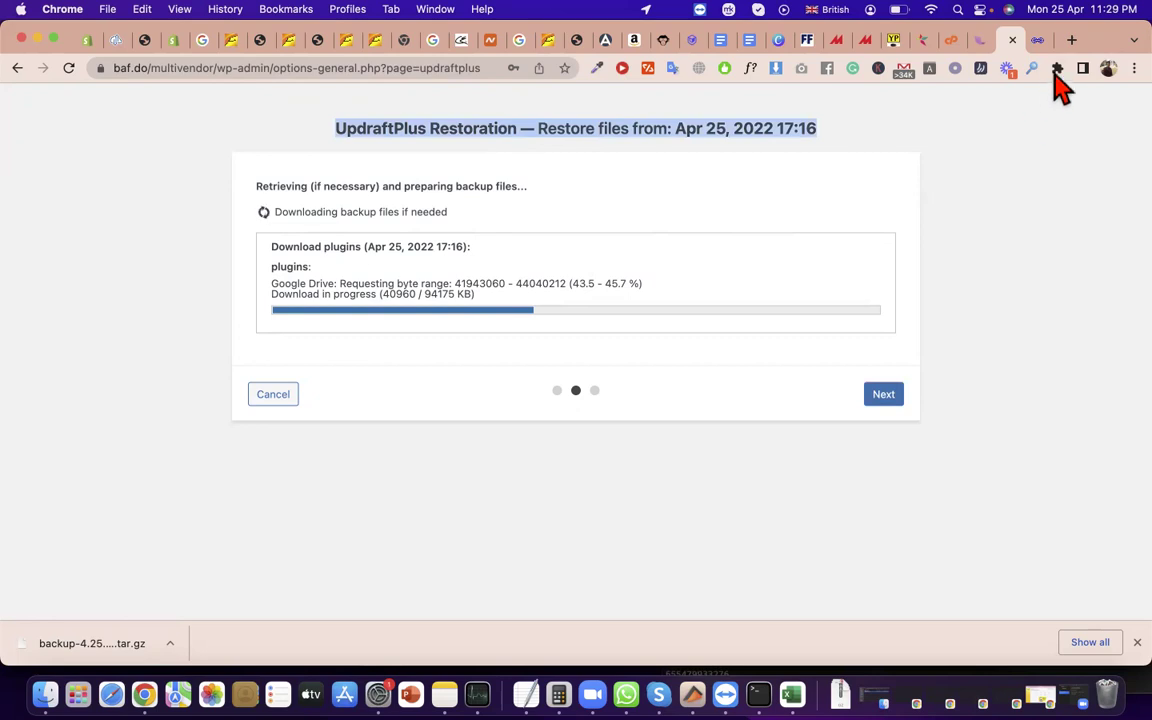
- Go to the multivendor site's WordPress dashboard and open the page for adding new plugins
click(1040, 42)
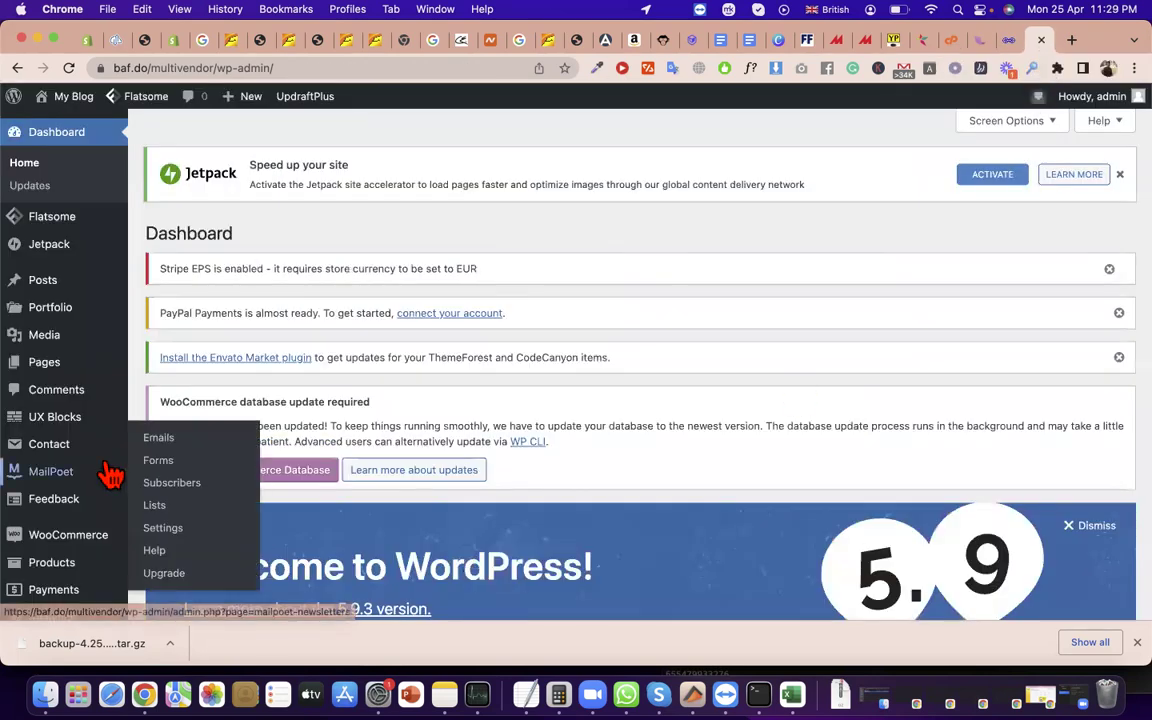
scroll(180, 420, down, 2)
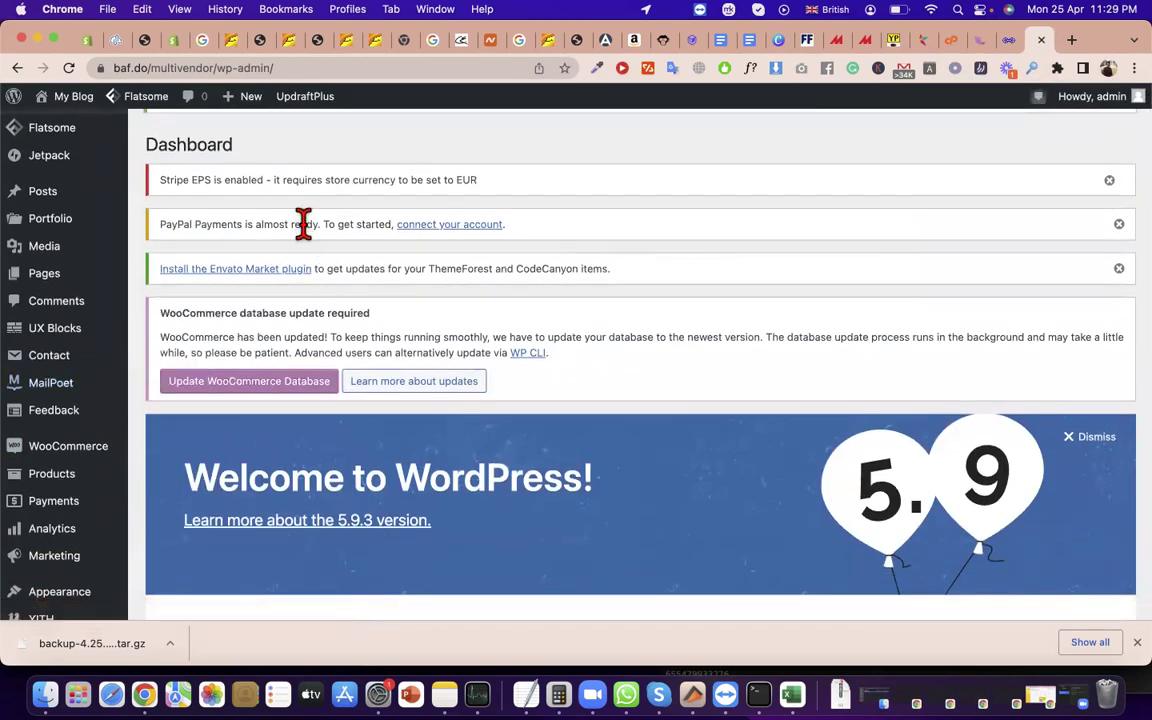
triple_click(303, 224)
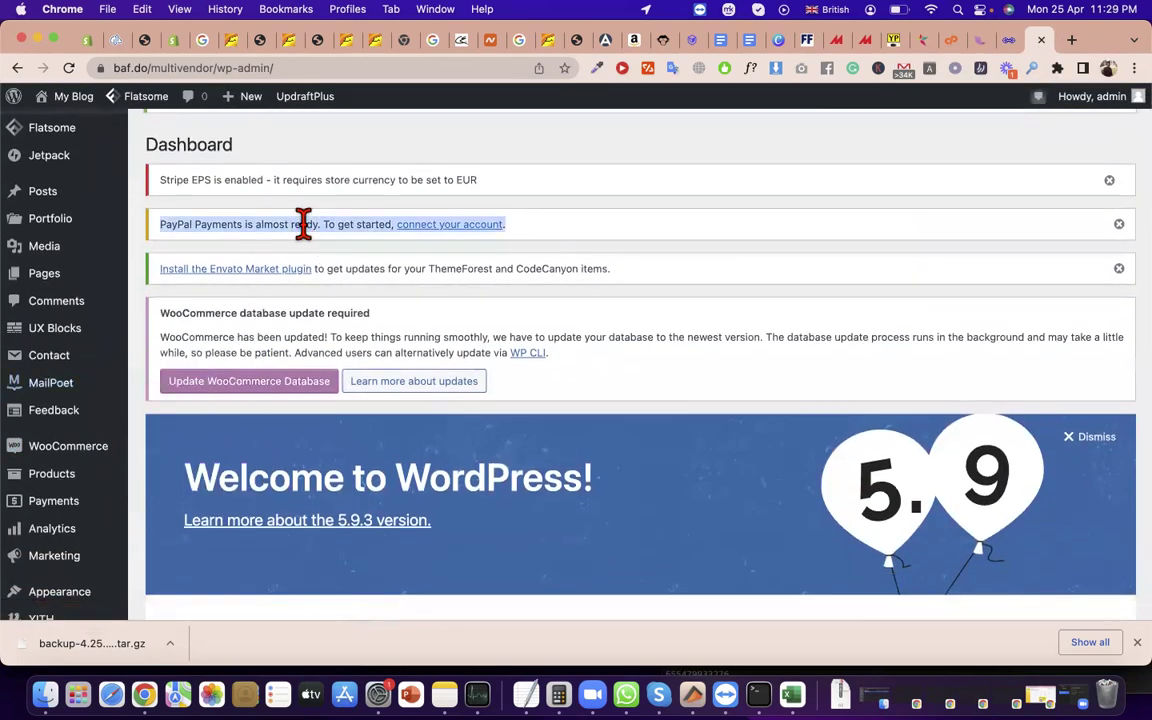
double_click(174, 67)
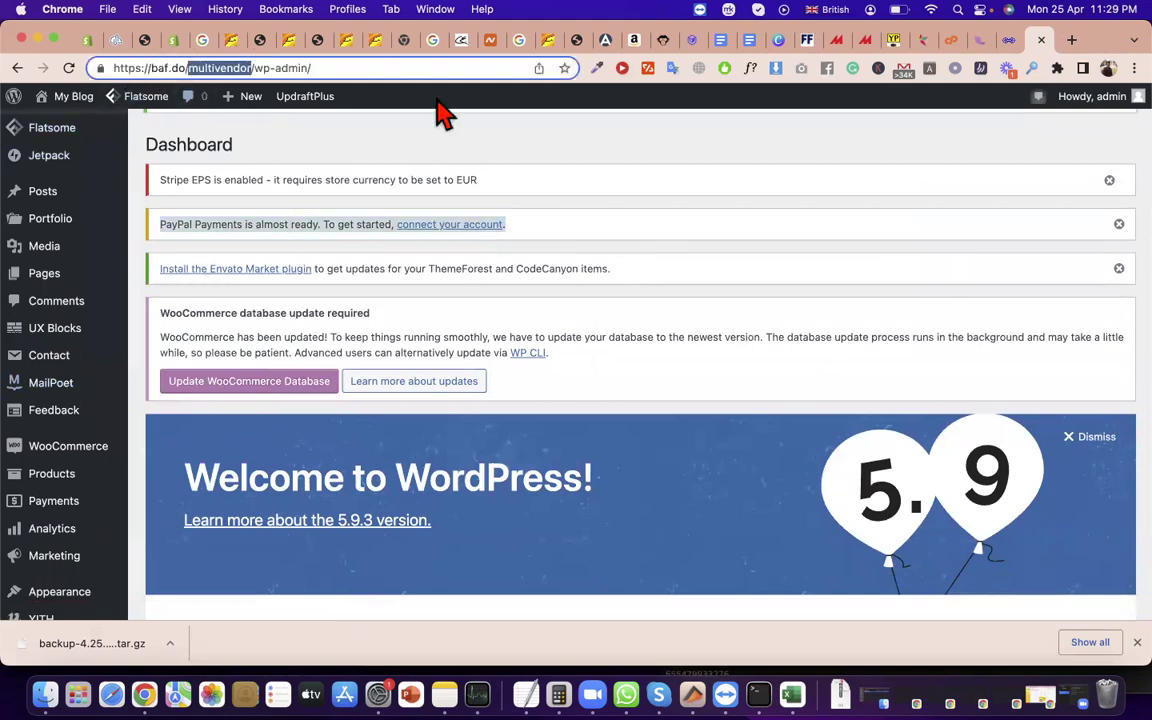
scroll(45, 420, down, 3)
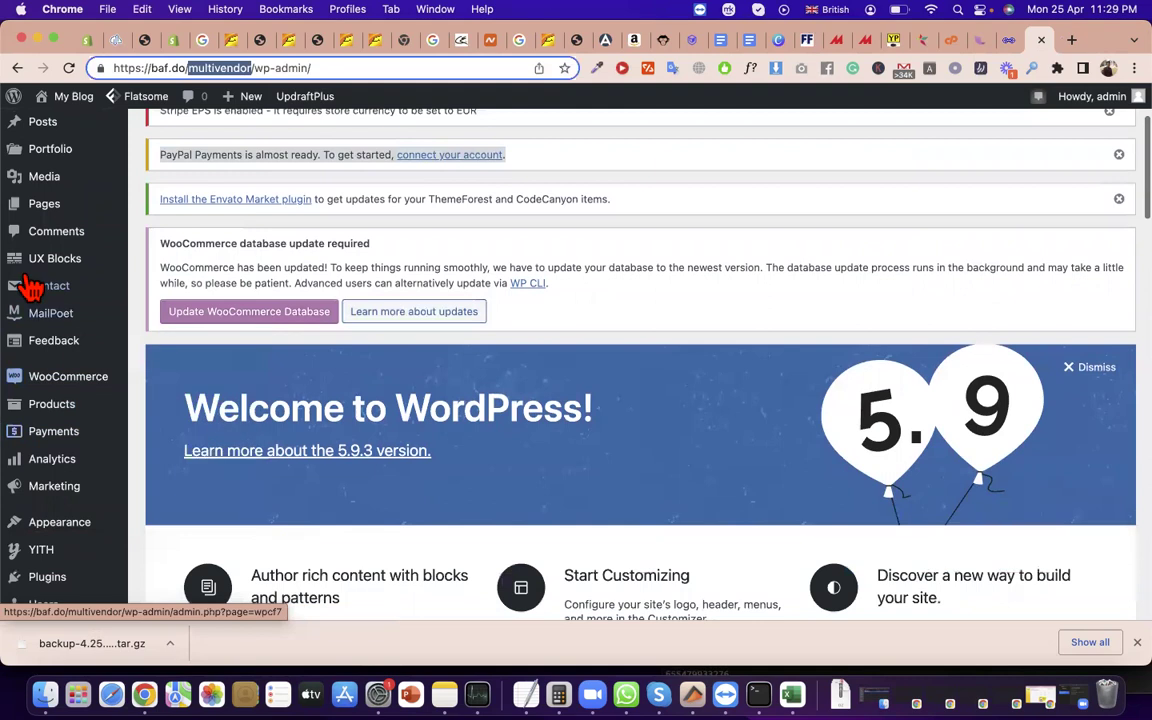
mouse_move(88, 503)
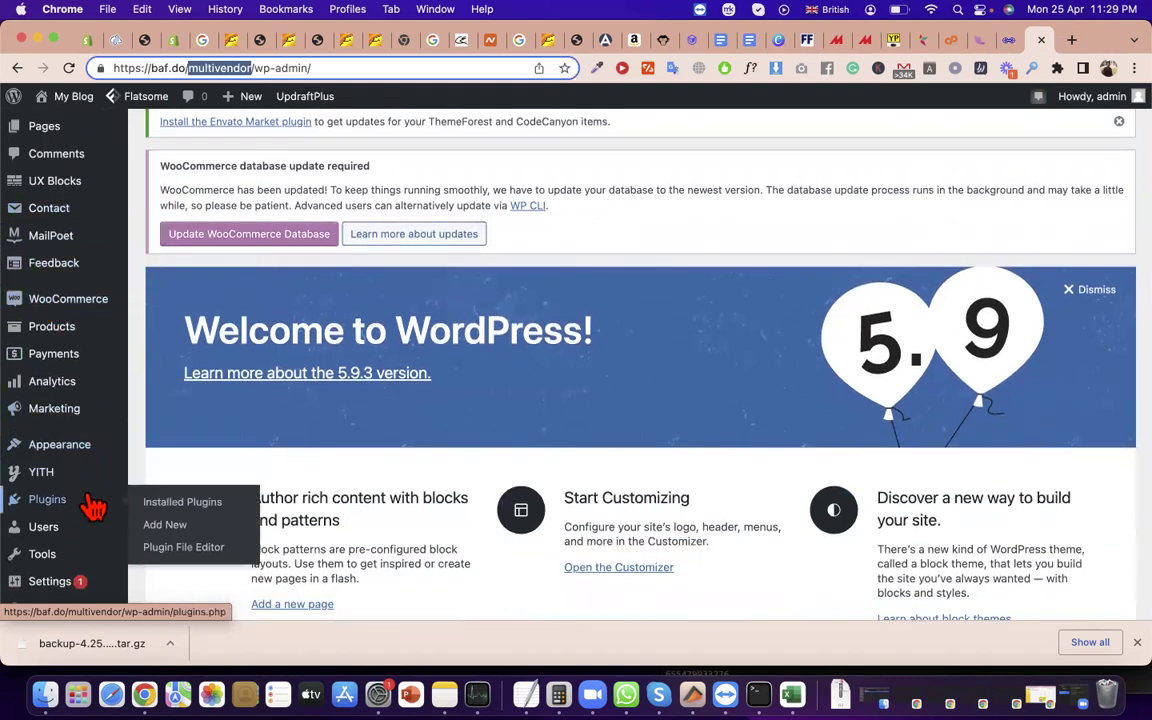
click(166, 530)
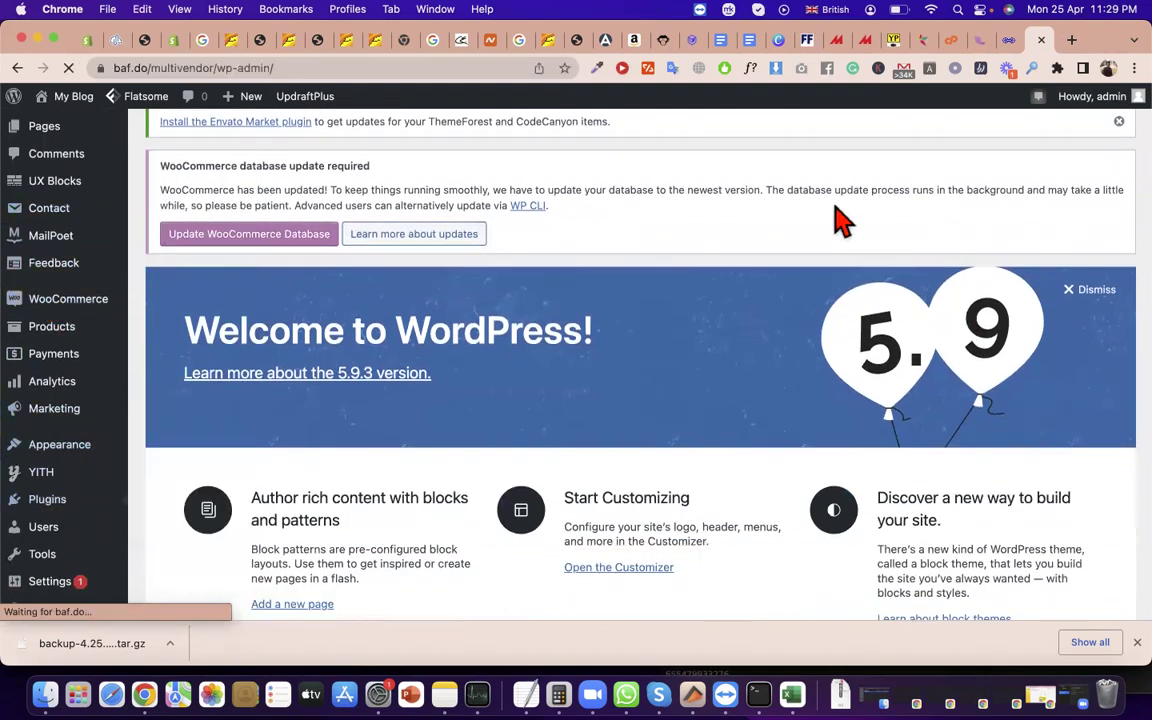
triple_click(817, 191)
scroll(817, 191, down, 3)
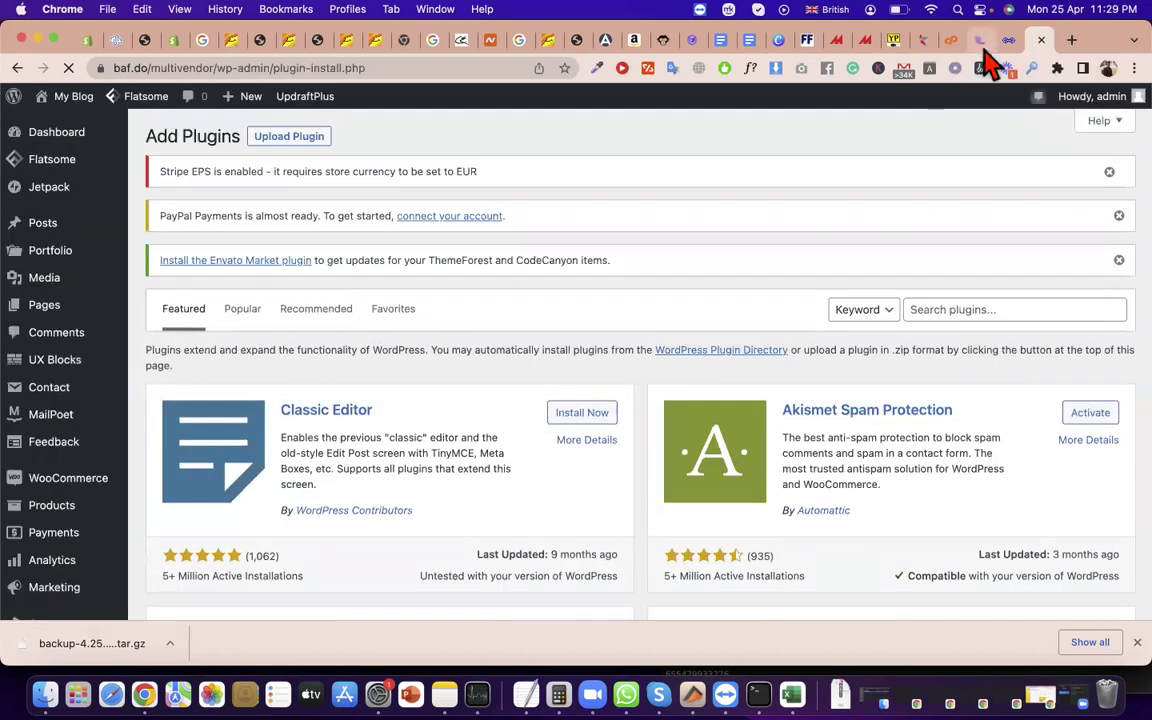
- Copy the plugin name "all in one migration" from the backup line of the online notepad notes
click(982, 42)
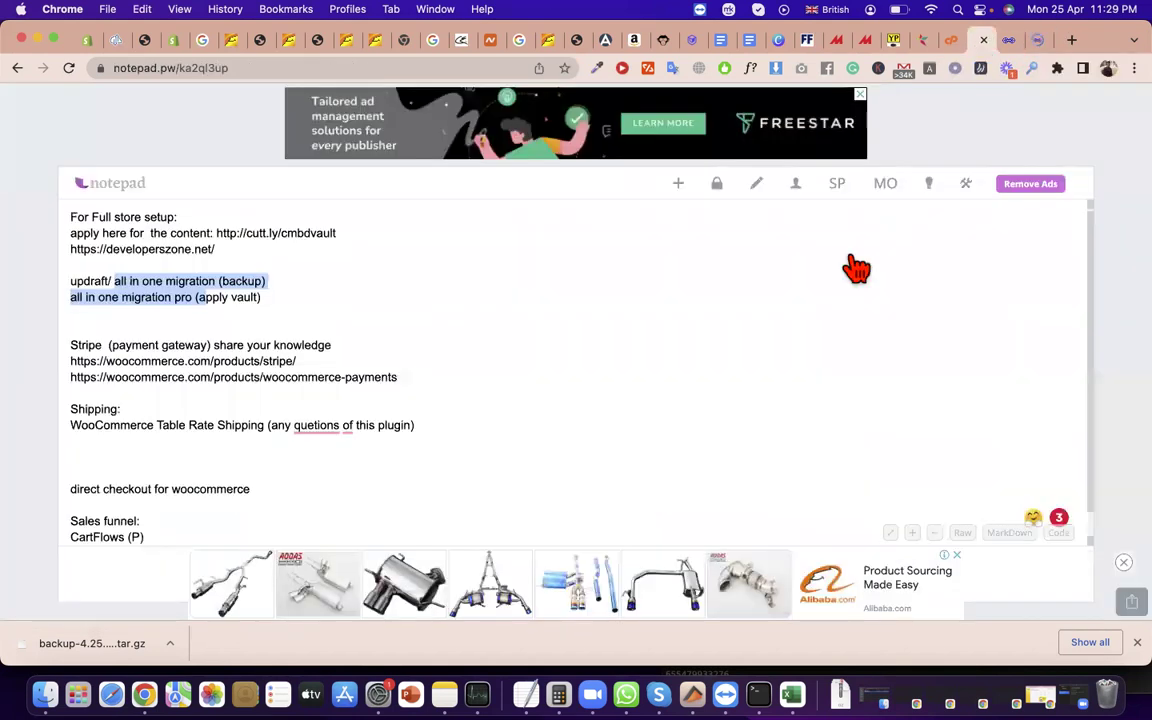
click(140, 281)
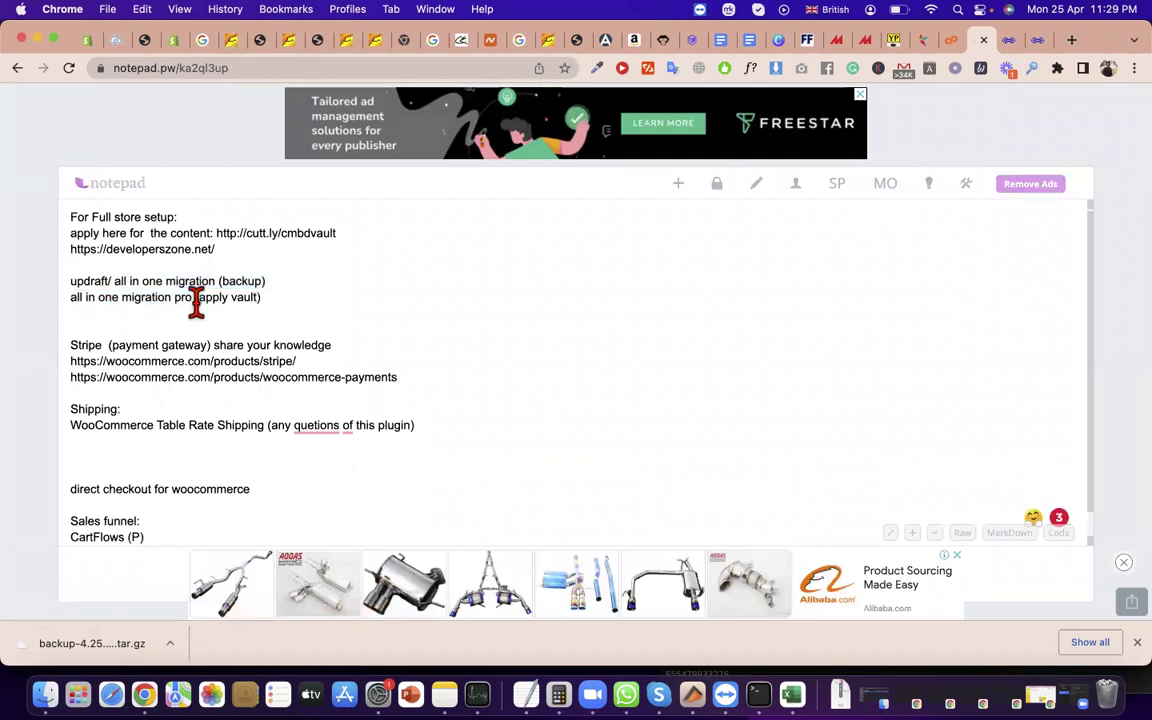
drag(194, 299, 51, 303)
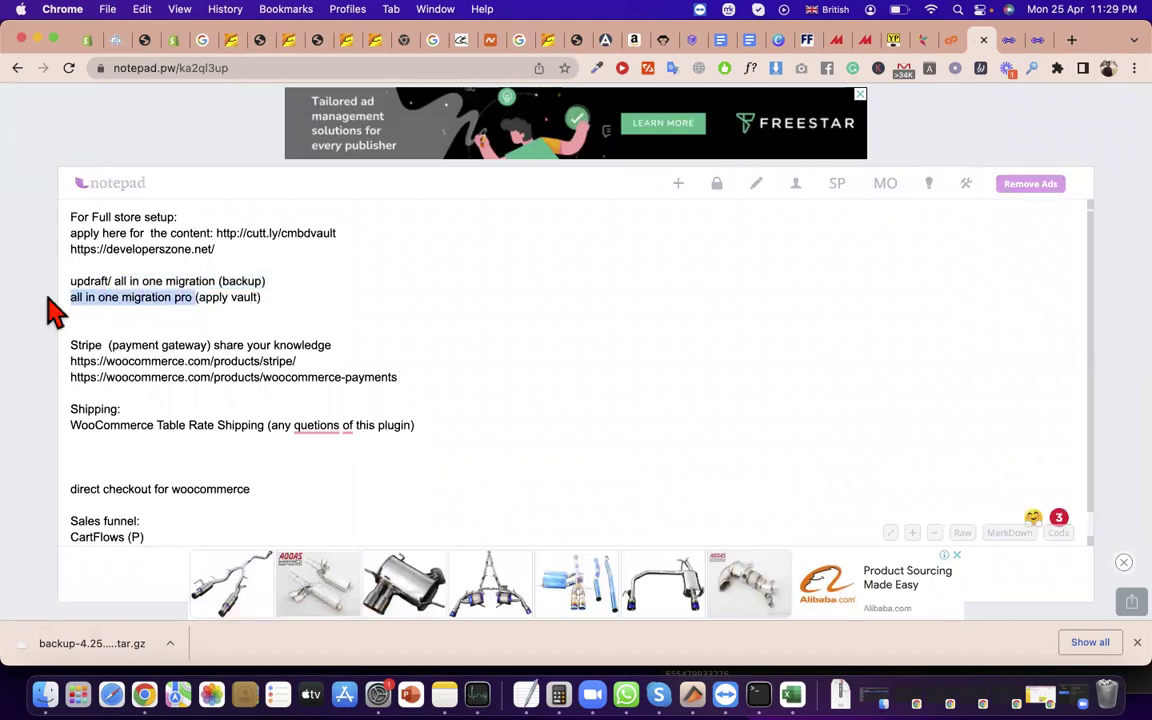
click(117, 287)
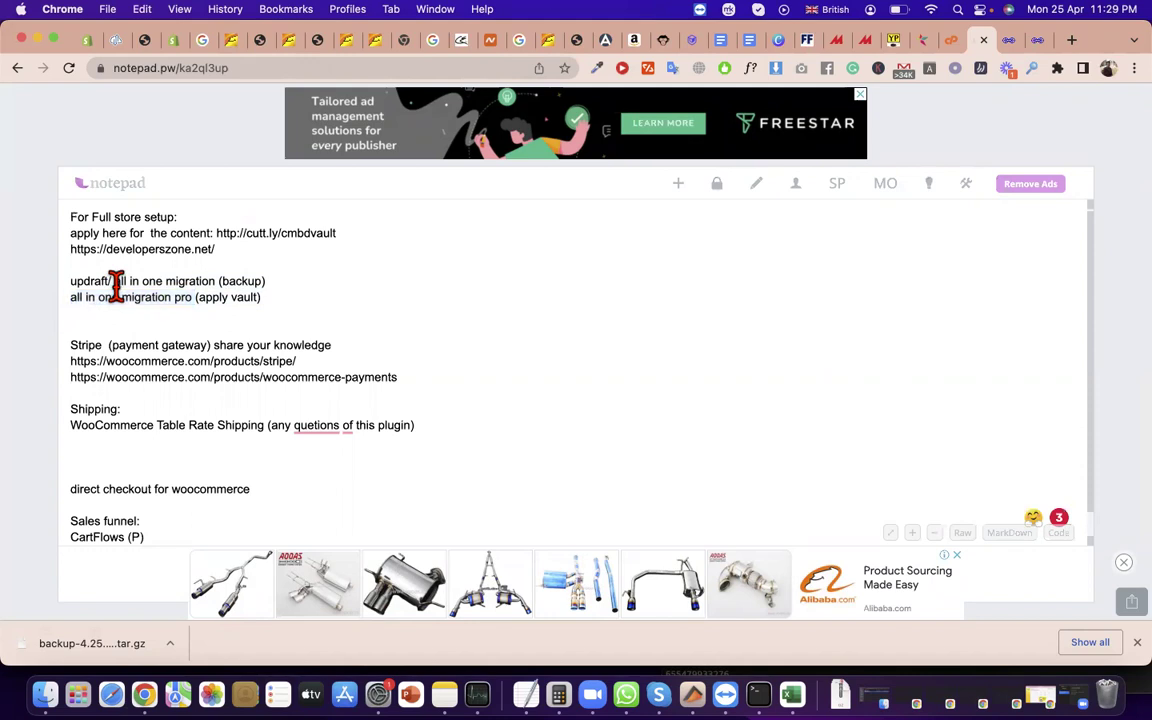
drag(127, 284, 202, 279)
key(super+c)
- Search the WordPress plugin directory for "all in one migration" using the copied name
click(1038, 42)
click(980, 406)
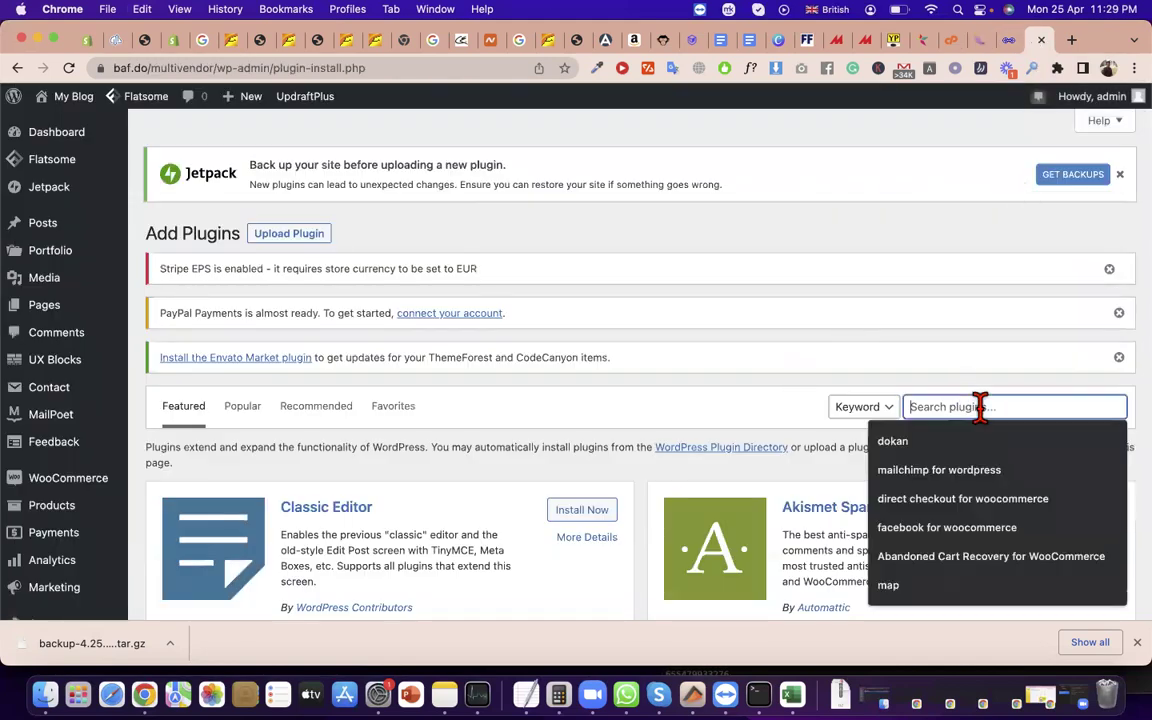
key(super+v)
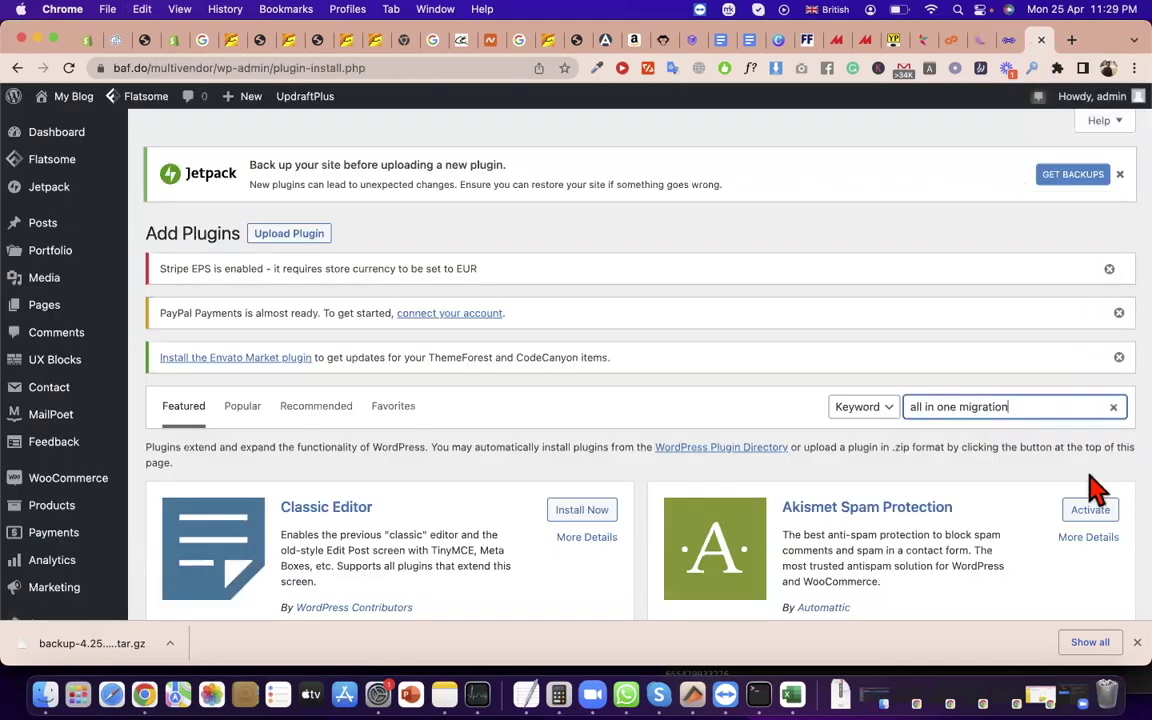
double_click(593, 358)
click(595, 362)
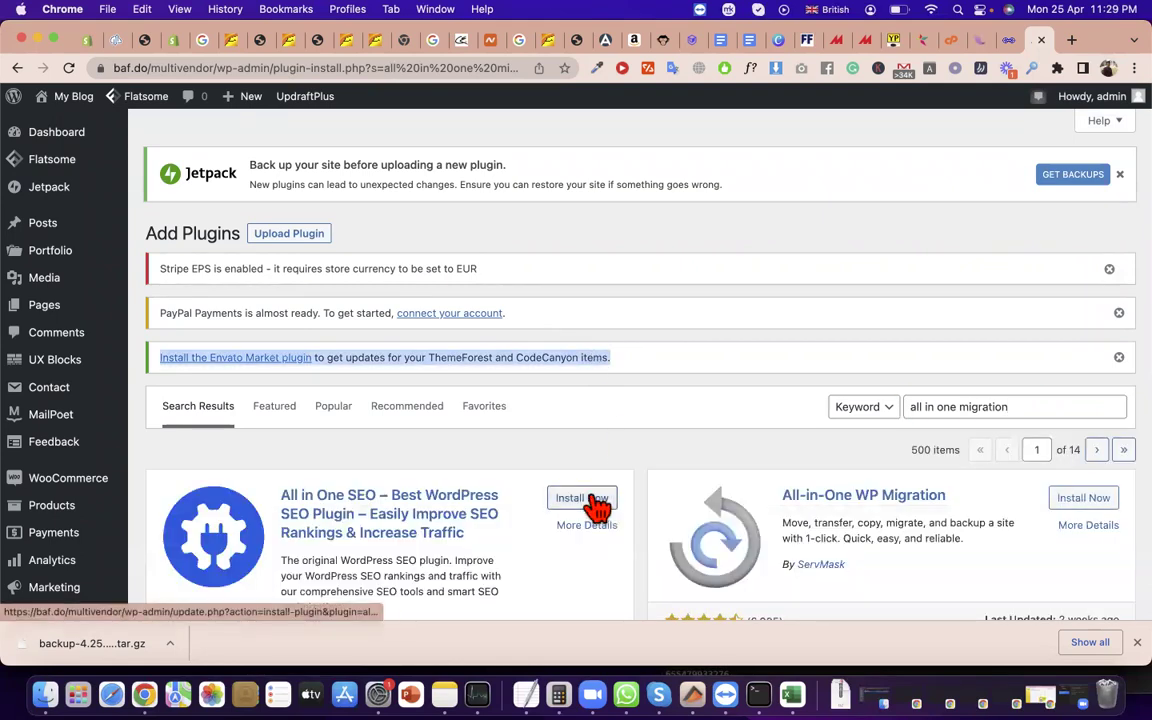
- Install and activate the All-in-One WP Migration plugin by ServMask
scroll(597, 505, down, 2)
scroll(972, 519, down, 4)
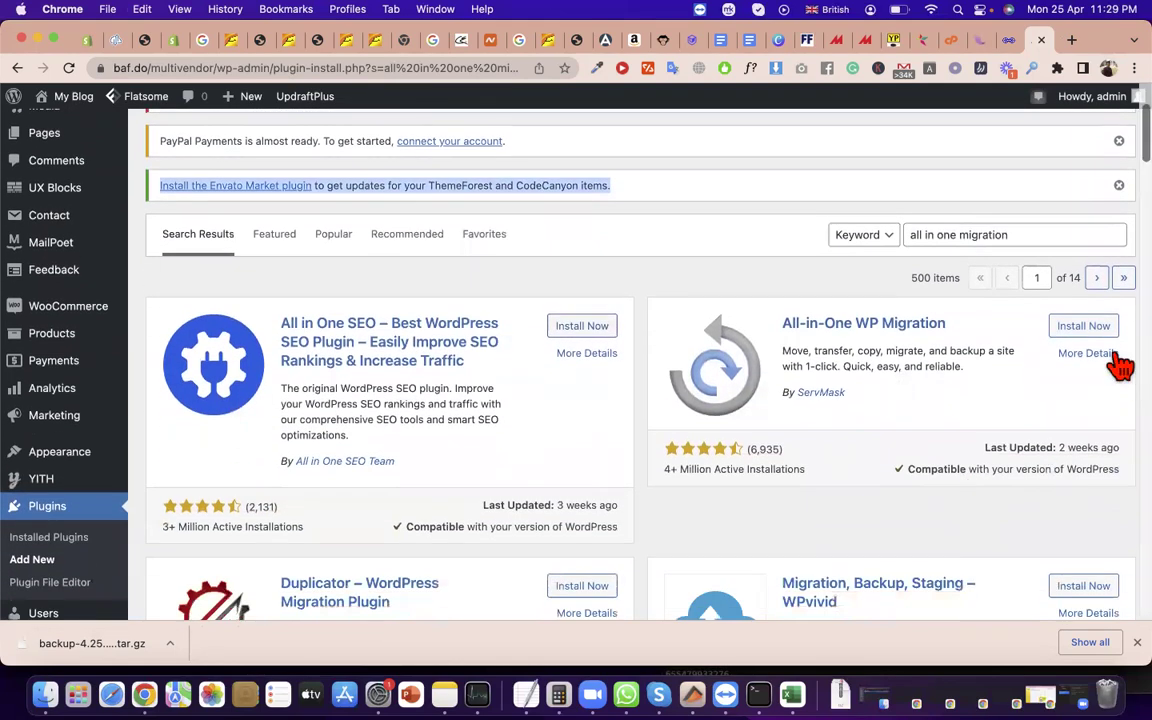
click(1090, 332)
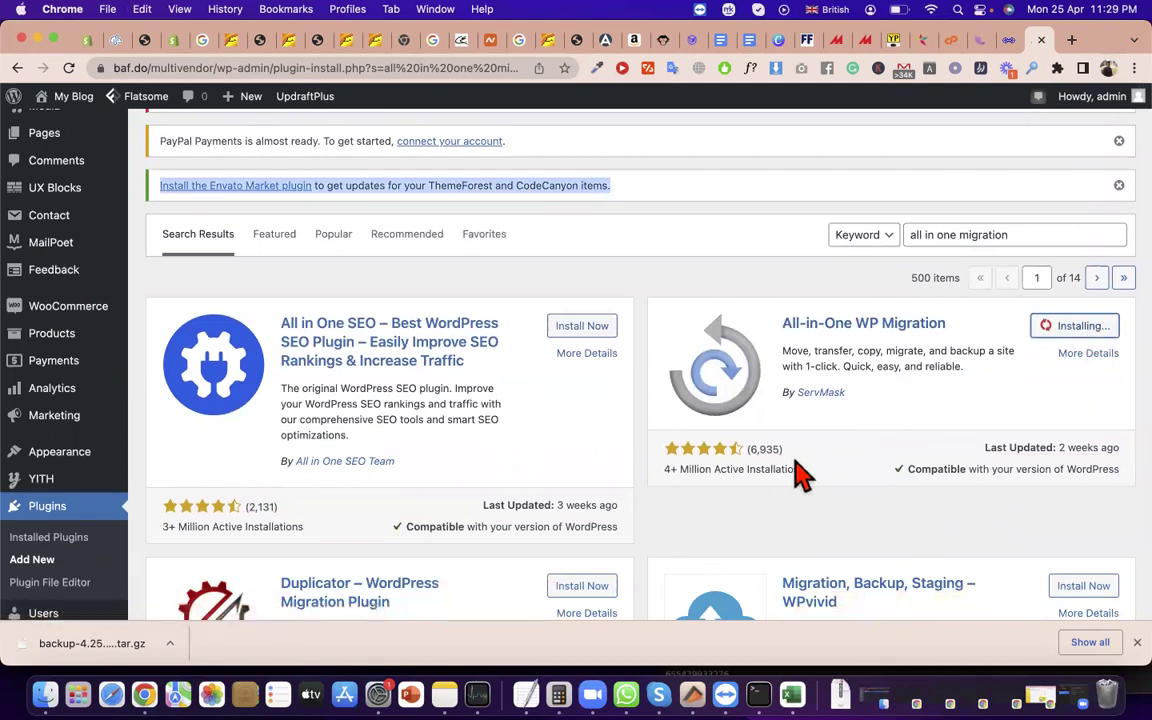
triple_click(668, 470)
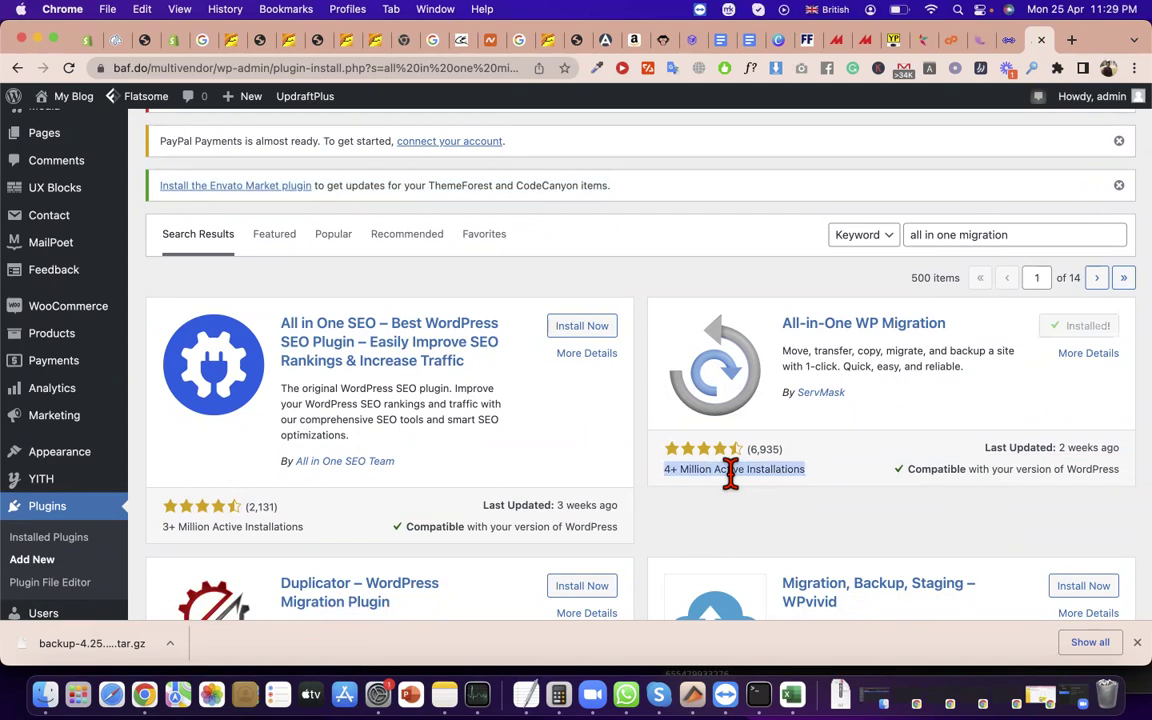
scroll(765, 495, down, 1)
click(1108, 318)
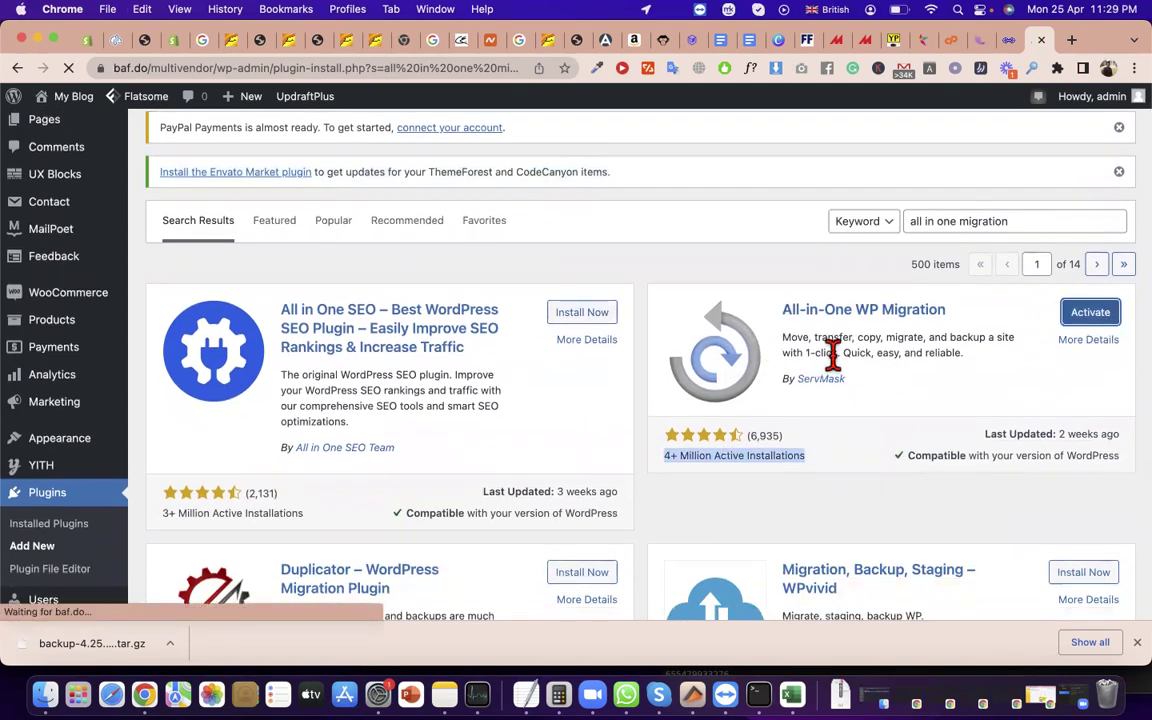
- Look through the site's list of installed plugins after activating the migration plugin
scroll(840, 370, down, 3)
scroll(638, 480, down, 3)
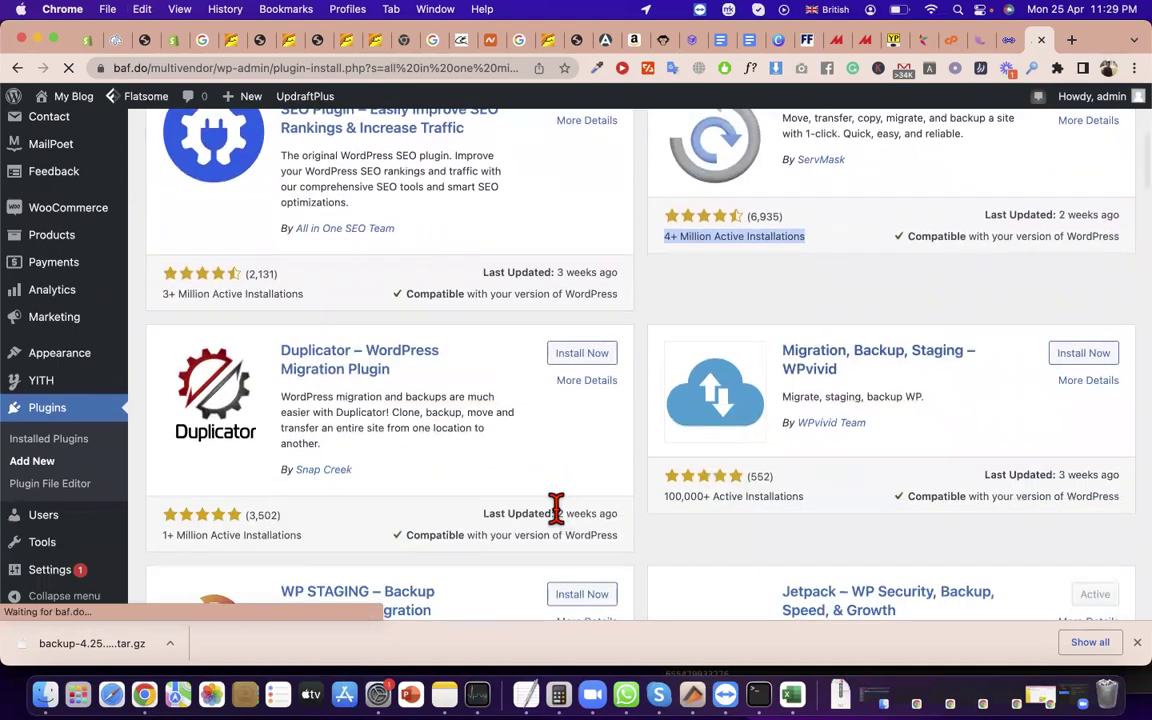
scroll(560, 520, down, 1)
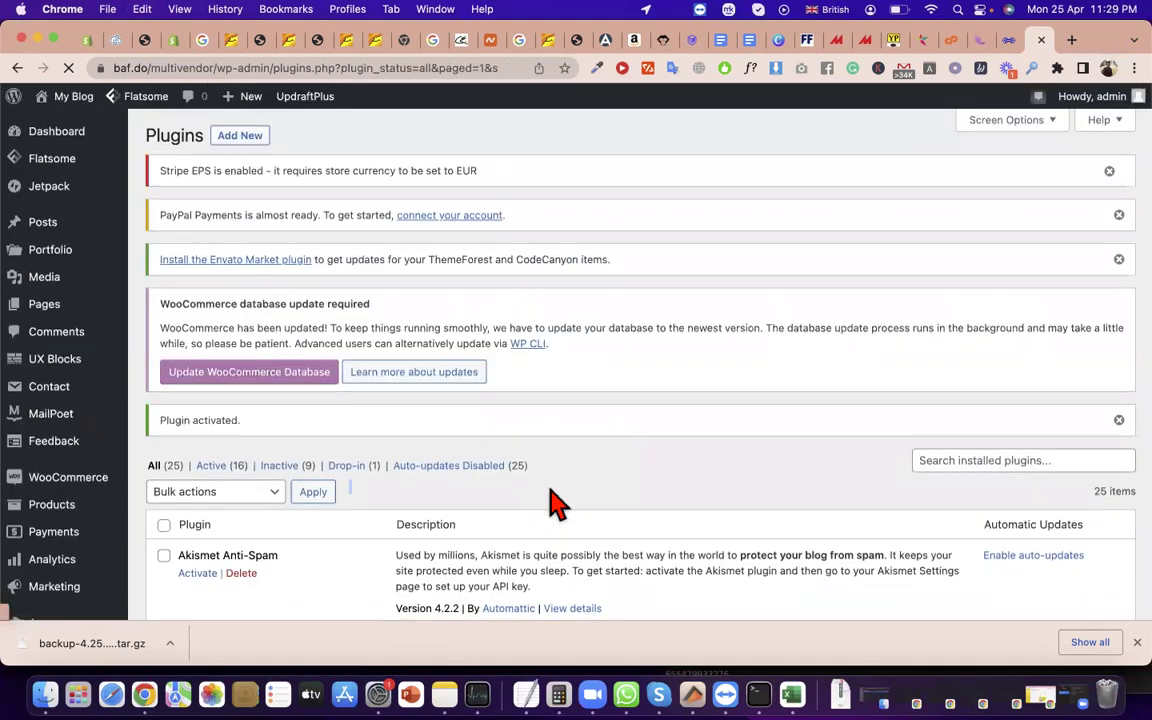
scroll(540, 500, down, 10)
triple_click(461, 368)
scroll(461, 368, down, 8)
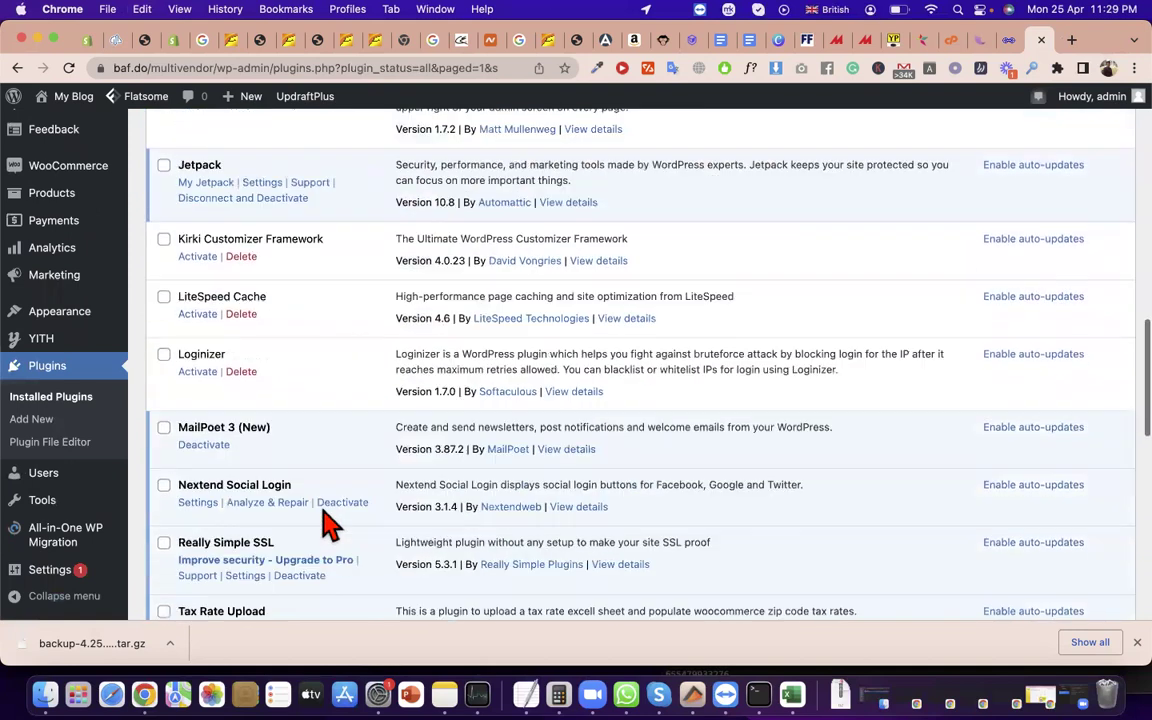
scroll(230, 490, down, 2)
- Export the multivendor site to a file with All-in-One WP Migration
mouse_move(80, 543)
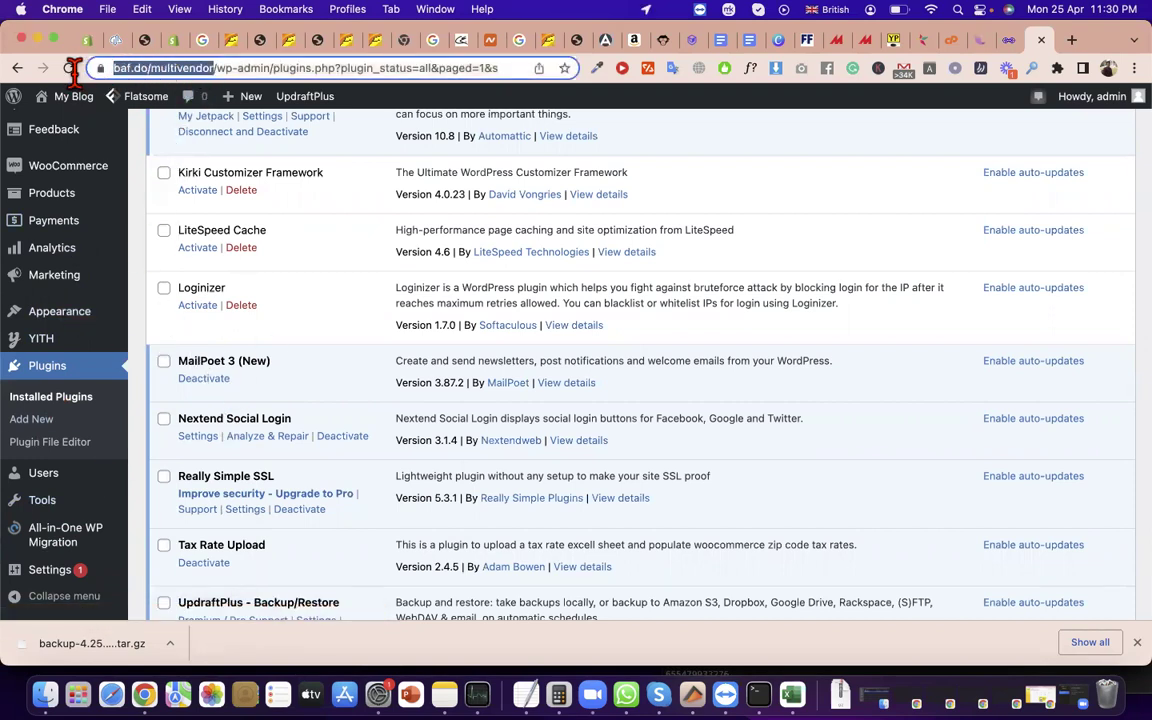
drag(105, 68, 252, 68)
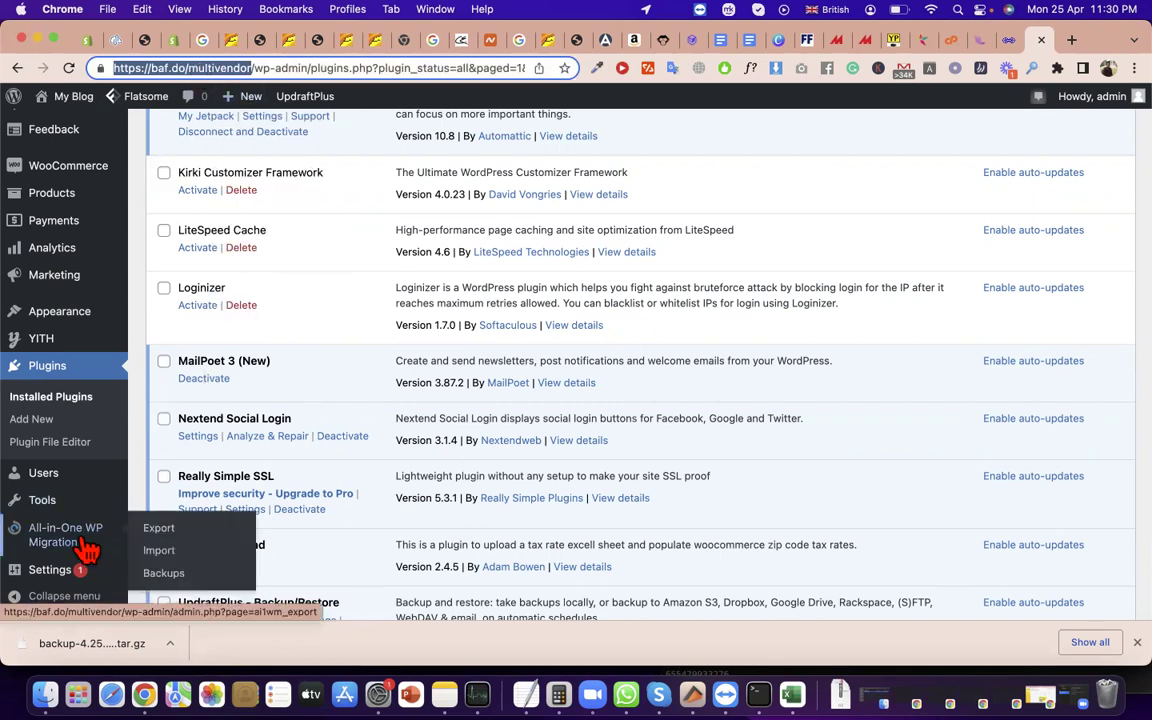
click(153, 532)
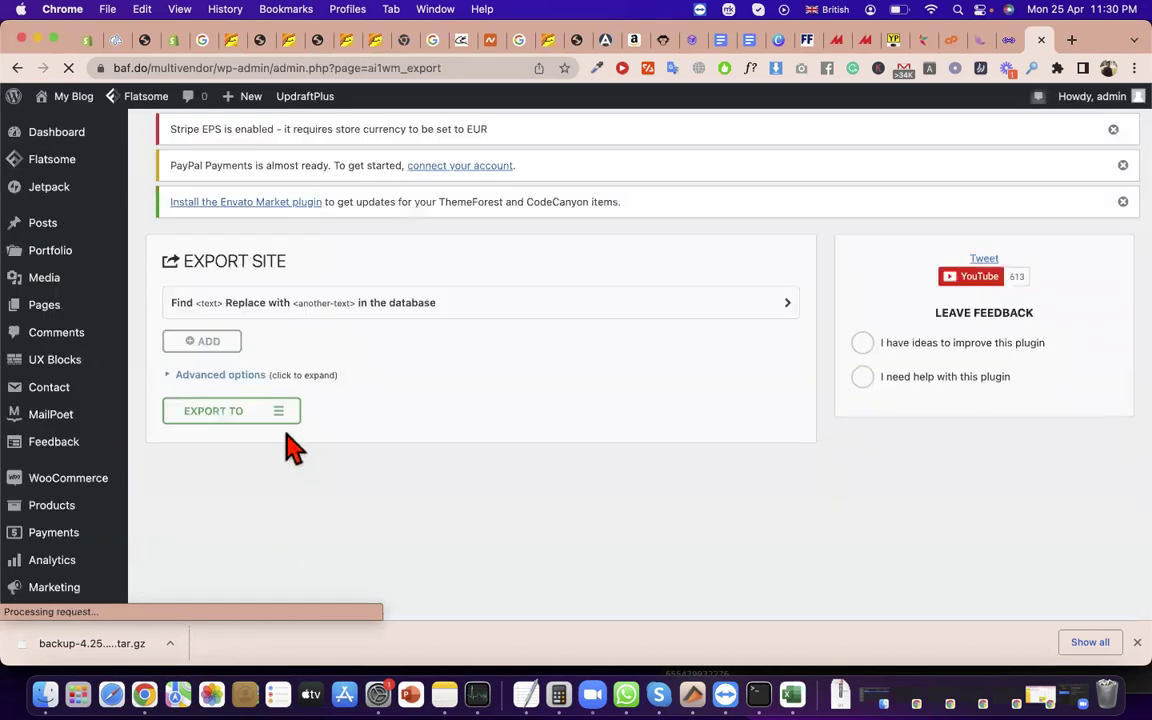
click(285, 418)
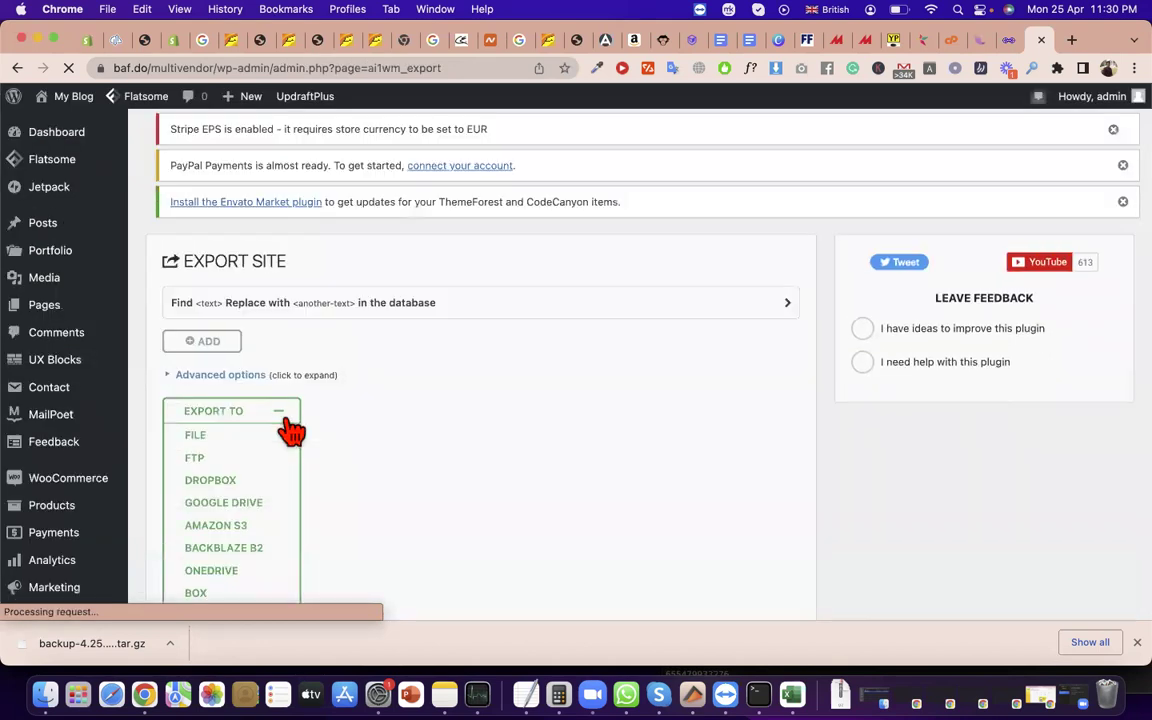
click(197, 440)
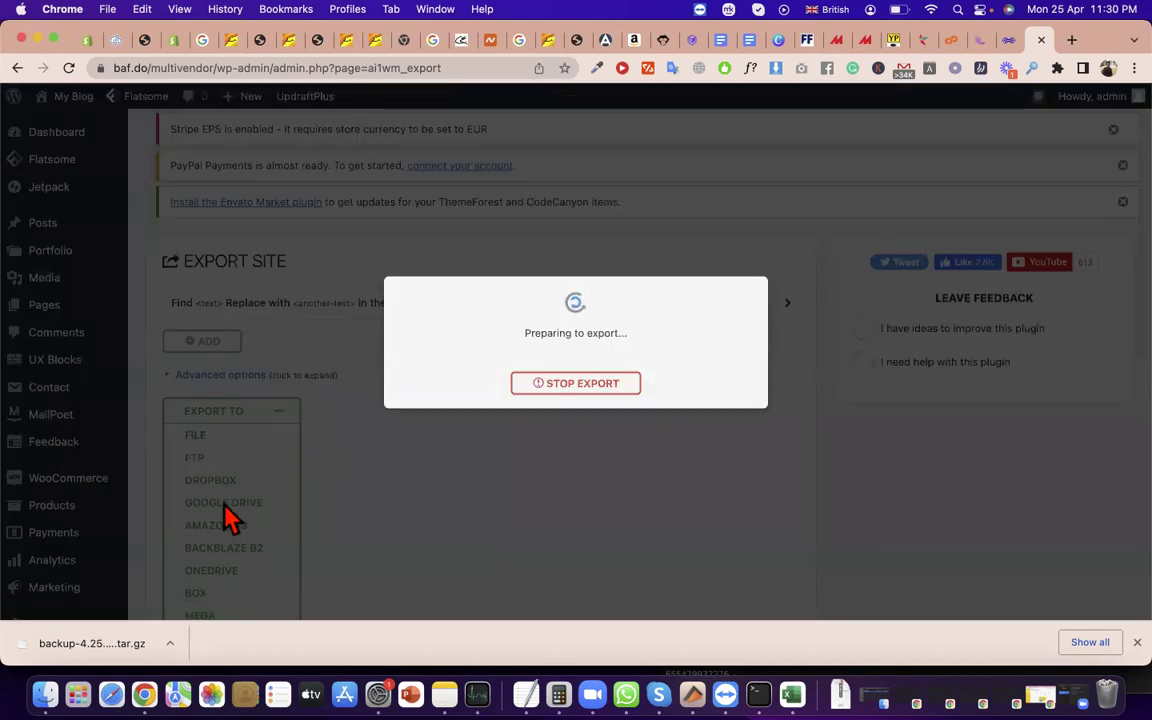
- Check the progress of the site export and of the UpdraftPlus plugins restoration, and return to the export page
triple_click(575, 335)
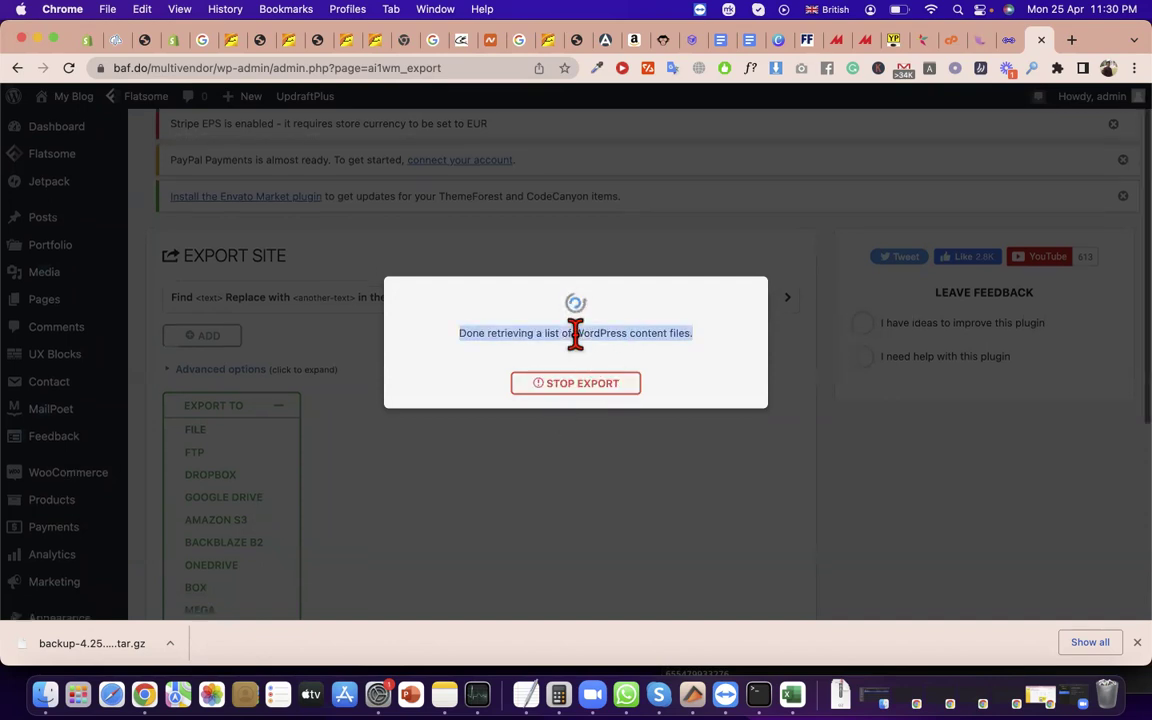
scroll(640, 340, down, 3)
scroll(420, 345, down, 4)
scroll(303, 404, up, 8)
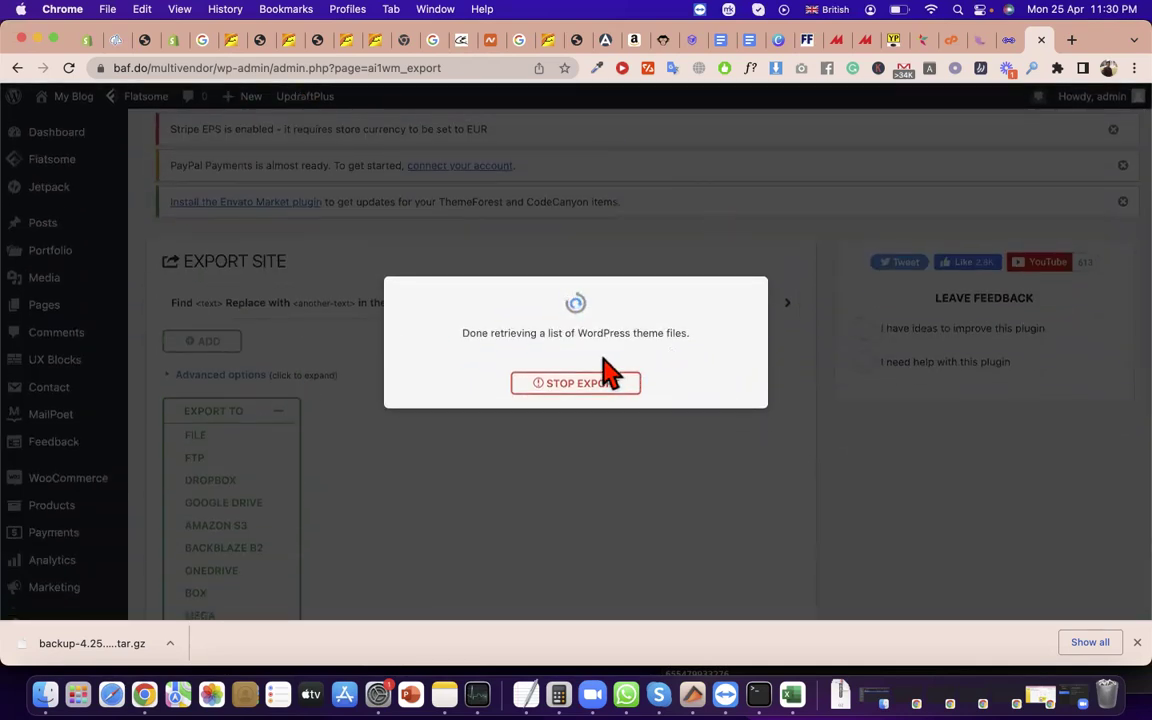
click(1040, 41)
triple_click(556, 278)
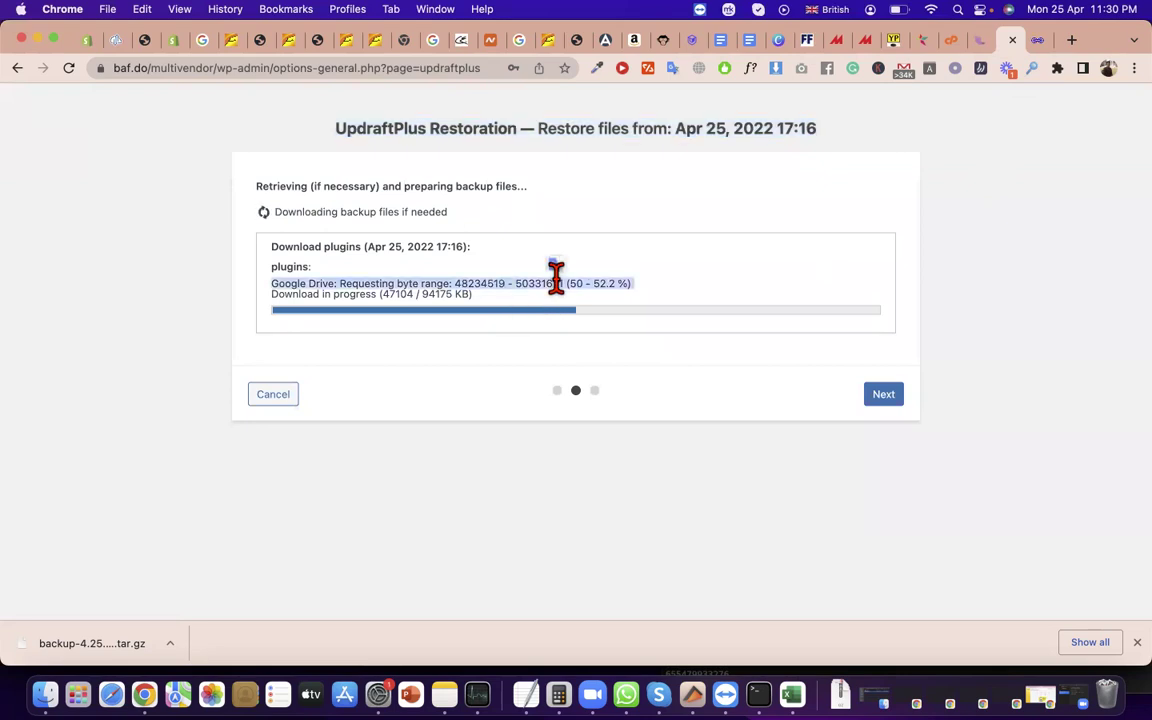
click(1040, 45)
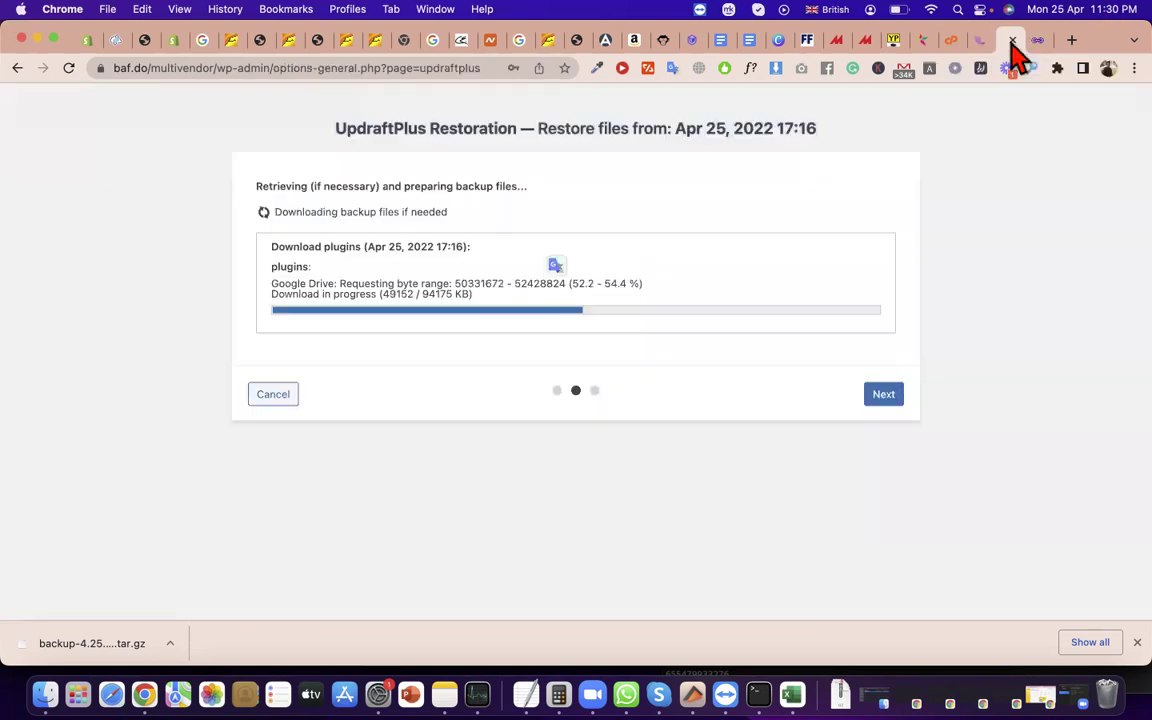
click(1010, 45)
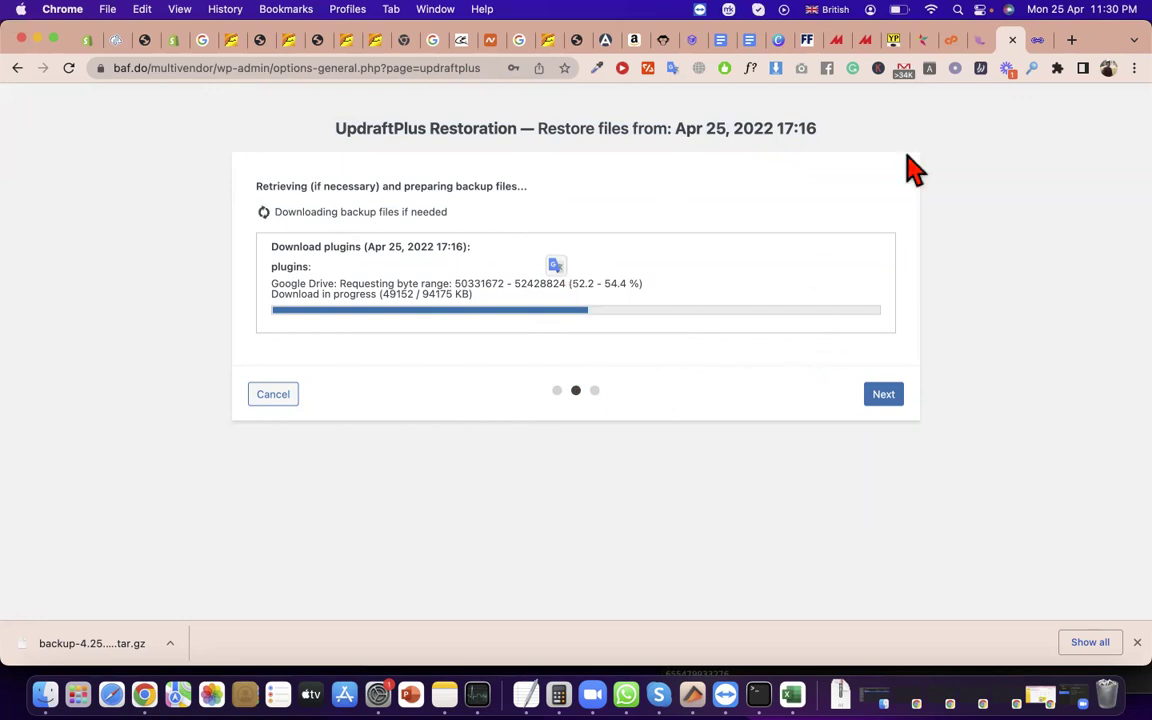
click(1038, 42)
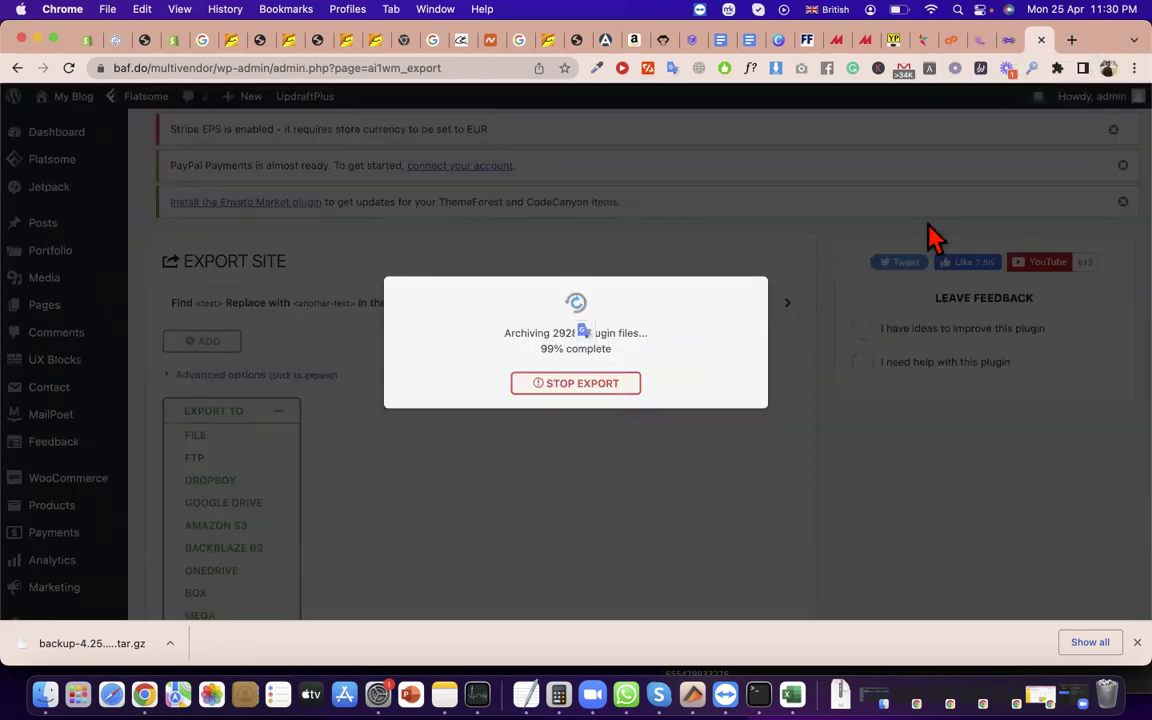
- Download the exported baf.do multivendor backup file and close the export dialog
triple_click(602, 348)
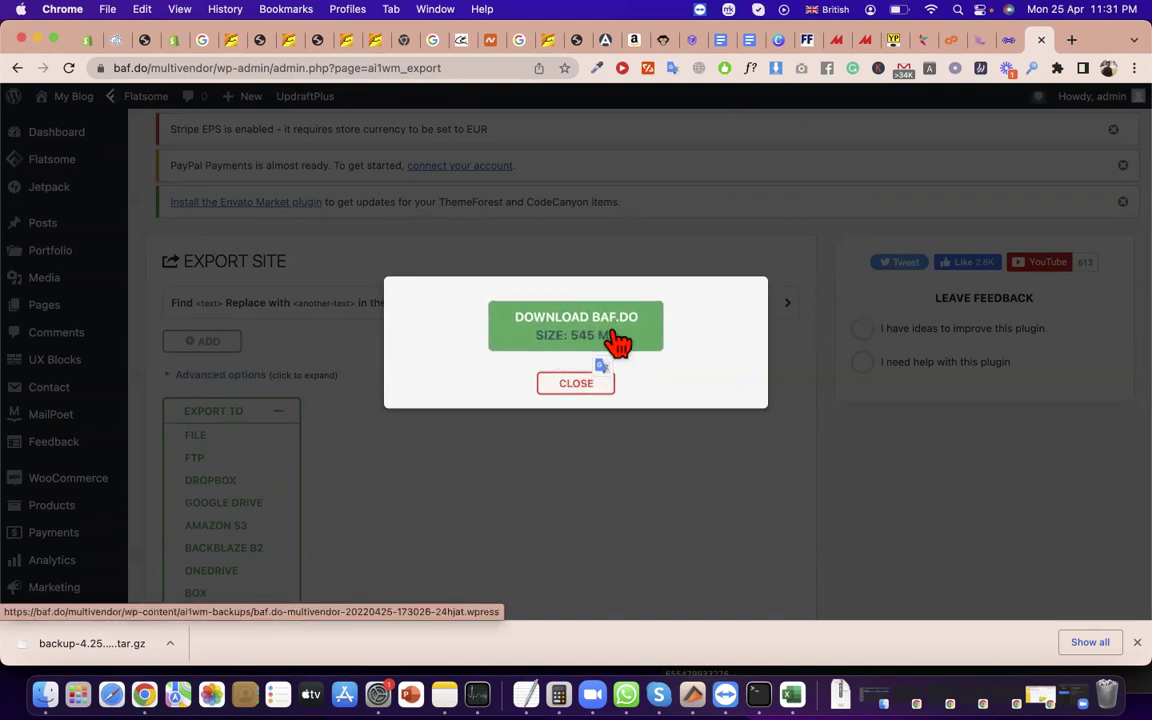
click(570, 352)
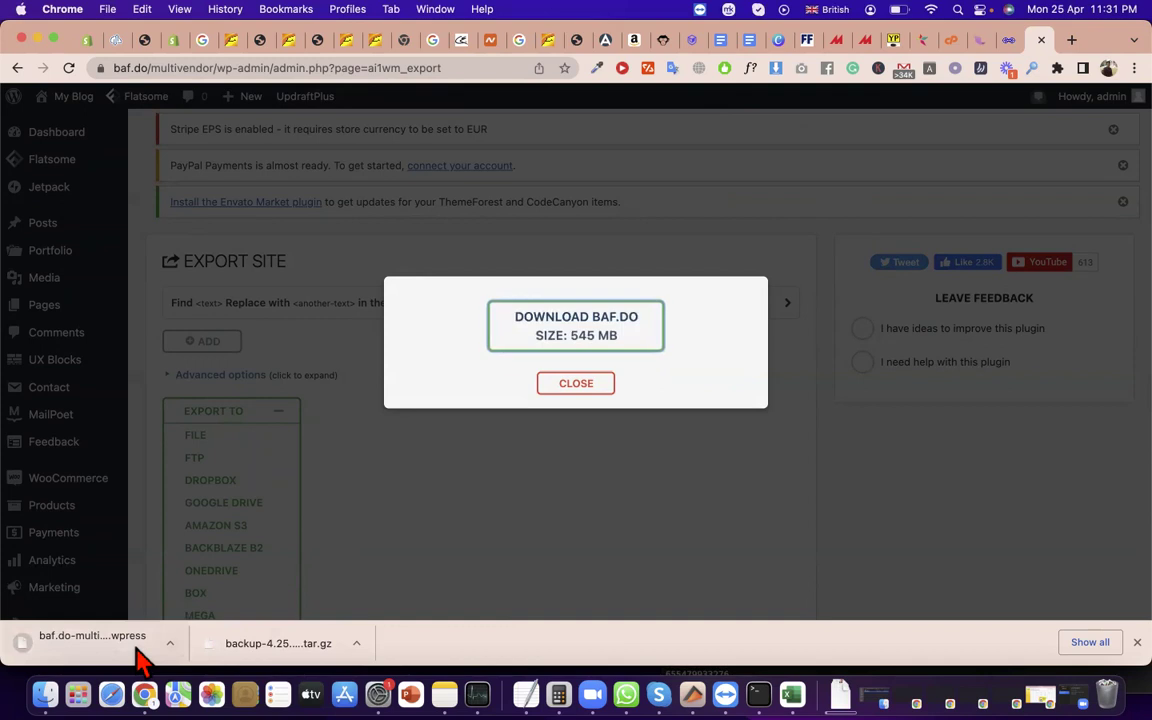
click(600, 385)
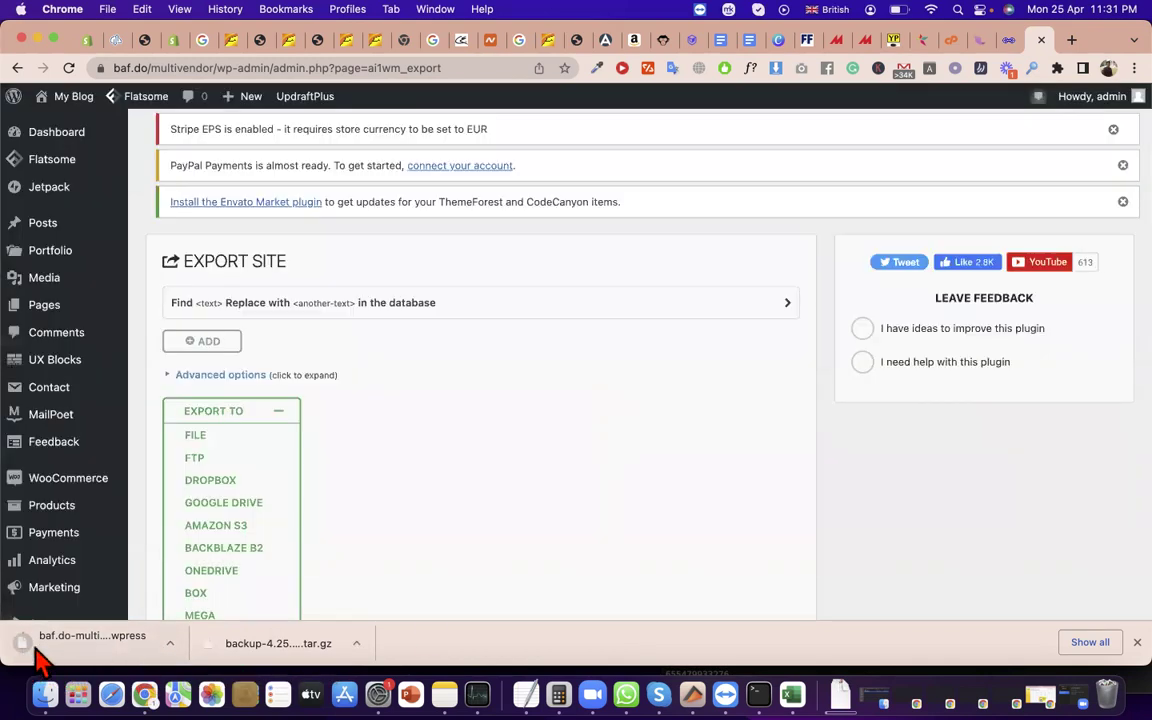
- Review the available export destinations and open the All-in-One WP Migration import page
scroll(257, 510, down, 3)
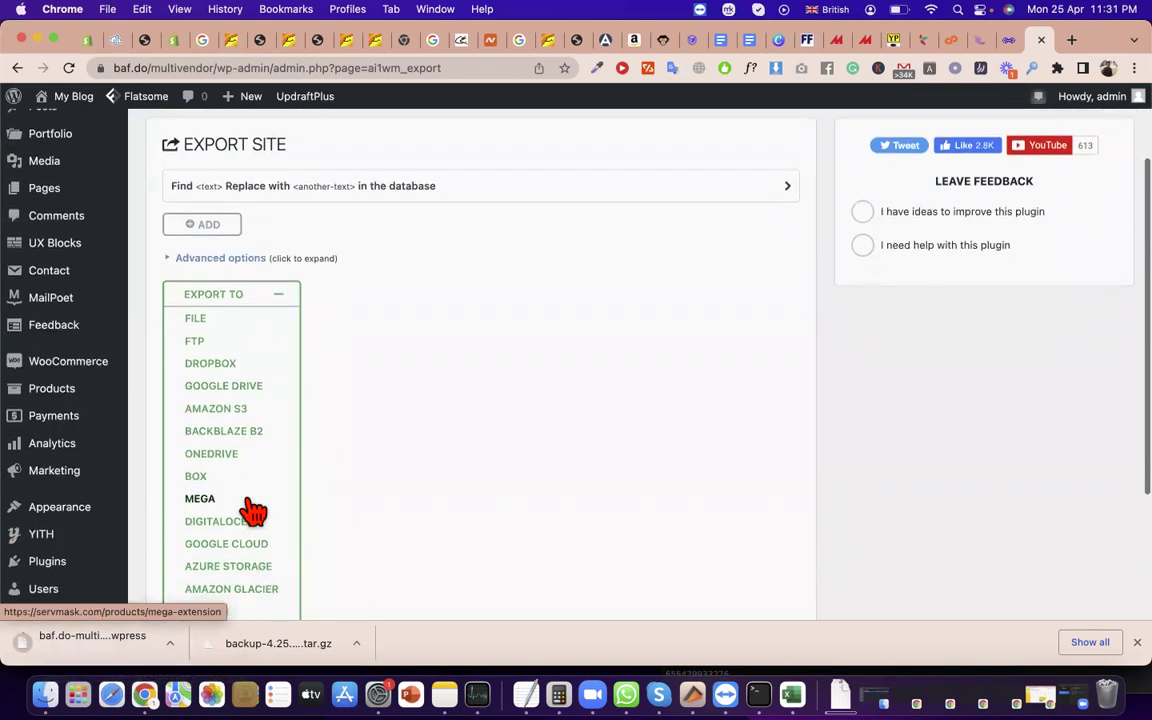
scroll(450, 404, up, 3)
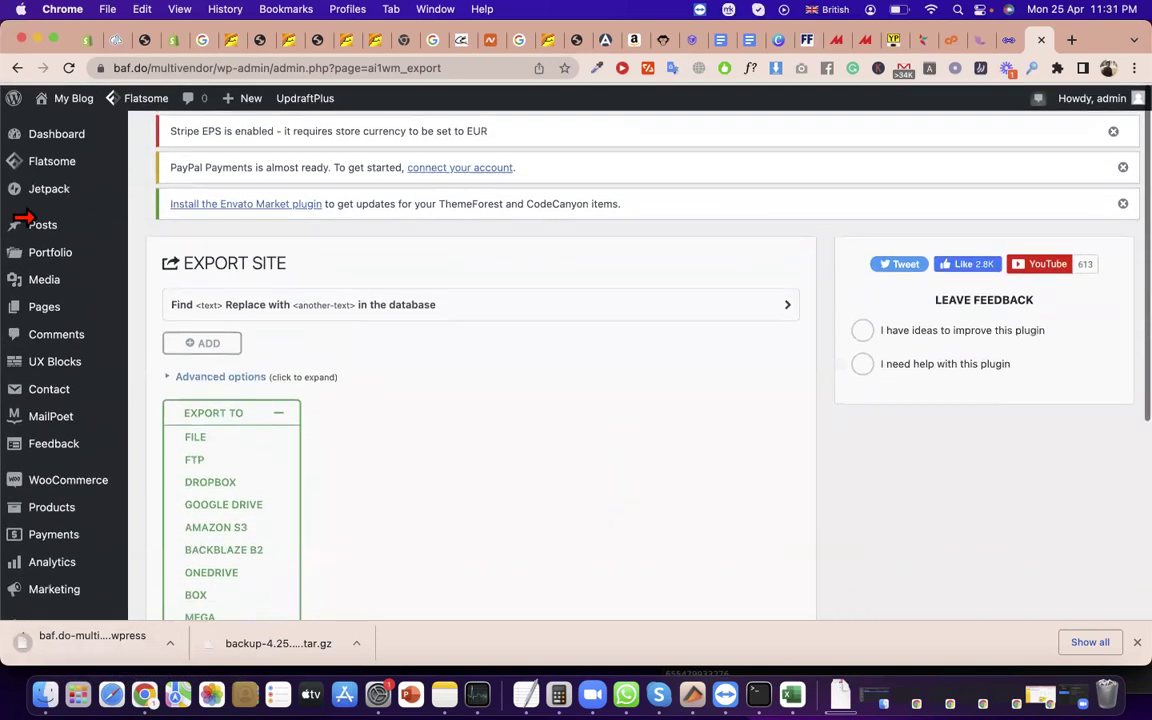
mouse_move(52, 240)
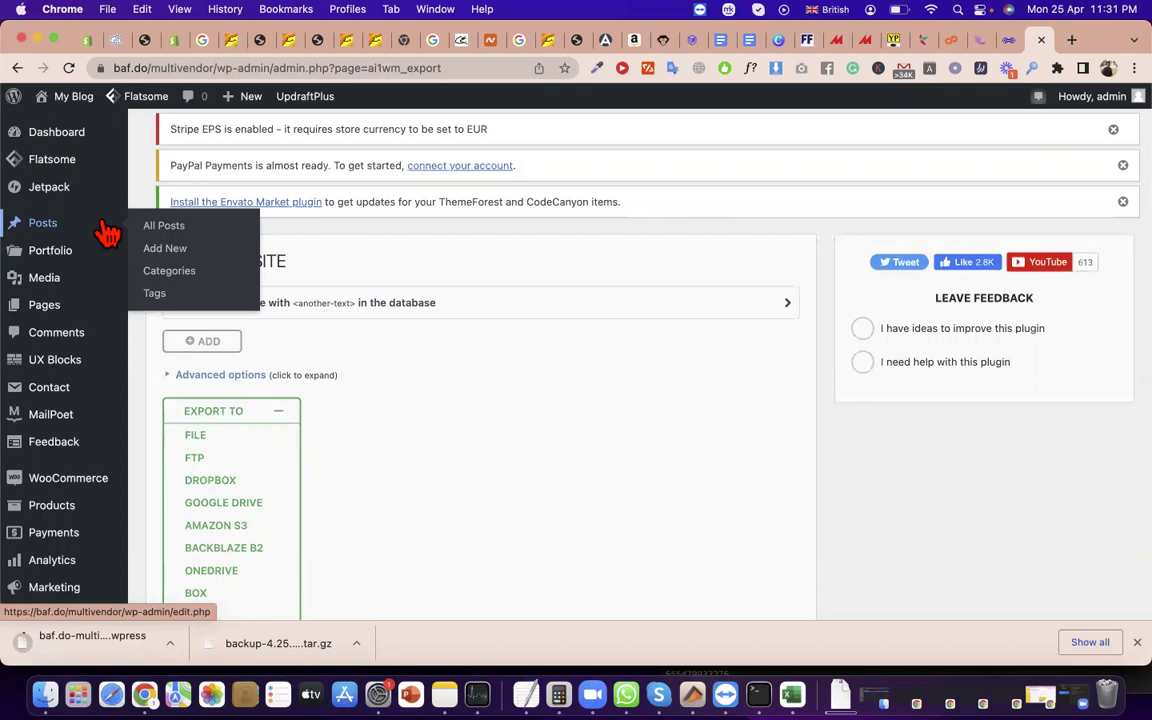
scroll(150, 320, down, 5)
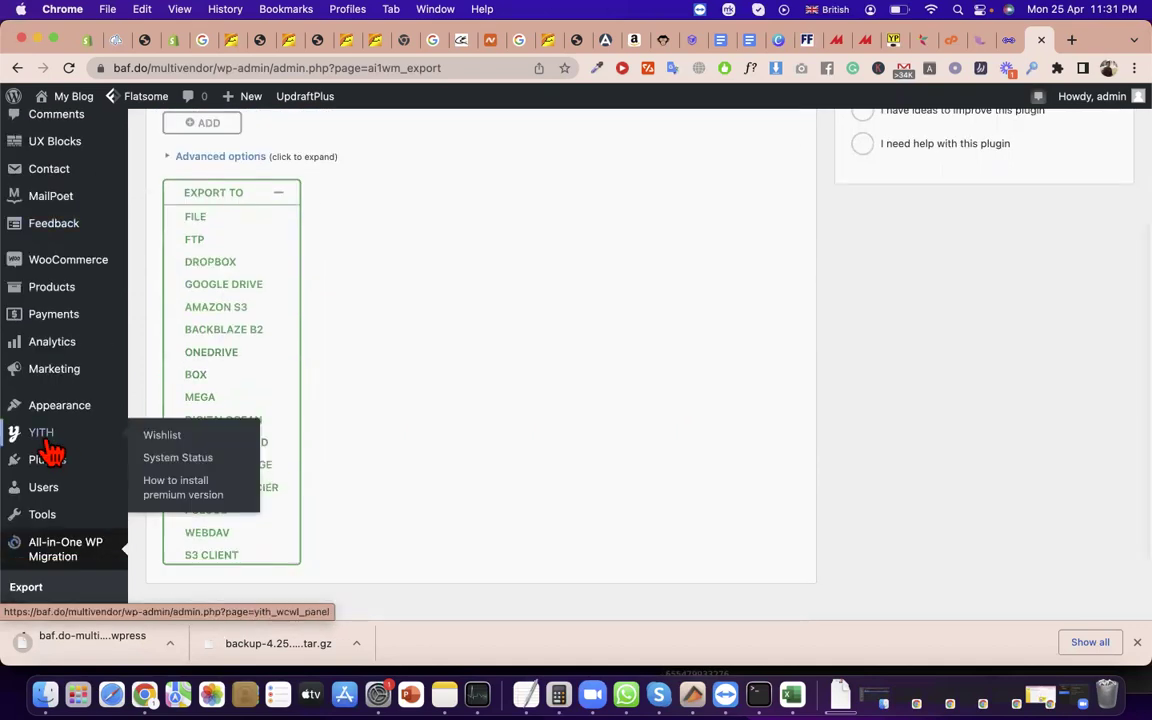
scroll(51, 450, down, 2)
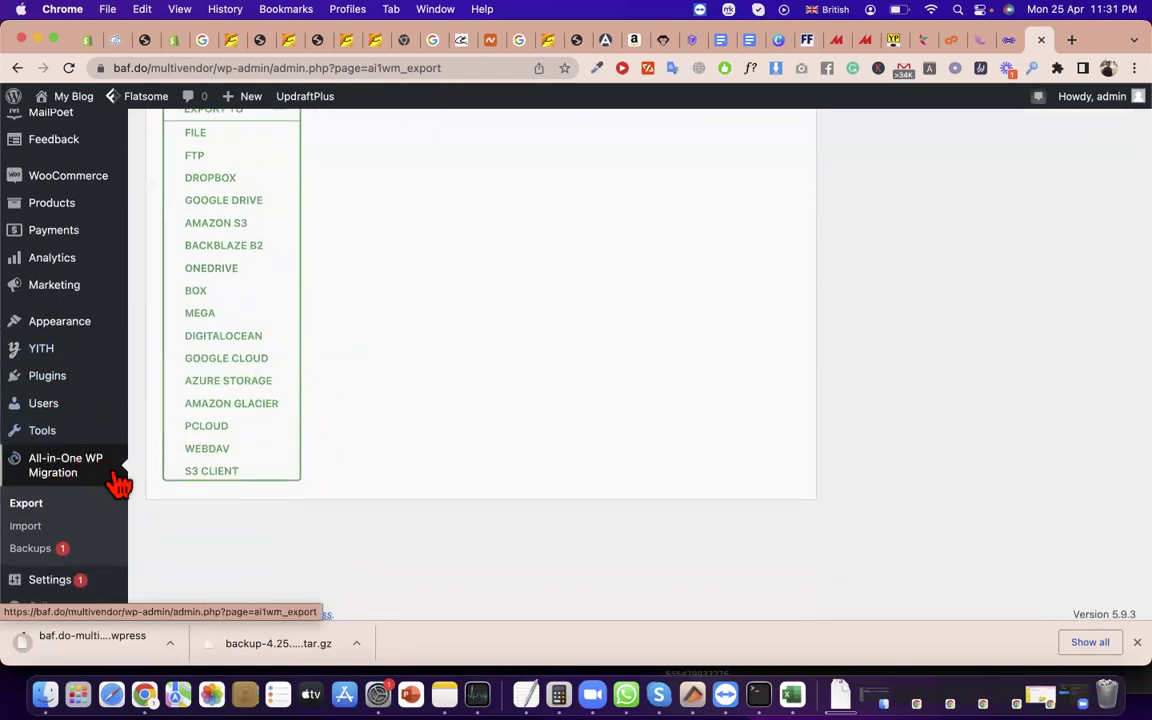
click(26, 527)
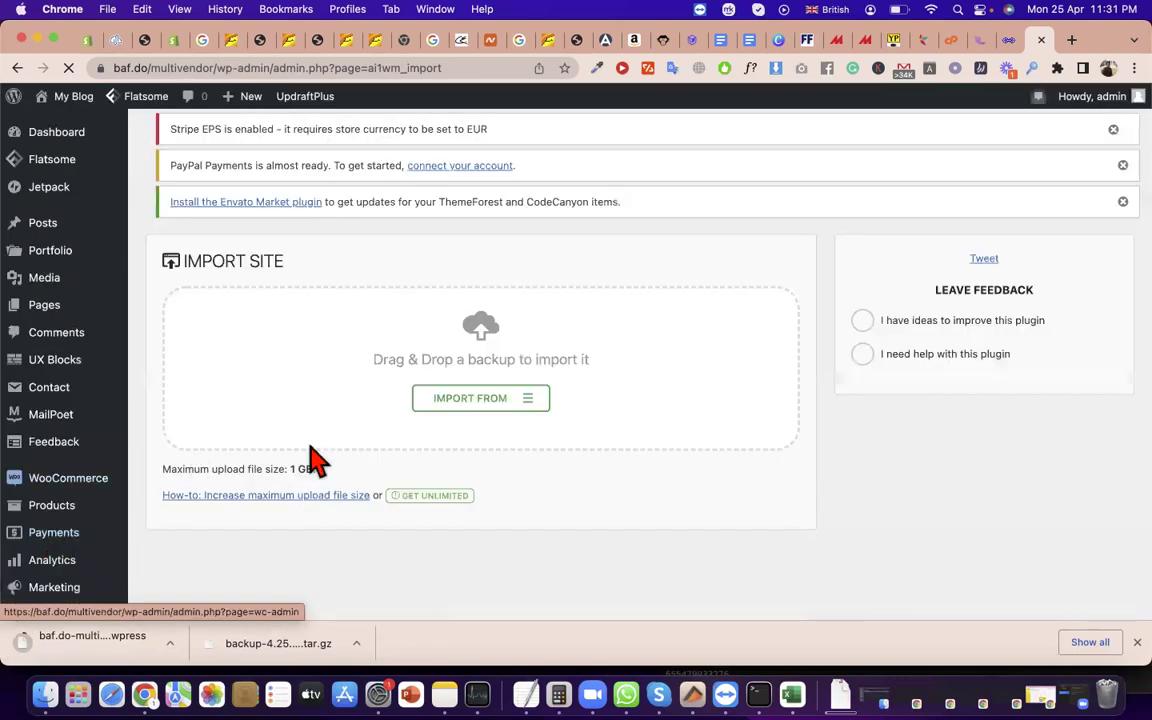
- Examine the maximum upload file size allowed for importing a backup on the Import Site page
triple_click(218, 467)
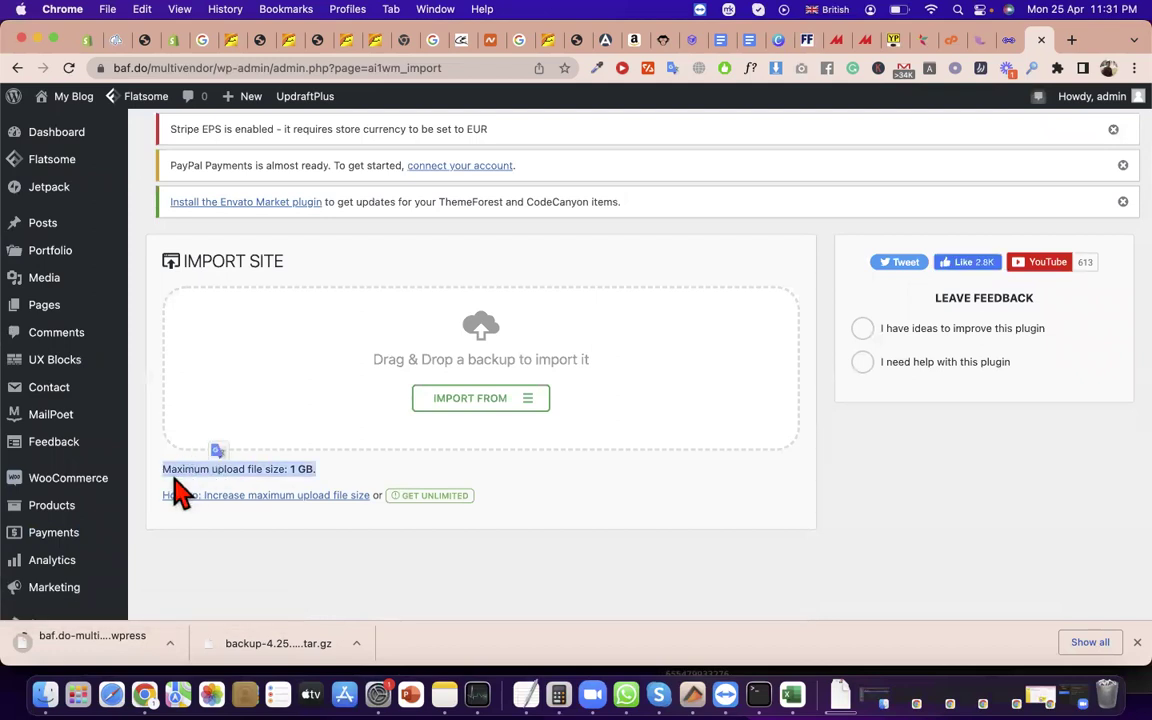
double_click(178, 471)
click(303, 468)
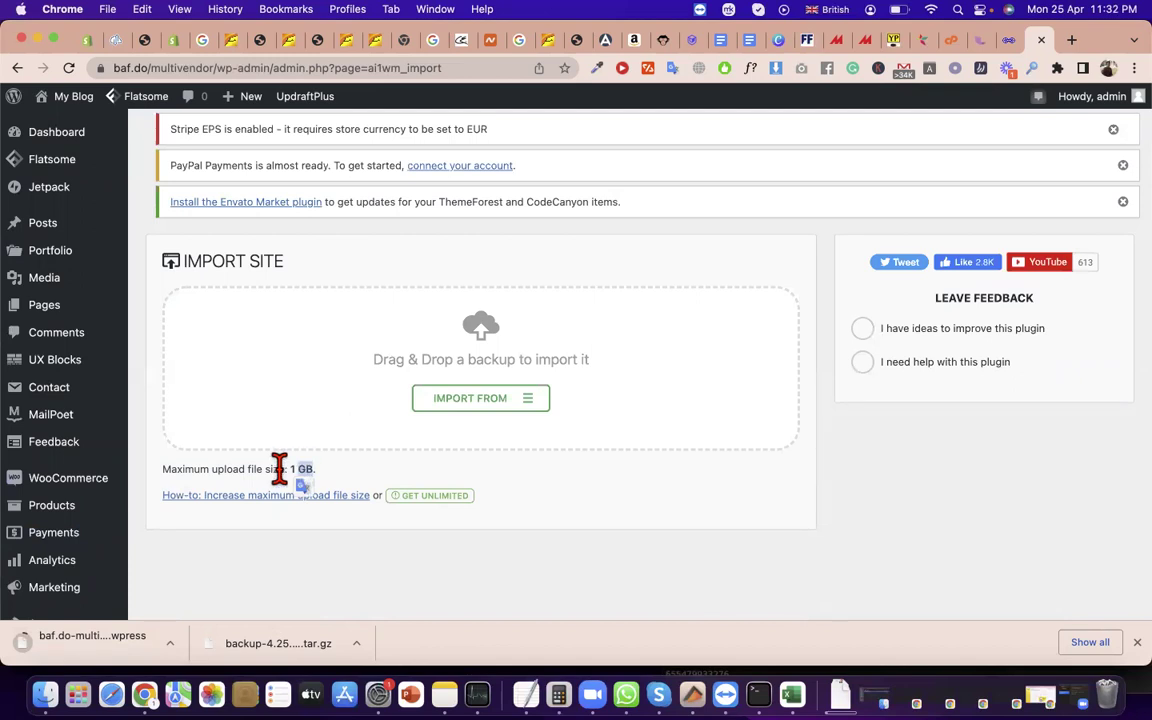
click(508, 375)
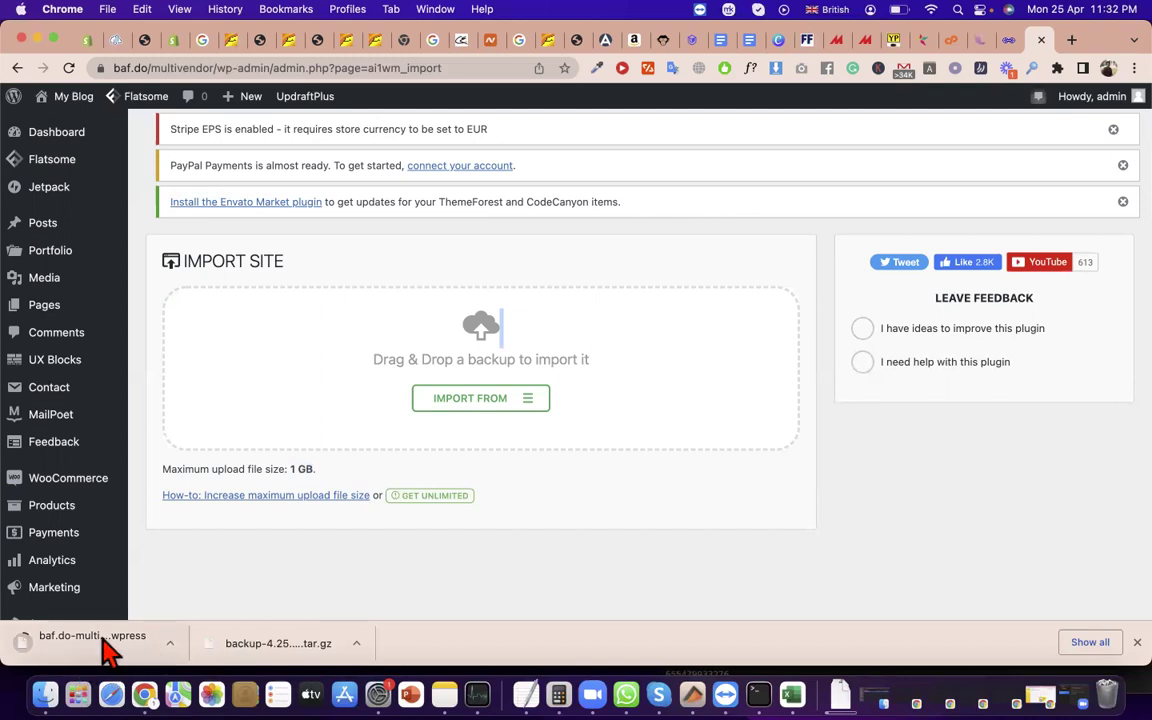
triple_click(303, 466)
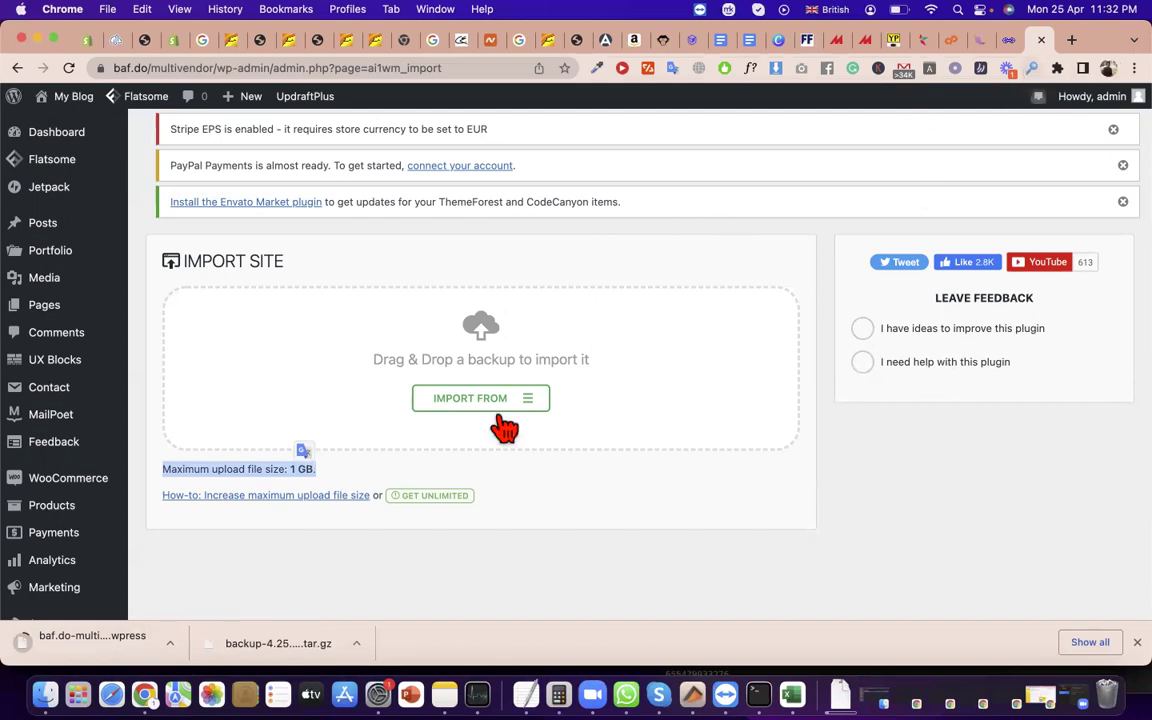
scroll(406, 386, down, 3)
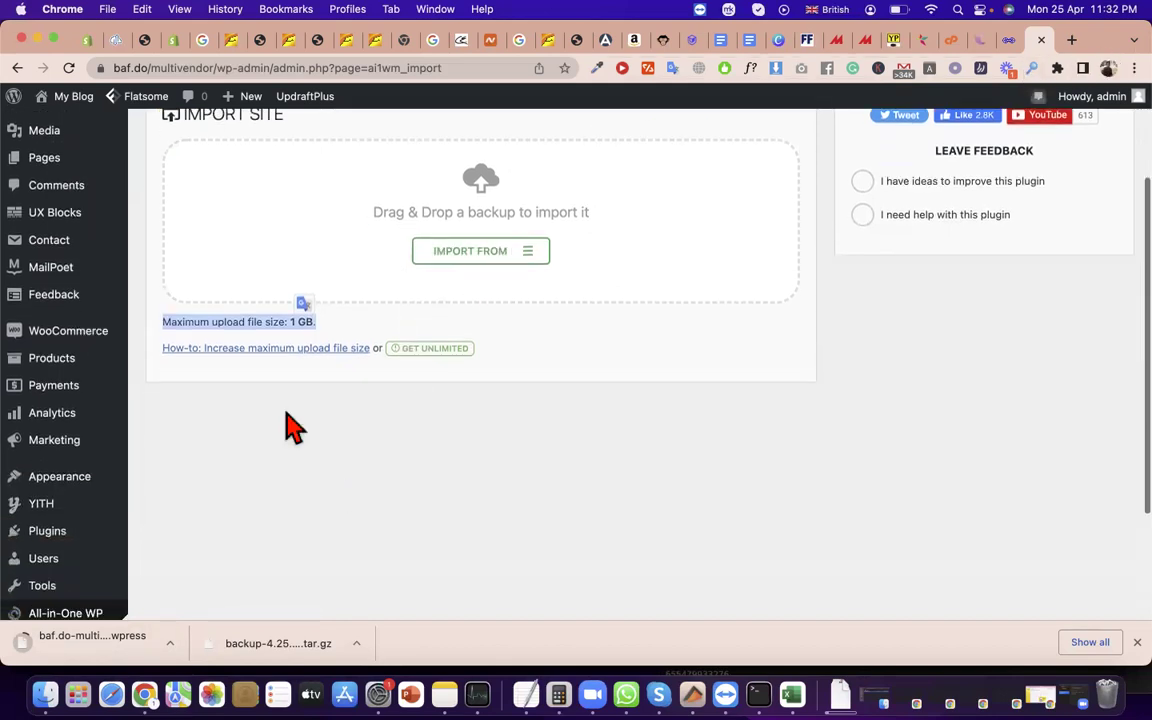
scroll(476, 335, up, 3)
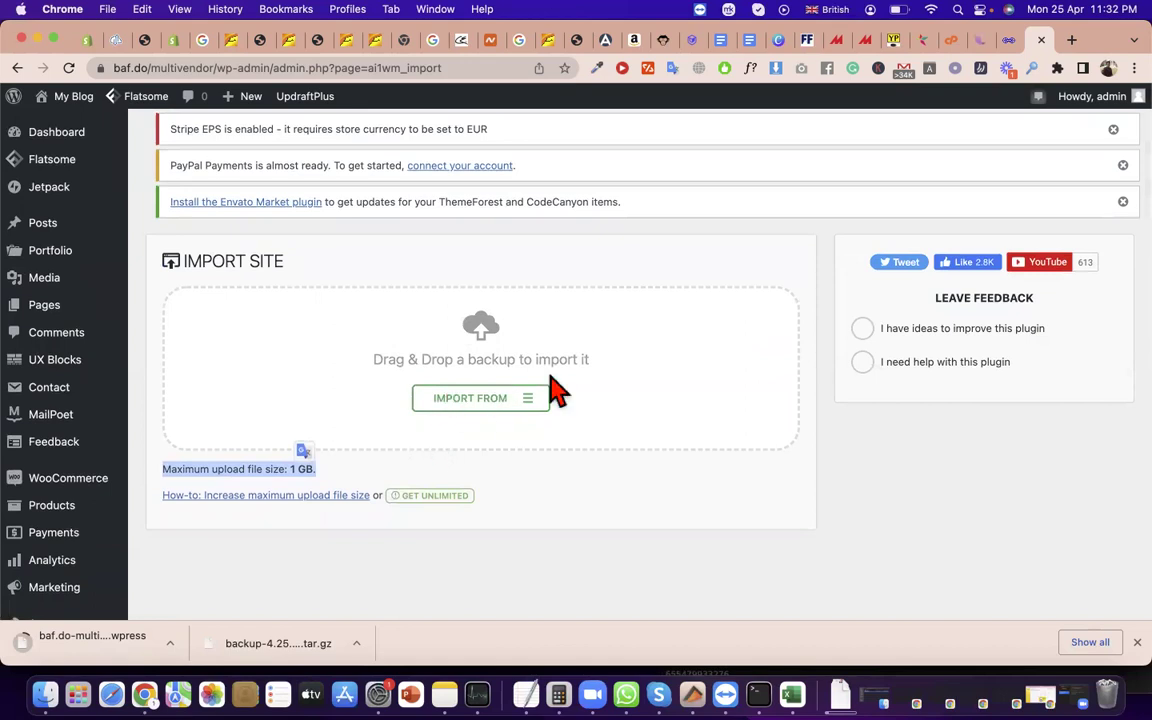
scroll(134, 471, down, 3)
scroll(470, 180, up, 3)
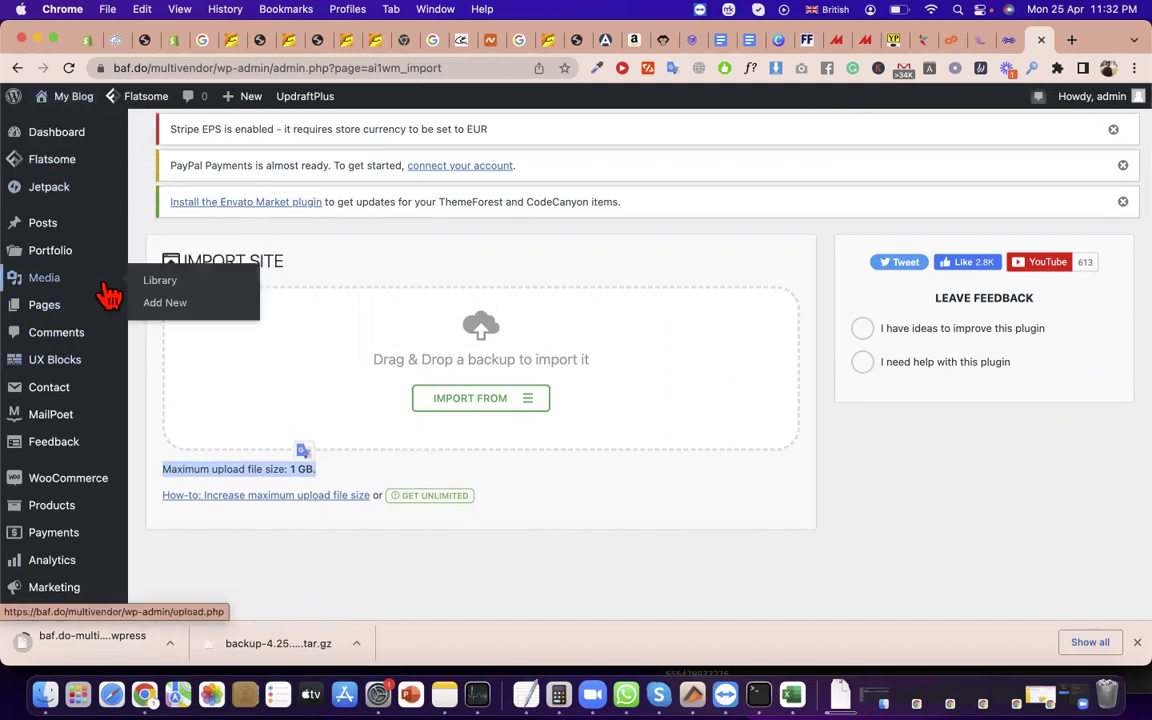
- Try to import the site from the partially downloaded backup file Unconfirmed 823693.crdownload in the Downloads folder
scroll(108, 292, down, 2)
scroll(114, 400, down, 2)
scroll(108, 391, down, 3)
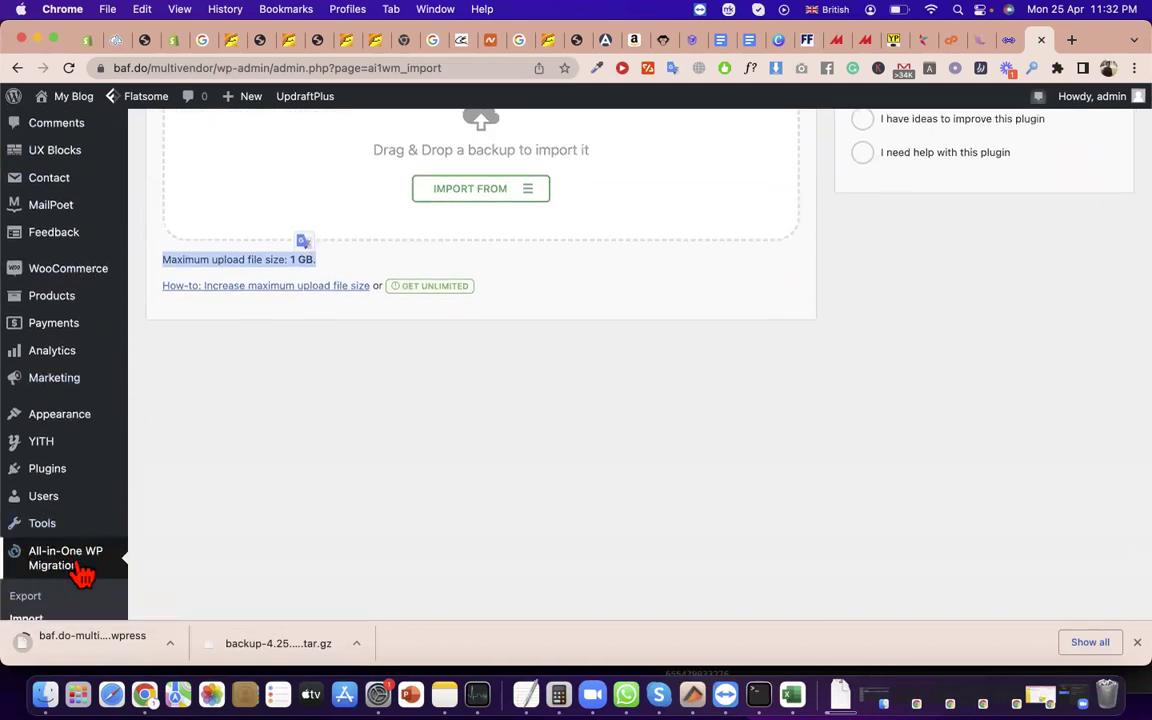
scroll(90, 581, down, 1)
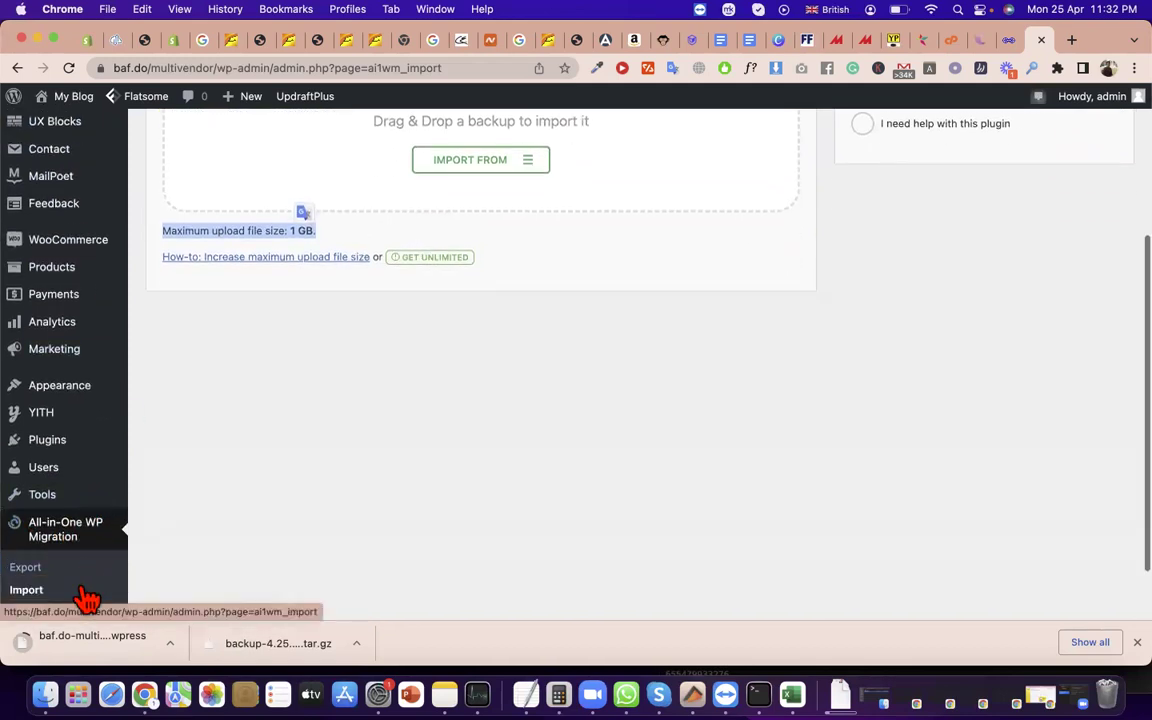
click(37, 598)
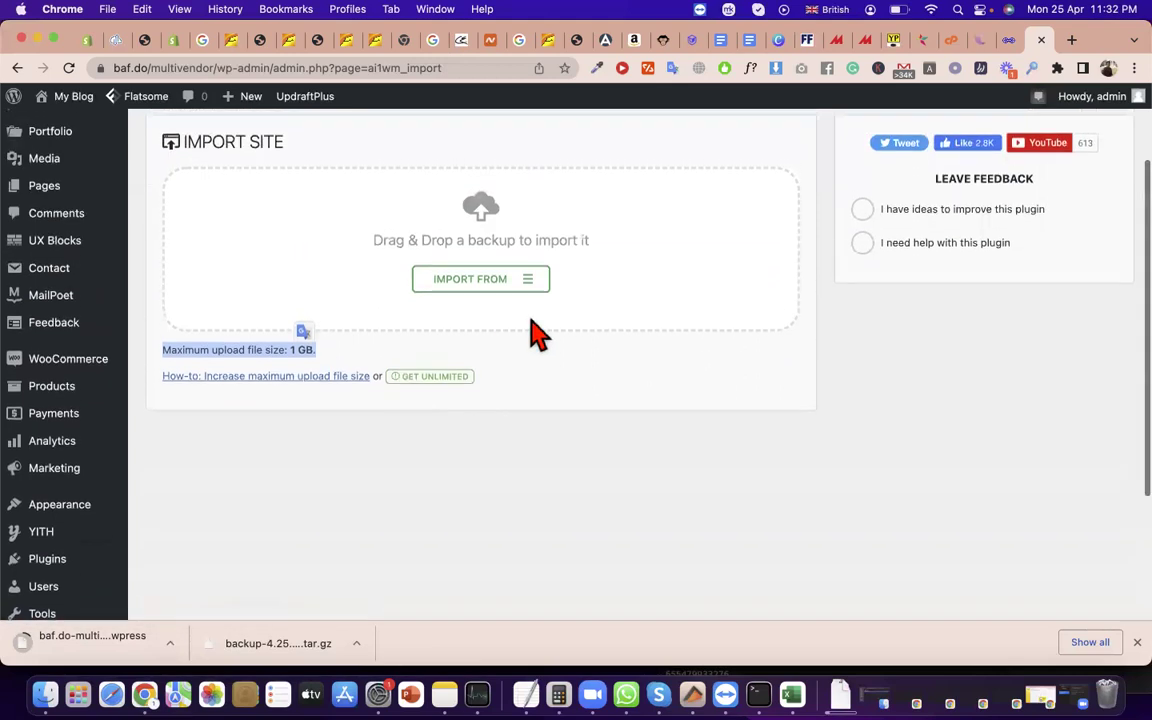
click(533, 283)
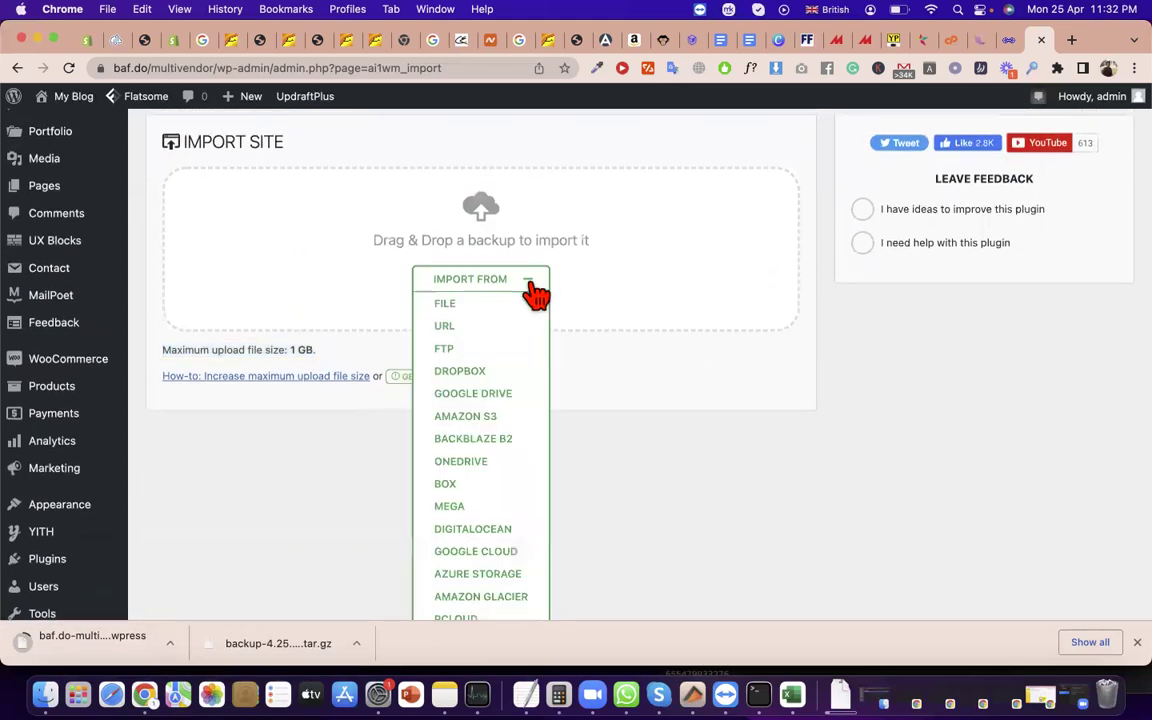
click(463, 302)
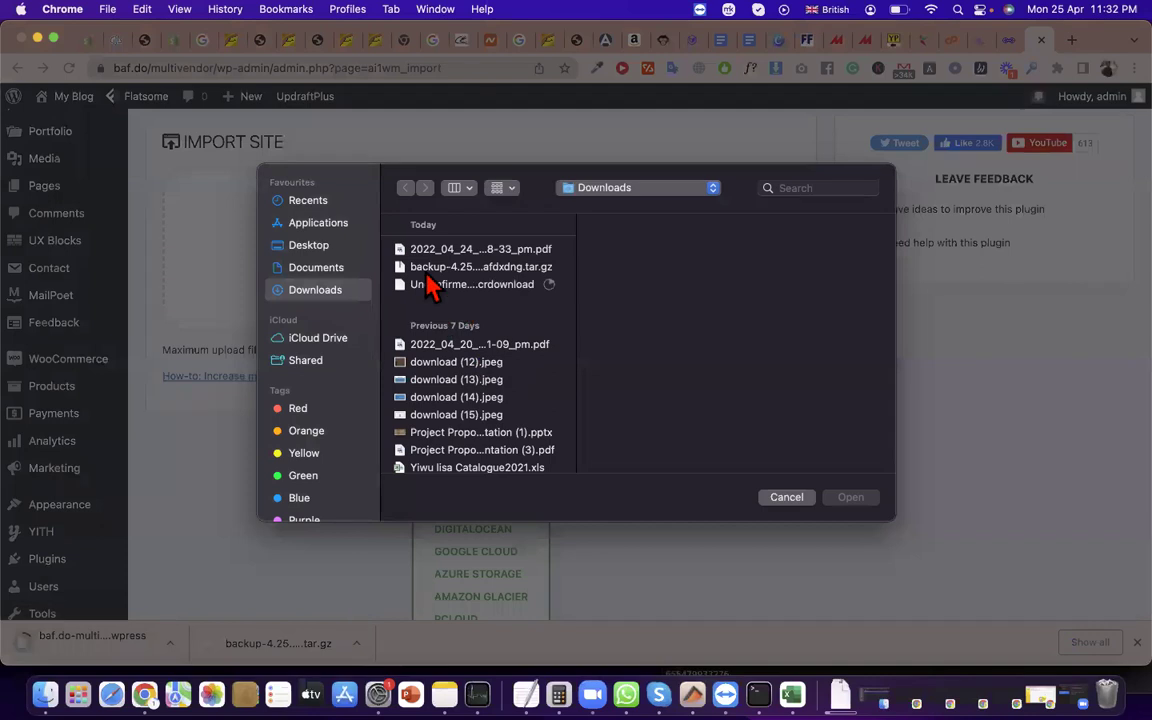
click(493, 288)
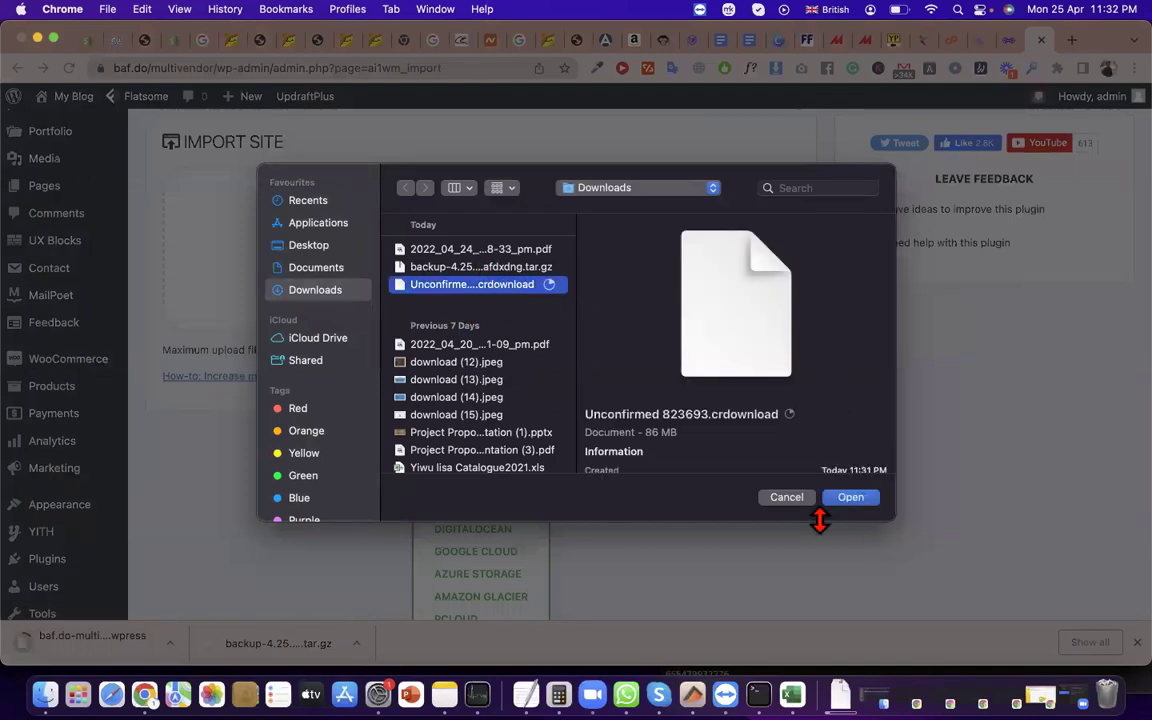
double_click(650, 432)
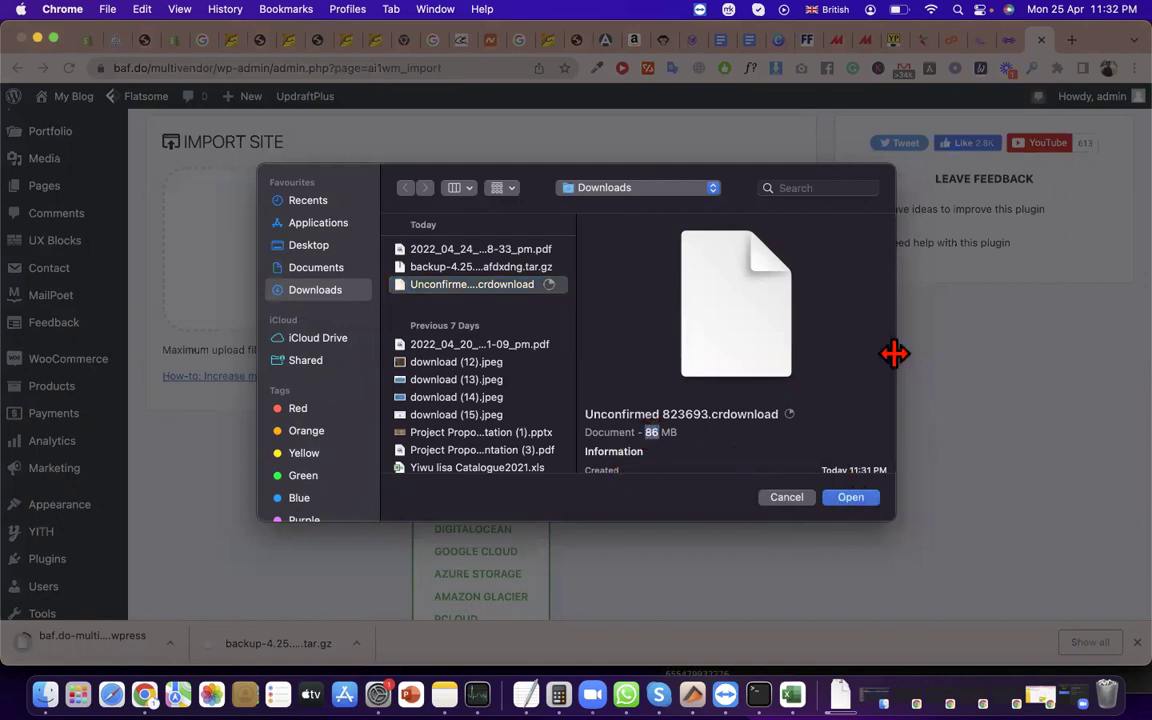
click(858, 503)
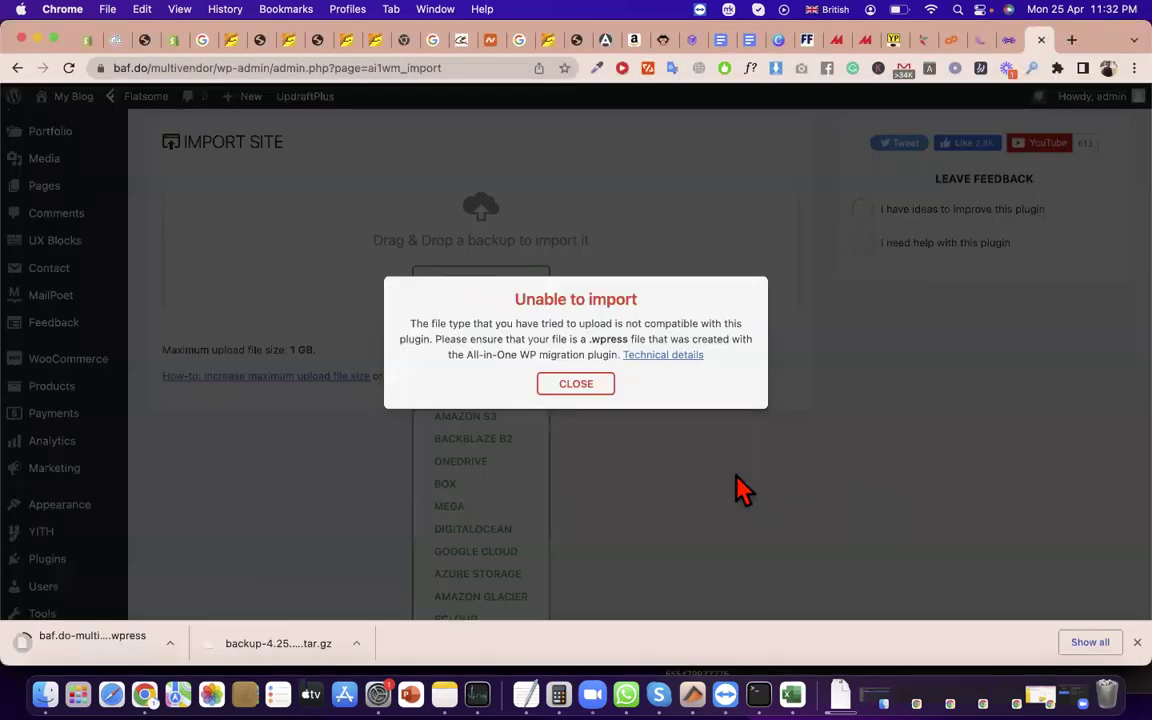
- Read the file type requirement in the import error dialog and dismiss it
triple_click(431, 327)
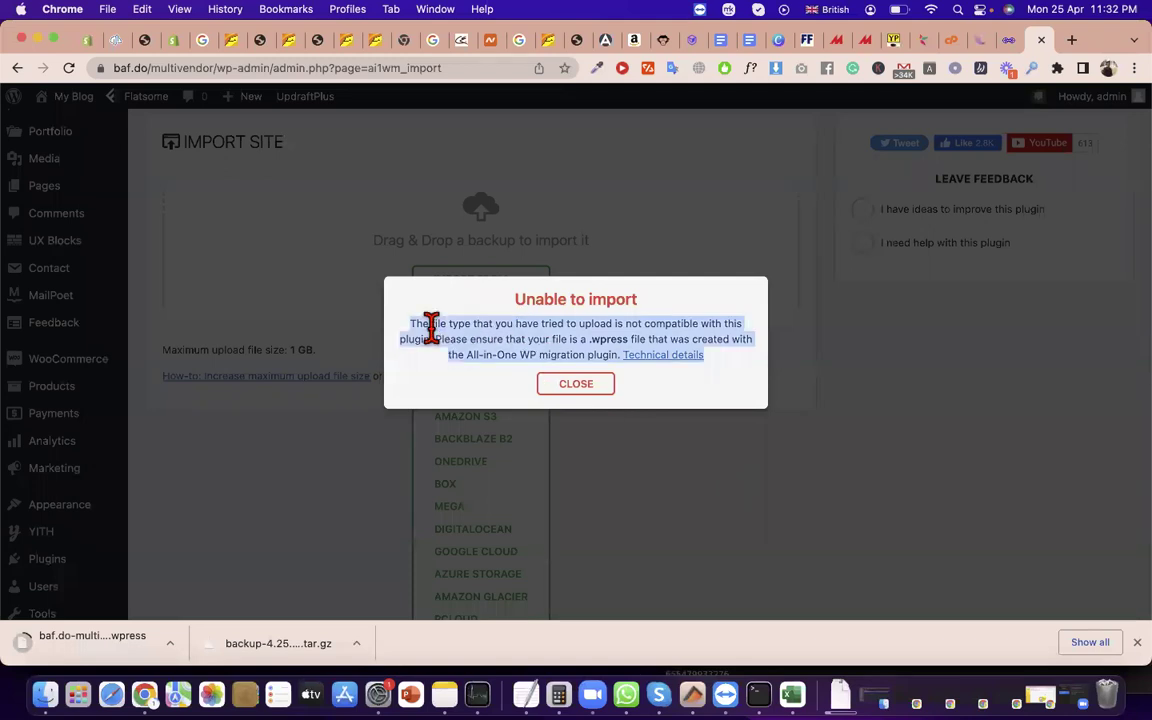
triple_click(672, 320)
scroll(672, 320, down, 2)
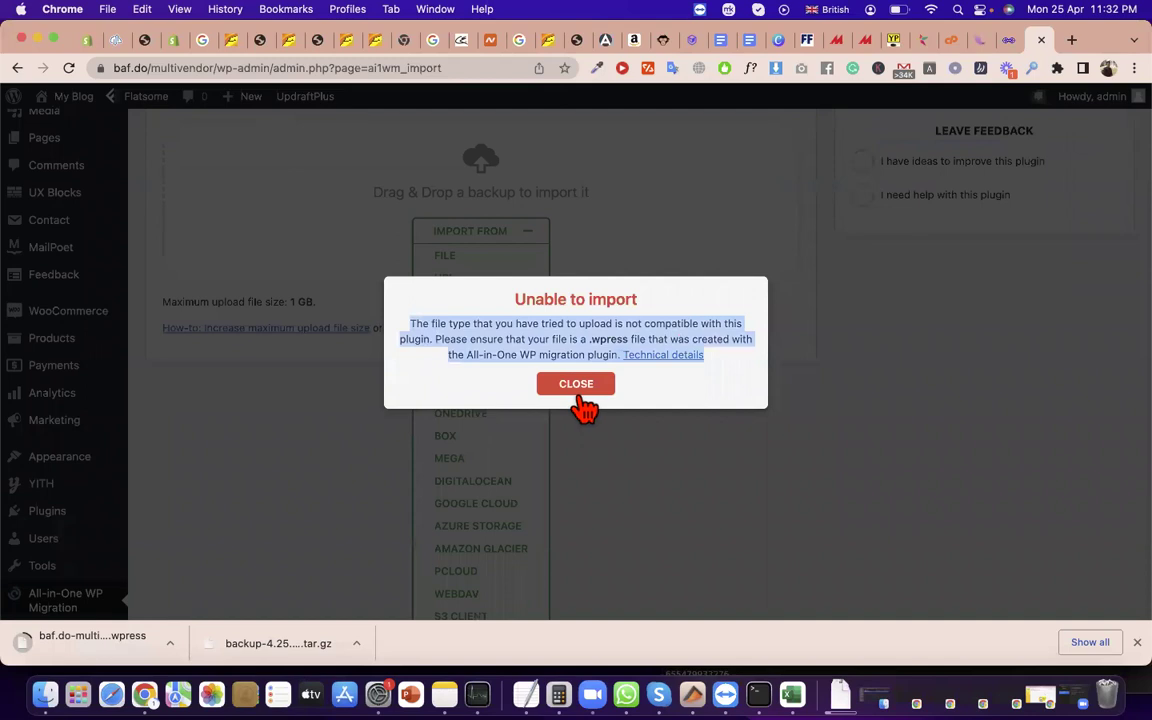
click(584, 398)
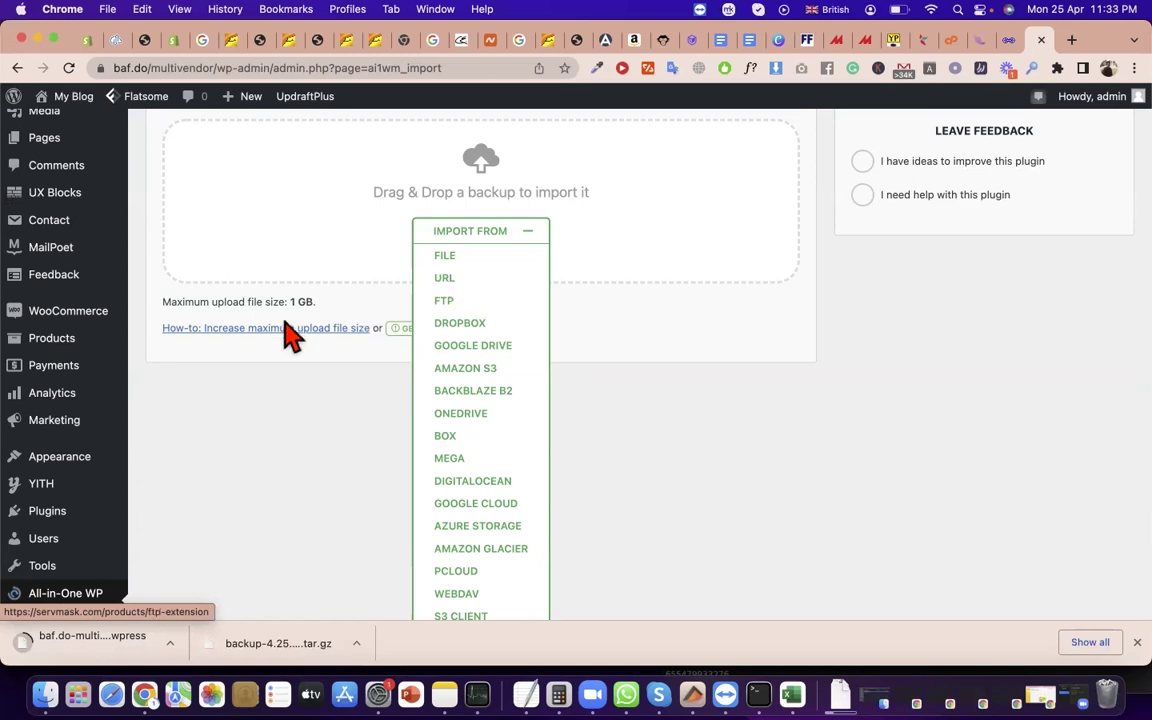
- Check the UpdraftPlus restoration progress and review the updraft and all in one migration backup entries in the online notepad
click(1010, 41)
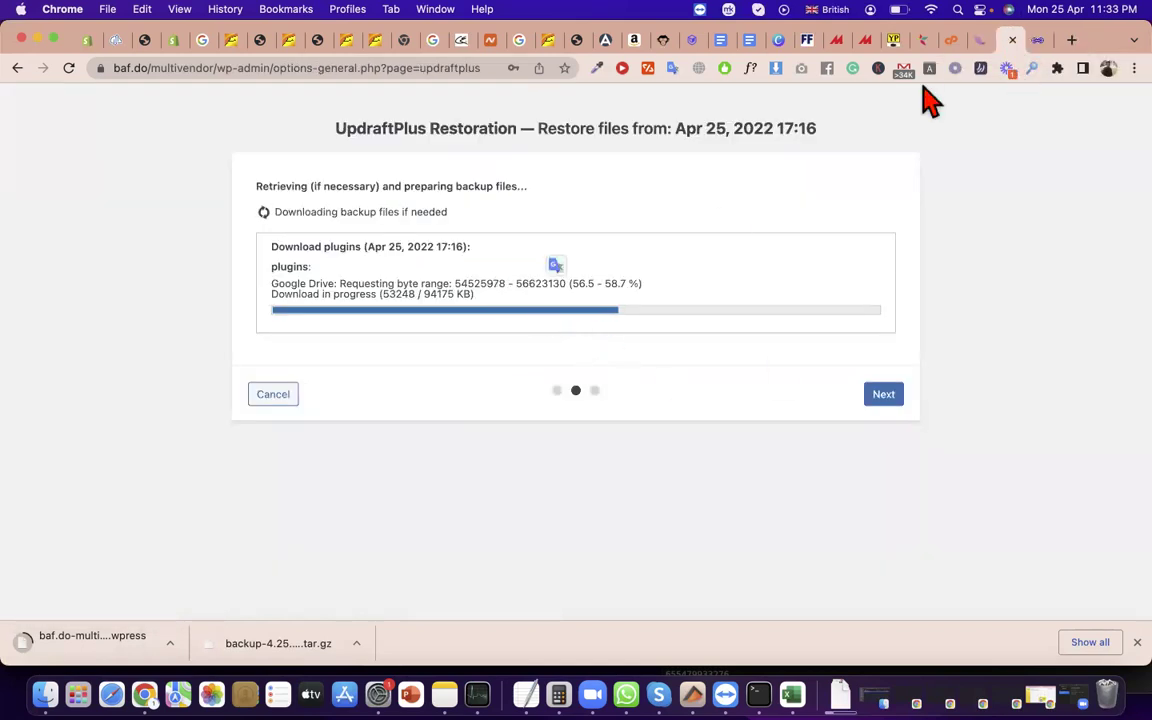
click(982, 42)
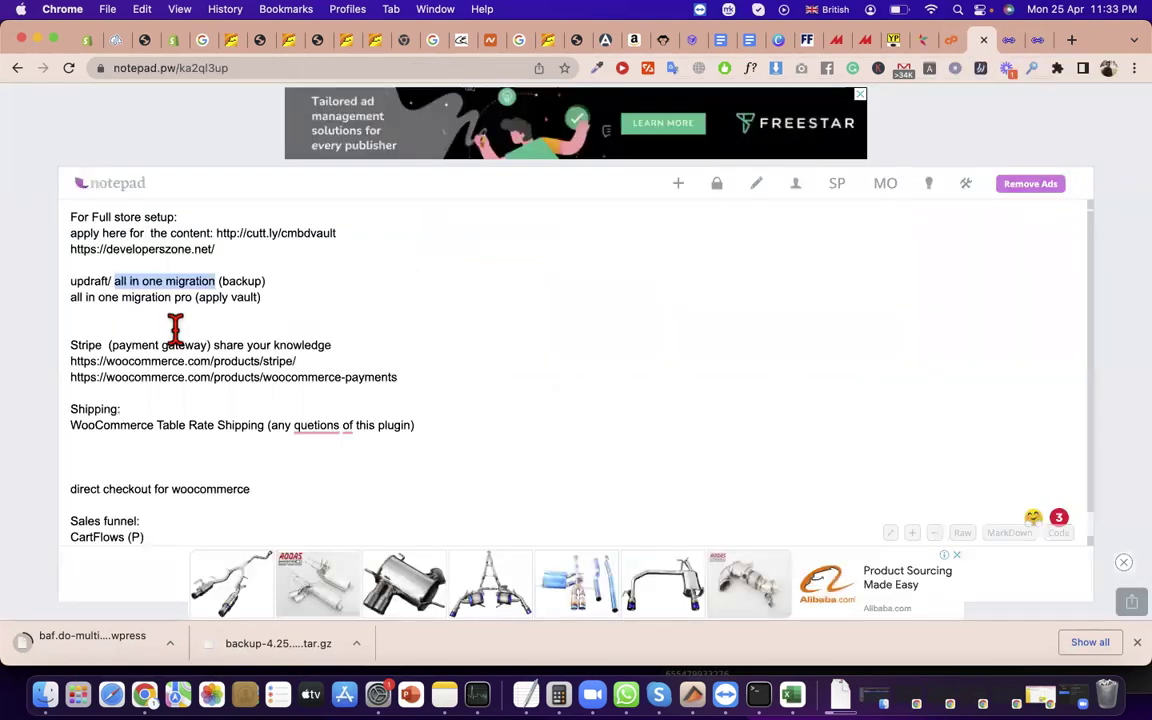
triple_click(144, 296)
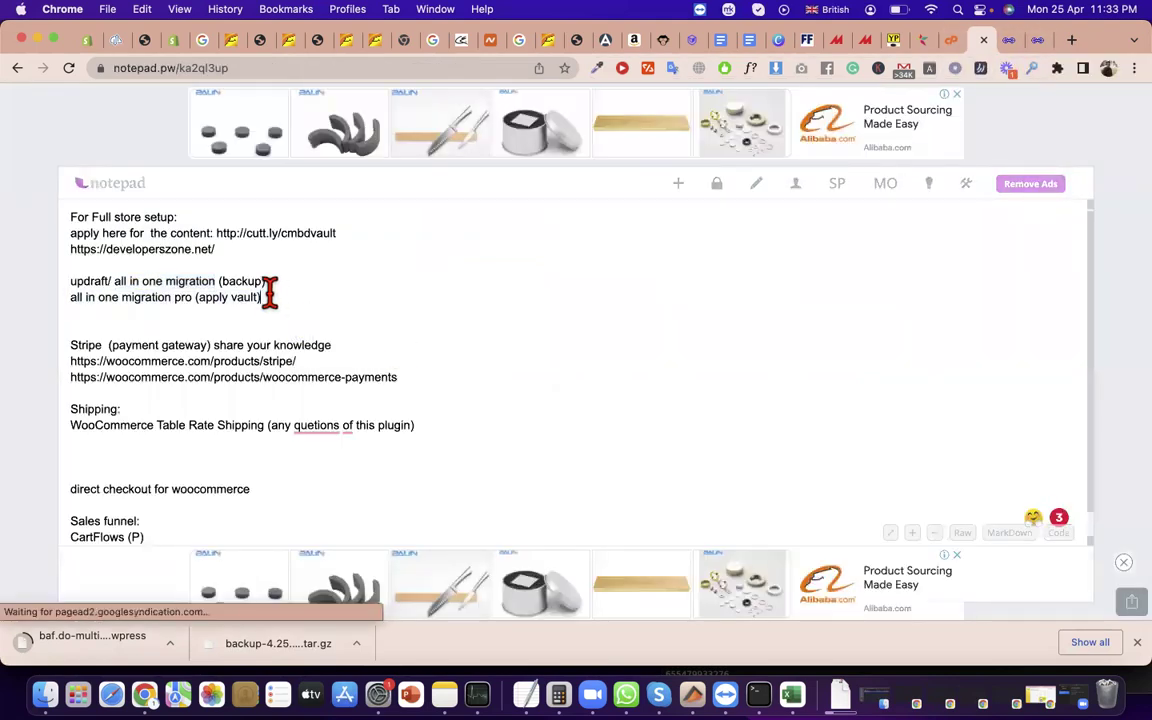
drag(270, 294, 74, 260)
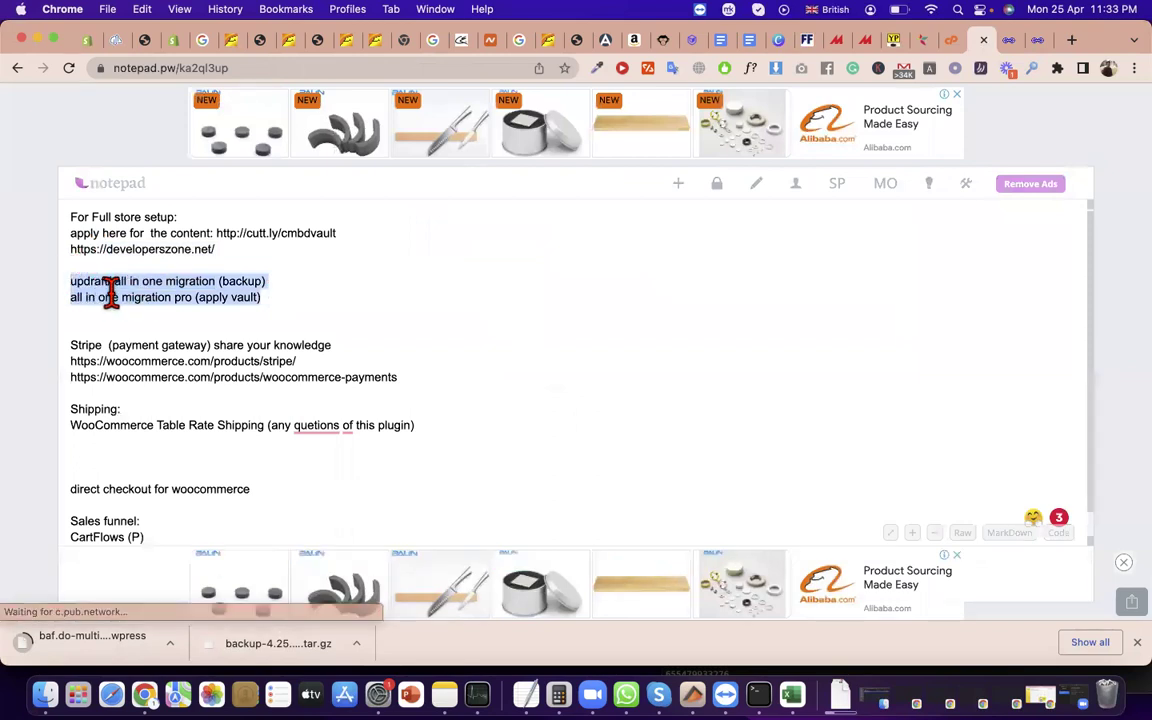
key(XF86AudioRaiseVolume)
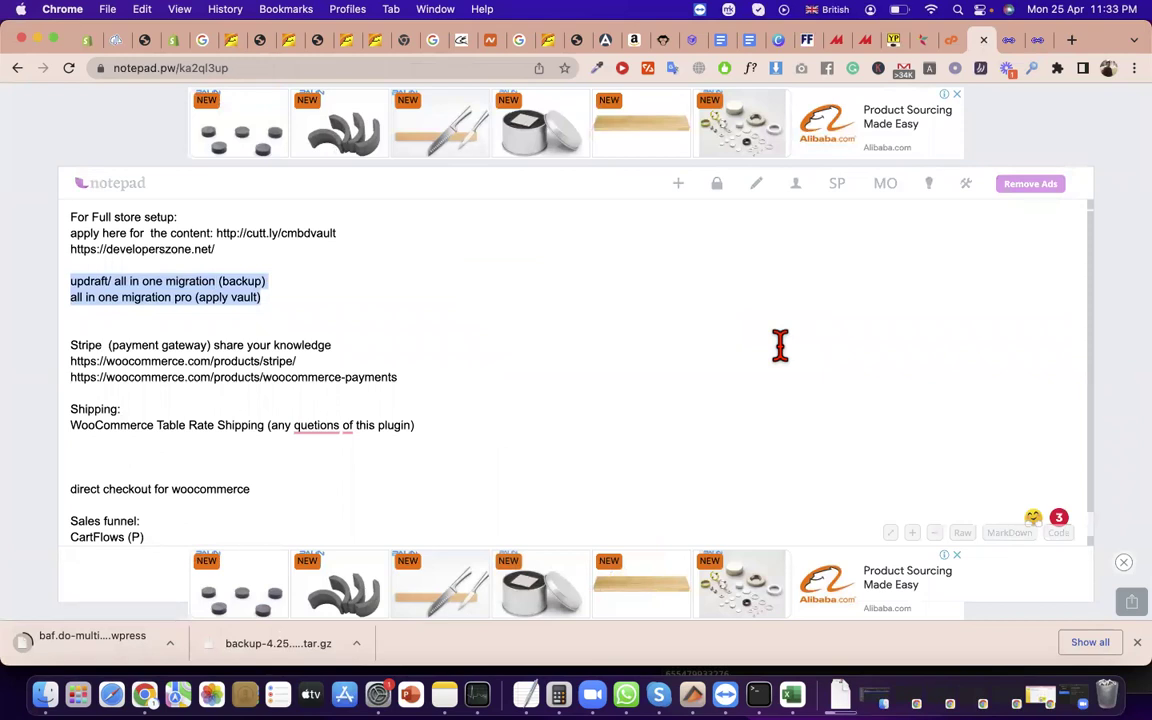
double_click(85, 281)
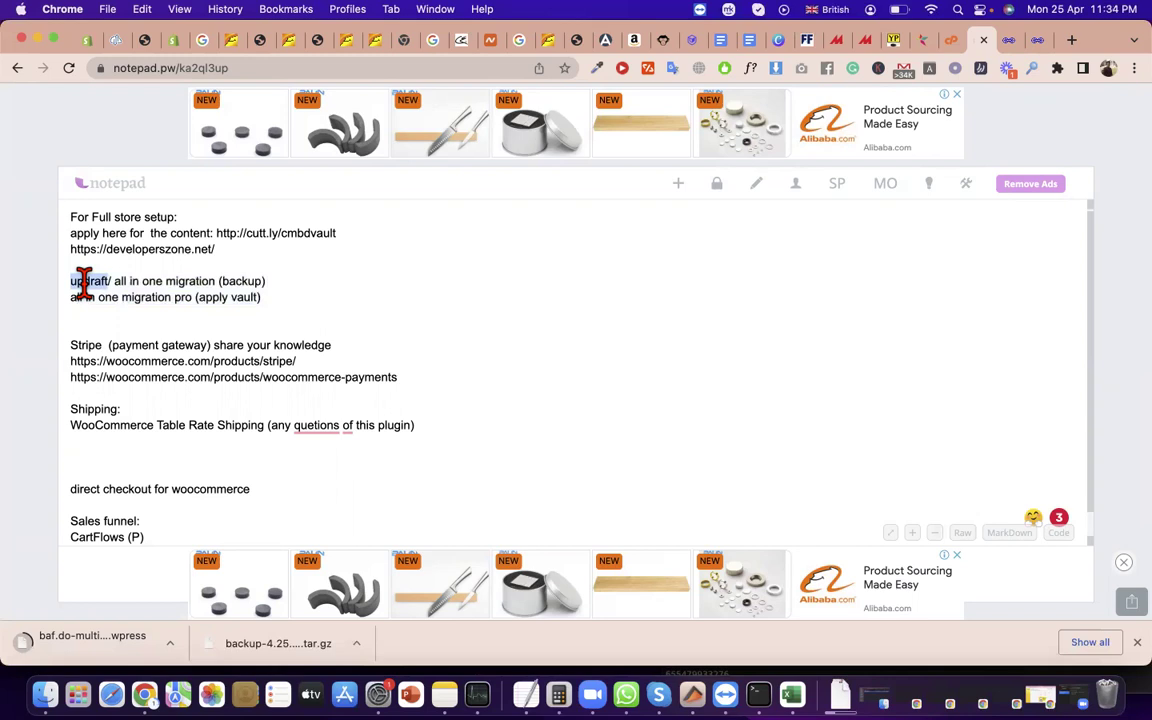
click(89, 285)
double_click(89, 281)
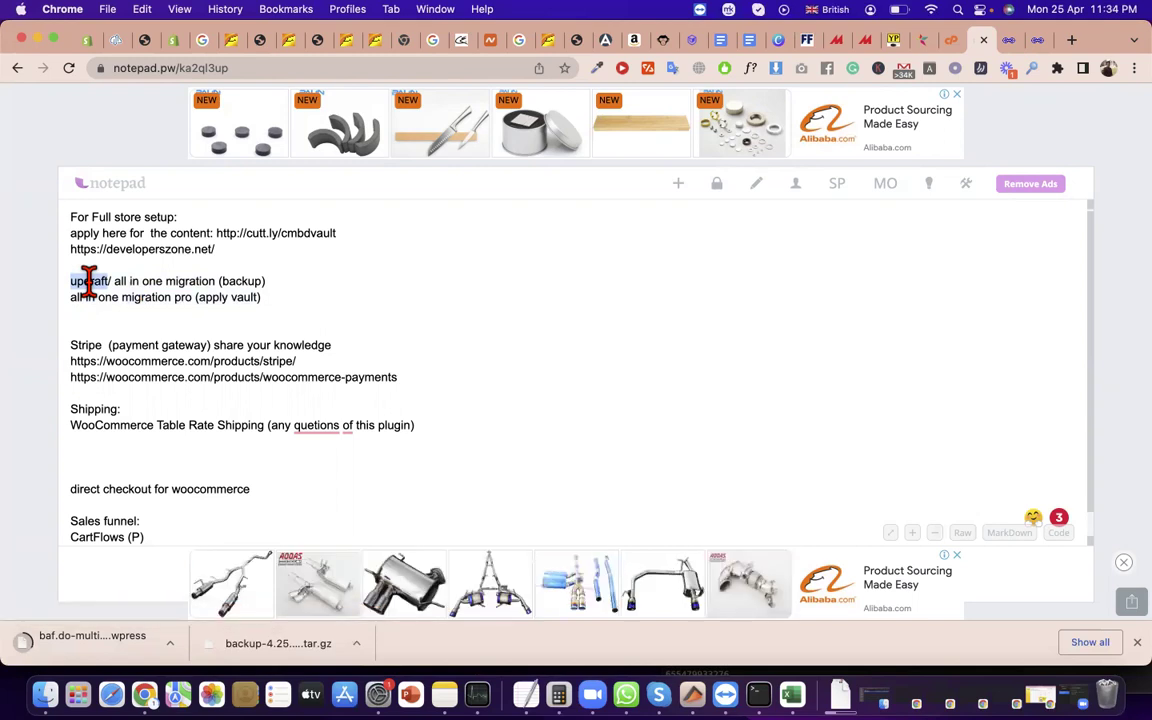
click(116, 280)
drag(116, 280, 215, 282)
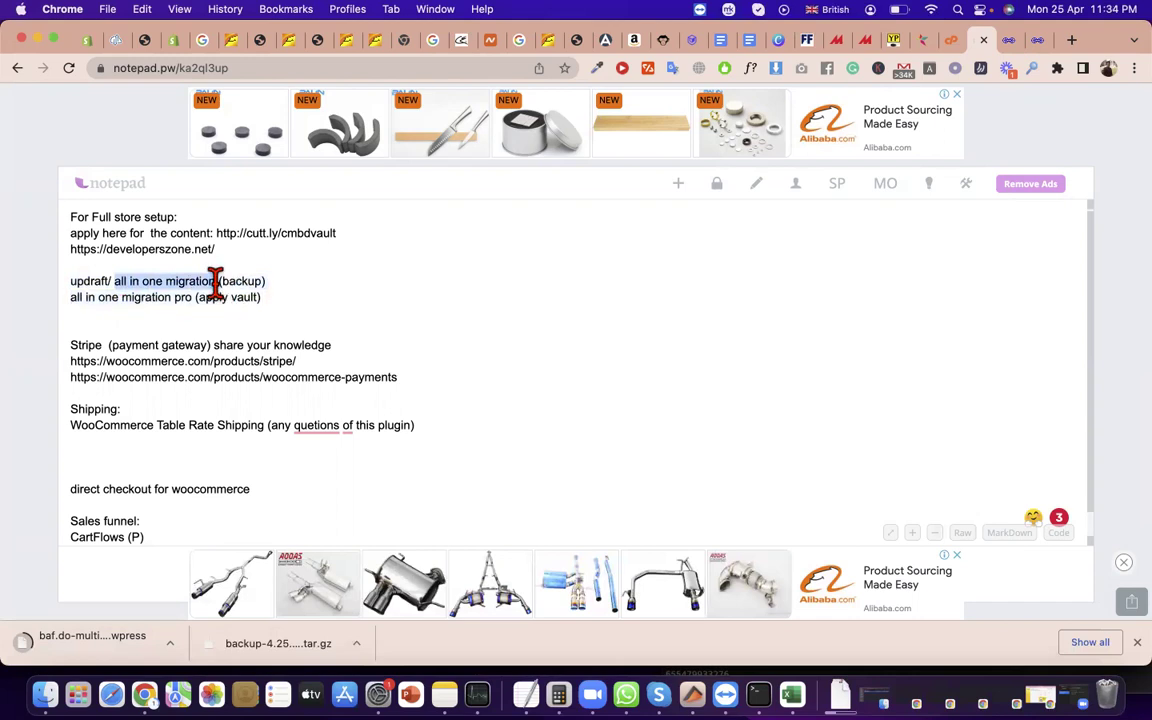
- Review the Stripe payment gateway entry and its two WooCommerce product links in the notes
scroll(285, 339, down, 1)
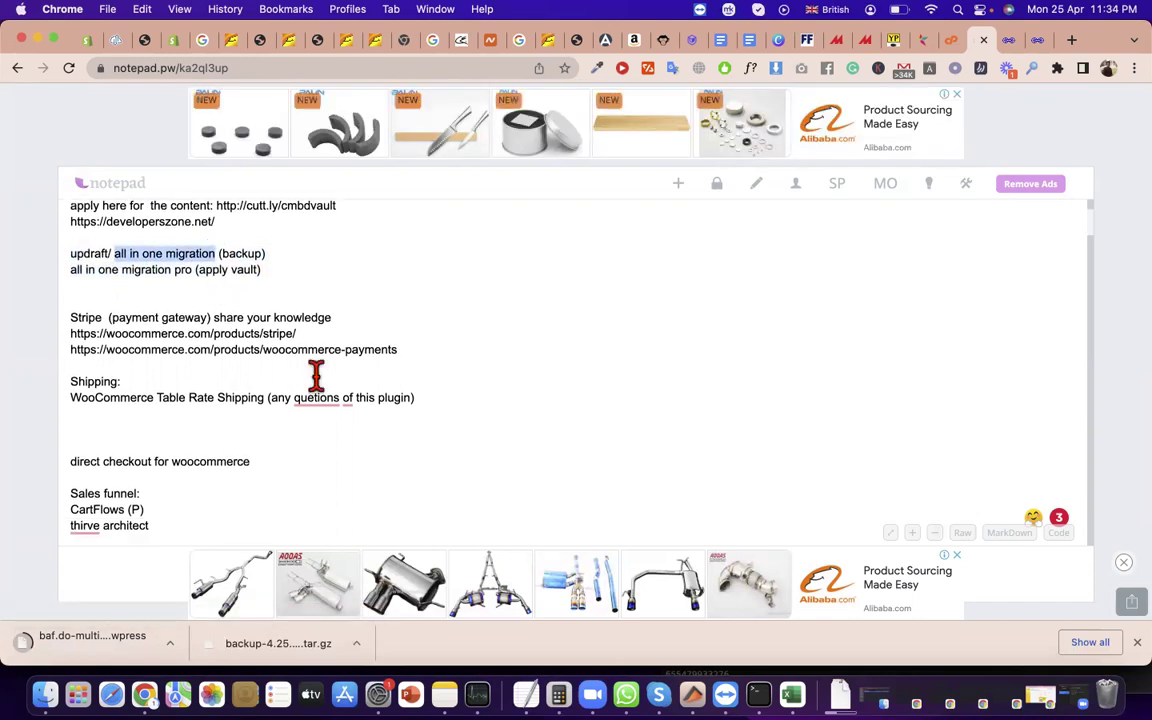
scroll(115, 318, down, 1)
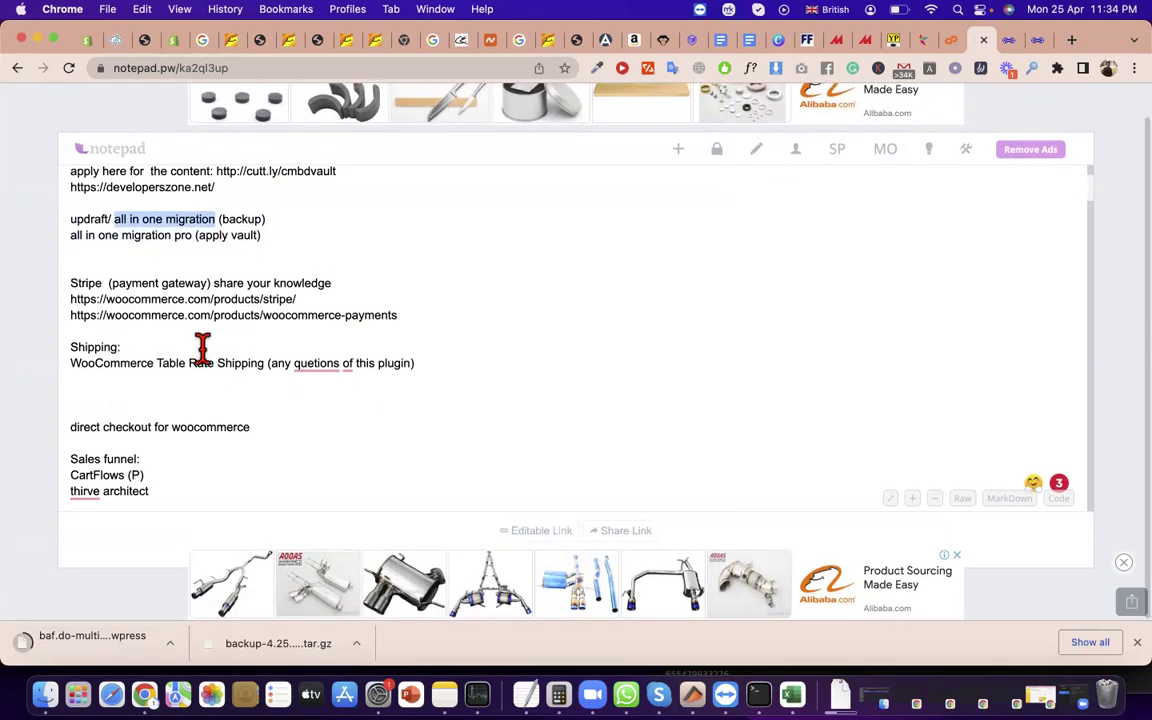
triple_click(91, 287)
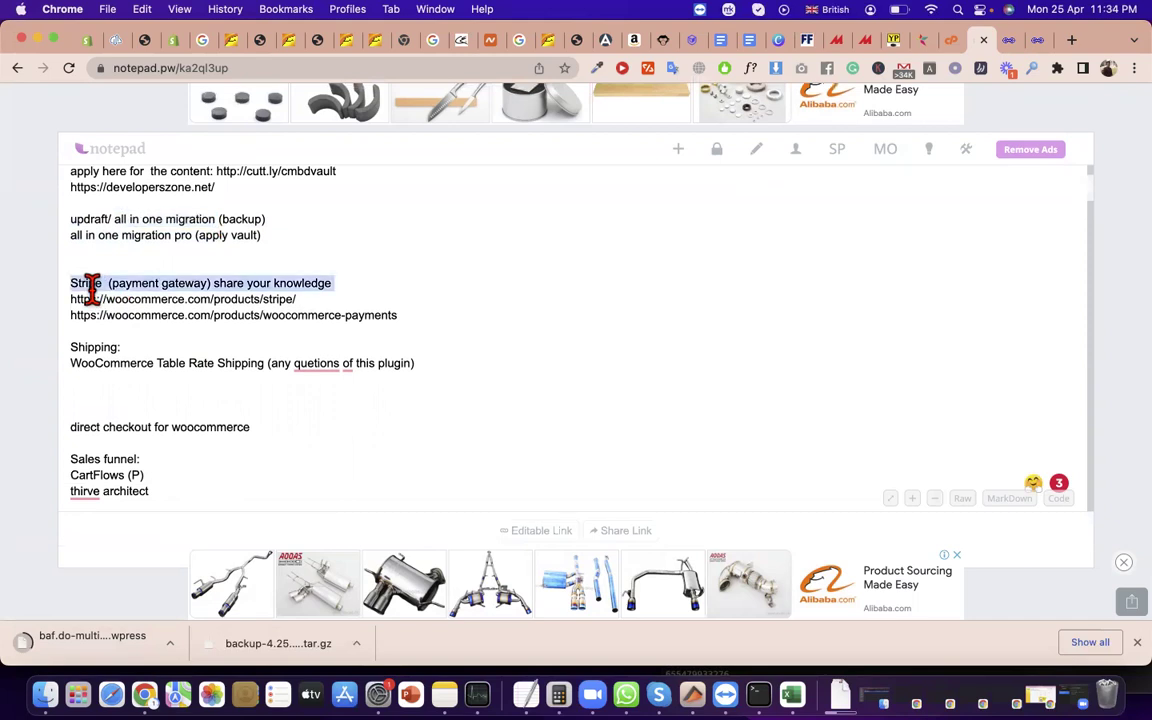
key(Right)
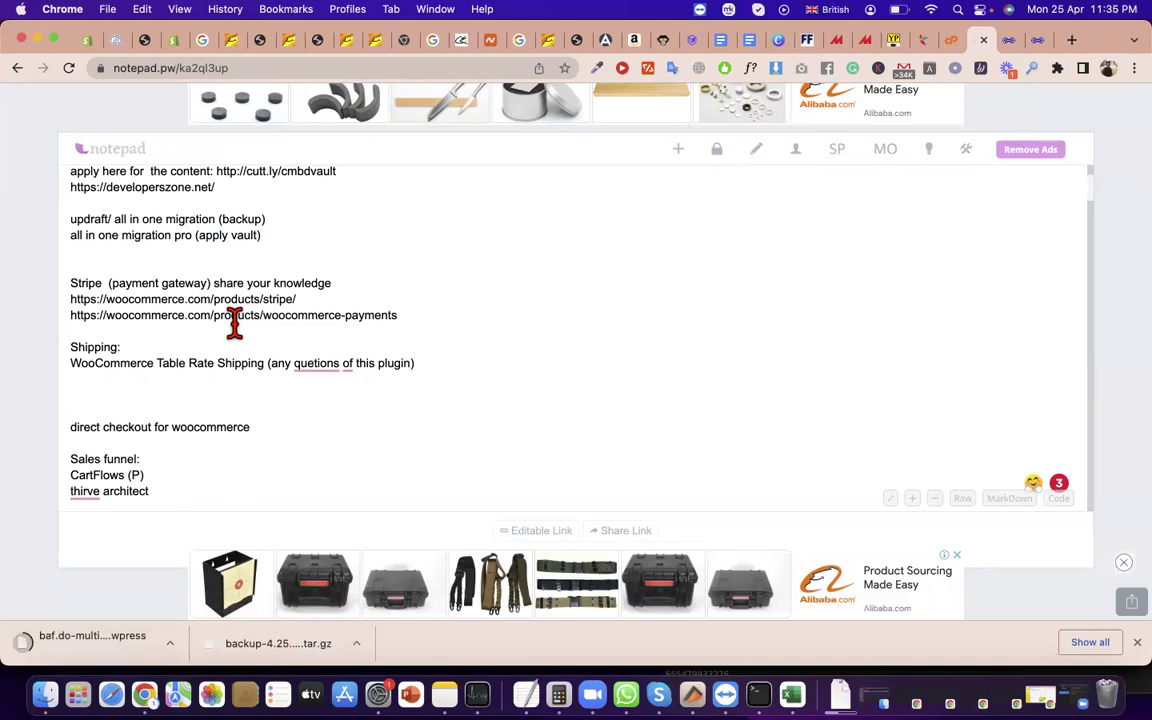
click(377, 313)
triple_click(377, 313)
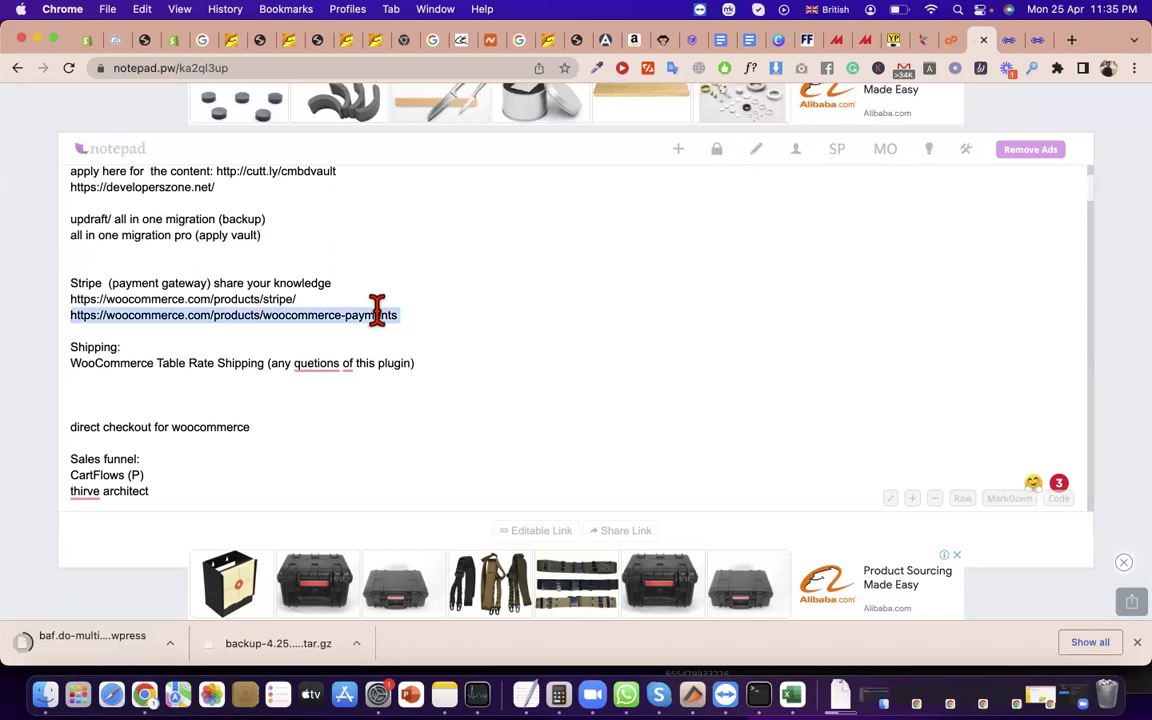
triple_click(237, 302)
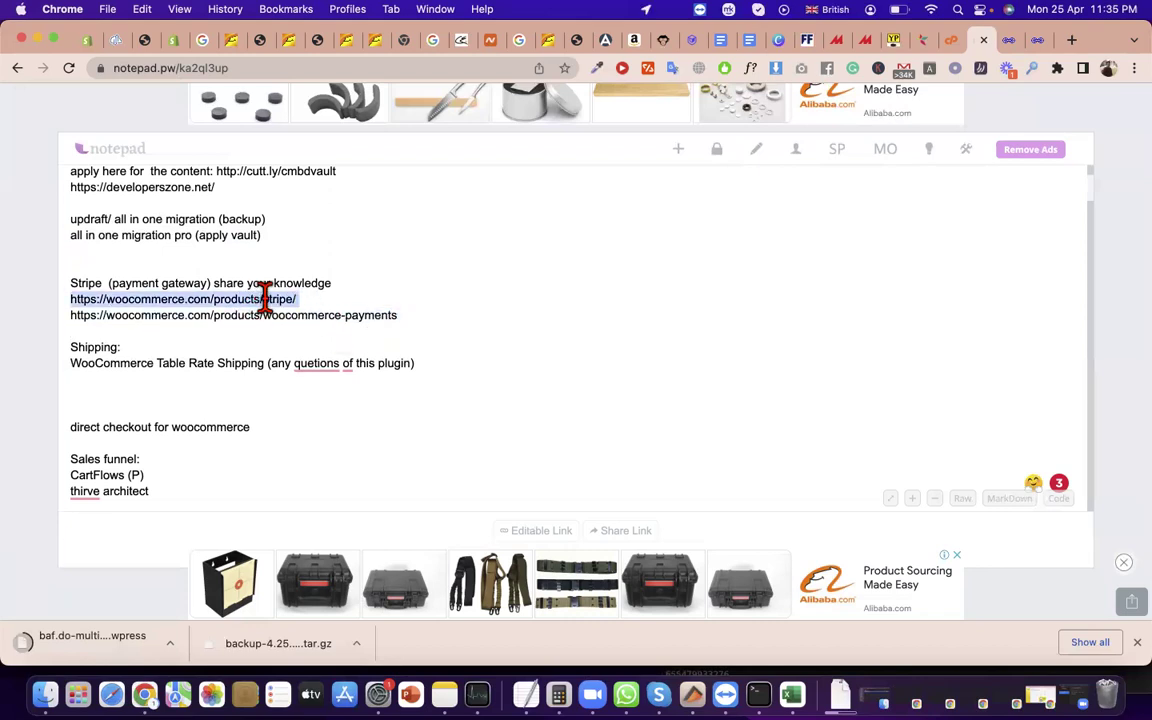
double_click(279, 298)
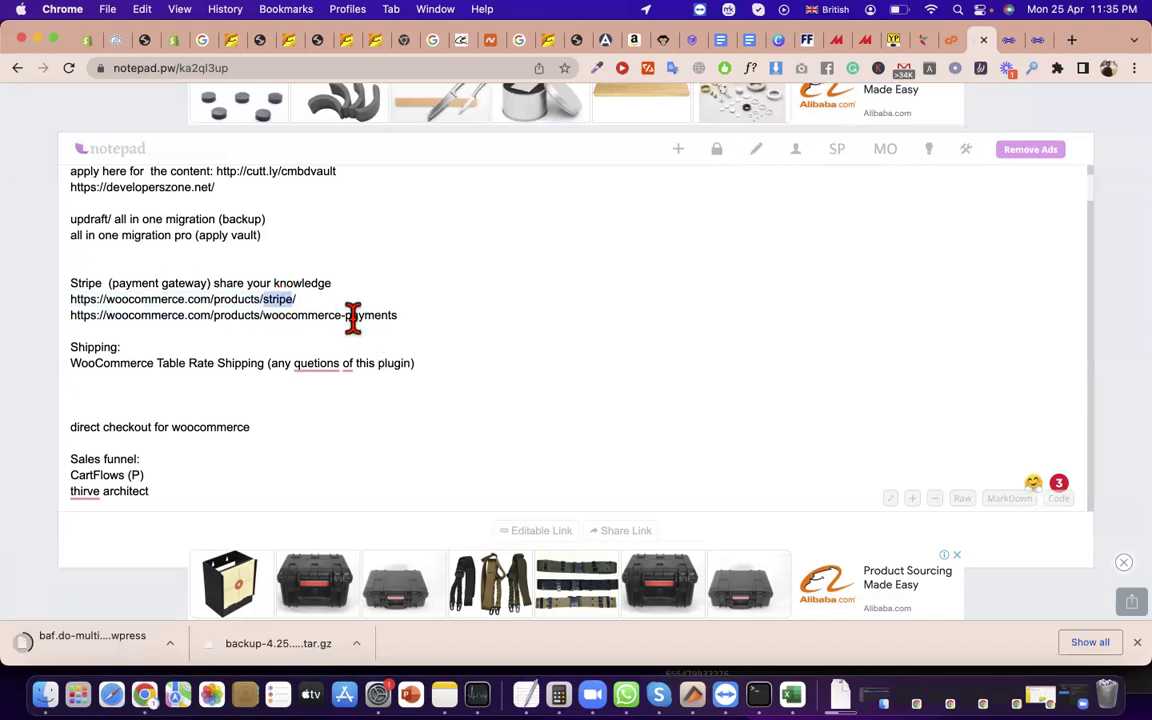
triple_click(351, 316)
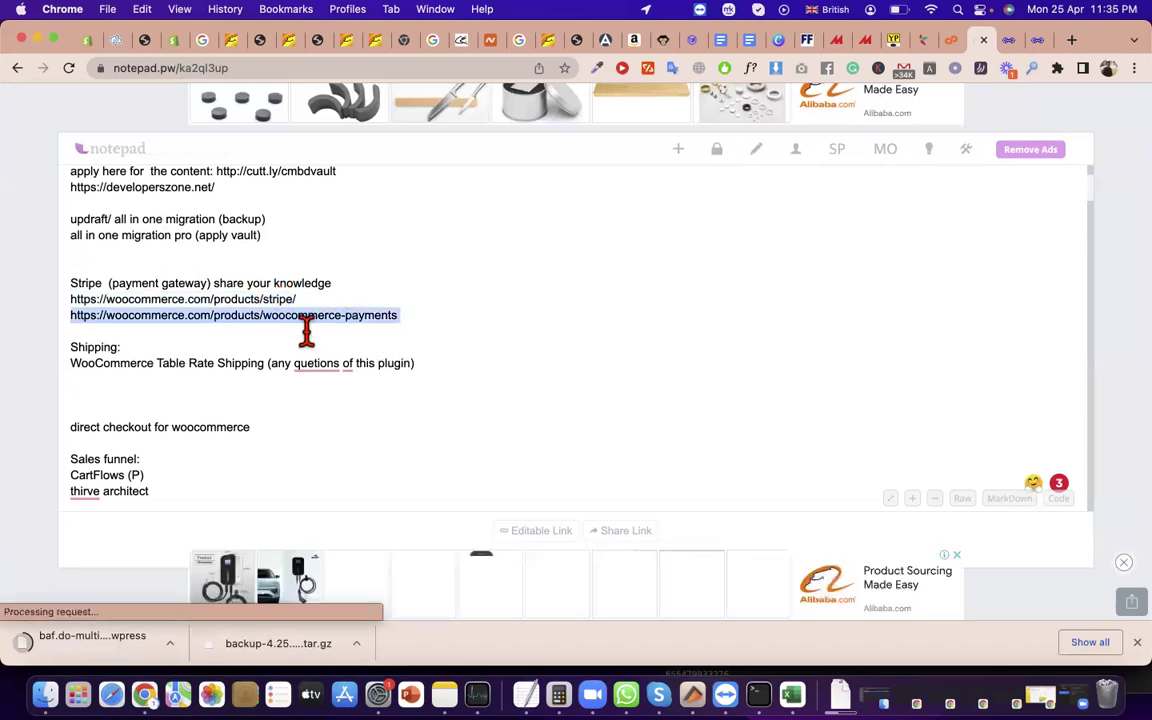
- Copy the woocommerce.com/products/stripe/ link from the notes and open it in a new browser tab
triple_click(222, 298)
key(ctrl+c)
key(ctrl+t)
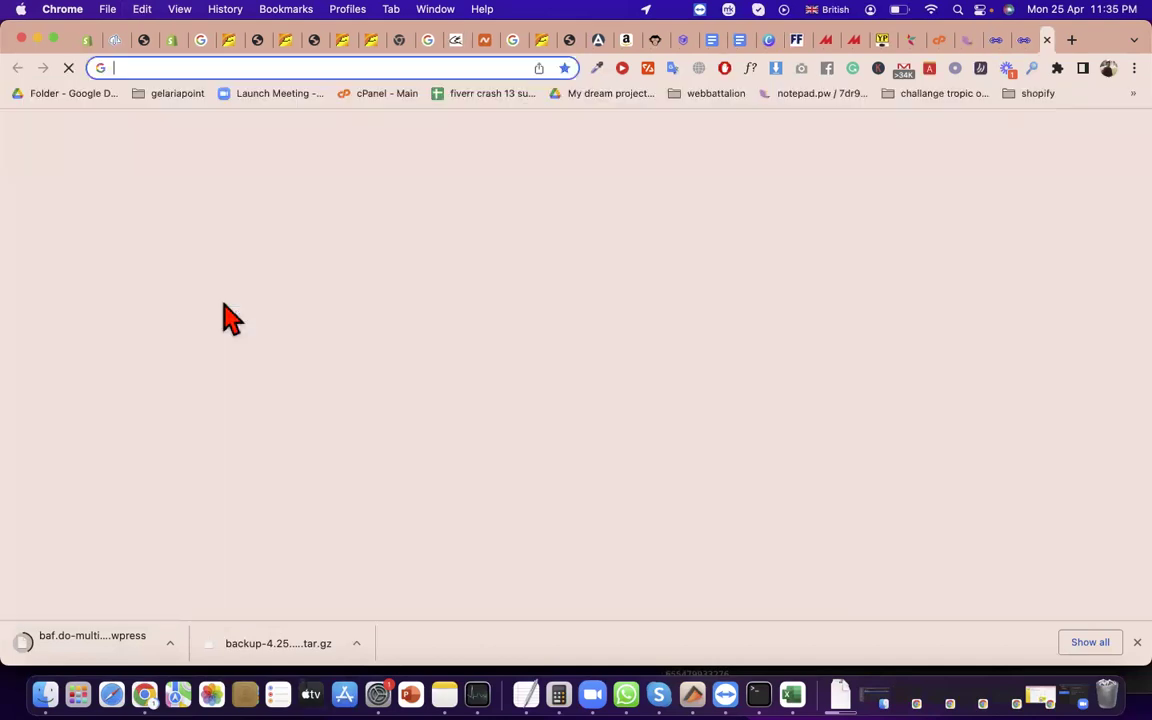
key(ctrl+v)
key(Return)
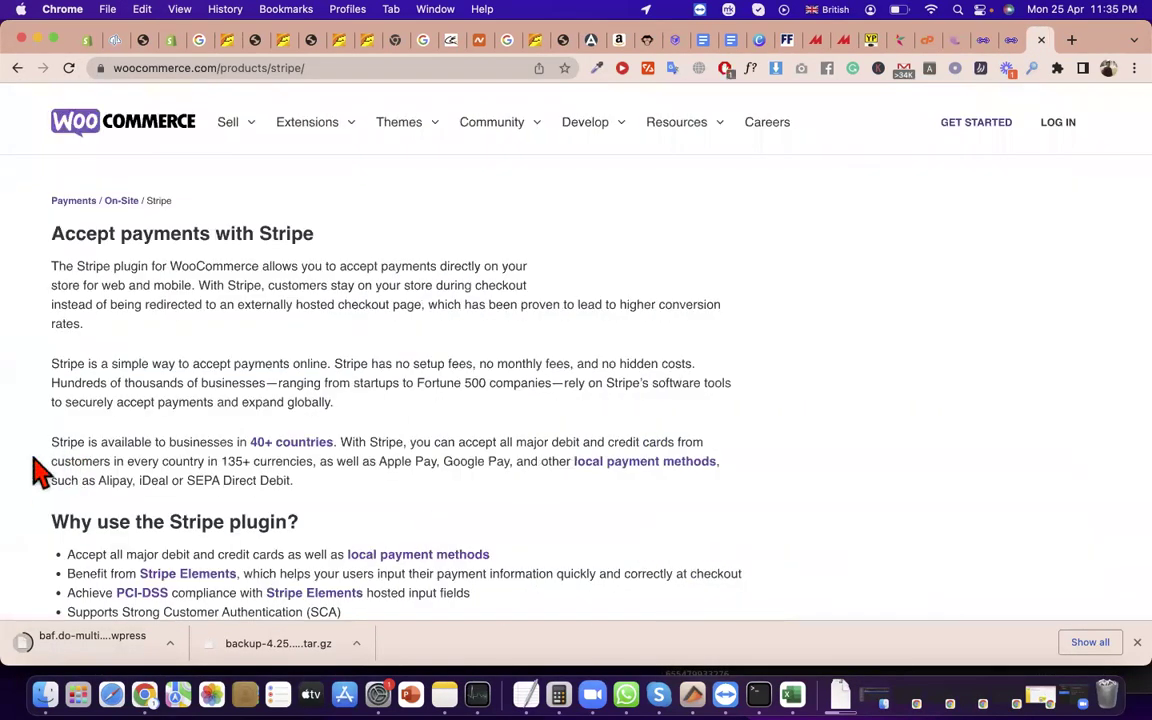
- Examine the WooCommerce Stripe extension page, including its name, supported payment methods and reasons to use the plugin
scroll(141, 180, down, 5)
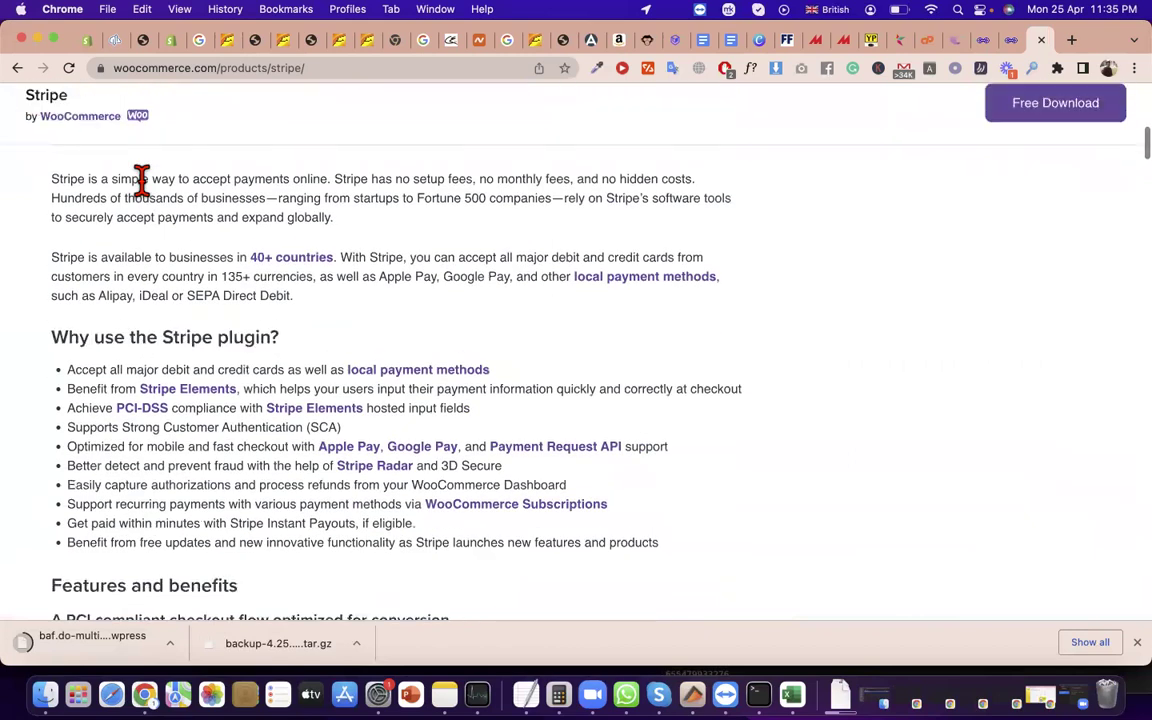
scroll(141, 180, up, 10)
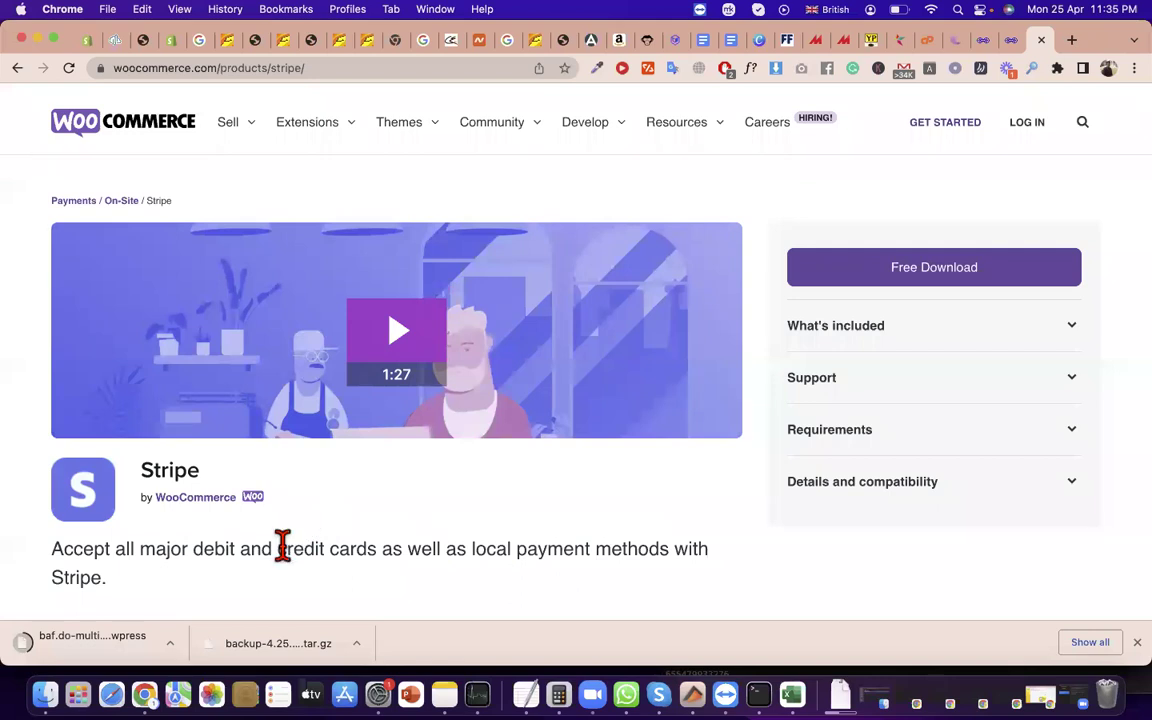
triple_click(351, 541)
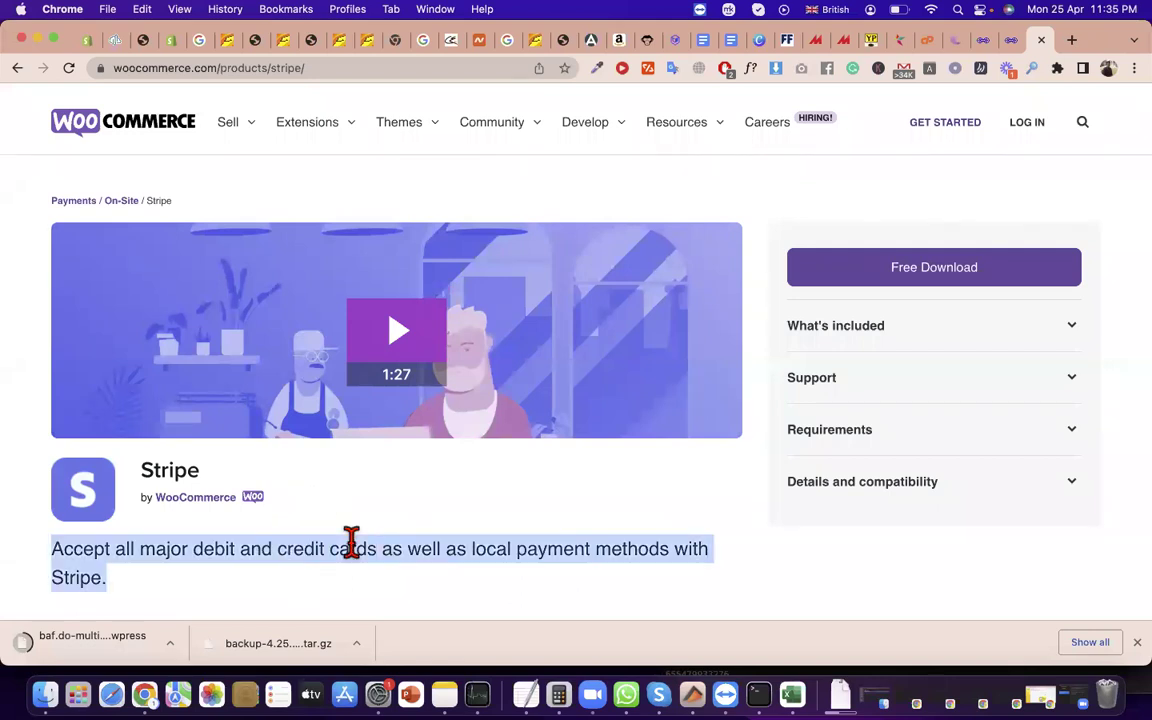
scroll(351, 541, down, 2)
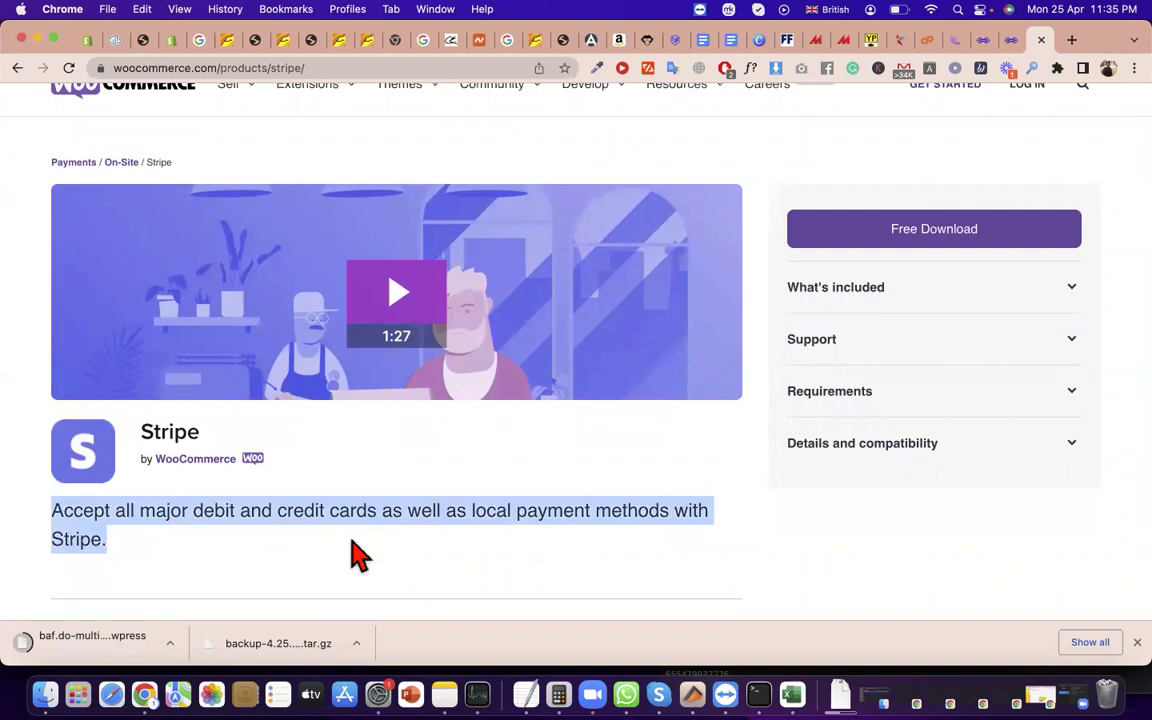
scroll(360, 555, down, 1)
scroll(585, 510, down, 2)
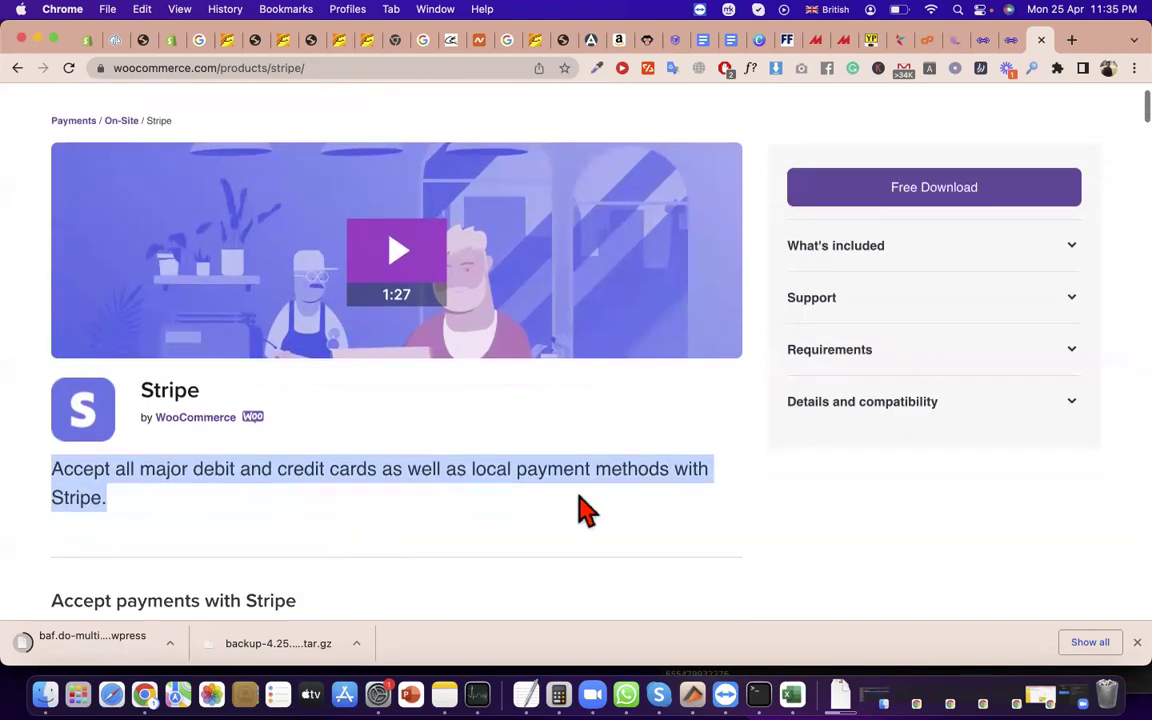
double_click(169, 390)
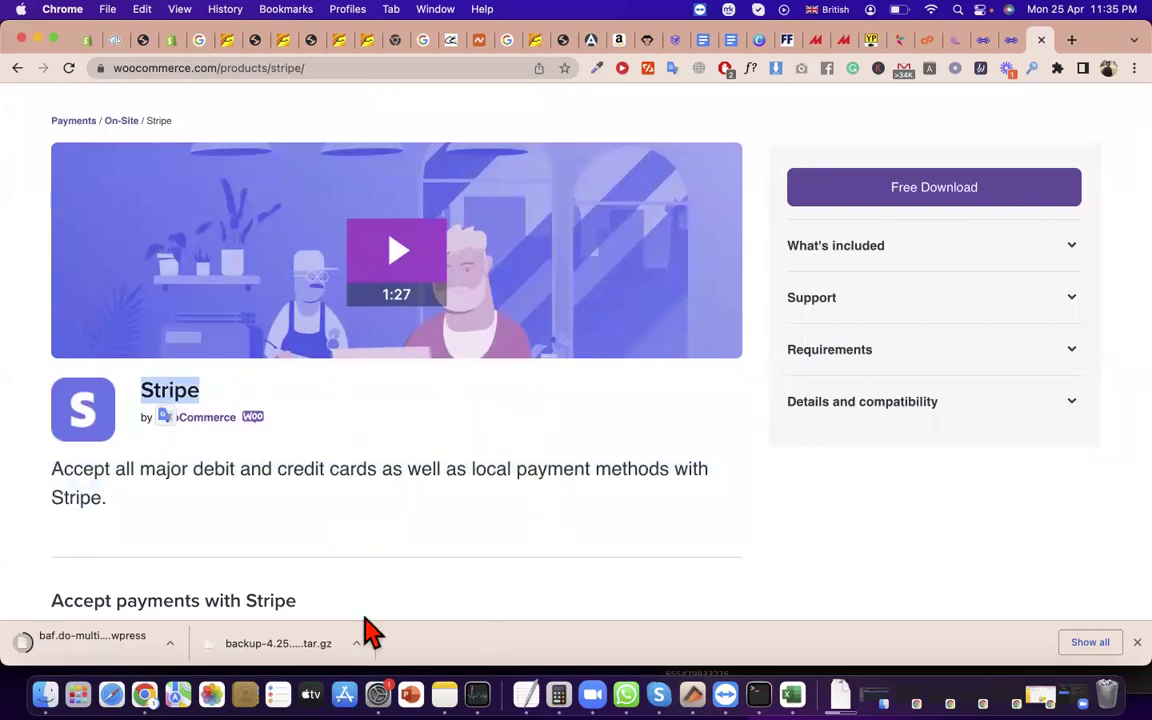
scroll(366, 618, up, 2)
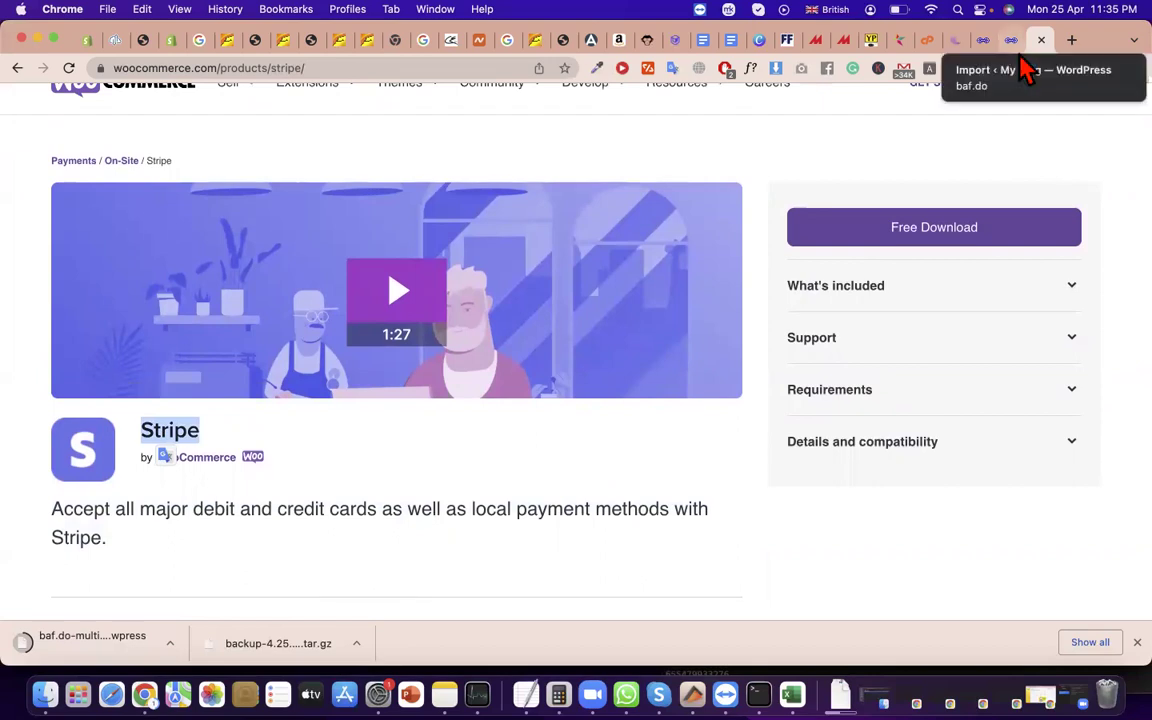
click(1012, 40)
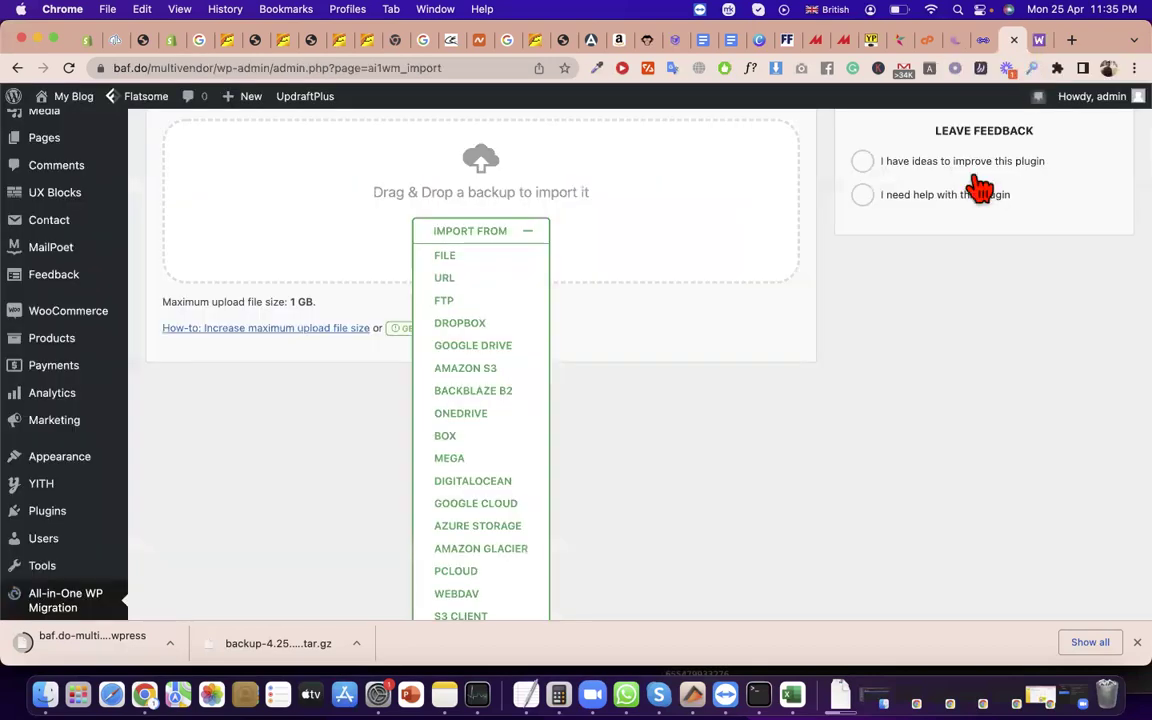
click(1040, 42)
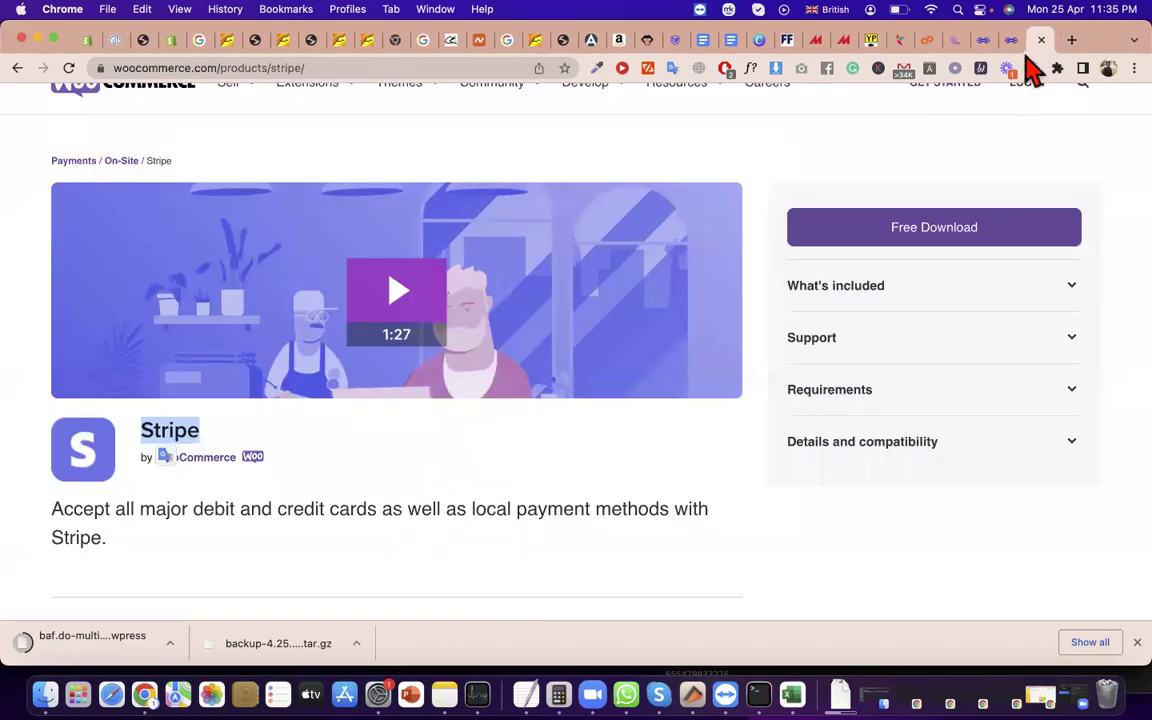
- Copy the woocommerce.com/products/woocommerce-payments link from the notes and open it in a new browser tab
click(962, 42)
click(243, 323)
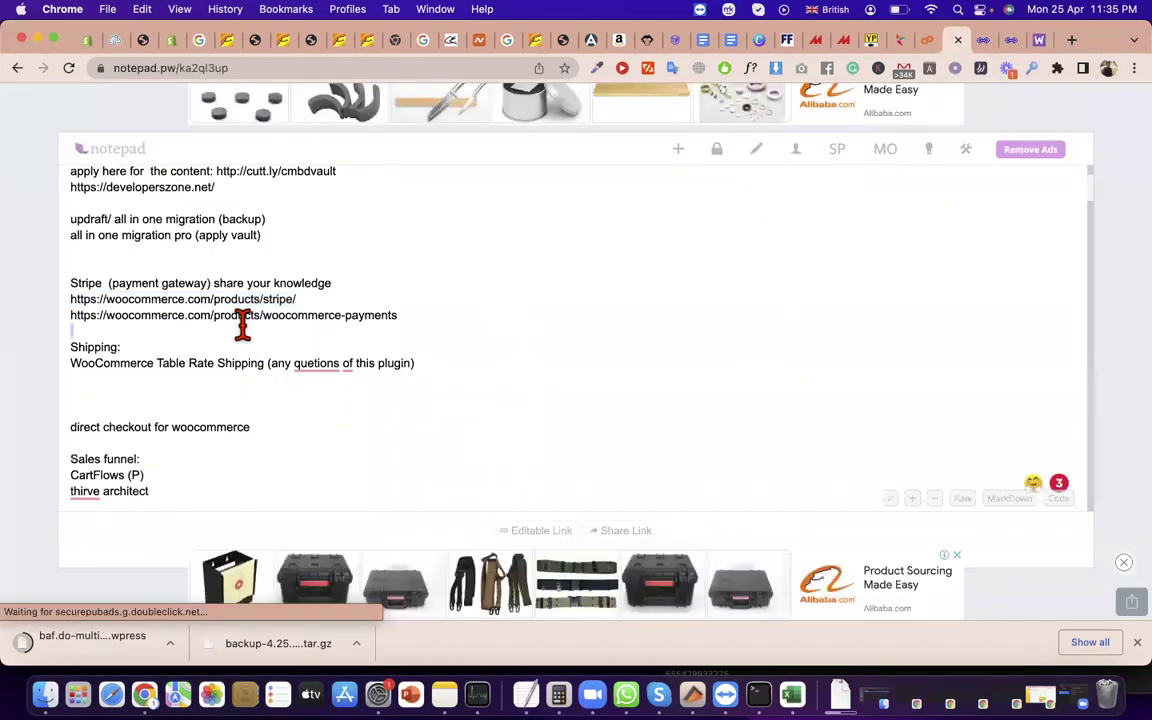
triple_click(222, 316)
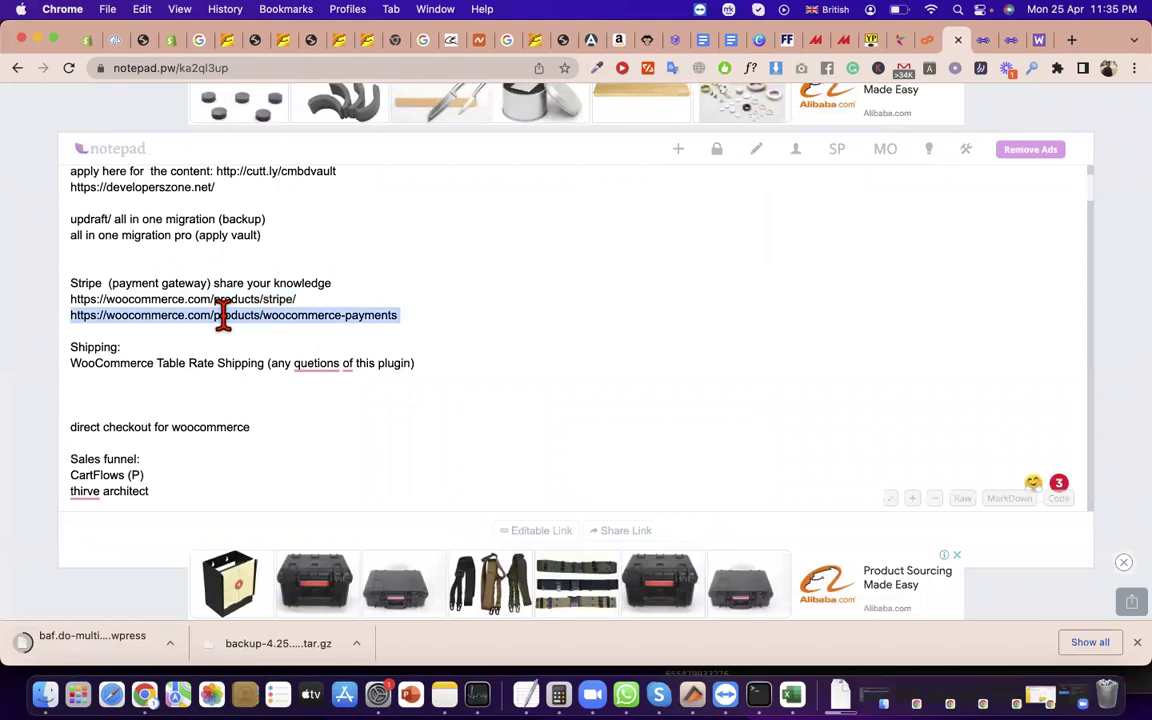
key(super+c)
key(super+t)
key(super+v)
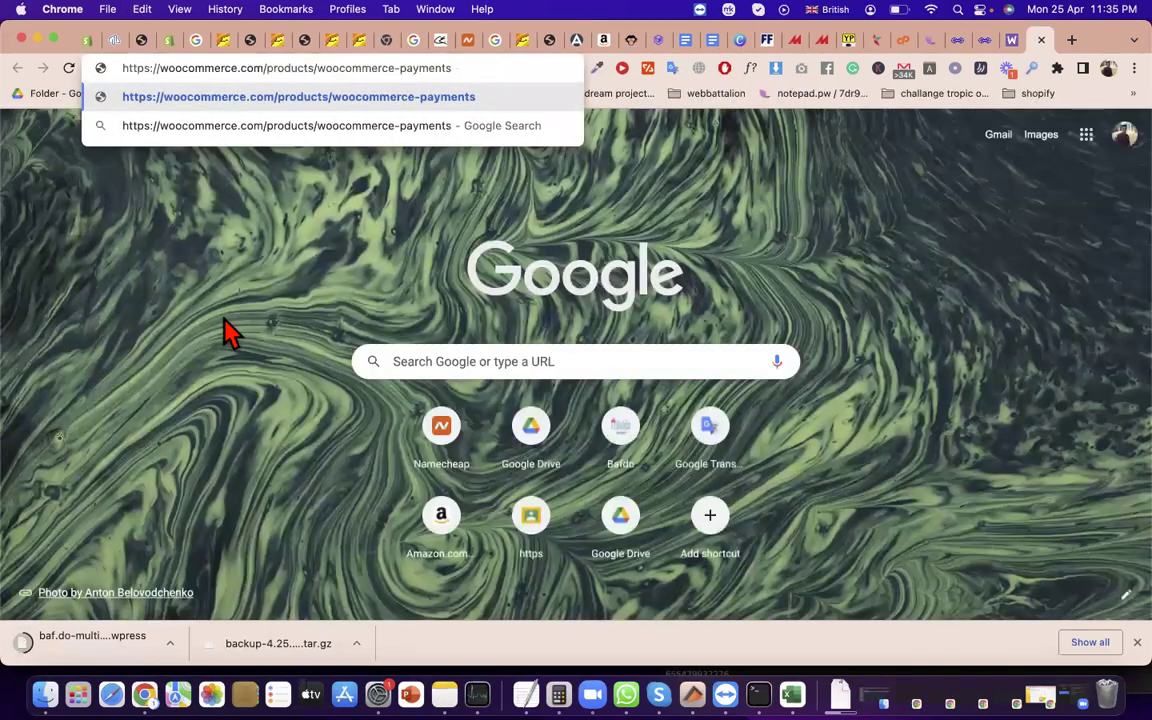
key(Return)
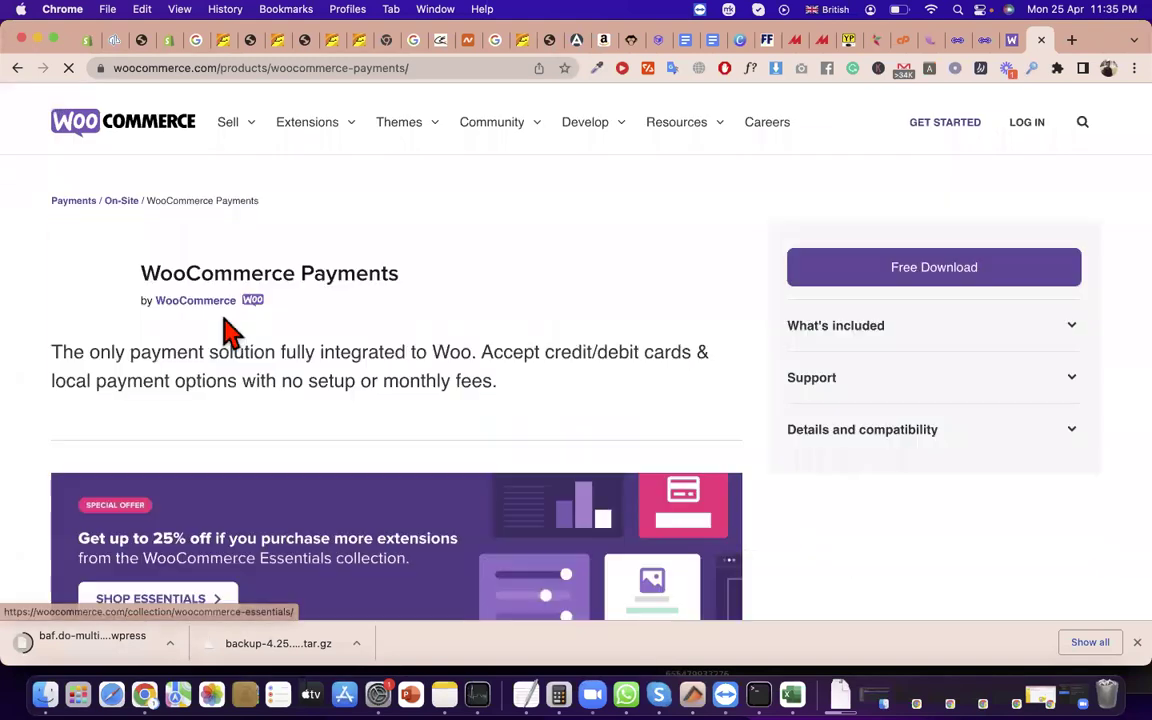
- Examine the WooCommerce Payments extension page, including its address and the description of its card support and fees
scroll(419, 570, down, 5)
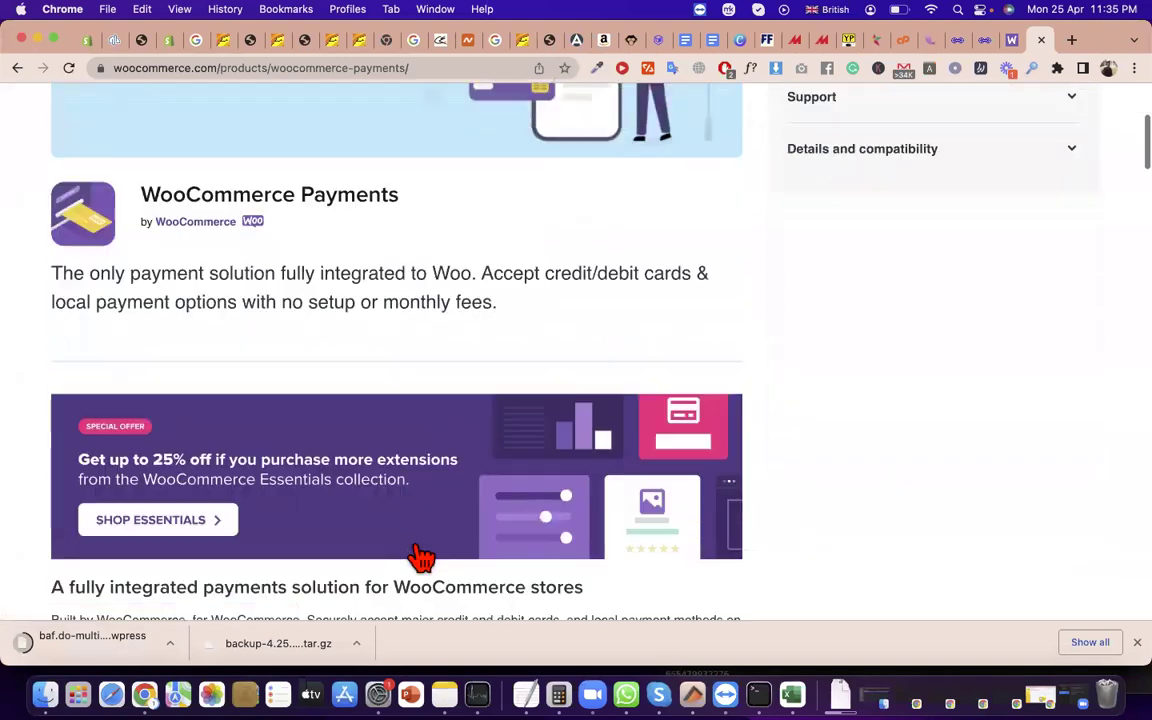
triple_click(263, 326)
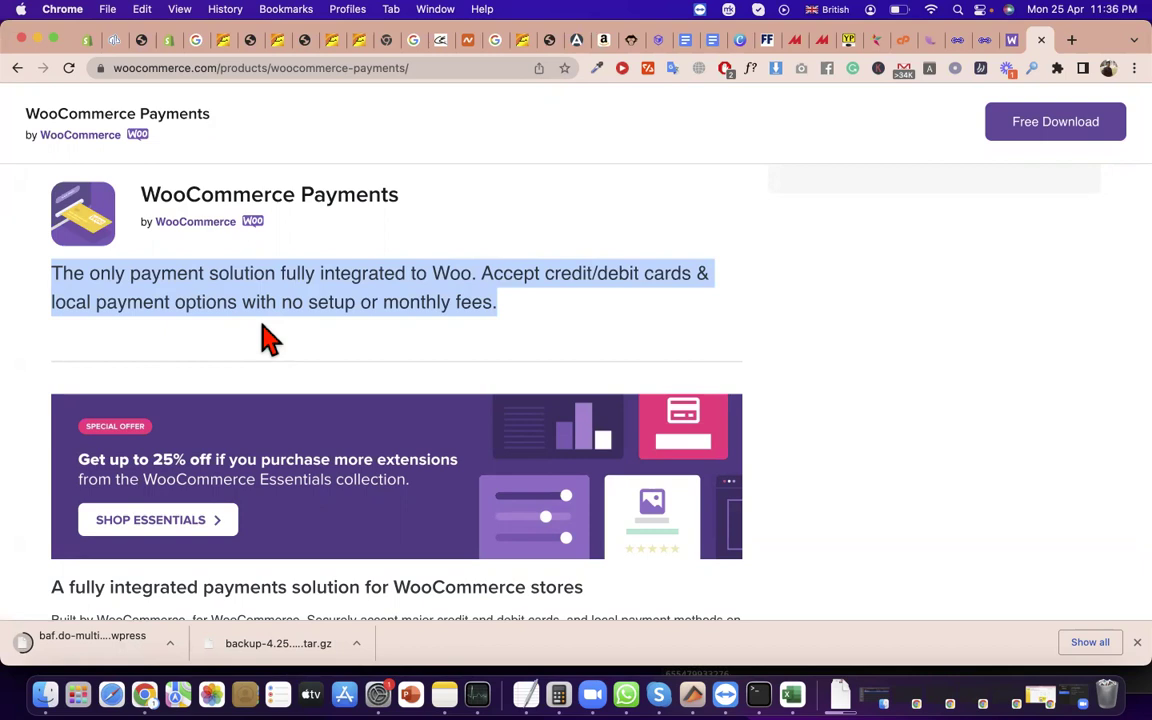
click(210, 303)
triple_click(210, 303)
double_click(362, 68)
double_click(362, 68)
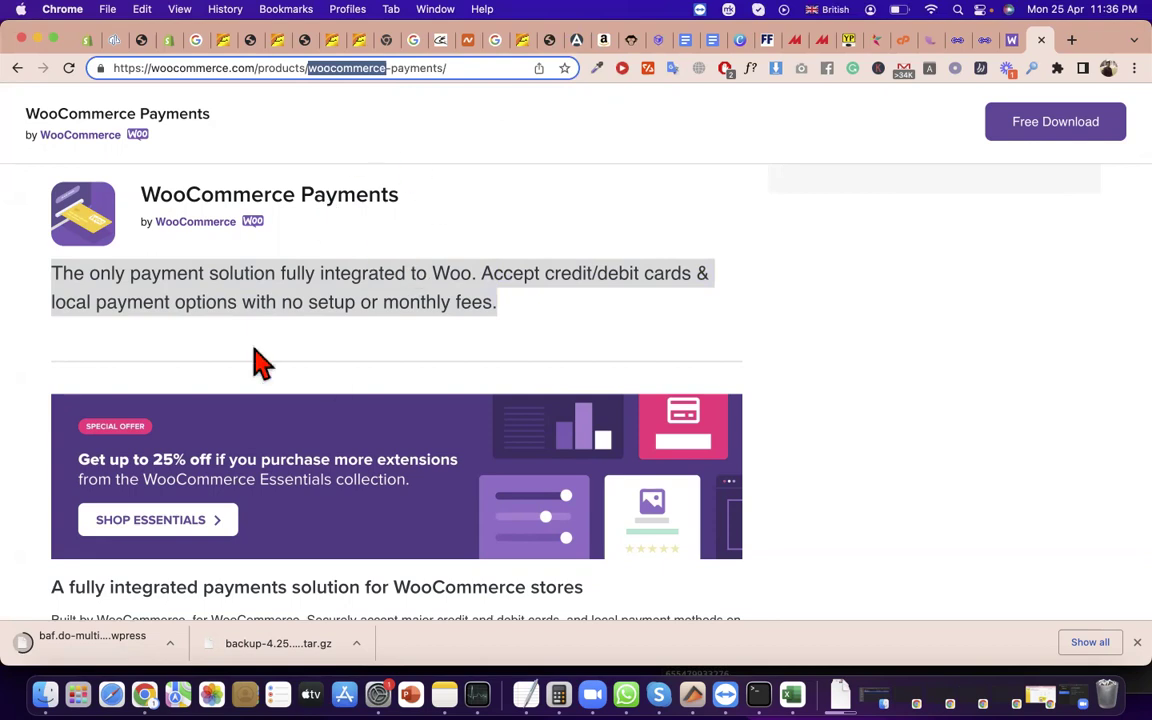
triple_click(497, 266)
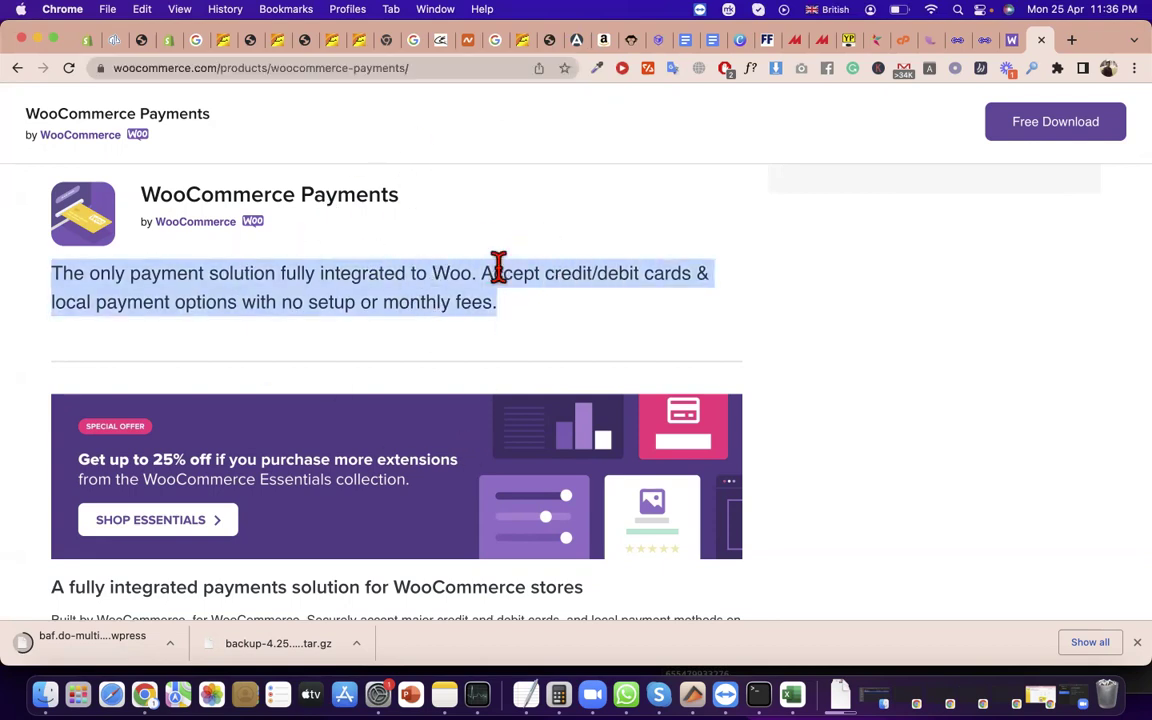
scroll(497, 266, down, 1)
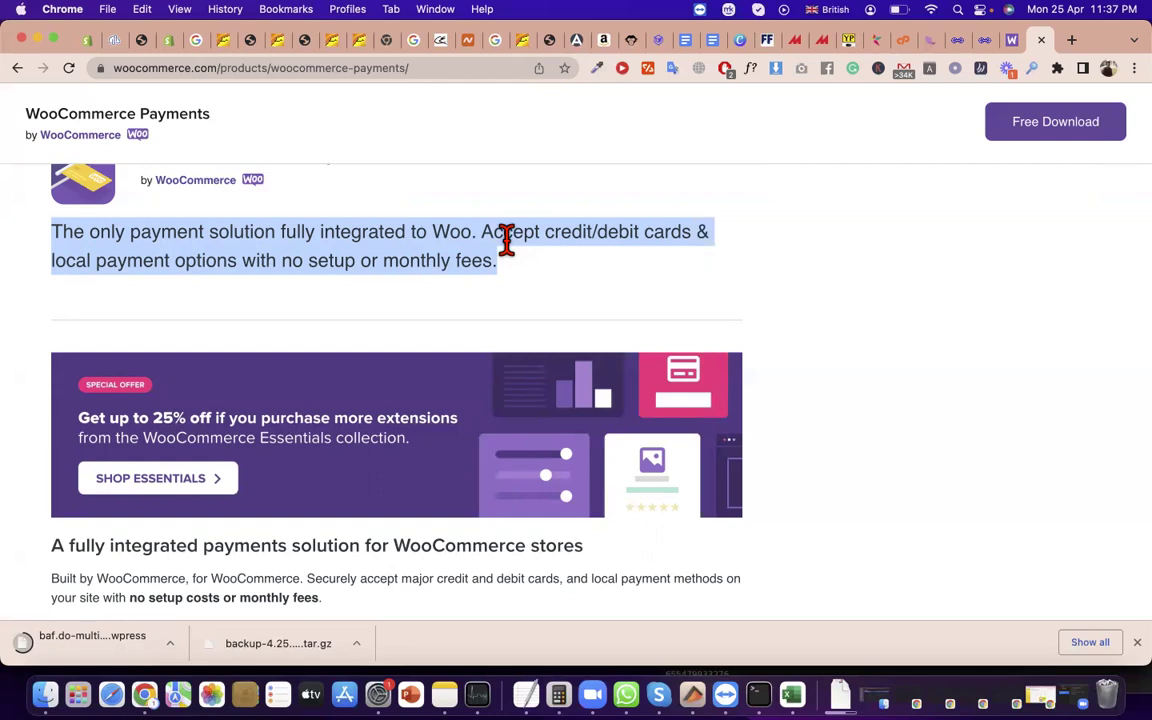
scroll(599, 548, up, 3)
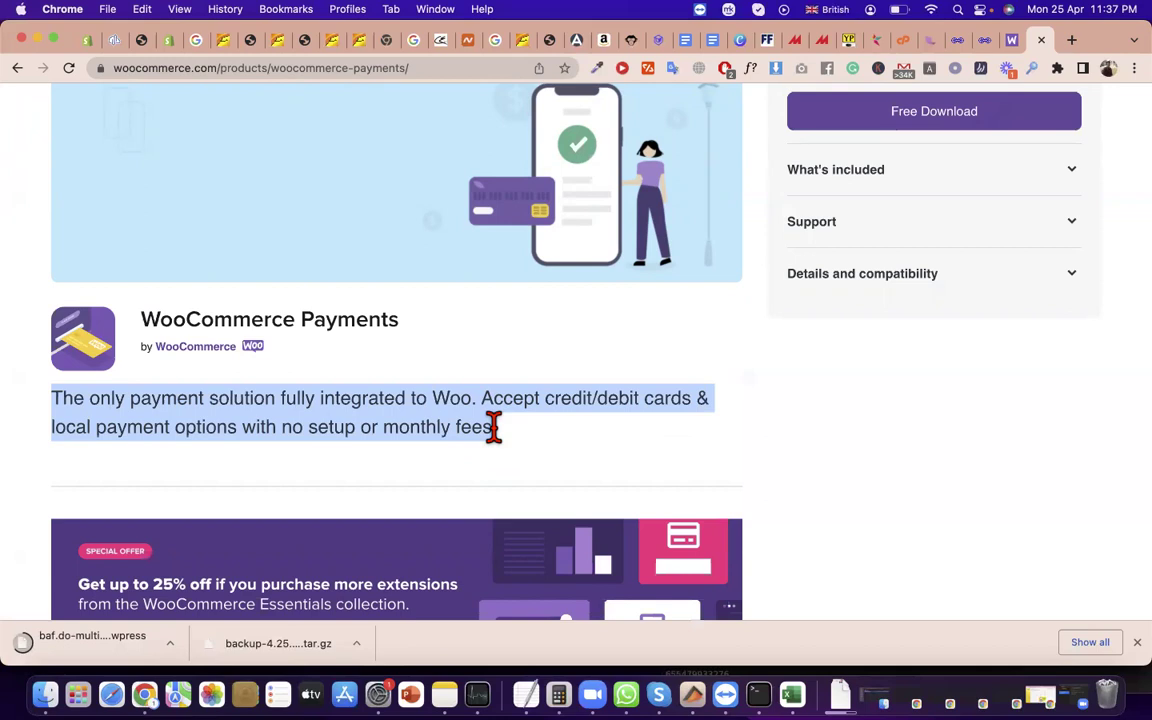
- Review the WooCommerce Payments product name and its summary as an integrated payment solution
click(100, 68)
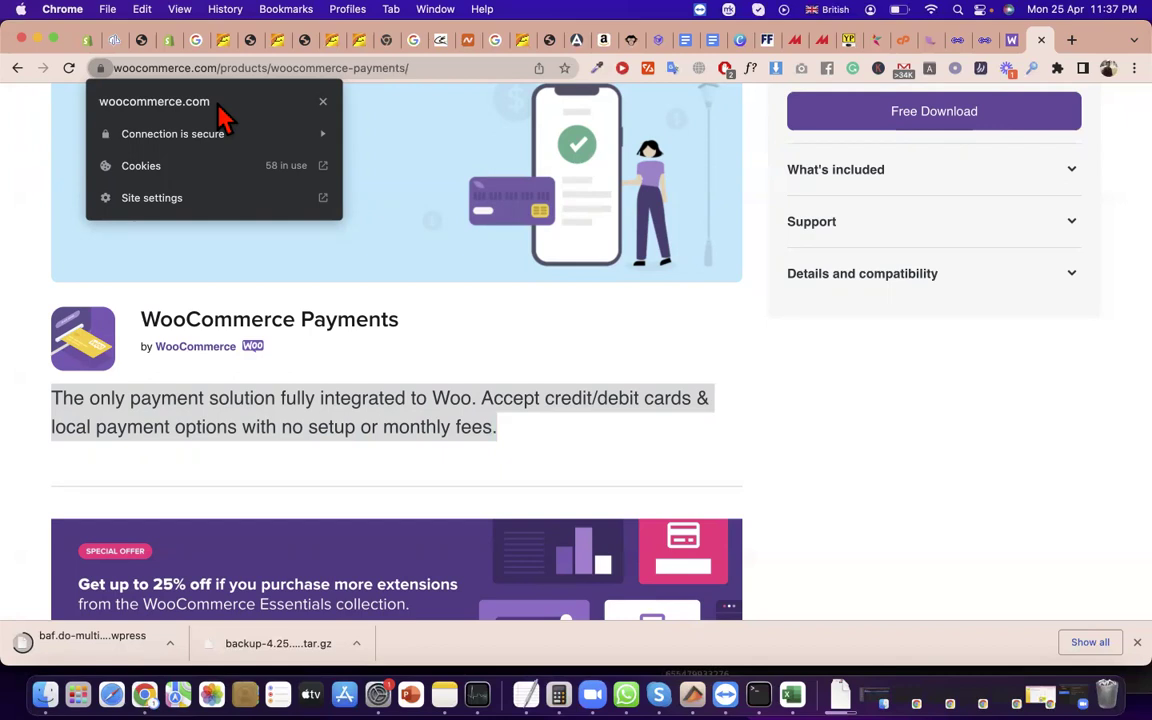
click(287, 310)
triple_click(287, 310)
scroll(288, 311, down, 2)
click(304, 327)
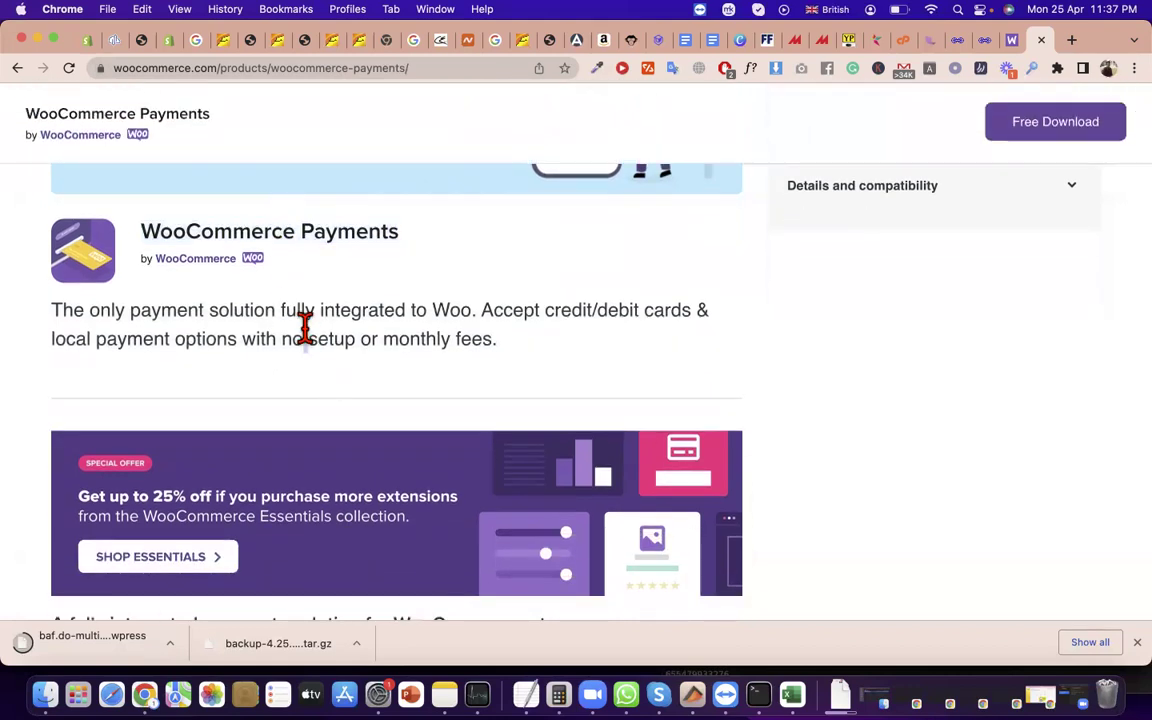
triple_click(304, 327)
scroll(386, 327, down, 1)
triple_click(386, 326)
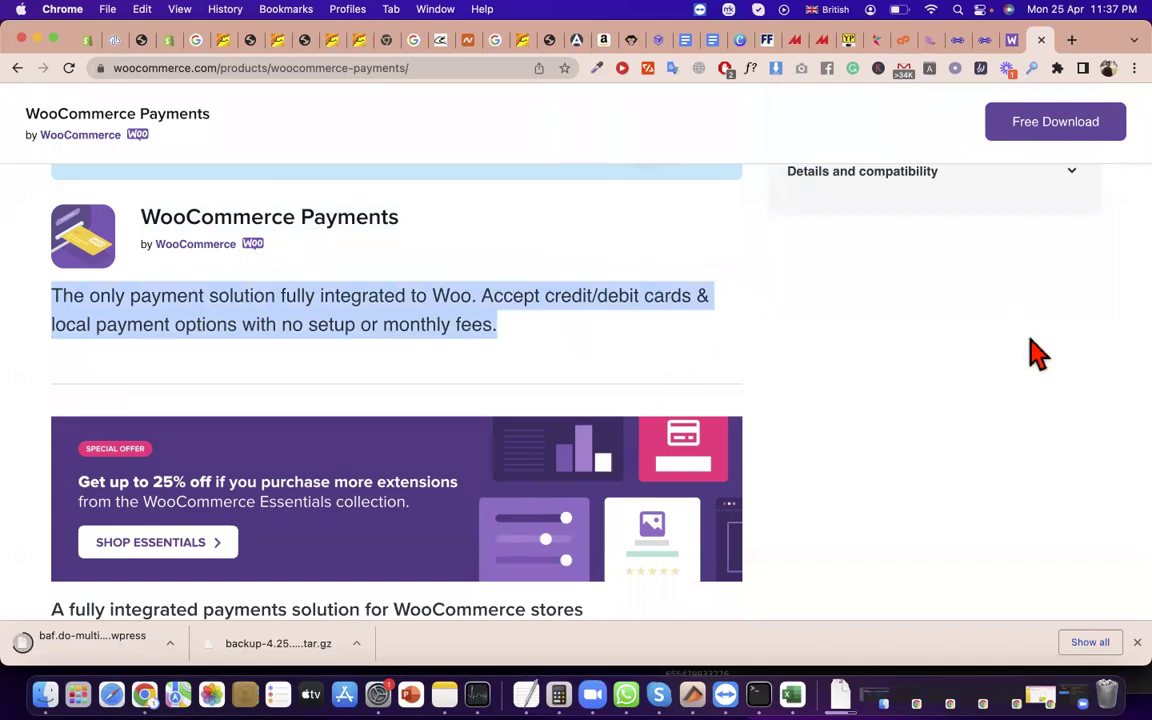
scroll(968, 324, up, 1)
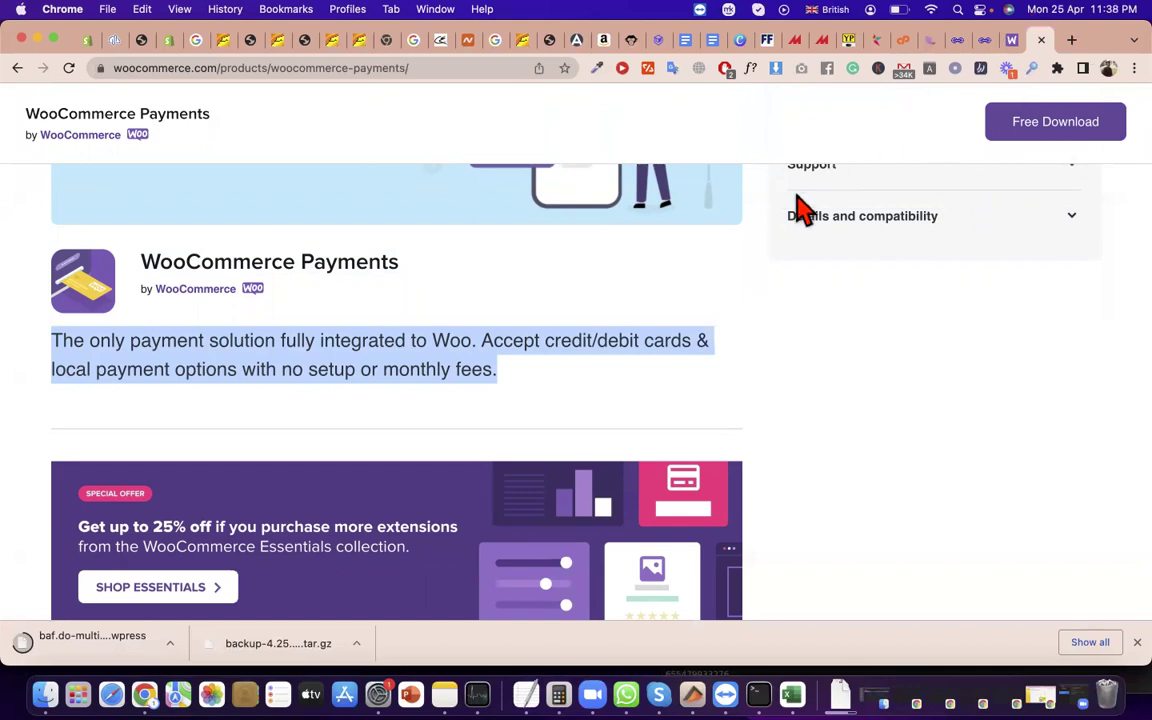
click(348, 265)
triple_click(348, 265)
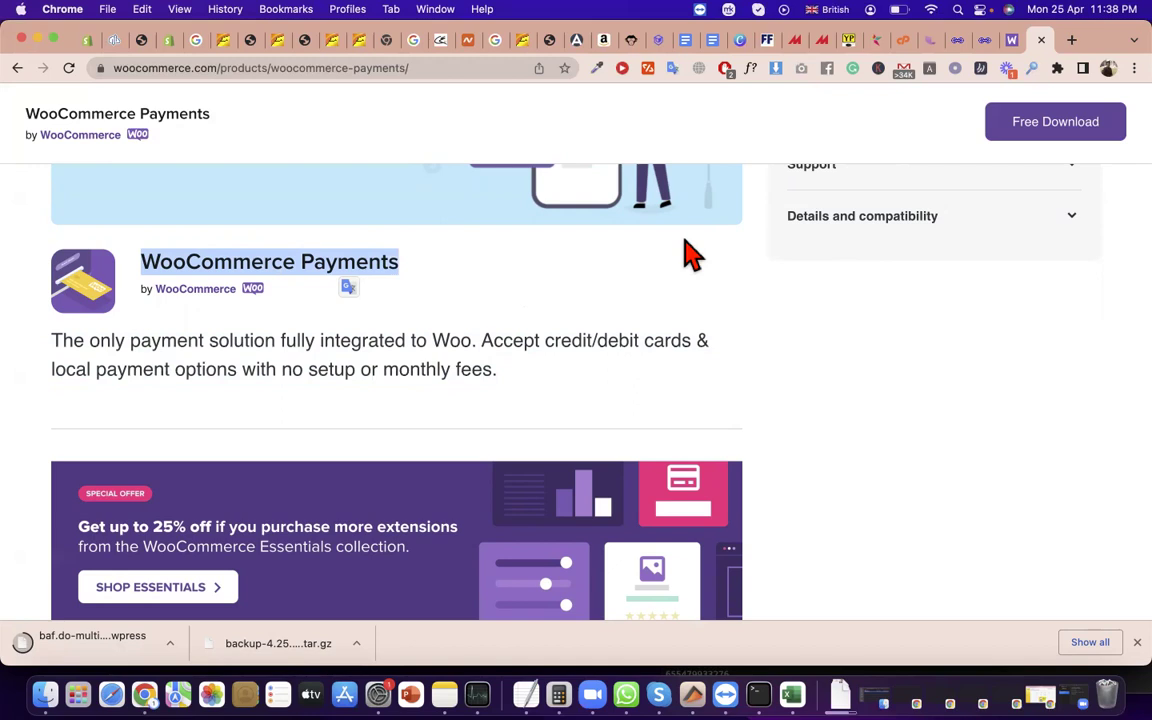
scroll(690, 255, down, 1)
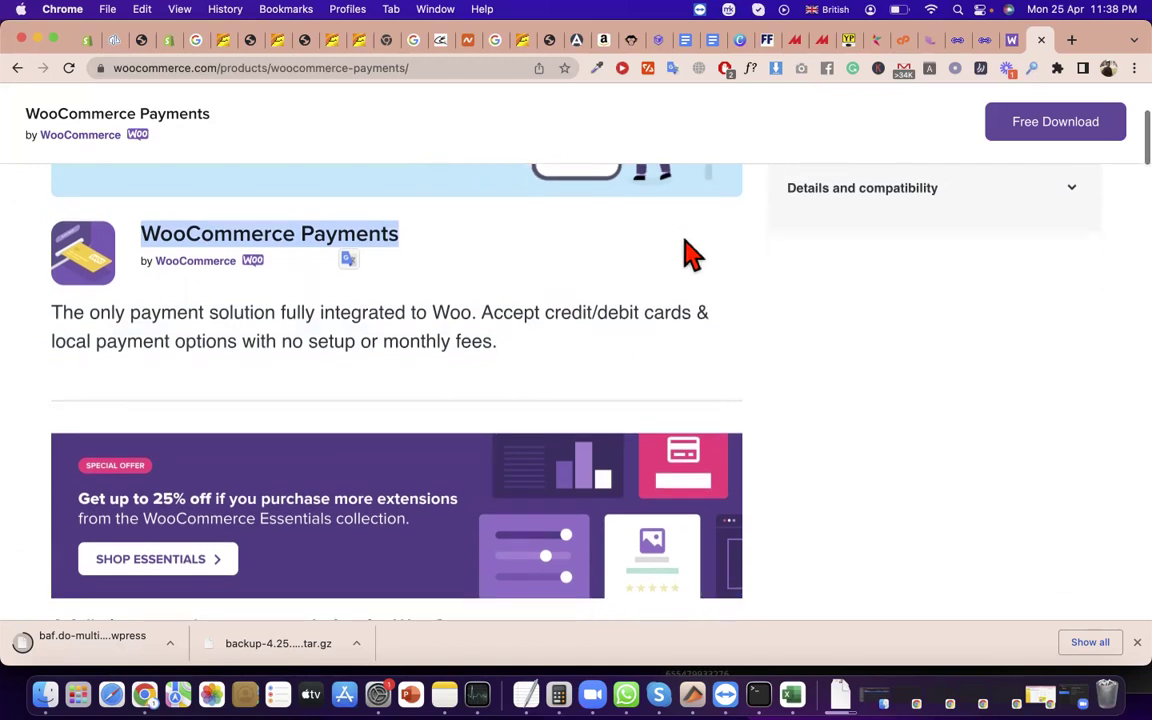
triple_click(497, 305)
scroll(497, 307, down, 1)
triple_click(504, 324)
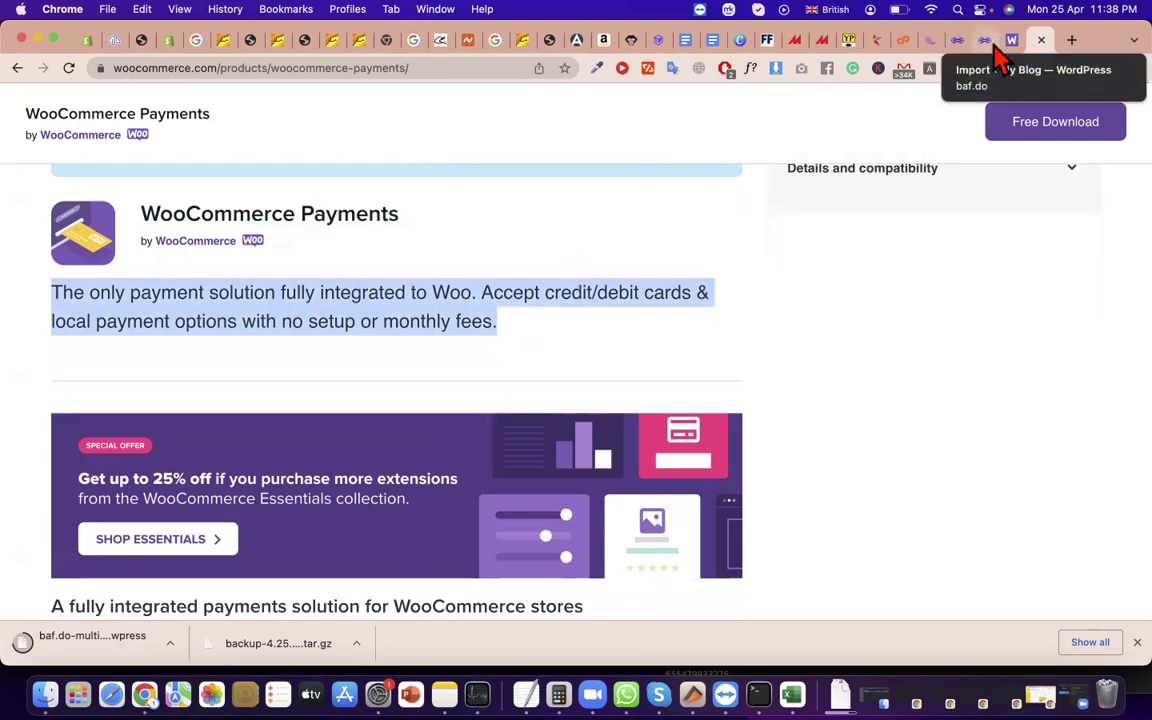
- In the notes' Shipping entry, correct "quetions" to "questions" and replace "of" with "about"
click(931, 48)
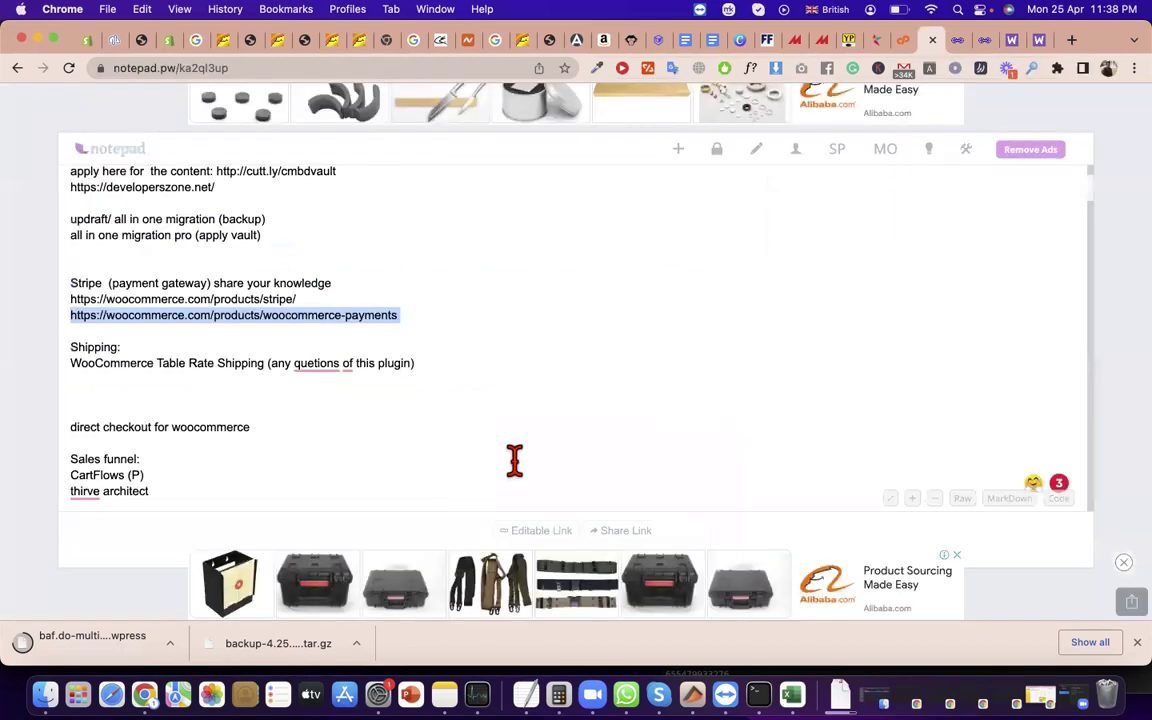
triple_click(93, 347)
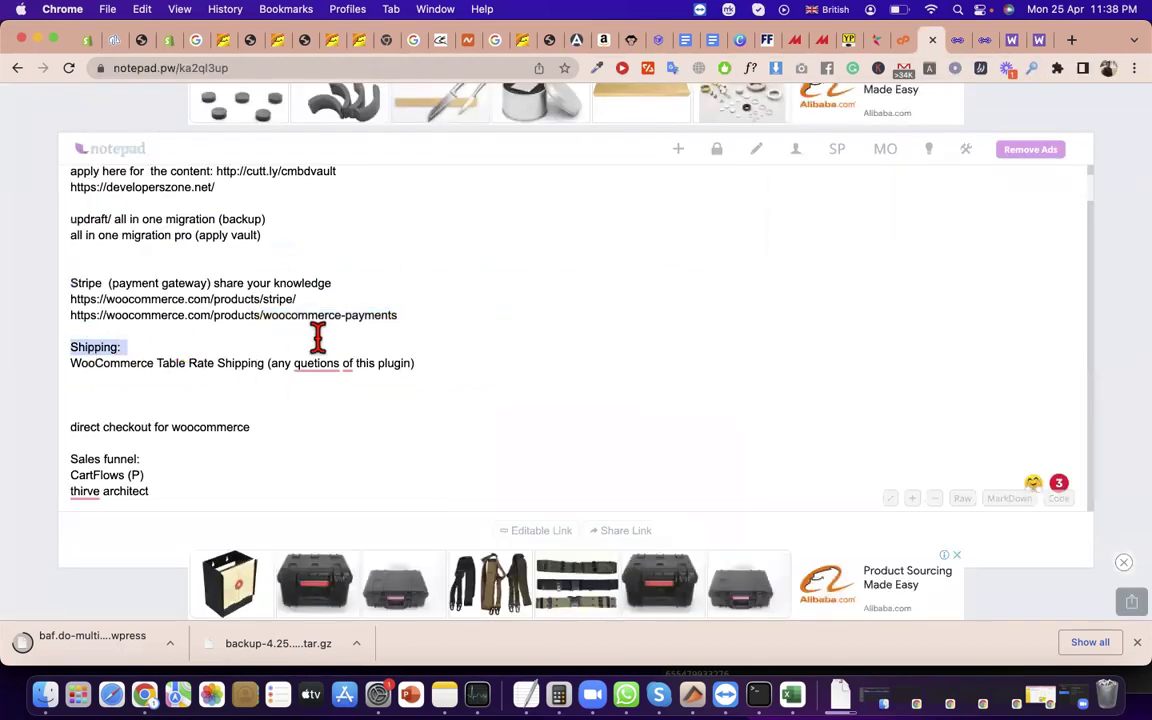
mouse_move(318, 366)
click(325, 392)
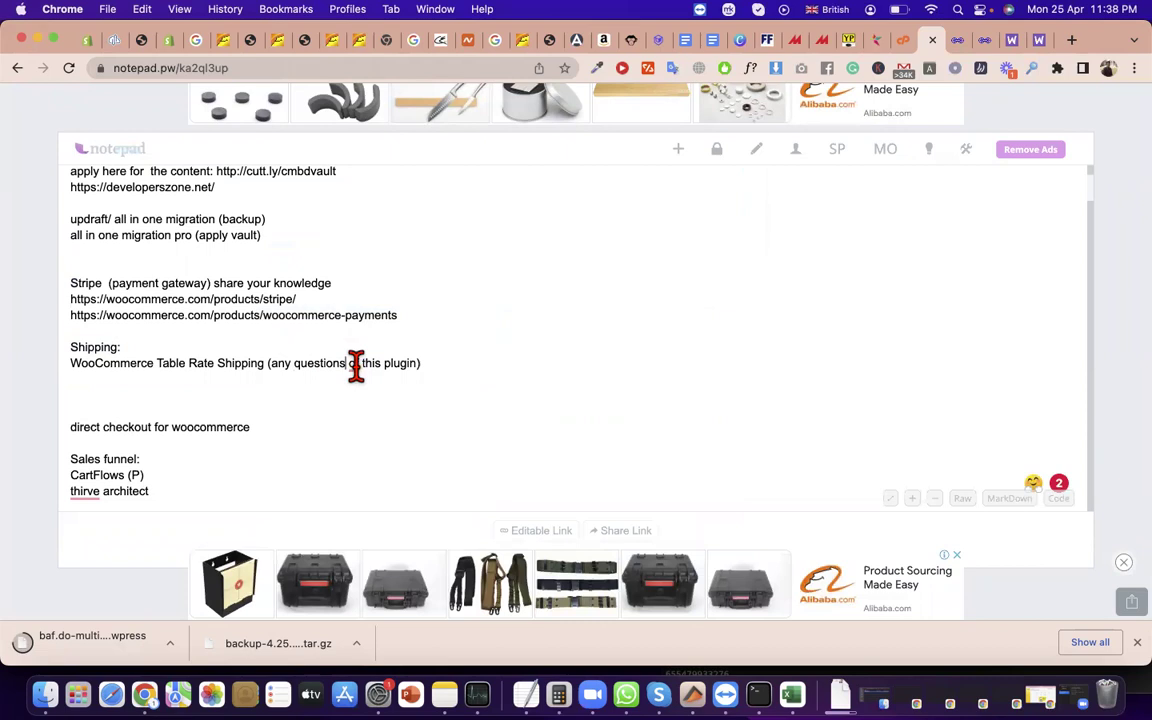
mouse_move(355, 368)
click(368, 407)
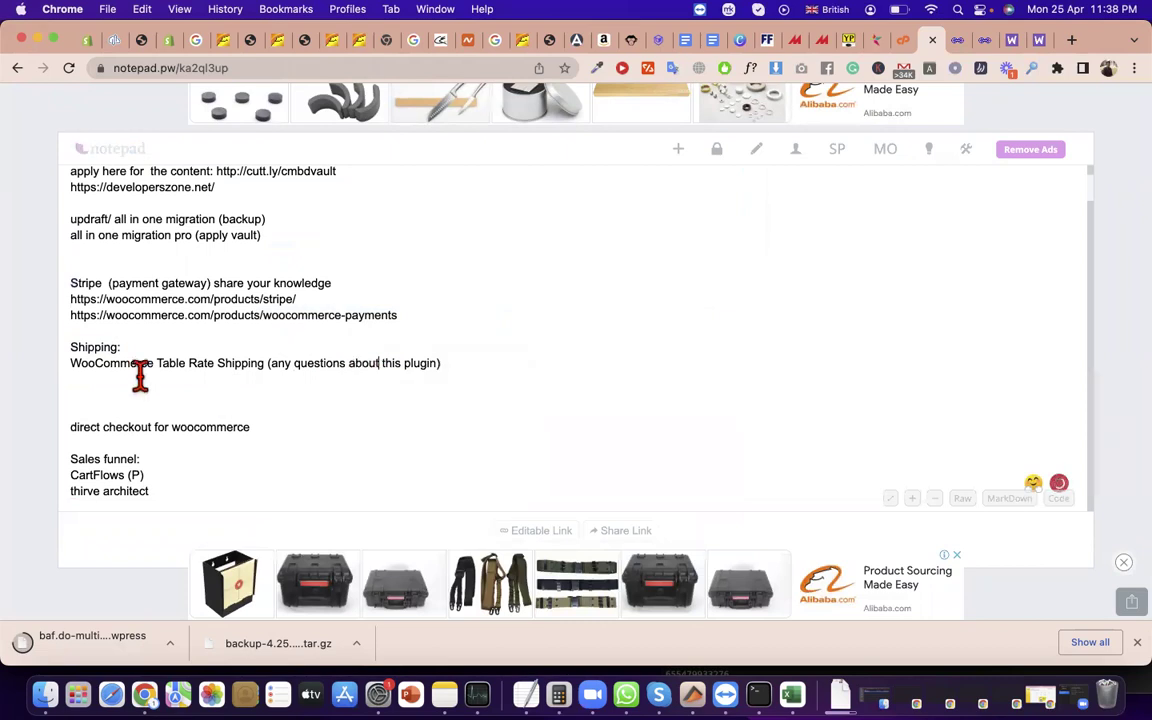
- Review the Shipping heading and its WooCommerce Table Rate Shipping plugin line in the notes
triple_click(71, 362)
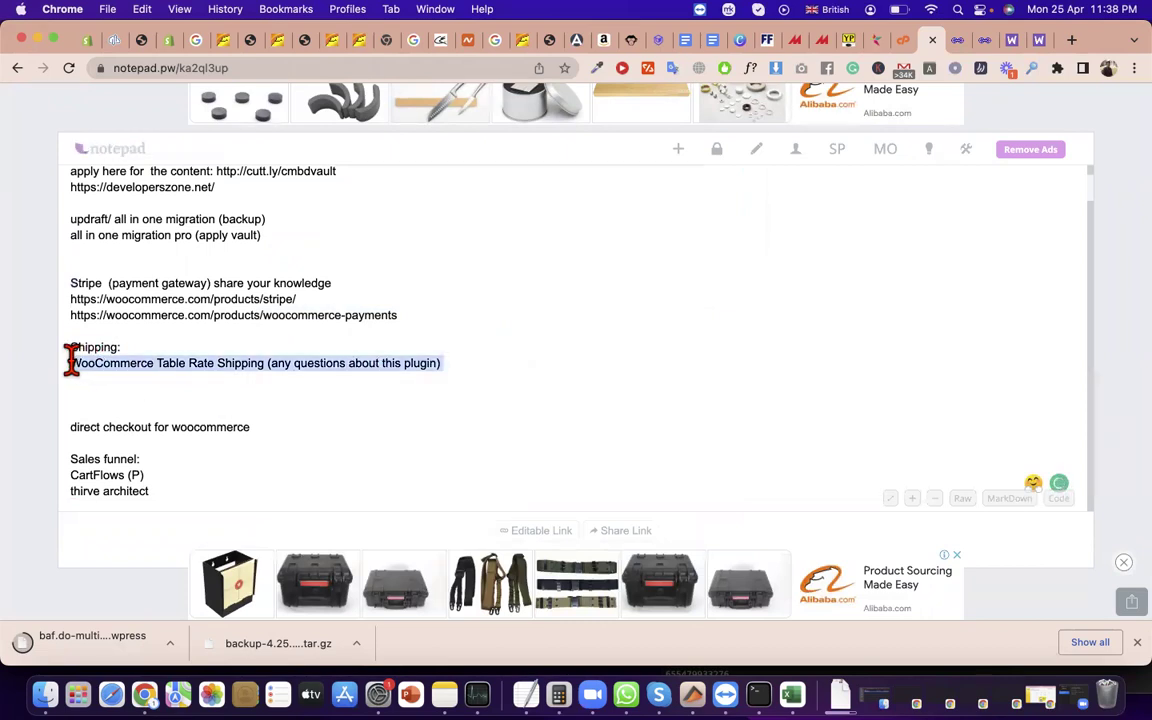
click(219, 347)
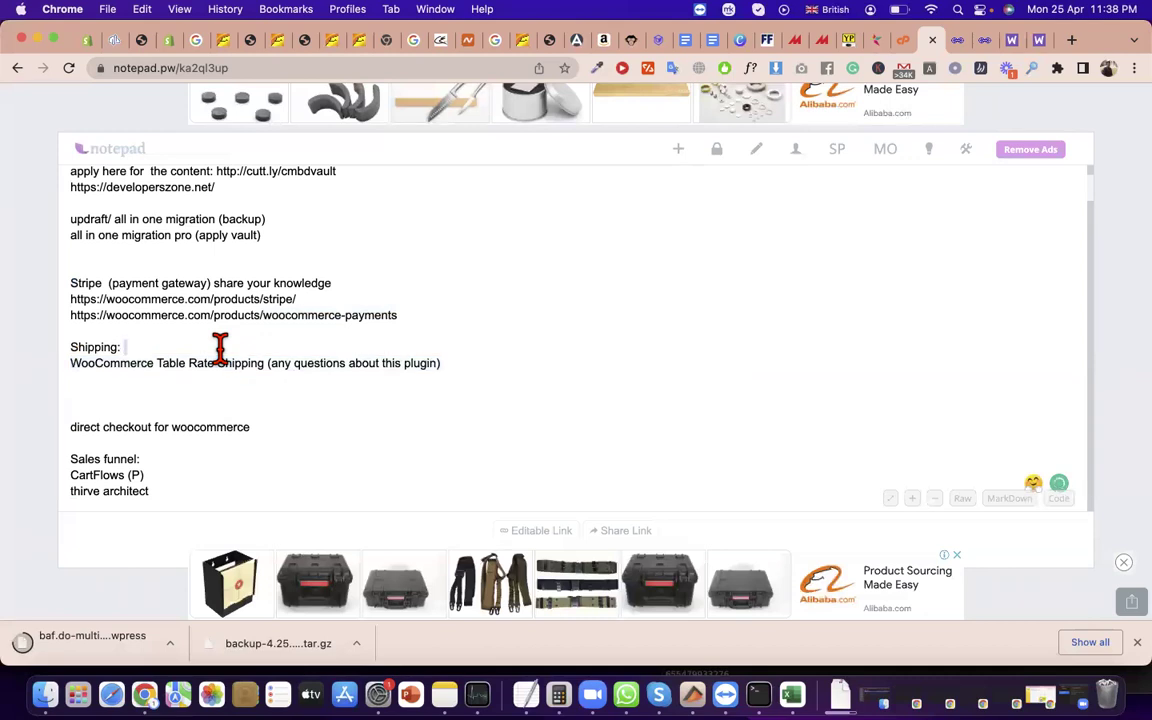
drag(62, 345, 144, 345)
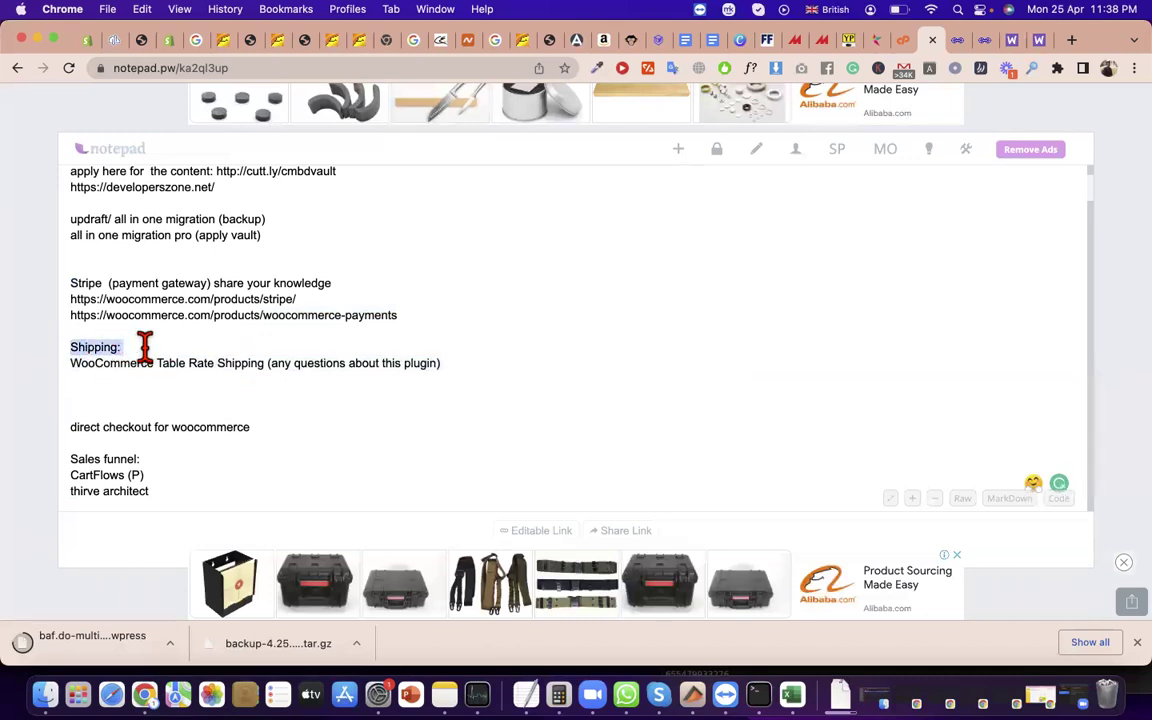
click(157, 362)
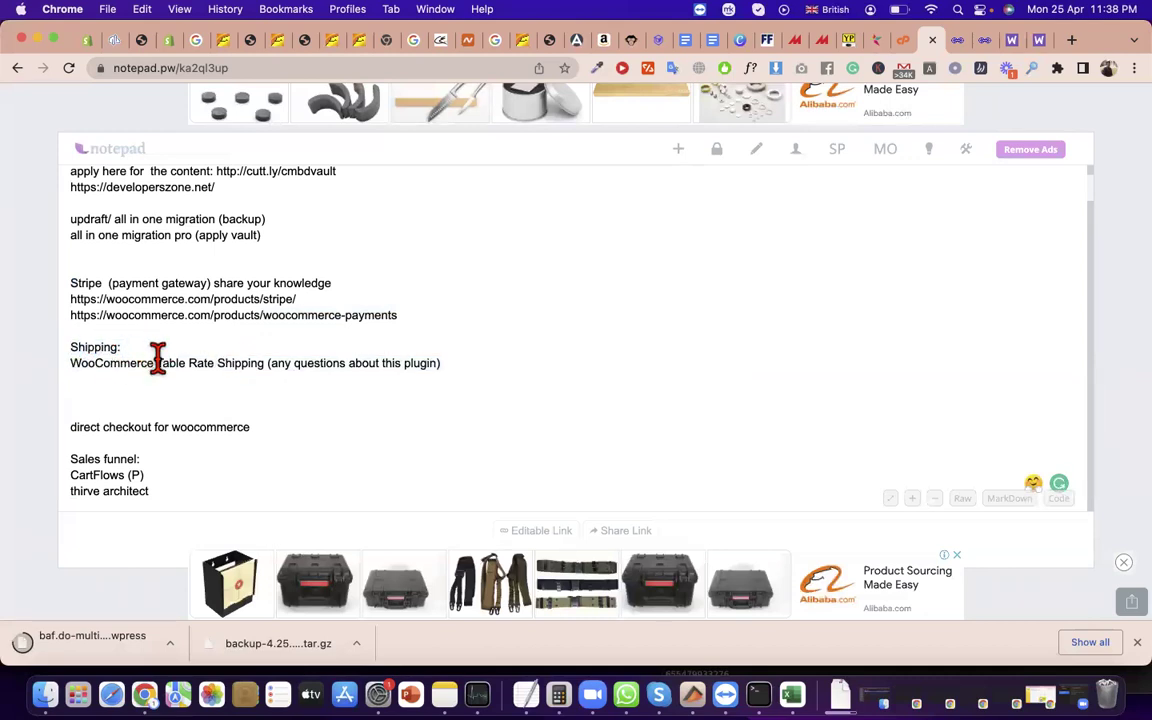
triple_click(157, 362)
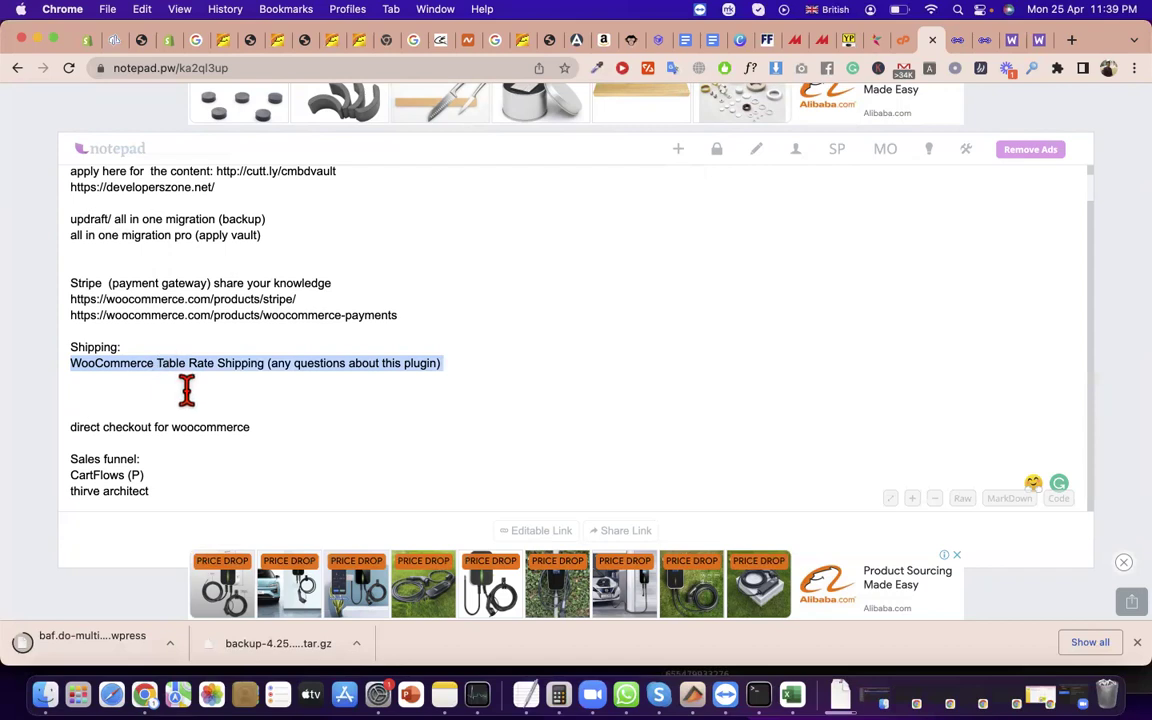
click(120, 376)
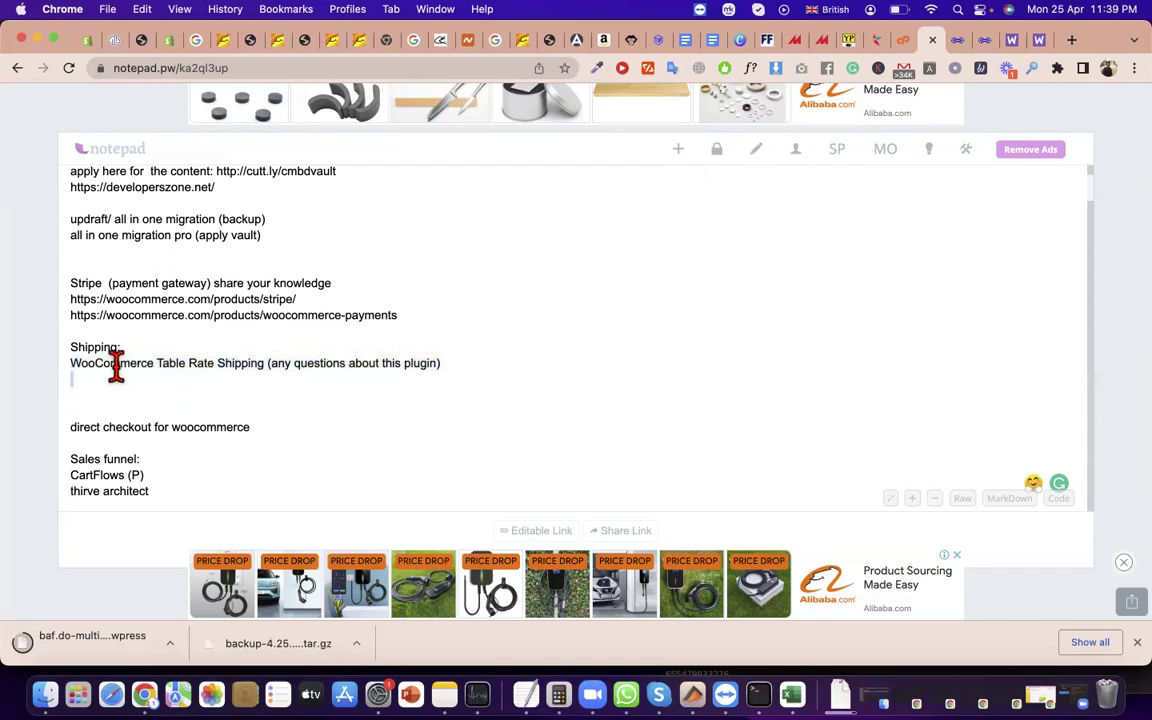
triple_click(116, 365)
shift+click(147, 365)
click(260, 365)
key(shift+super+Right)
shift+click(60, 364)
click(138, 371)
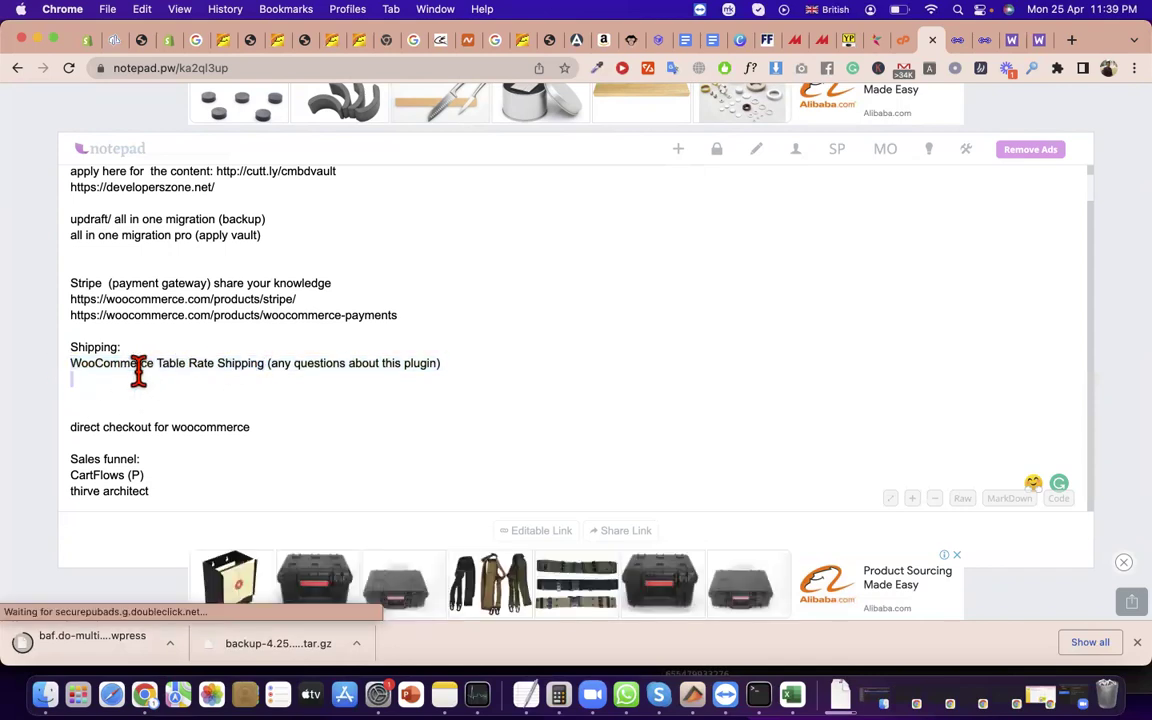
- Go over the Shipping entry again and highlight the notes from the content application link through WooCommerce Table Rate Shipping
triple_click(128, 367)
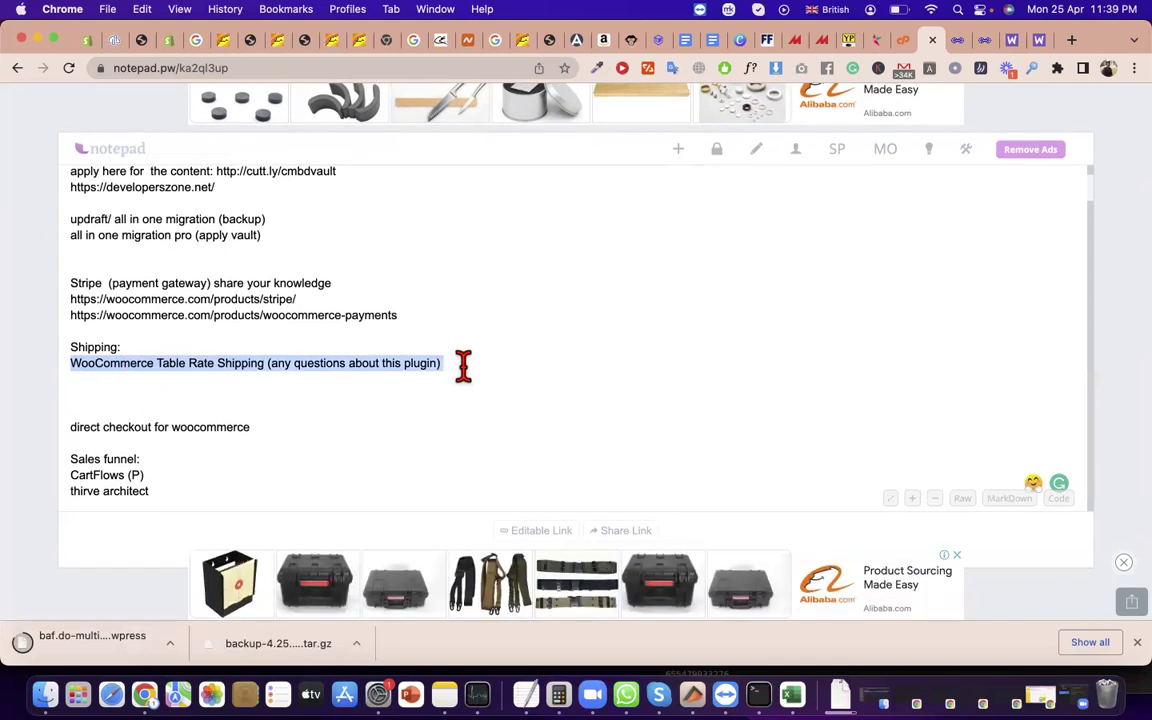
click(452, 365)
shift+click(58, 367)
click(130, 350)
shift+click(60, 354)
click(134, 358)
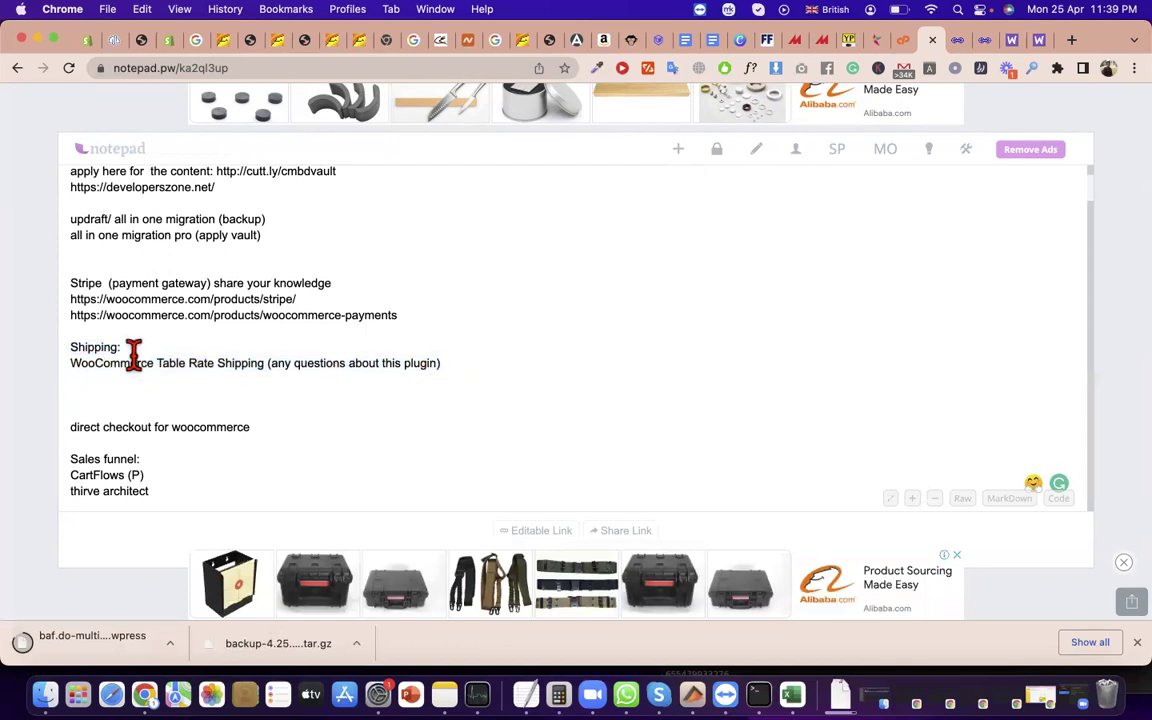
triple_click(133, 358)
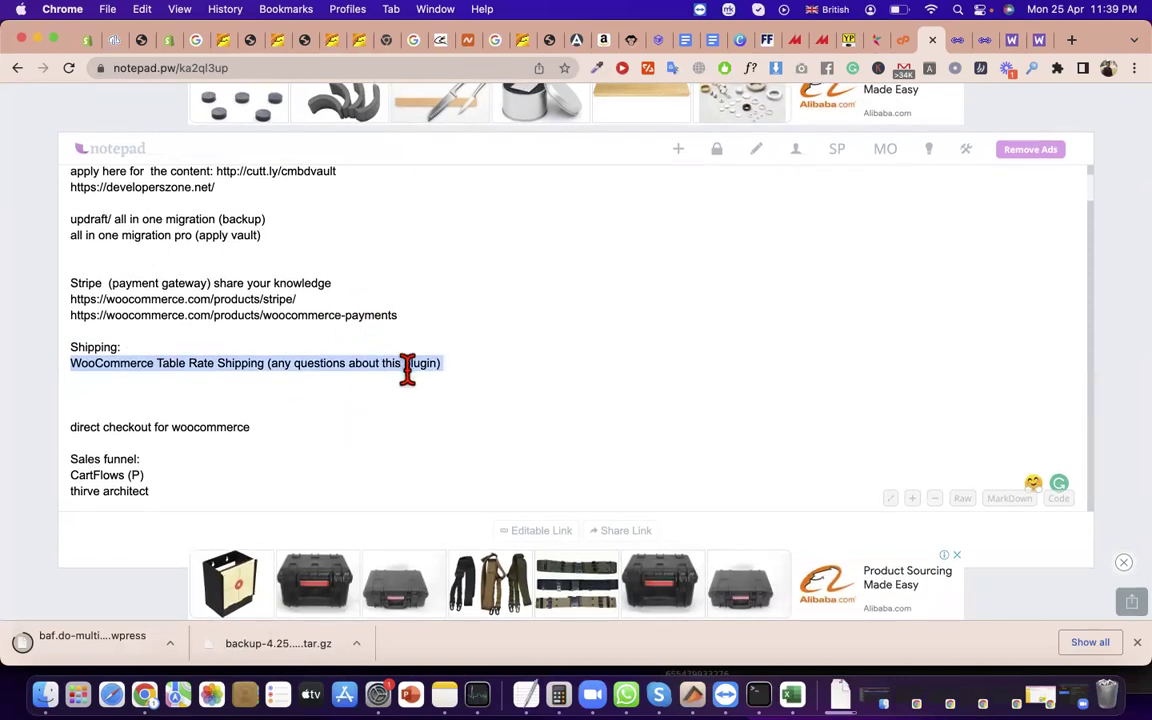
click(515, 363)
drag(476, 360, 54, 180)
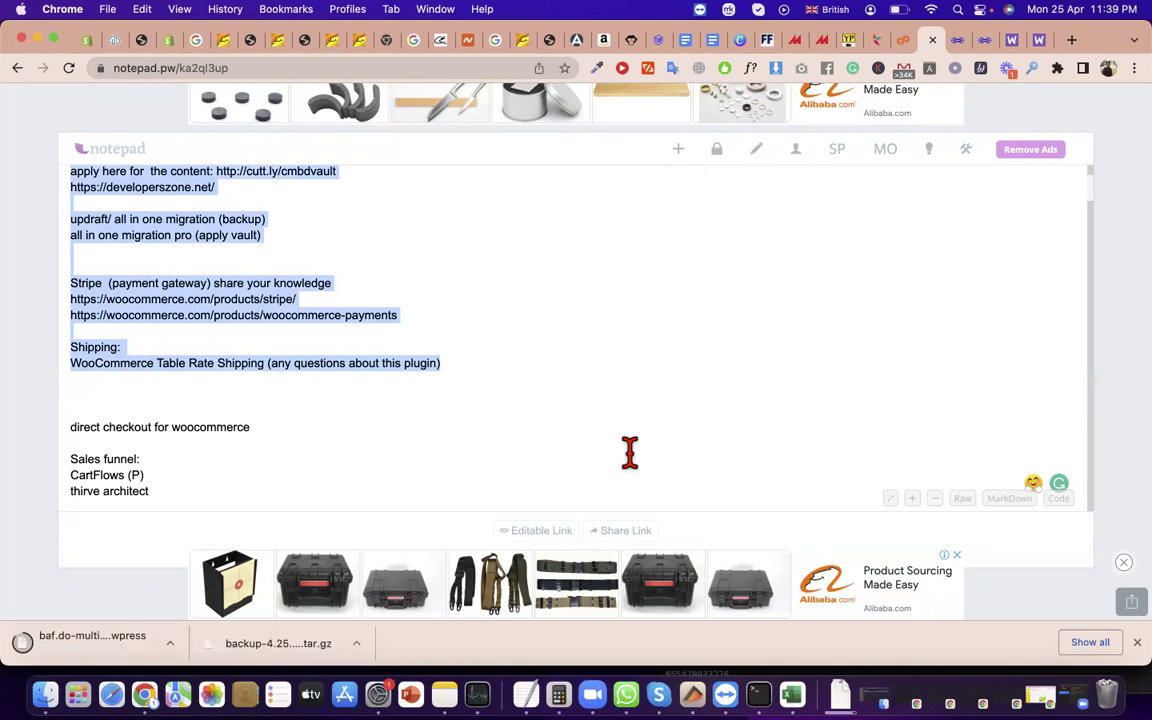
- Re-read the Shipping heading and Table Rate Shipping line, and highlight the notes from the Stripe product link through the shipping plugin
triple_click(361, 365)
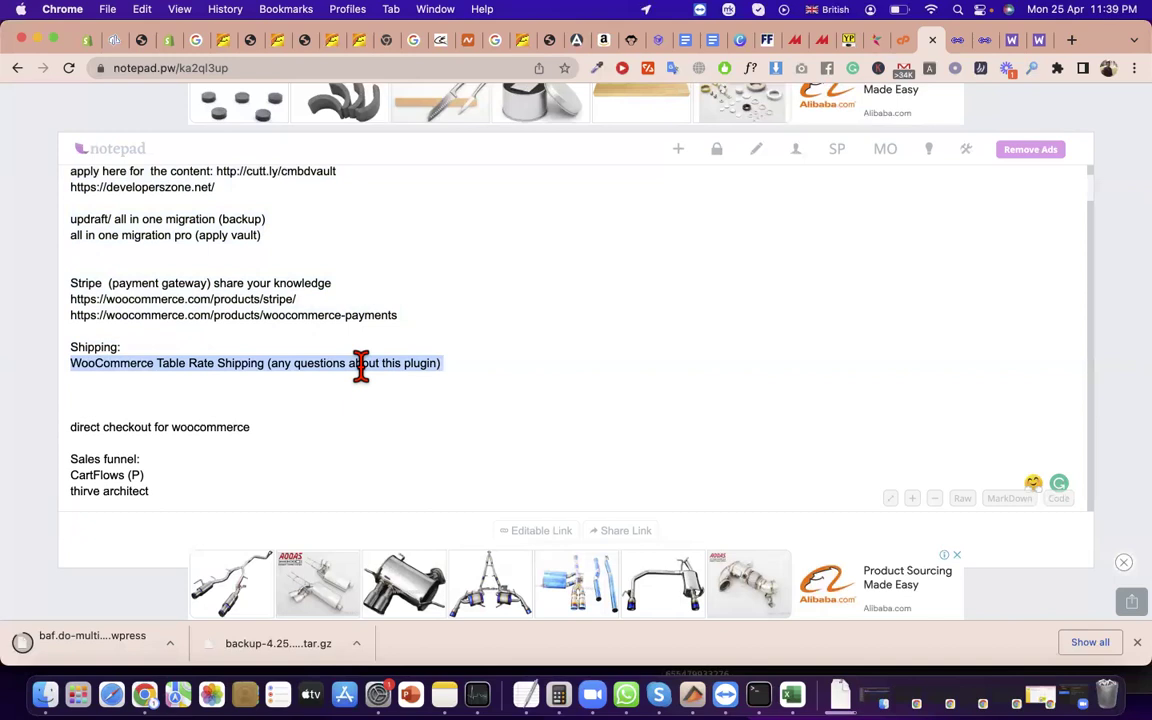
right_click(362, 364)
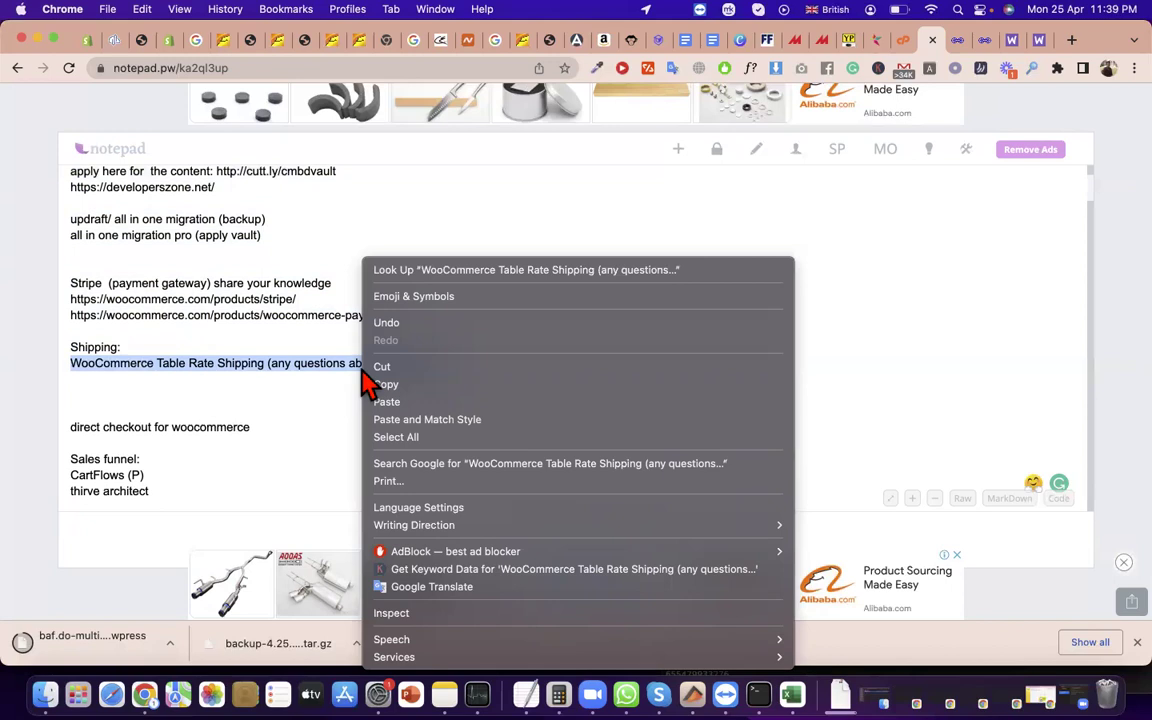
click(237, 347)
triple_click(237, 347)
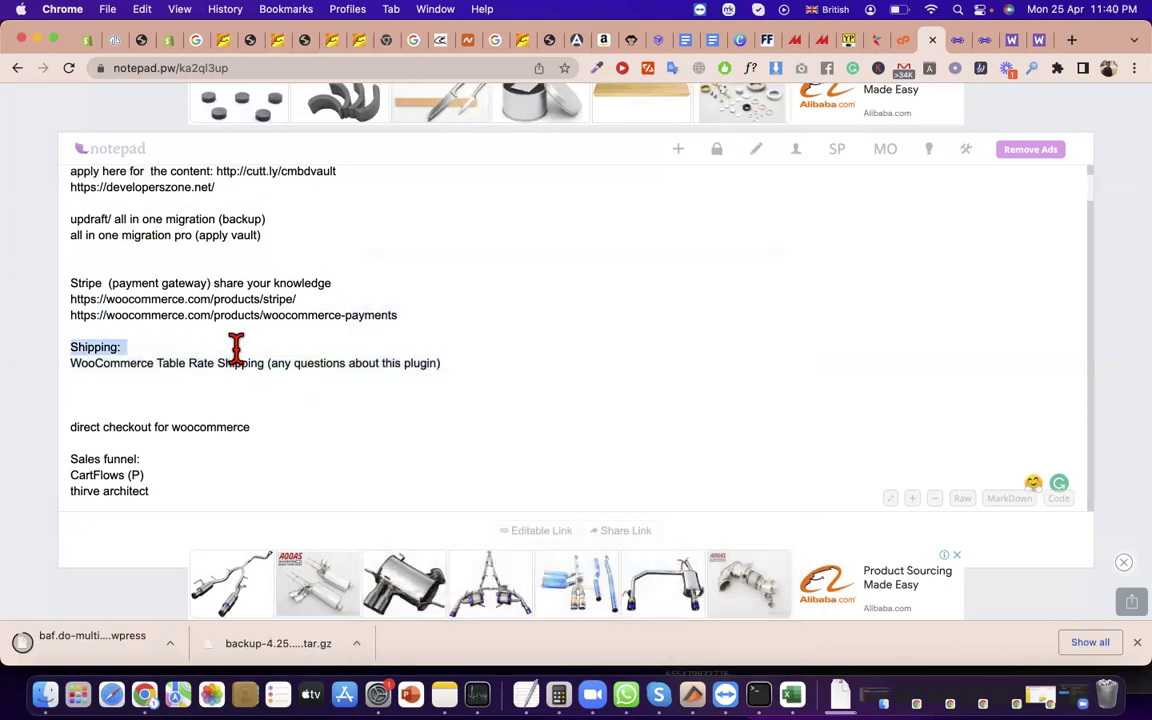
click(245, 377)
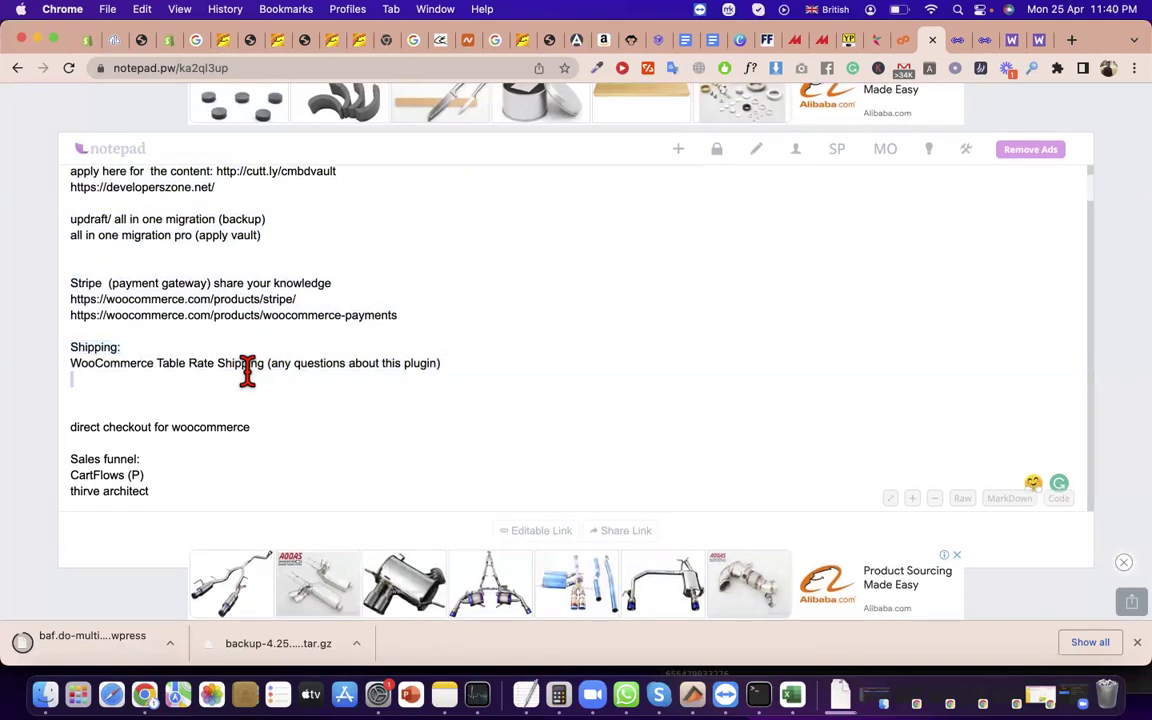
triple_click(213, 365)
click(292, 376)
click(208, 352)
double_click(208, 352)
click(211, 372)
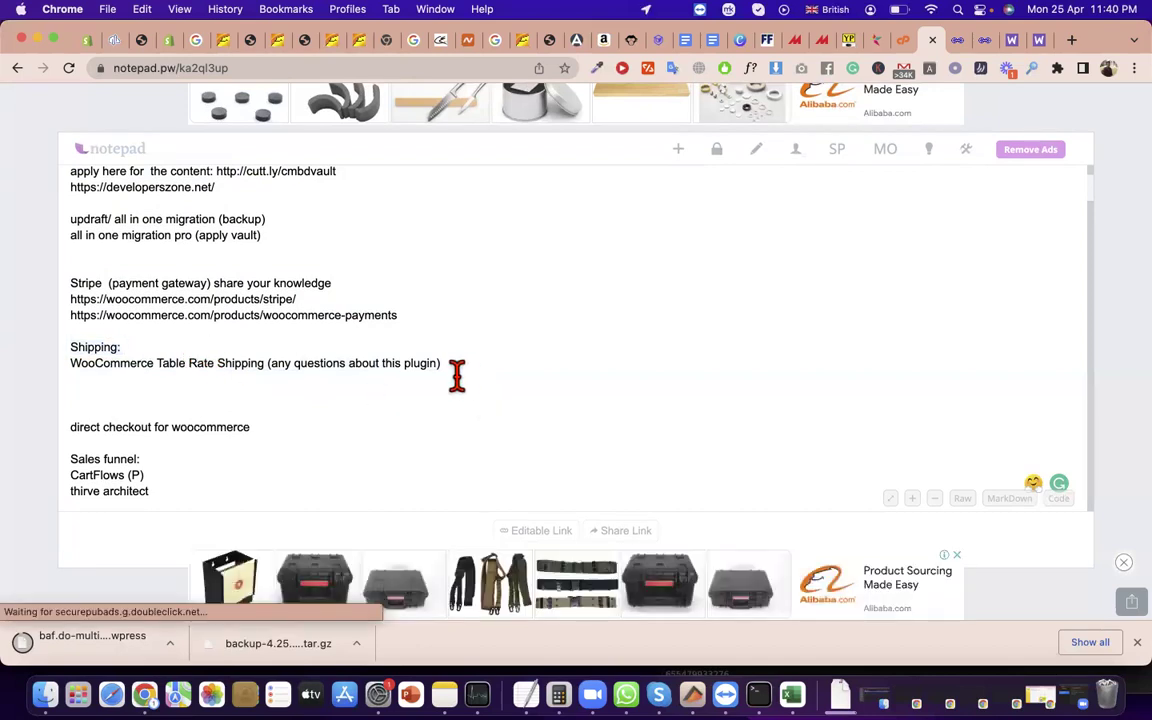
drag(458, 375, 60, 316)
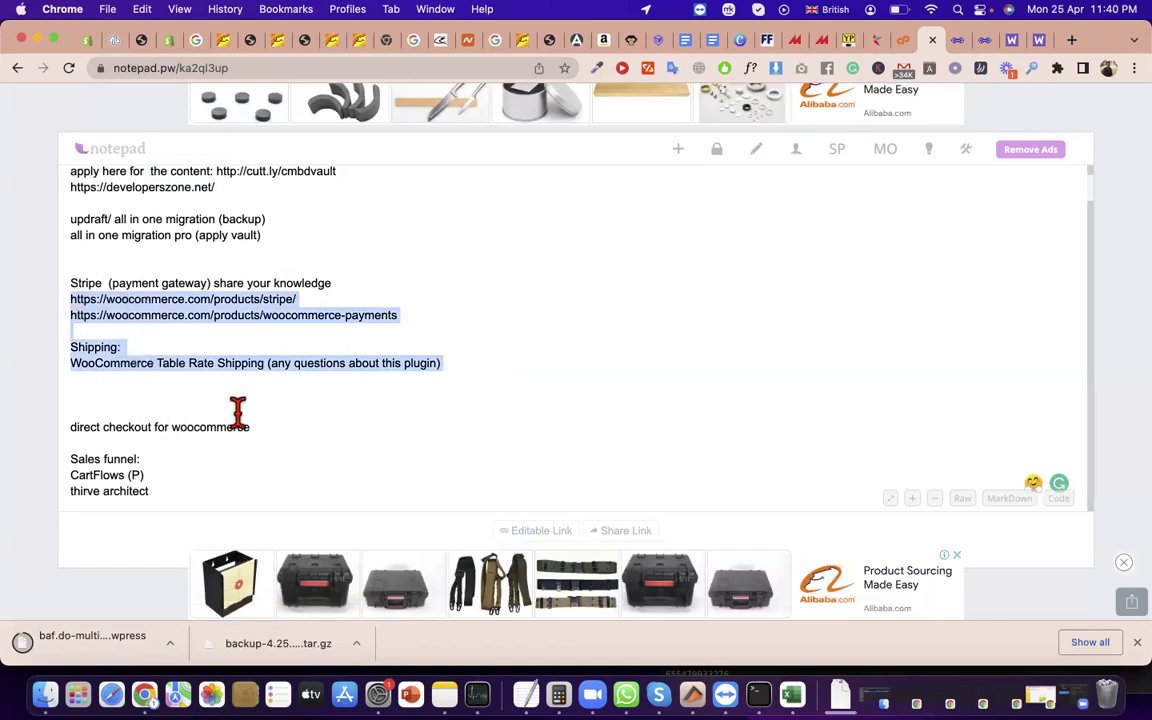
- Switch to the Notes app and examine the sales funnel, marketing and upsell sections of the "For Full store setup" note
click(270, 430)
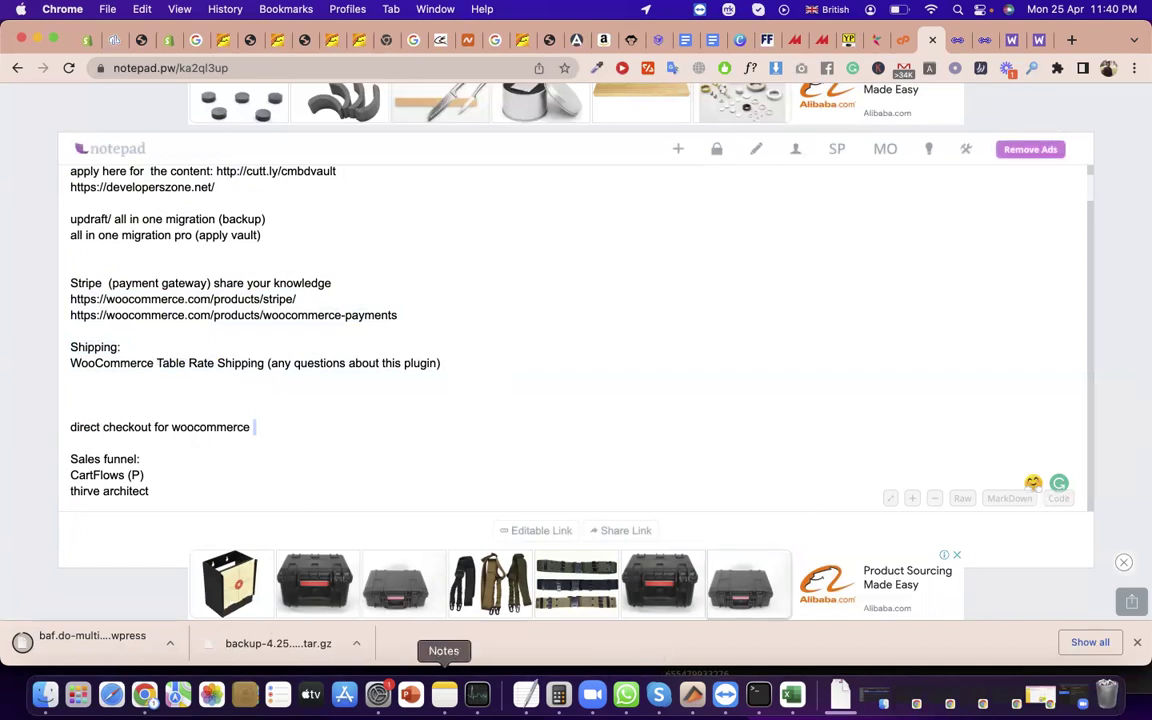
click(444, 693)
scroll(780, 415, down, 3)
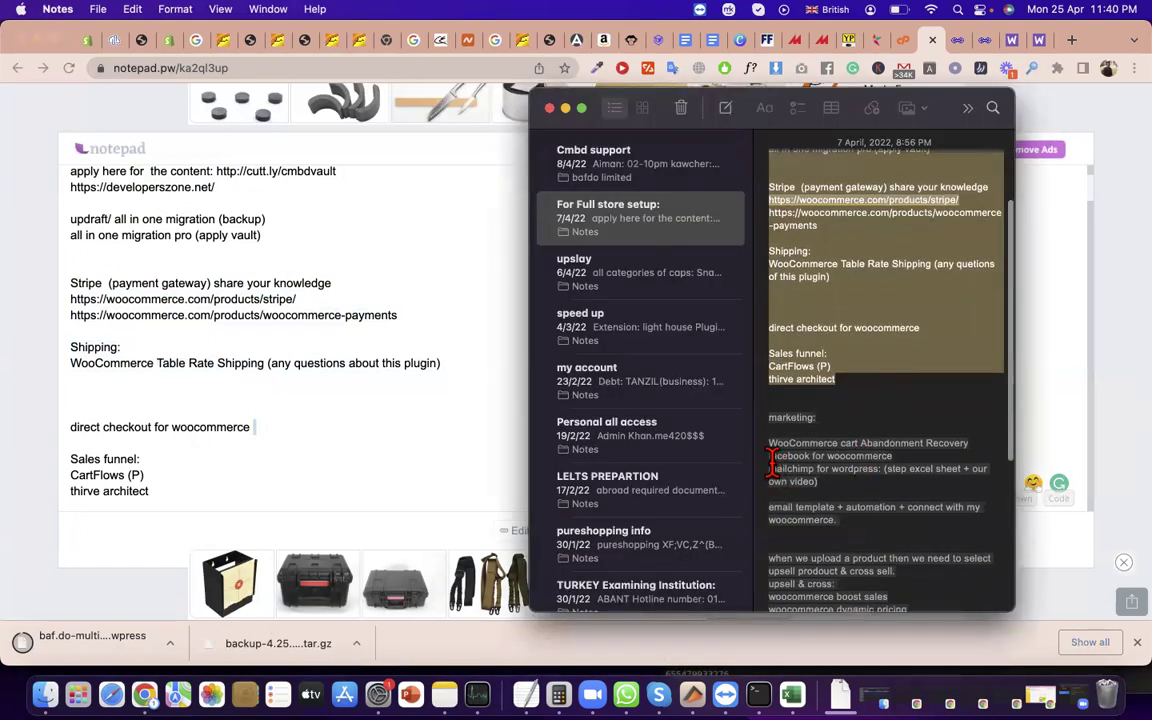
scroll(845, 515, down, 1)
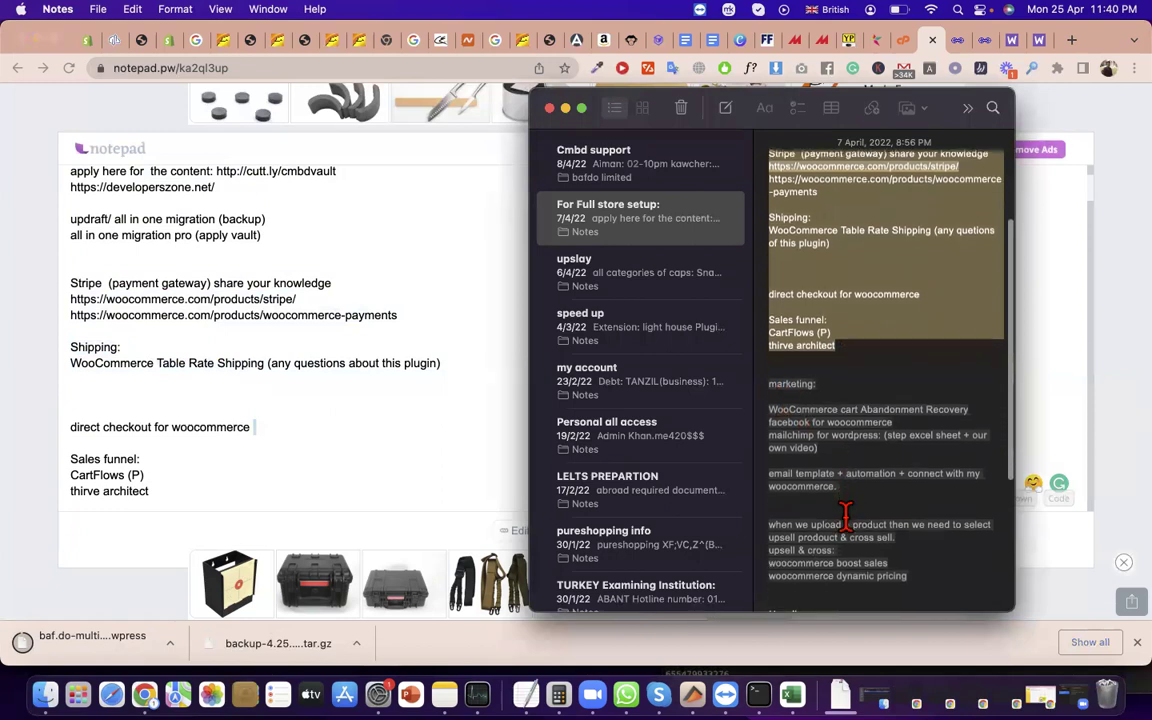
scroll(790, 455, up, 1)
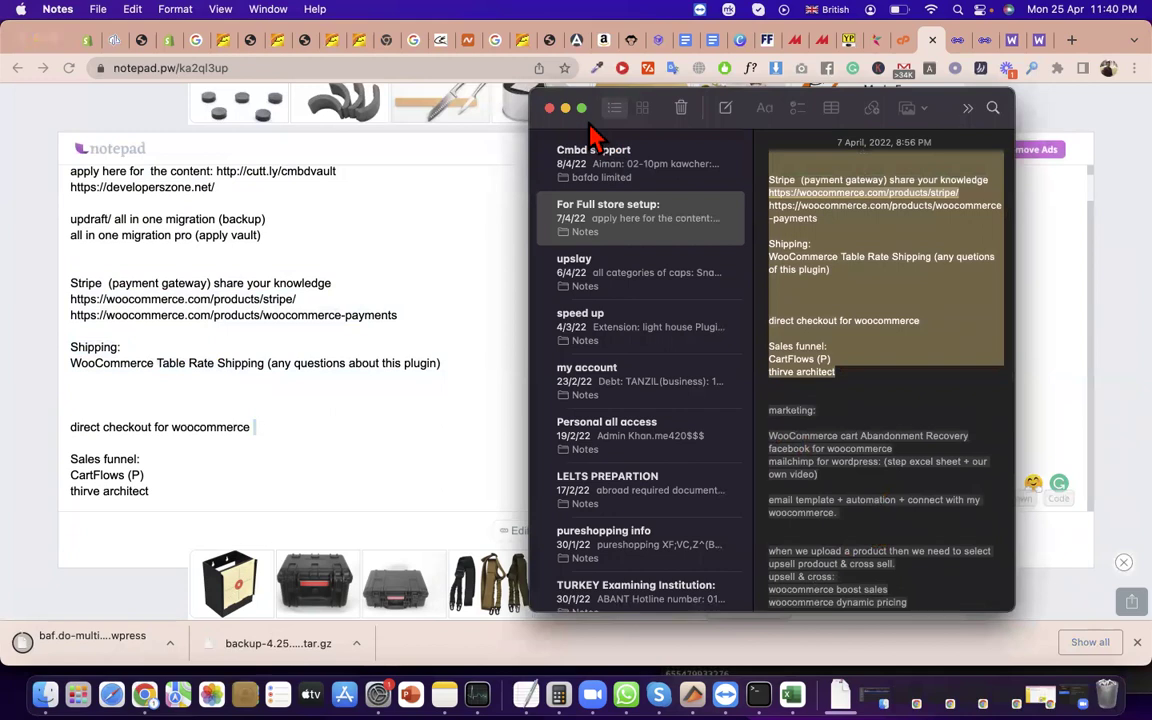
click(566, 108)
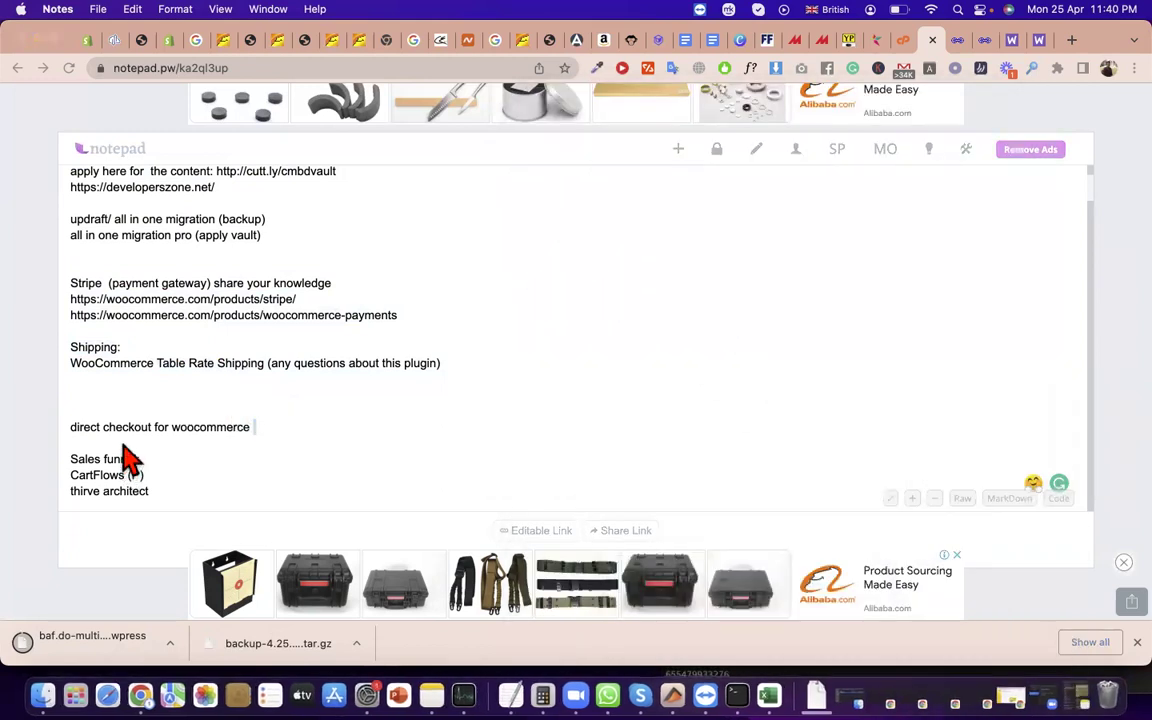
- Go over the direct checkout for woocommerce line and copy the plugin name CartFlows from the Sales funnel entry
triple_click(127, 426)
scroll(584, 427, up, 1)
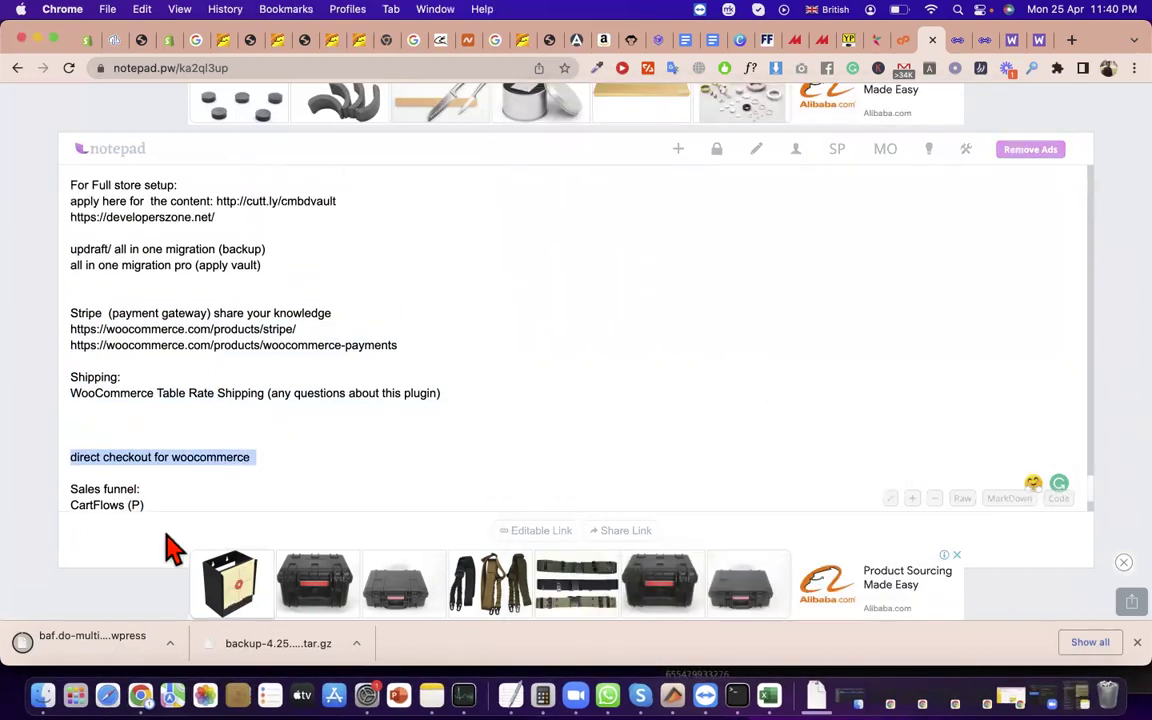
scroll(185, 413, down, 1)
double_click(87, 476)
key(super+c)
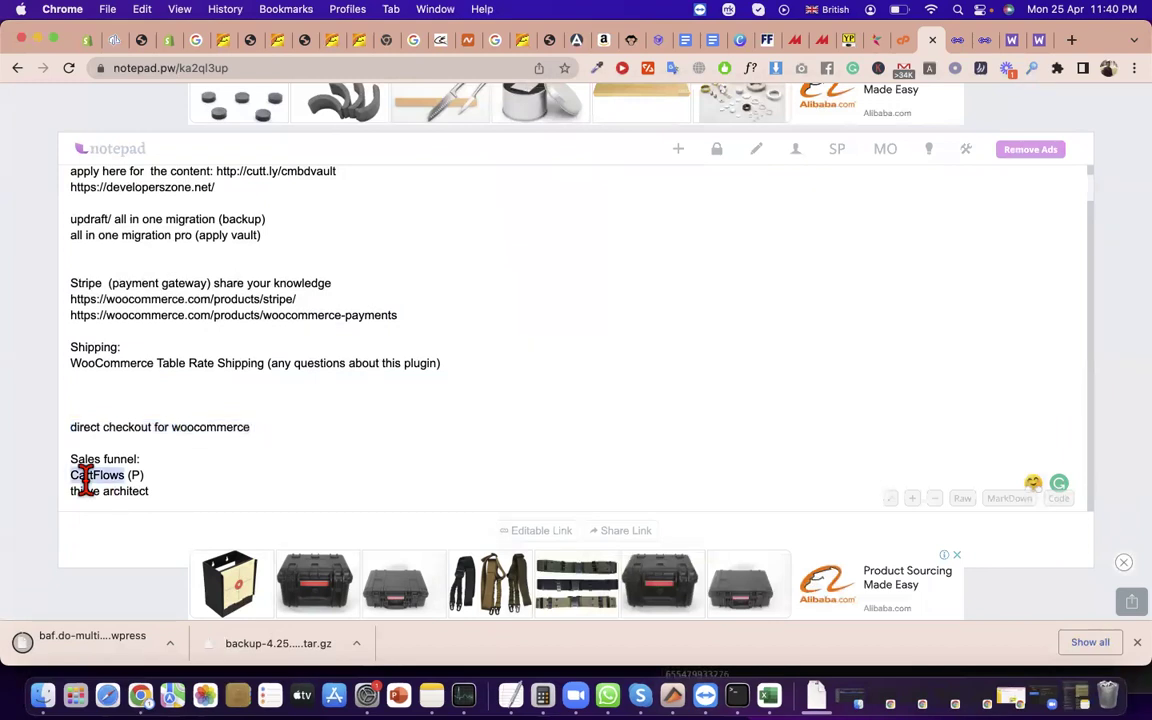
- Check the UpdraftPlus restoration progress and search for CartFlows among the plugins available to add to the multivendor WordPress site
click(987, 40)
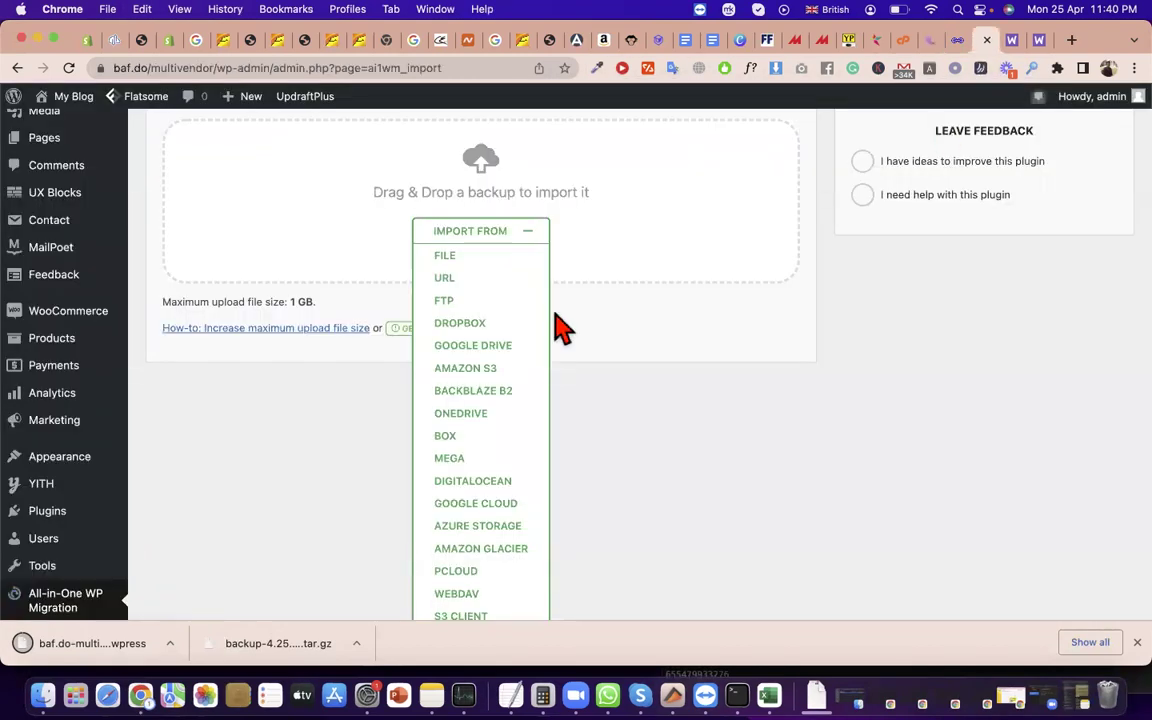
click(961, 45)
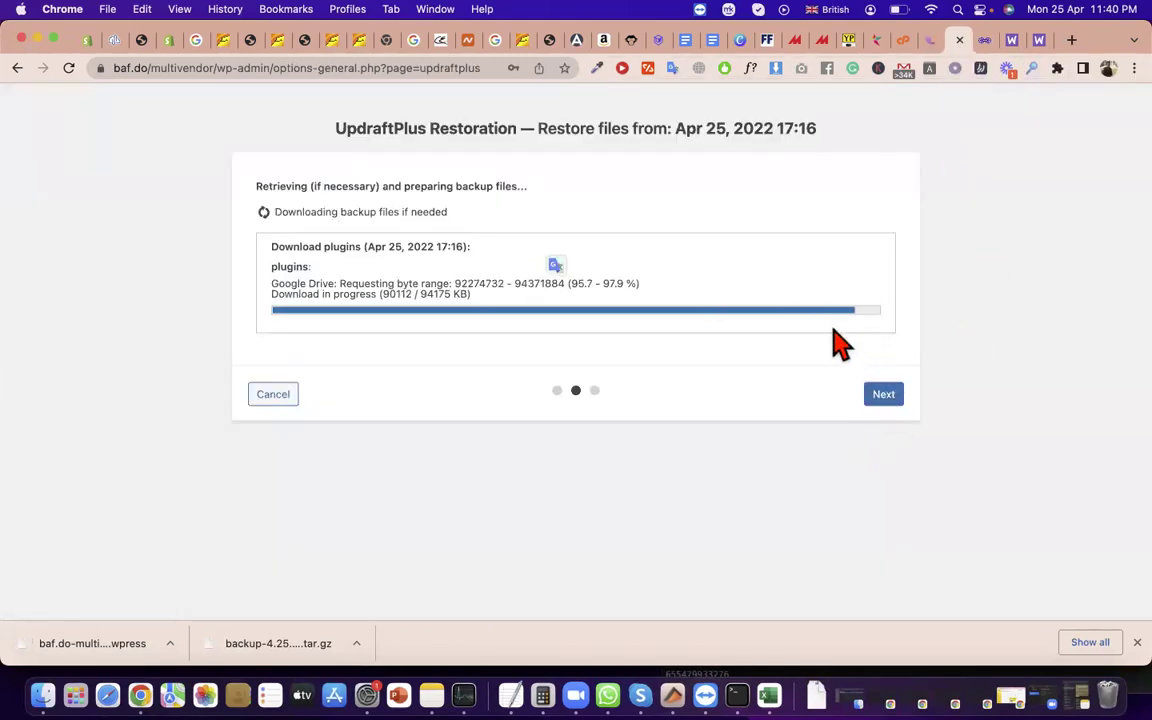
click(985, 42)
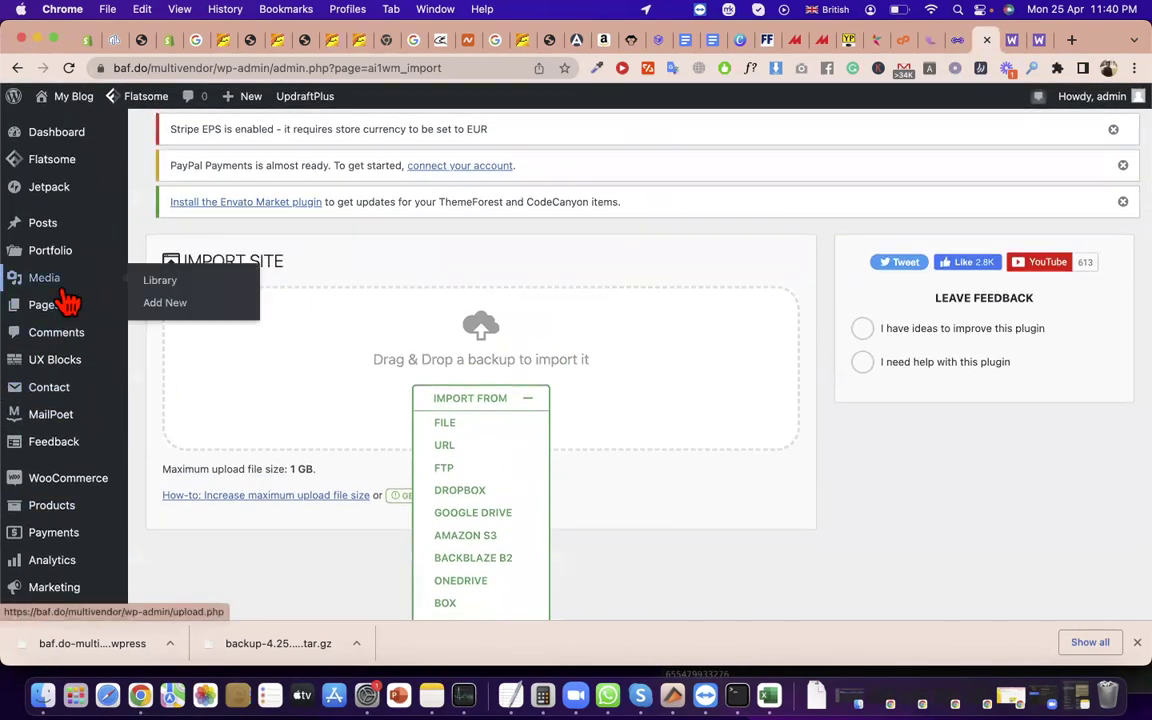
scroll(67, 303, down, 3)
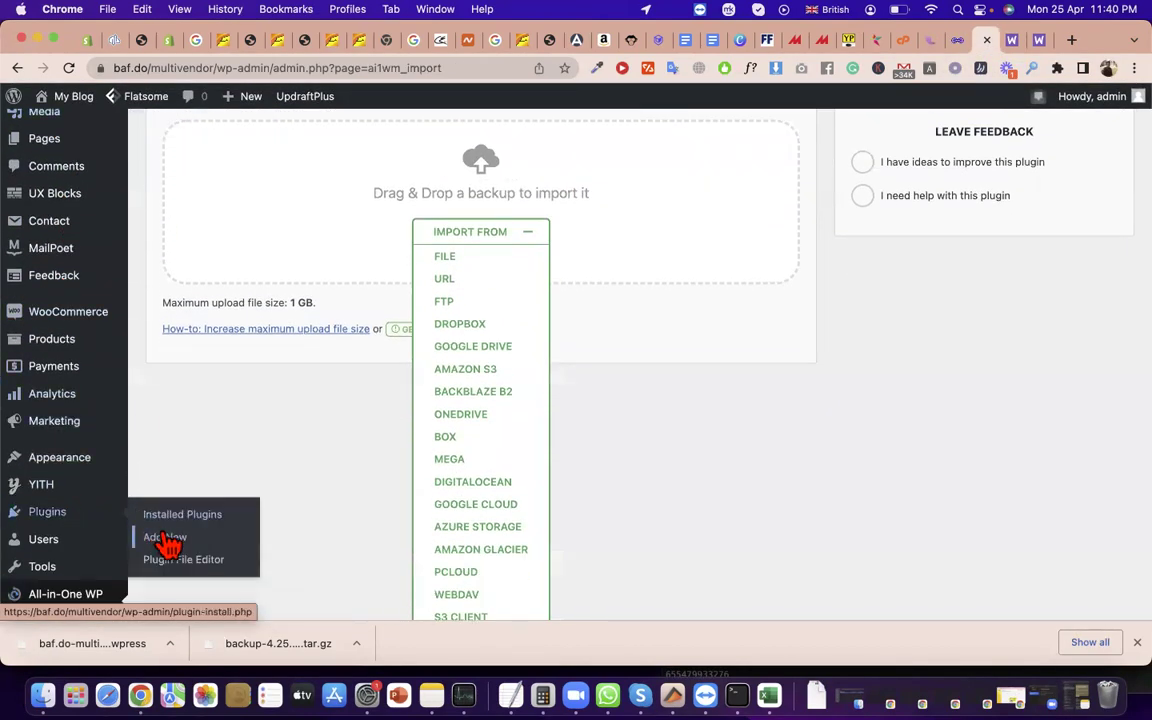
click(166, 537)
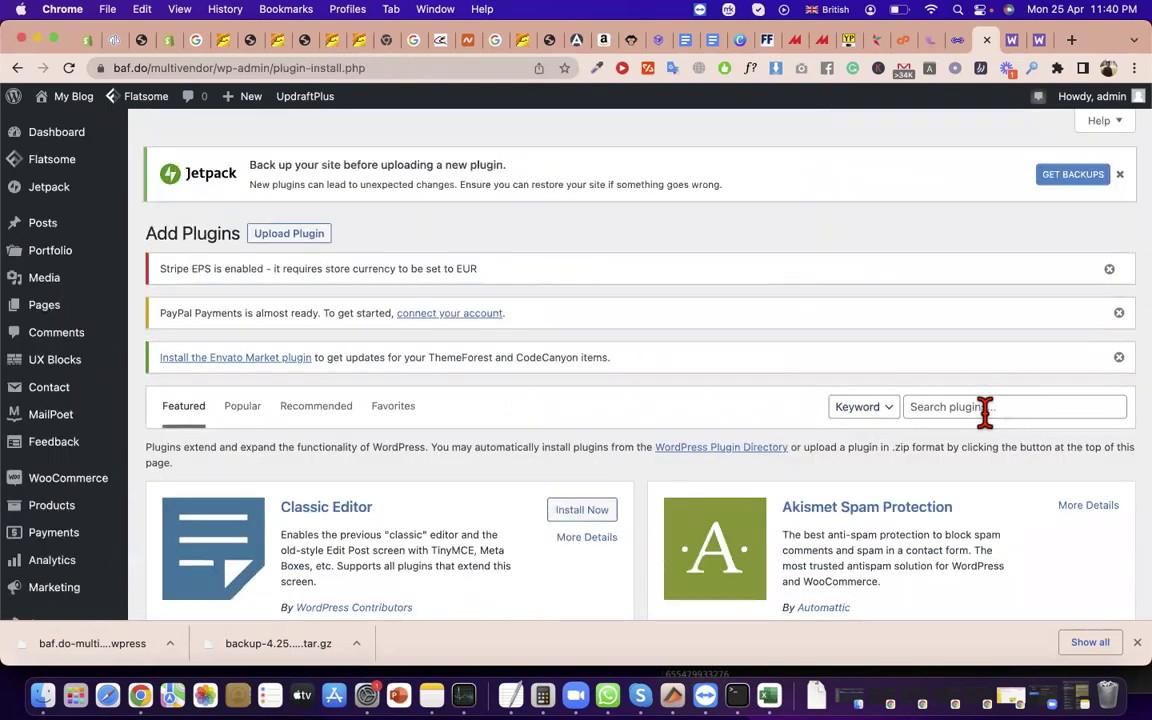
click(985, 409)
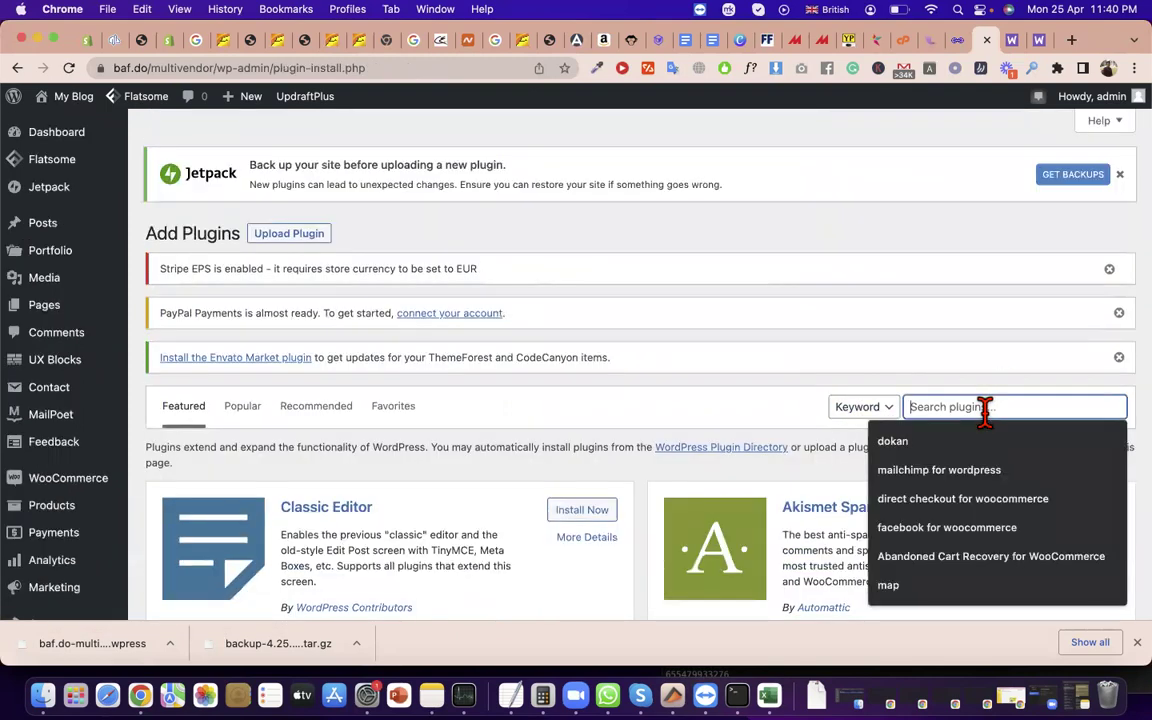
key(super+v)
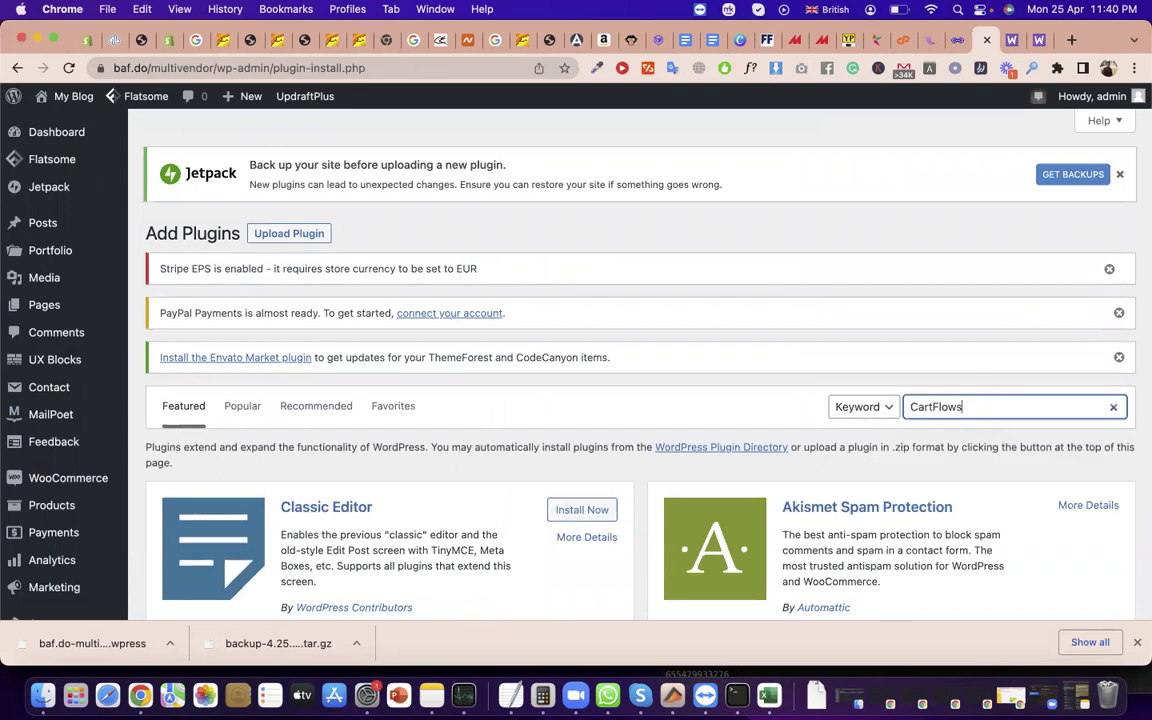
scroll(998, 514, down, 4)
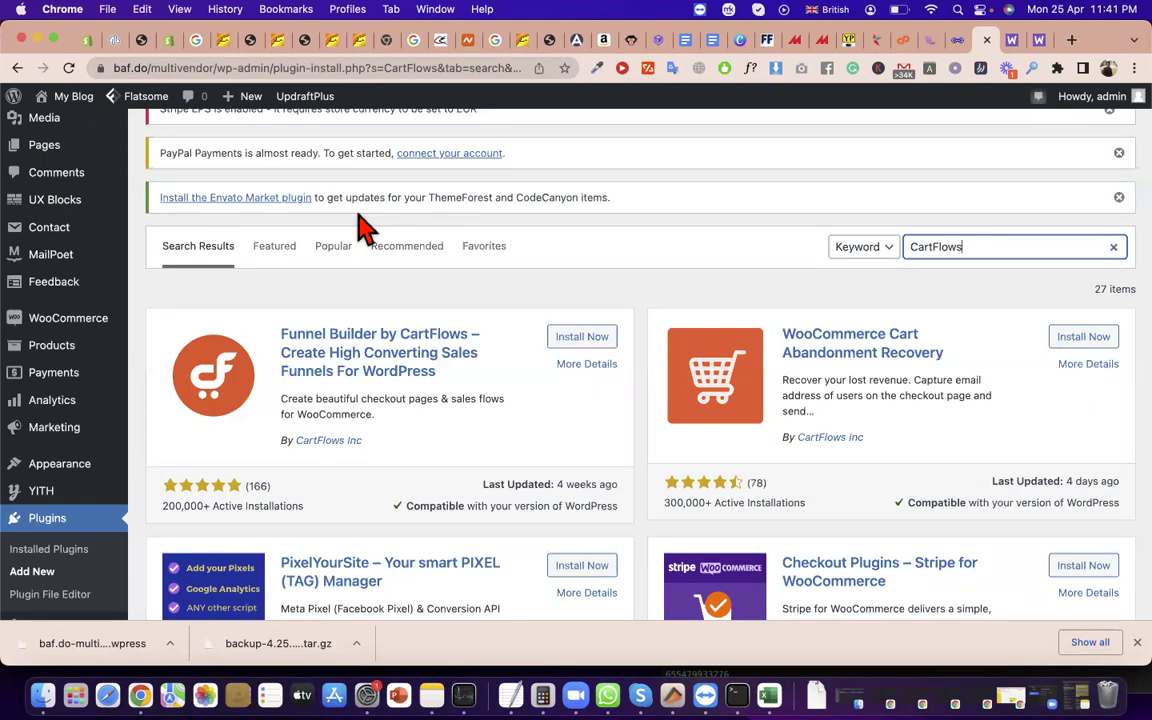
- Install and activate the Funnel Builder by CartFlows plugin
click(584, 340)
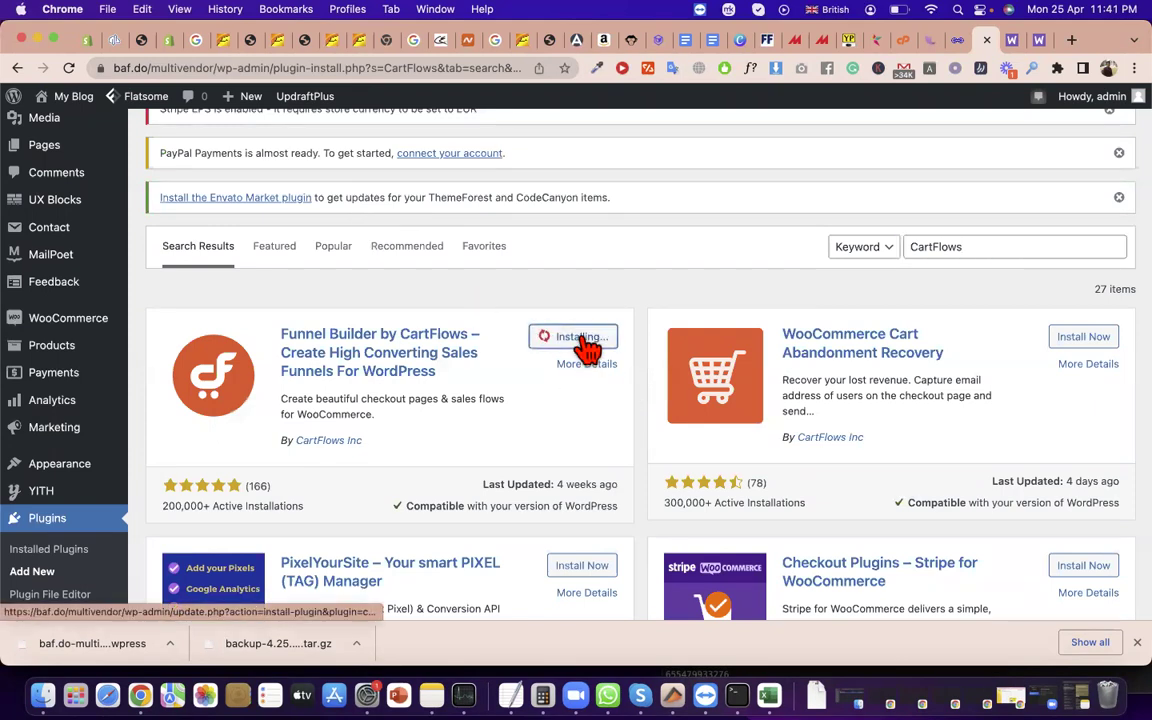
triple_click(458, 399)
scroll(468, 420, down, 4)
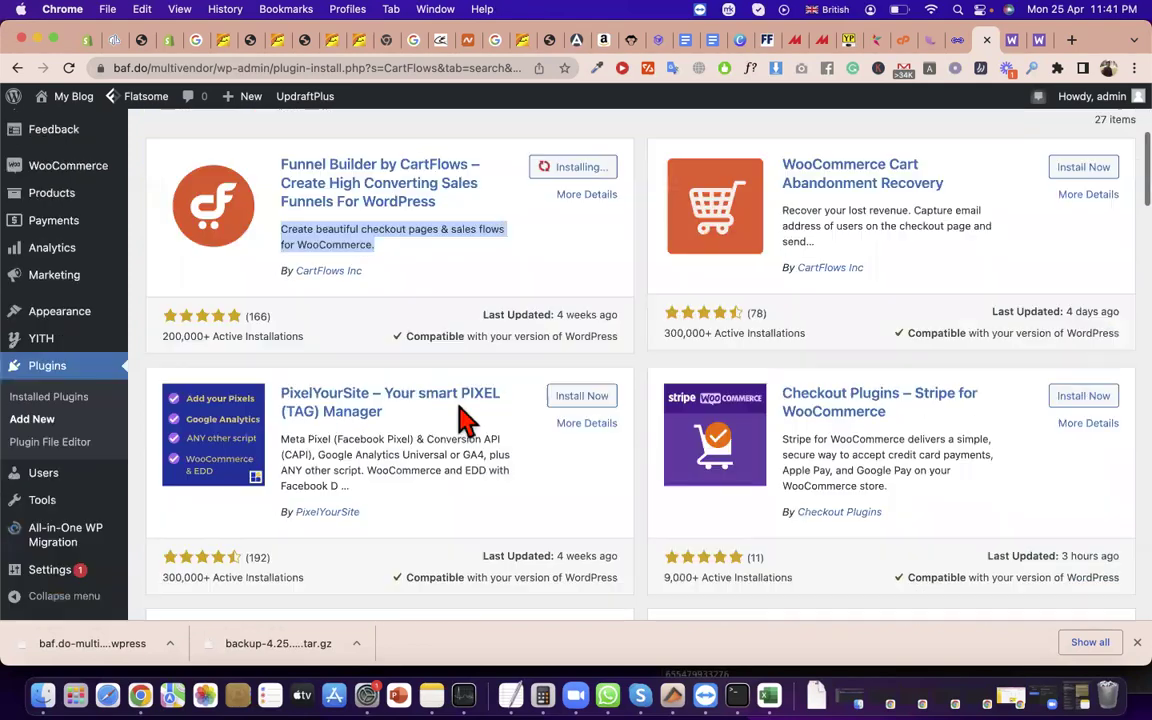
scroll(470, 422, down, 5)
scroll(481, 424, up, 10)
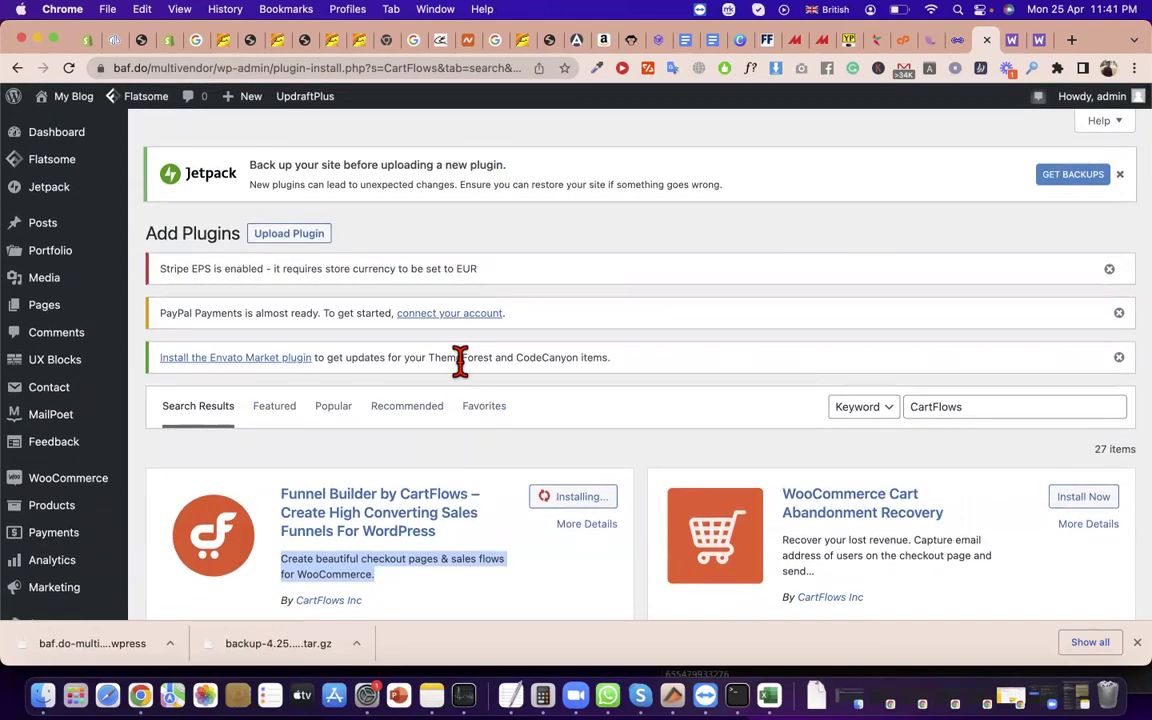
triple_click(459, 362)
scroll(499, 390, down, 2)
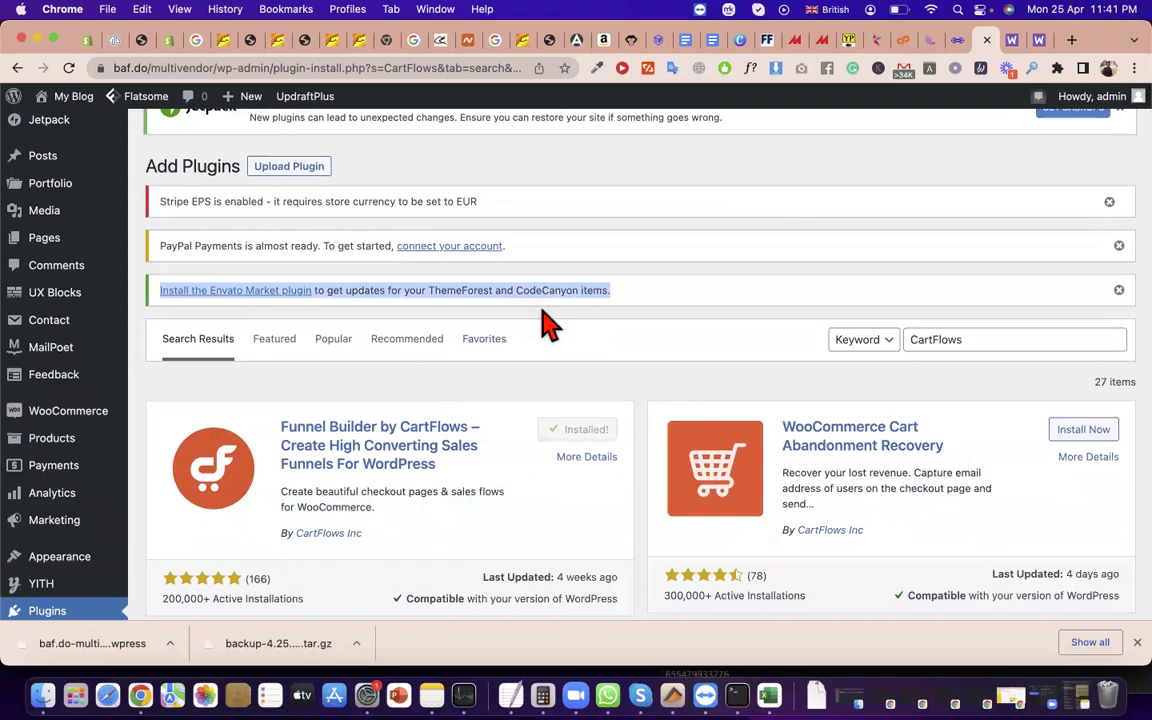
click(584, 436)
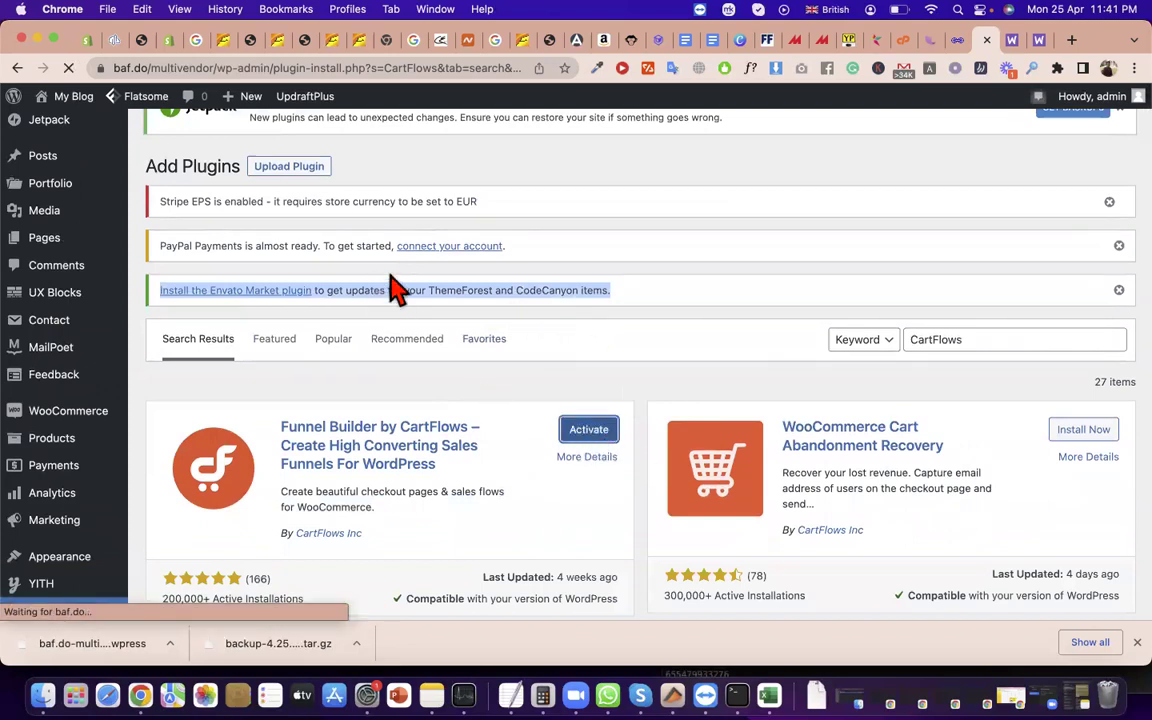
scroll(458, 290, down, 3)
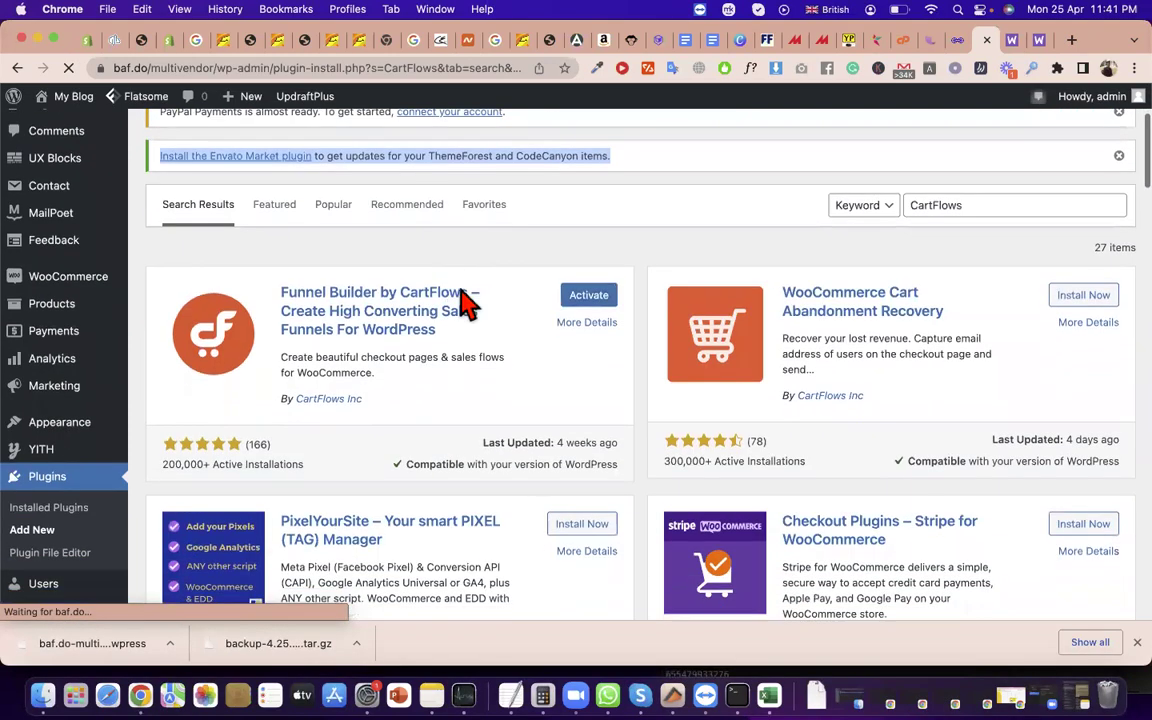
triple_click(358, 325)
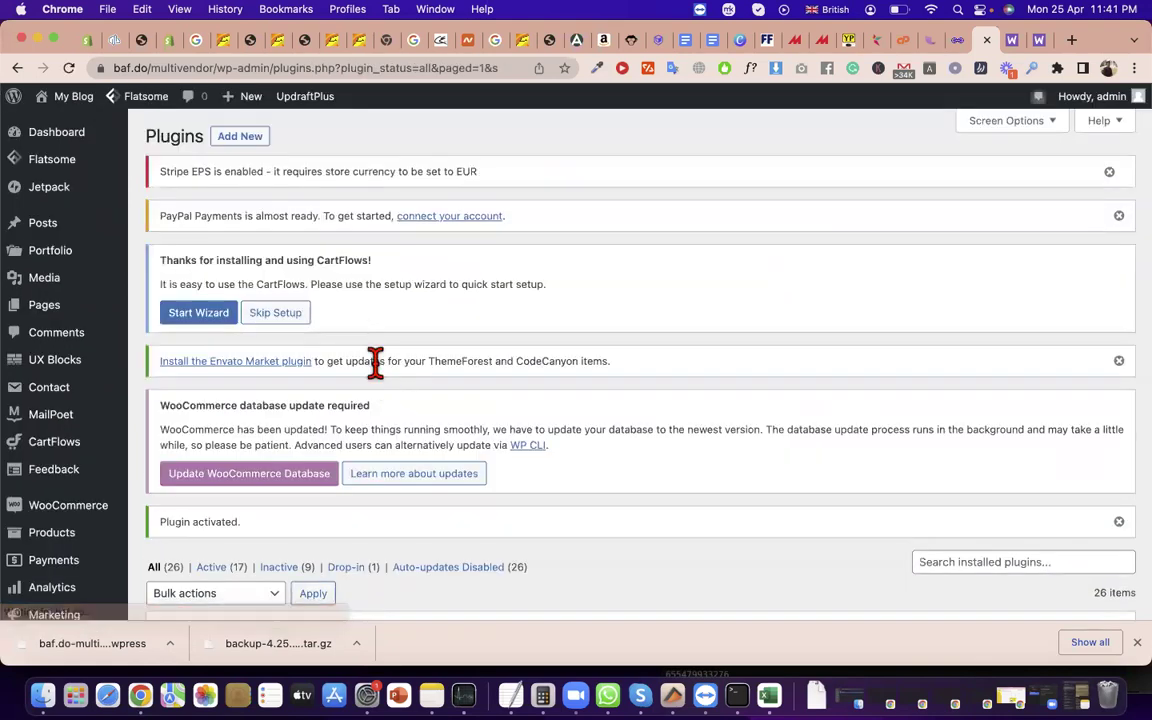
- Examine the CartFlows setup and WooCommerce database update notices, along with the installed plugins list
triple_click(375, 363)
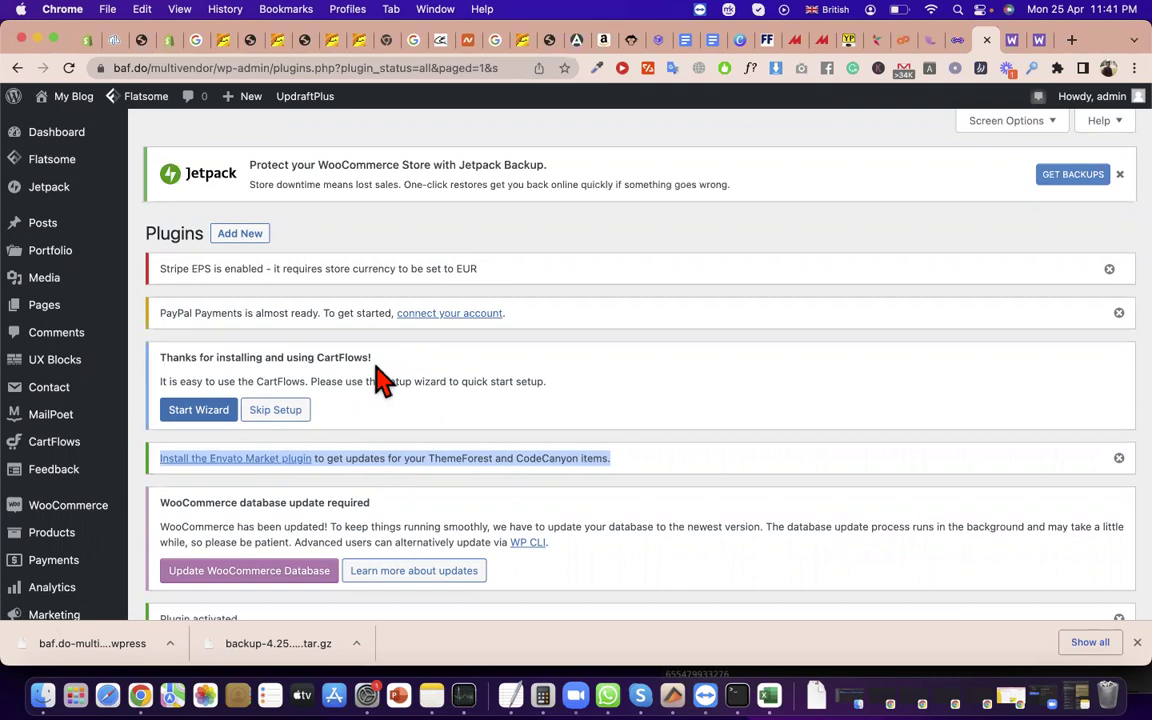
scroll(380, 380, down, 1)
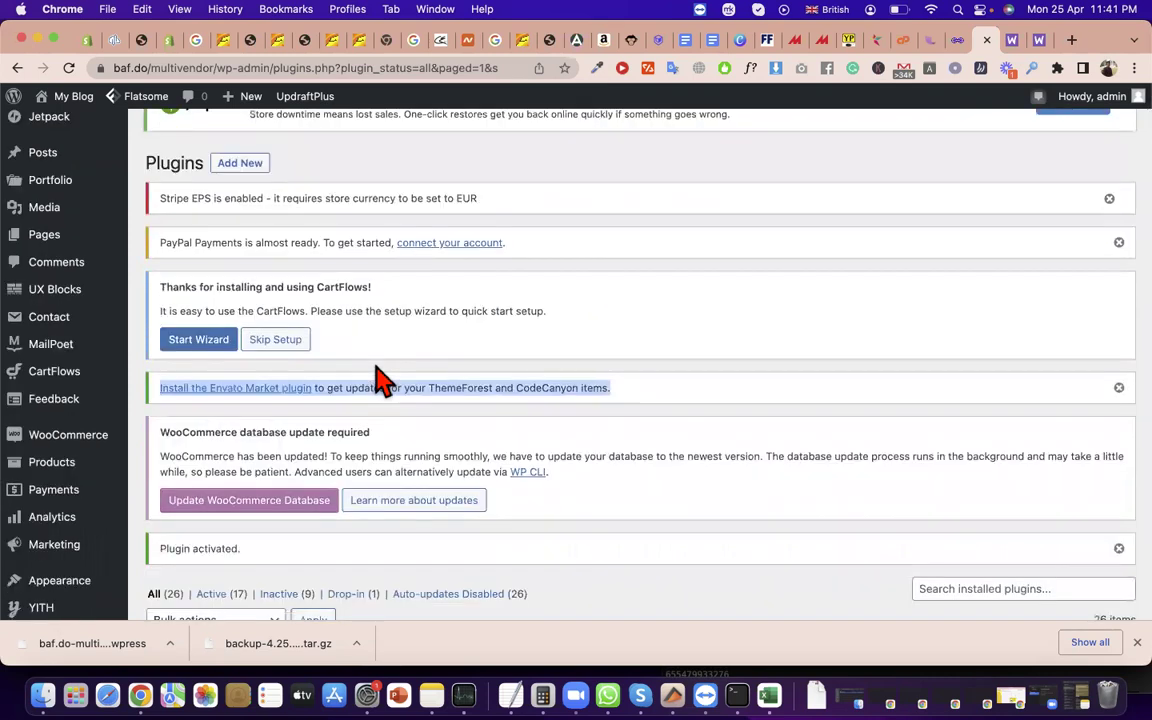
scroll(380, 380, down, 4)
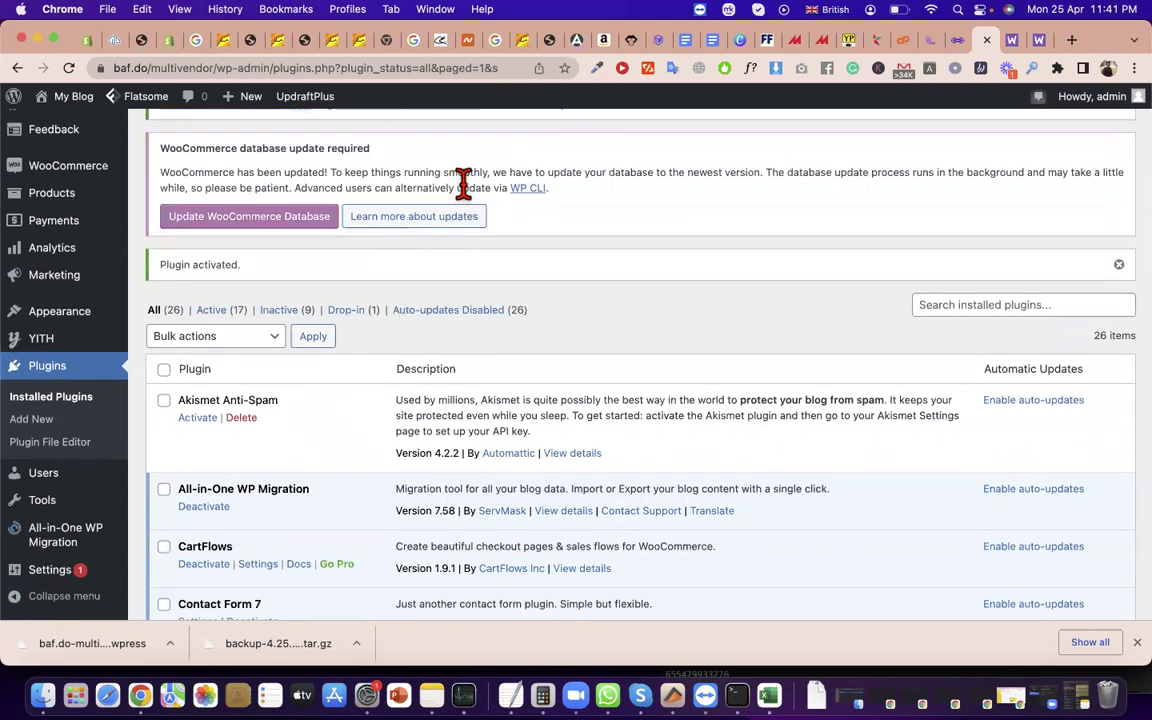
triple_click(463, 182)
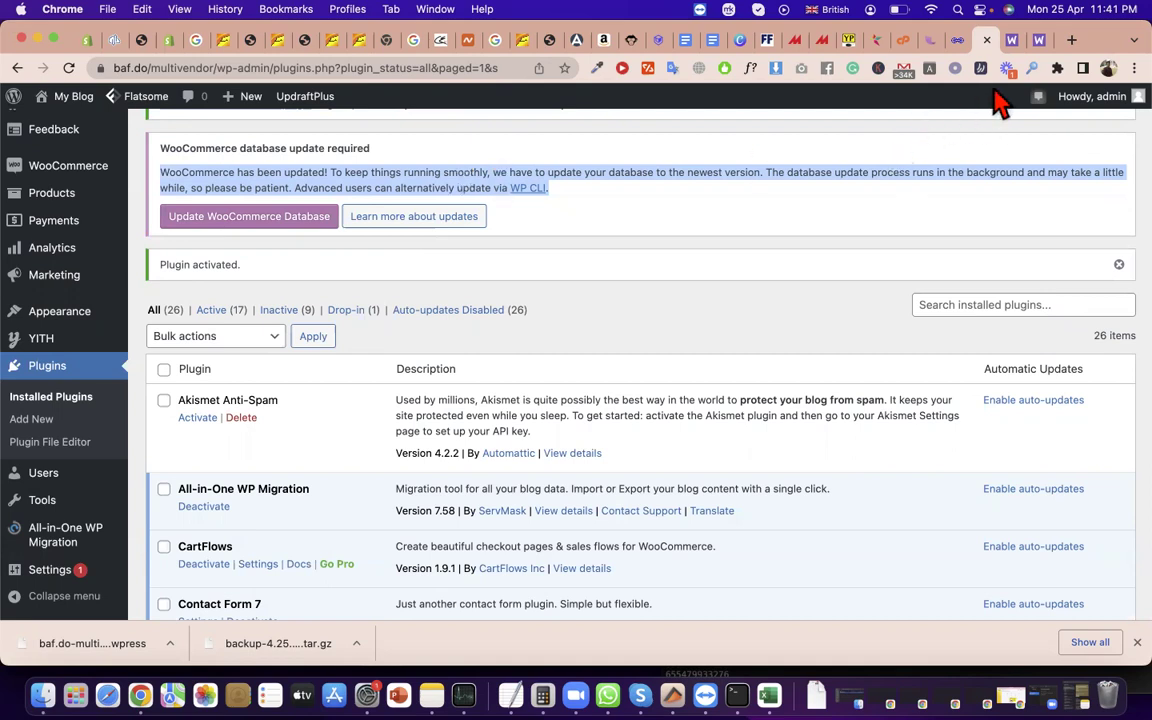
- Add the line "1. sales funnel or sales landing page" to the online notepad, several blank lines below the thirve architect entry
click(930, 40)
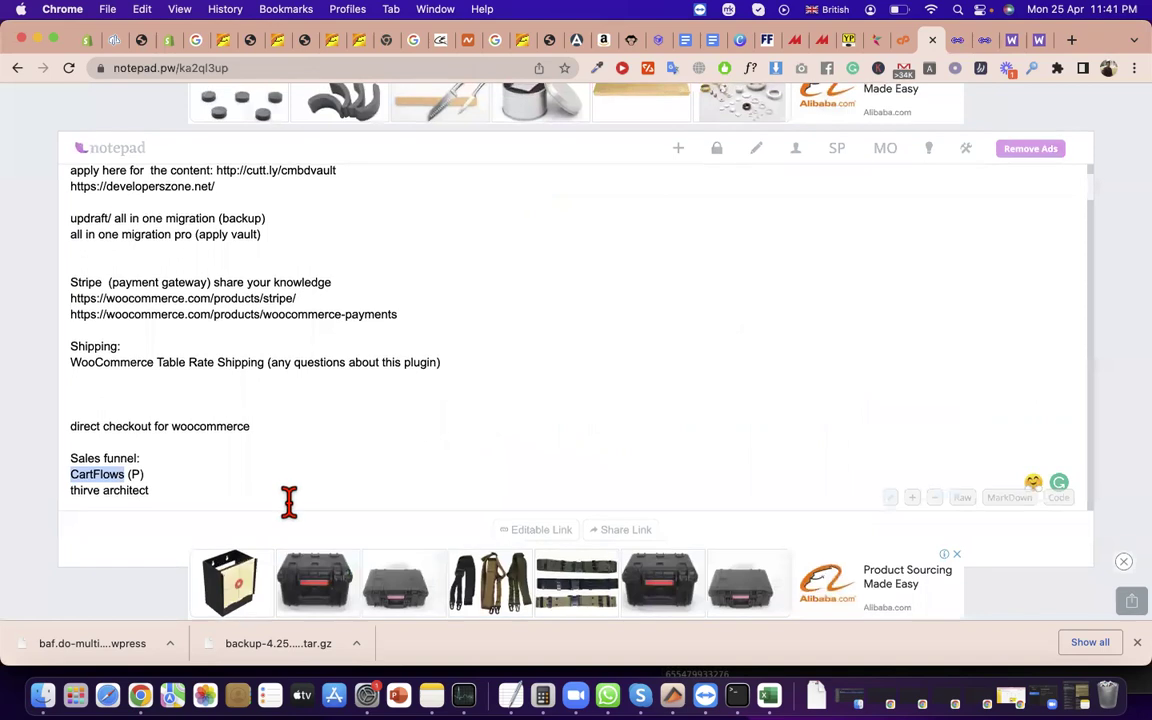
key(Return)
key(Return)
key(Return)
key(Return)
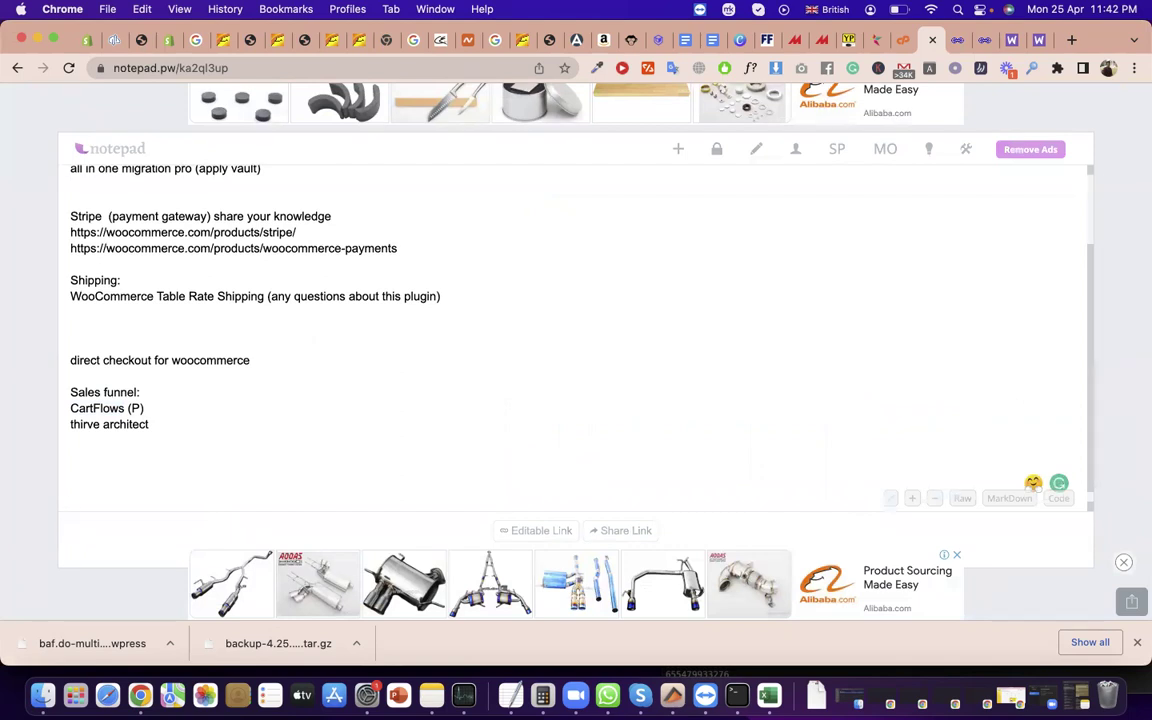
key(Return)
key(Return)
key(Return)
key(Return)
text(1. s)
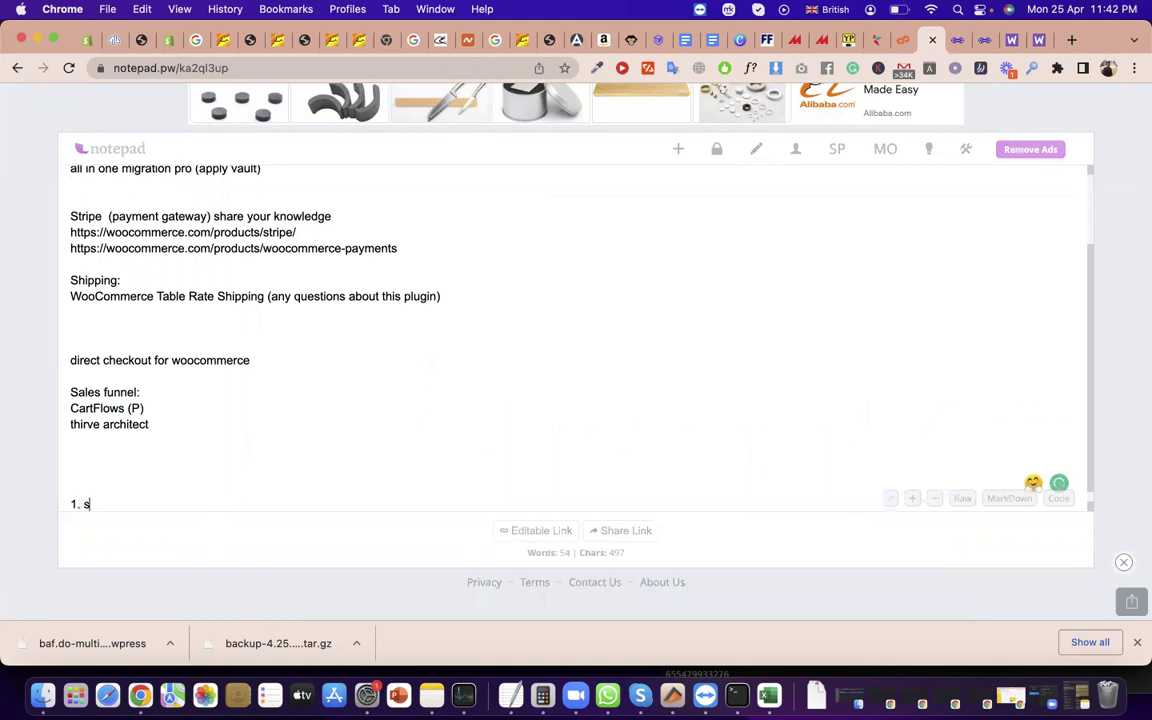
text(ales funnel or sales landing page)
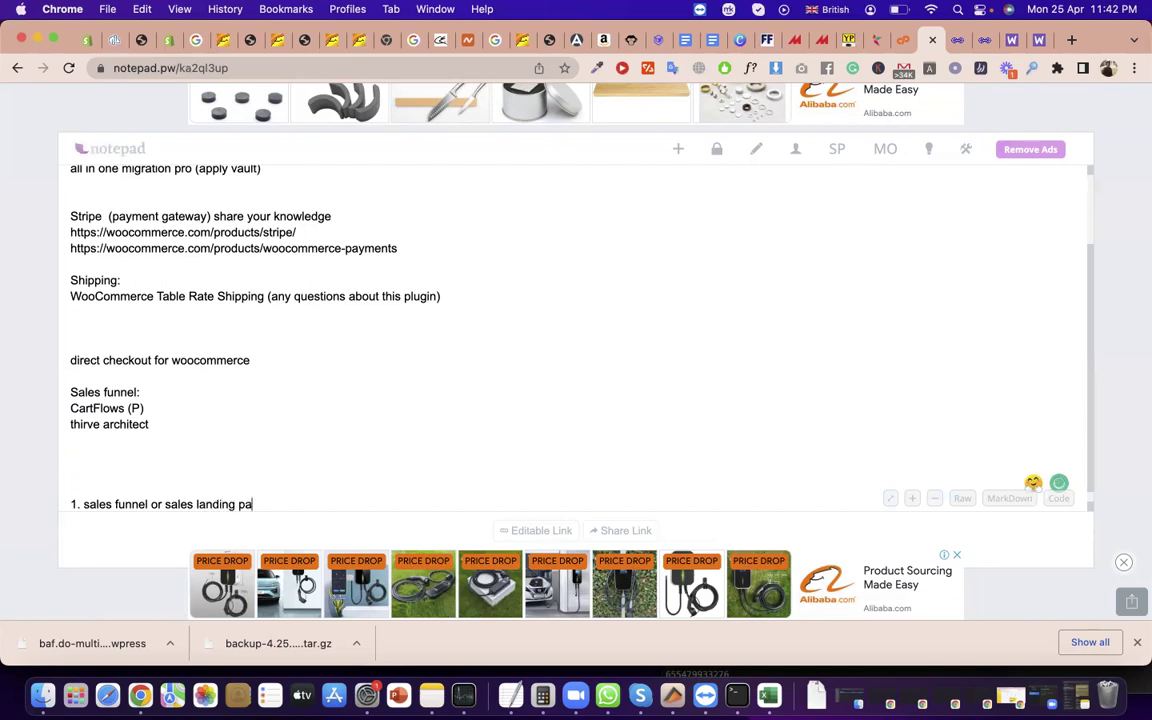
- Add a second numbered line to the notepad reading "2. Custom email template design"
key(Return)
text(2.)
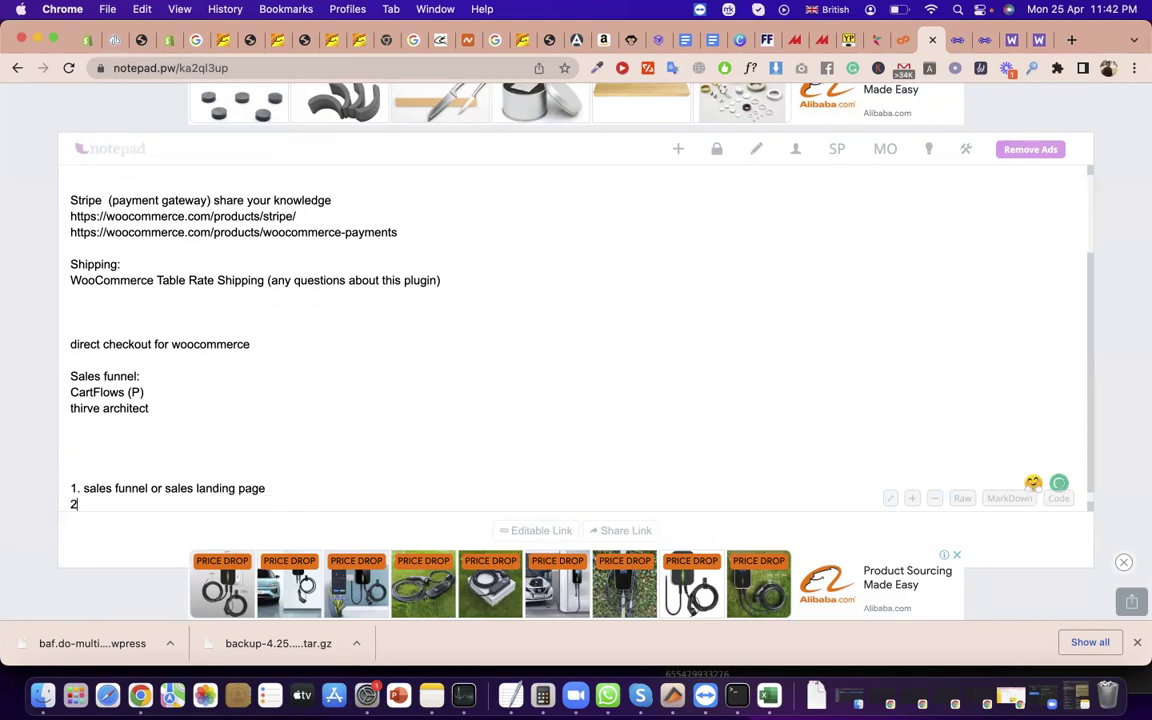
text( email template design)
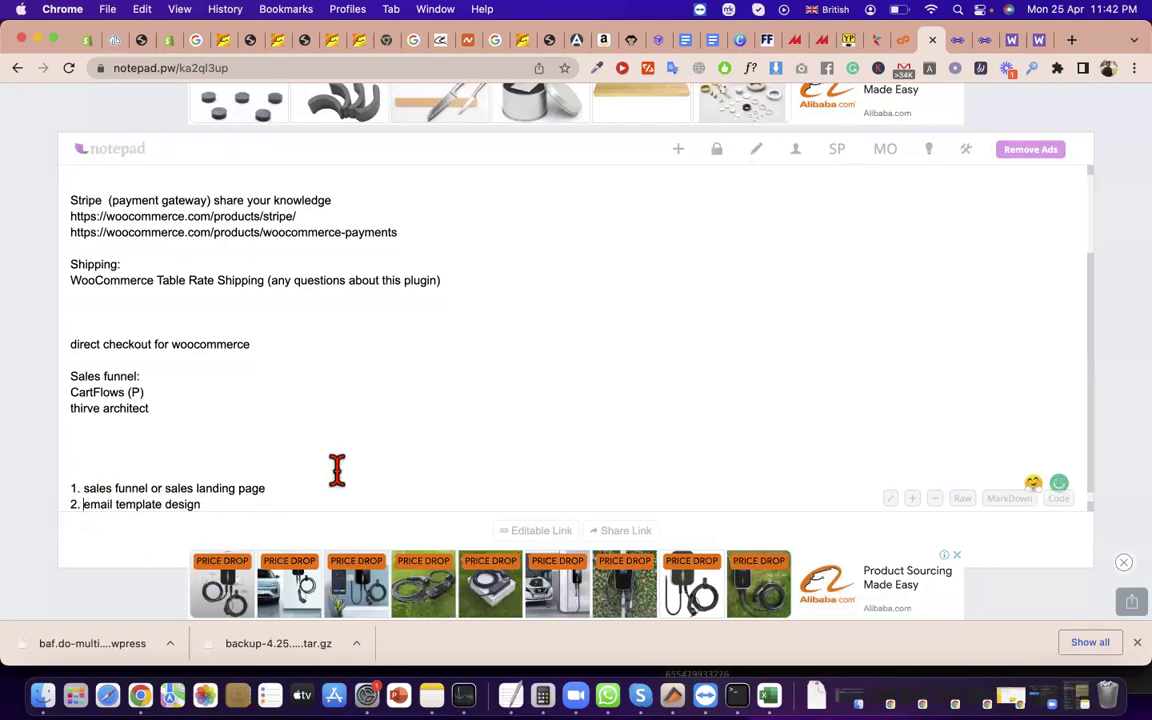
text(Custom)
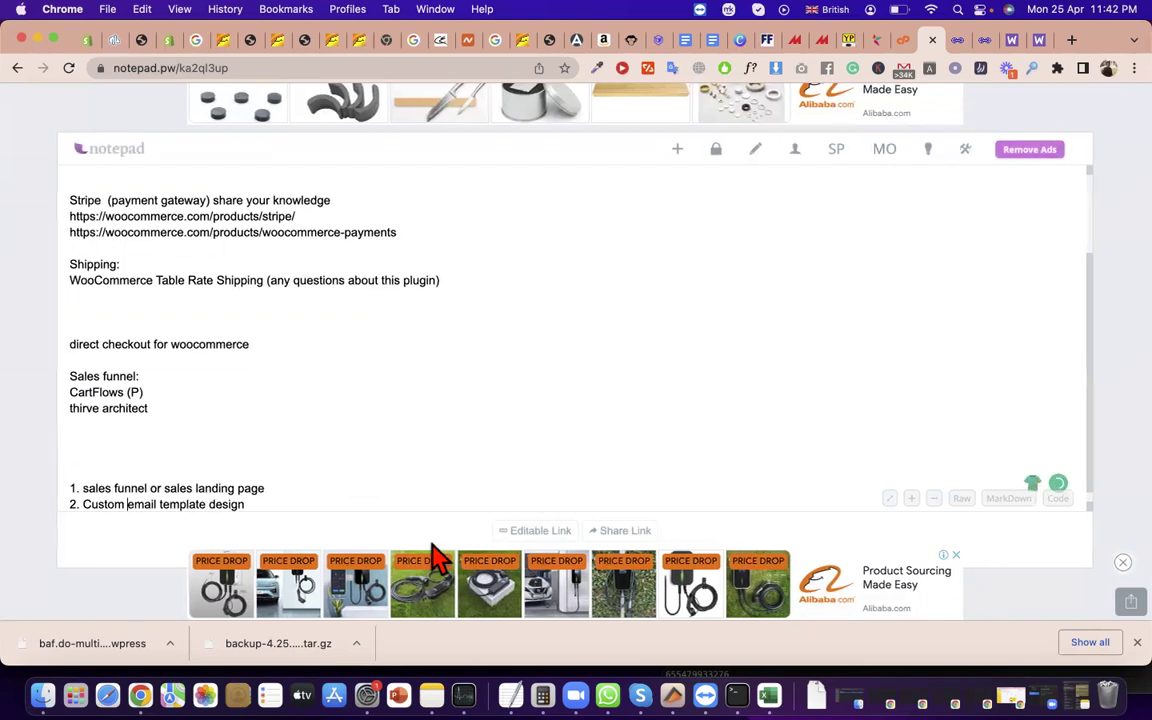
click(246, 503)
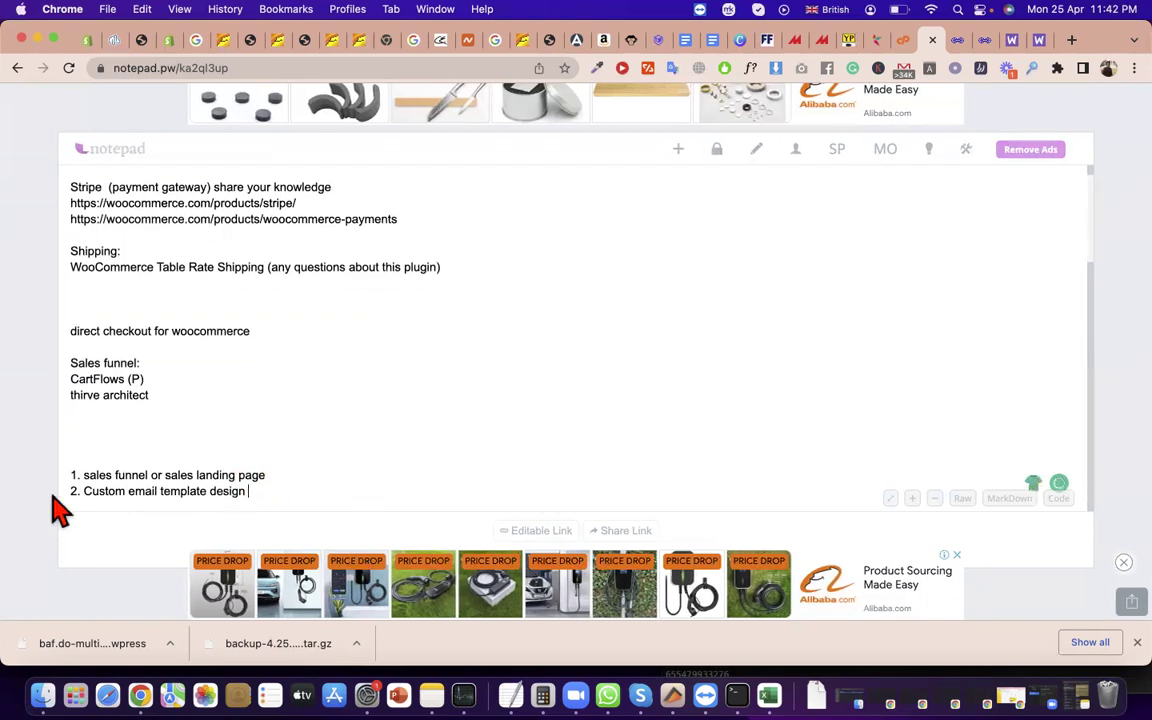
- Go over the two numbered notepad lines on sales funnels or landing pages and custom email template design
drag(60, 510, 62, 465)
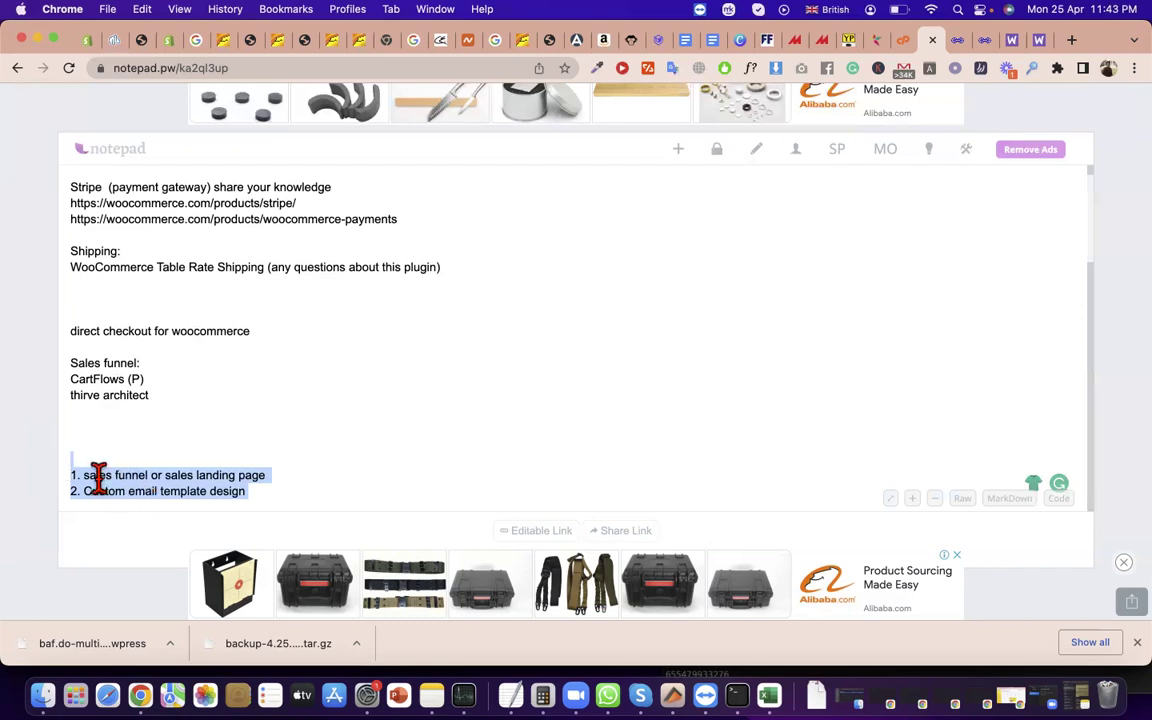
triple_click(95, 478)
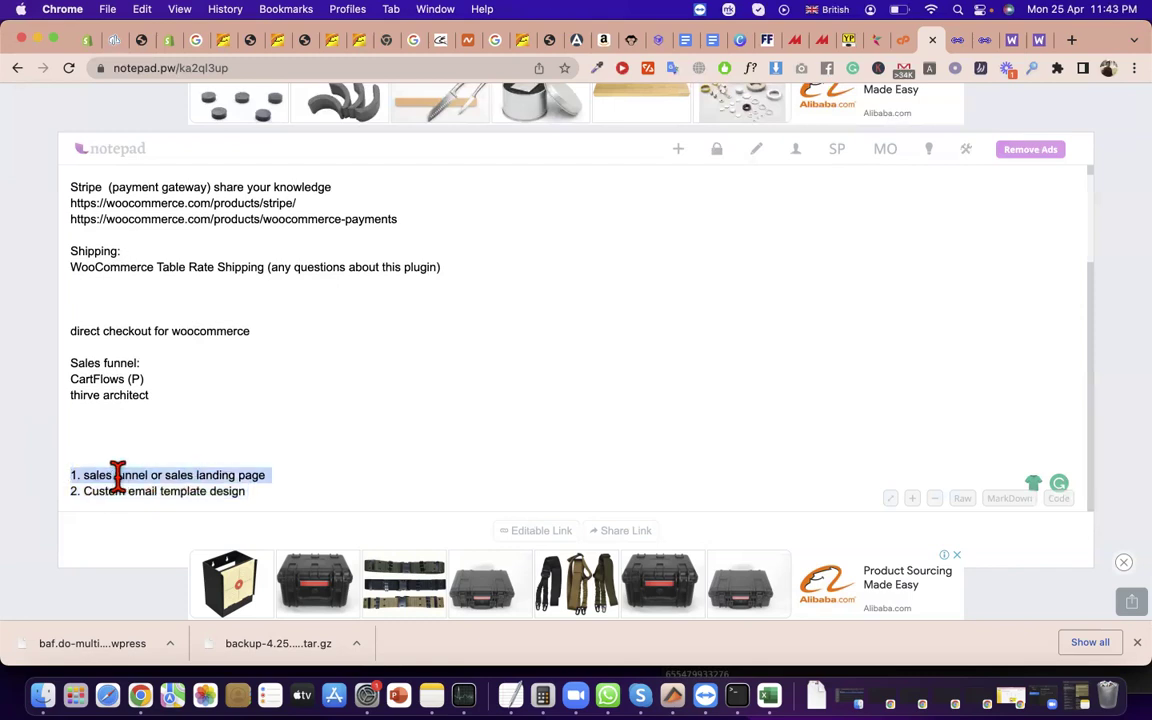
double_click(120, 476)
click(220, 476)
double_click(220, 476)
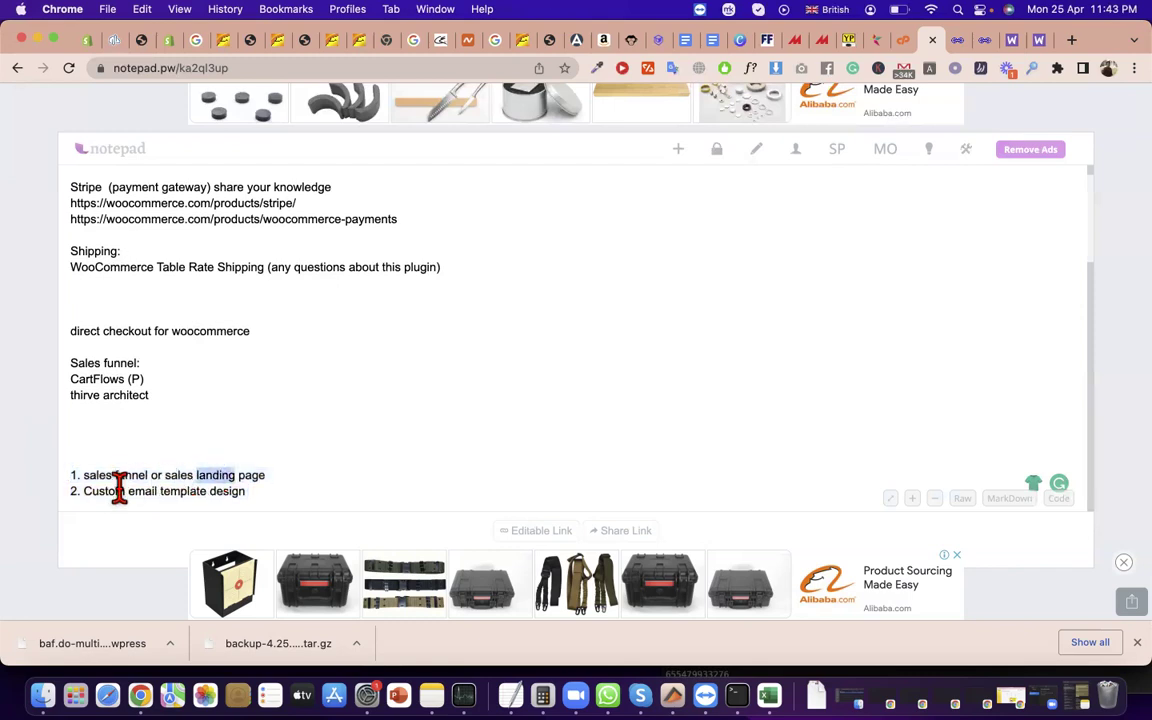
double_click(99, 492)
triple_click(176, 492)
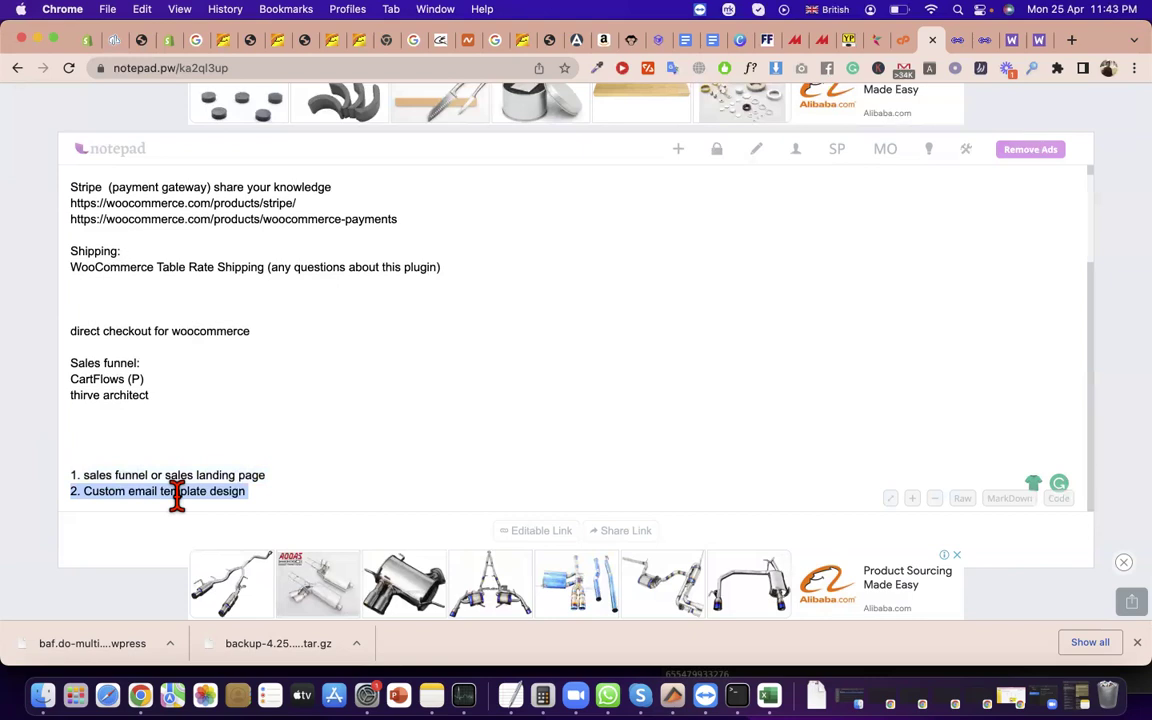
drag(288, 494, 73, 481)
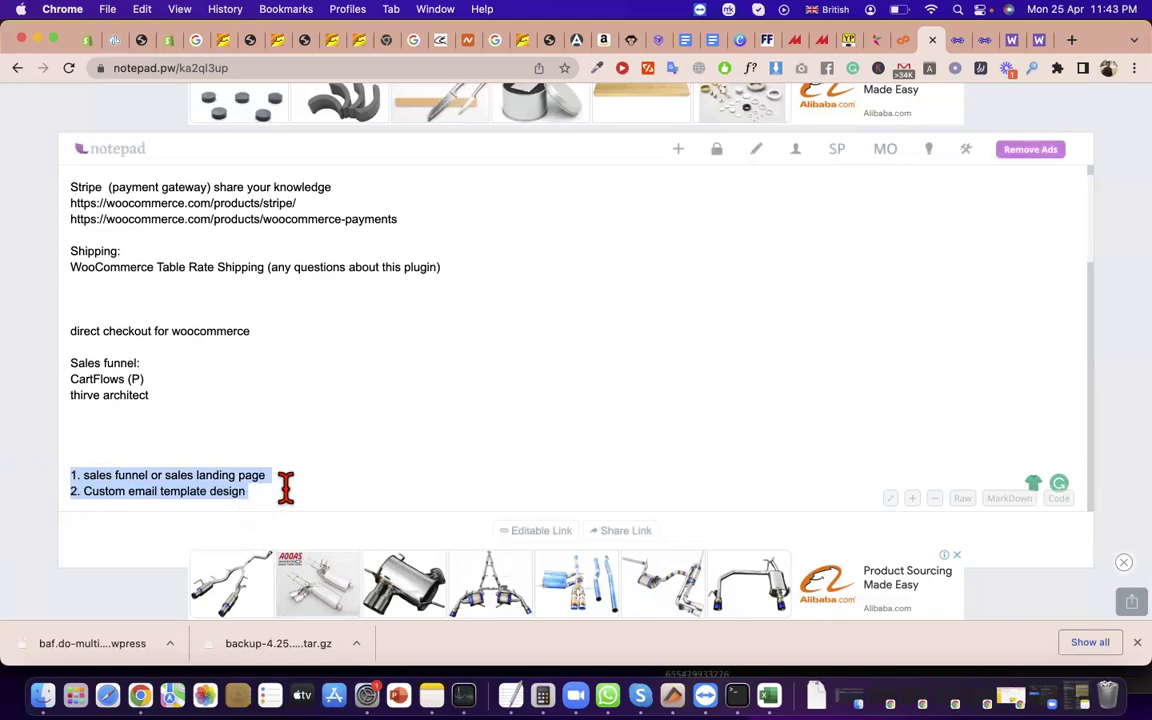
- Return to the multivendor site's installed plugins list and open the settings of the CartFlows plugin
click(988, 41)
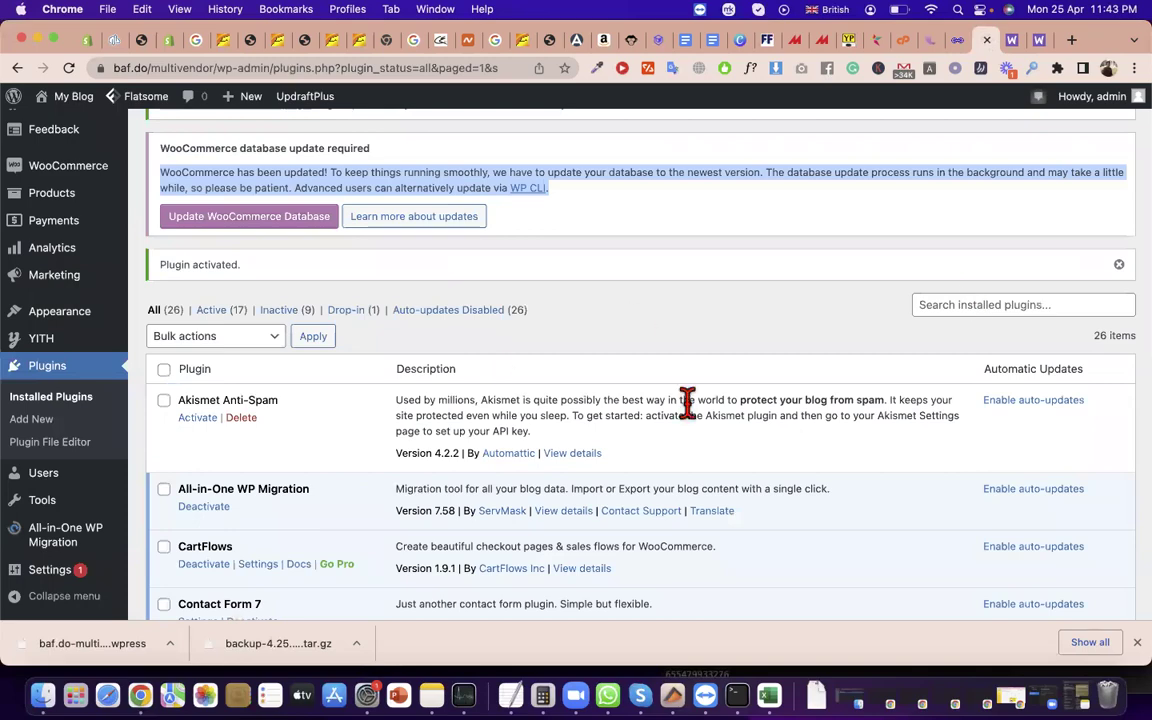
scroll(850, 245, down, 5)
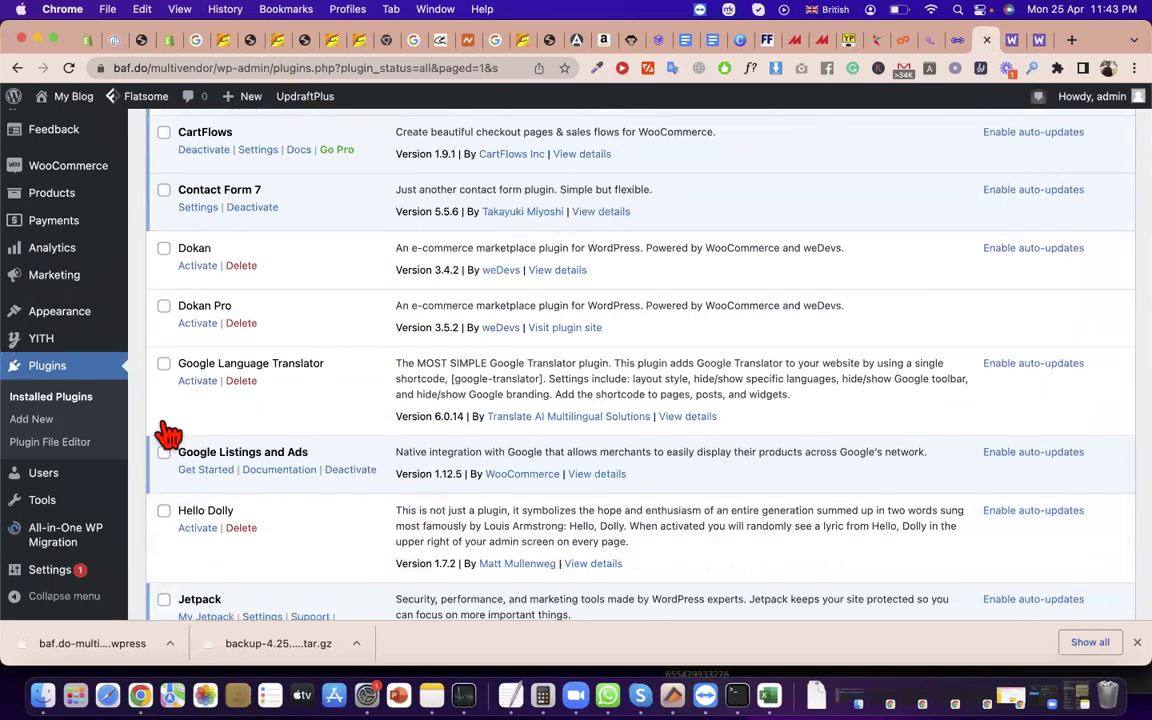
scroll(228, 418, down, 4)
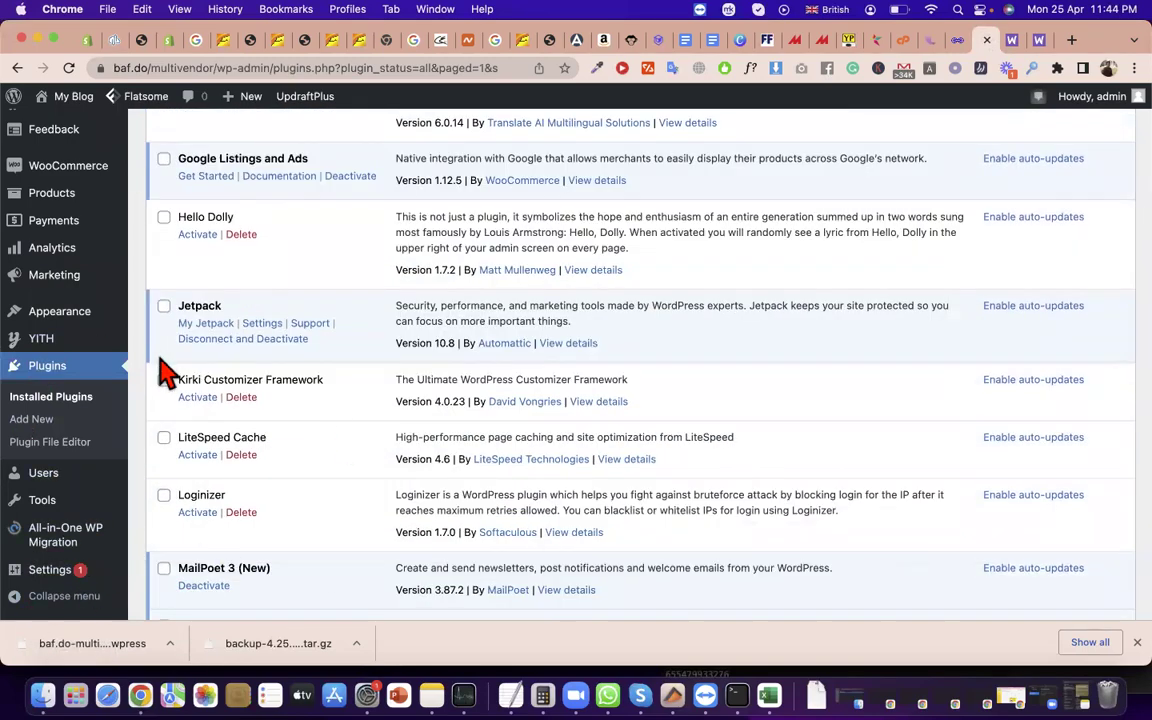
scroll(250, 340, up, 4)
scroll(375, 360, up, 1)
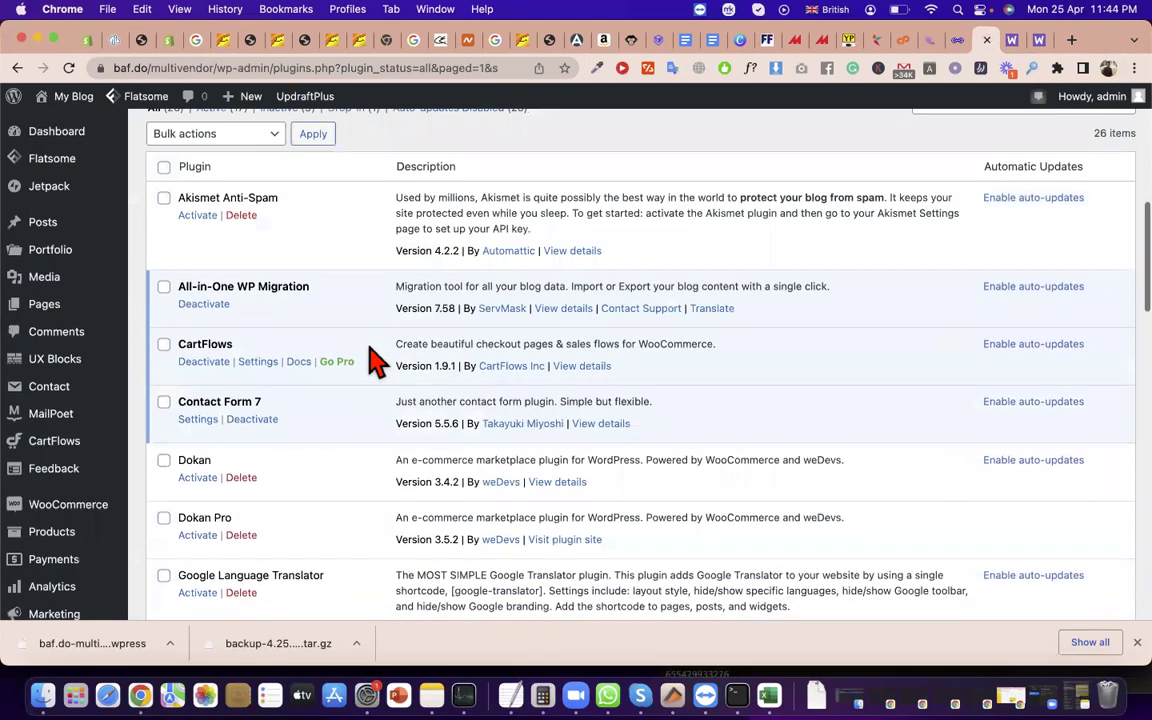
scroll(328, 390, down, 1)
click(256, 339)
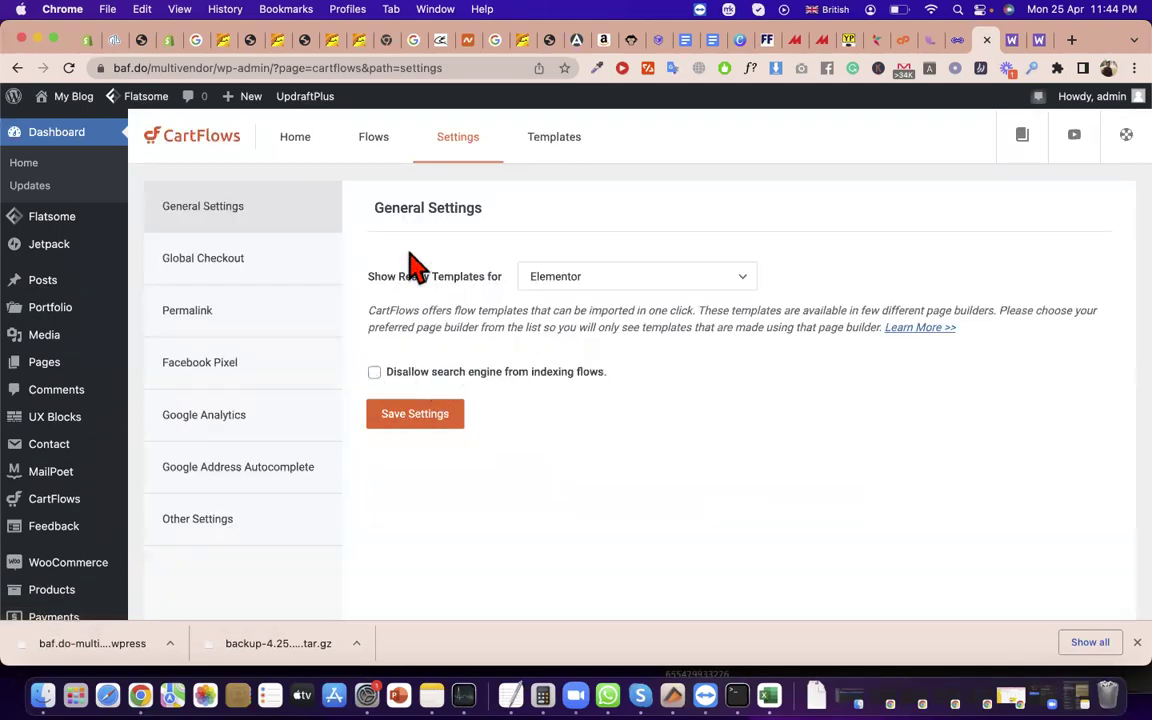
- Examine the Stats Overview on the CartFlows home page, covering total revenue, order bump revenue, offers revenue, total orders and total visits
click(300, 155)
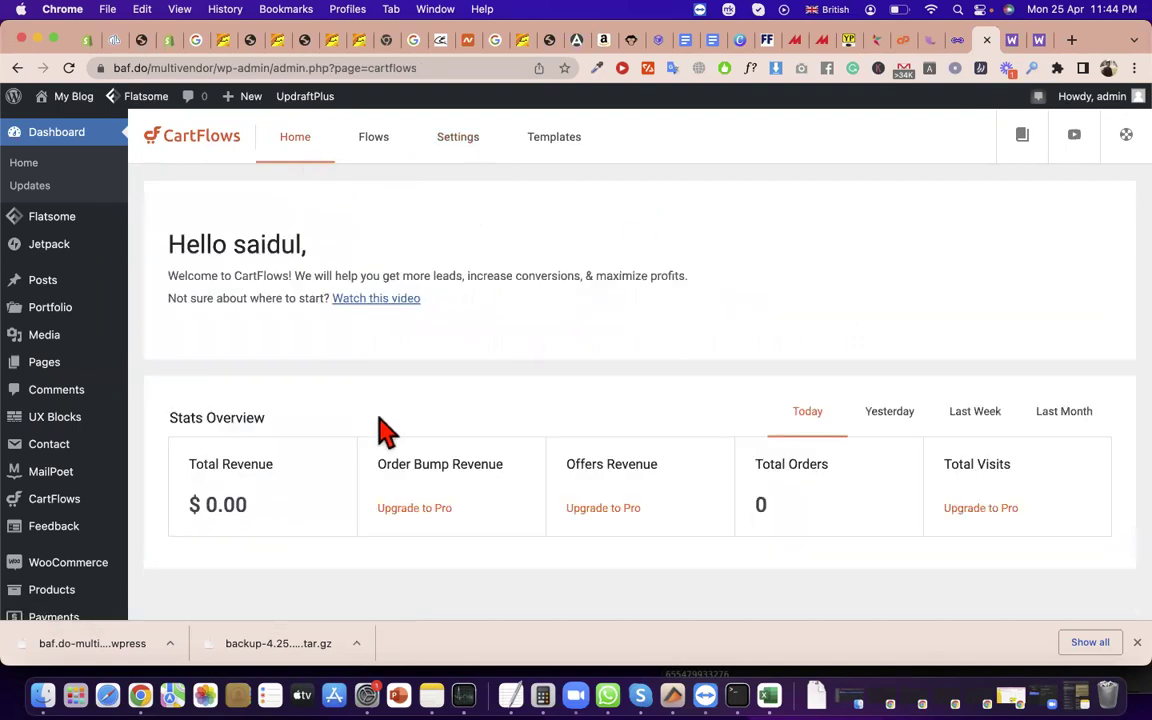
scroll(321, 489, down, 1)
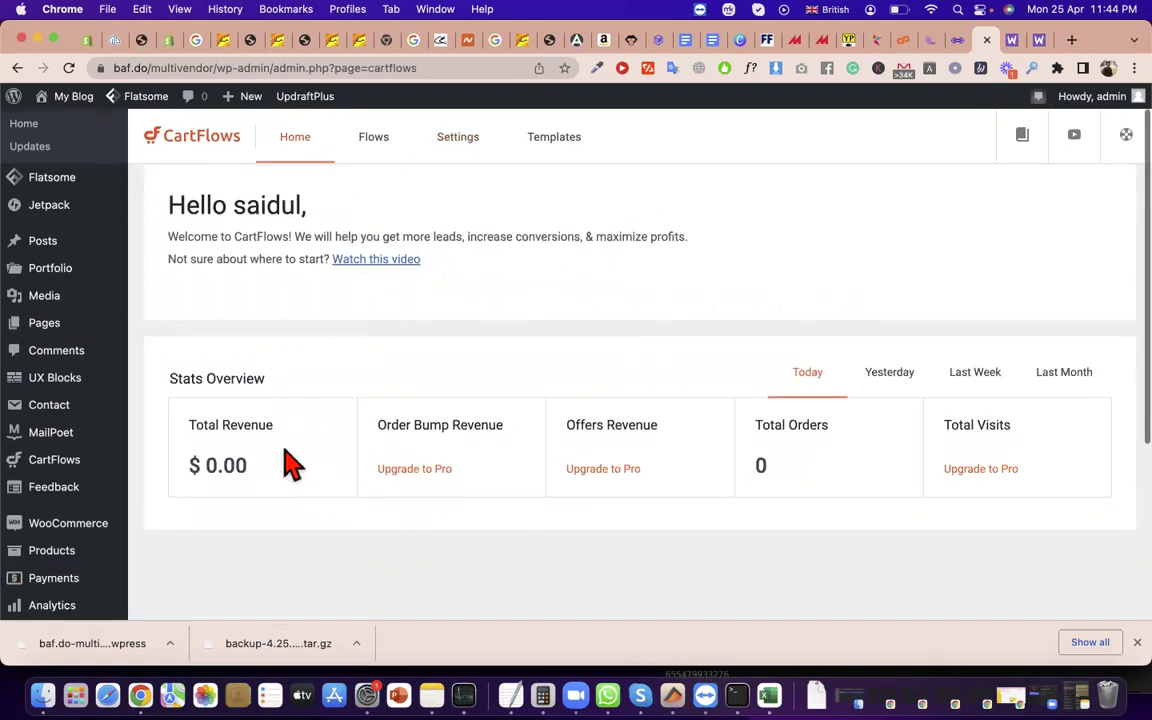
triple_click(218, 417)
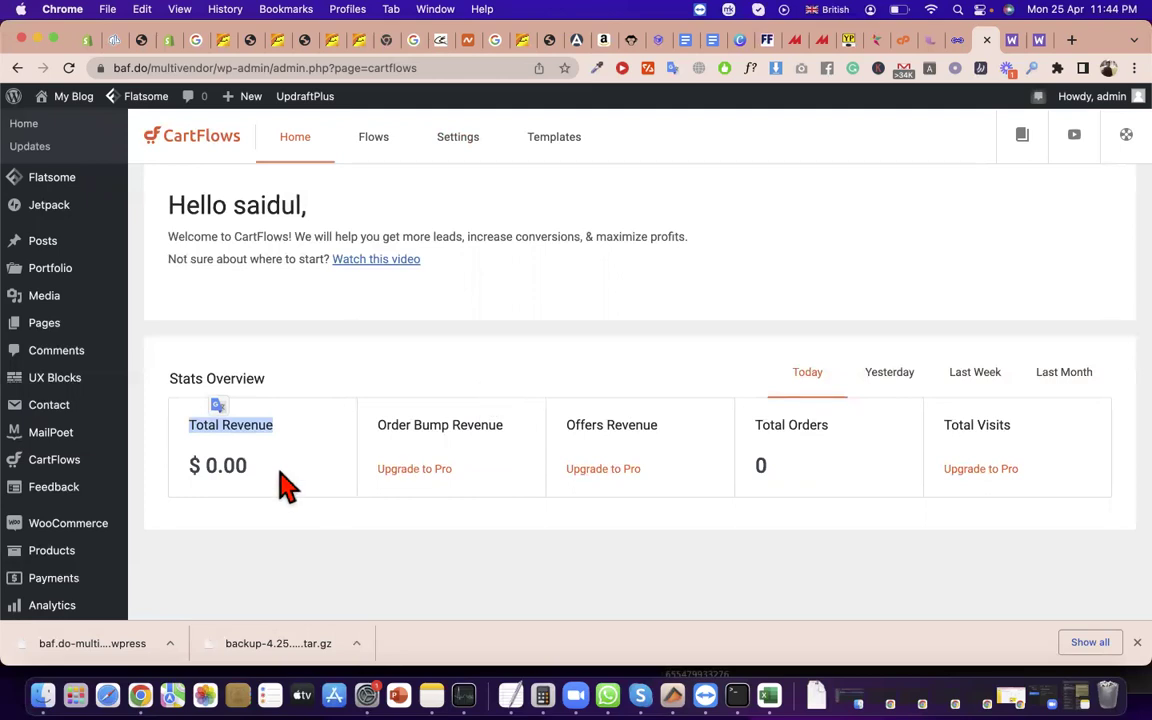
triple_click(237, 453)
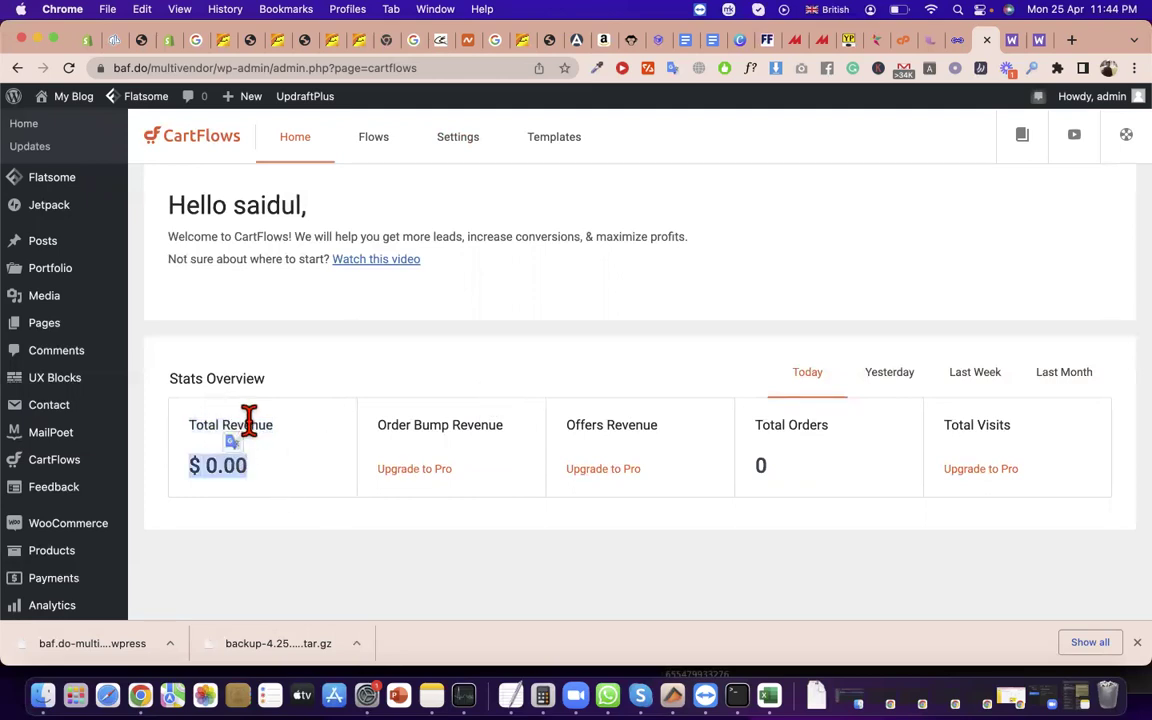
triple_click(246, 424)
drag(257, 478, 185, 429)
click(268, 478)
drag(268, 478, 175, 378)
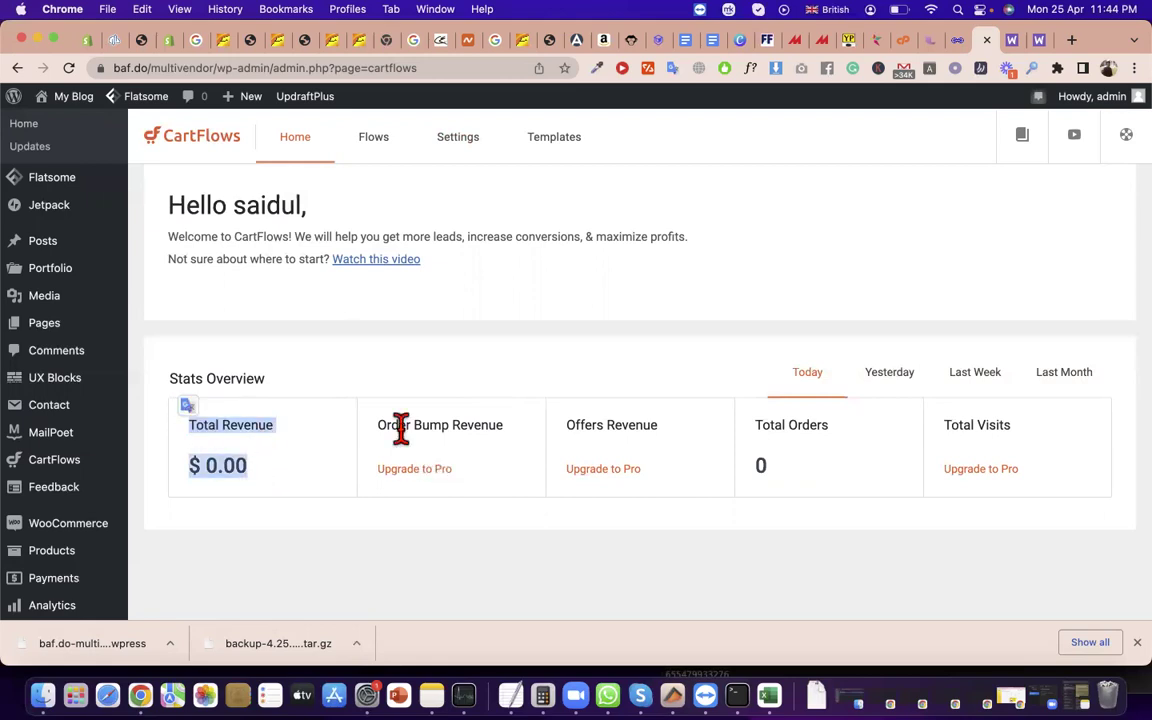
drag(378, 424, 472, 480)
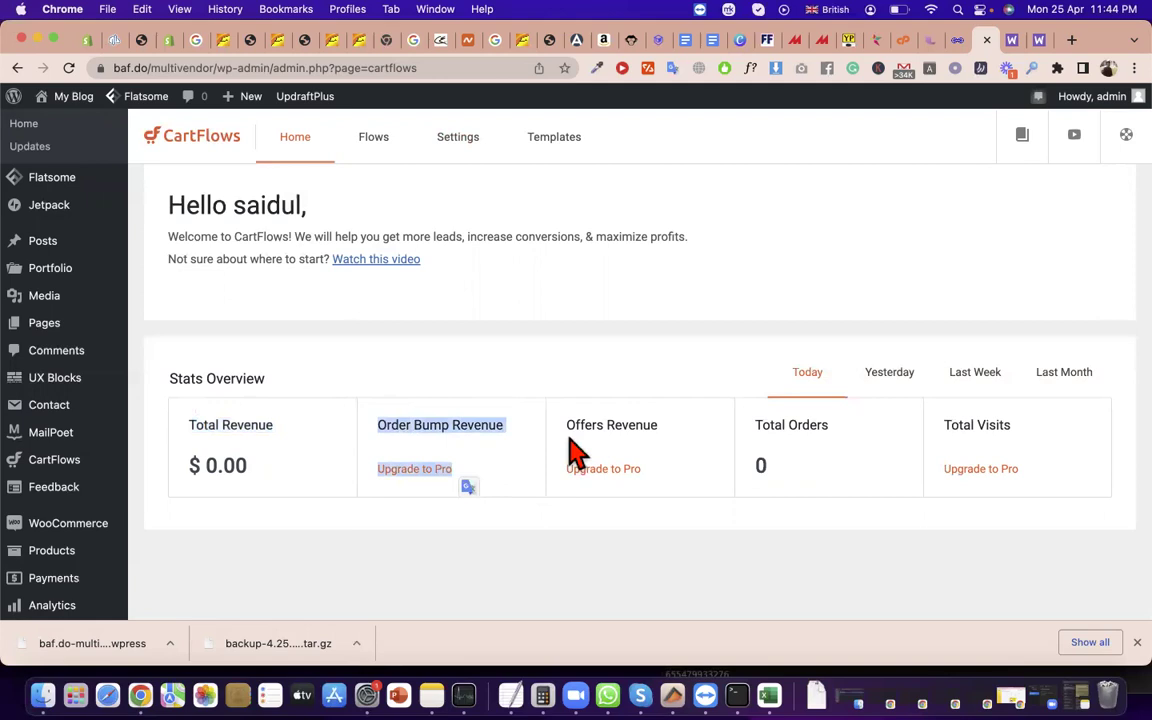
drag(567, 421, 669, 496)
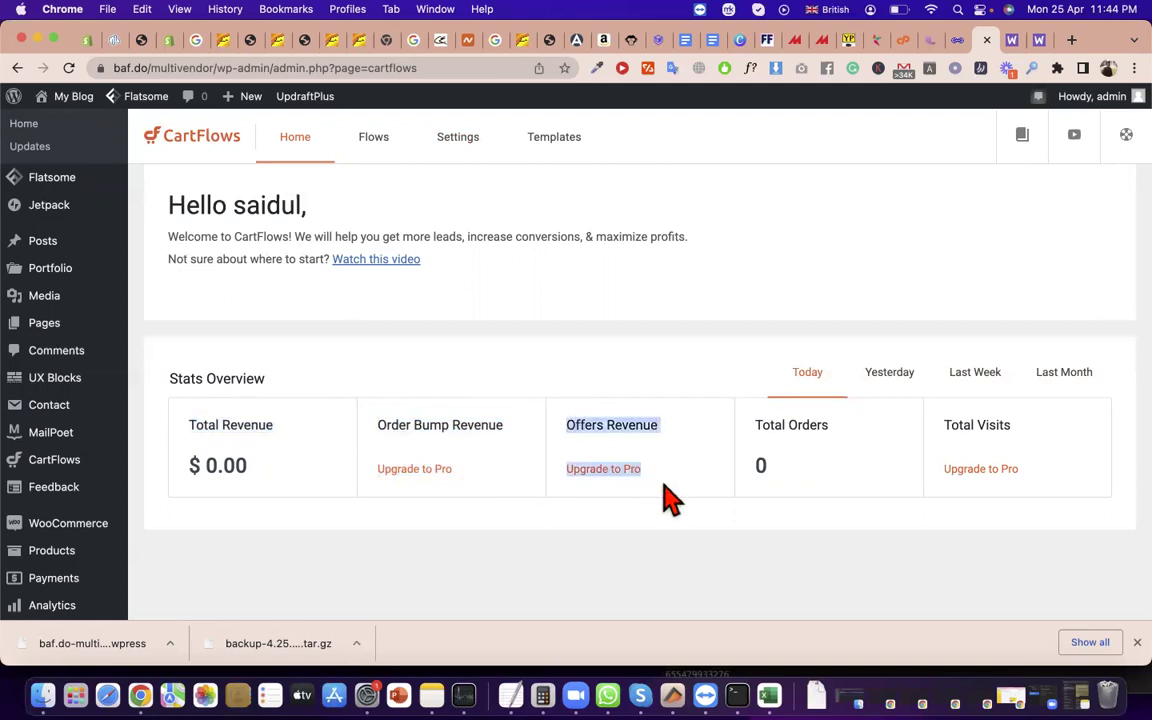
click(760, 434)
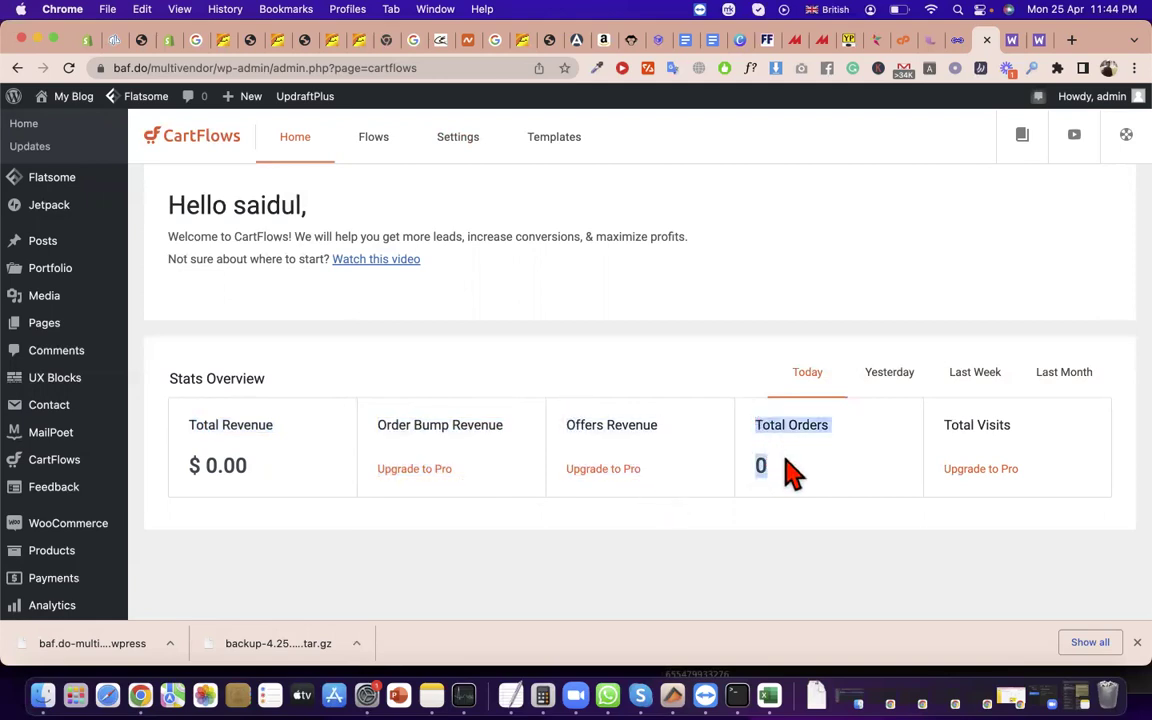
click(946, 424)
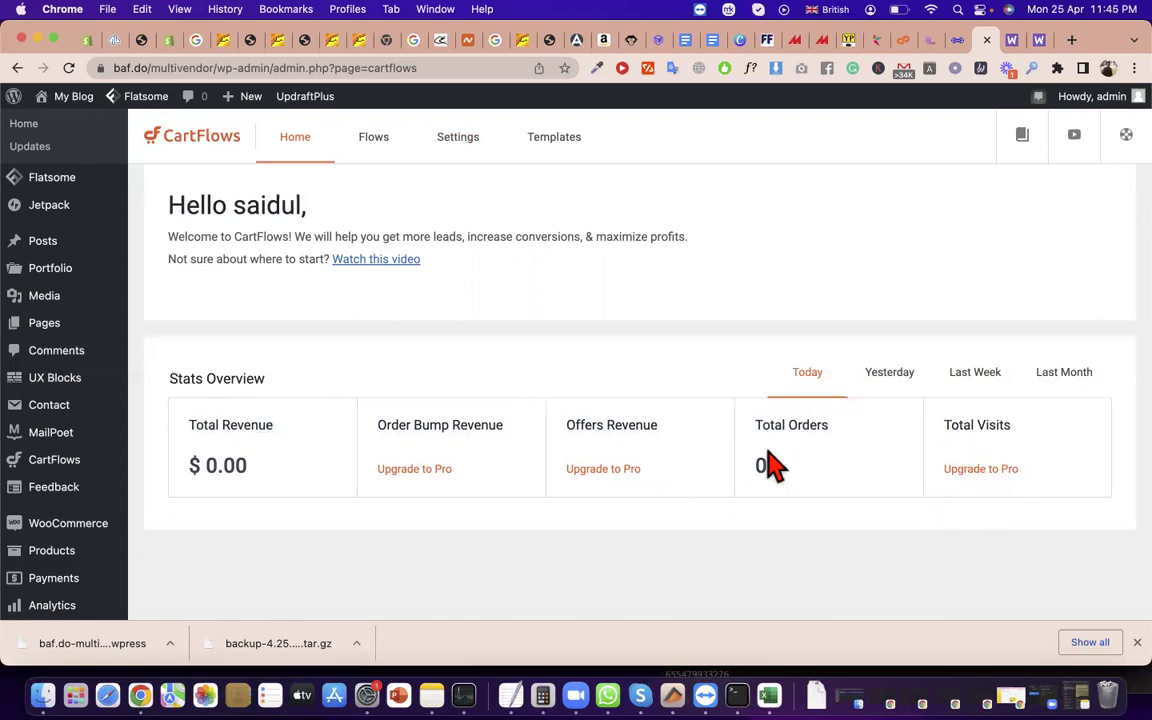
- Create a new CartFlows flow from scratch named "eid offer sales page"
click(376, 148)
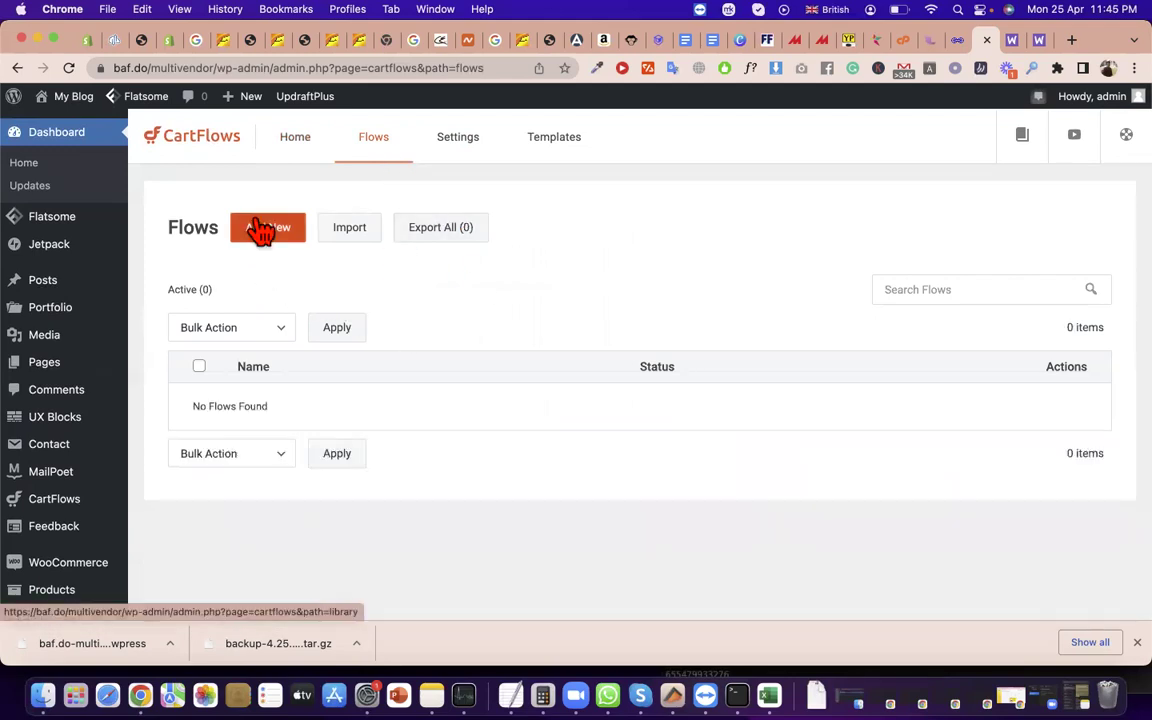
click(264, 230)
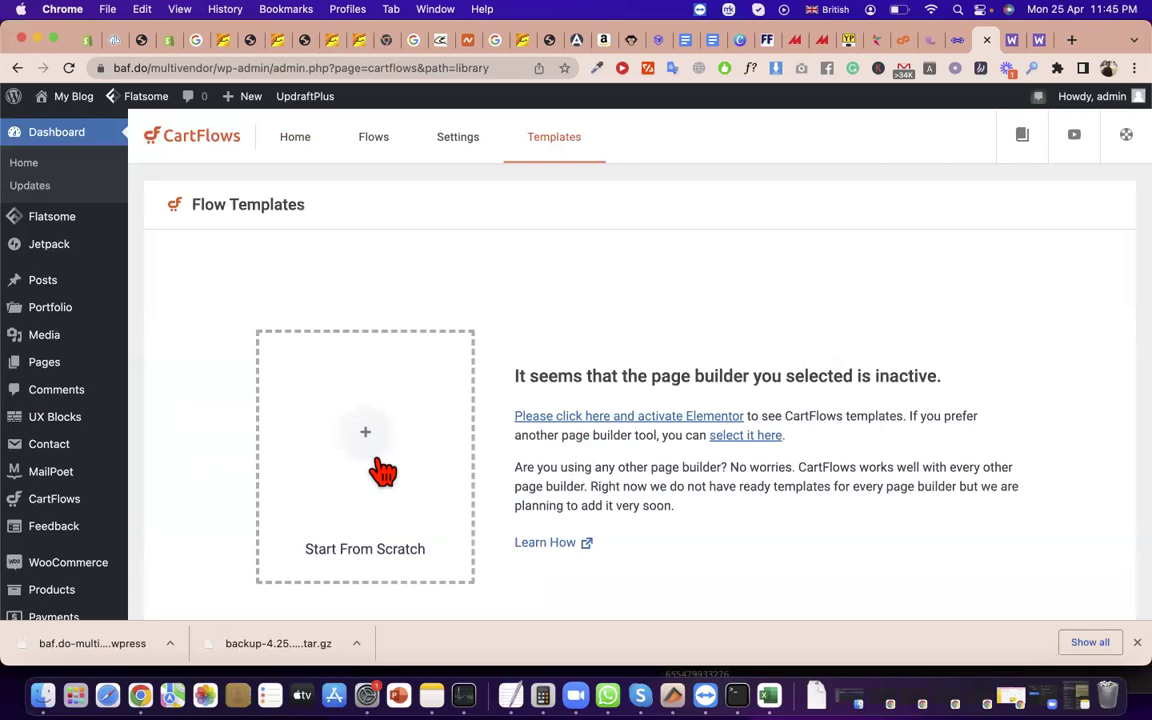
scroll(383, 470, down, 3)
click(375, 380)
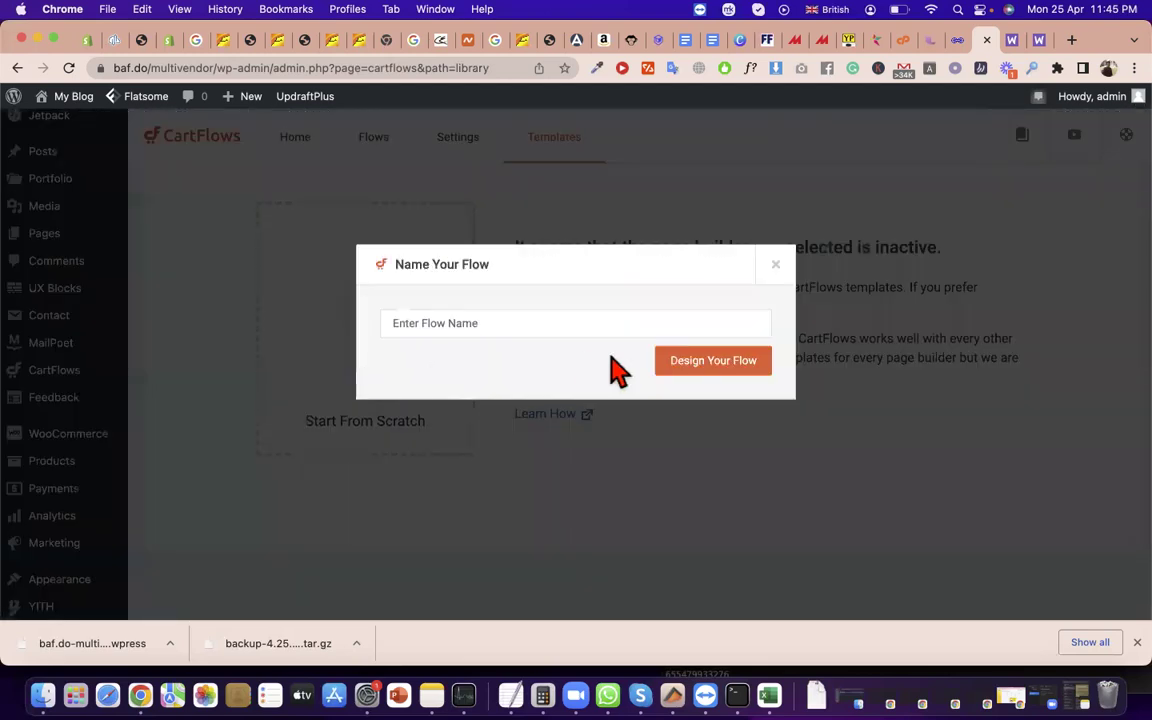
click(545, 321)
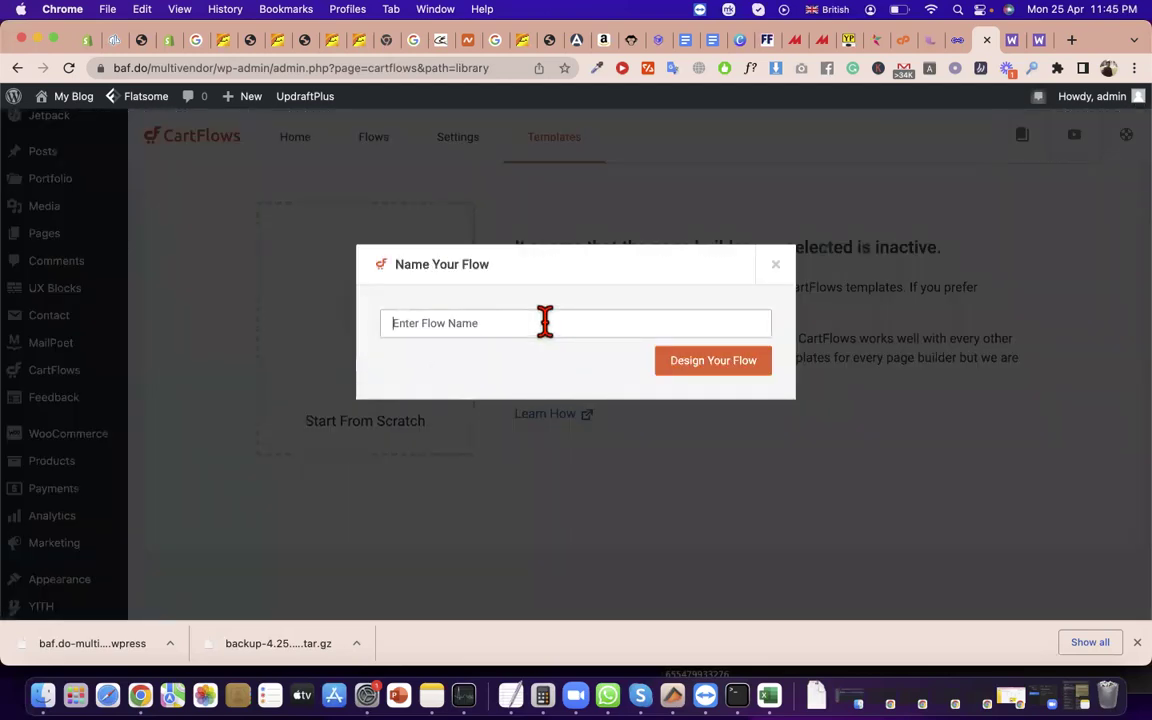
text(eid offer sales page)
click(712, 378)
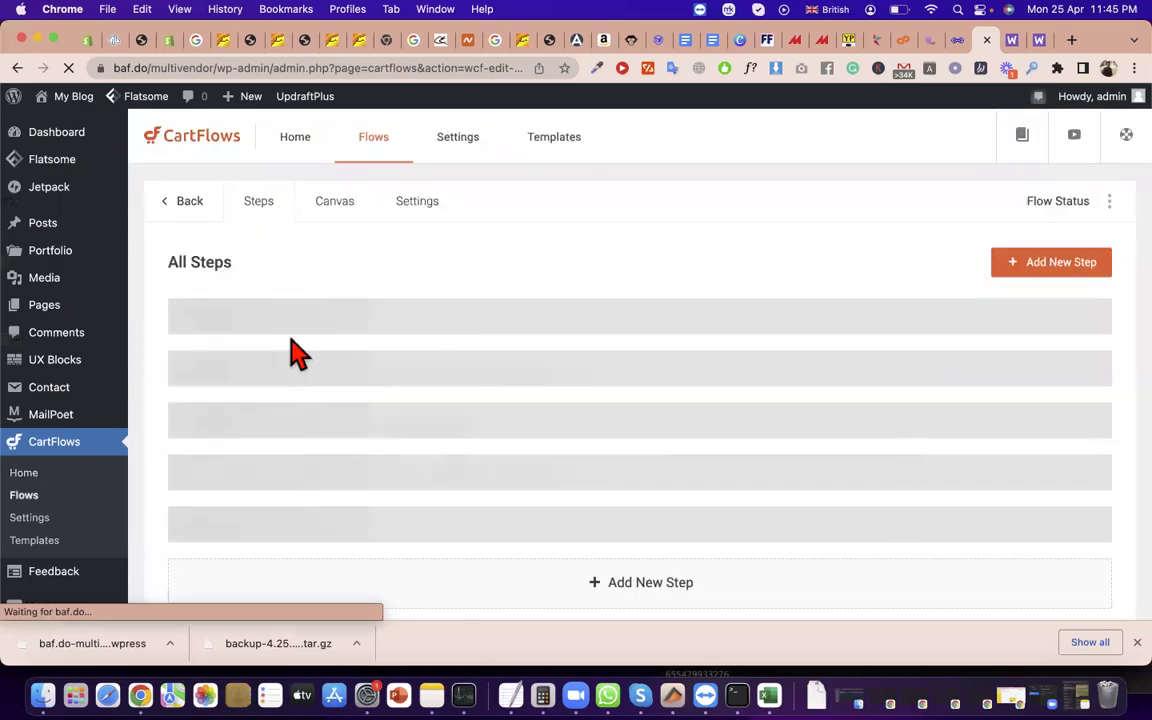
- Review the steps of the eid offer sales page flow and view its Sales Landing page in a new browser tab
scroll(590, 418, down, 1)
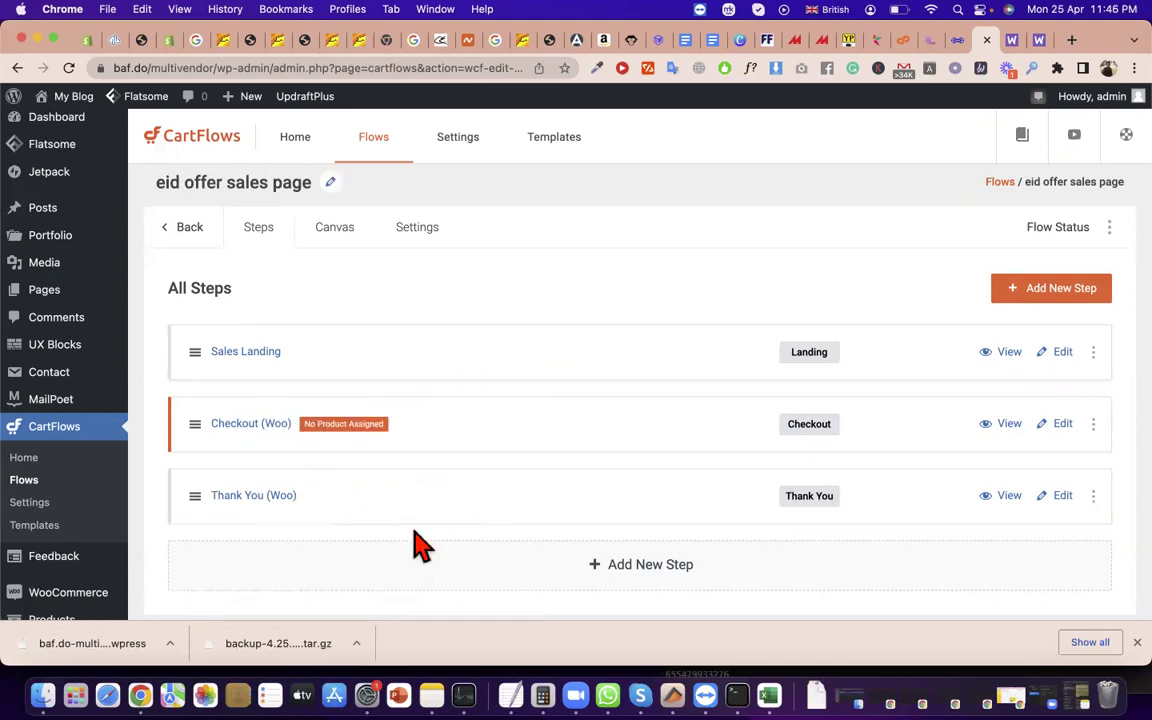
right_click(999, 370)
click(928, 365)
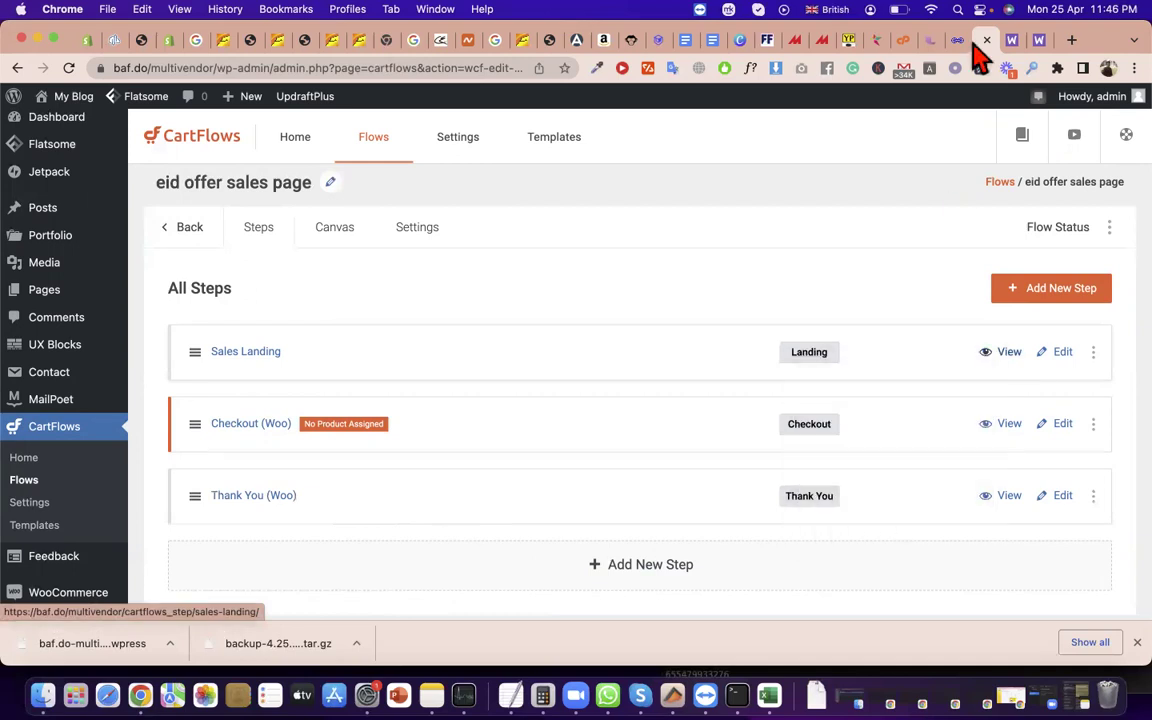
click(988, 42)
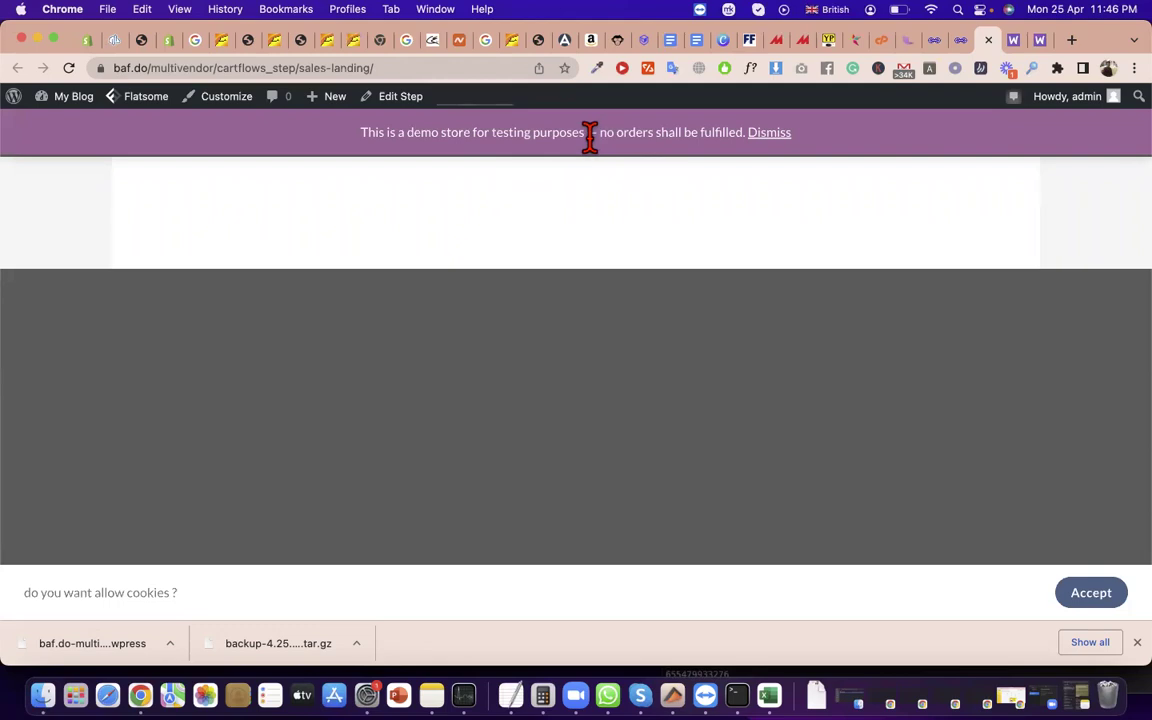
- Accept the cookie notice on the Sales Landing page and close the page to return to the flow's steps
triple_click(540, 135)
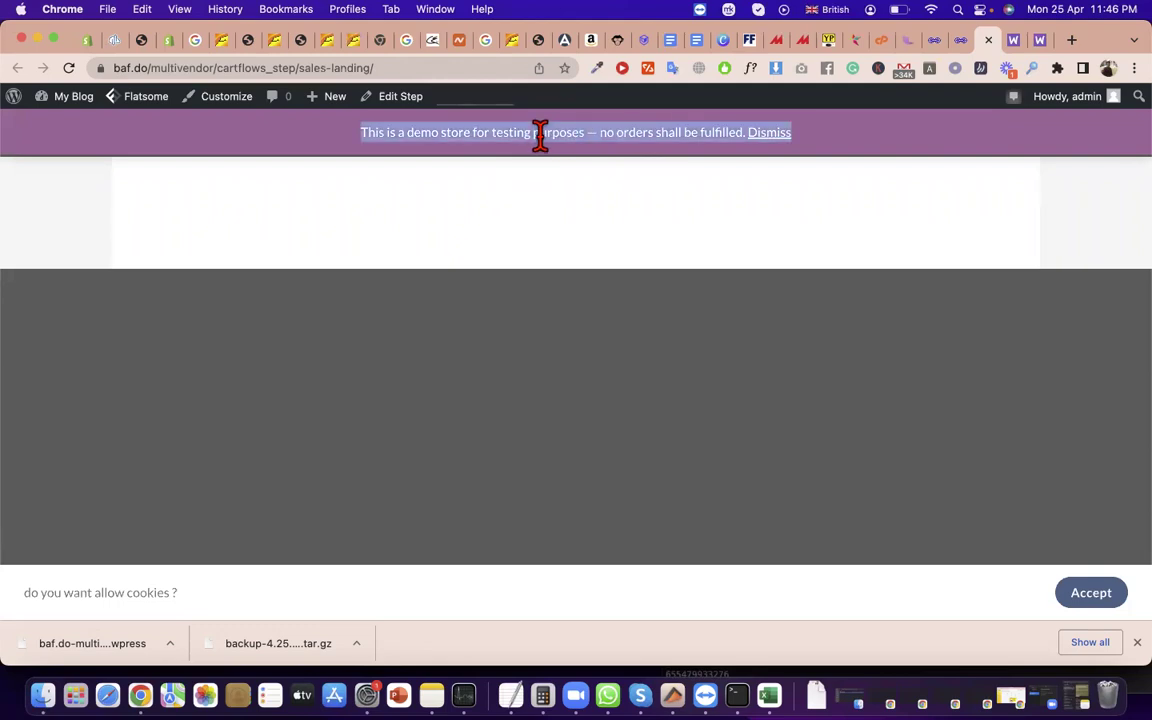
click(1100, 592)
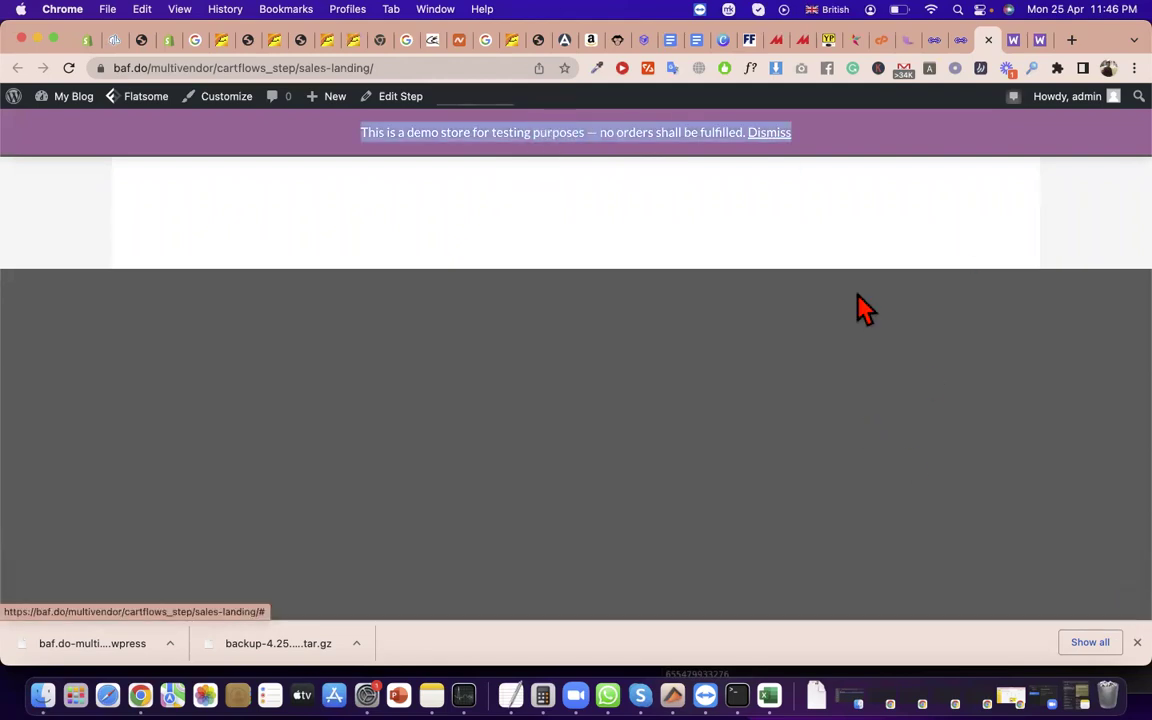
click(988, 40)
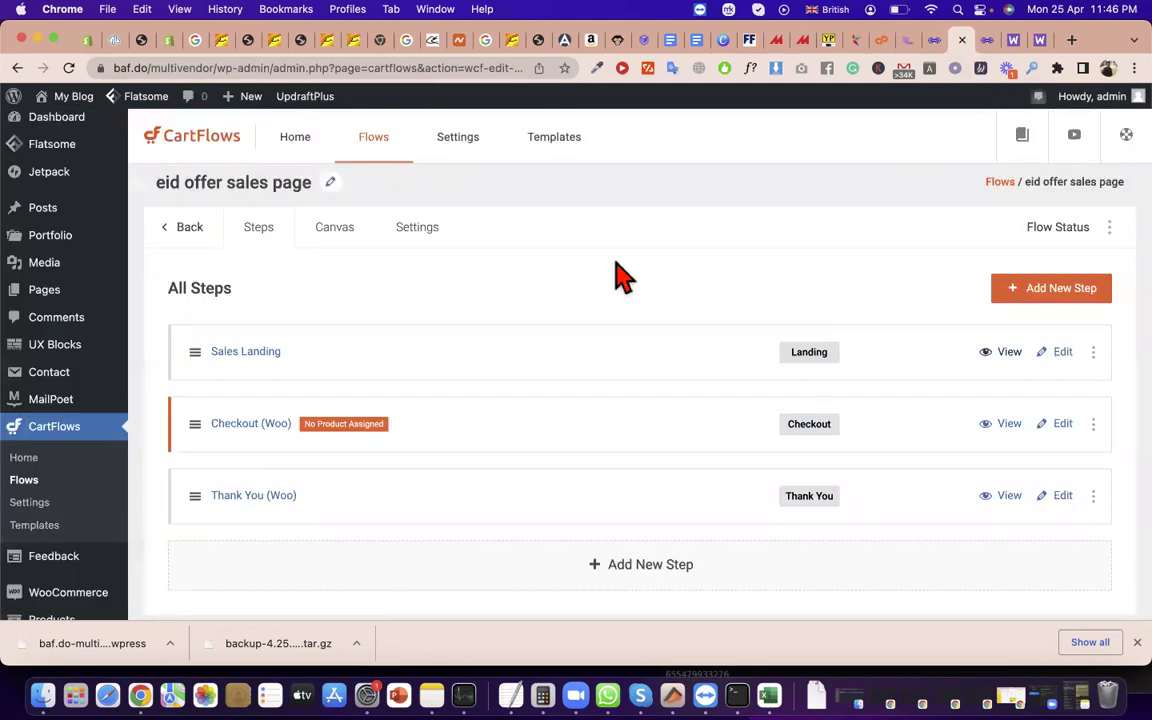
- Open the Sales Landing step's design page, and from its live view dismiss the demo store notice and open the step in the WordPress editor
click(1063, 369)
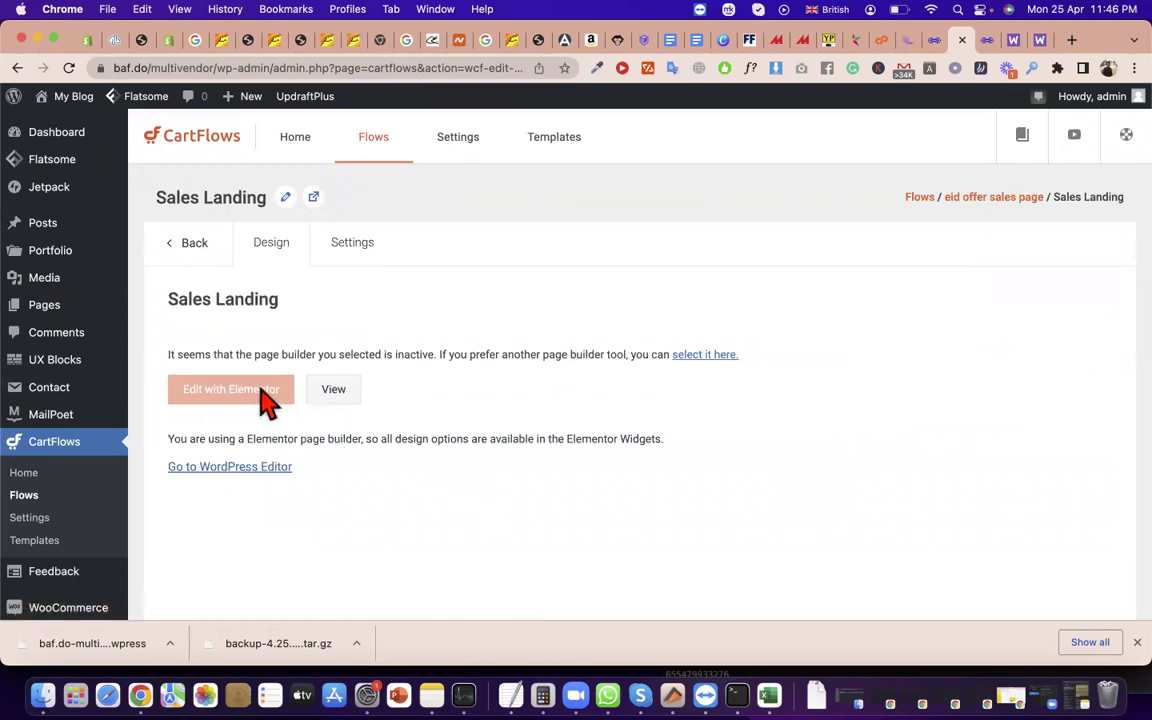
triple_click(266, 350)
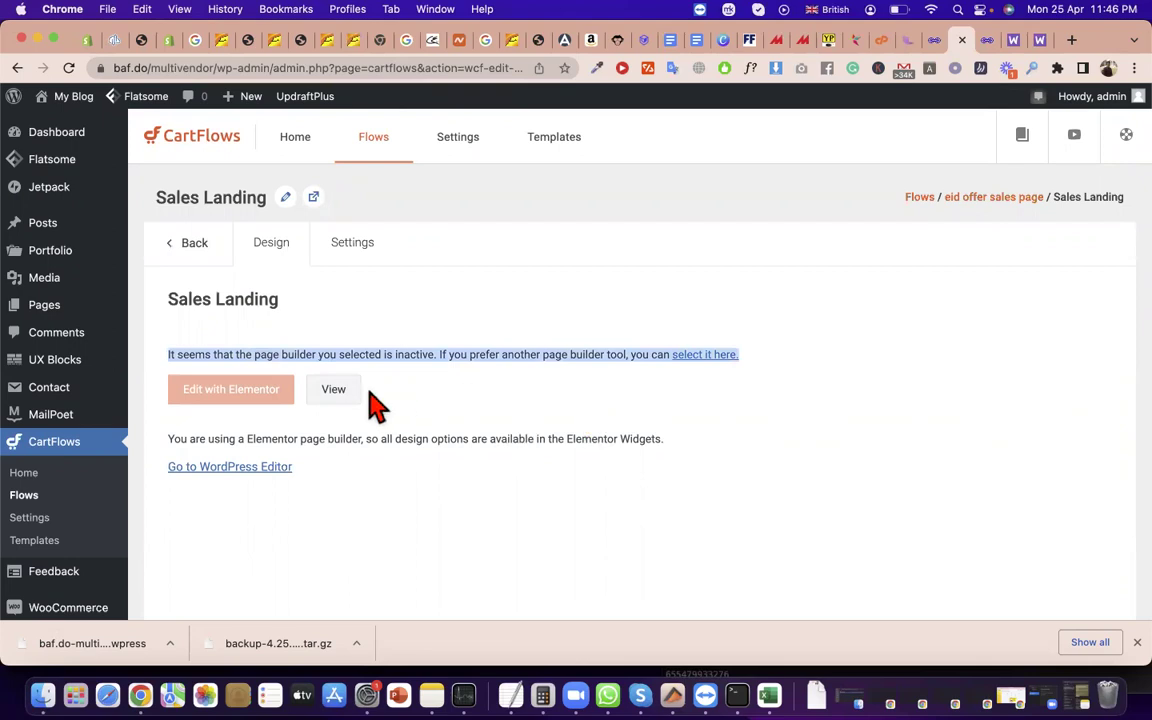
click(334, 392)
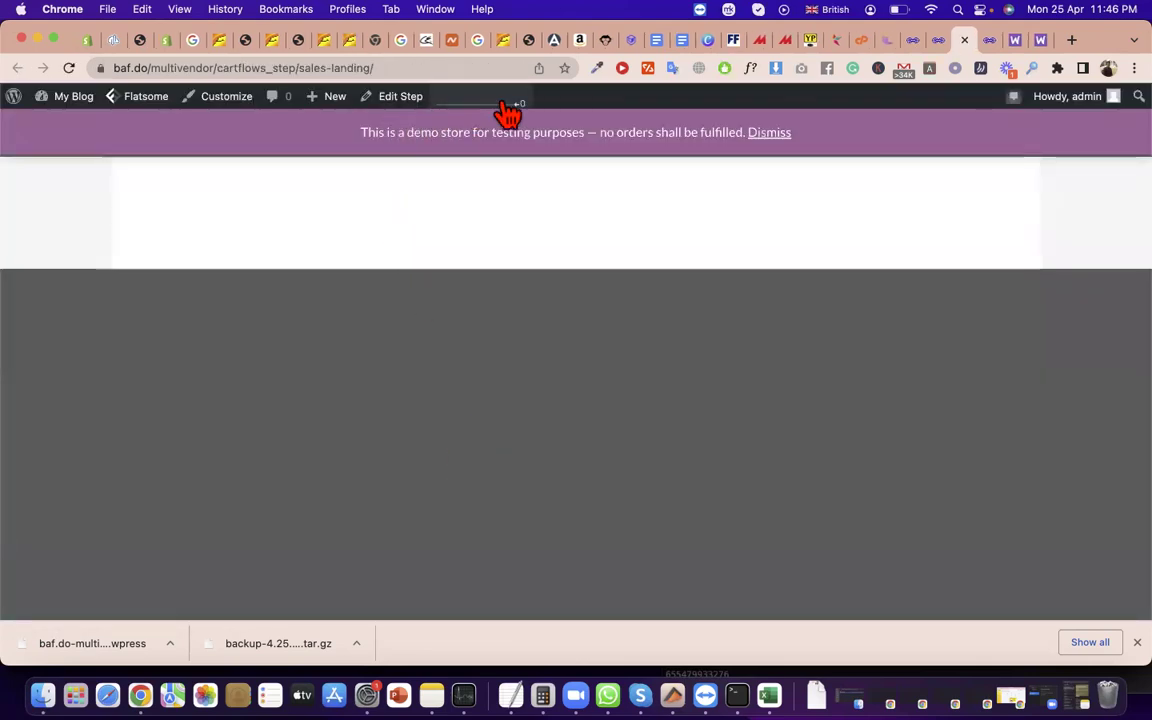
click(772, 134)
click(382, 102)
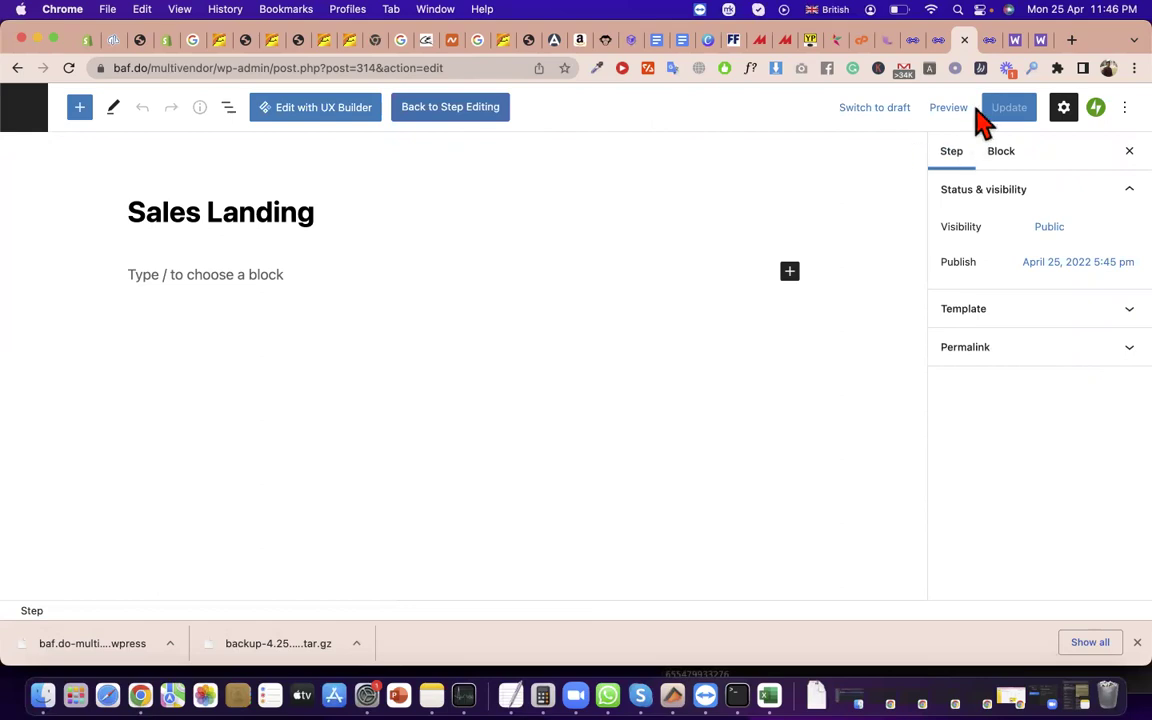
- Review the page builder notice in the Sales Landing design settings and return to the eid offer sales page's list of steps
click(944, 44)
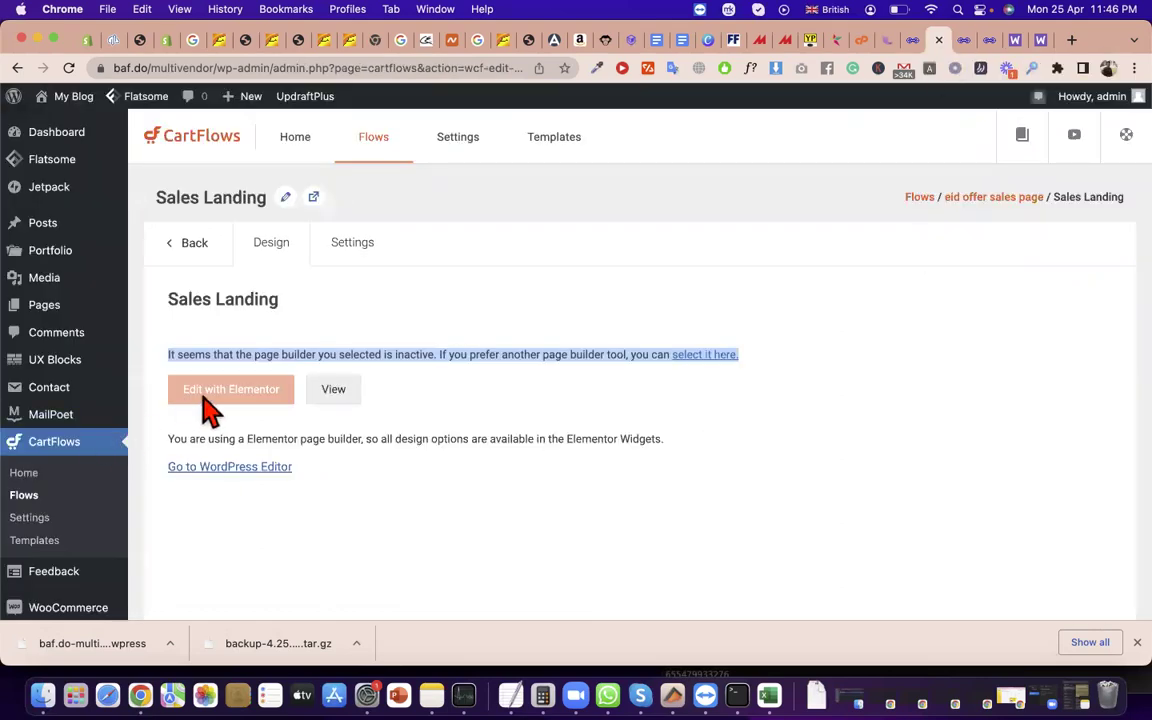
triple_click(190, 296)
scroll(311, 385, down, 1)
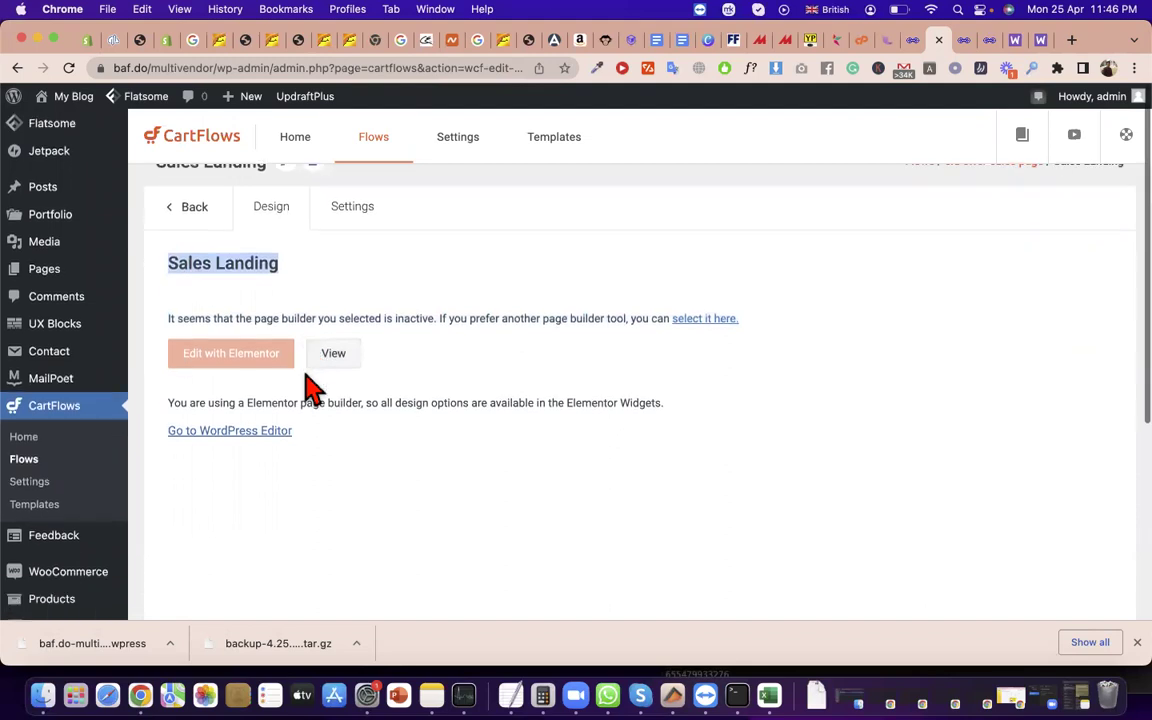
triple_click(298, 319)
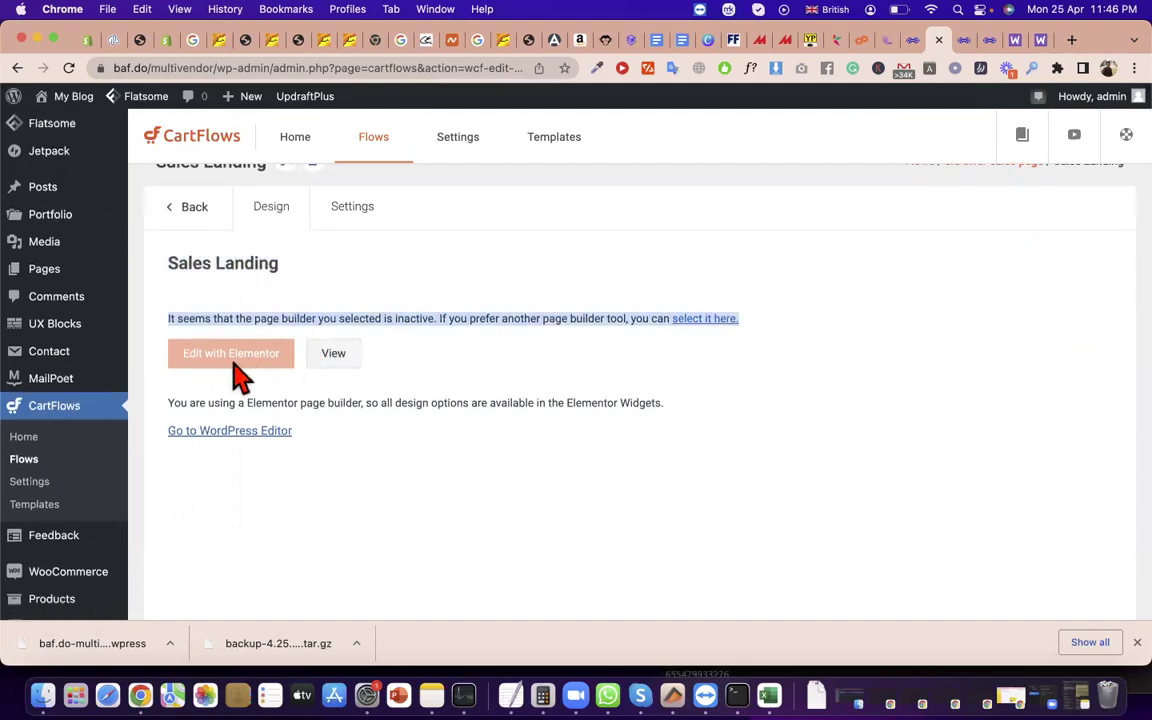
click(185, 210)
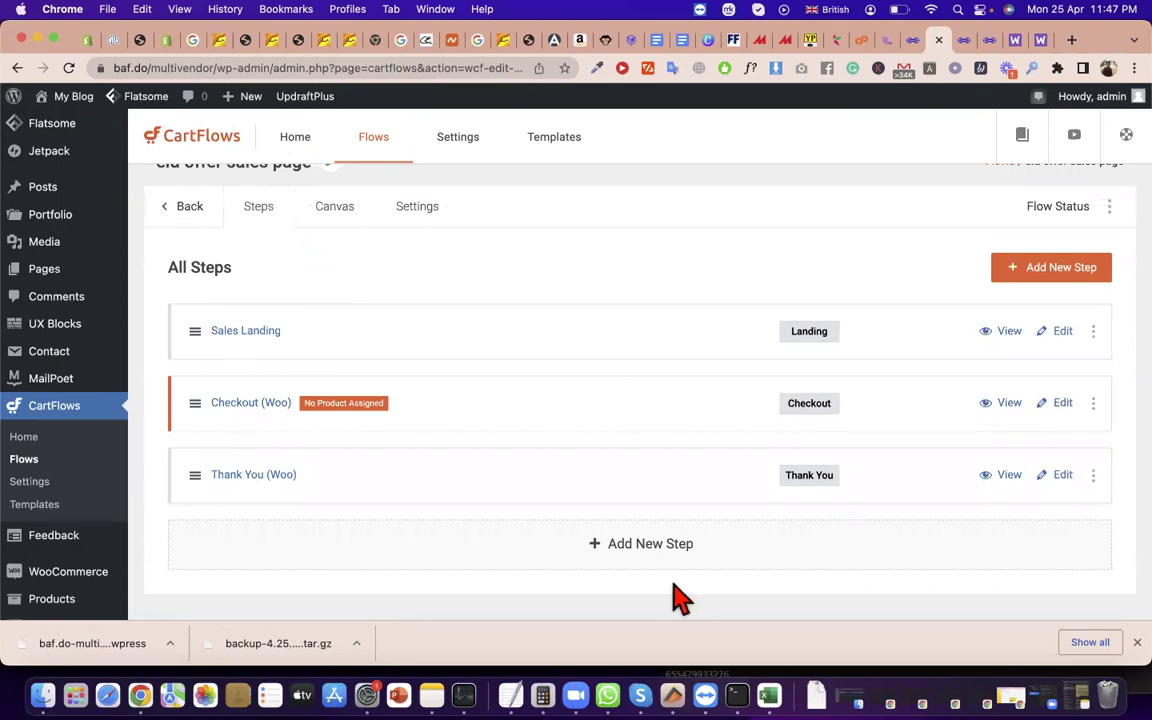
- Open the Steps Library for adding a new step and browse the ready-made landing page templates
click(1062, 273)
scroll(576, 424, down, 2)
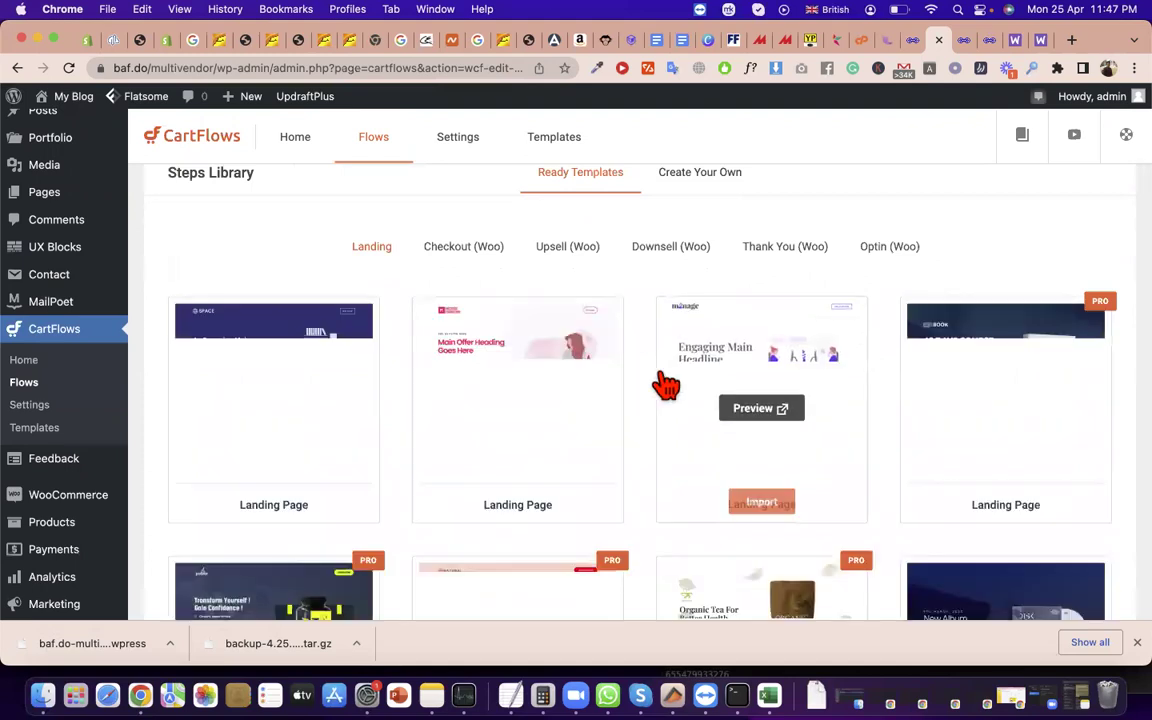
scroll(525, 406, down, 1)
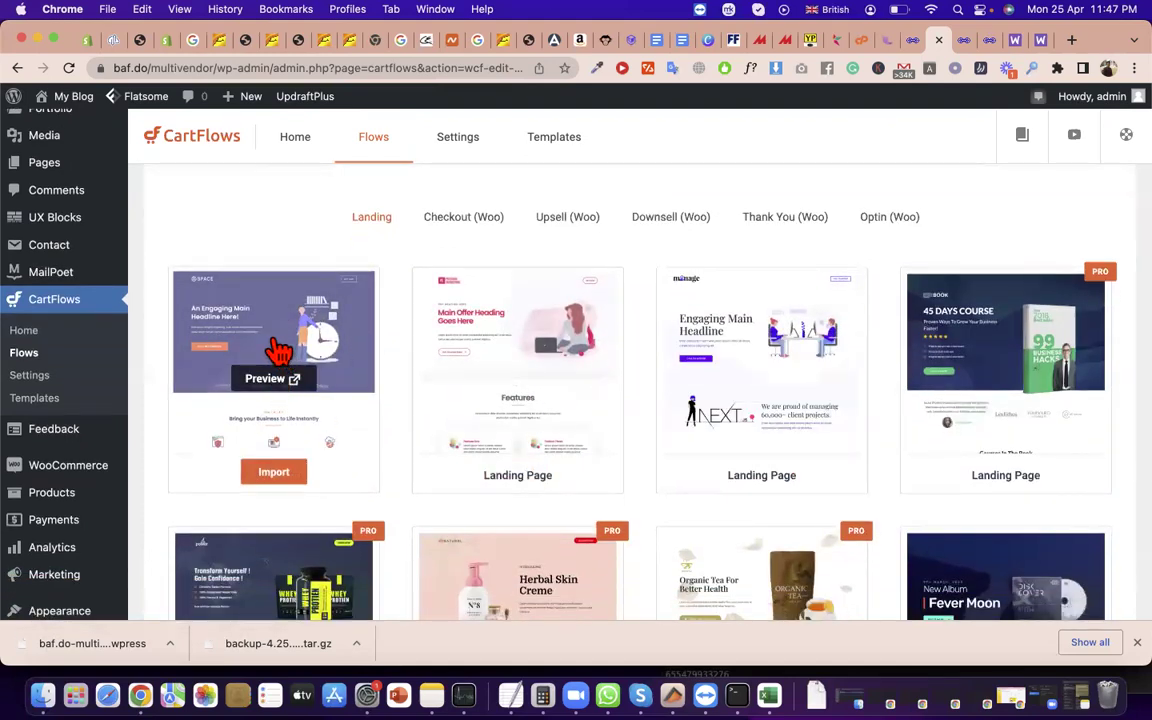
scroll(700, 362, down, 2)
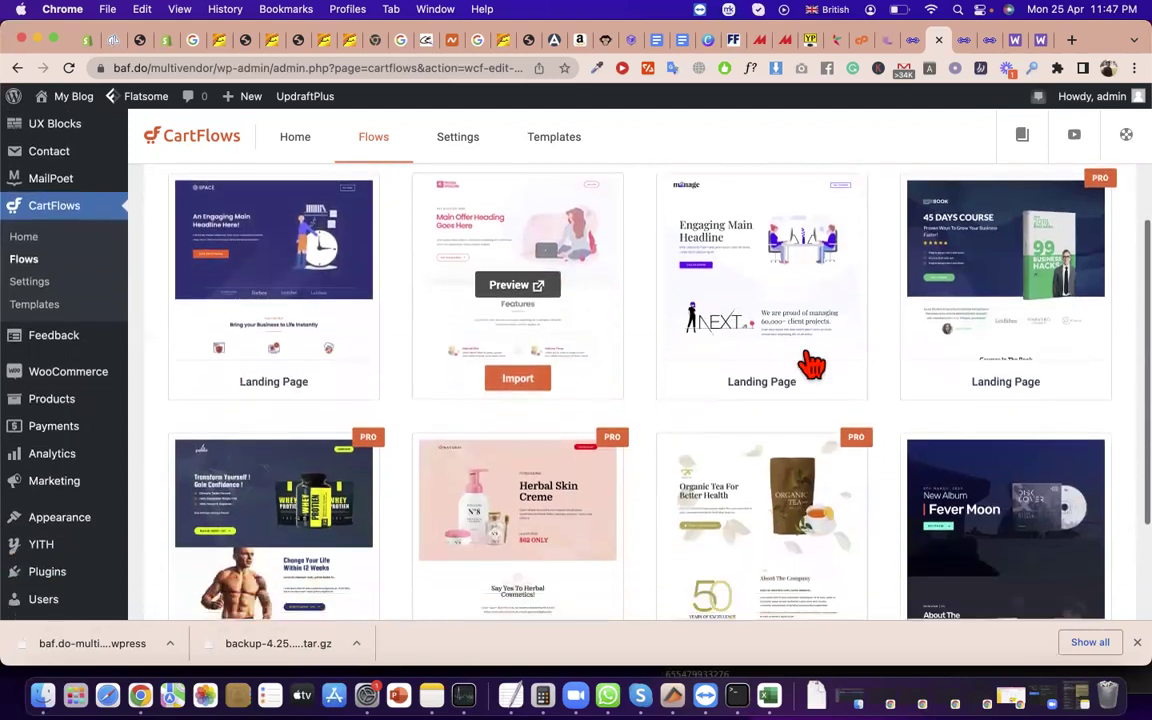
scroll(800, 540, down, 3)
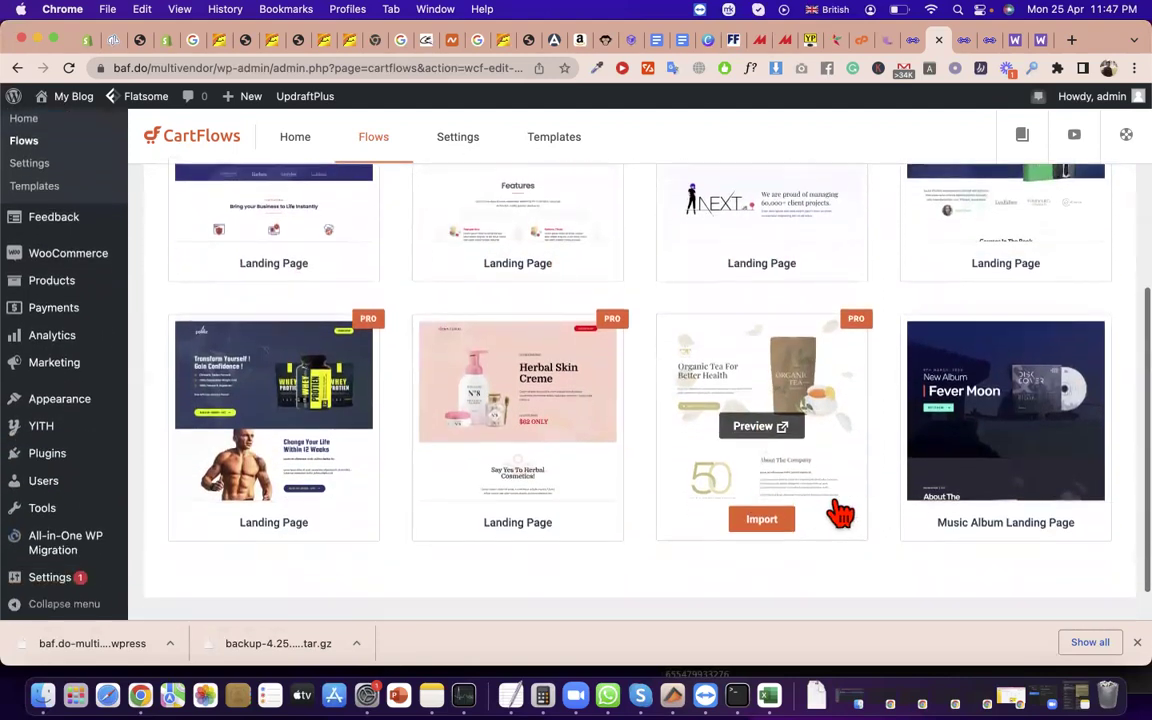
- Preview the Organic Tea landing page template and look over its headline, product image and order button
click(762, 428)
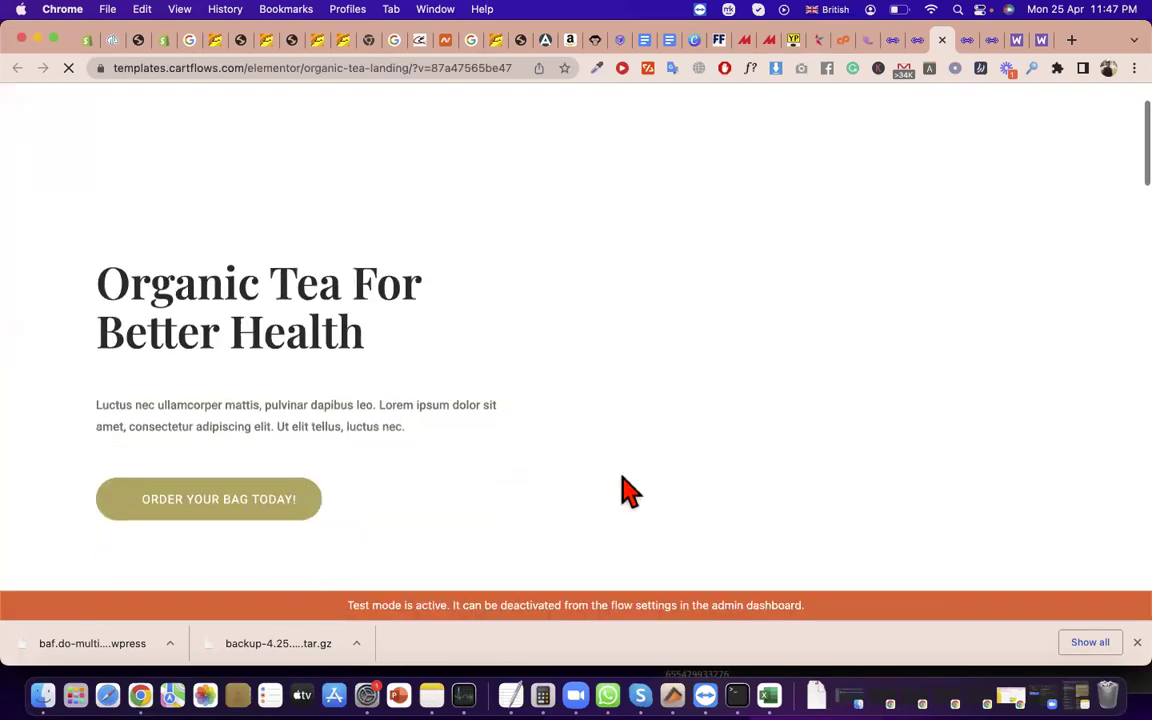
triple_click(213, 383)
scroll(213, 383, down, 2)
scroll(700, 360, up, 2)
click(1083, 350)
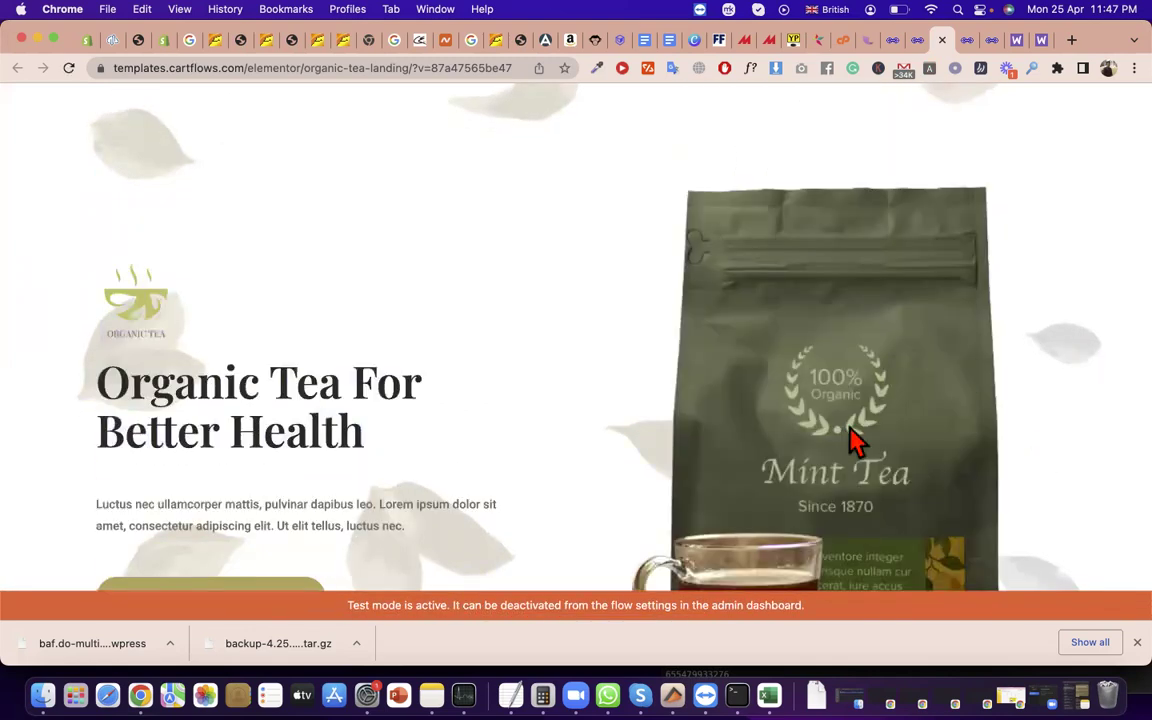
scroll(855, 445, down, 3)
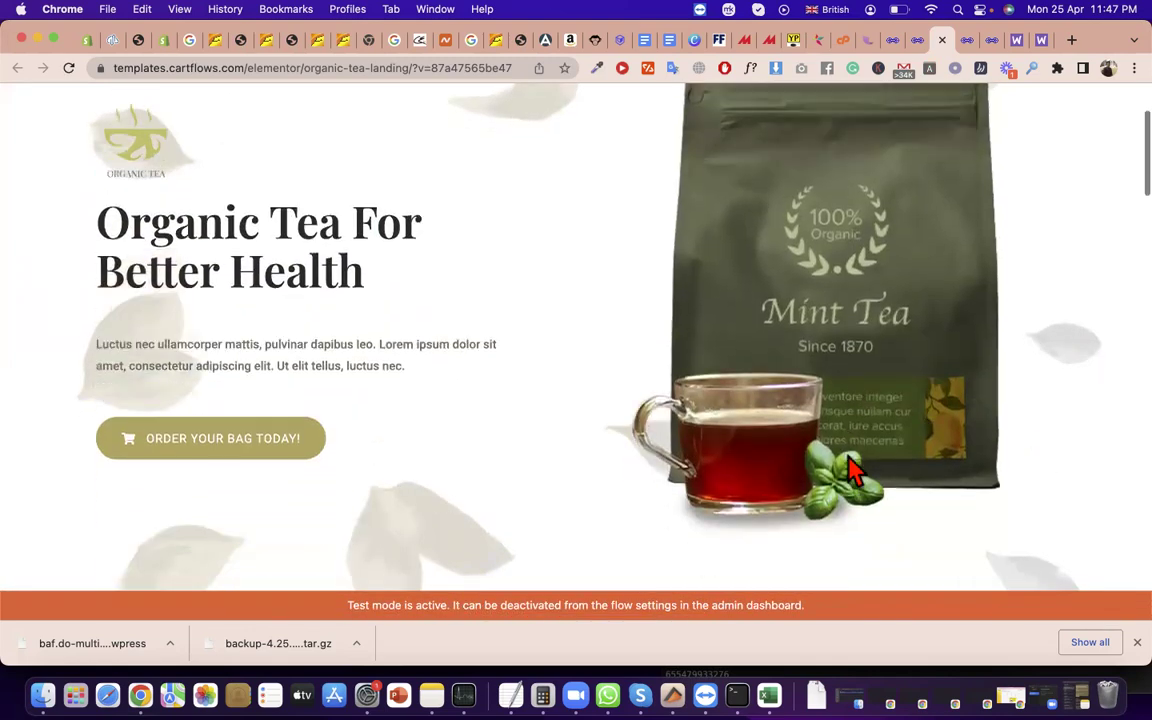
- Follow the Organic Tea template's order link to its checkout page and review the billing form, coupon field and payment options
click(222, 440)
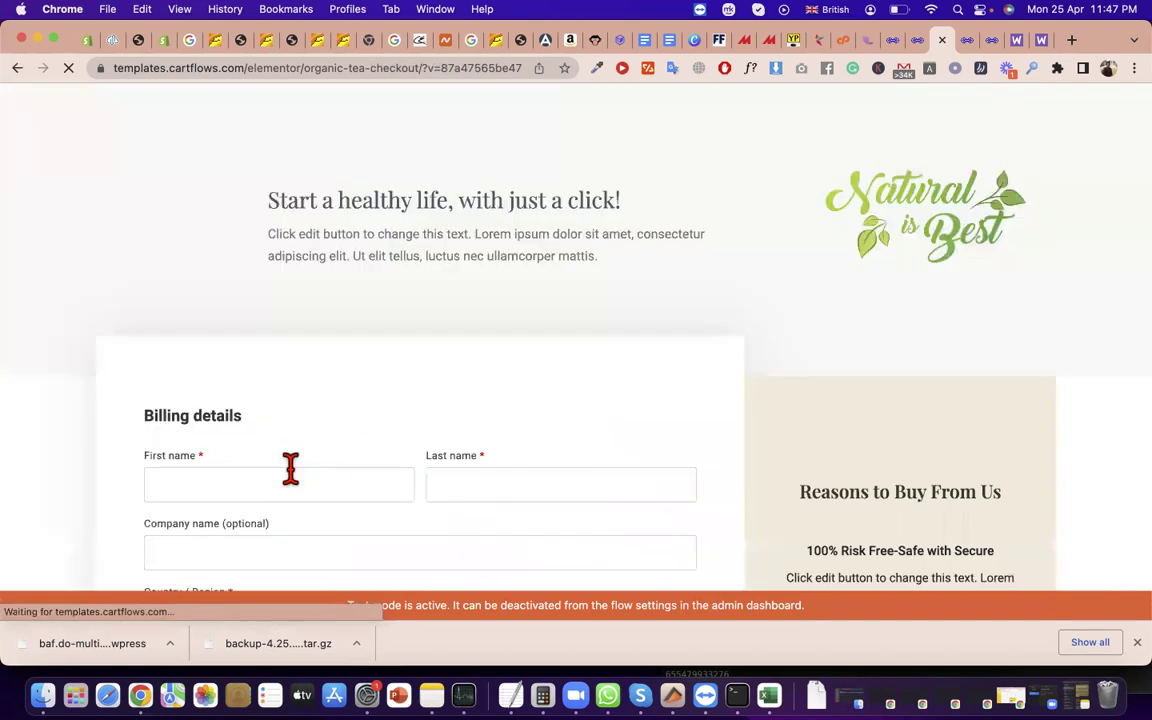
scroll(290, 468, down, 3)
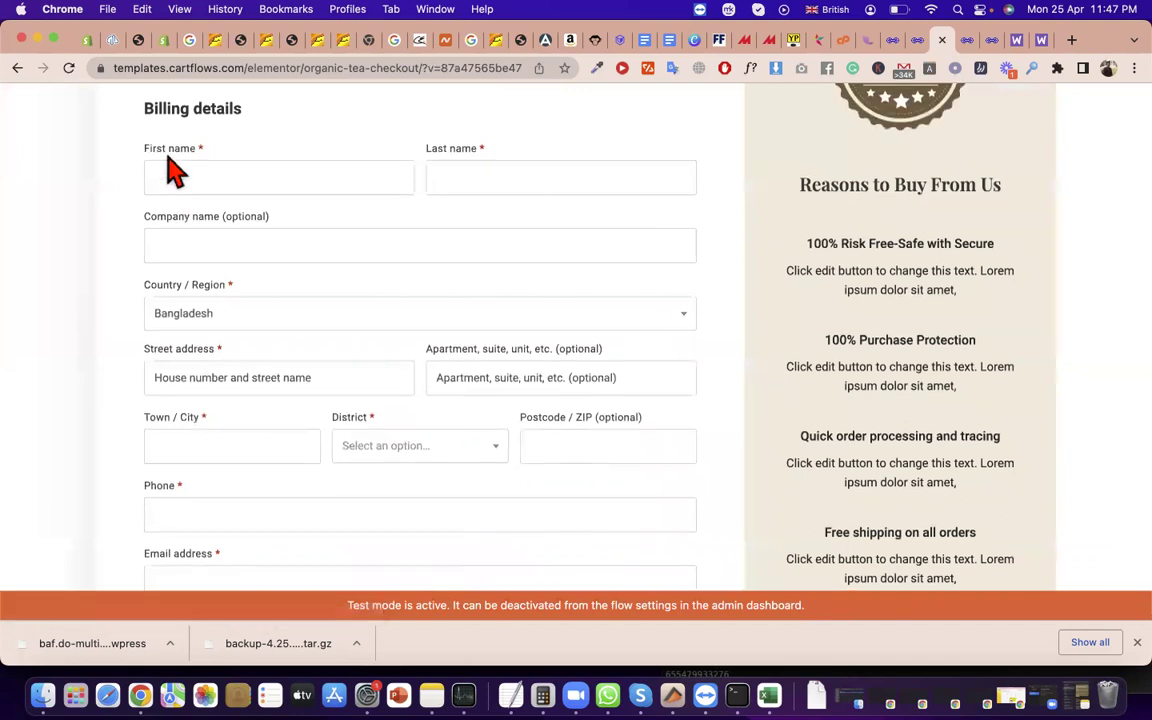
scroll(167, 157, down, 5)
scroll(402, 318, down, 4)
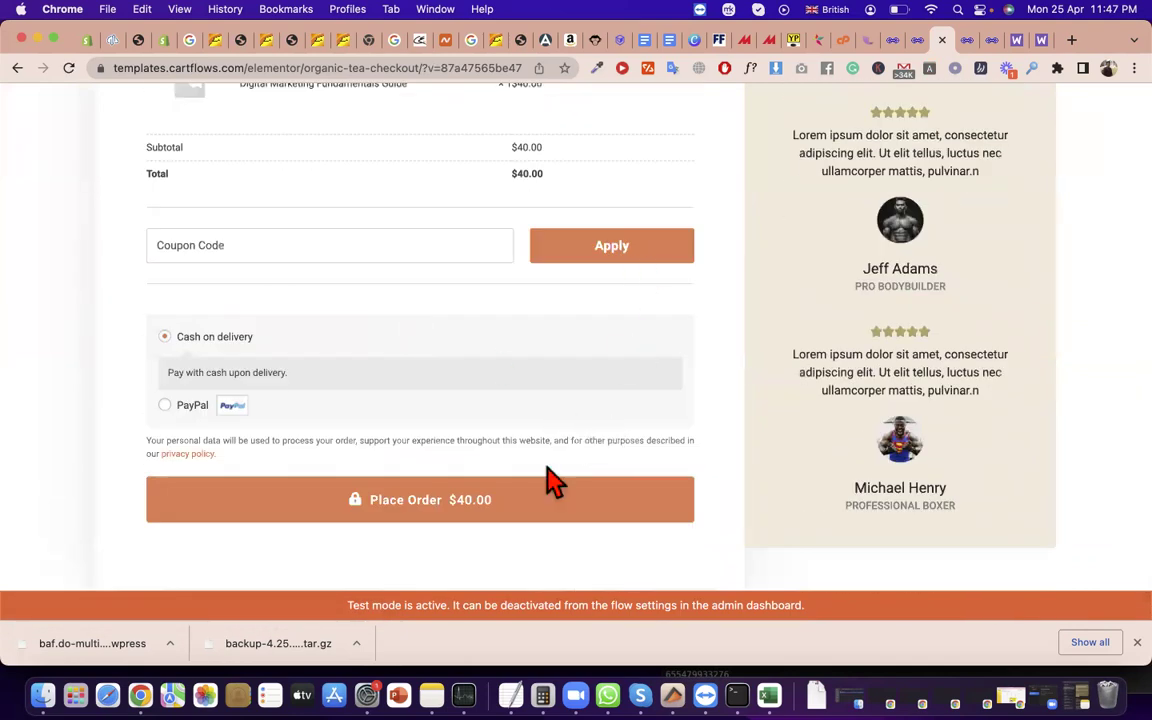
- Try to place the demo order with empty billing details and examine which fields are required
click(507, 514)
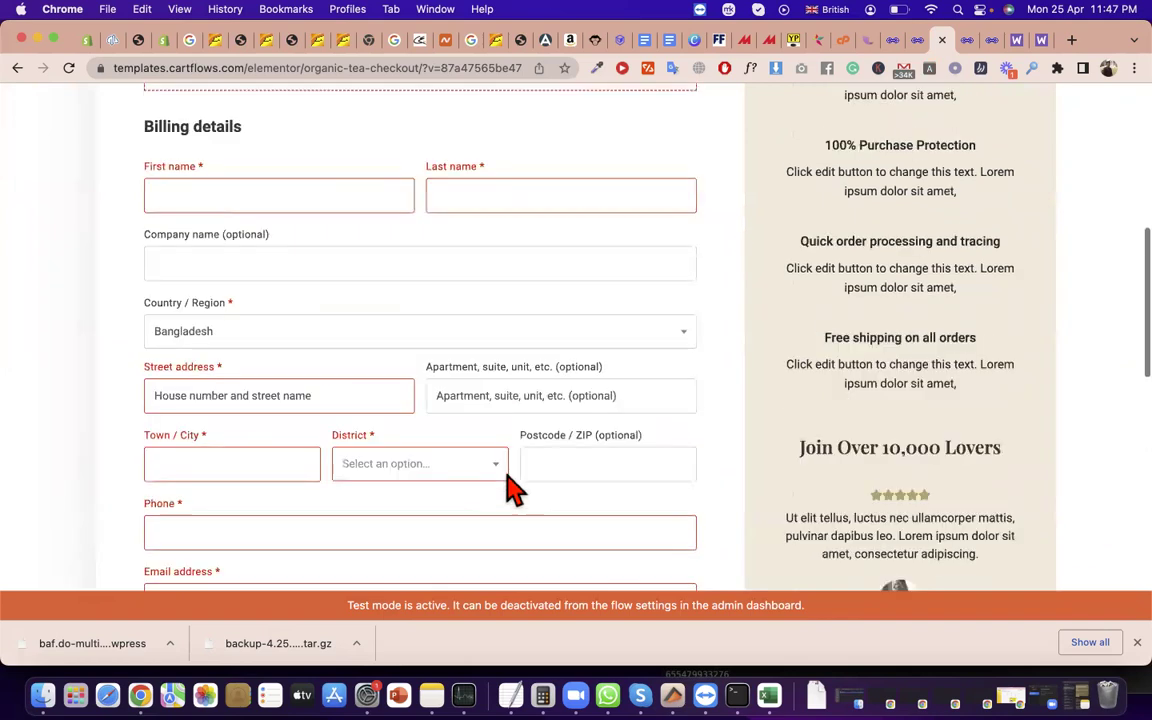
click(260, 470)
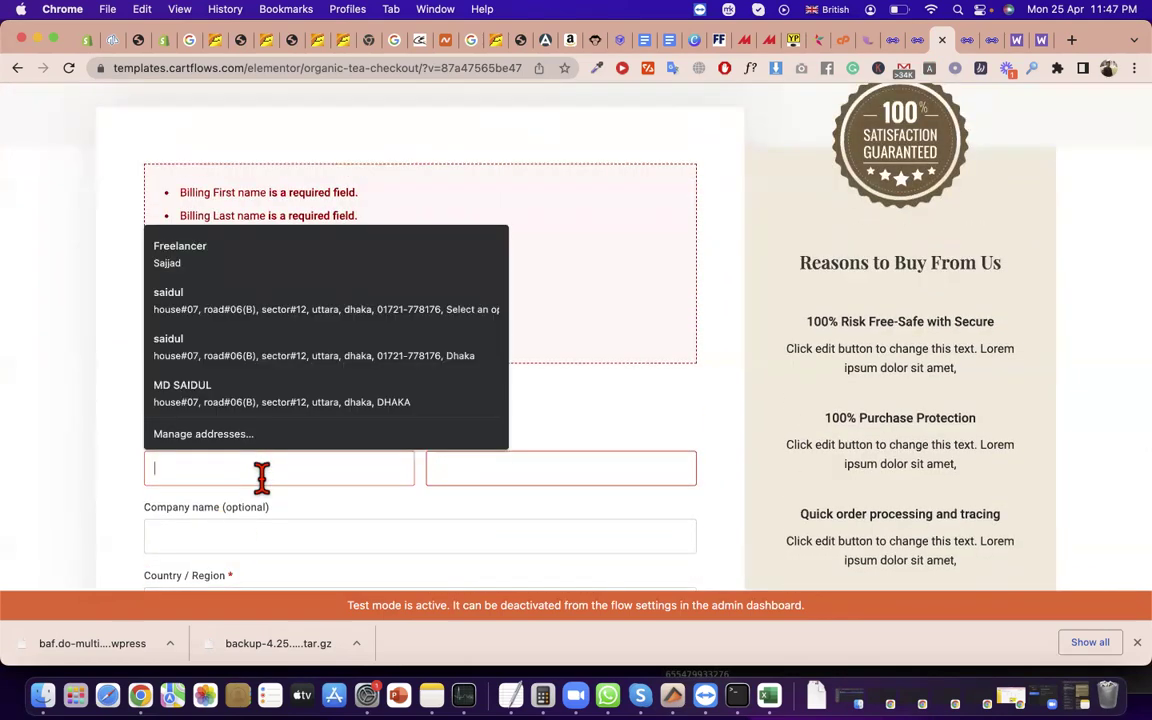
scroll(828, 432, down, 2)
scroll(838, 470, down, 10)
scroll(651, 481, up, 15)
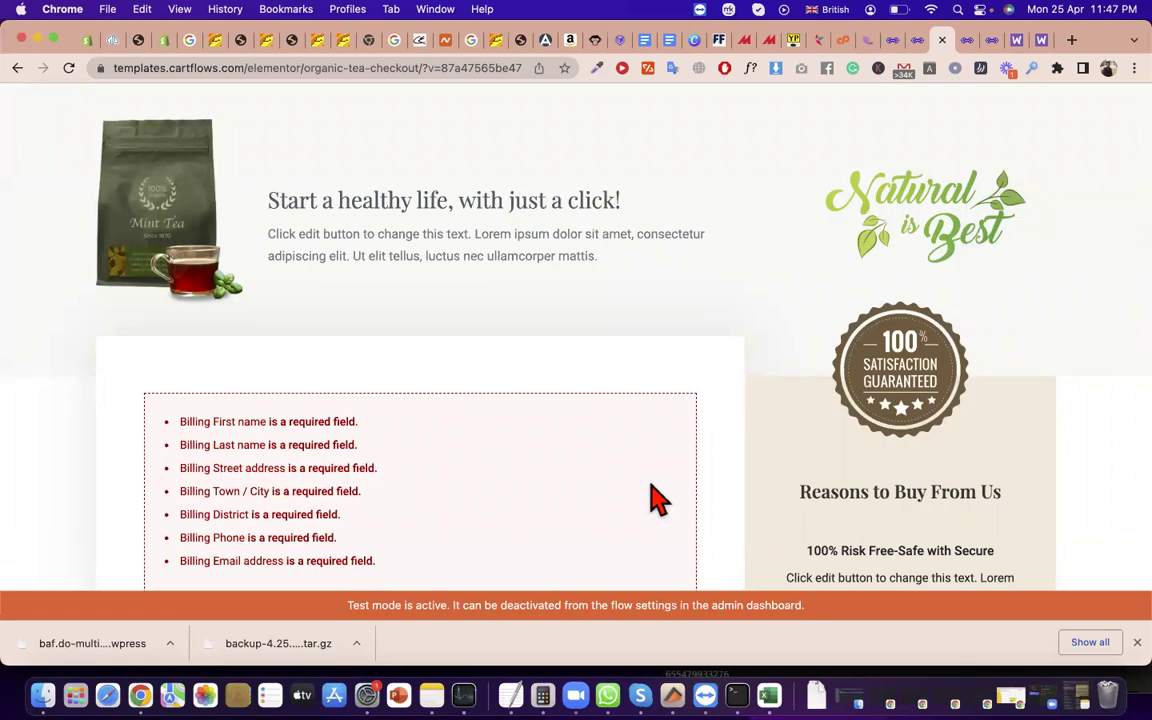
triple_click(207, 532)
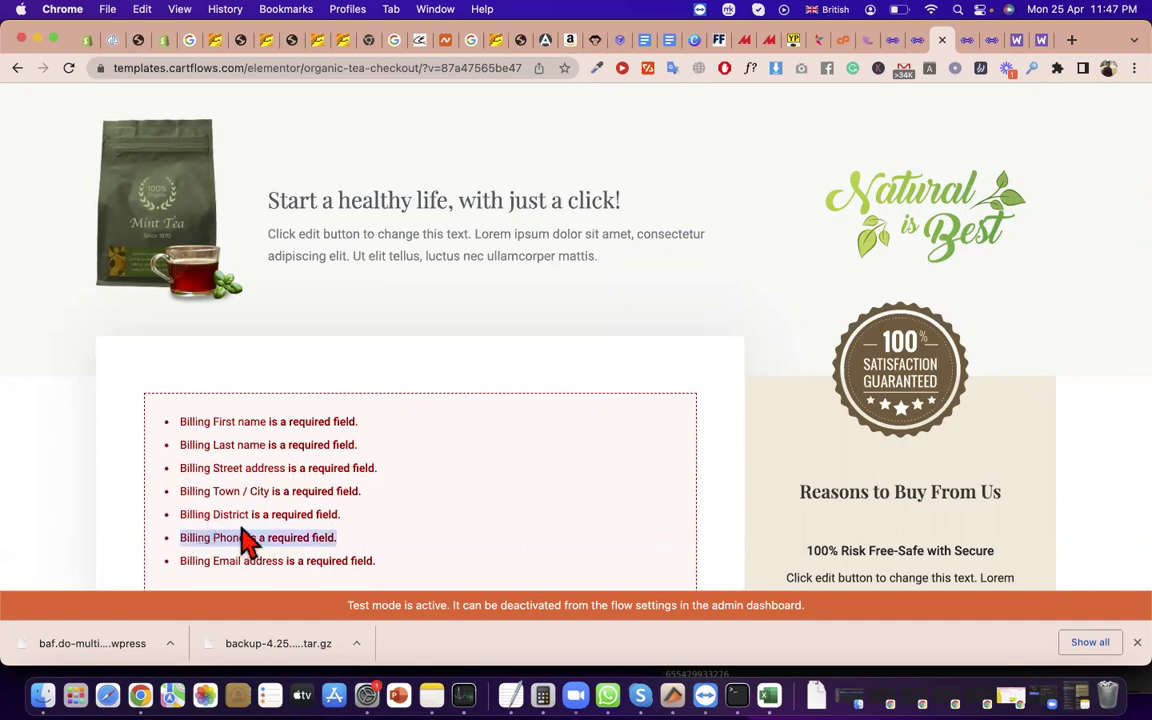
triple_click(254, 511)
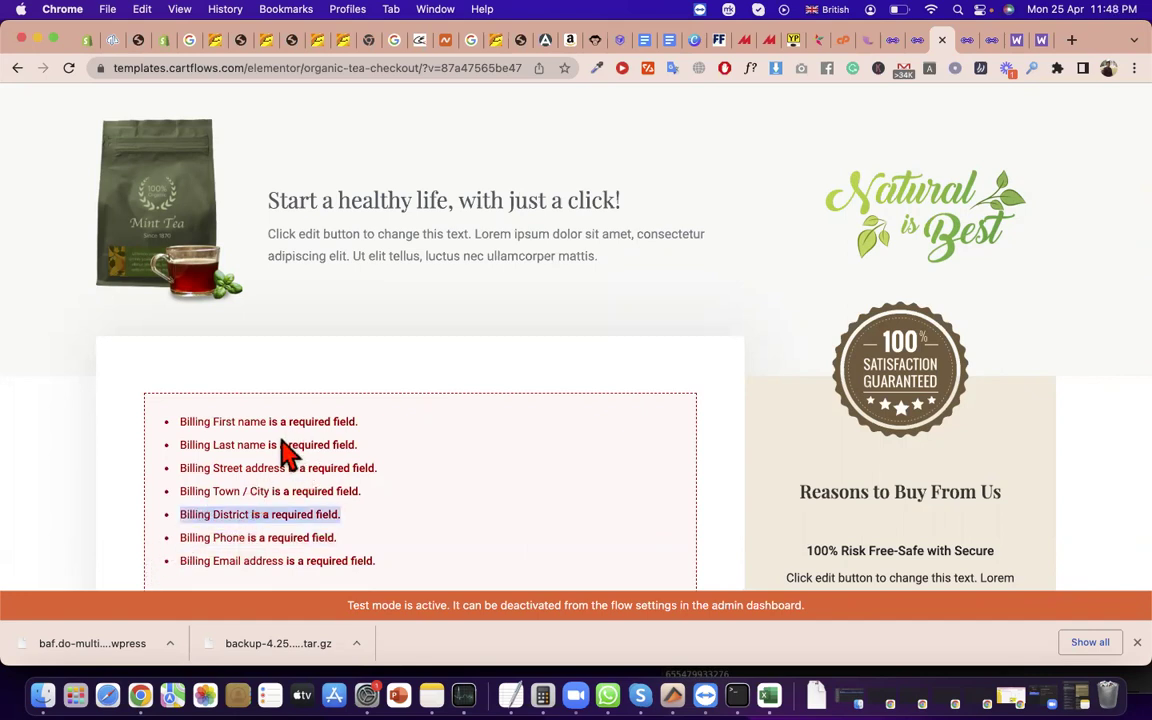
- Go back to the Organic Tea landing page and return to the eid offer sales page's ready templates
click(17, 68)
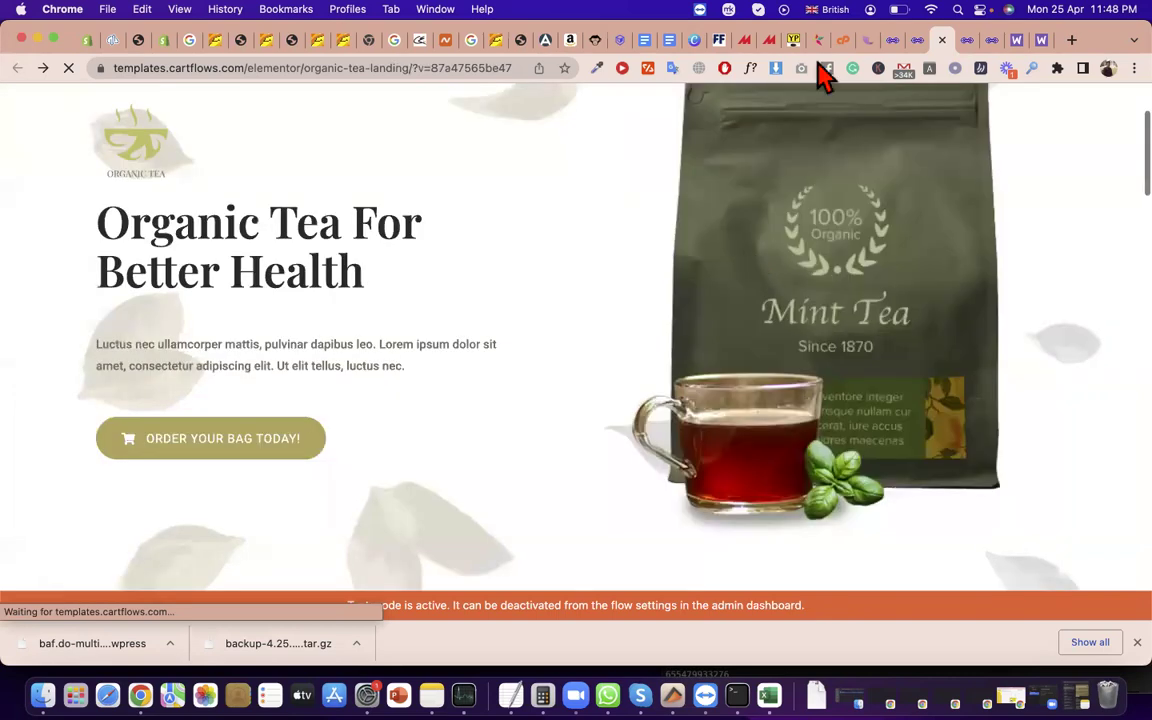
click(905, 40)
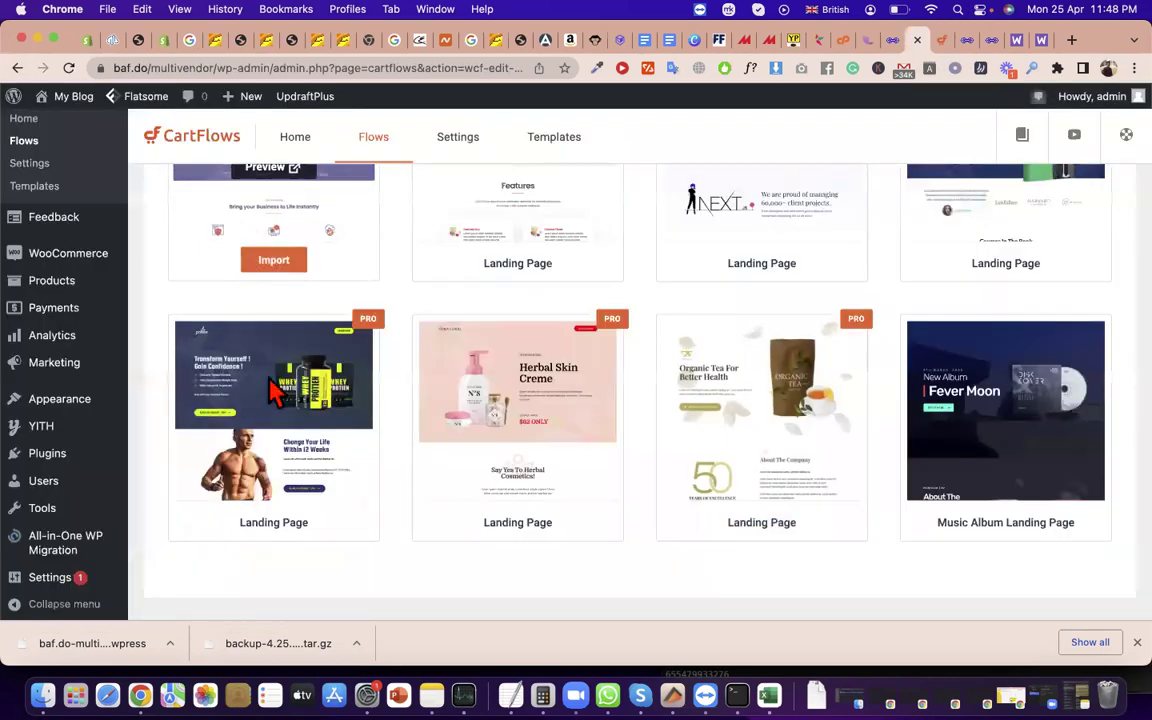
scroll(62, 290, up, 10)
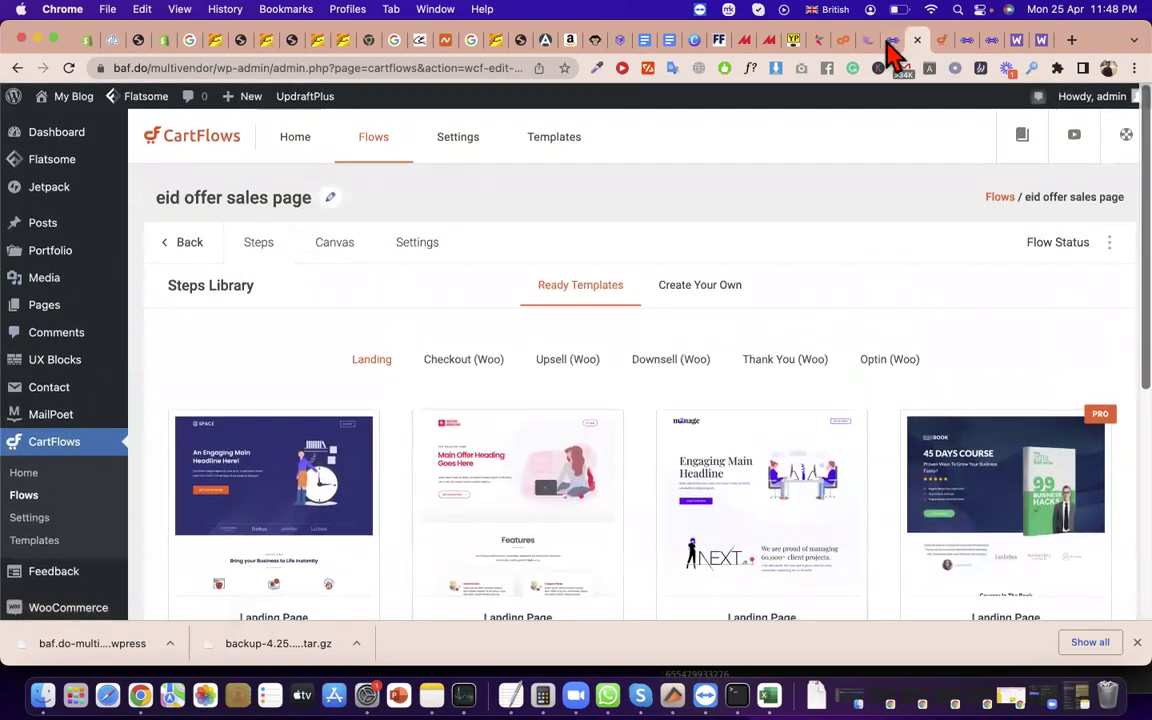
- Restore the multivendor site from the Apr 25, 2022 17:16 UpdraftPlus backup and return to the UpdraftPlus configuration
click(888, 44)
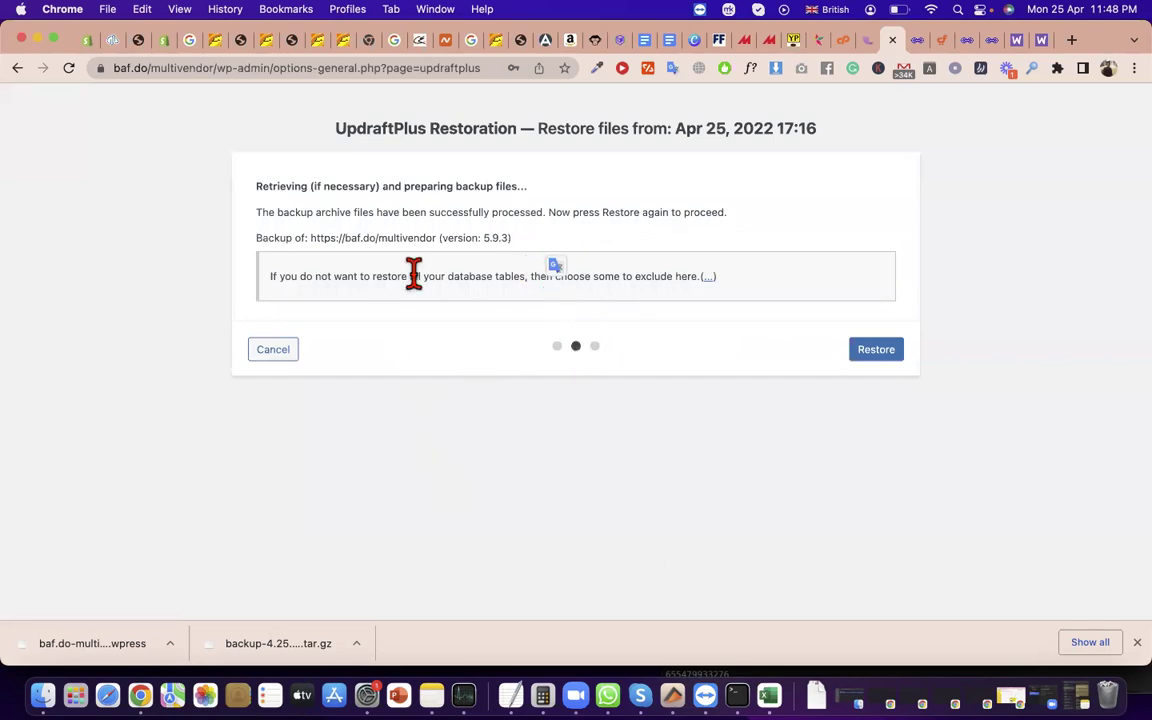
click(876, 349)
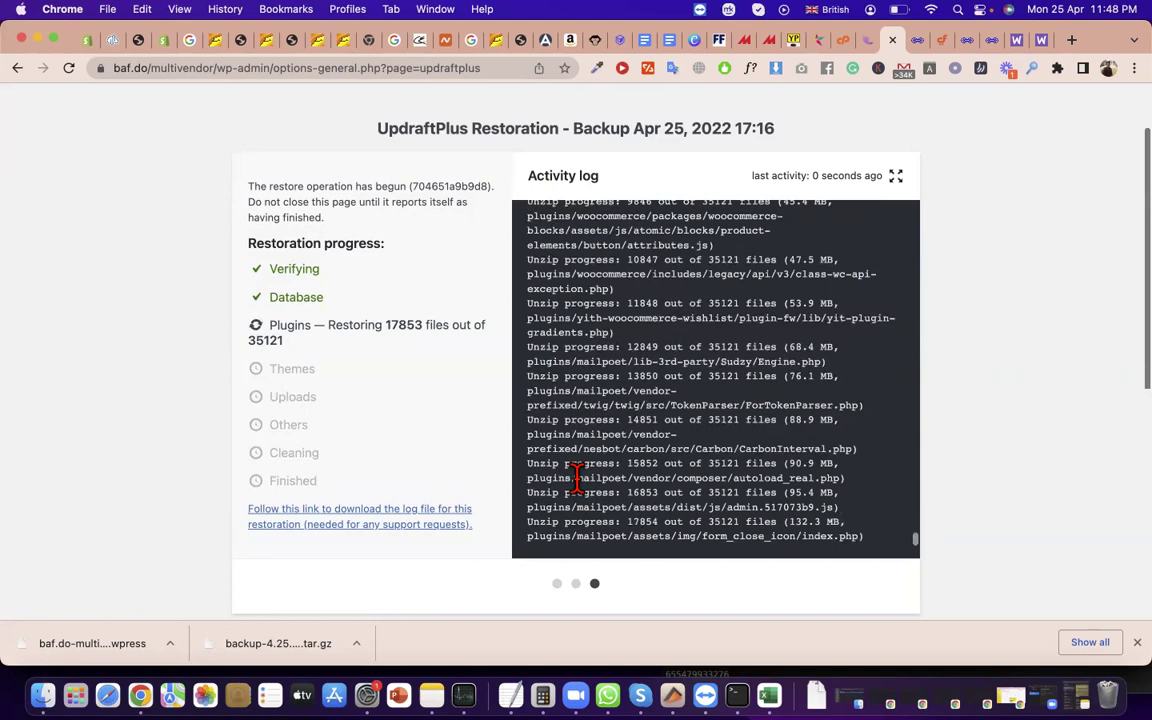
double_click(293, 368)
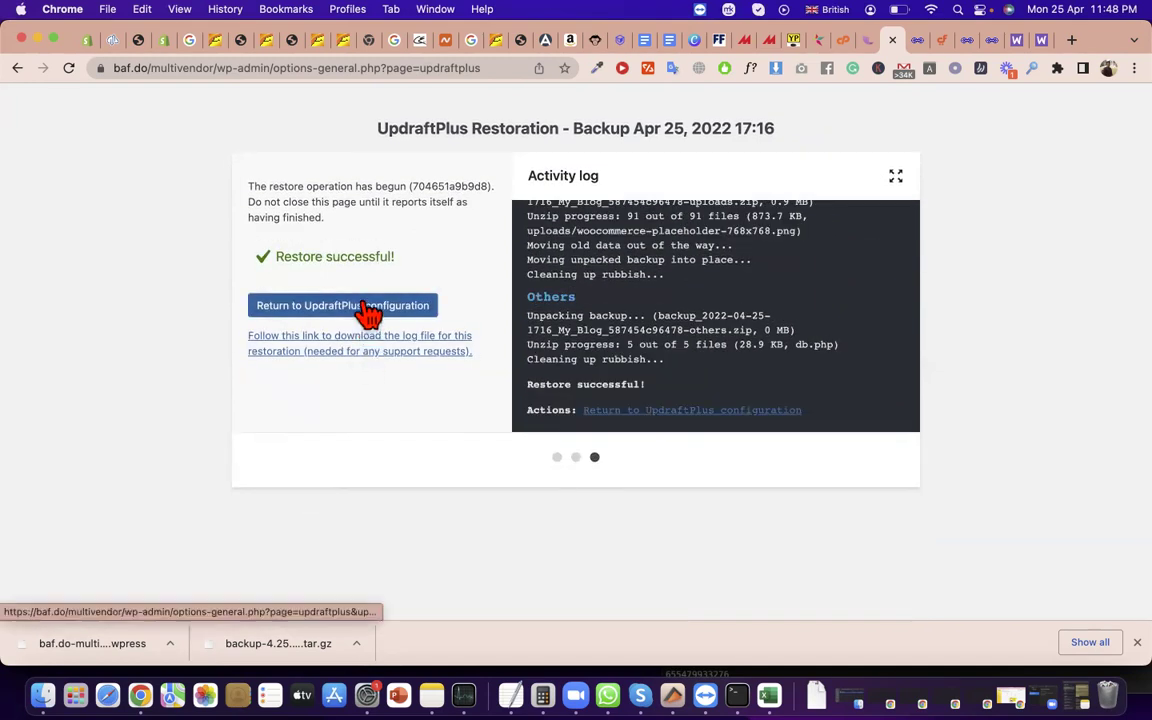
click(369, 314)
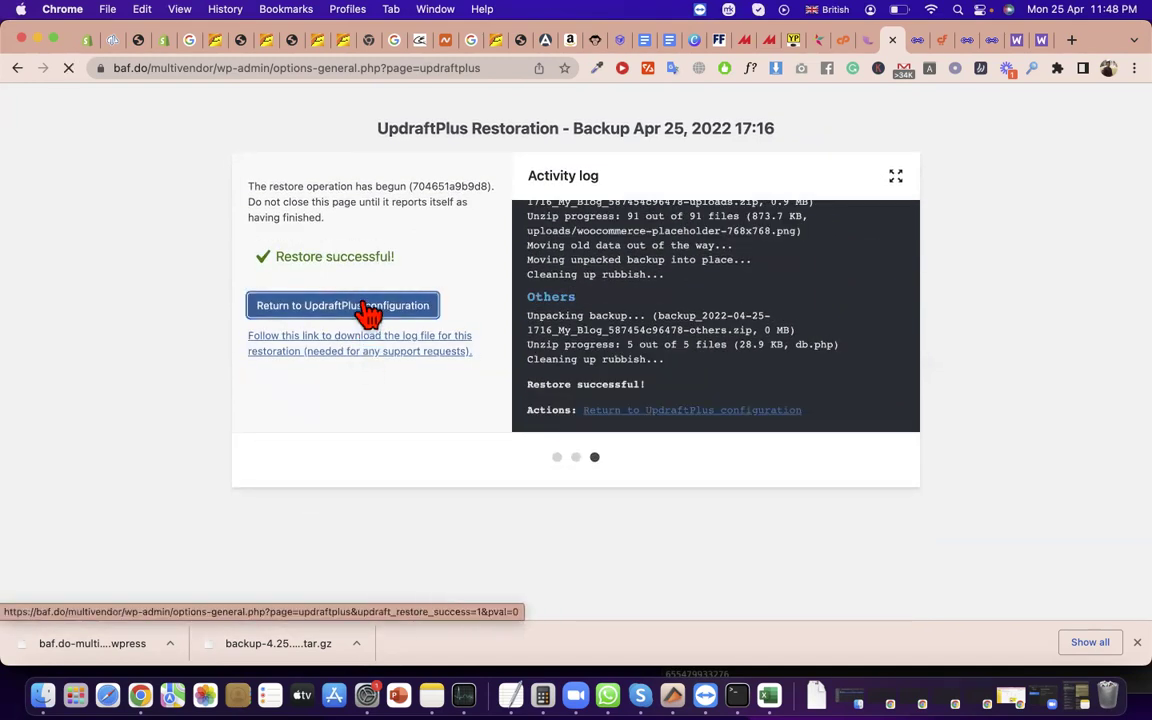